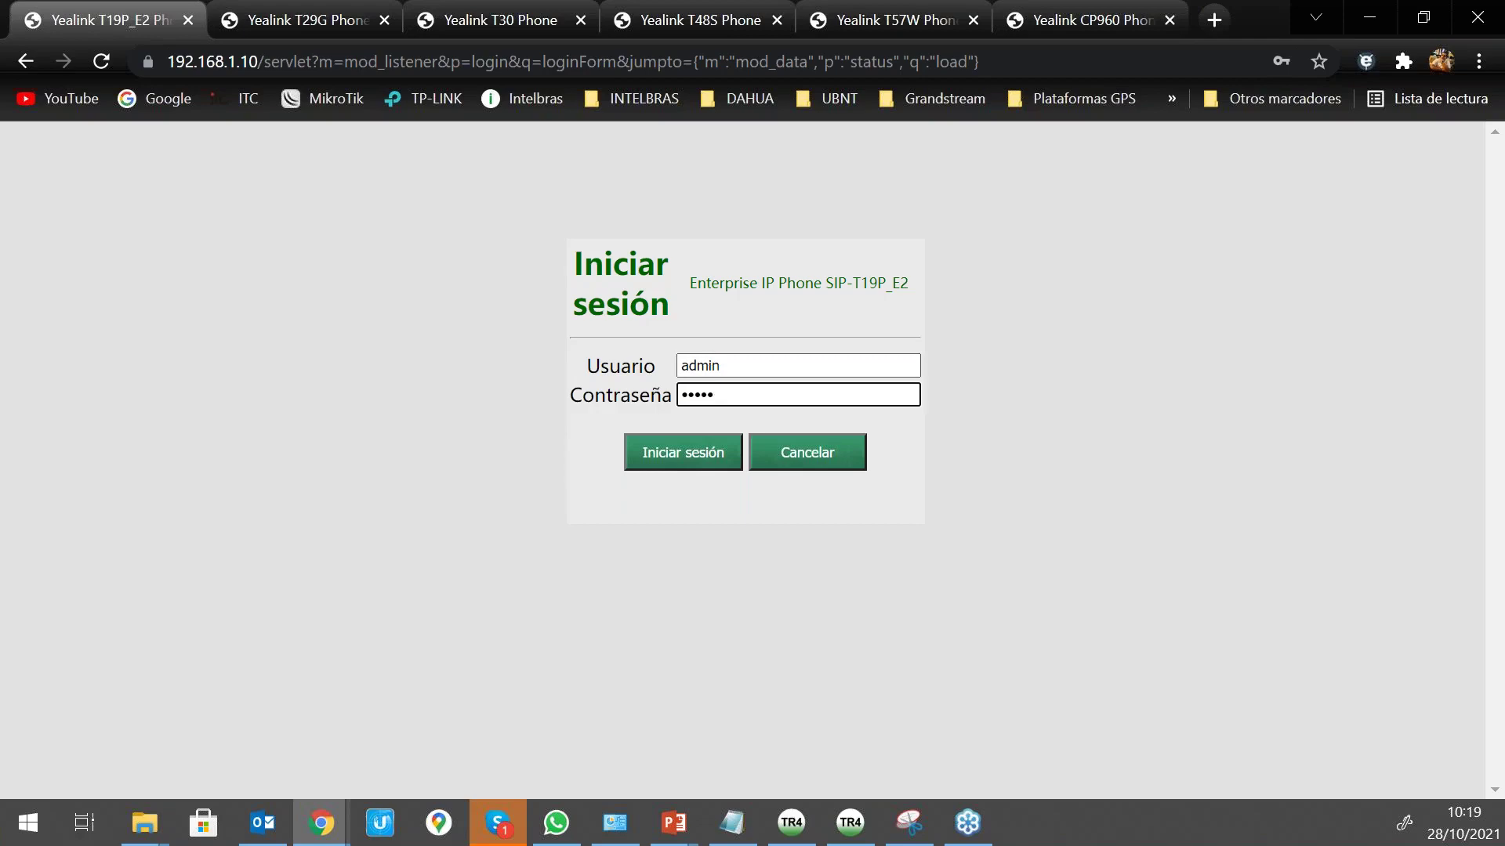
Step: Sign in to the phone's web interface and dismiss Chrome's password prompts without saving the password
key(Return)
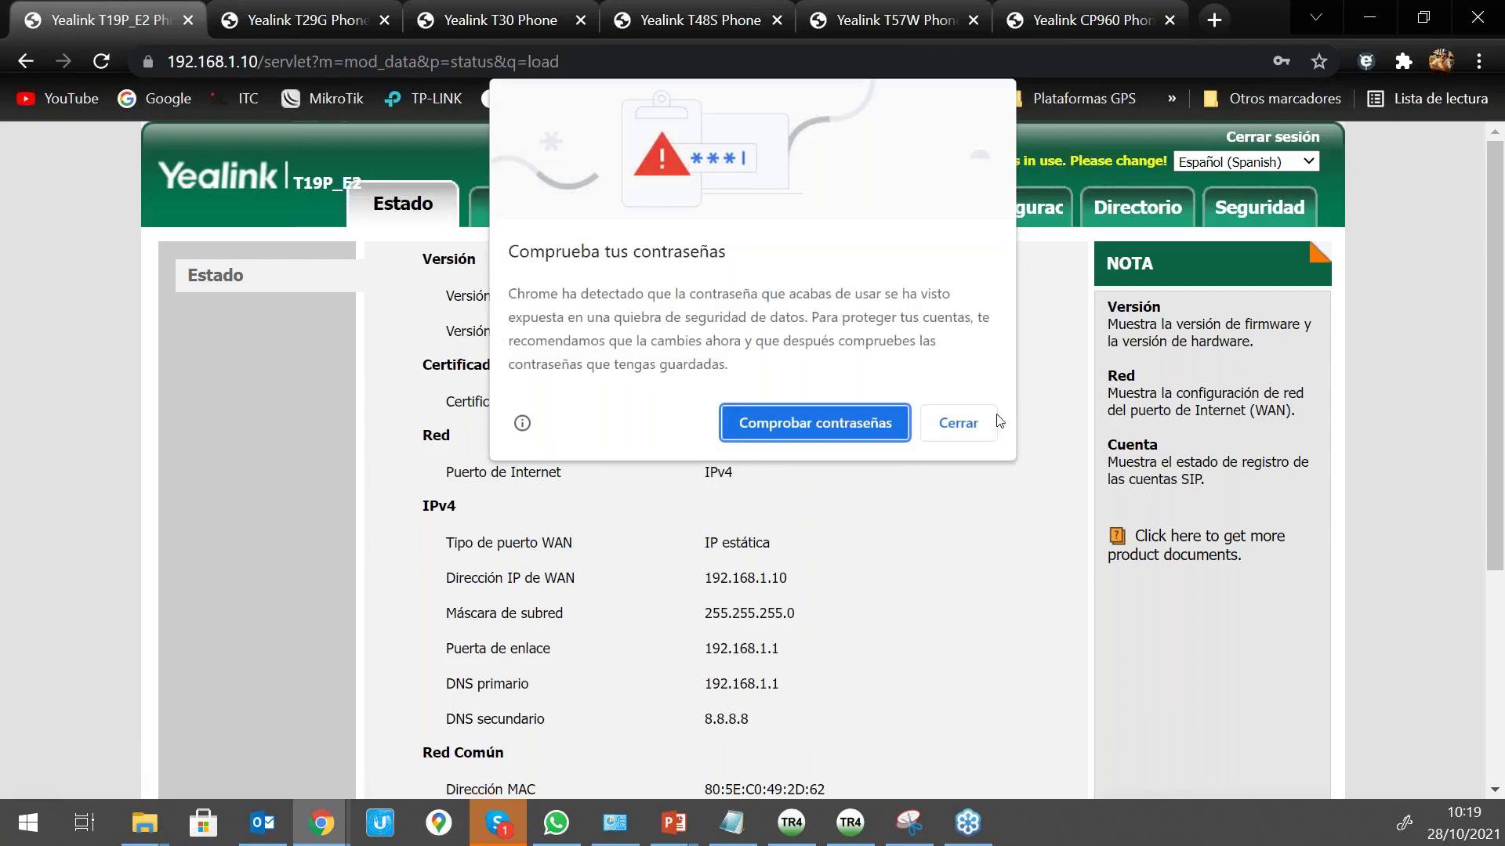
click(971, 413)
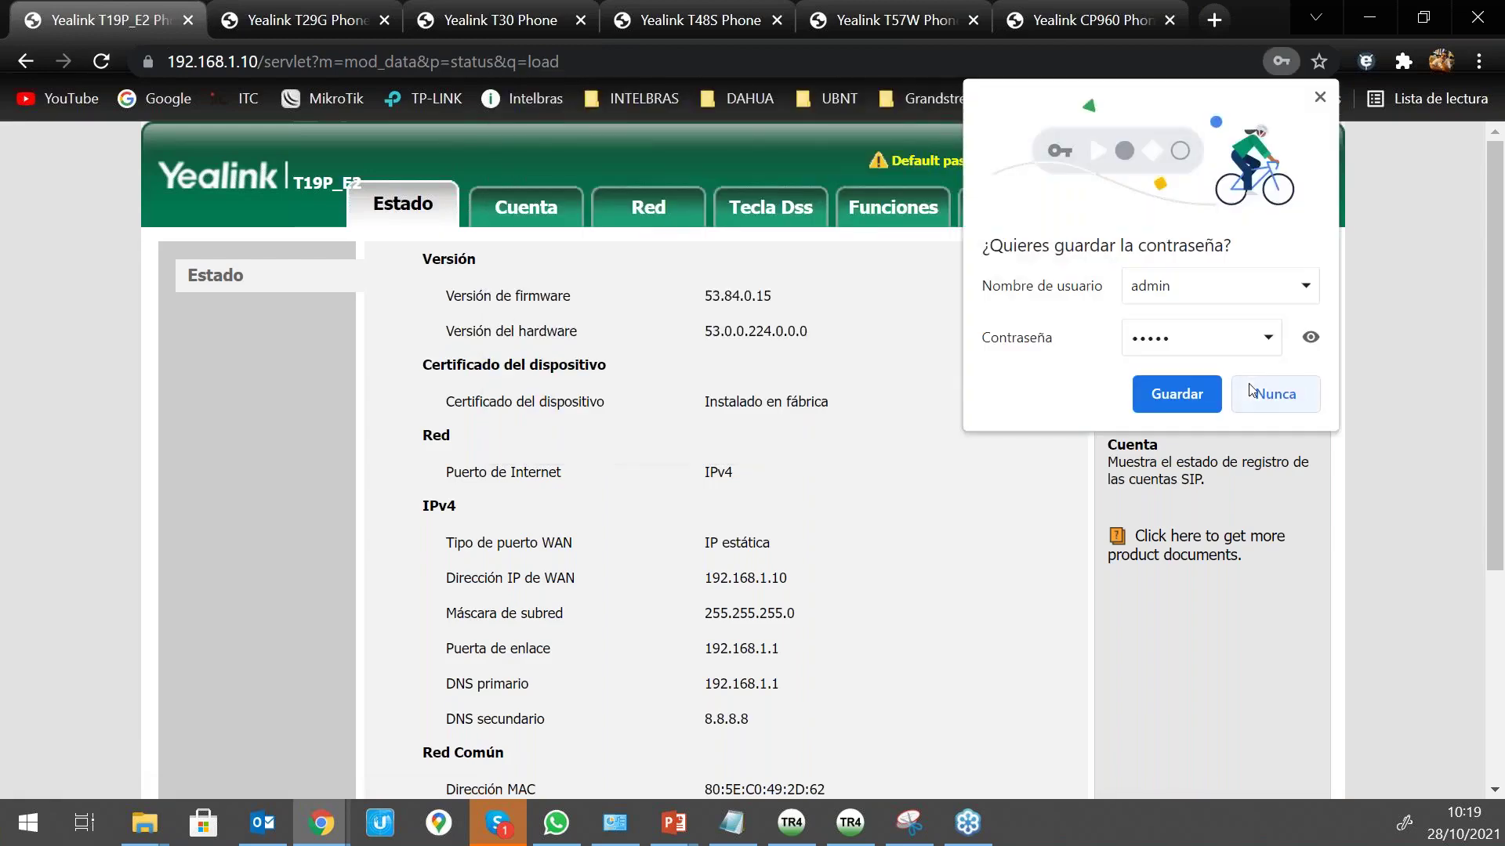
click(1263, 394)
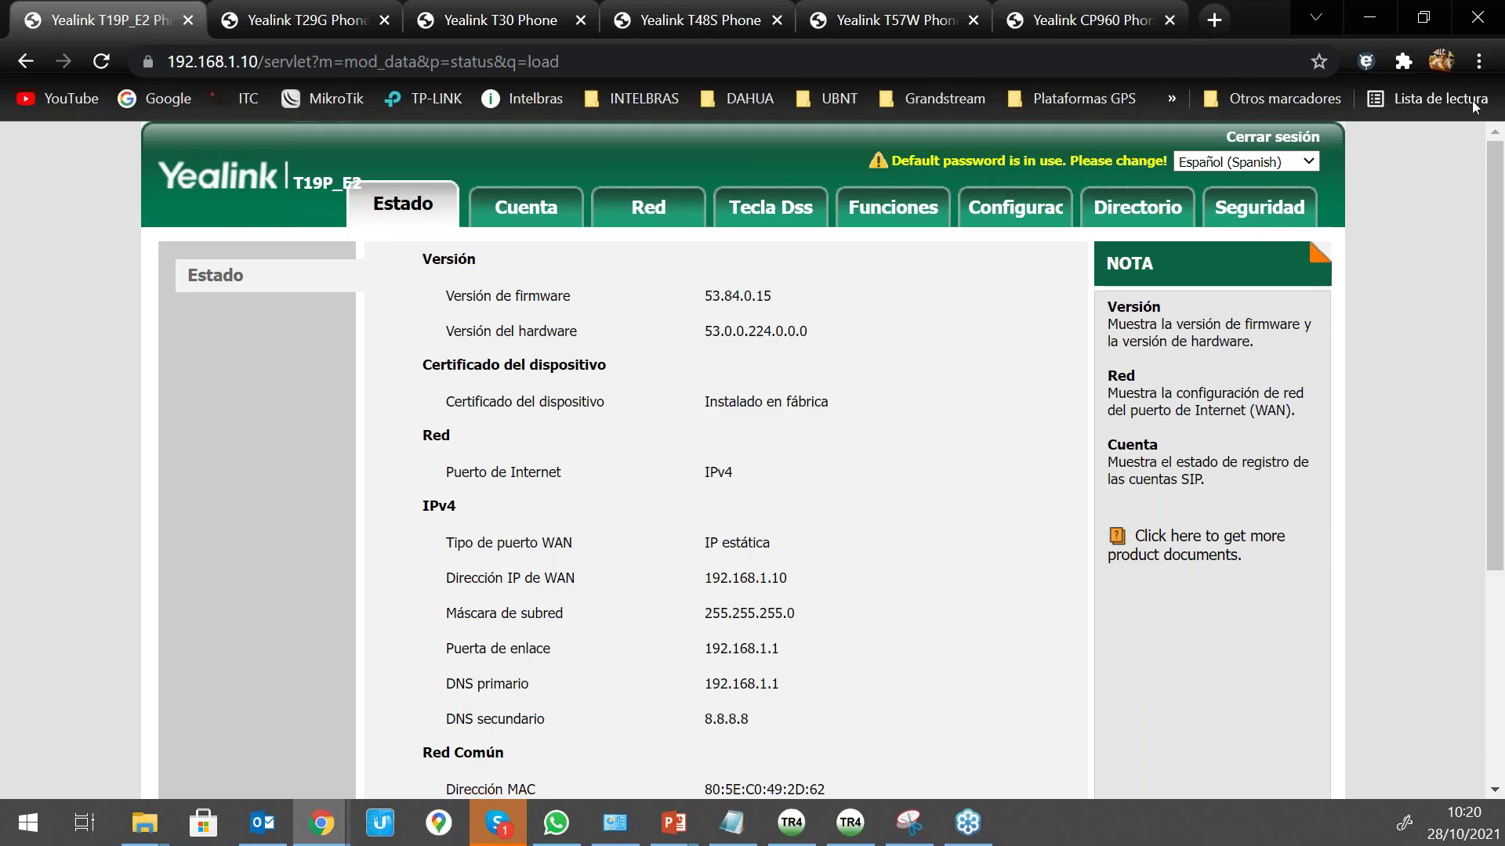
Step: Enlarge the phone's Estado page in Chrome to 125 % zoom
click(1478, 61)
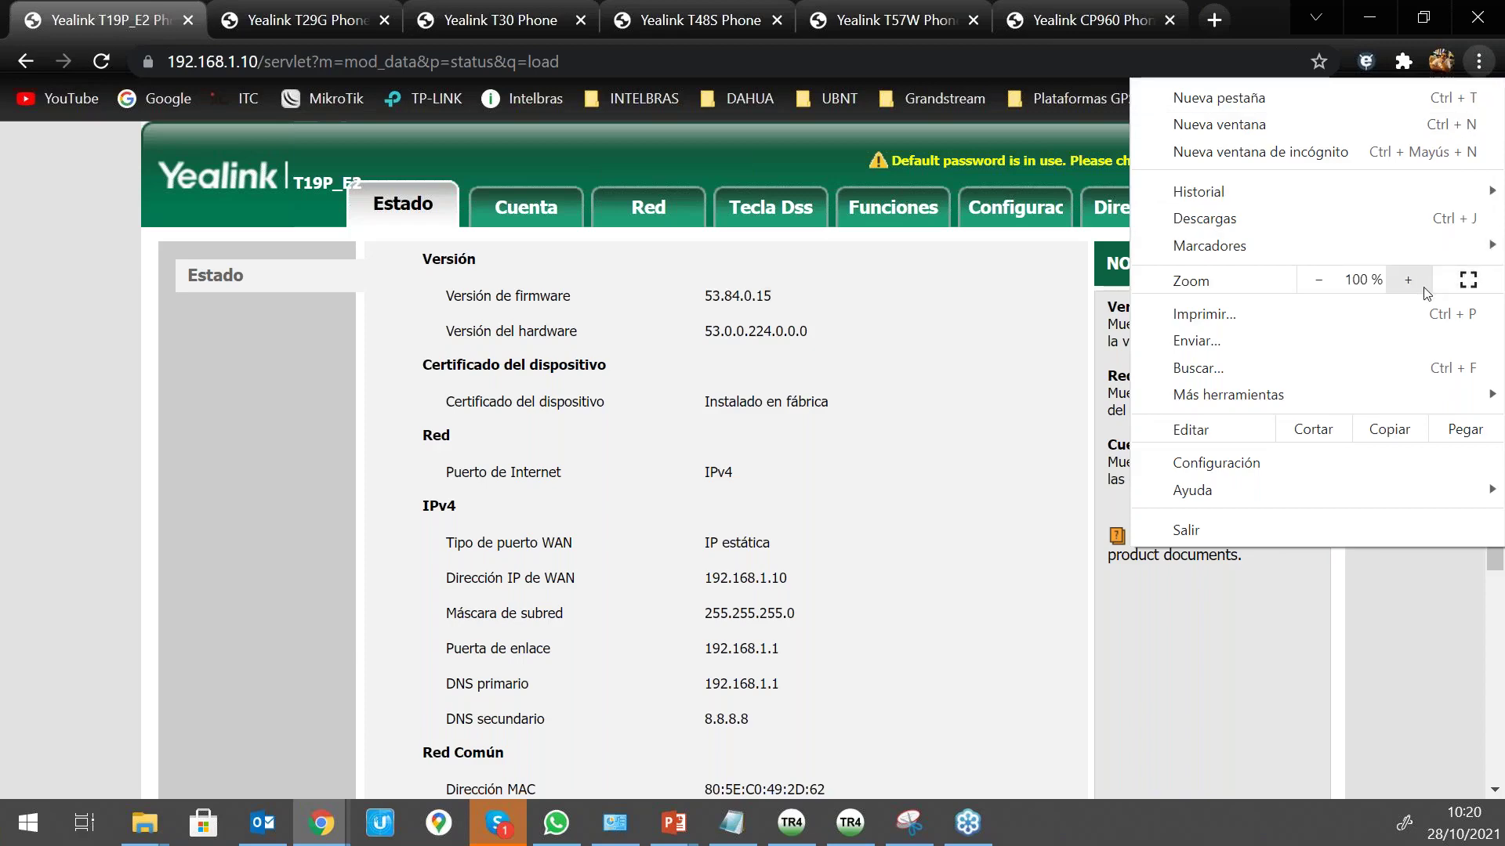
click(1408, 281)
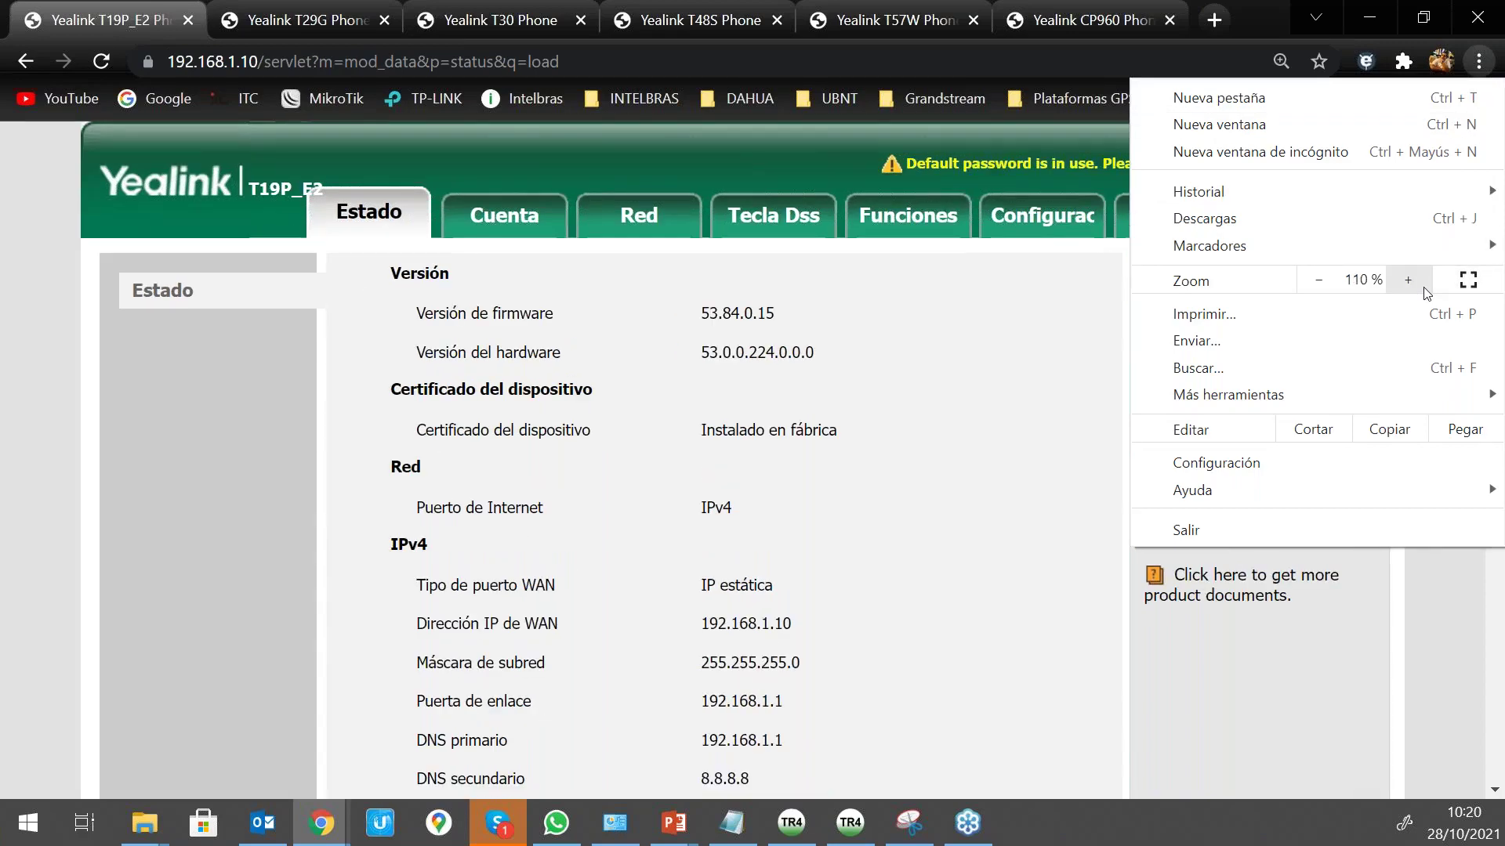
click(1425, 291)
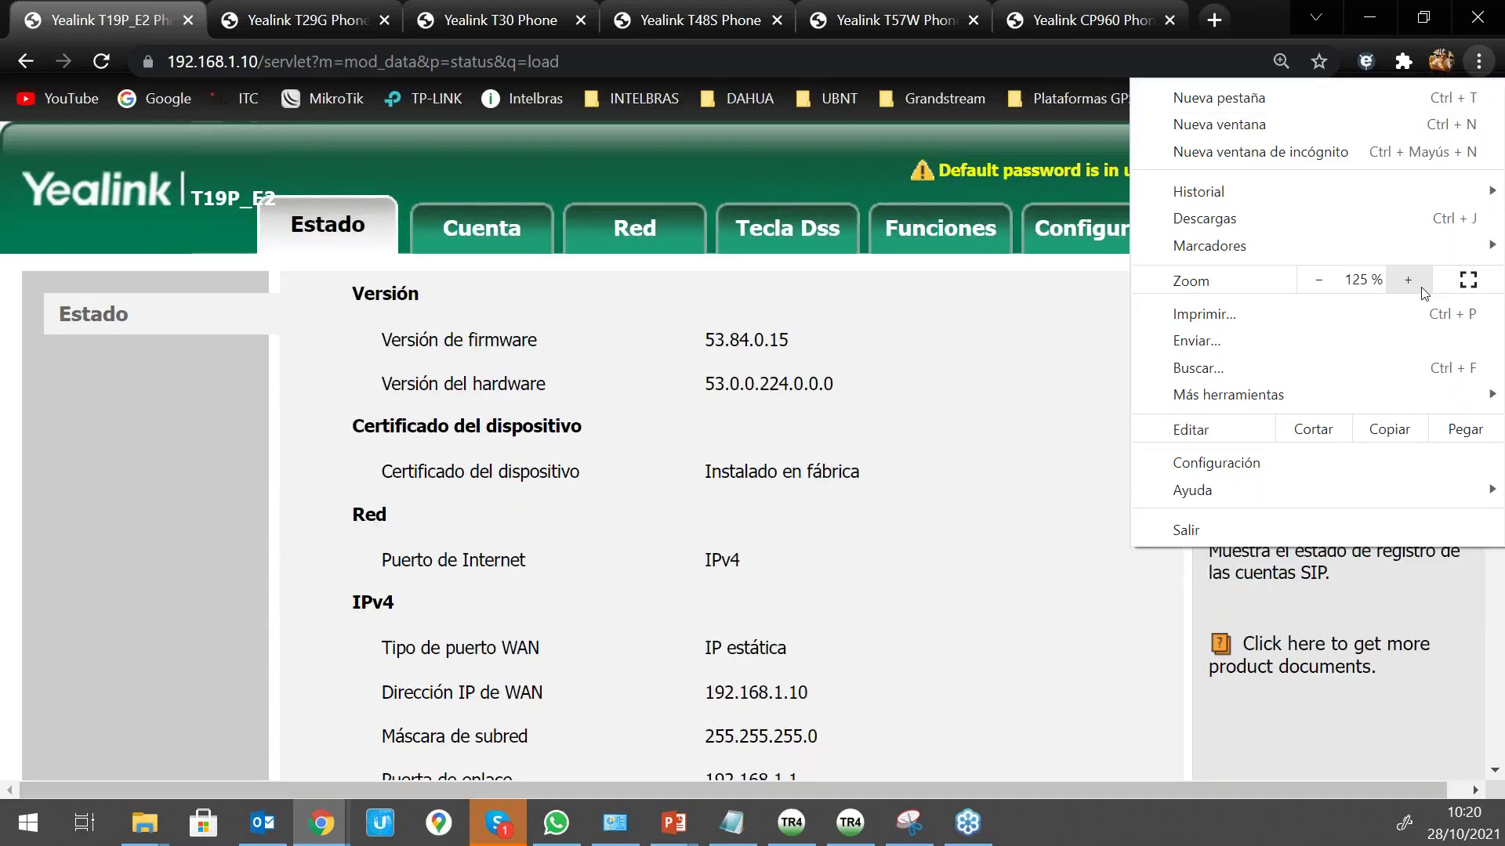
click(949, 435)
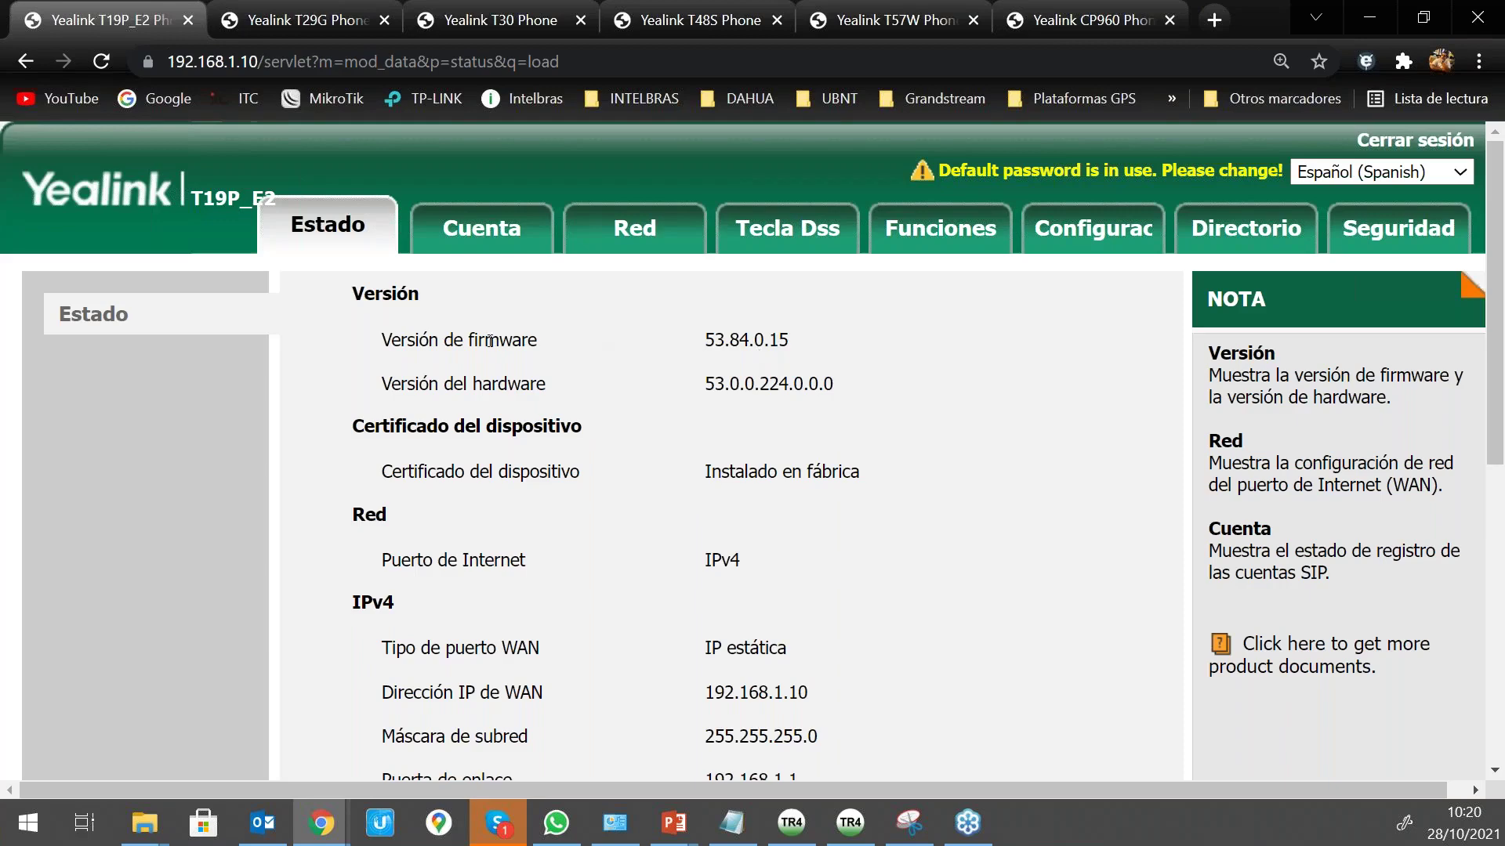
drag(842, 384, 388, 354)
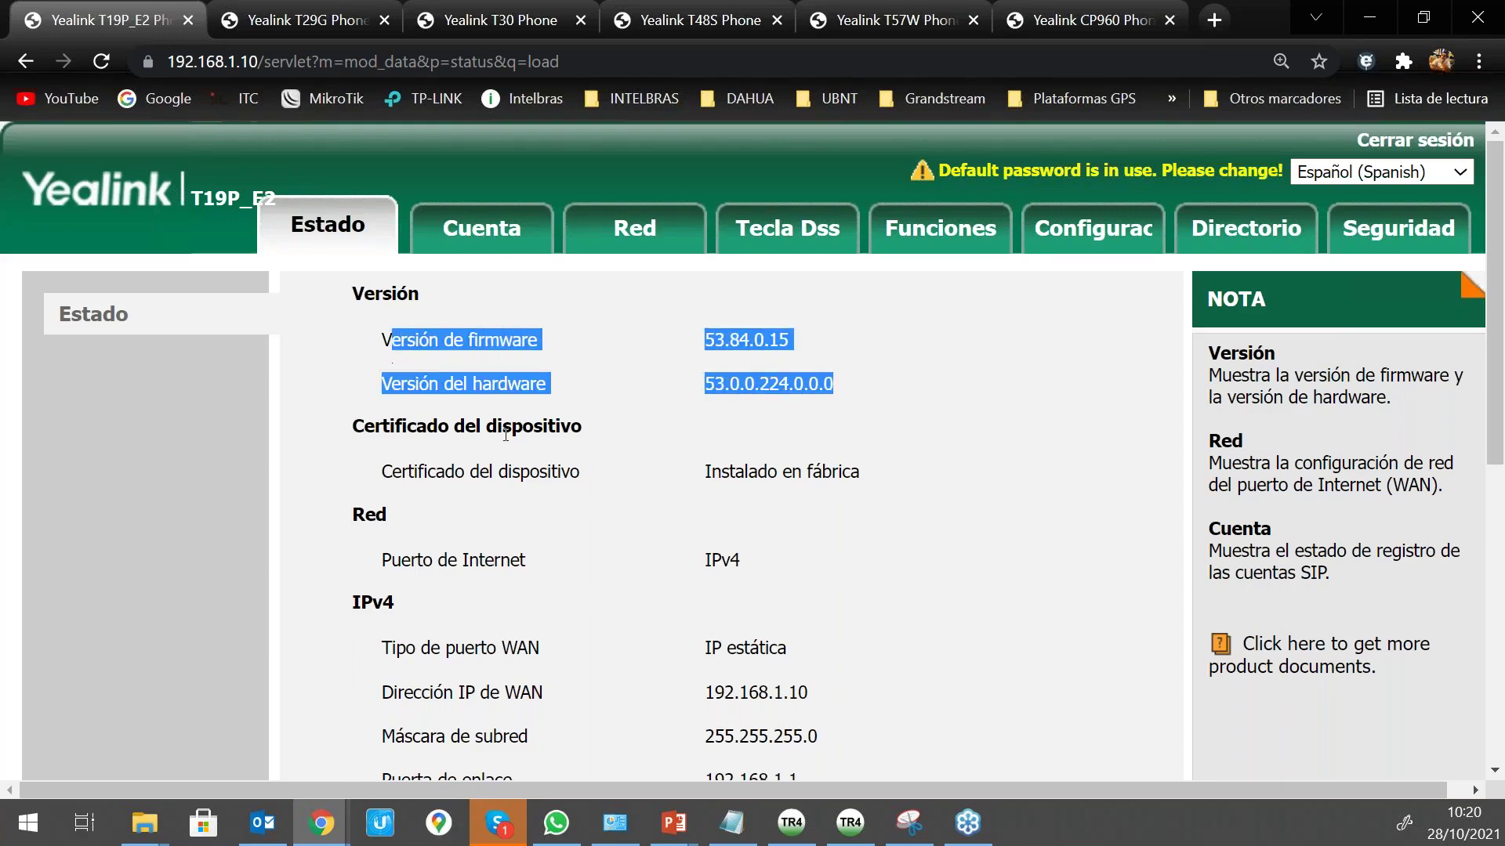
click(546, 470)
drag(383, 471, 876, 482)
click(813, 494)
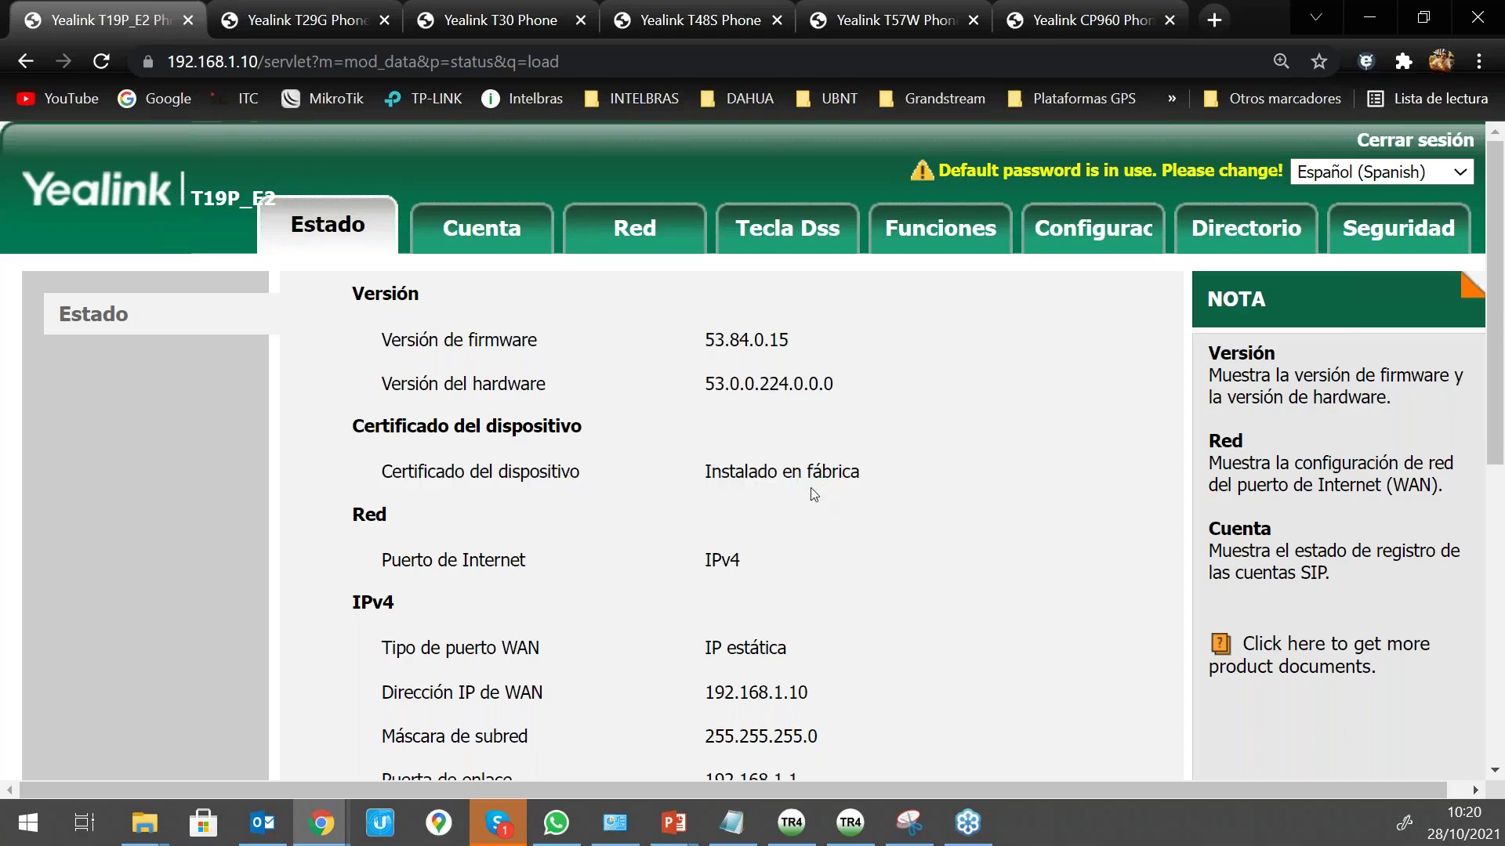
drag(381, 558, 746, 569)
scroll(816, 624, down, 3)
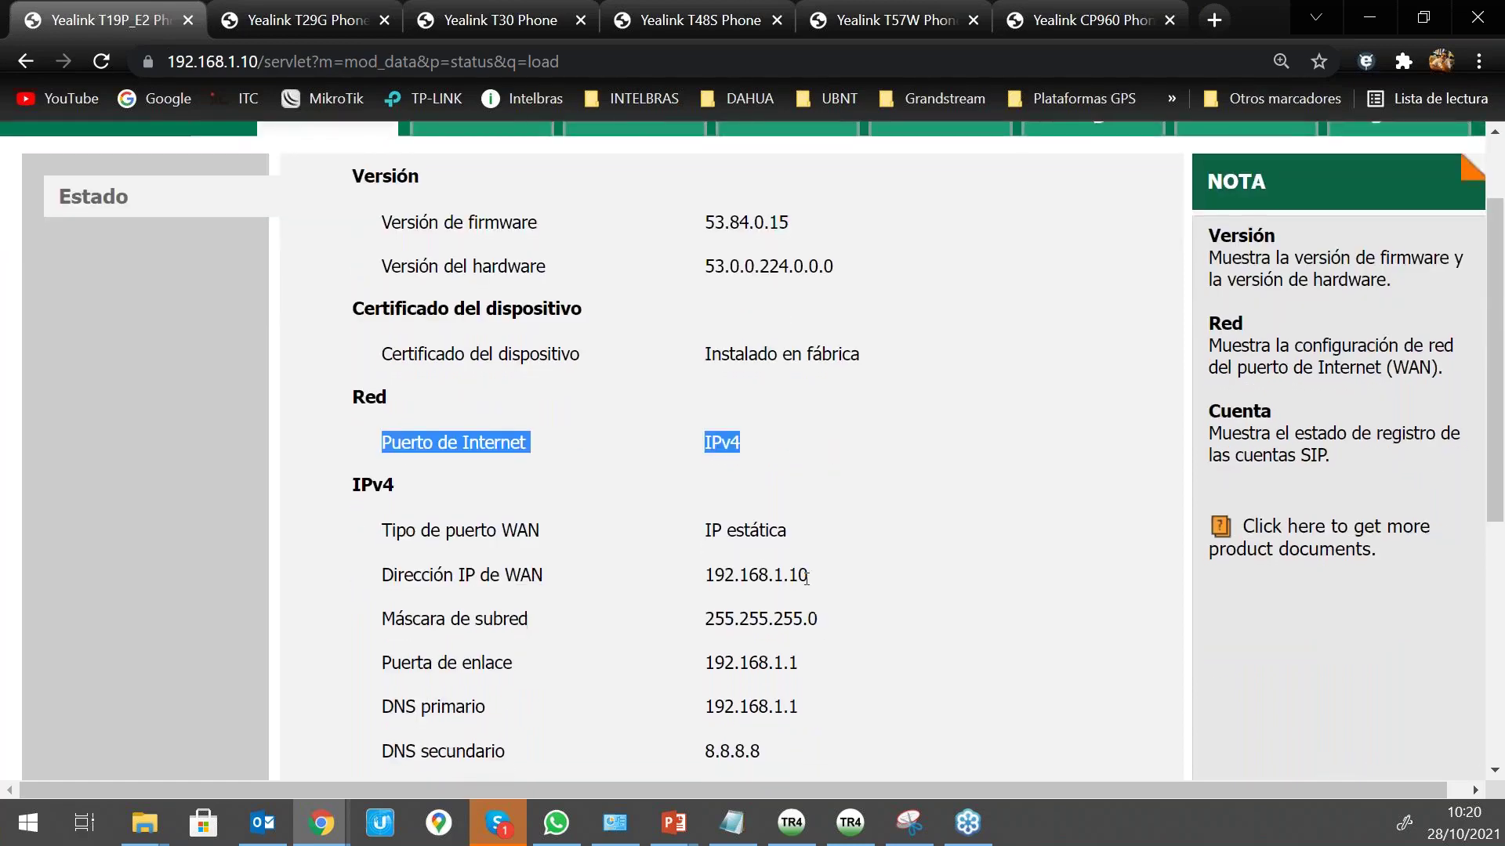
click(445, 400)
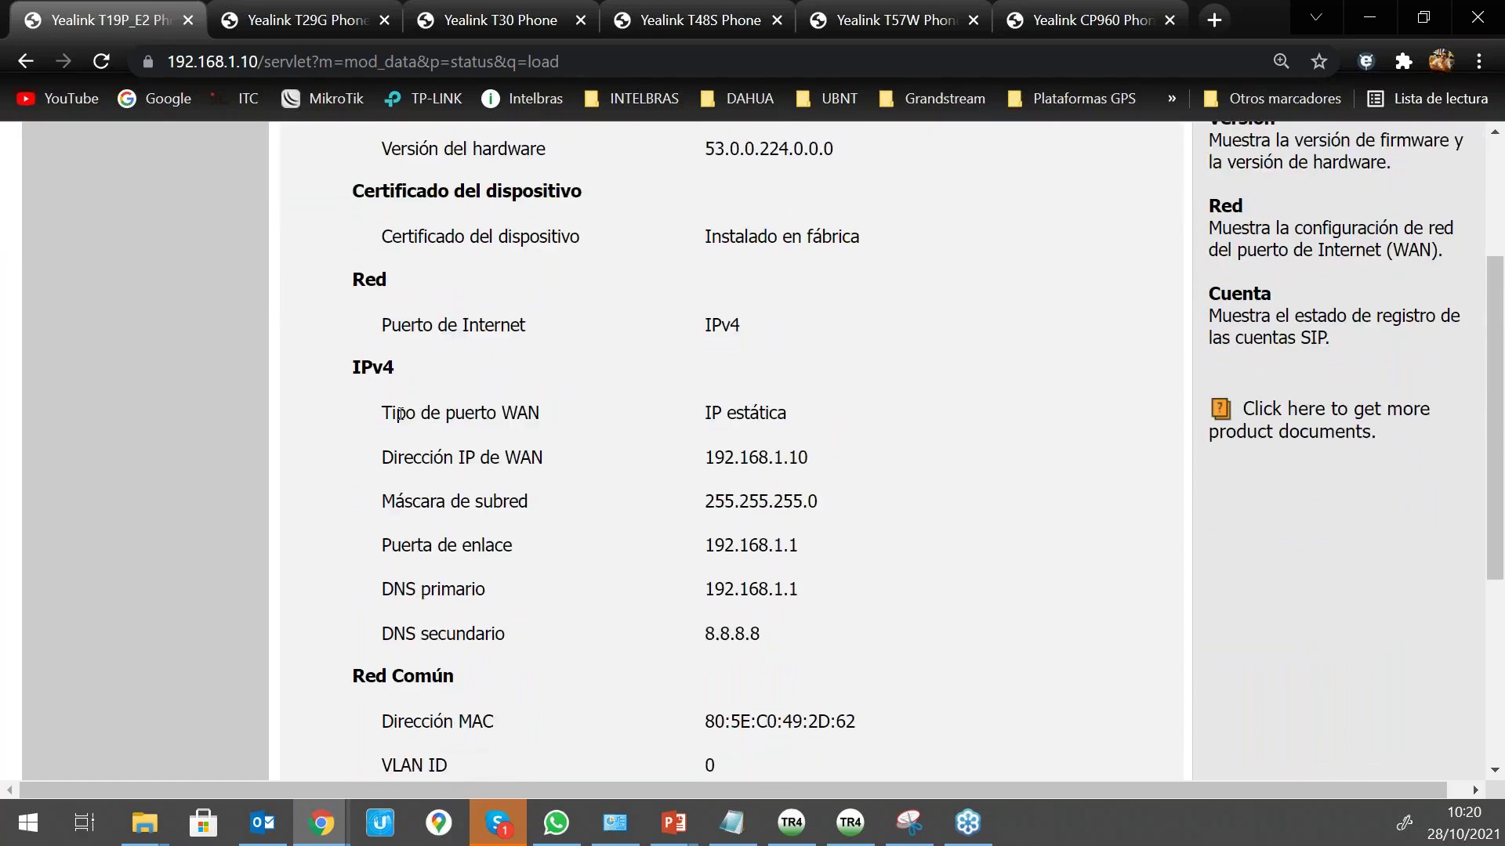
drag(390, 413, 782, 652)
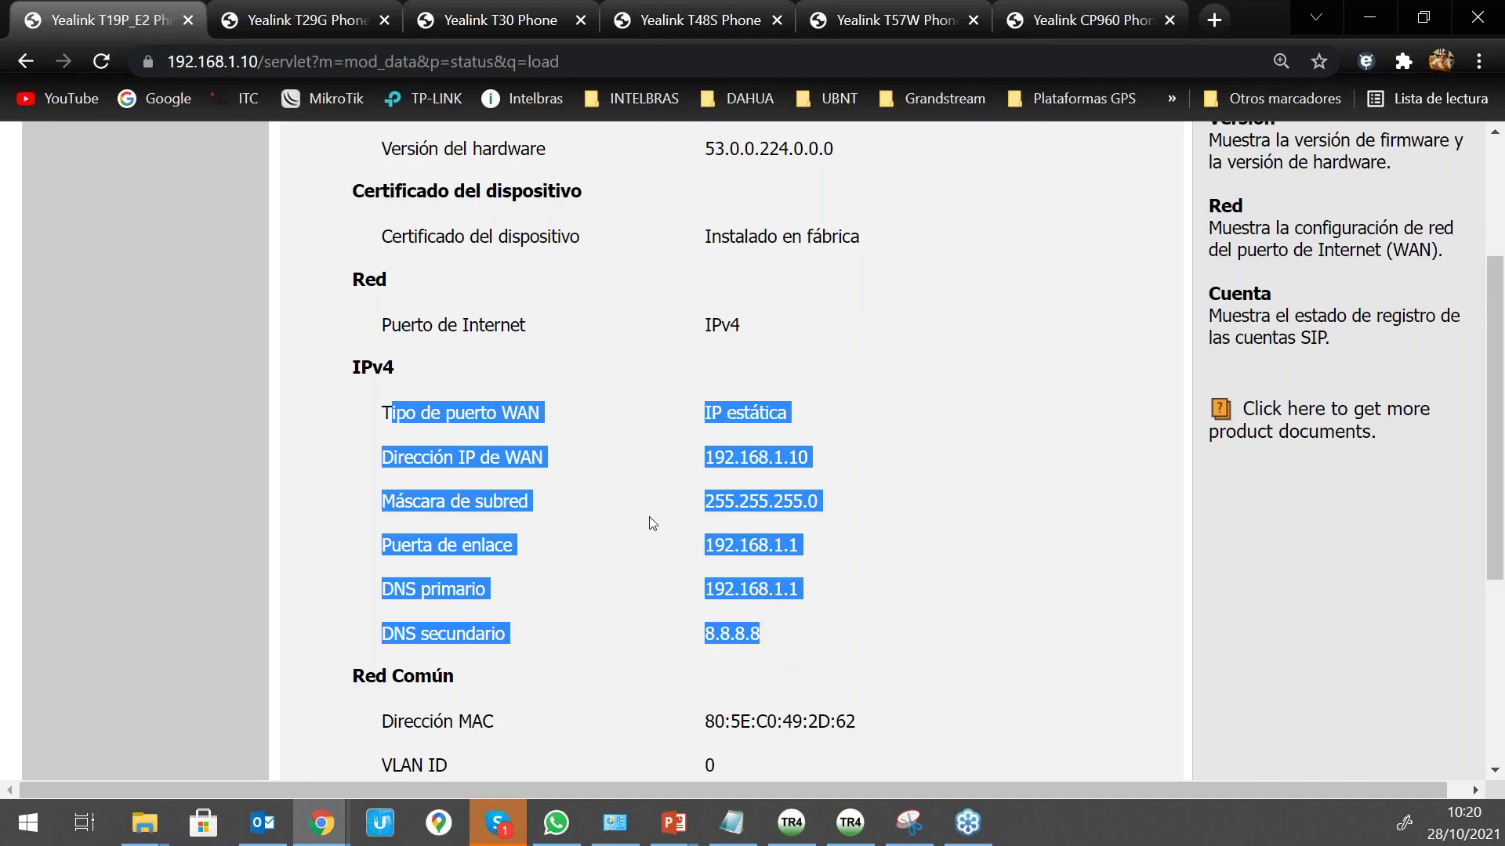
click(482, 383)
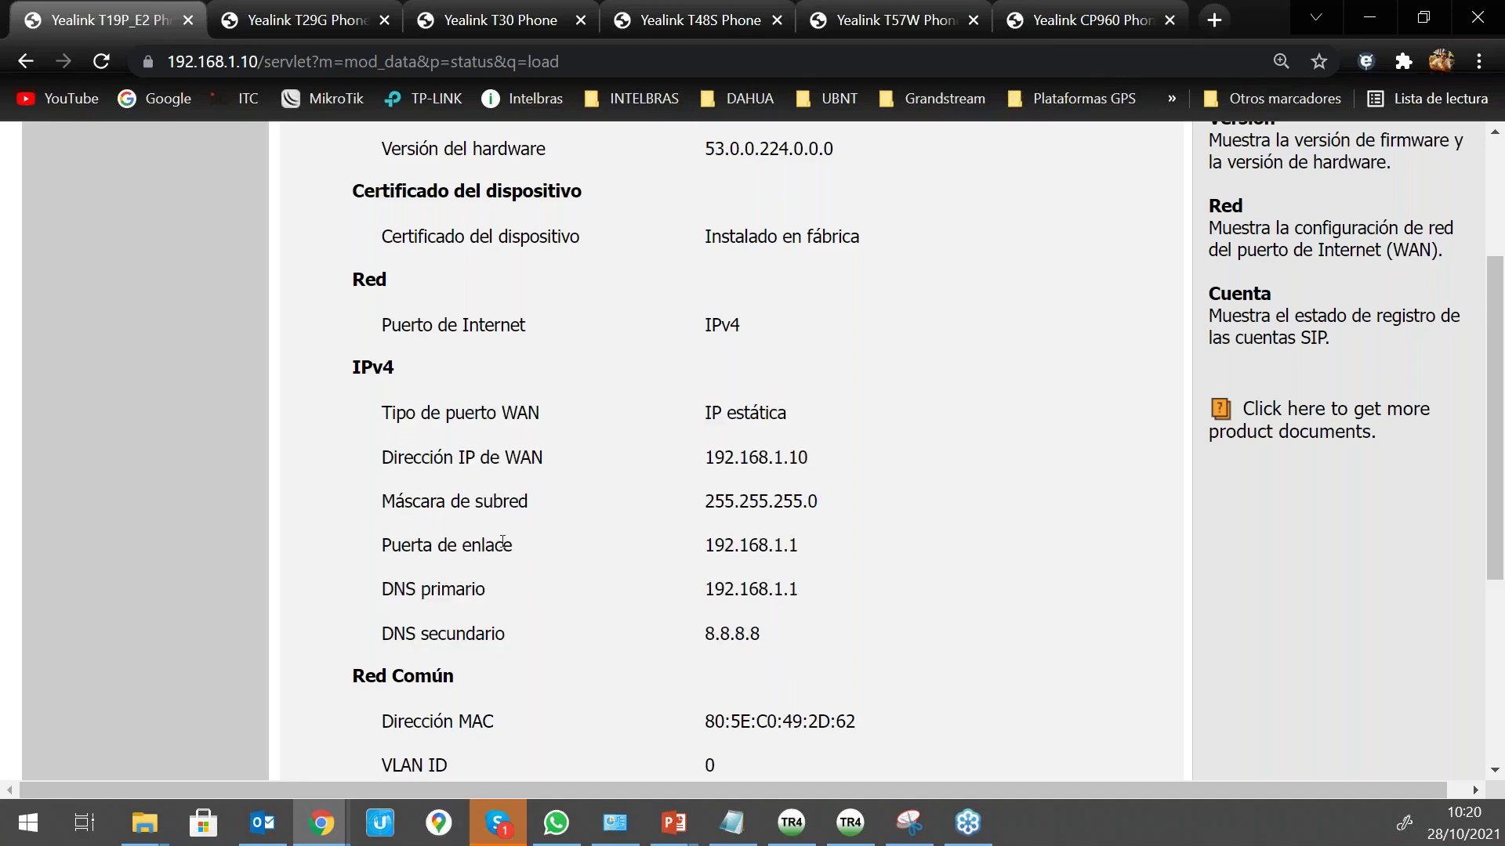
scroll(503, 541, down, 2)
scroll(273, 436, up, 4)
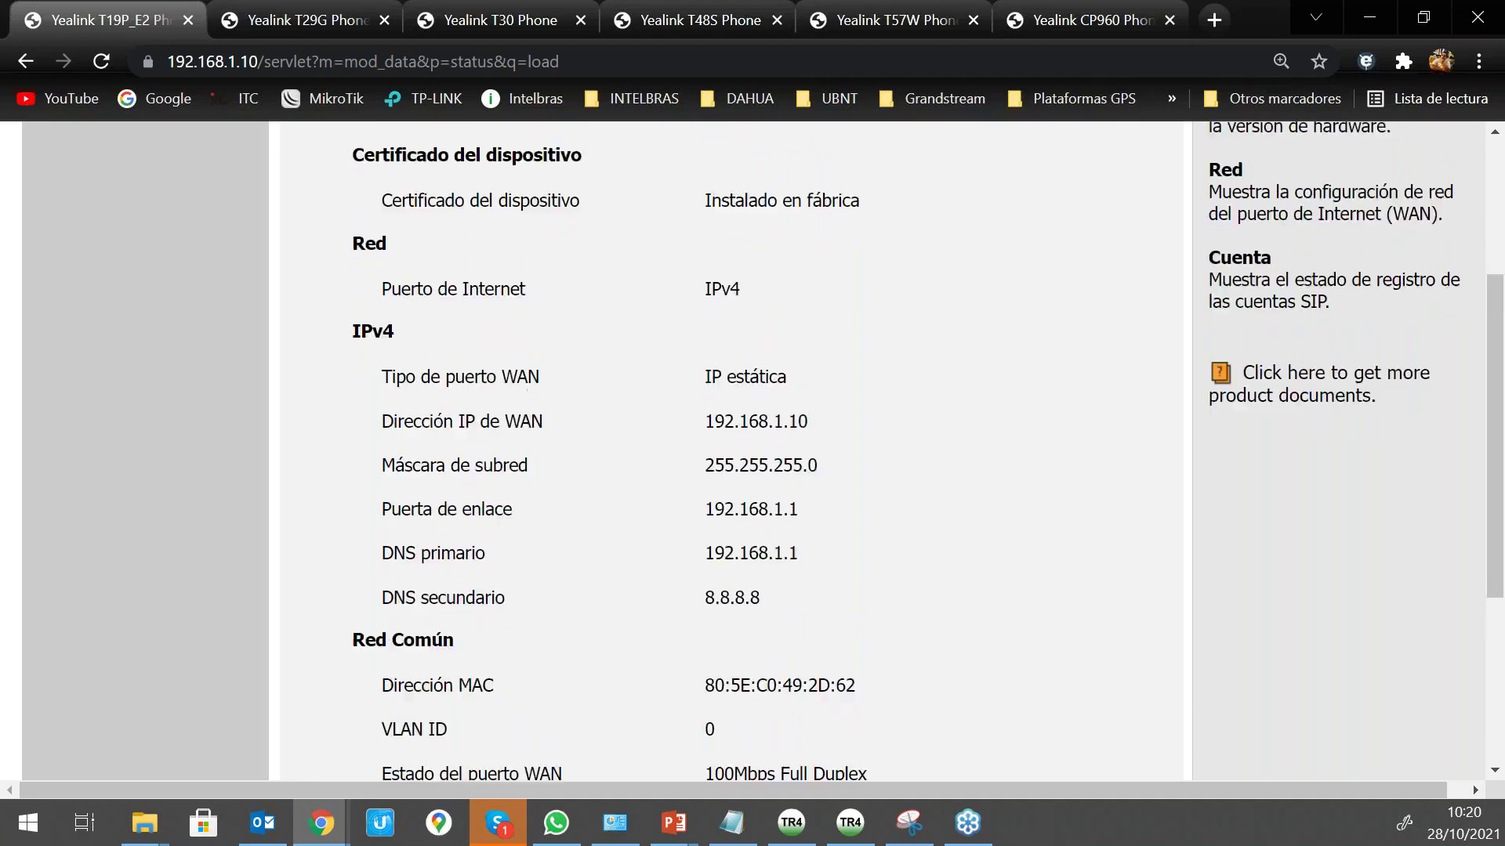
scroll(750, 599, down, 3)
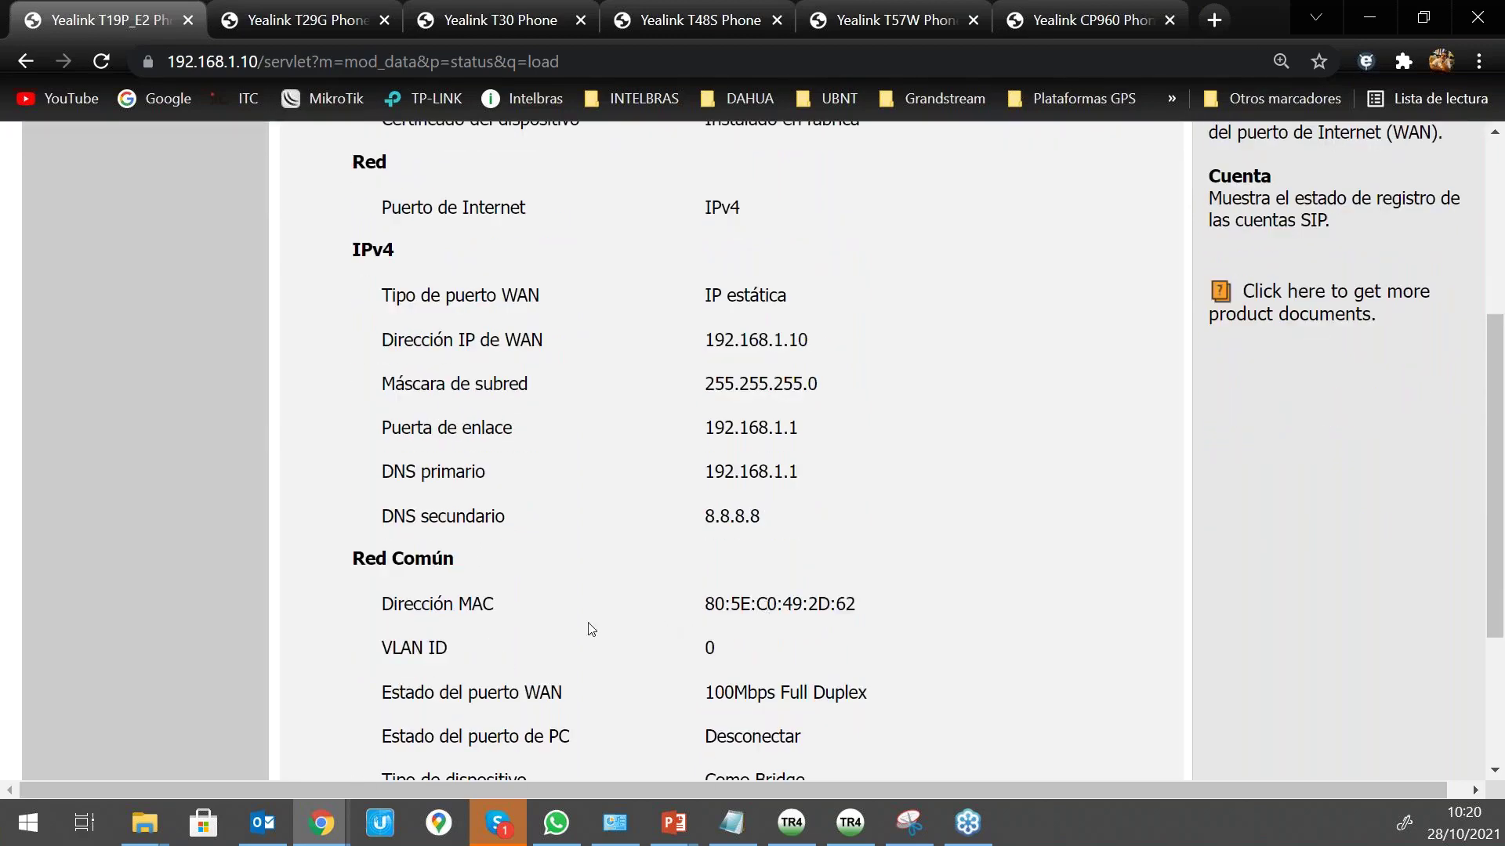
scroll(693, 553, down, 2)
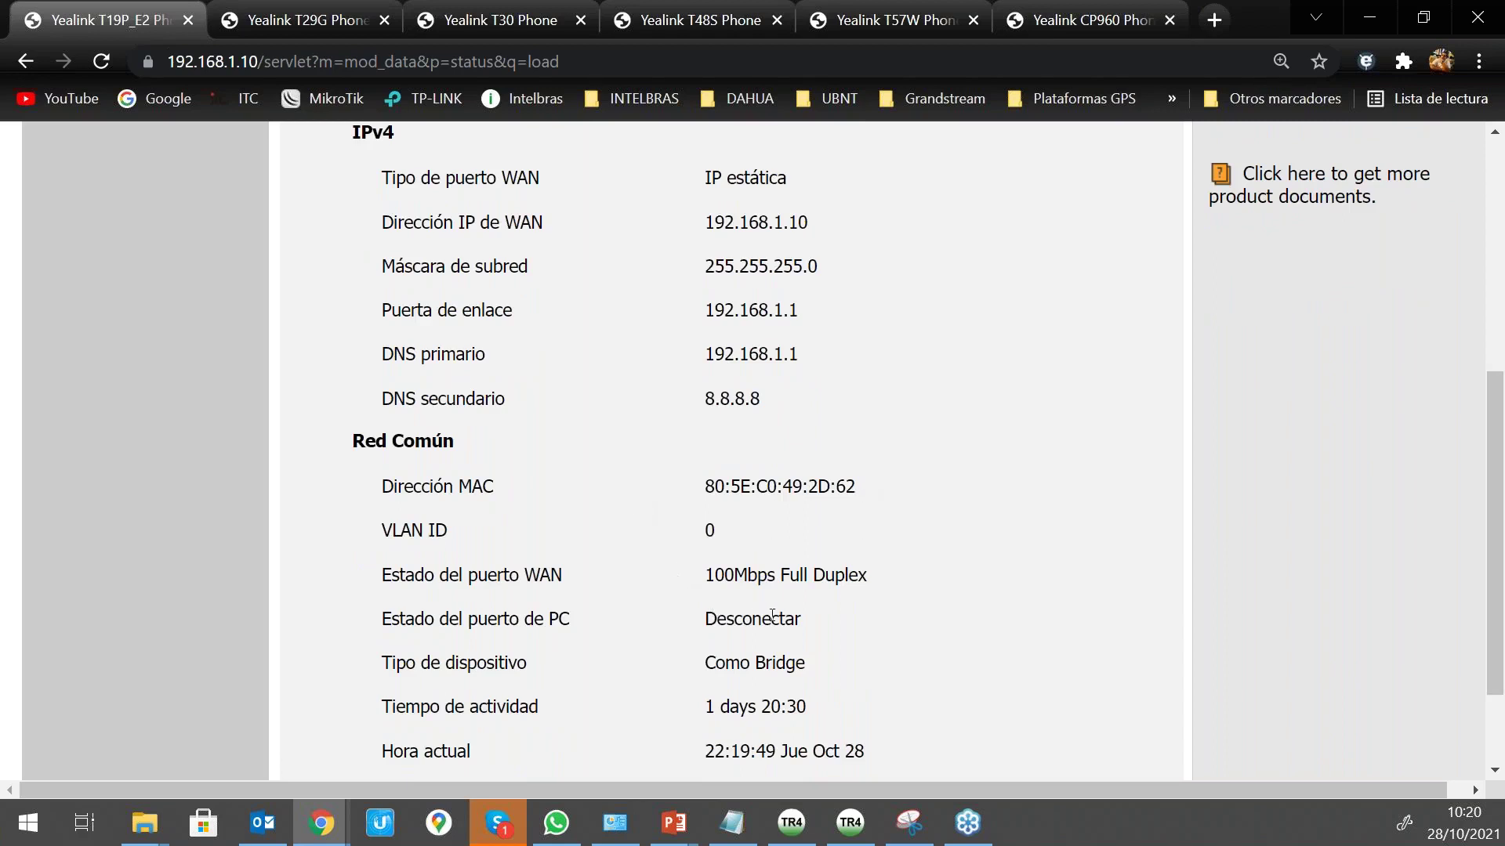
drag(795, 620, 696, 614)
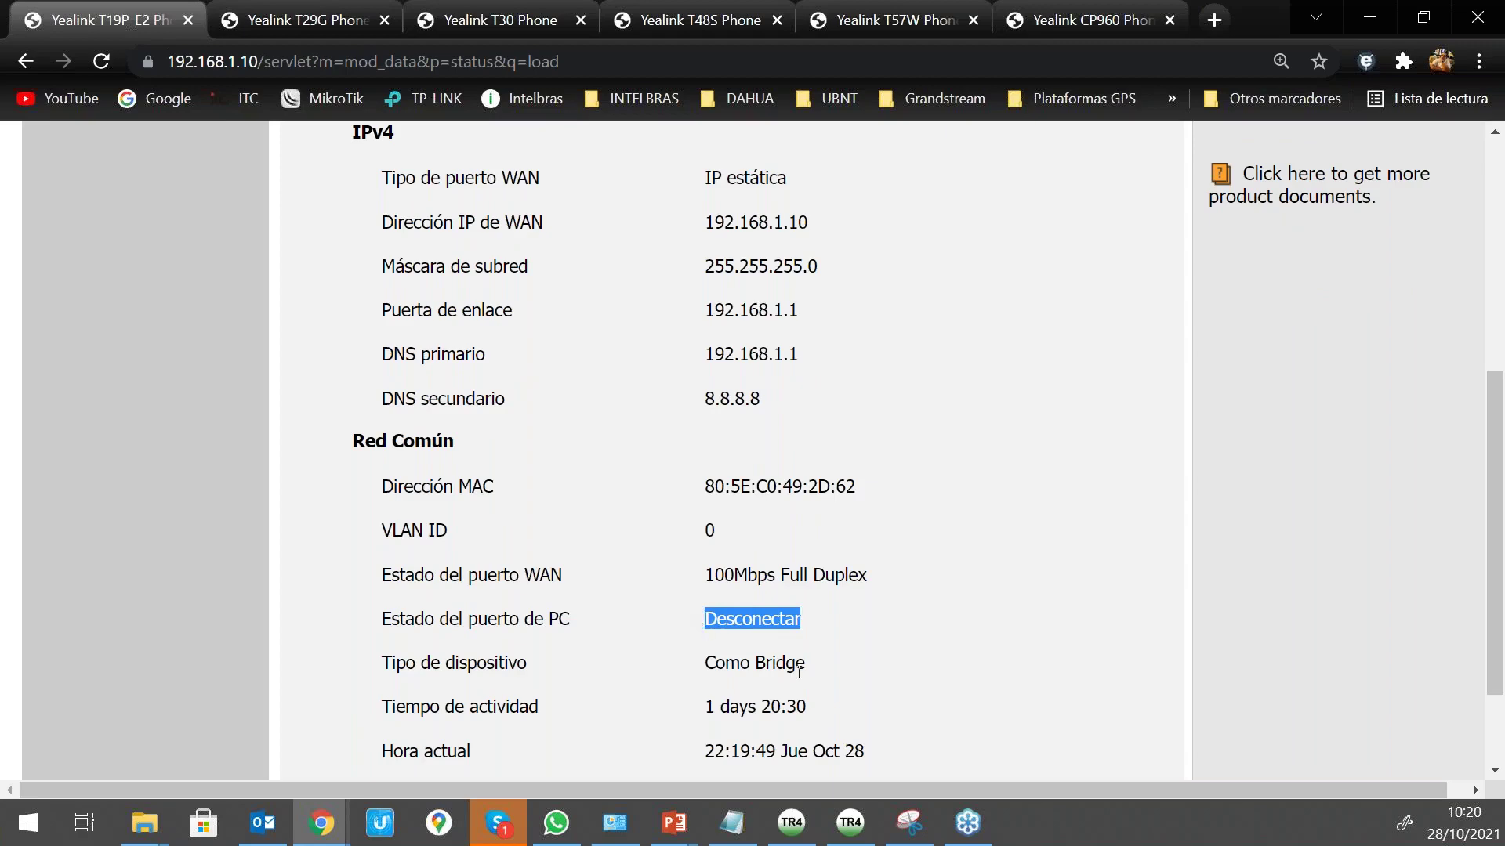
drag(804, 666, 713, 662)
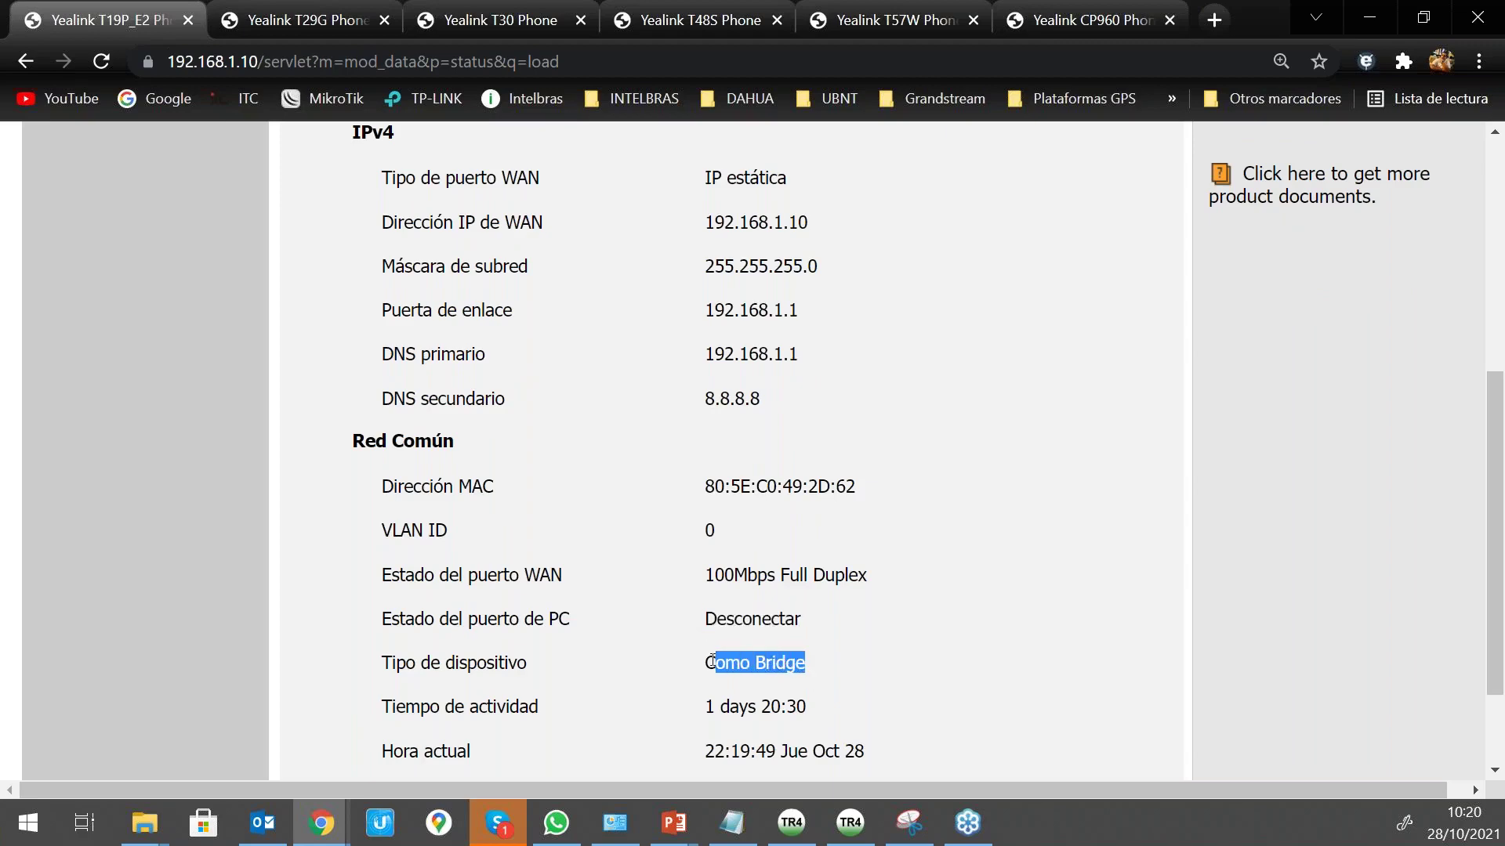
scroll(712, 662, down, 2)
click(783, 587)
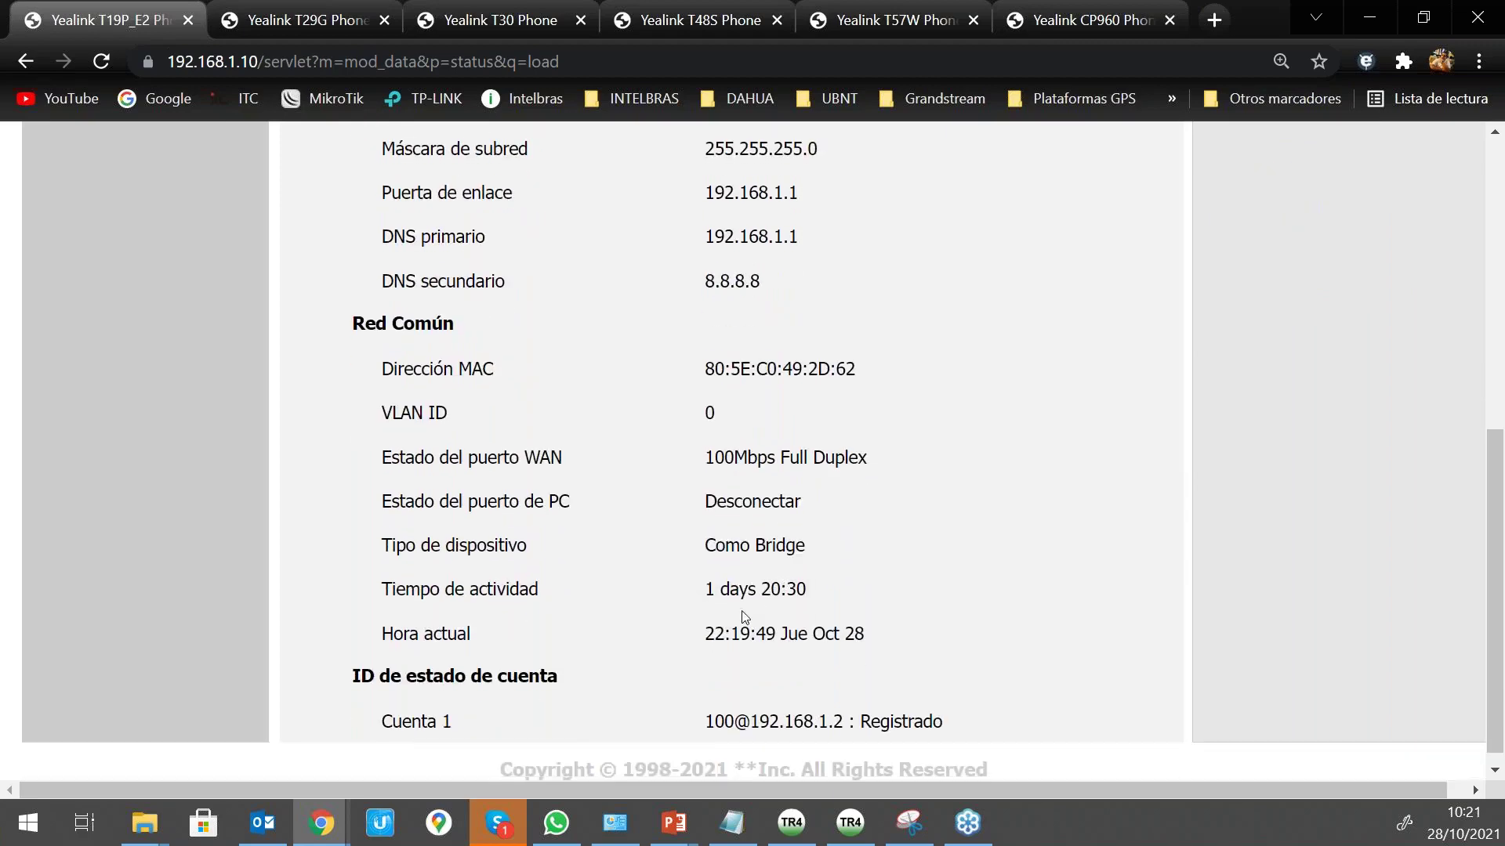
drag(707, 633, 831, 635)
click(815, 696)
scroll(726, 675, up, 8)
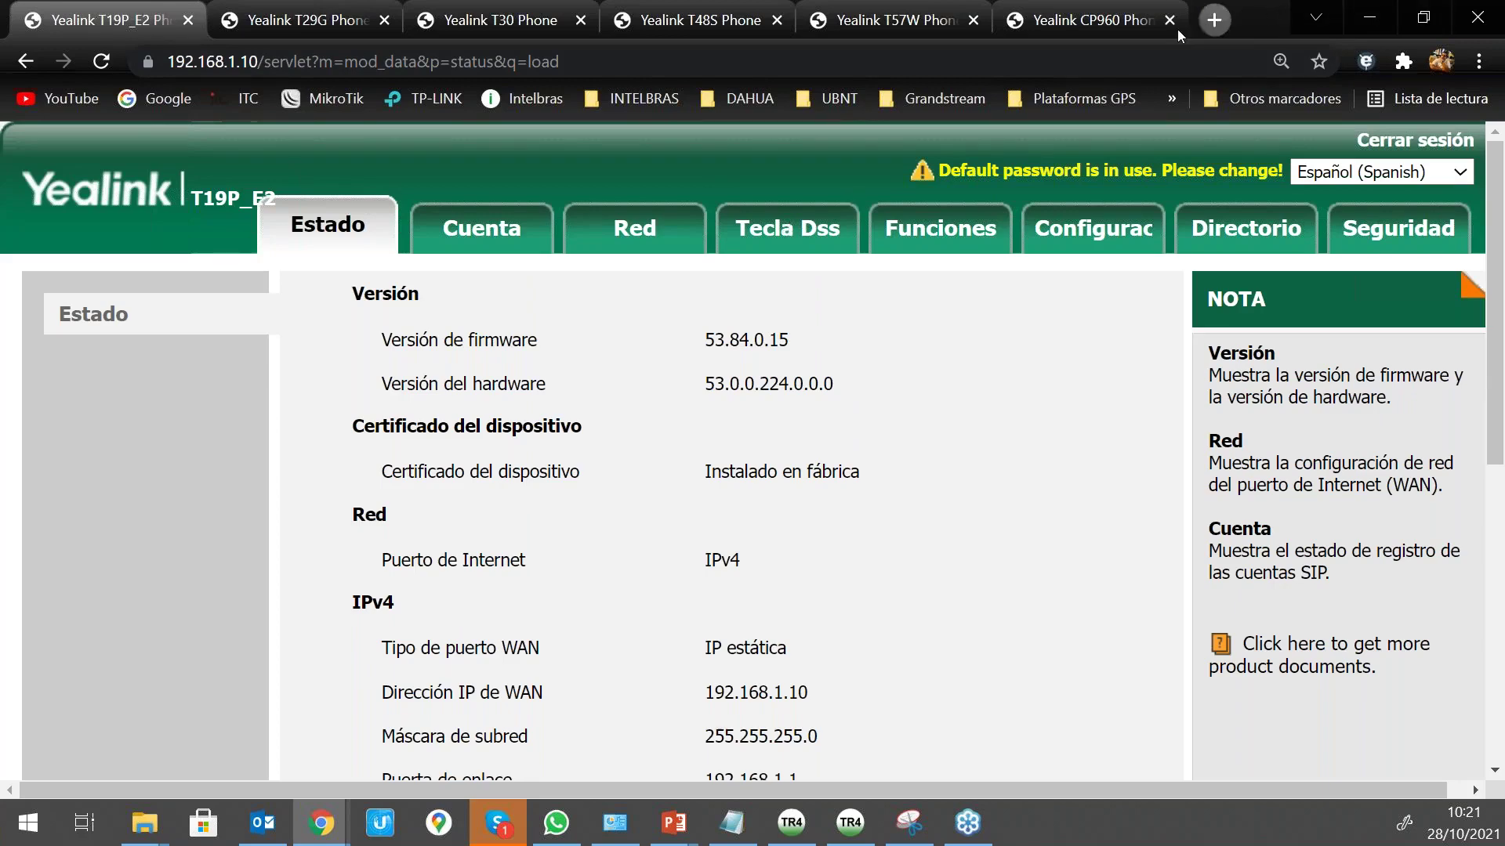
Step: Load the PBX address 192.168.1.2 in a new browser tab
key(ctrl+t)
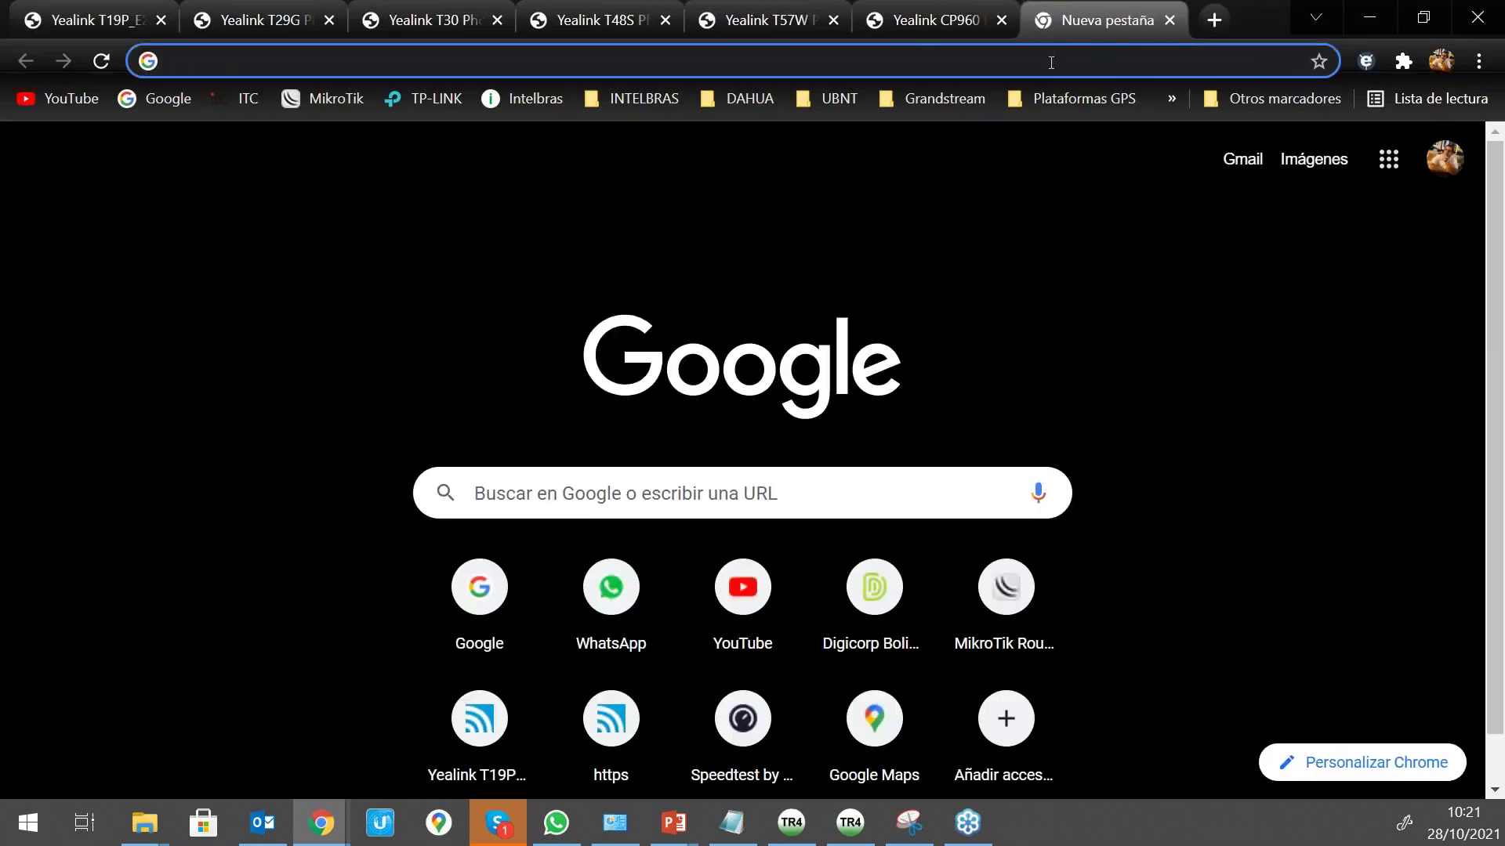
text(192.168.1.2)
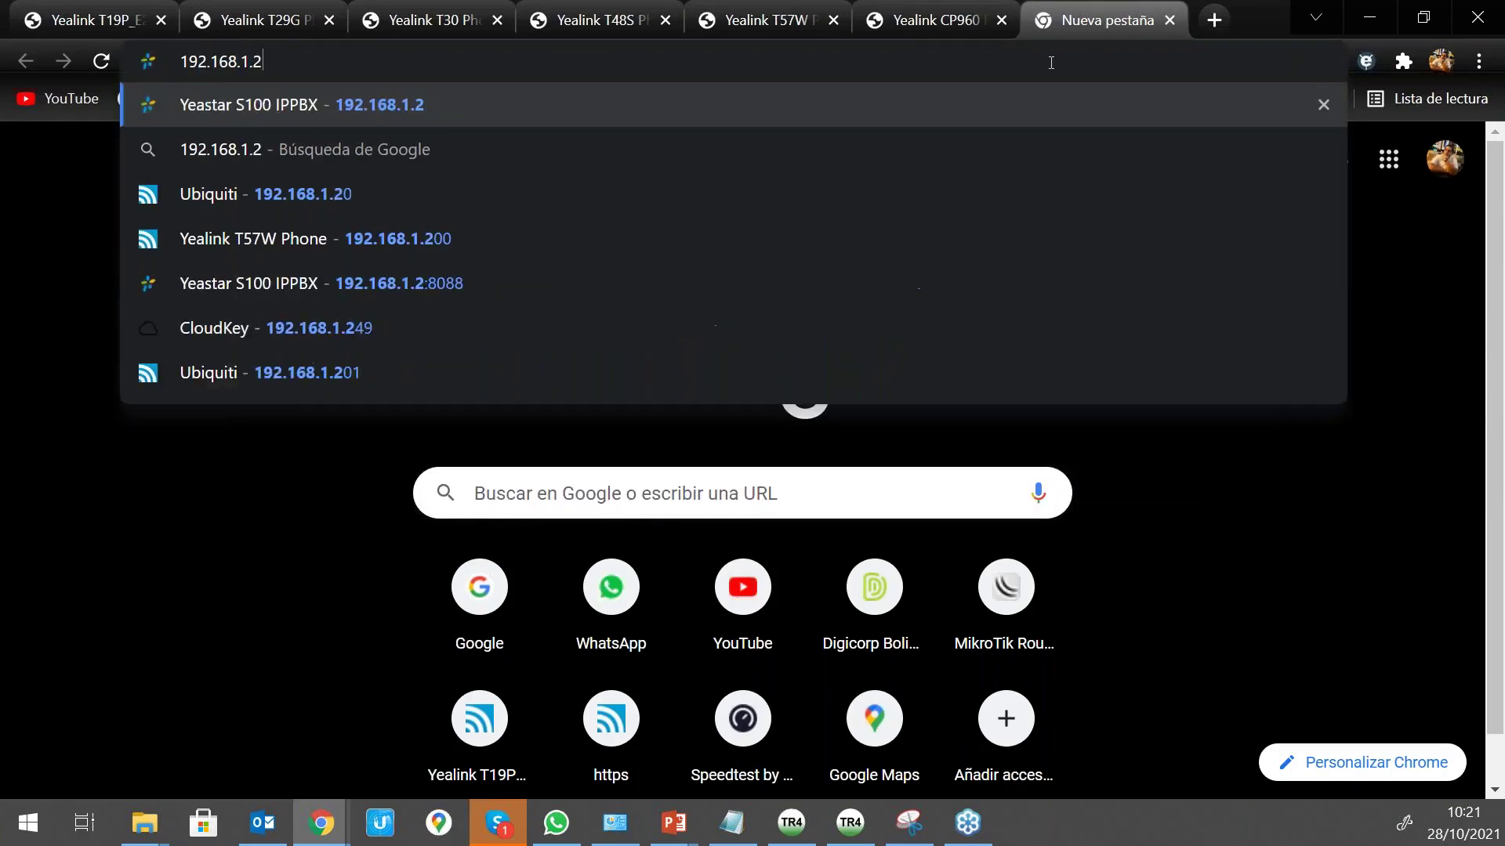
key(Return)
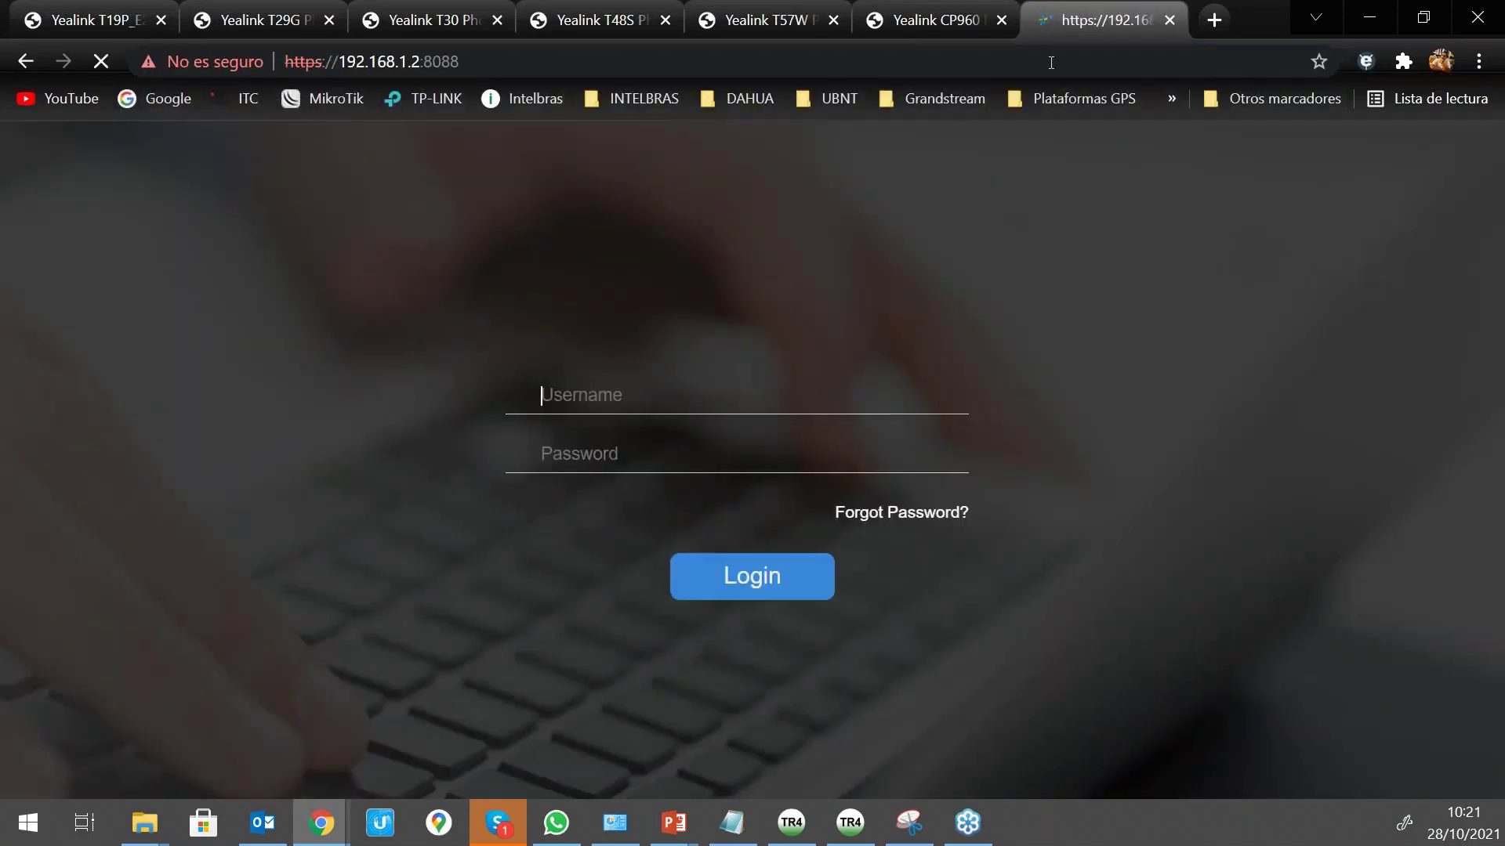
Step: Log in to the Yeastar S100 with the admin username and its password
text(admin)
key(Tab)
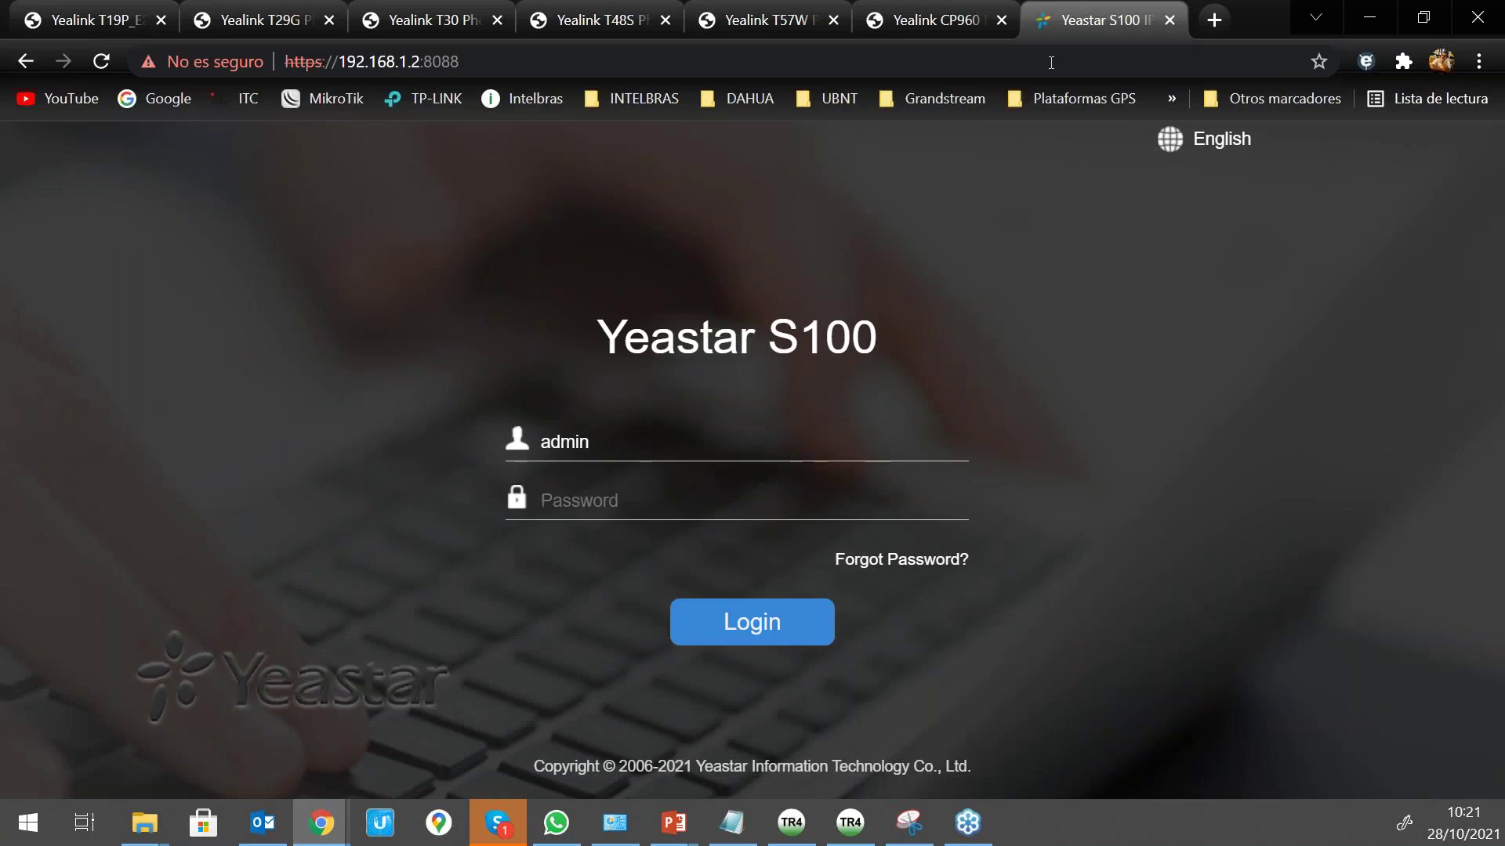
key(Return)
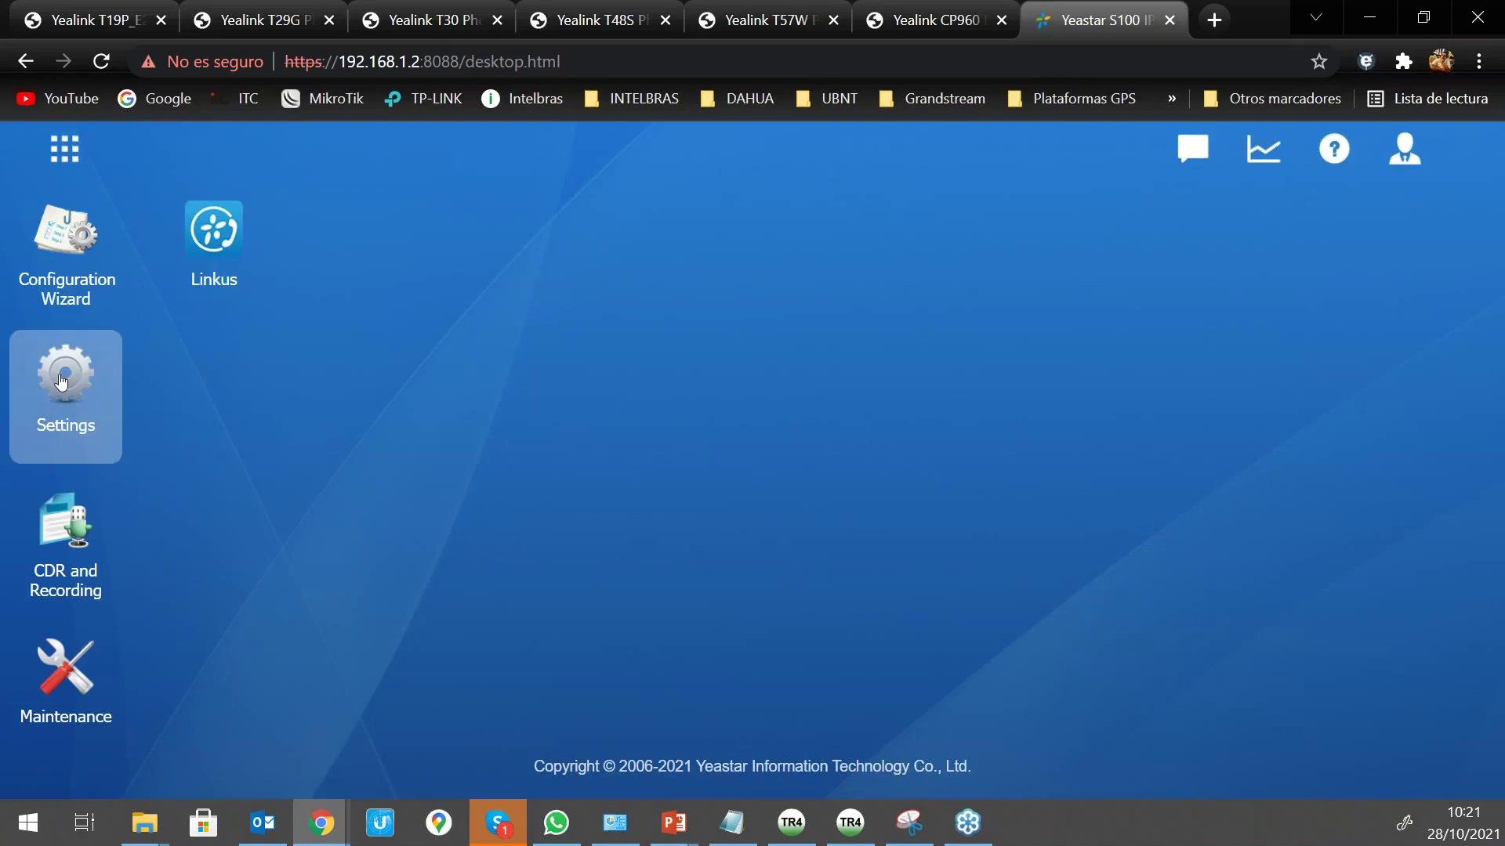
Step: Review both pages of the PBX's 21 SIP extensions, then return to the phone's Estado page
click(62, 382)
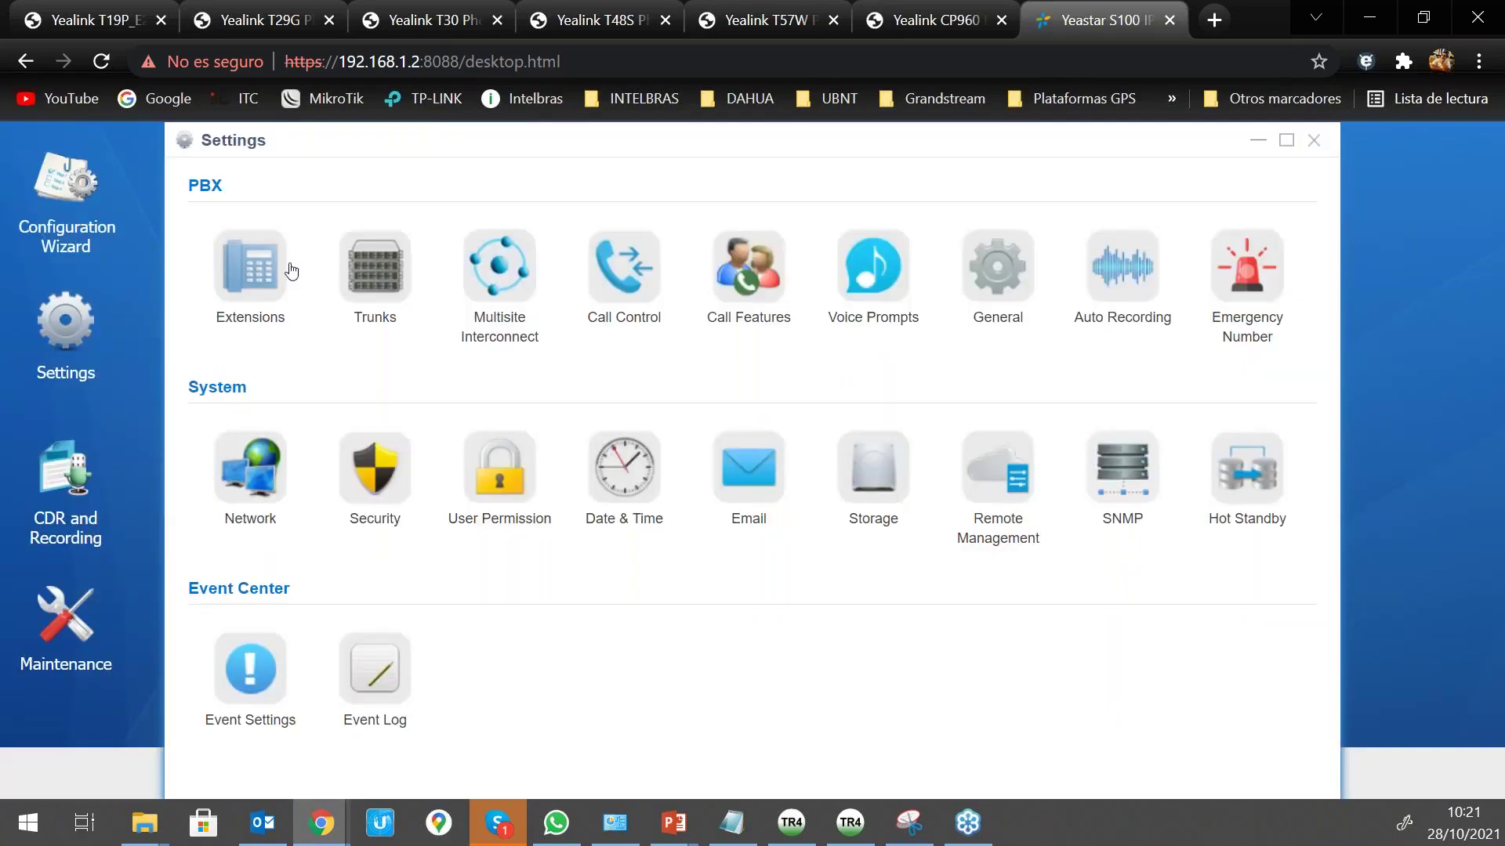
click(253, 267)
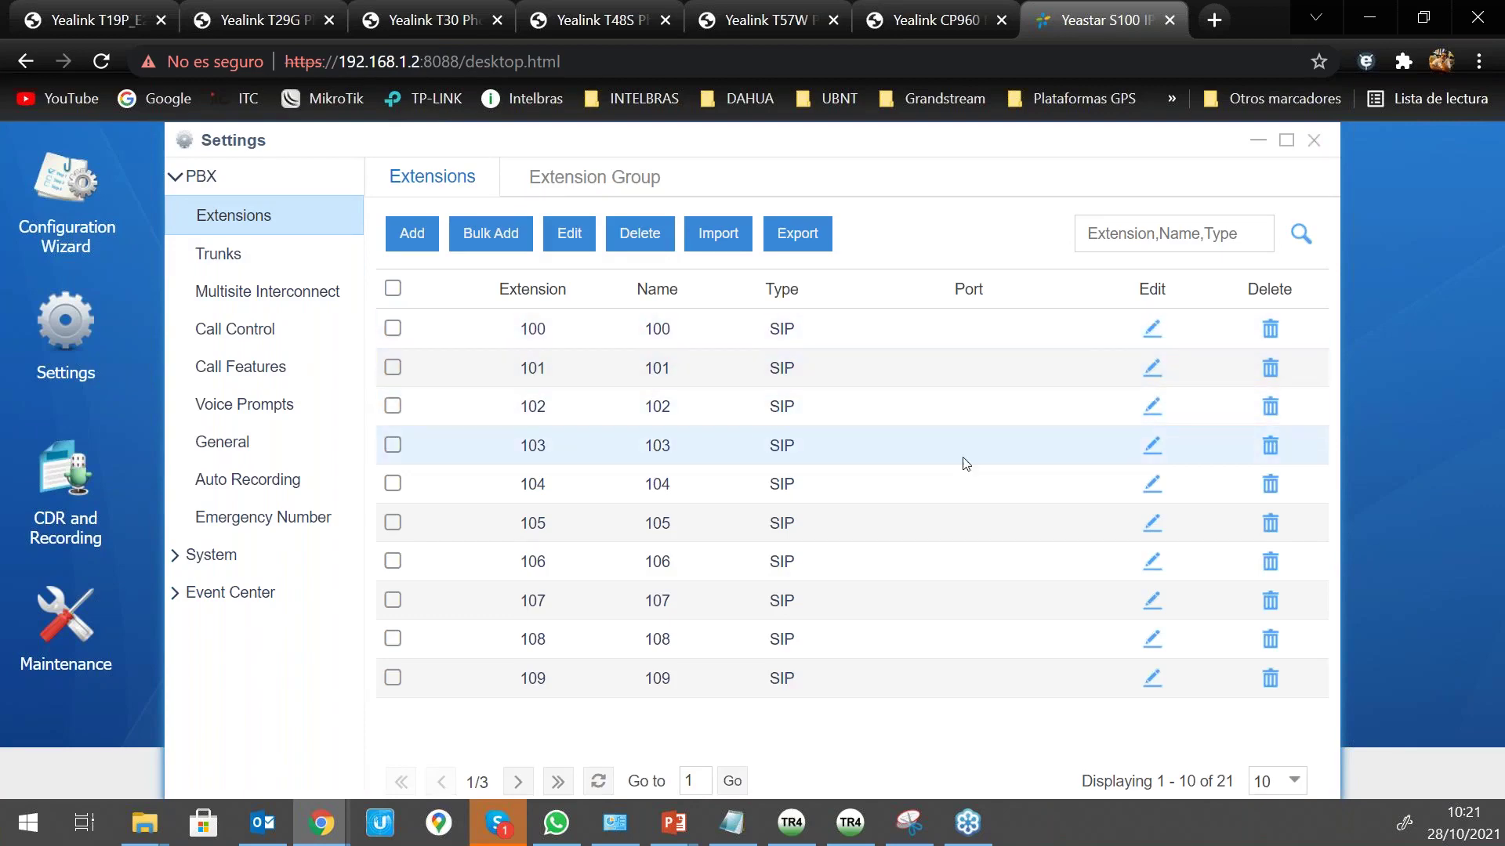
click(524, 781)
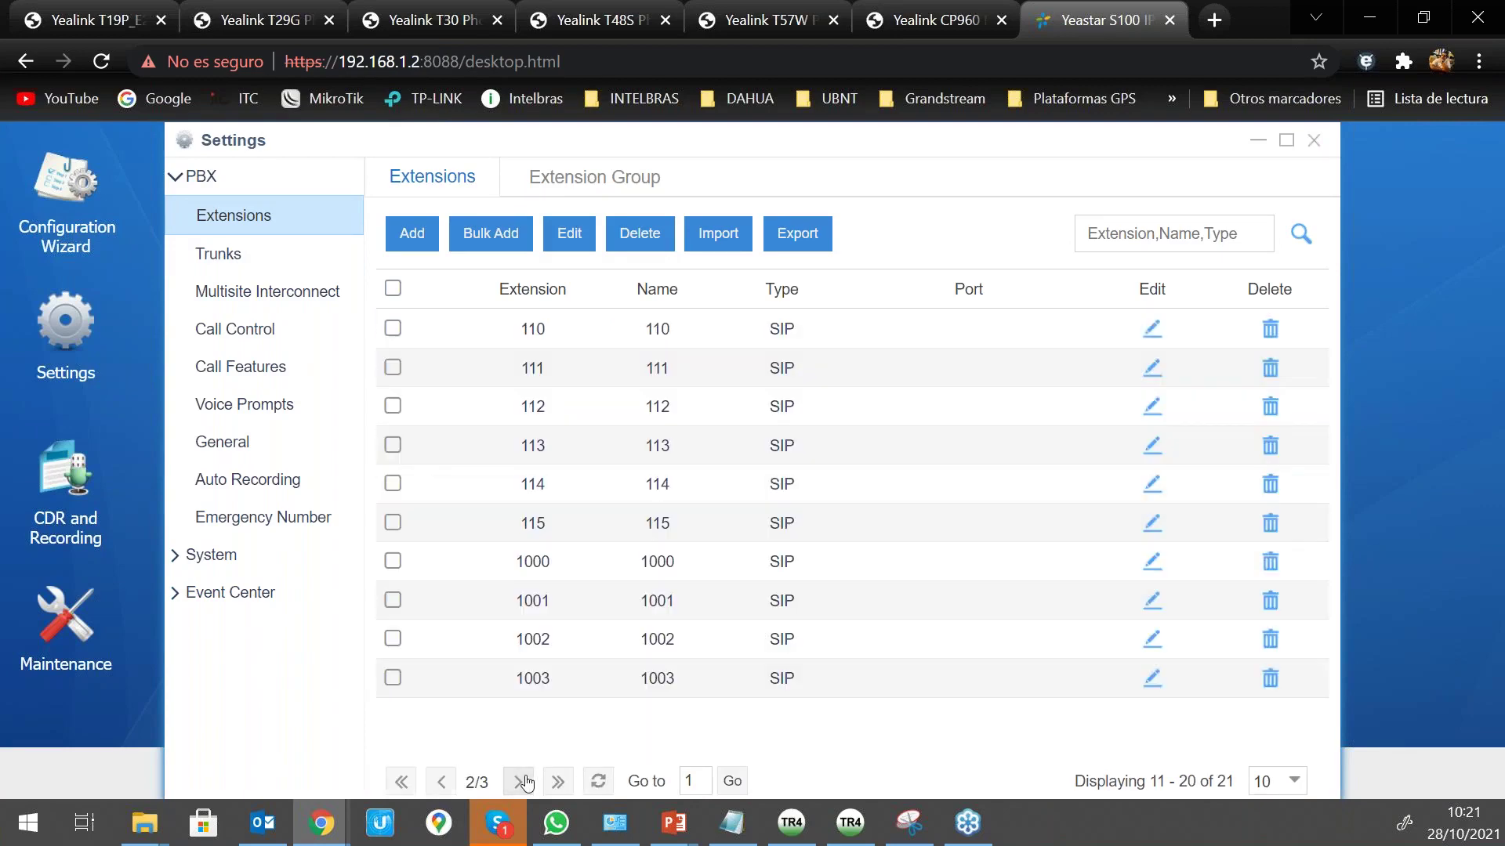
click(442, 782)
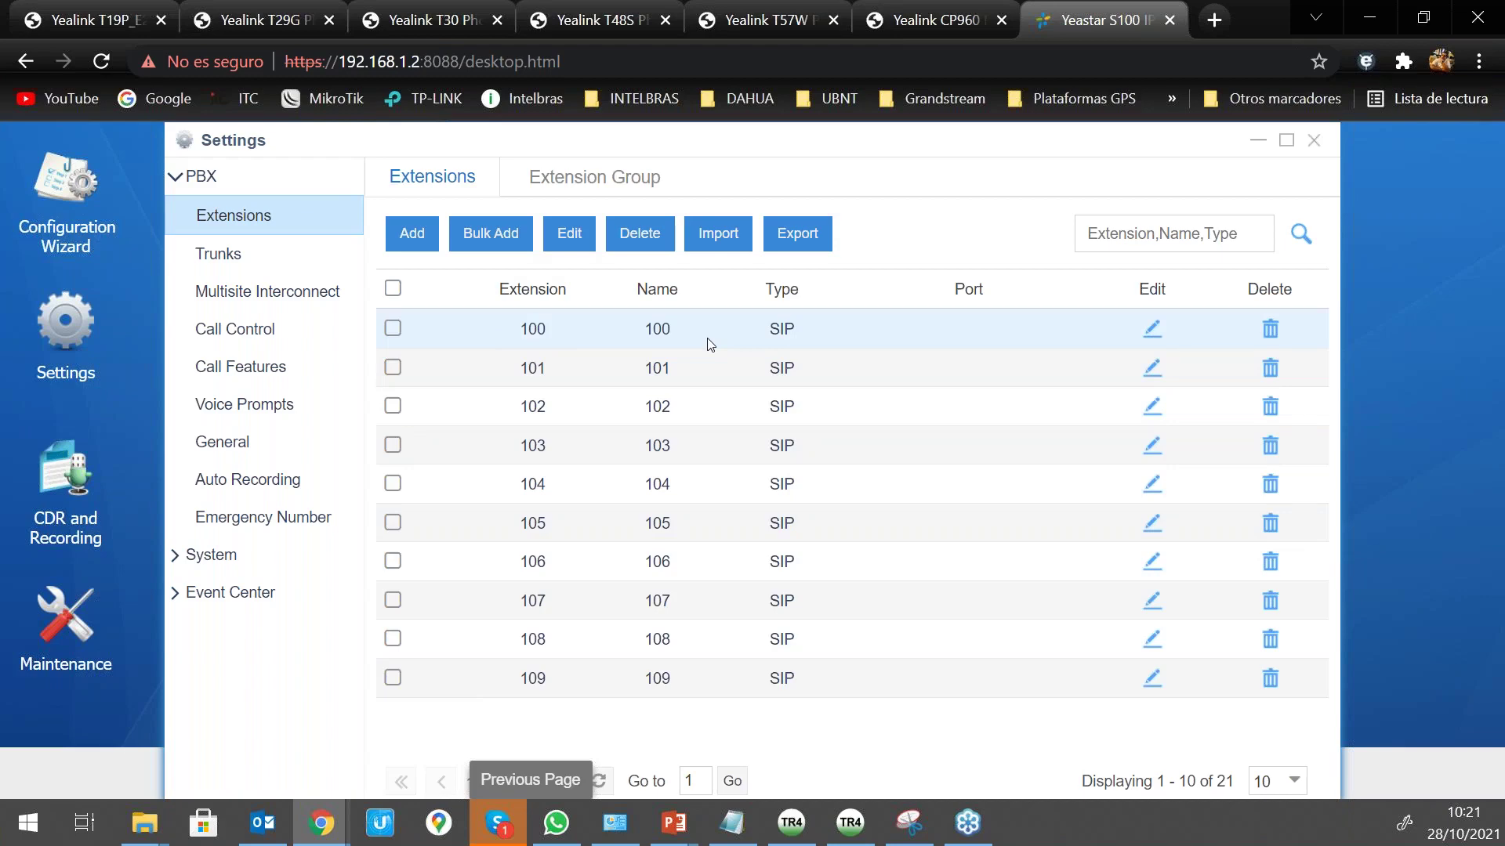
click(95, 19)
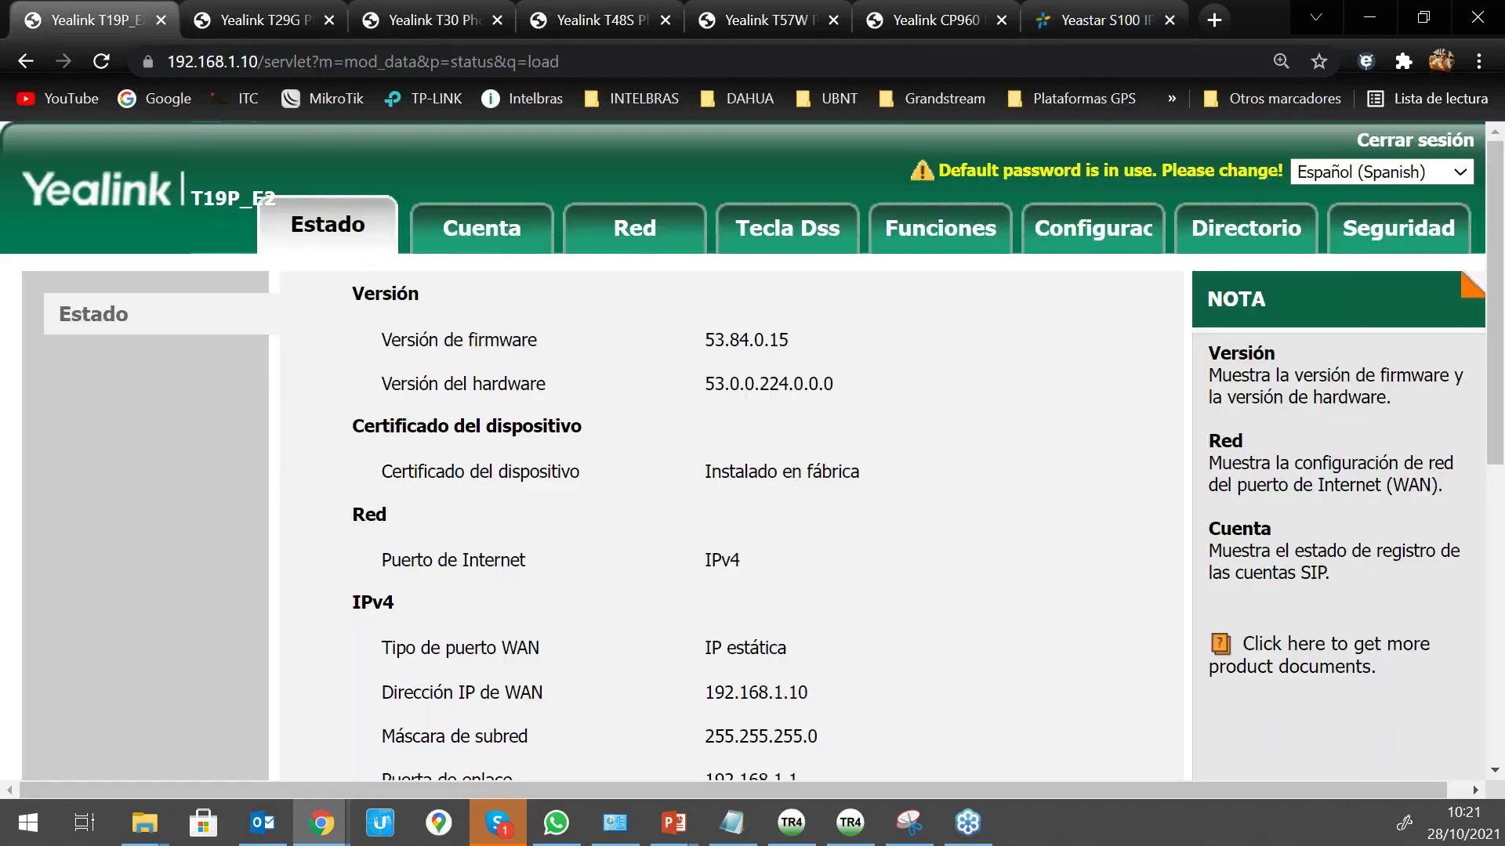
Step: Set account 1's line to Deshabilitado and clear its label, display name and registration name
click(470, 239)
click(784, 339)
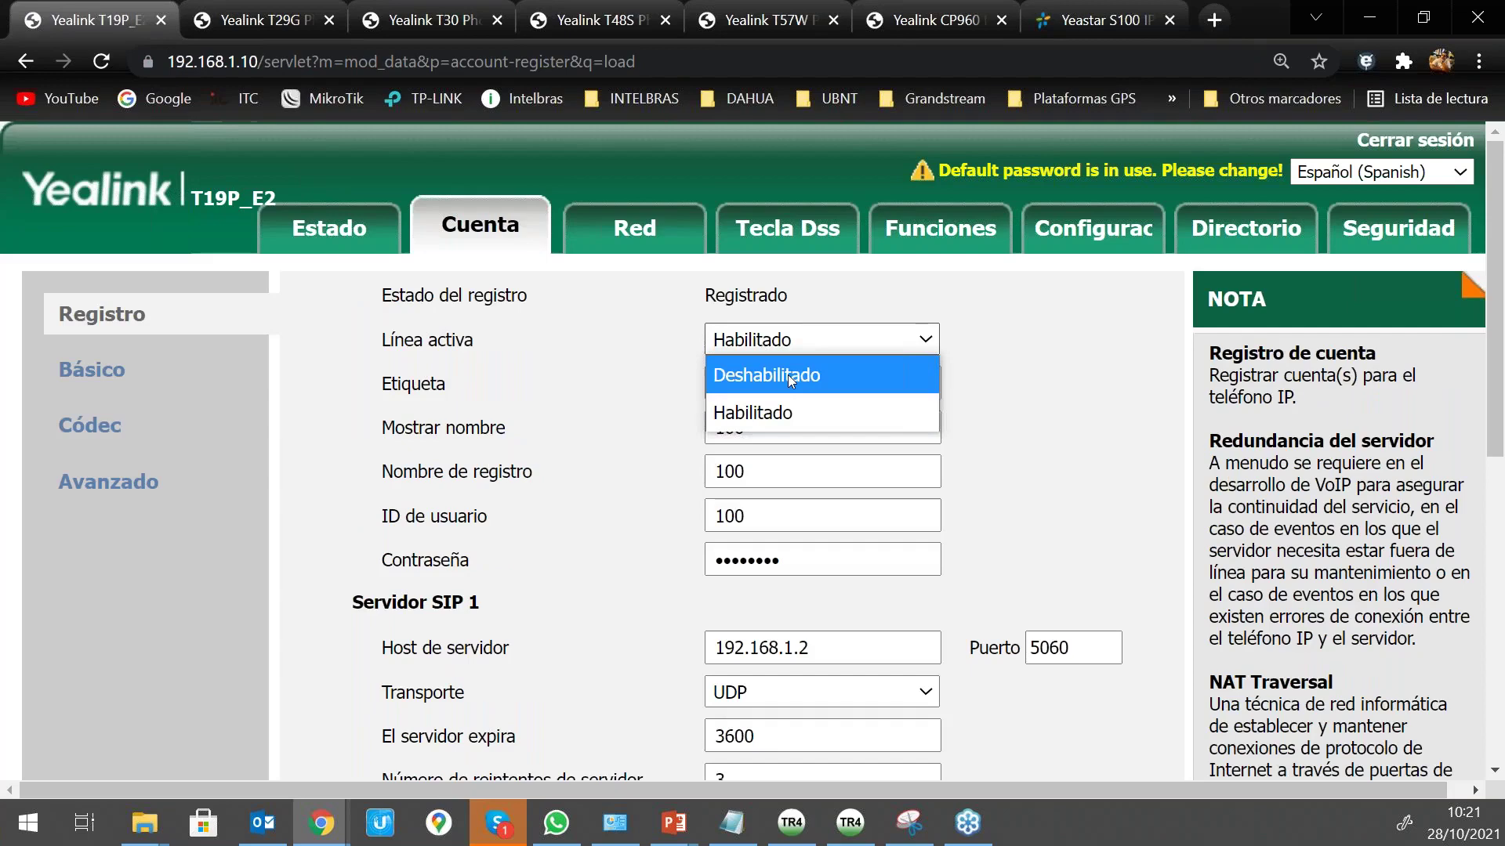
click(788, 374)
double_click(815, 390)
key(BackSpace)
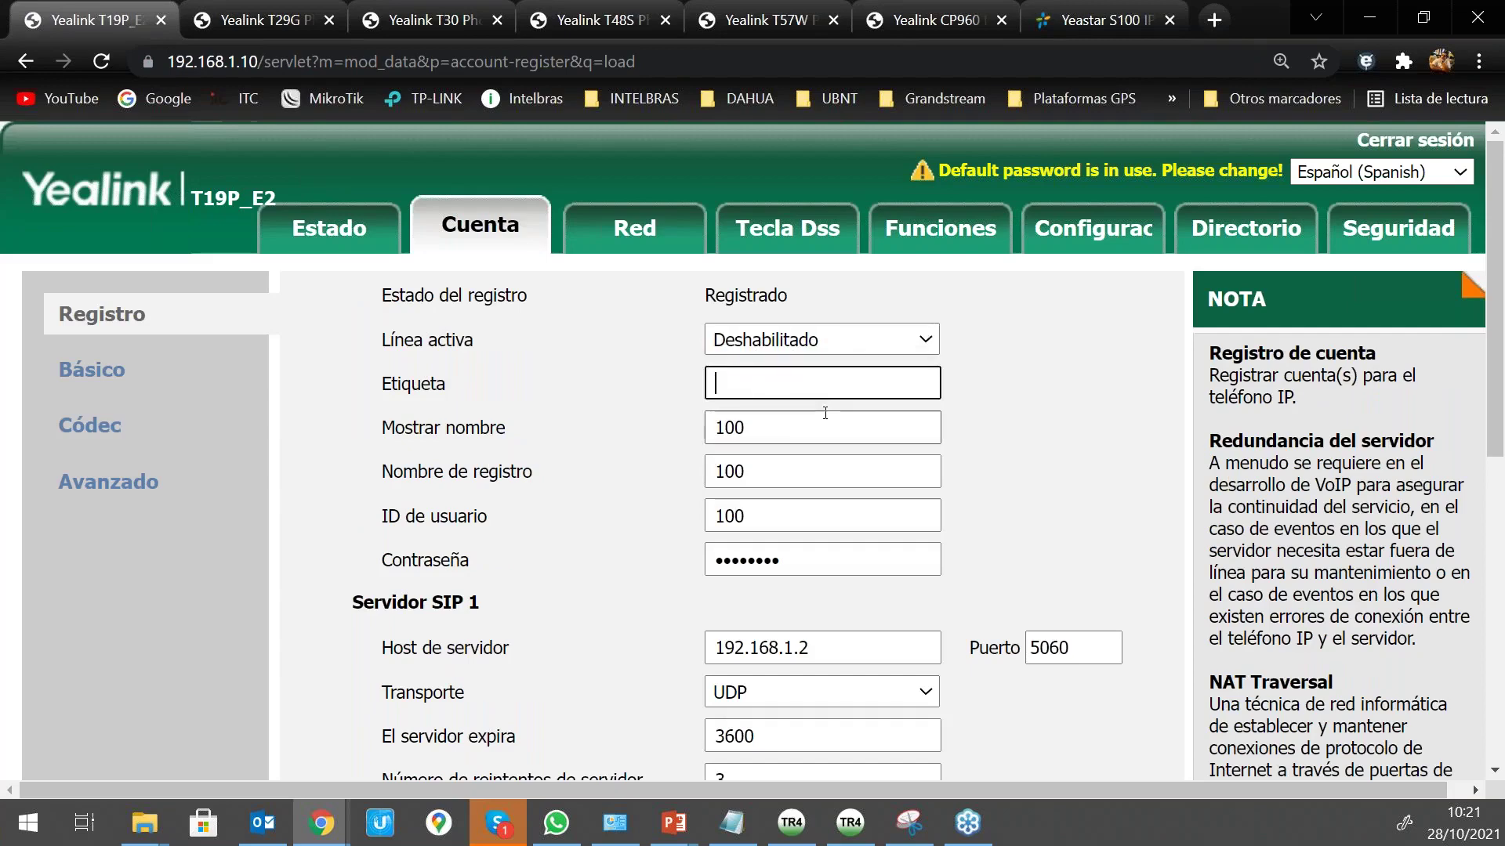
double_click(819, 427)
key(BackSpace)
double_click(823, 470)
key(BackSpace)
Step: Clear the user ID, password and server host 192.168.1.2, then save with Confirmar
click(805, 517)
key(BackSpace)
key(BackSpace)
key(BackSpace)
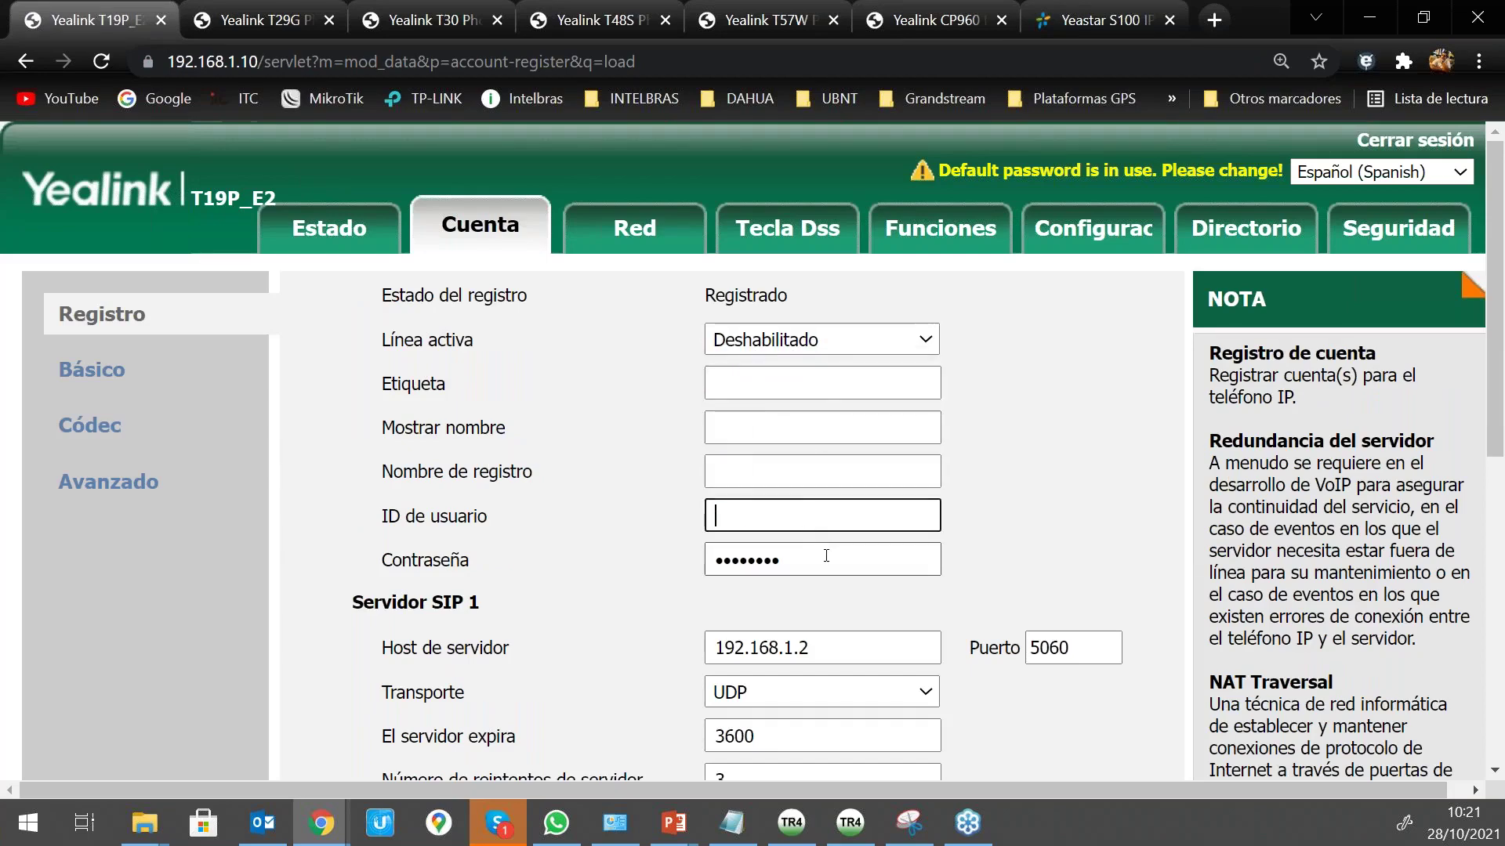
double_click(824, 558)
key(BackSpace)
click(864, 656)
double_click(864, 658)
key(BackSpace)
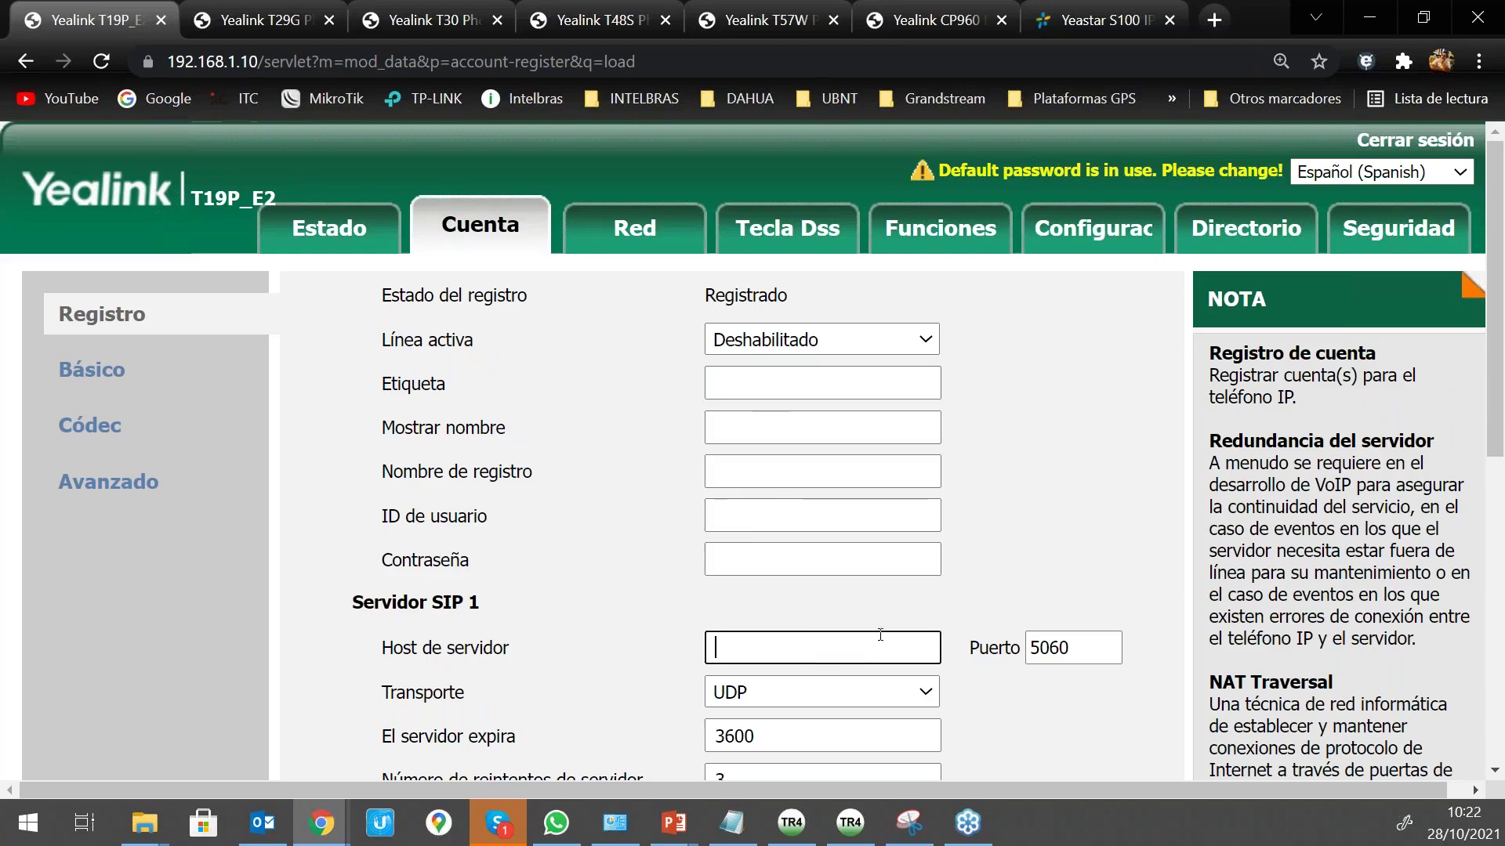
scroll(1001, 561, down, 8)
click(619, 688)
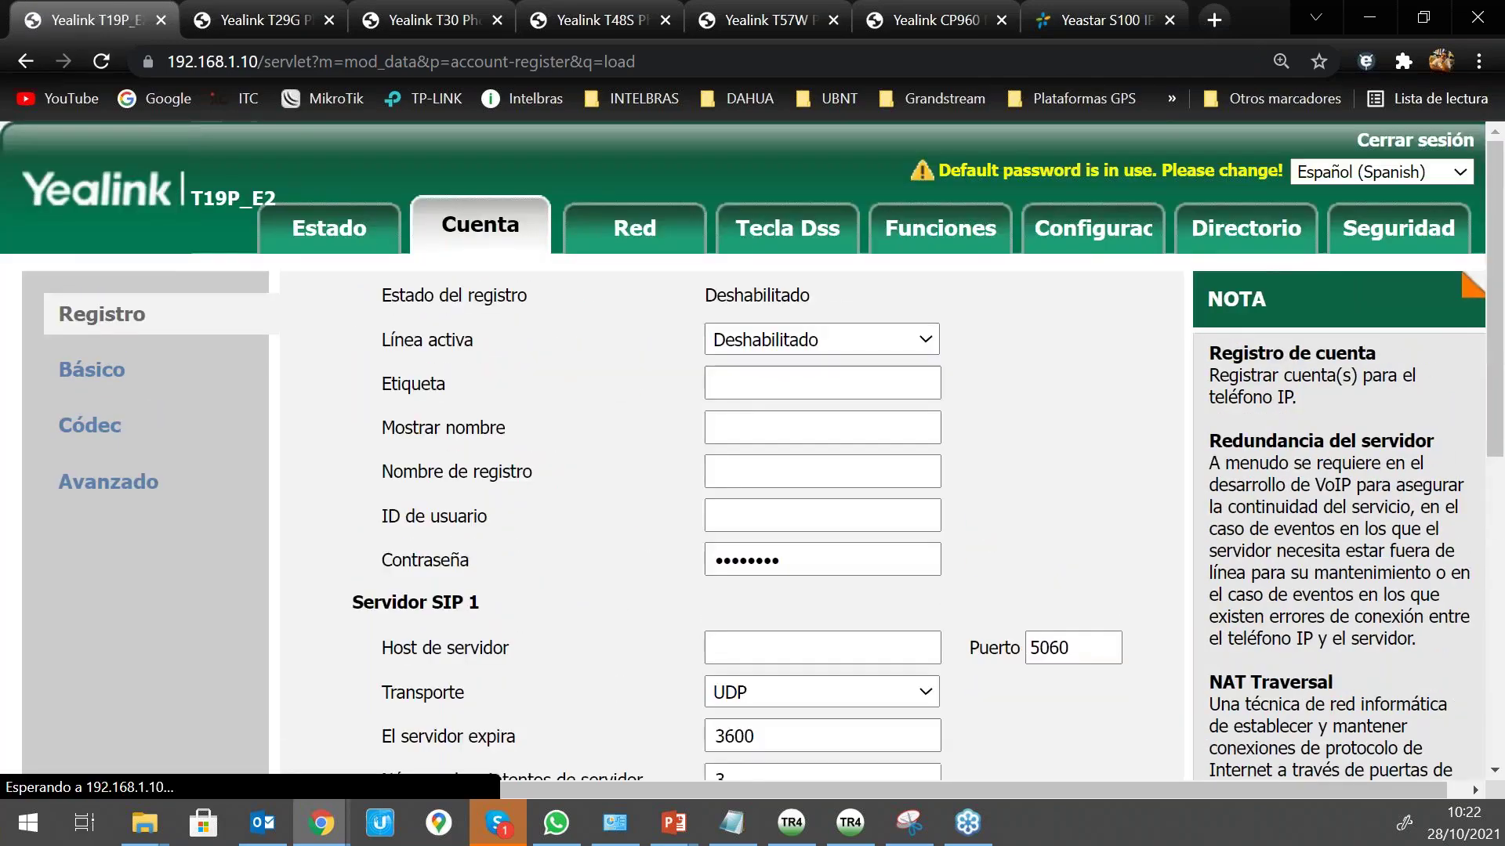
click(91, 369)
click(106, 313)
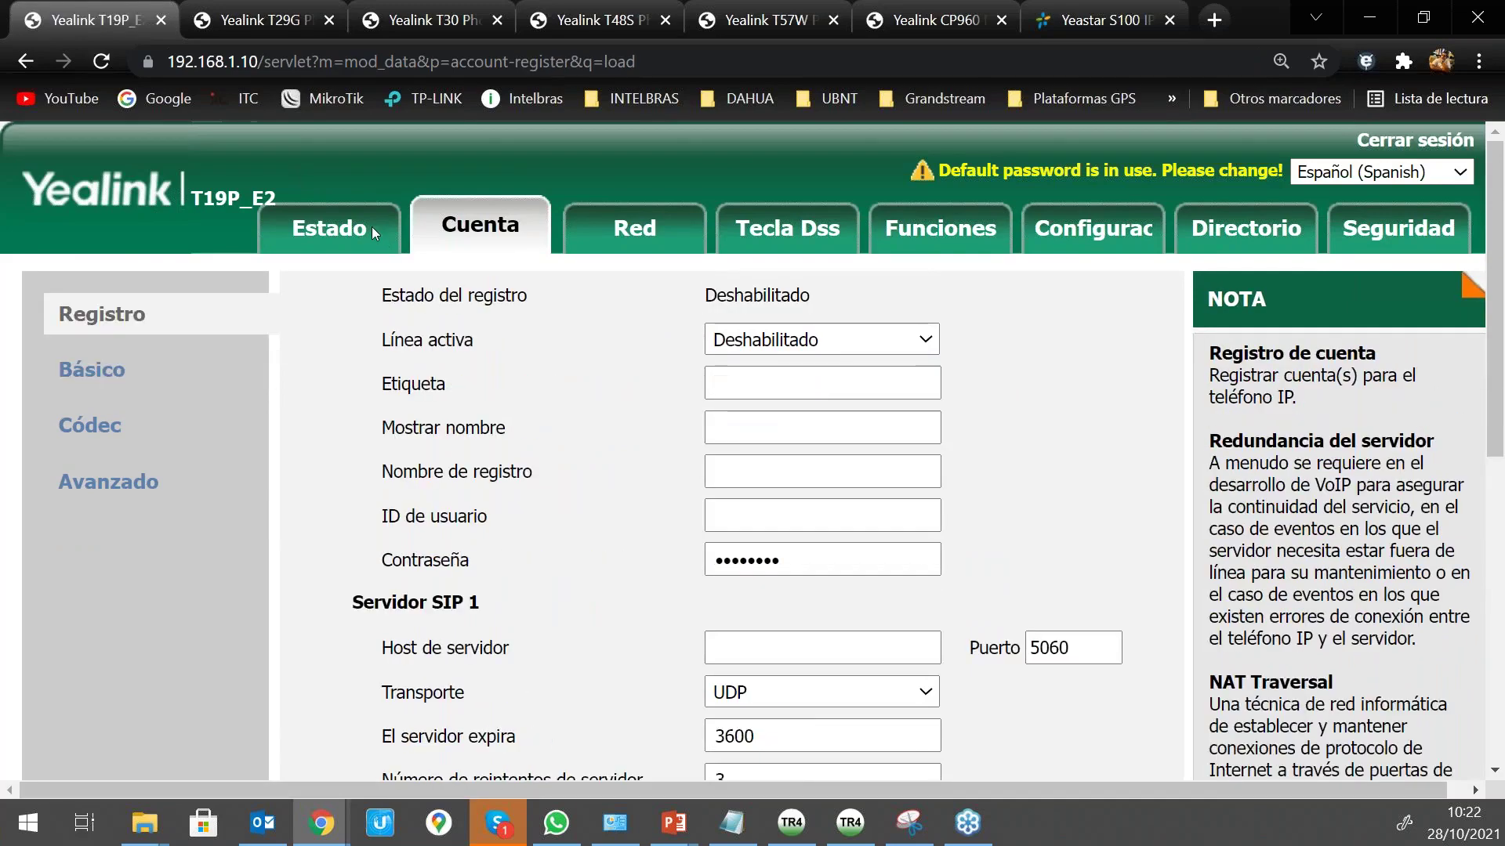
click(372, 227)
scroll(696, 460, down, 7)
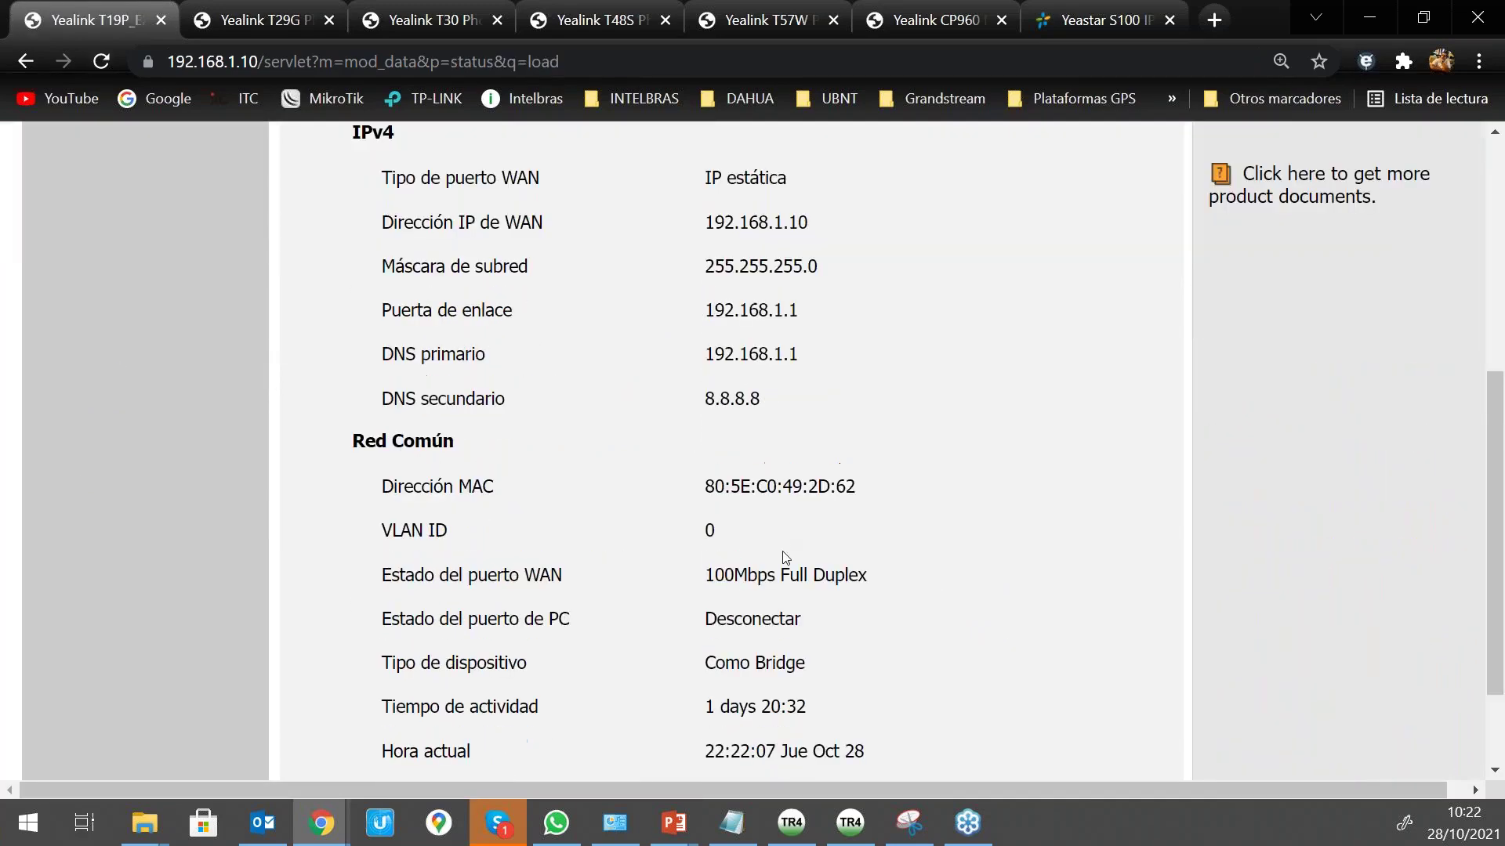
scroll(656, 416, up, 6)
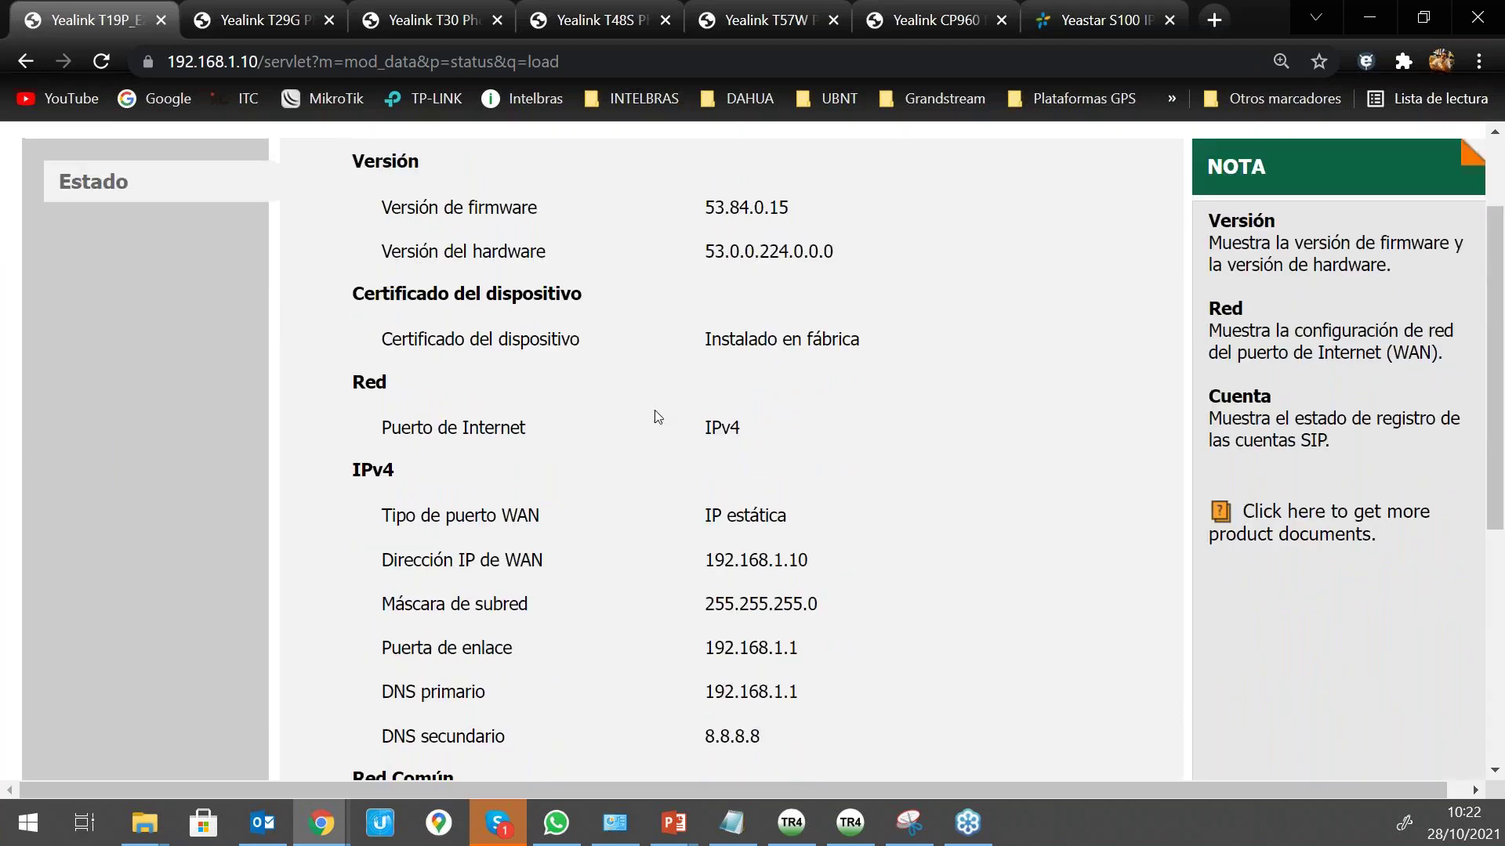
scroll(689, 435, down, 6)
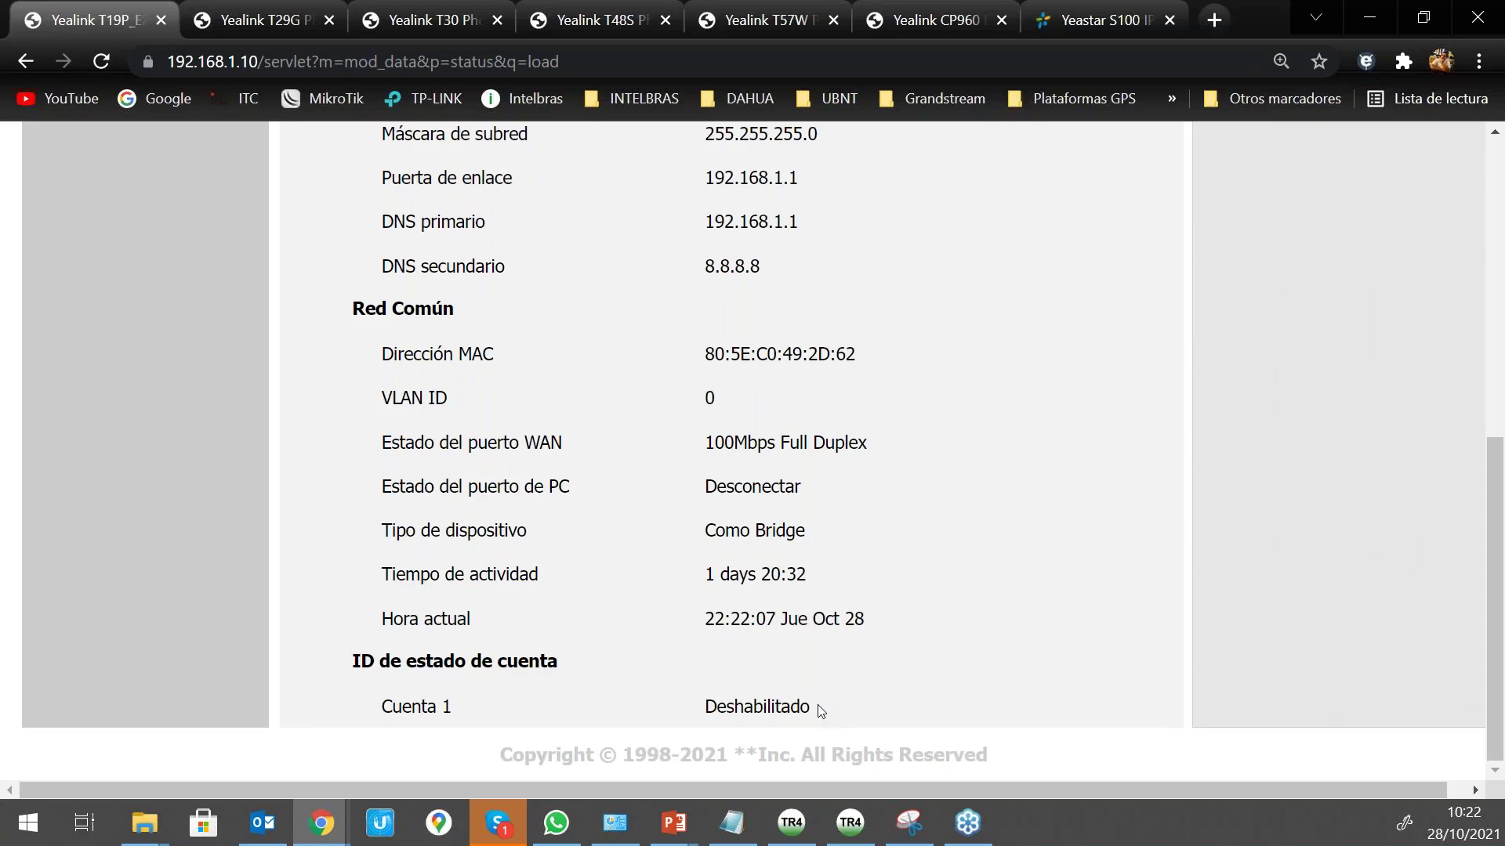
scroll(817, 704, up, 8)
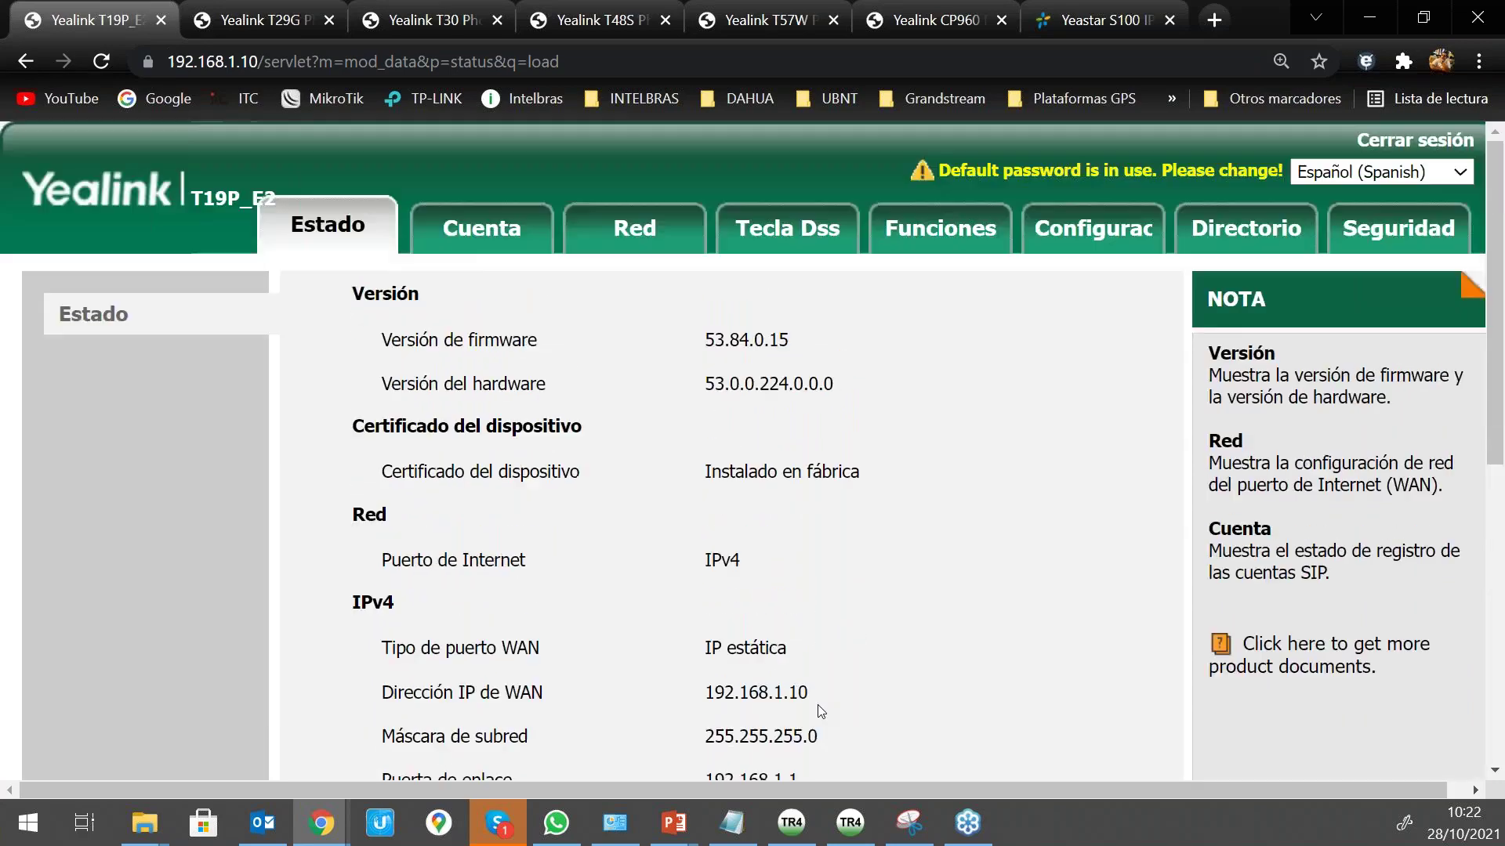
click(487, 235)
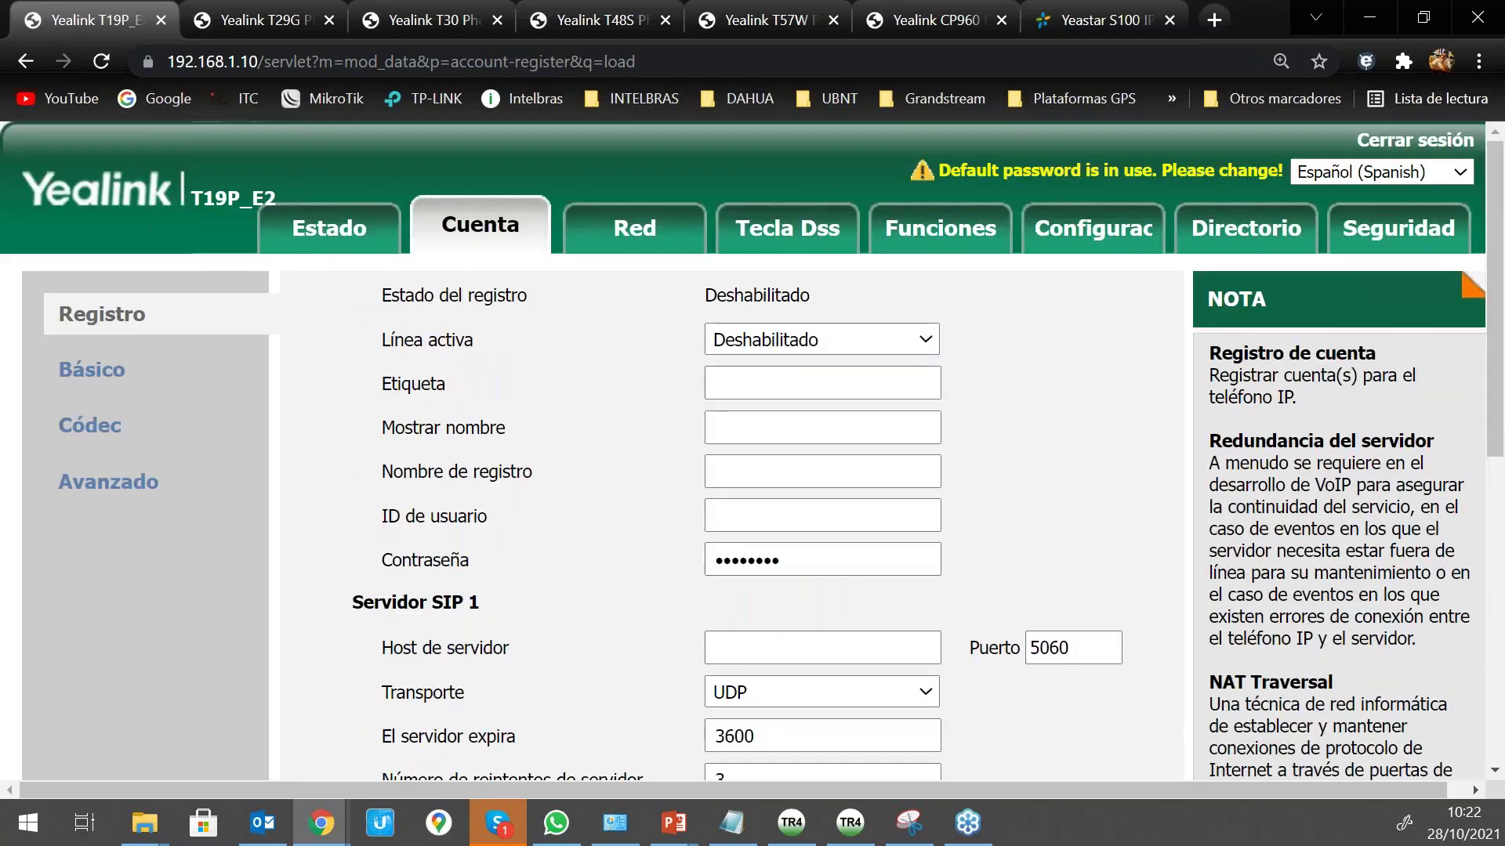
click(1083, 30)
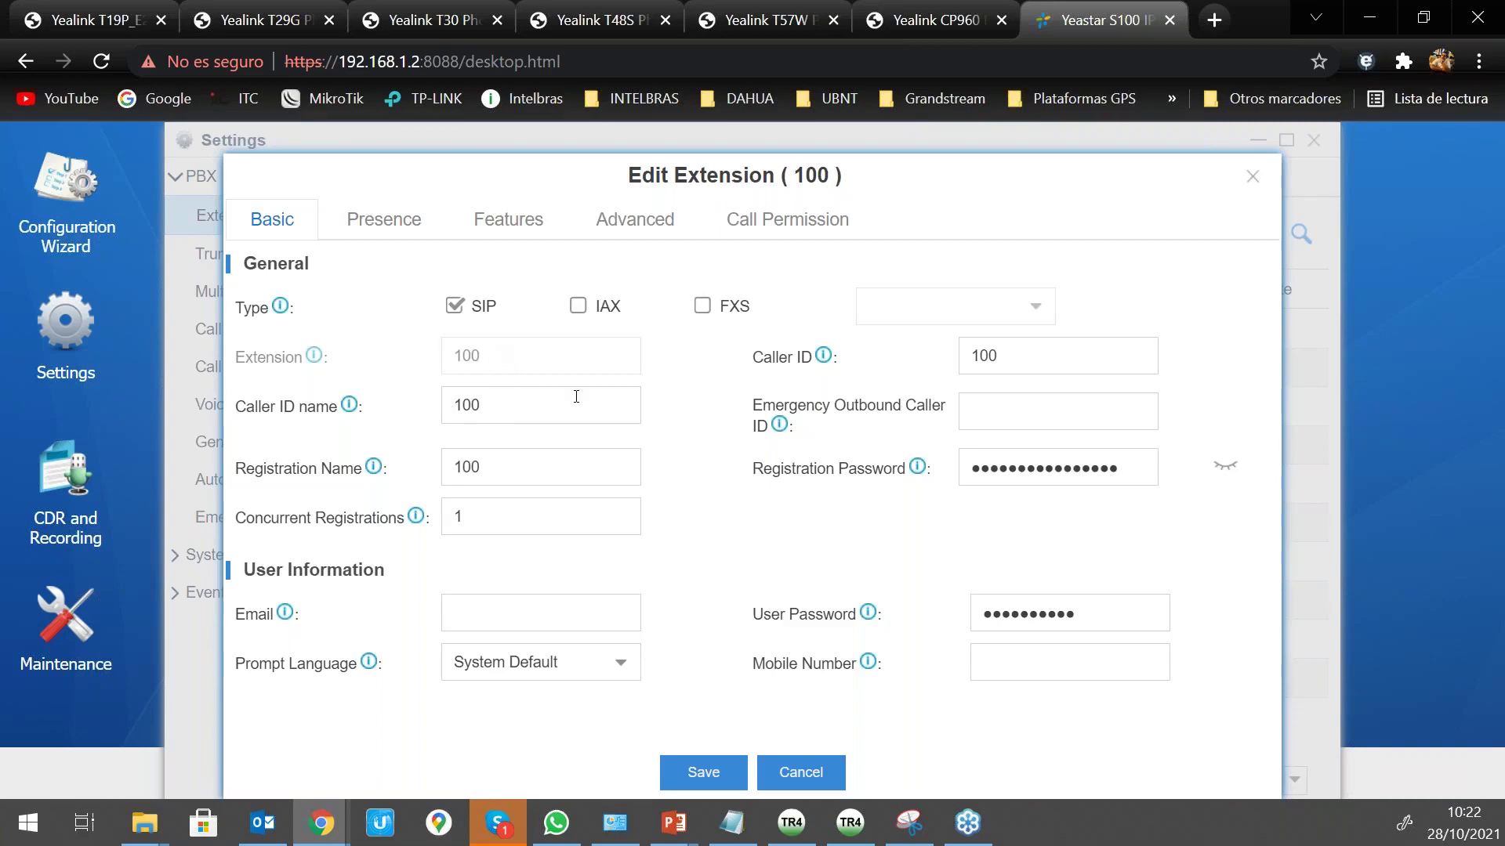
Step: Show extension 100's registration password in plain text and select the PBX IP in the address bar
click(1224, 467)
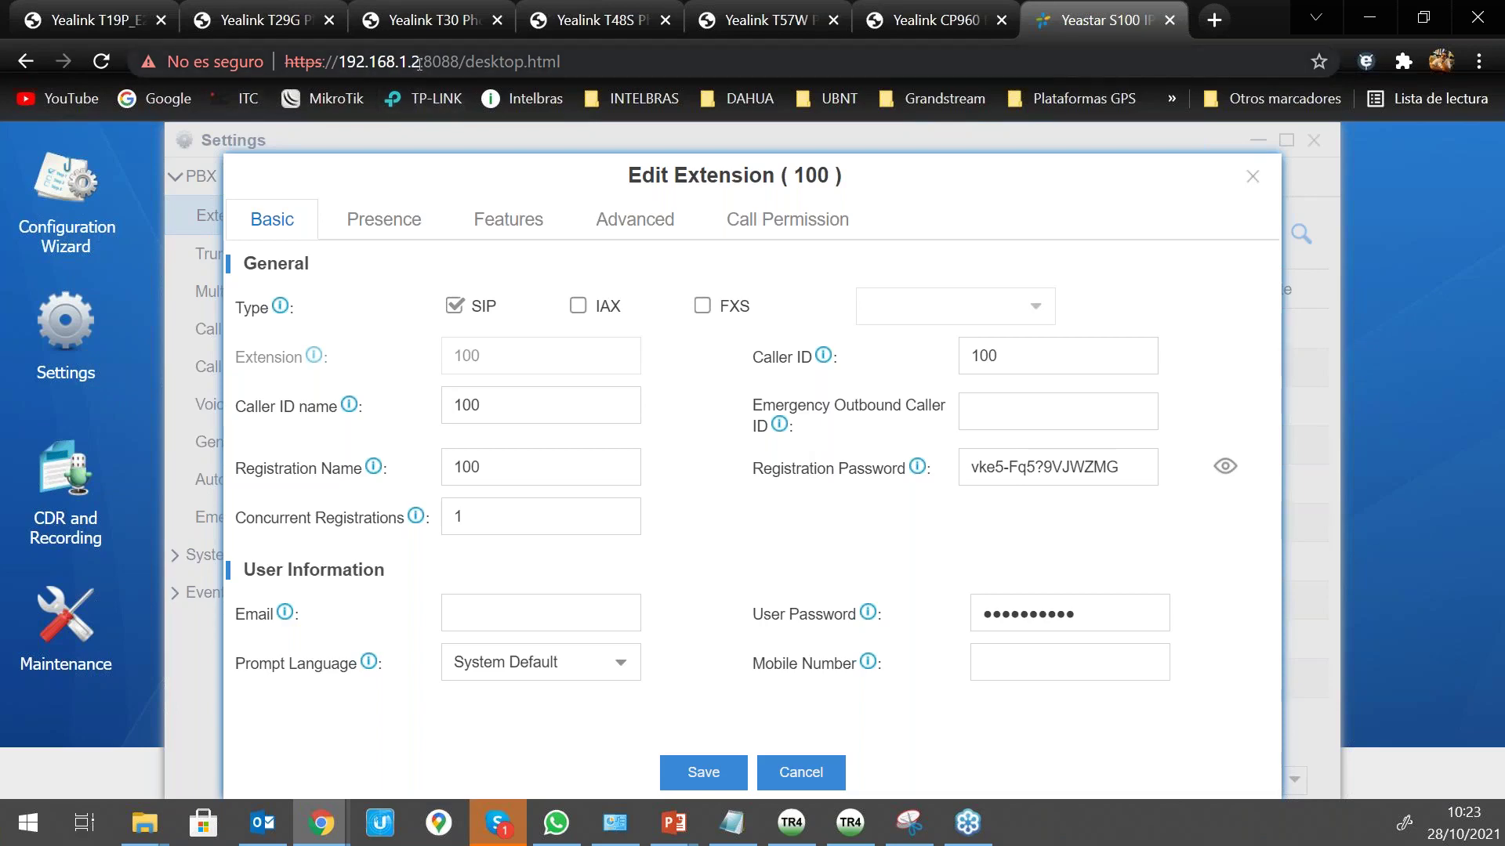
drag(421, 61, 340, 61)
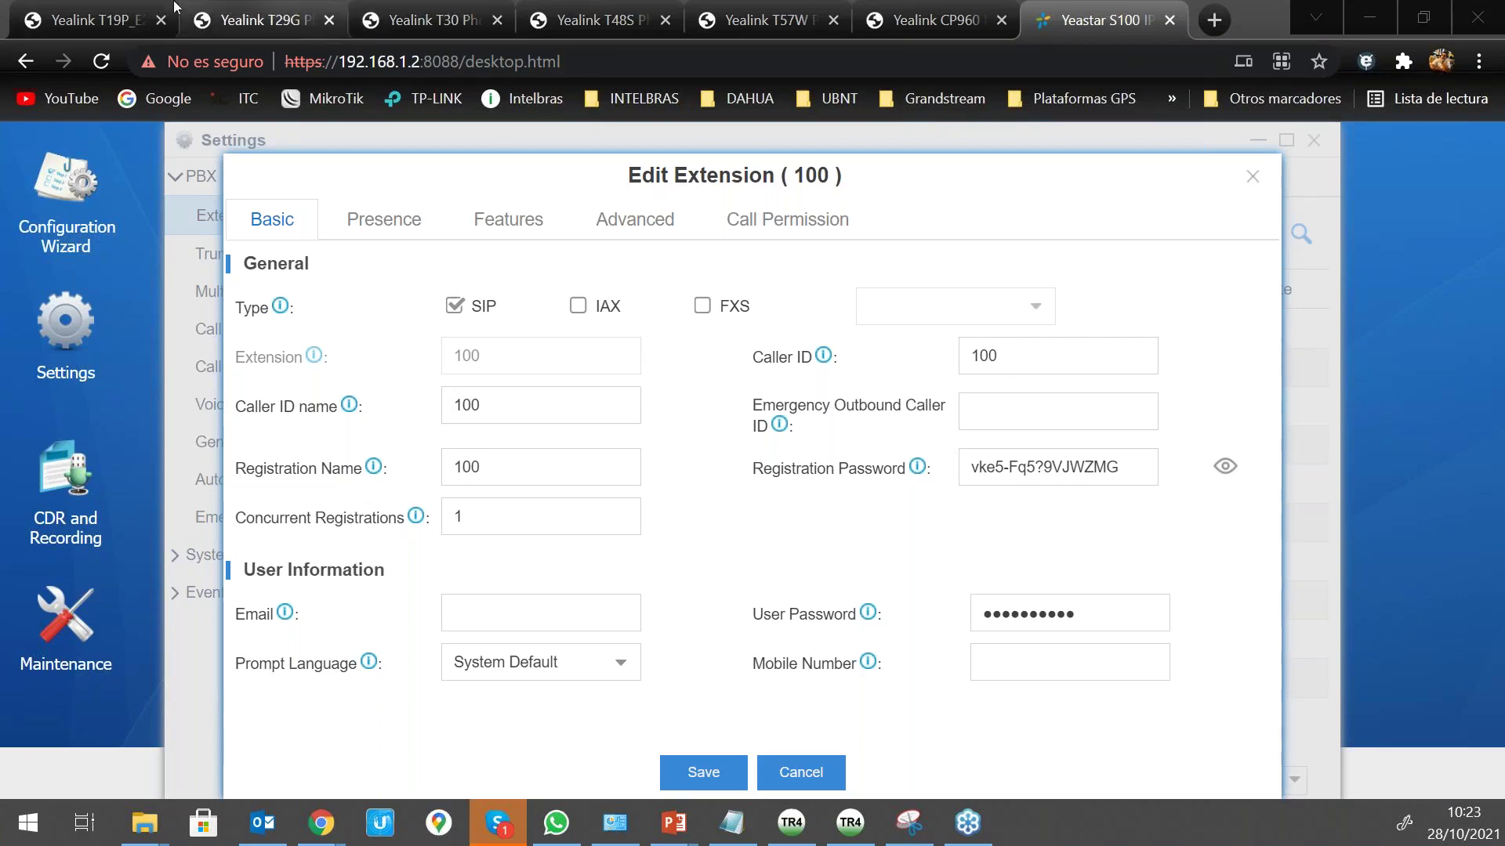
Step: Set account 1's line to Habilitado and enter 100 for label, display name, registration name and user ID
click(105, 15)
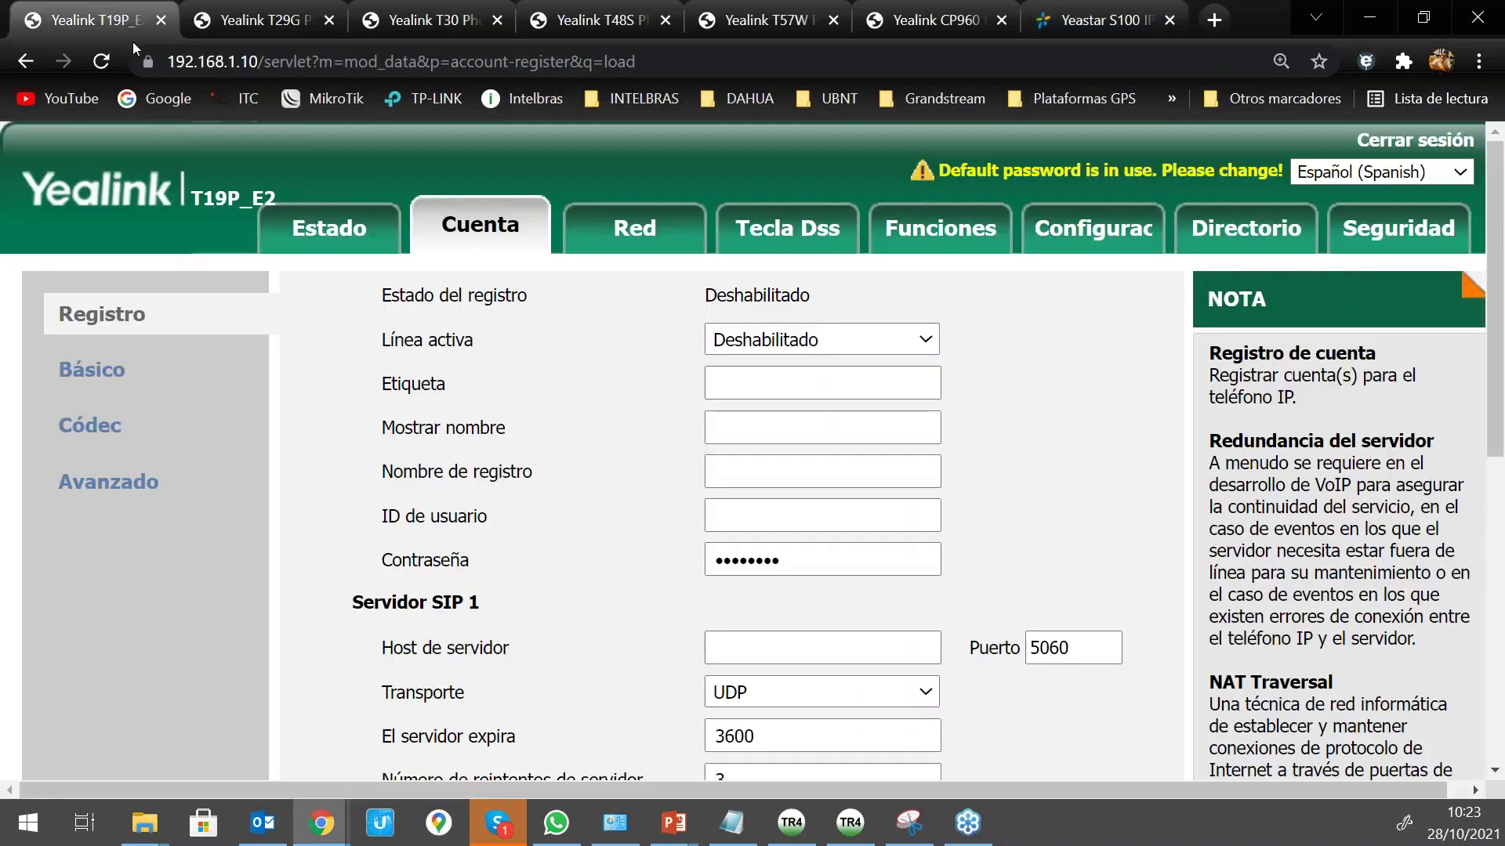
click(818, 351)
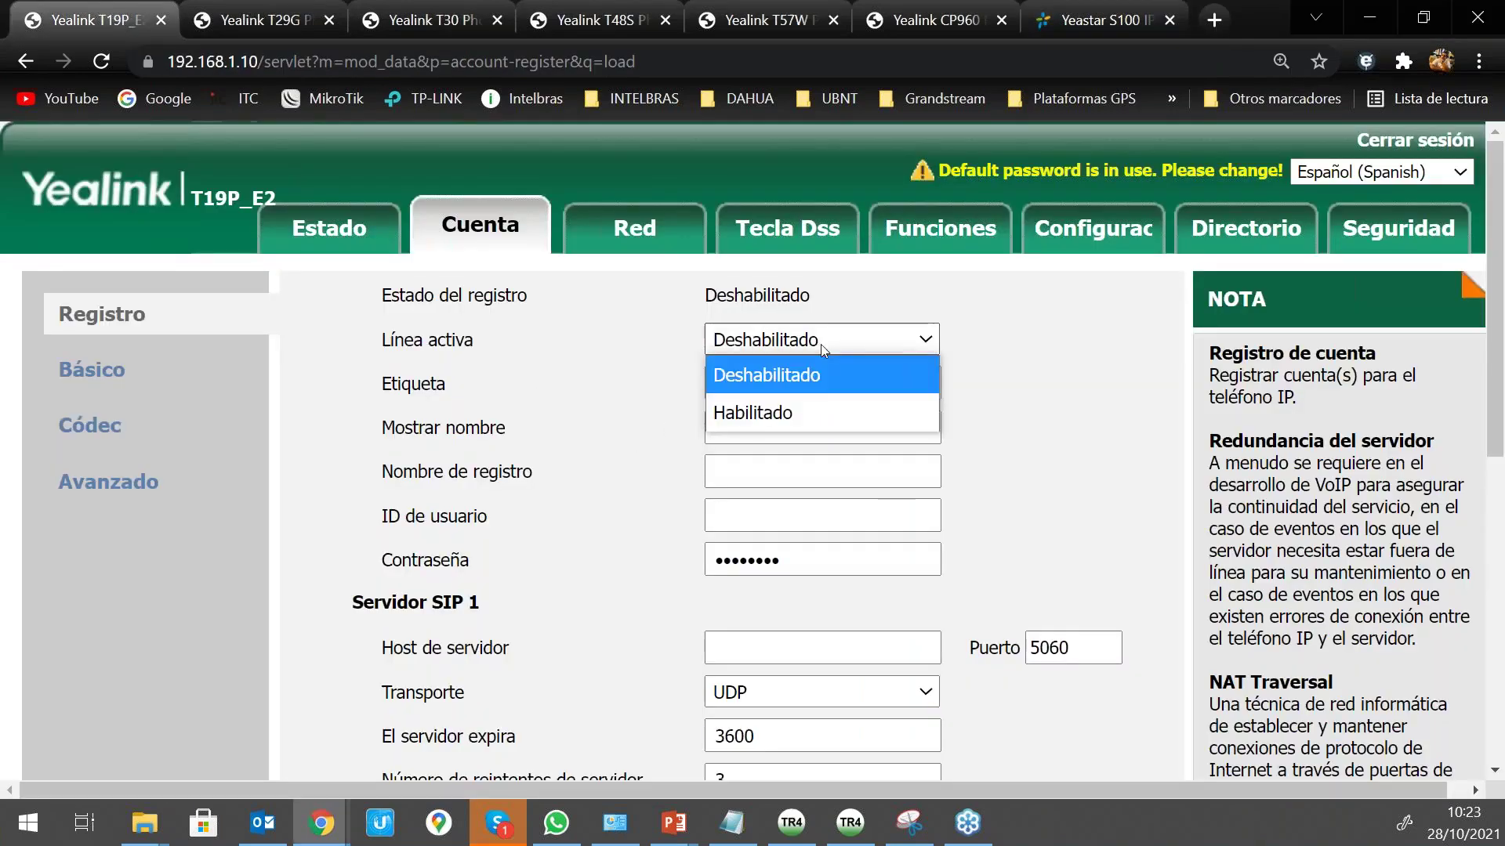
click(813, 402)
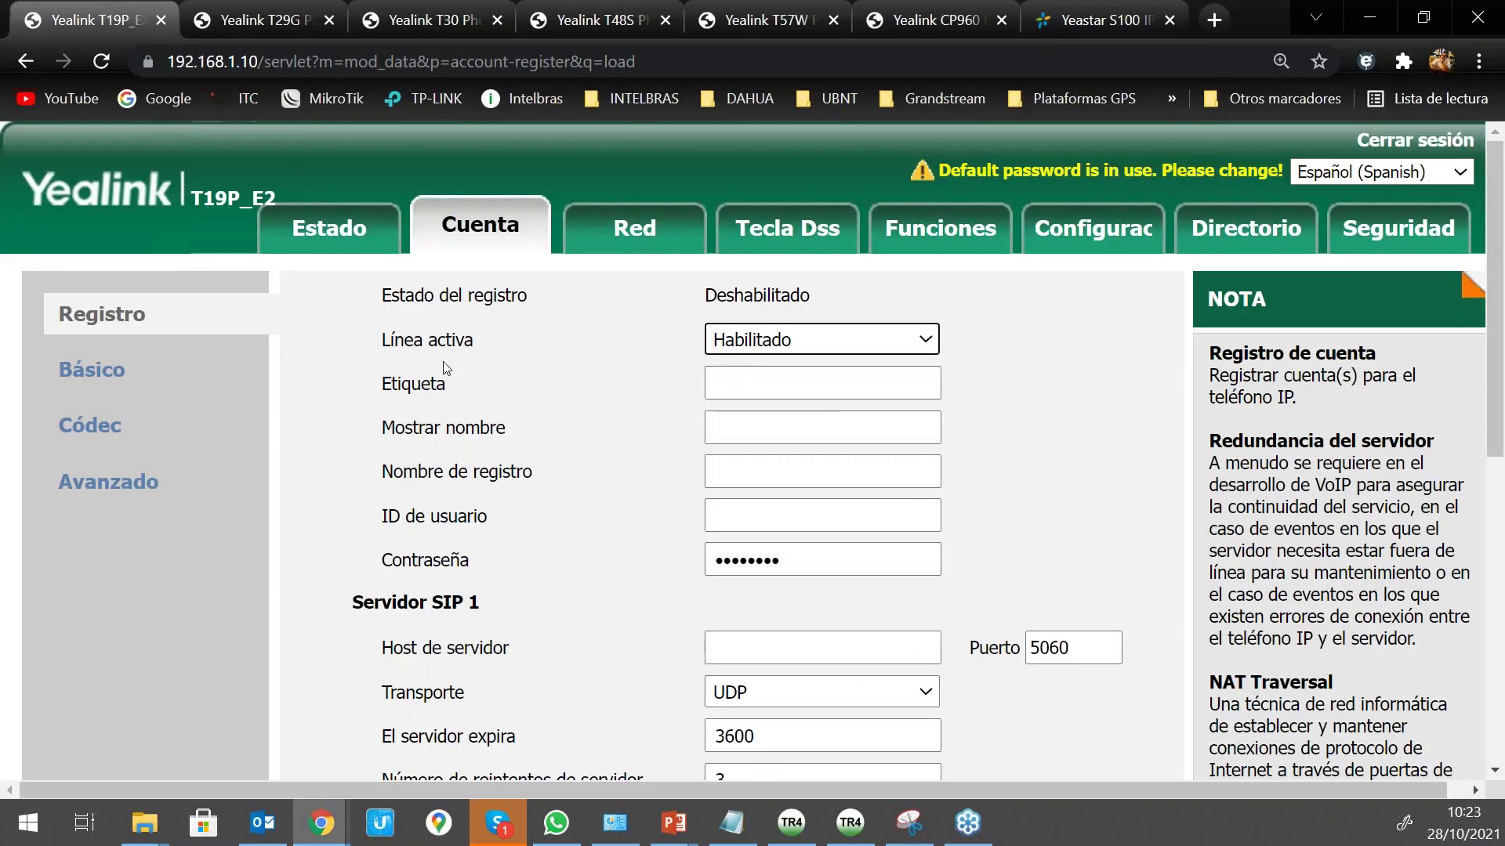
click(754, 387)
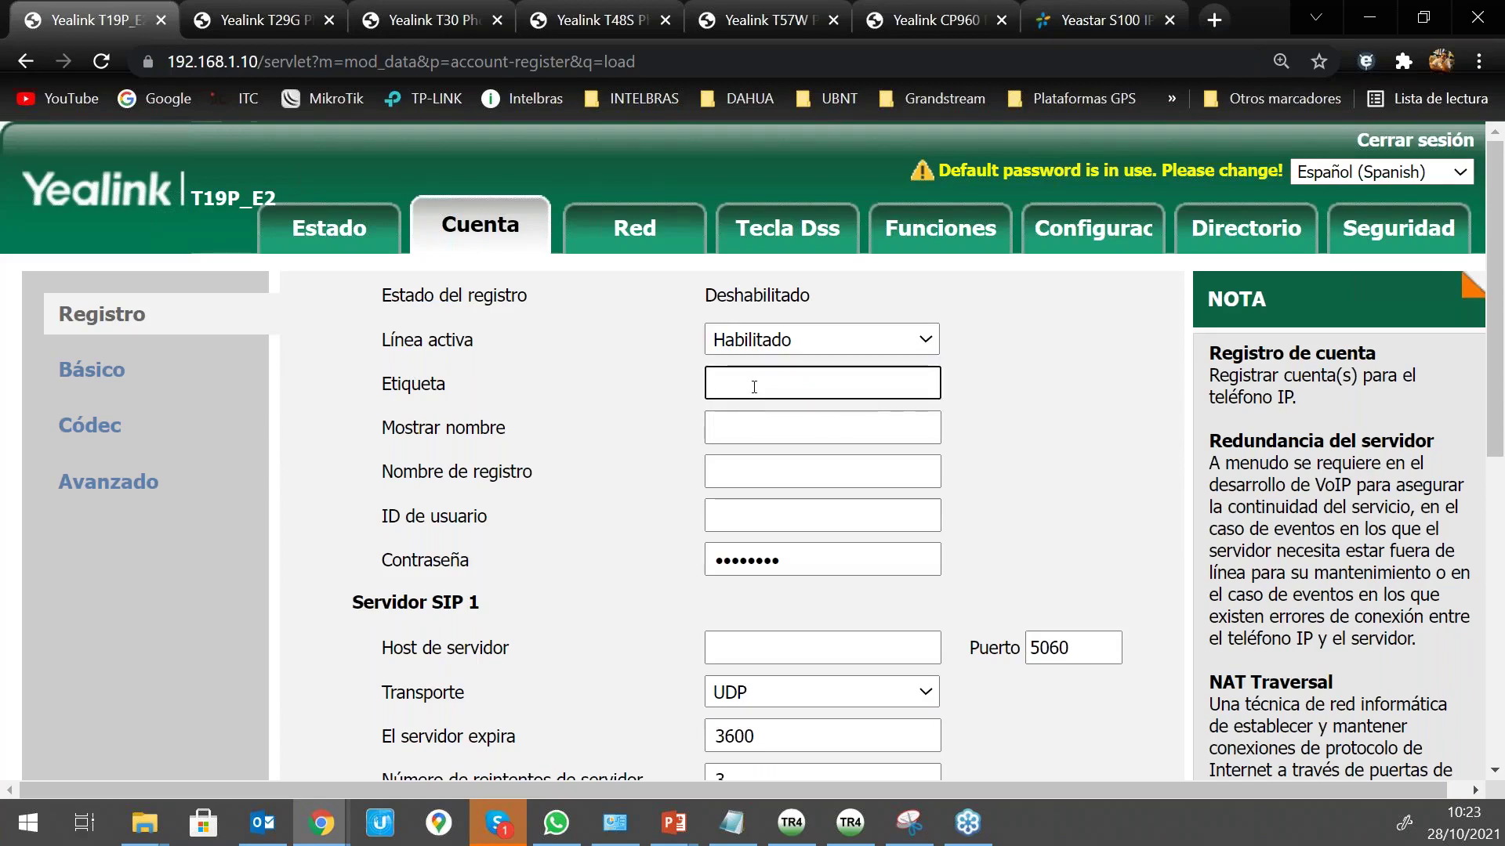
text(100)
key(Tab)
text(100)
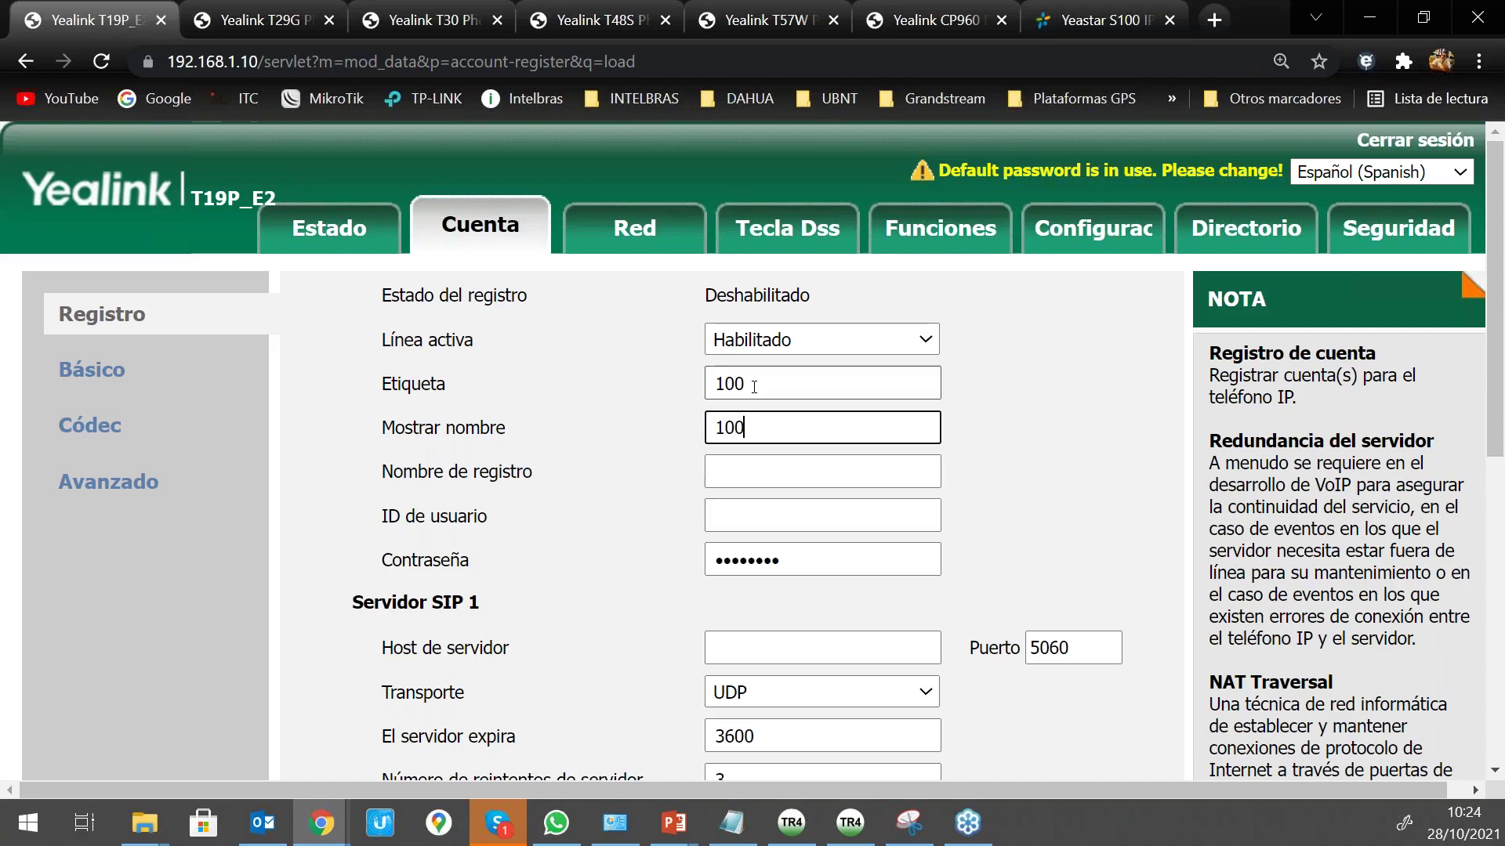
key(Tab)
text(100)
key(Tab)
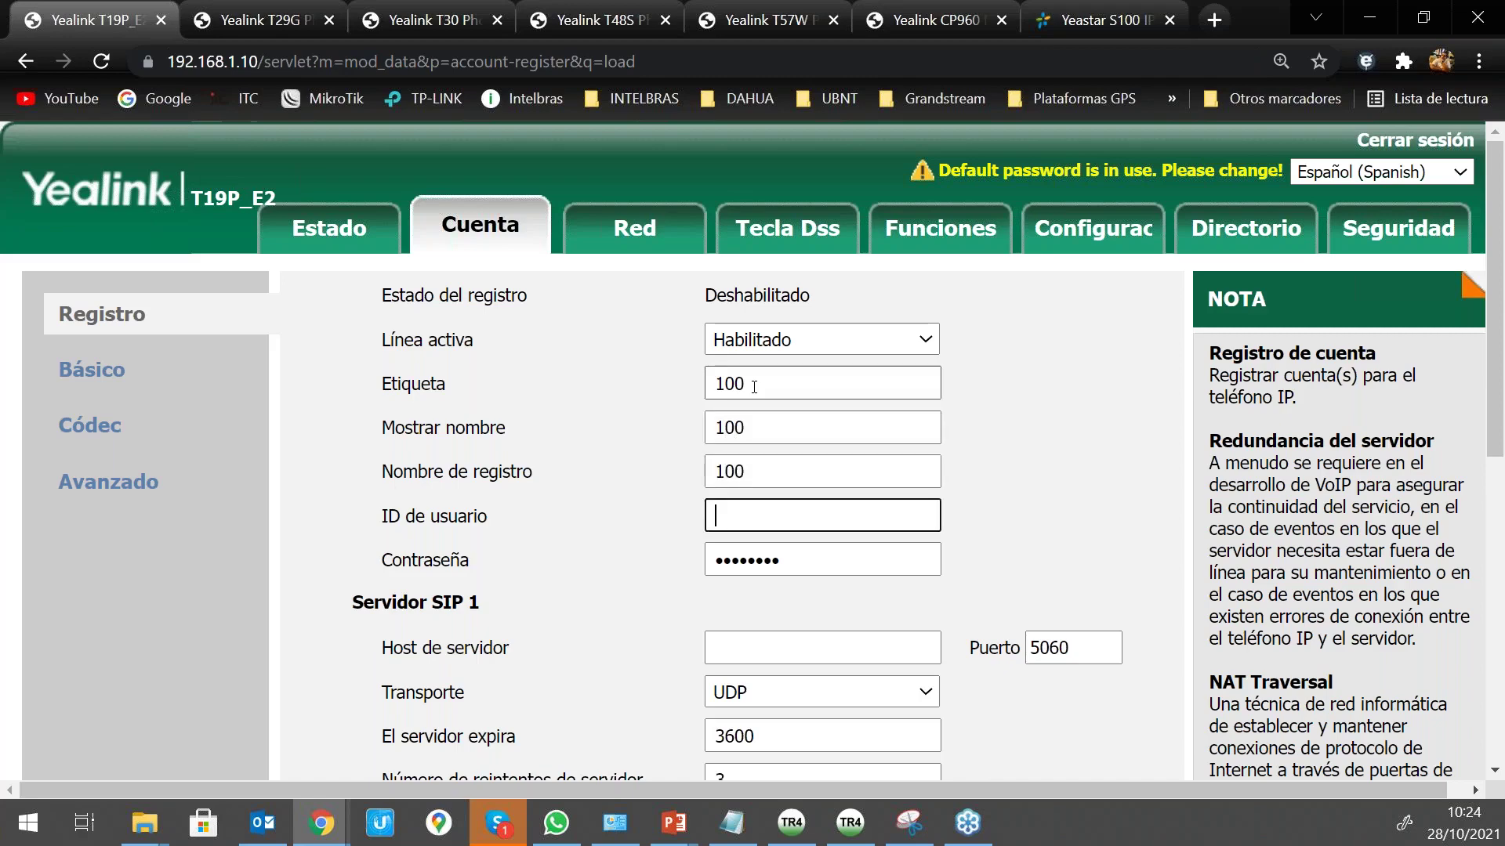
text(100)
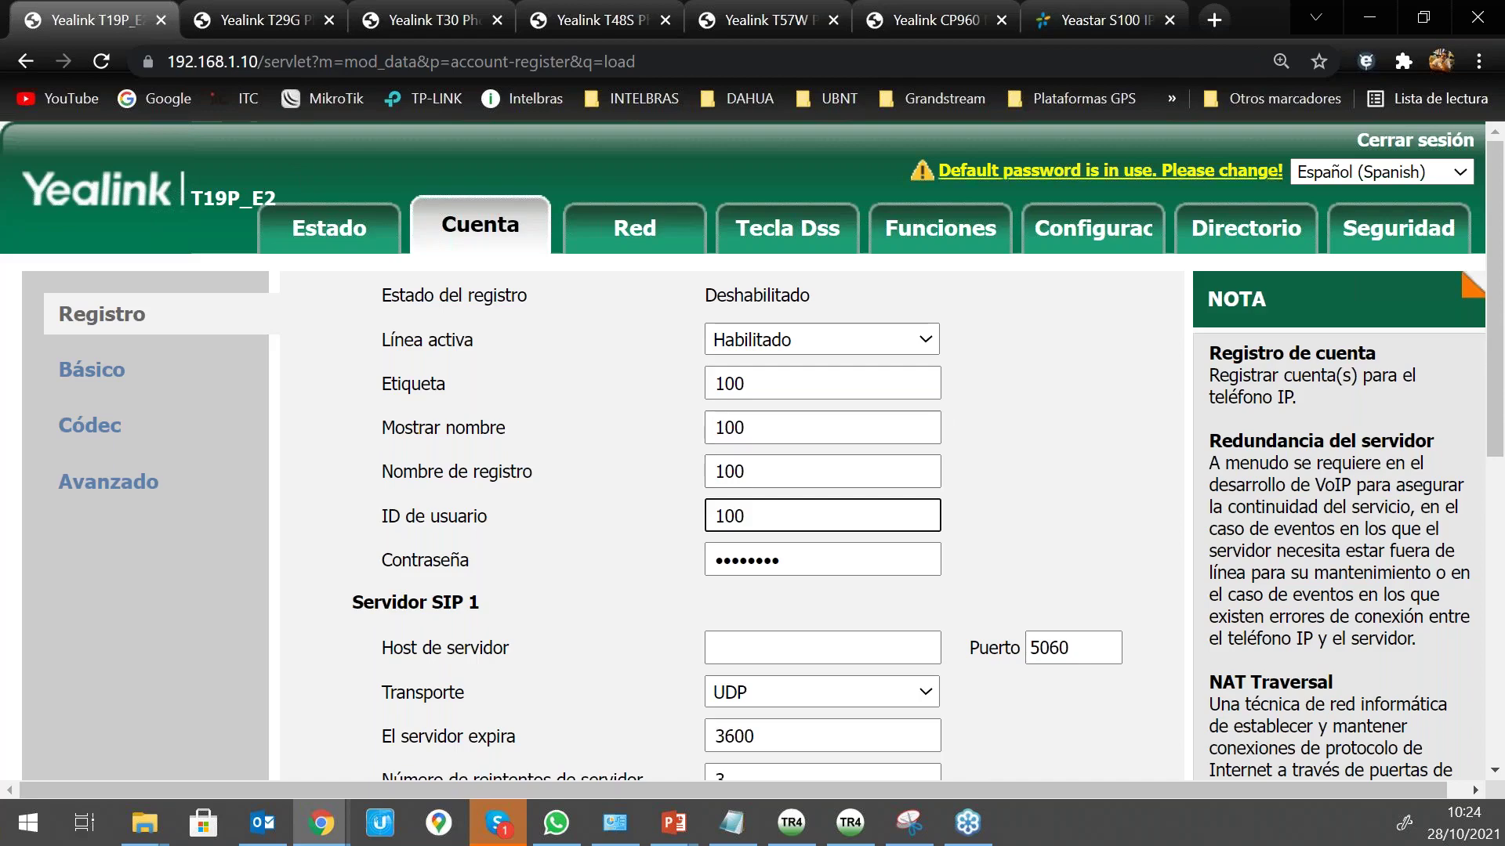
Step: Replace account 1's password with extension 100's registration password copied from the PBX
click(1109, 19)
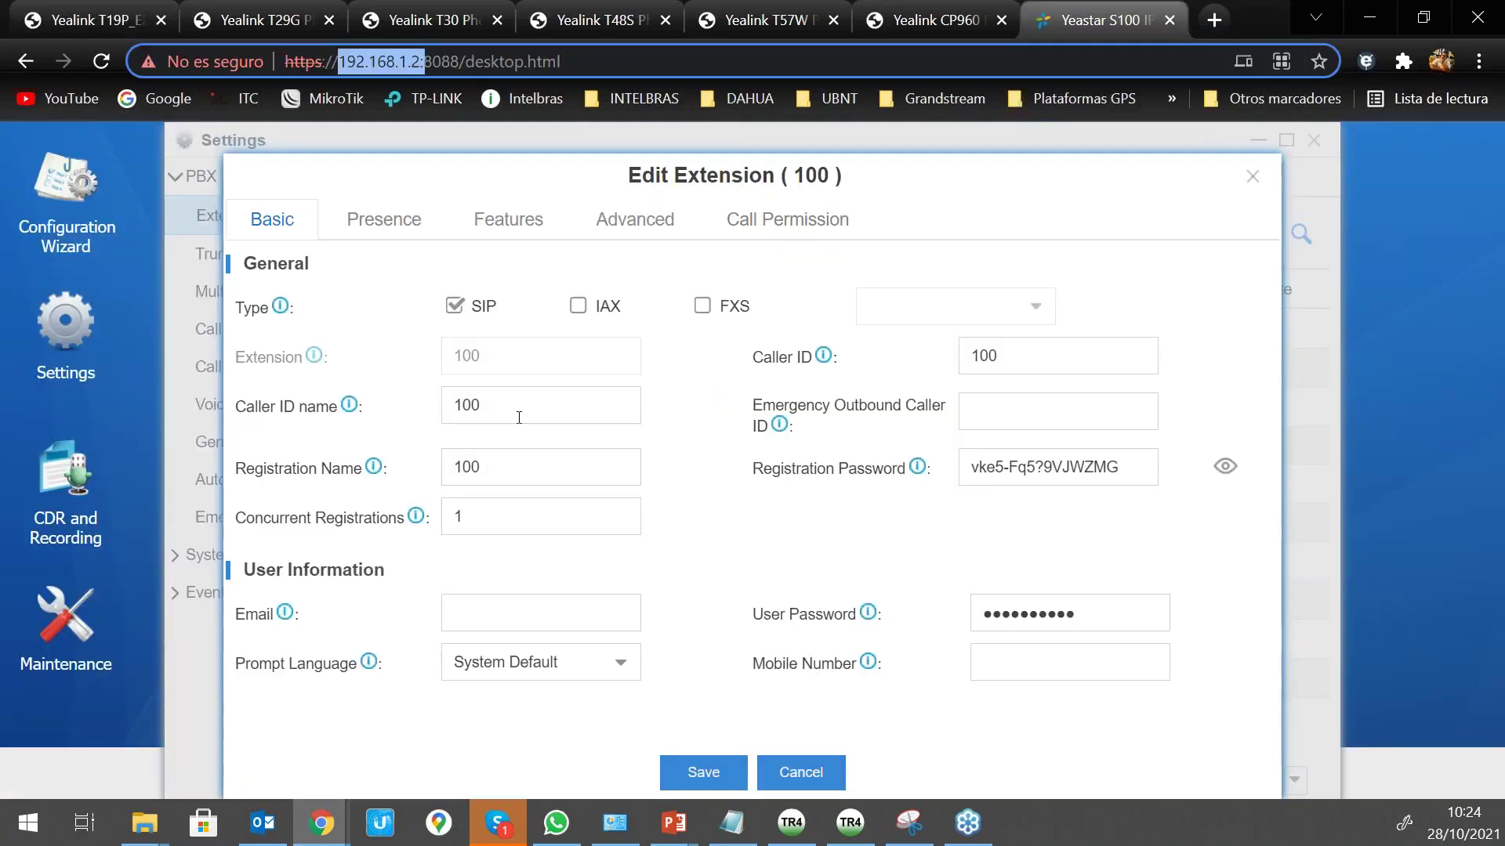
click(38, 8)
double_click(803, 559)
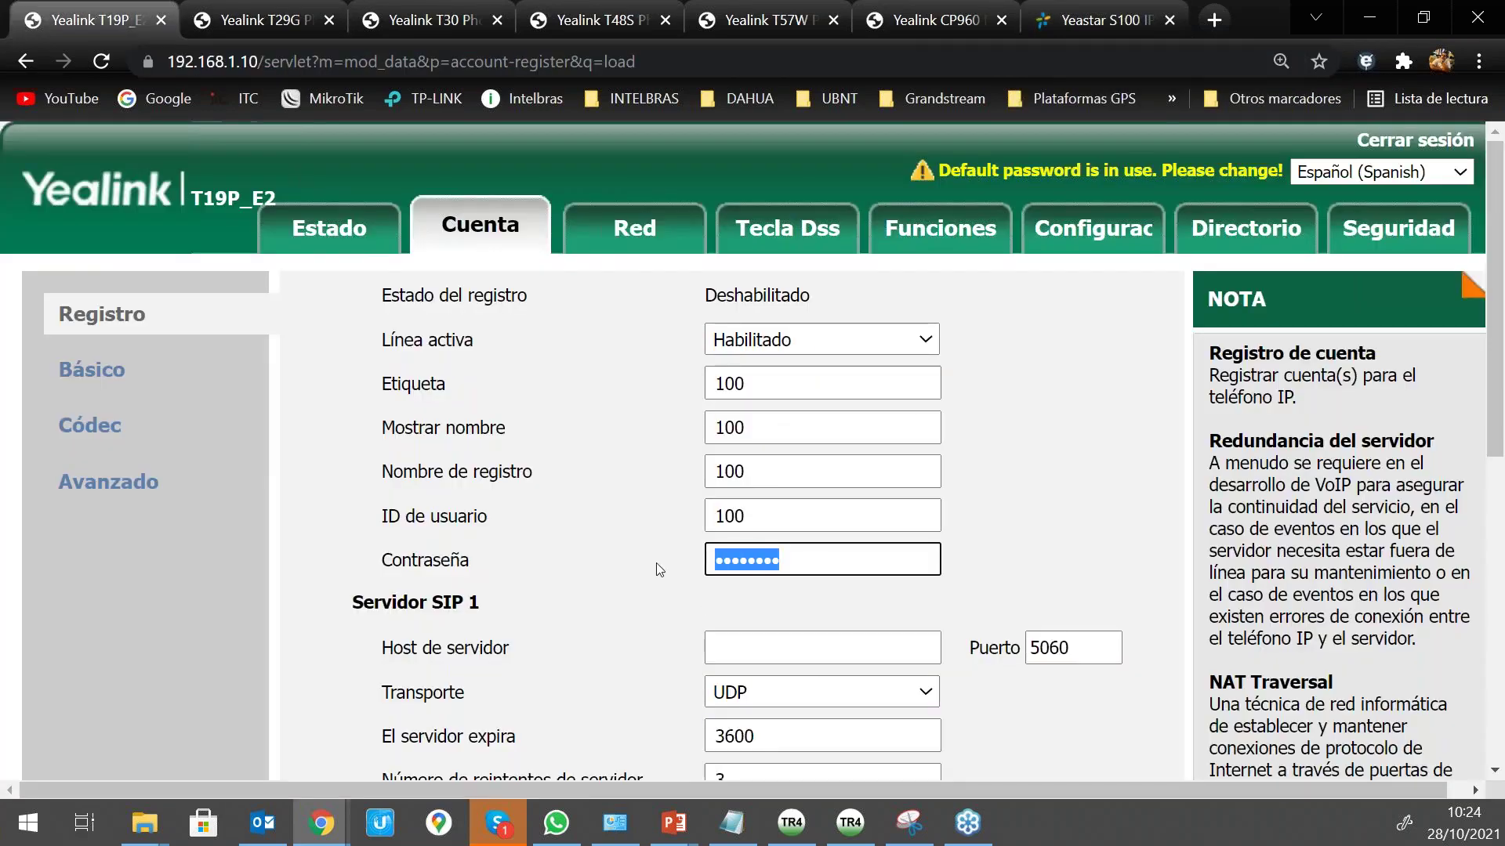
key(BackSpace)
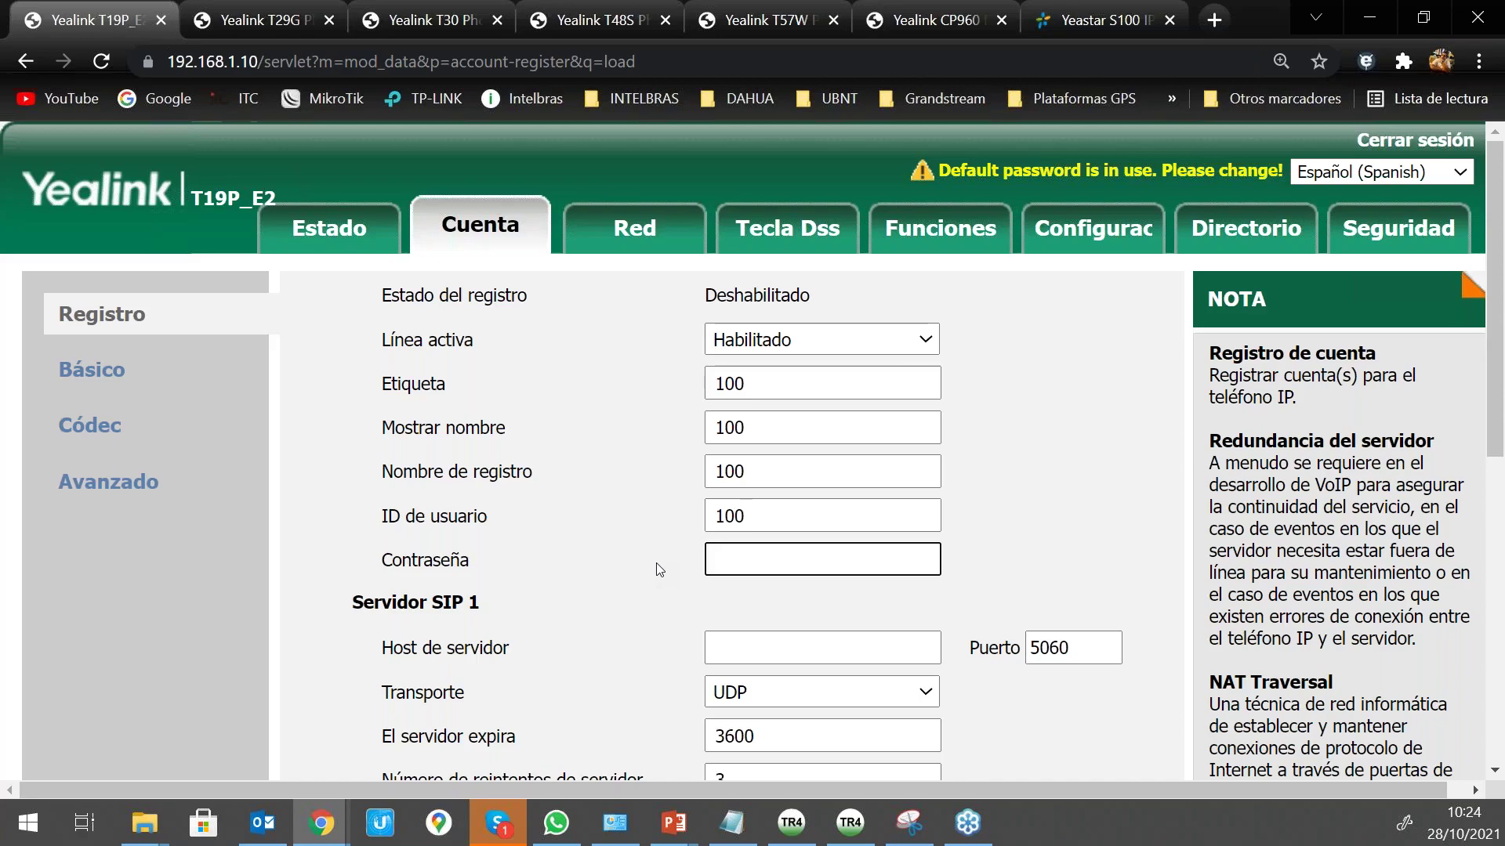
click(1098, 19)
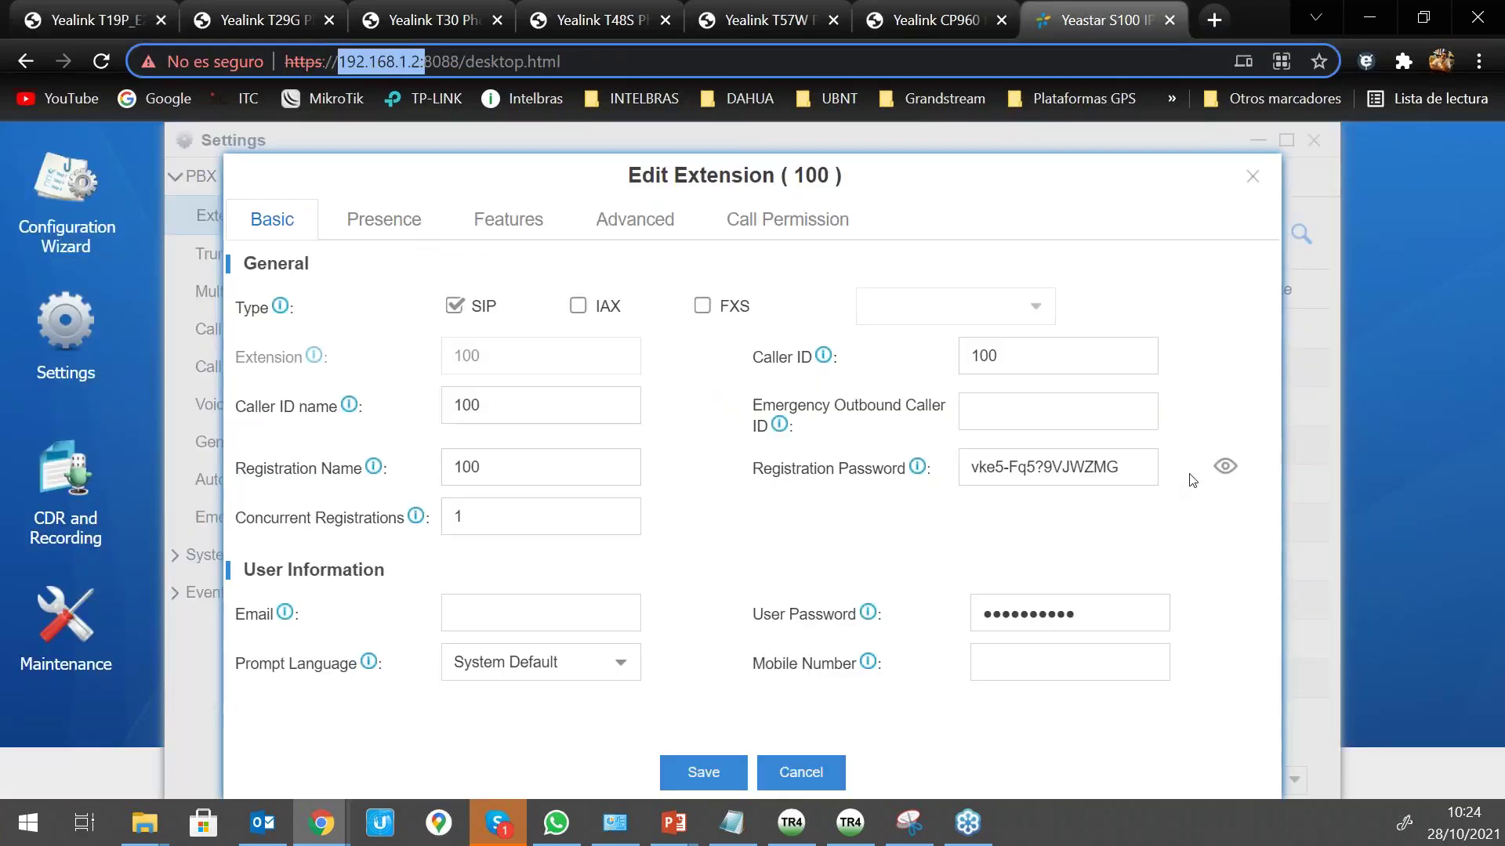
click(1122, 470)
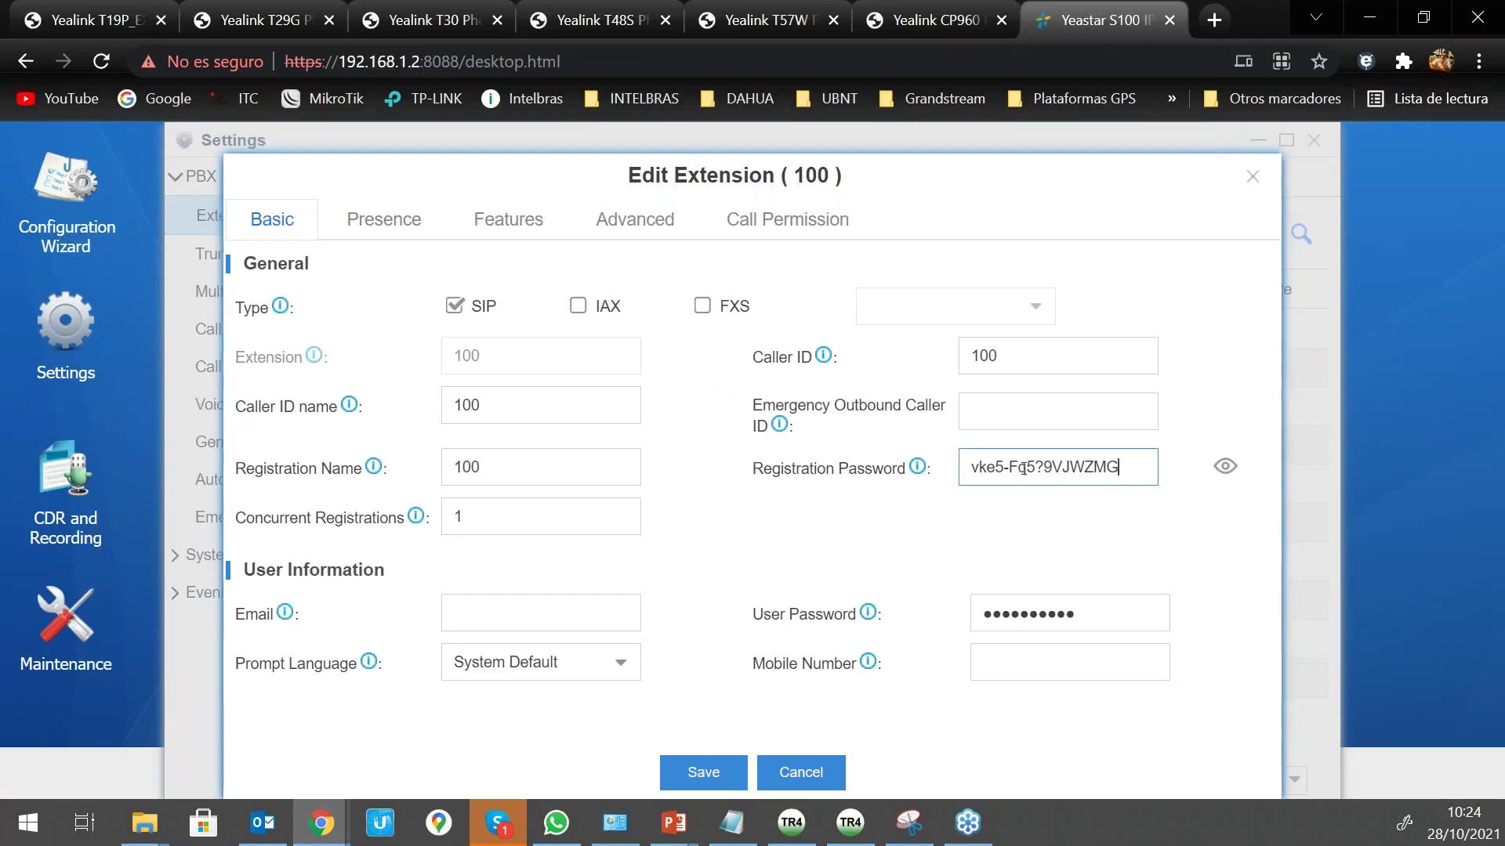
triple_click(1014, 466)
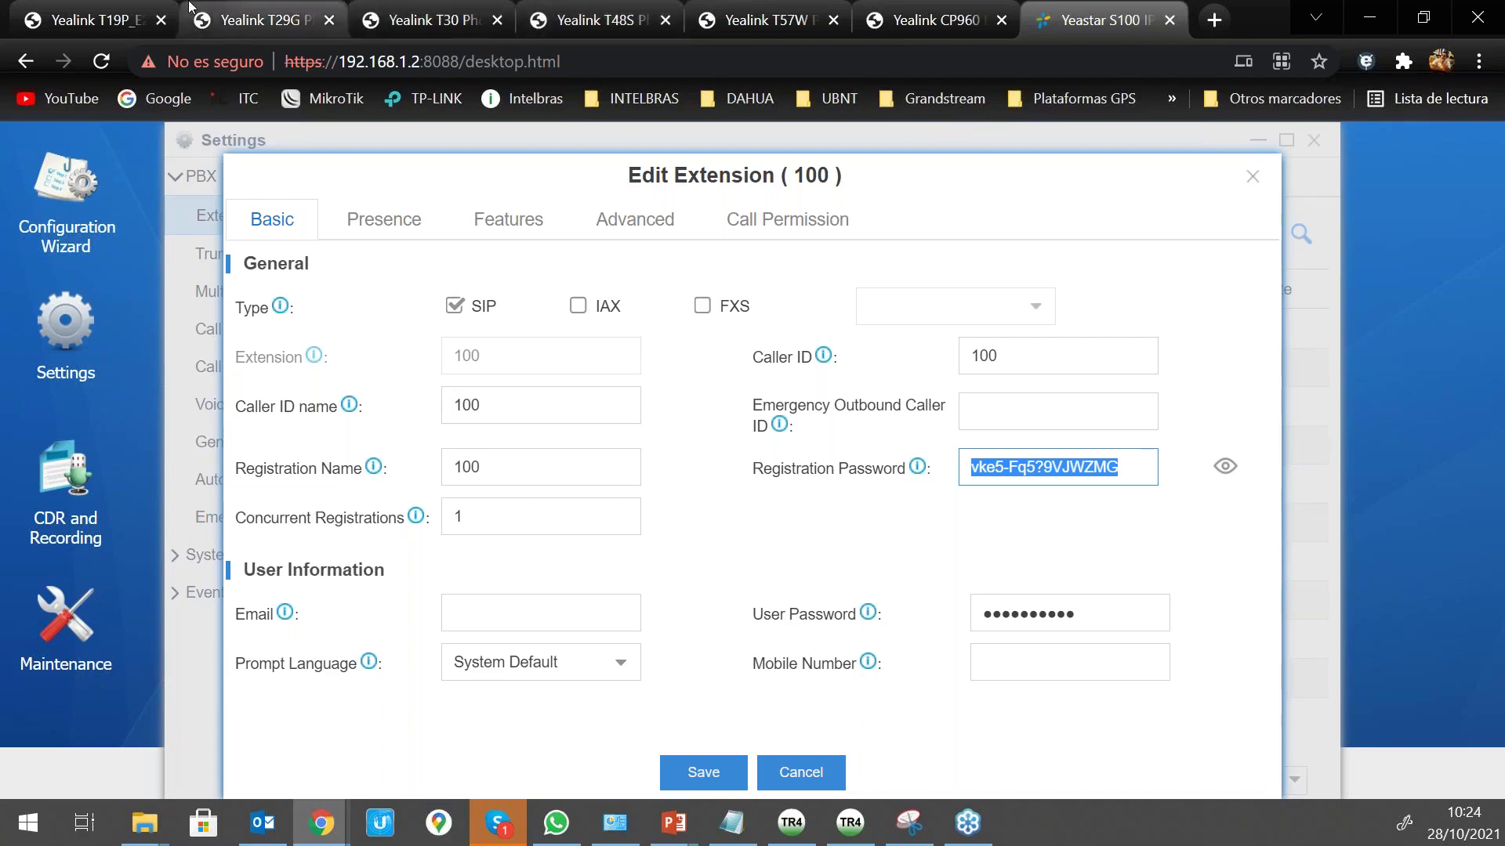
click(106, 13)
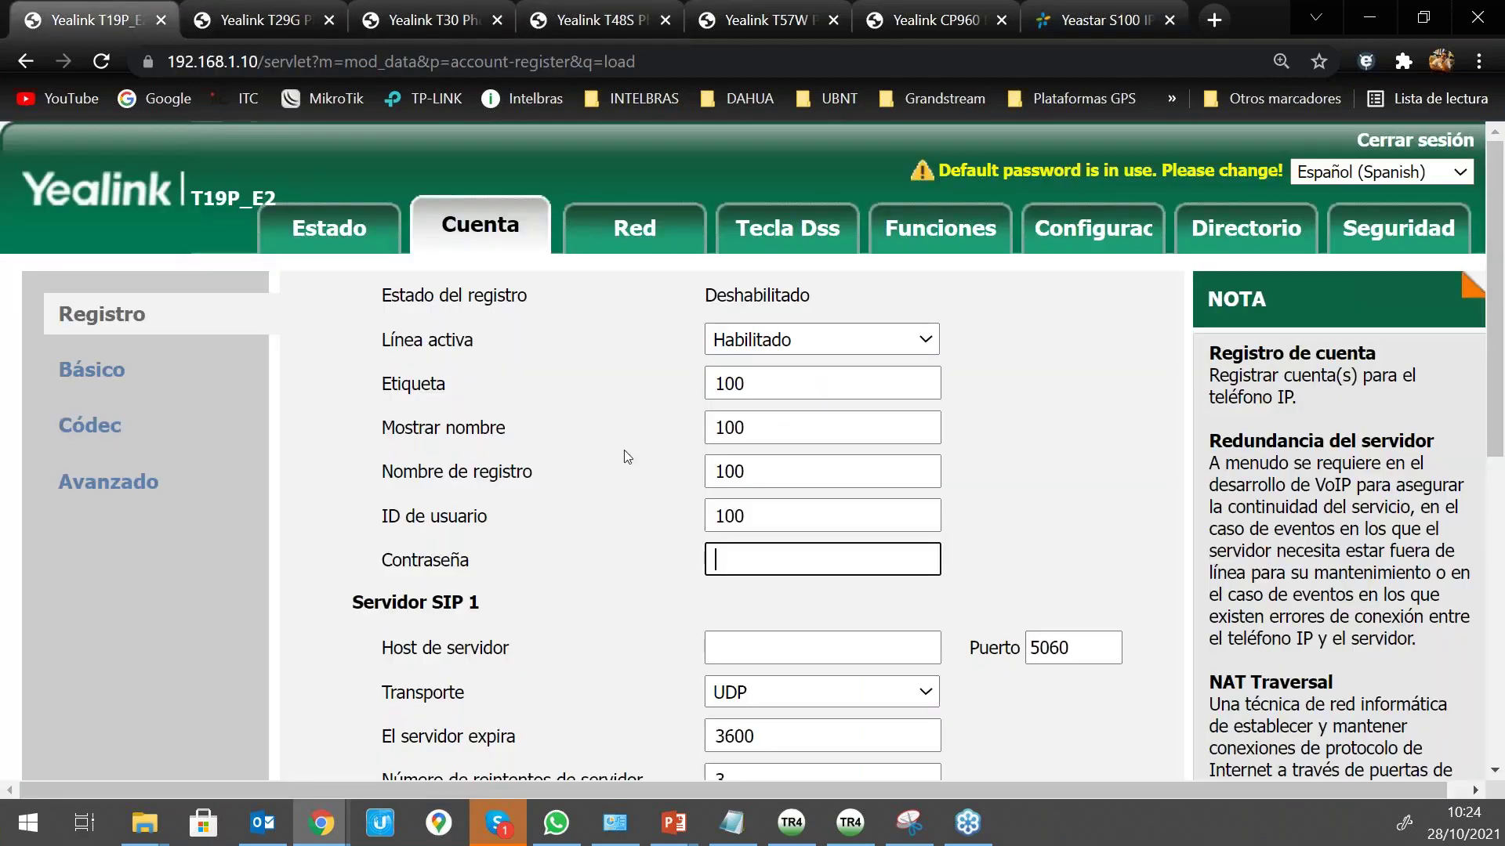
key(ctrl+v)
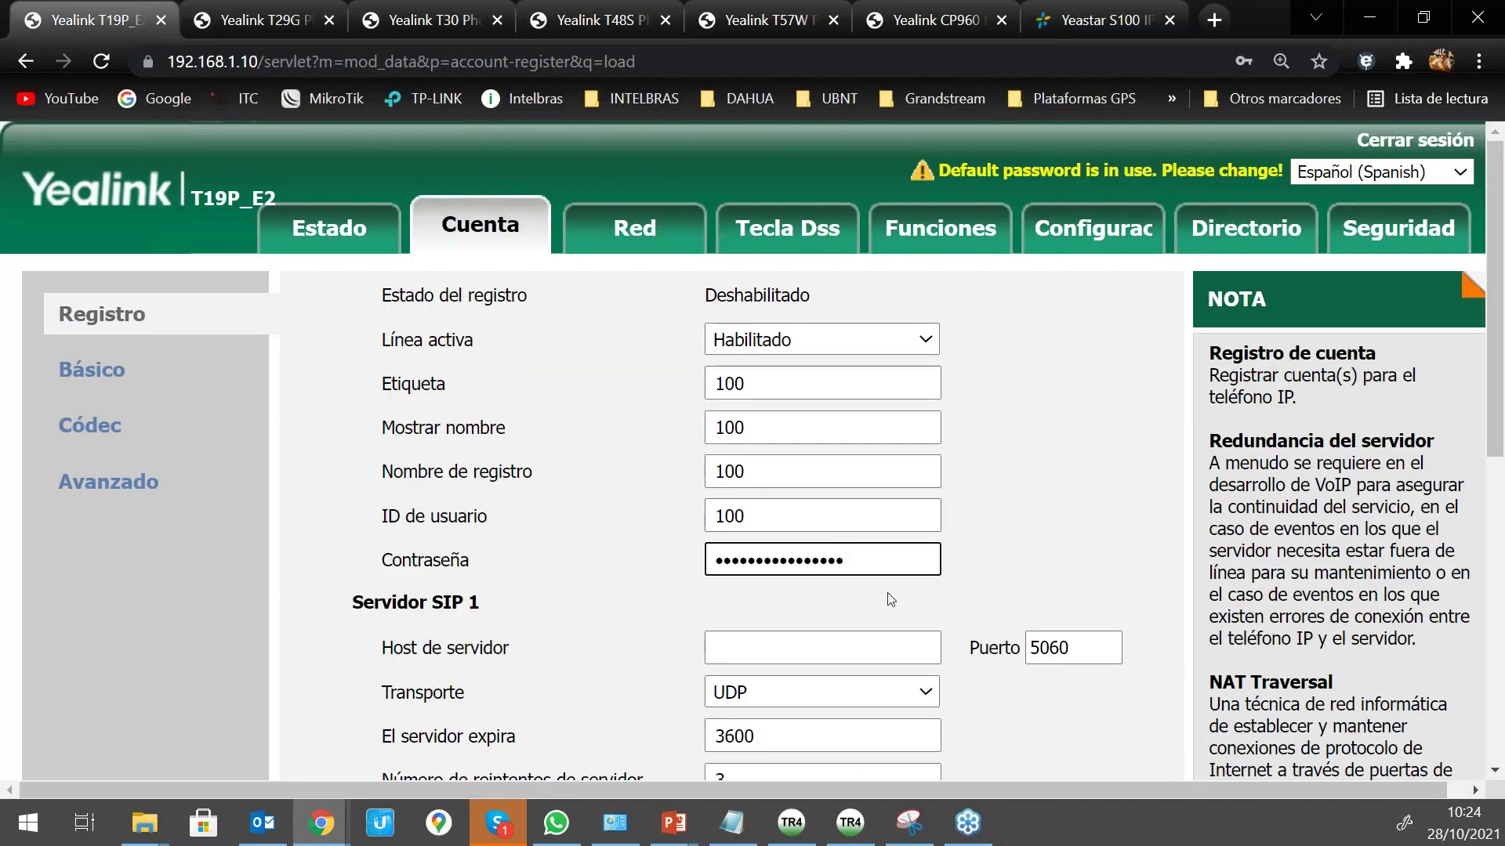
Step: Locate the SIP Server 1 Host de servidor field and close the PBX's extension 100 editor
scroll(468, 470, down, 5)
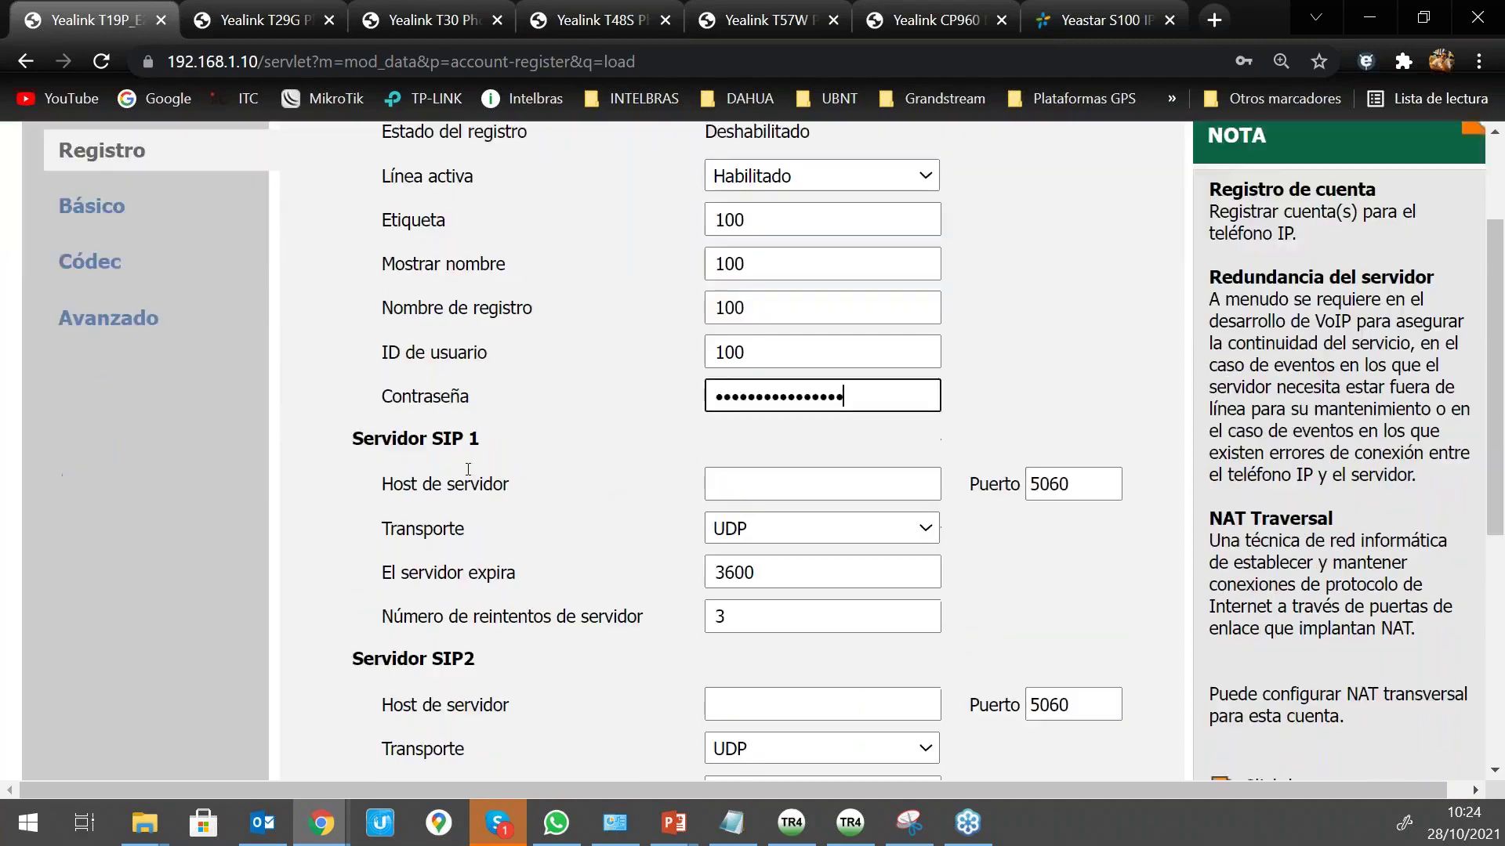
scroll(581, 537, up, 2)
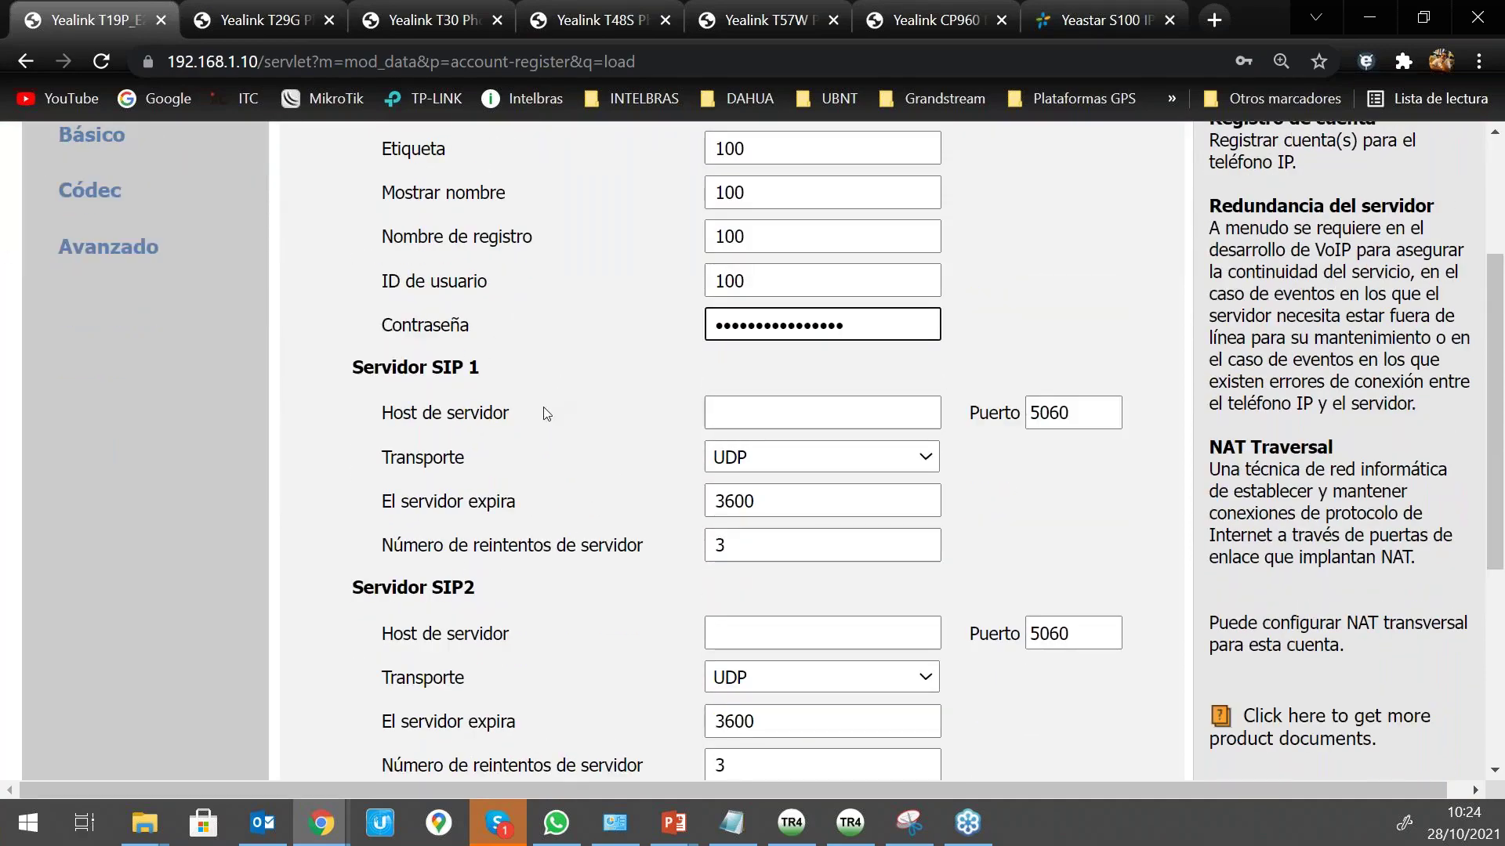
scroll(490, 437, down, 3)
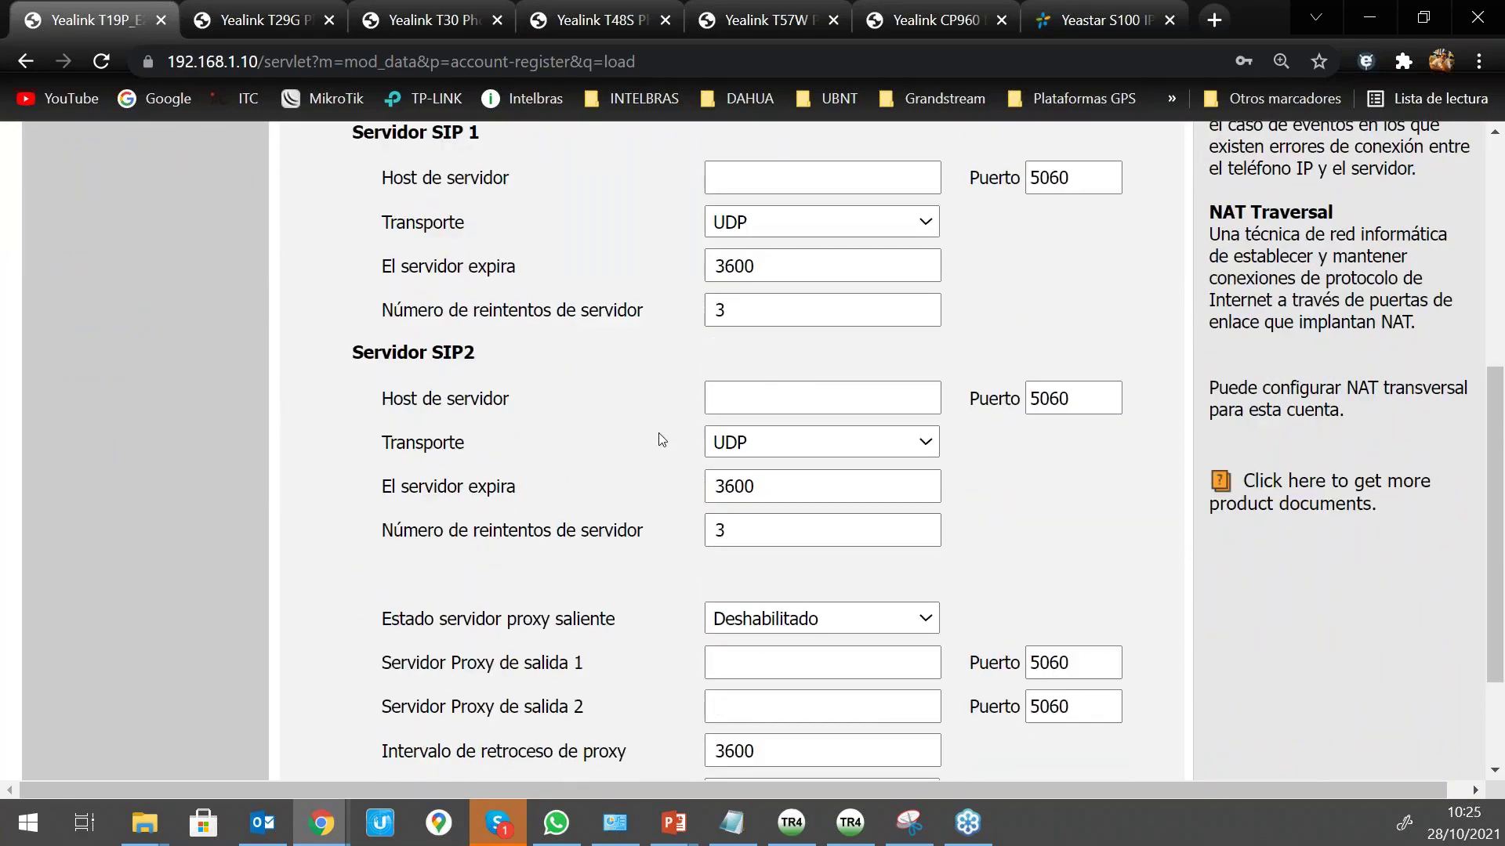
scroll(660, 440, up, 2)
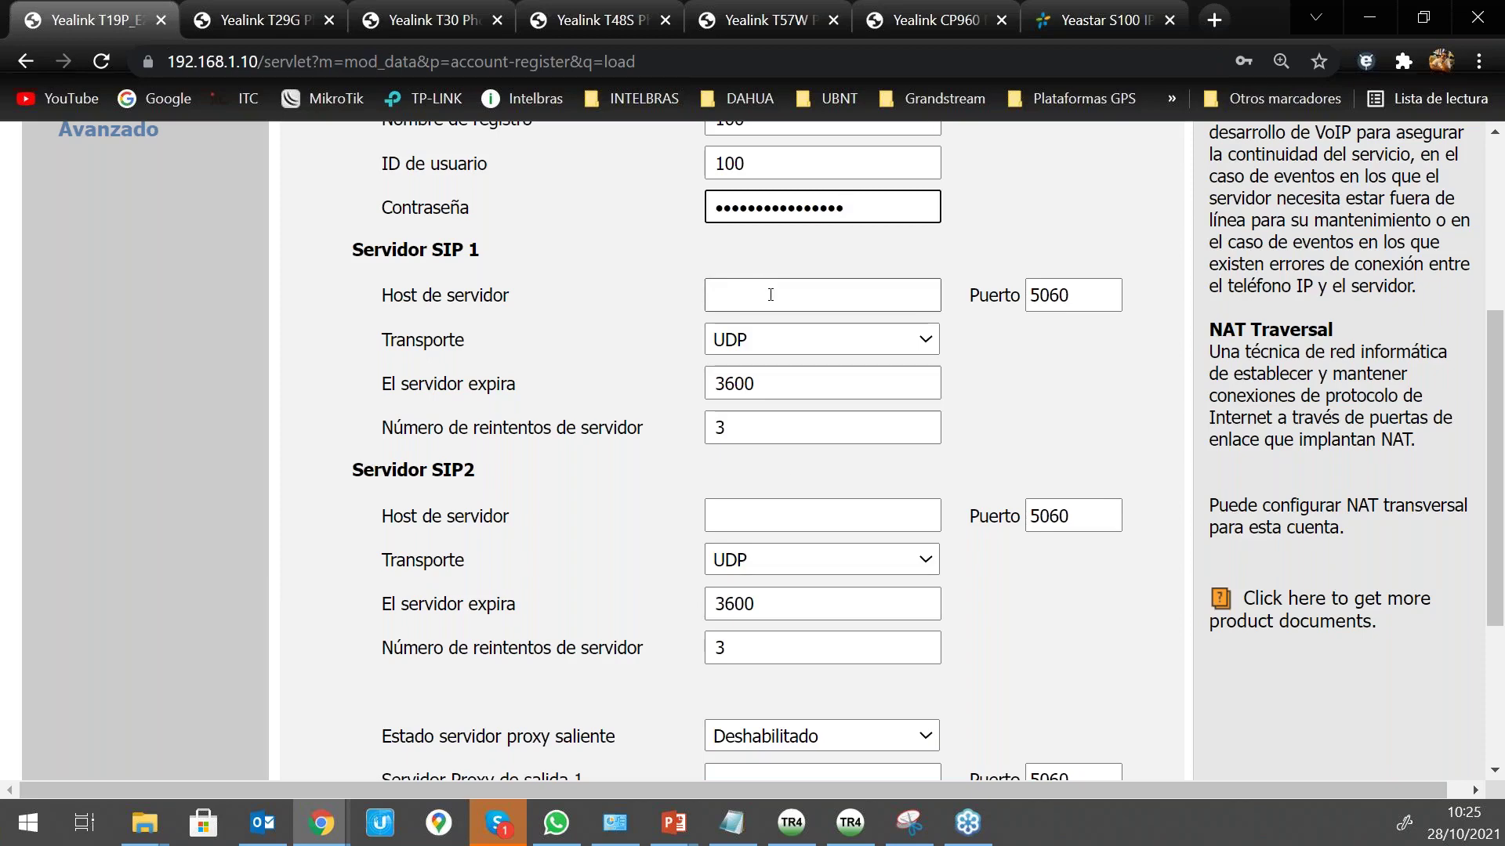
click(770, 294)
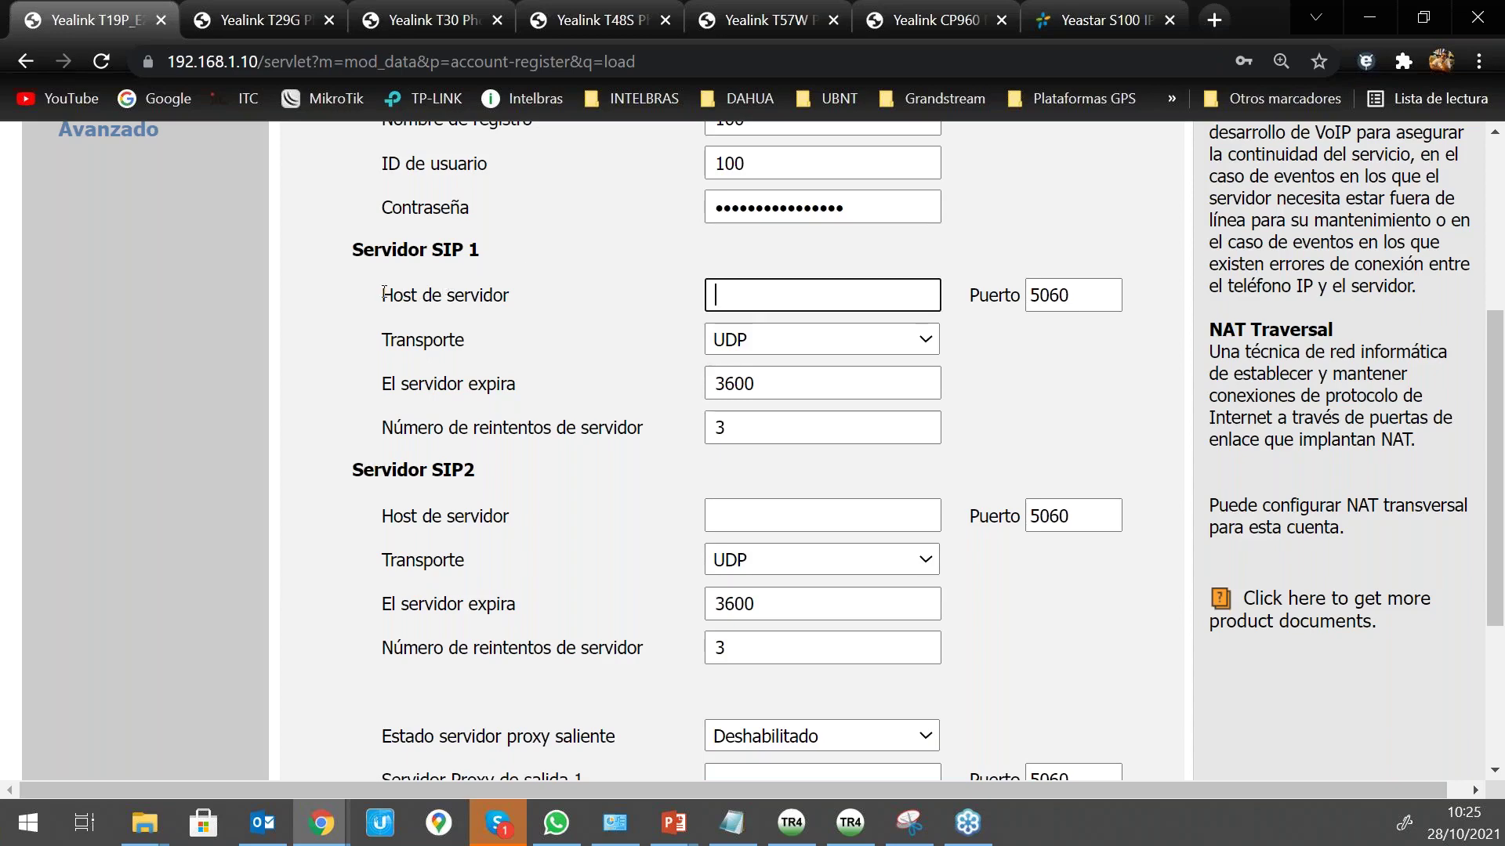
drag(382, 295, 510, 296)
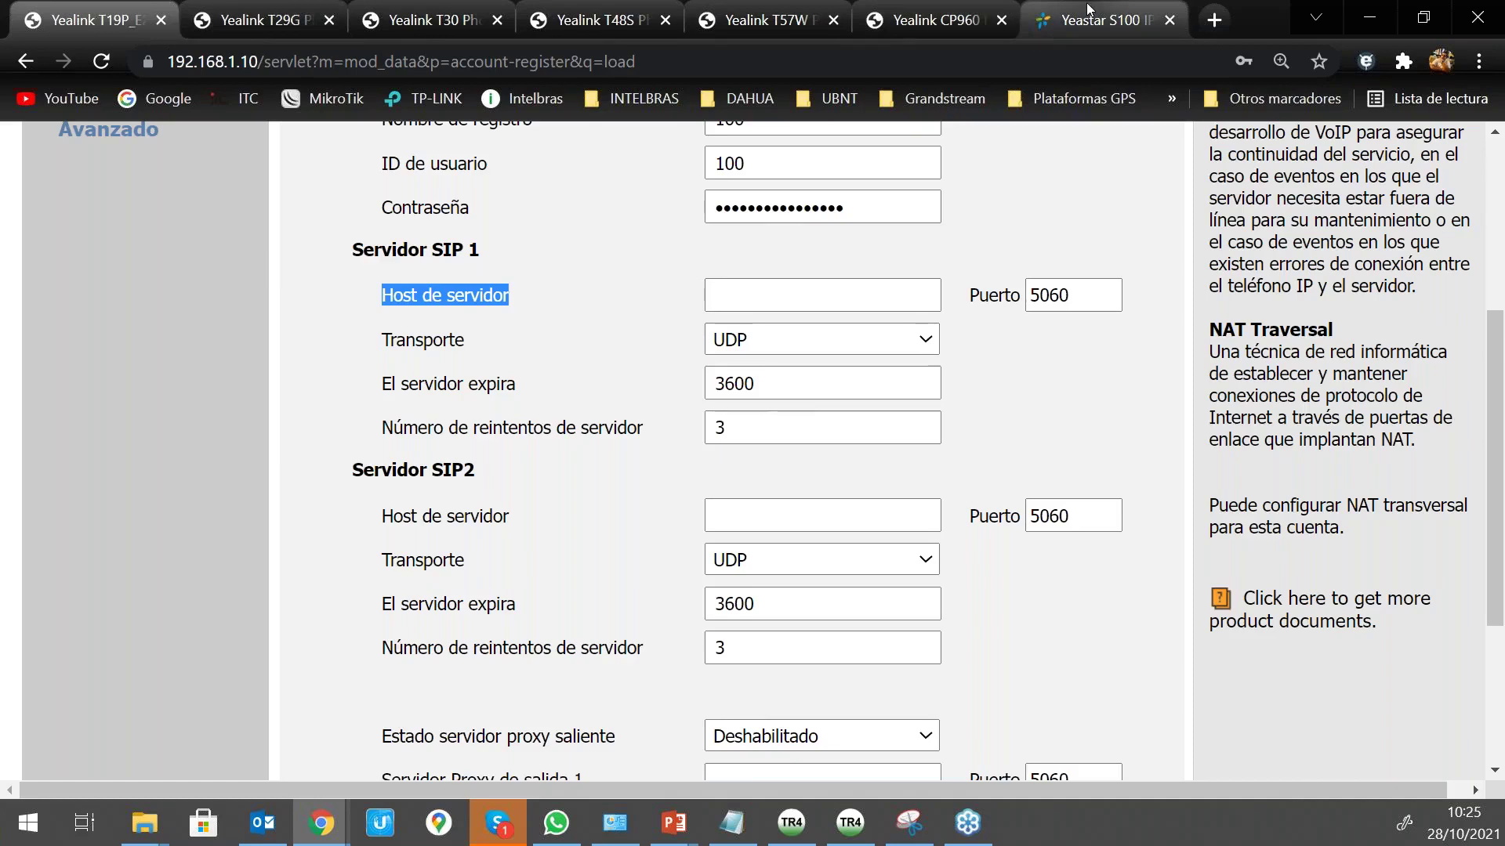
click(1050, 18)
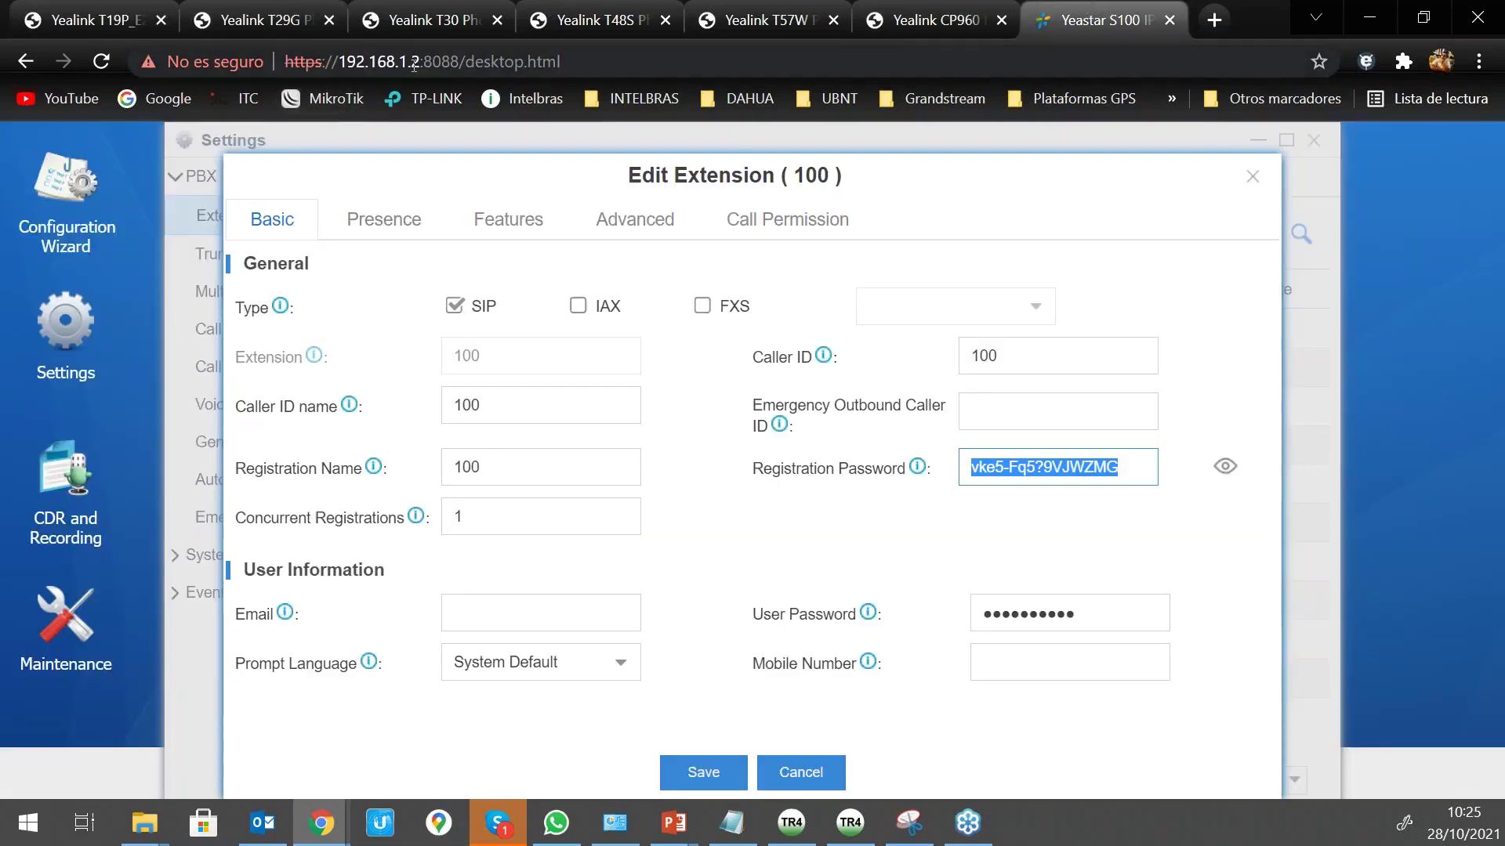
click(1250, 187)
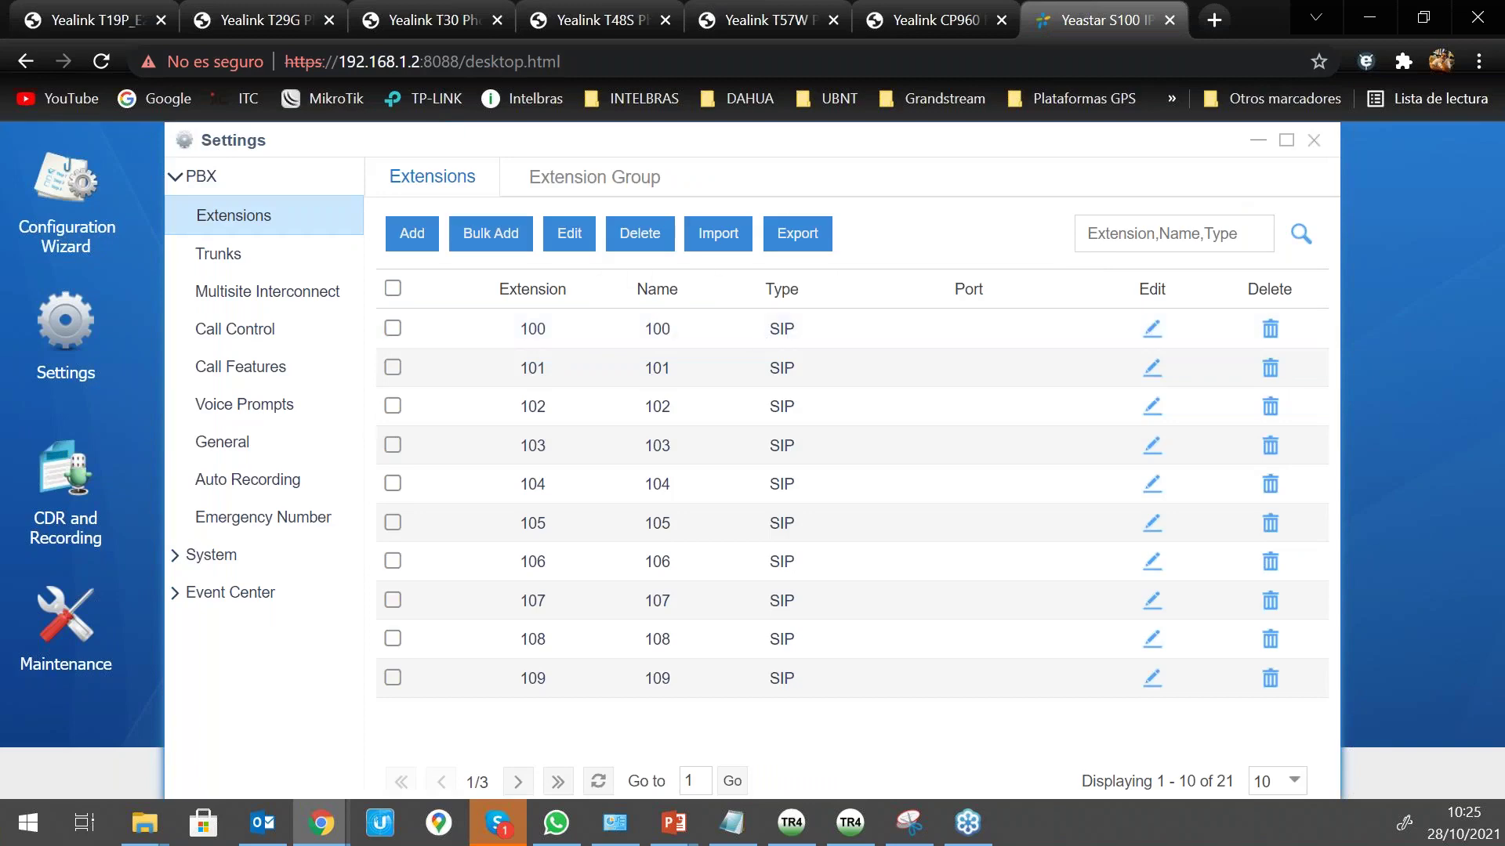
click(117, 19)
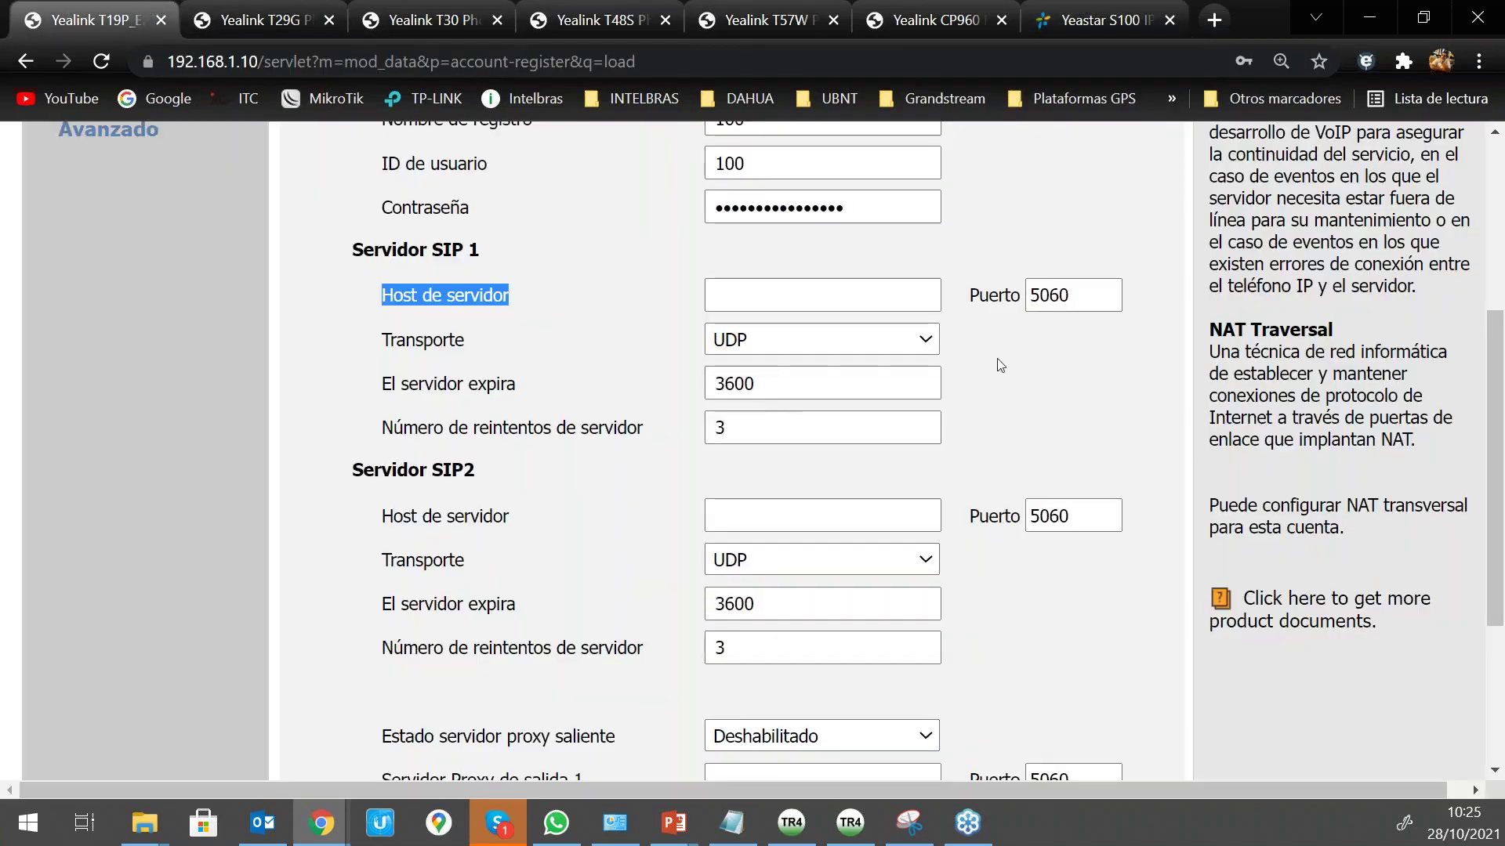
Step: Enter 192.168.1.2 as the SIP Server 1 host, matching the PBX's address
click(839, 293)
text(192.168)
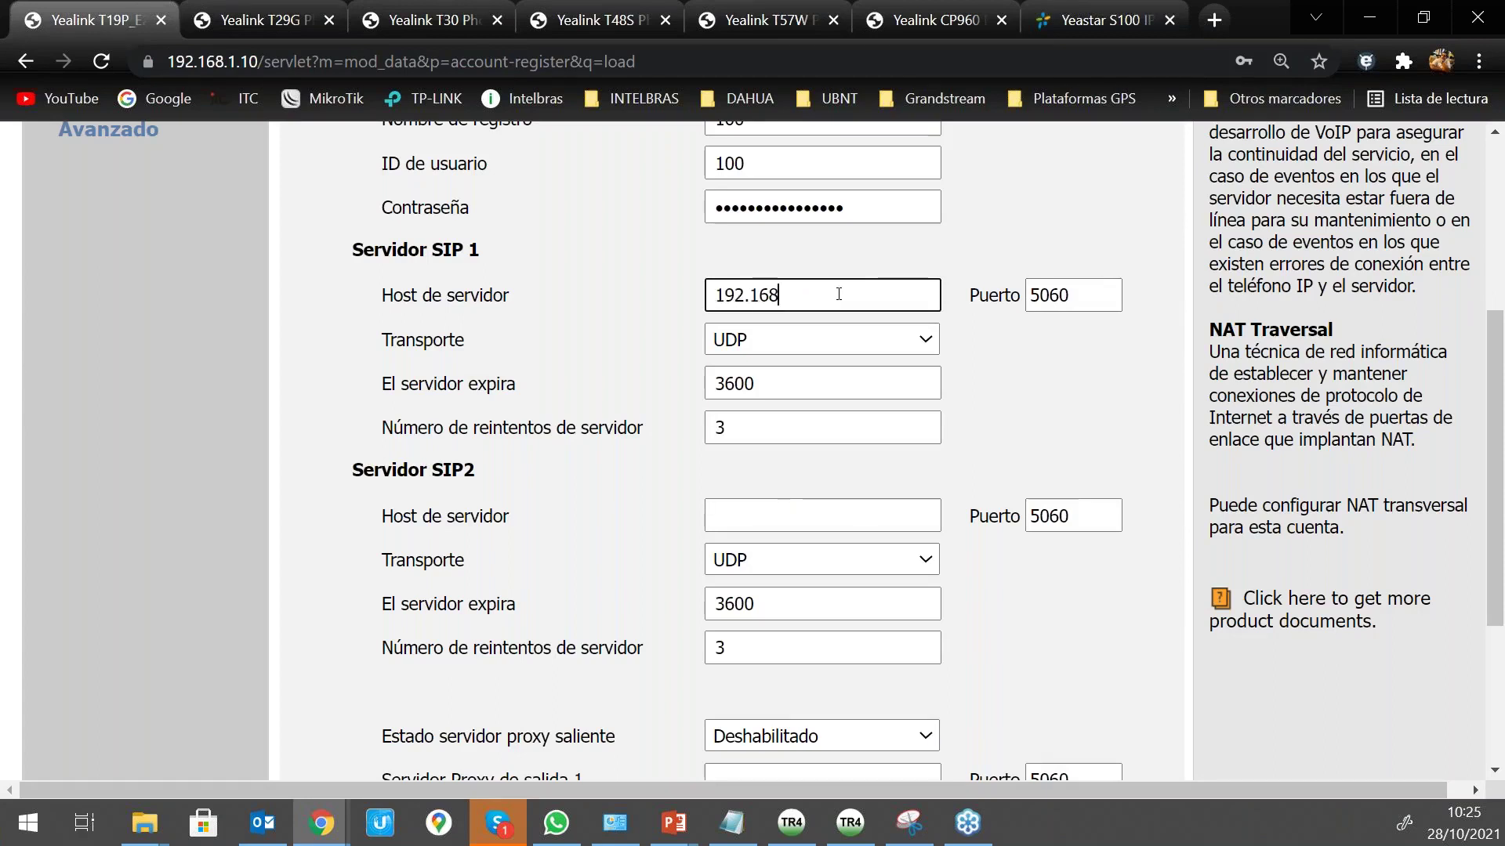
text(.1.2)
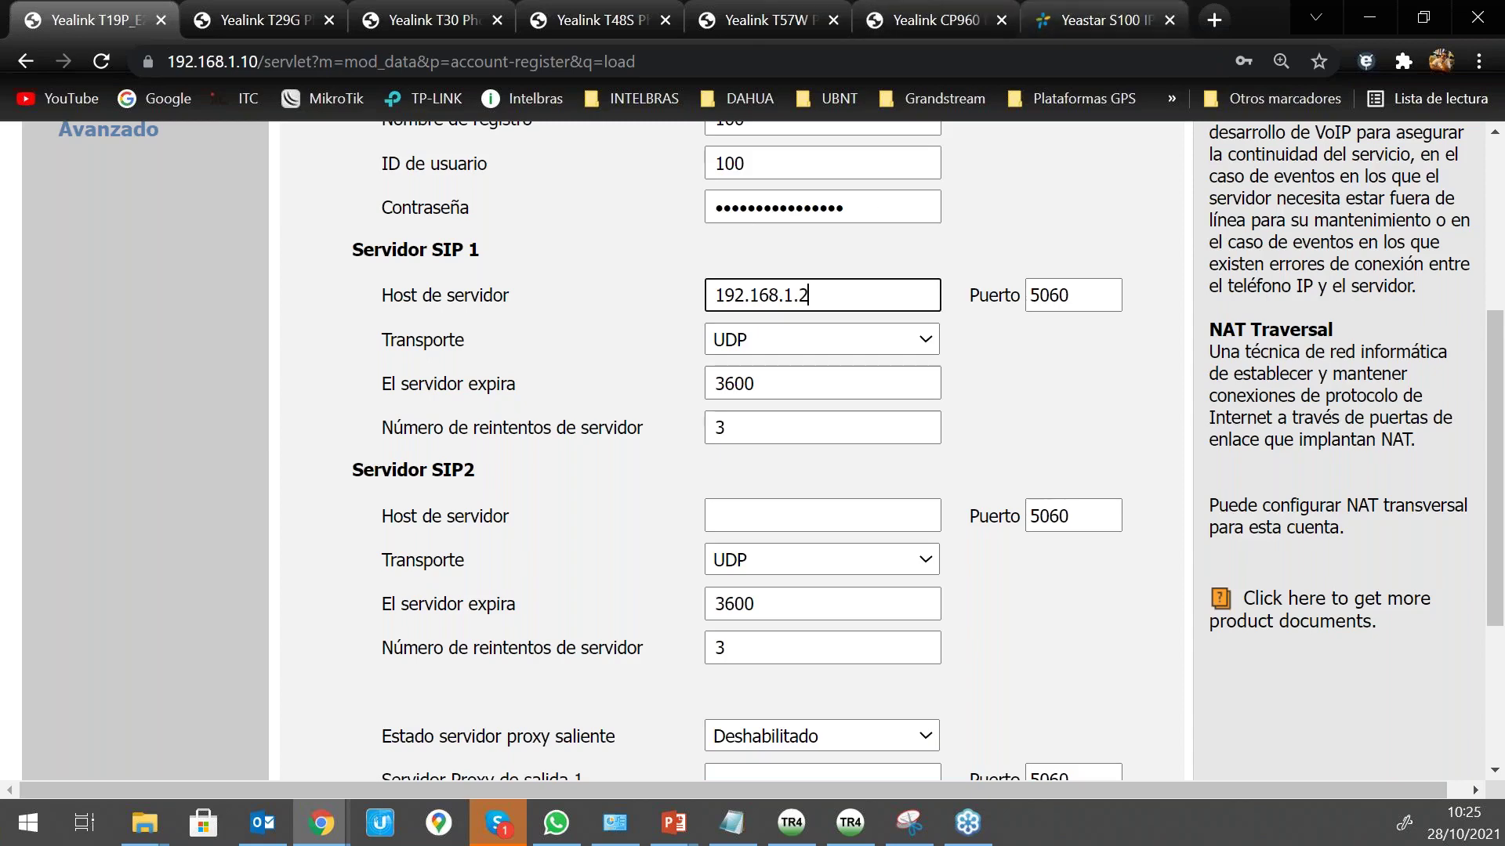
click(1105, 17)
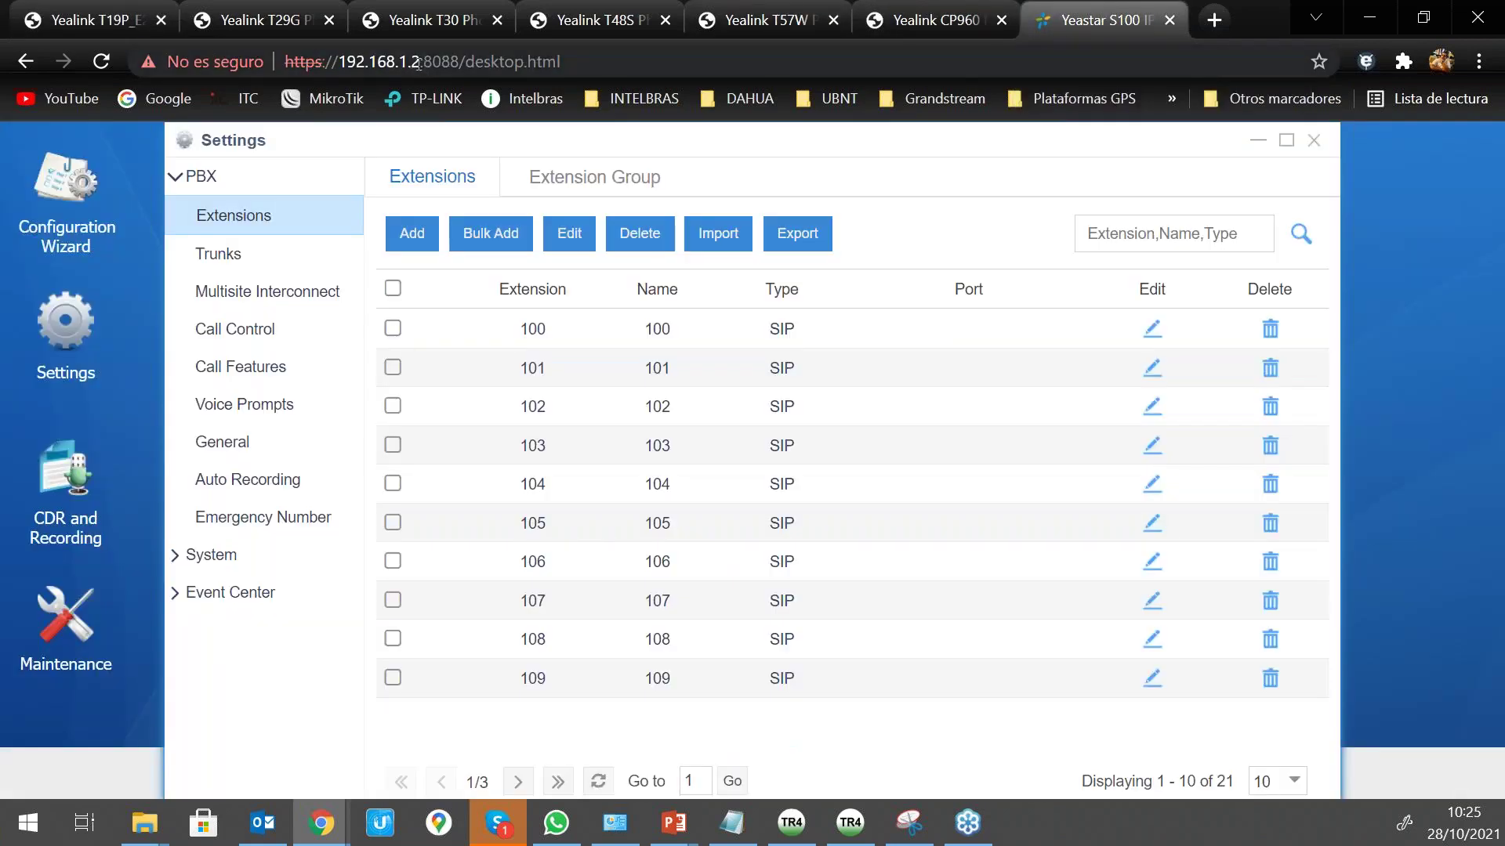
drag(421, 62, 344, 78)
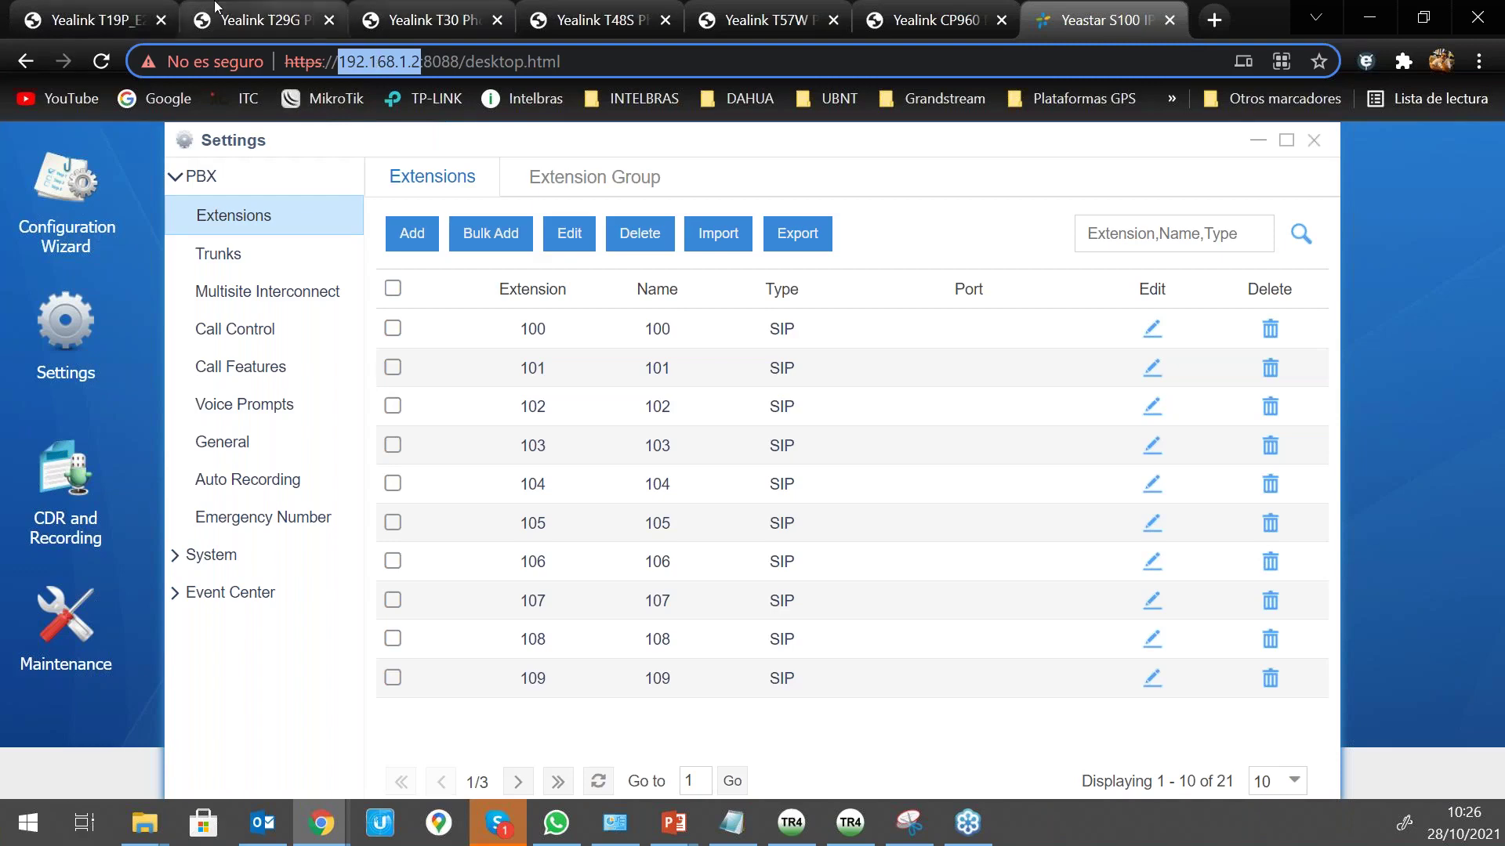
click(90, 20)
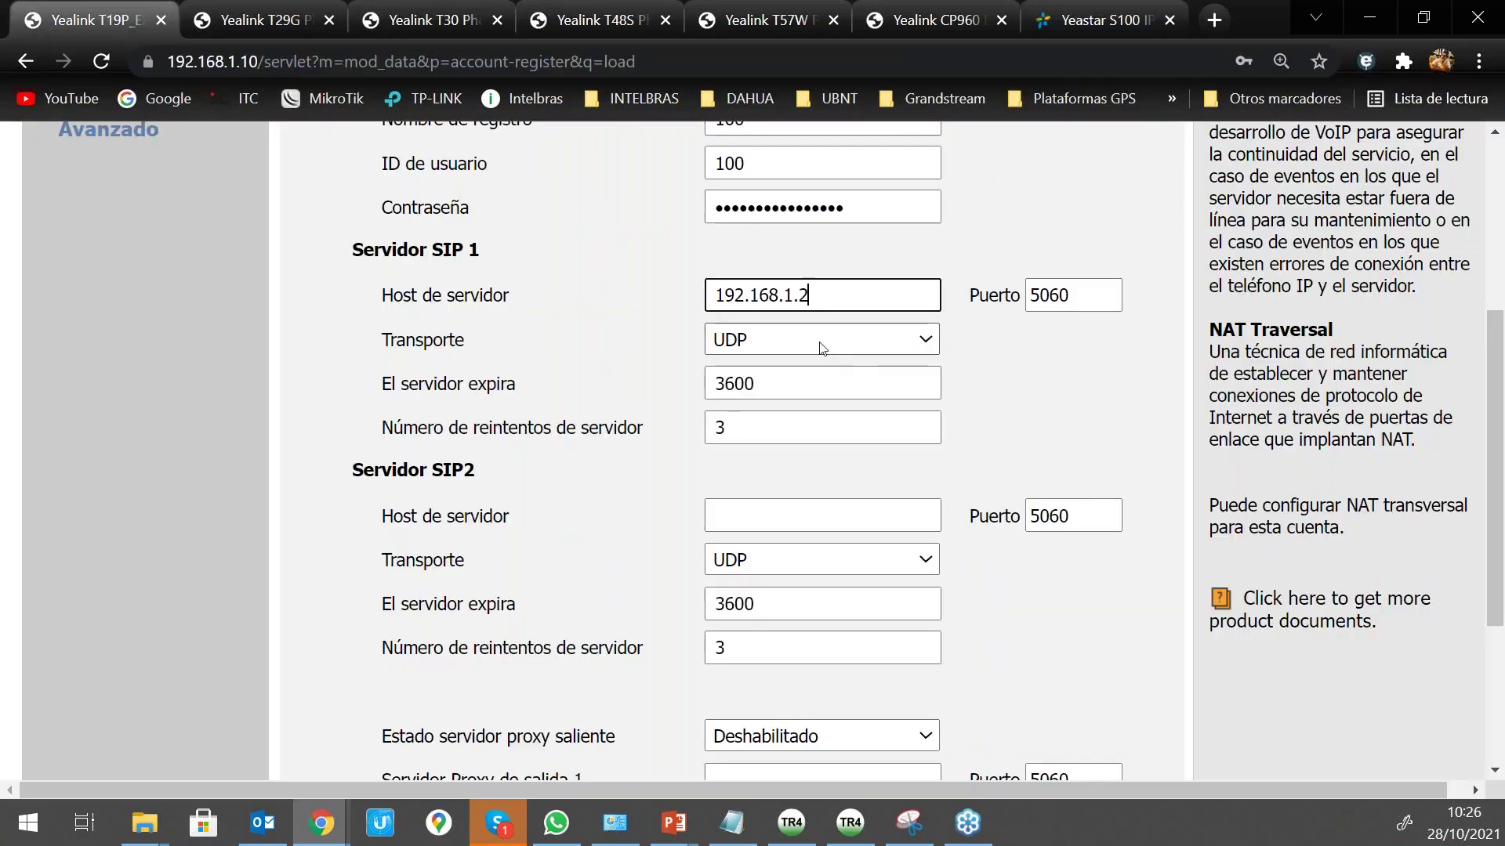
scroll(799, 391, down, 1)
scroll(798, 391, down, 3)
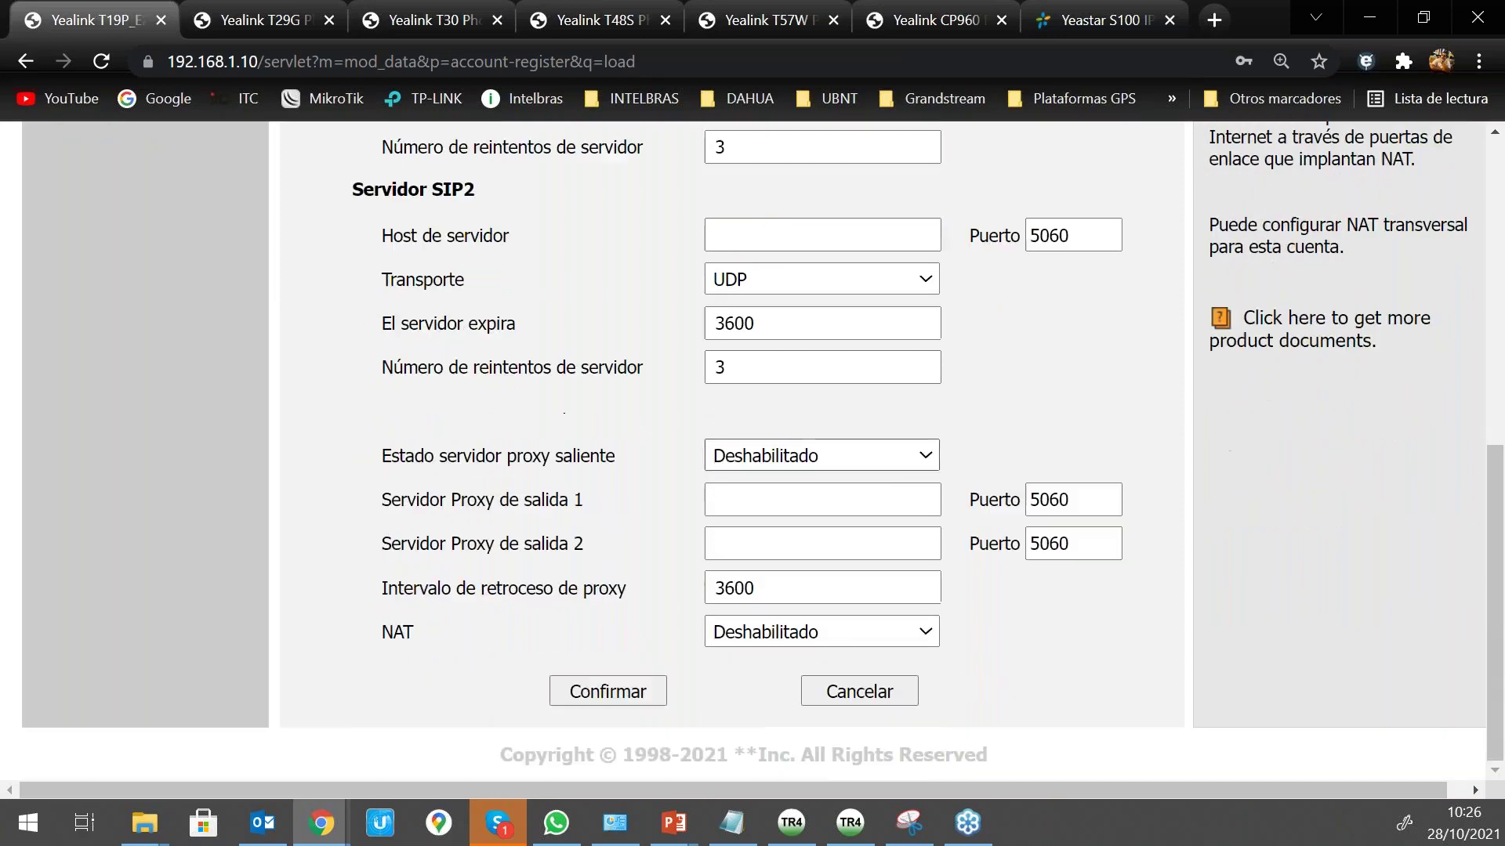
Step: Save account 1's SIP settings and confirm its status reads Registrado
click(657, 693)
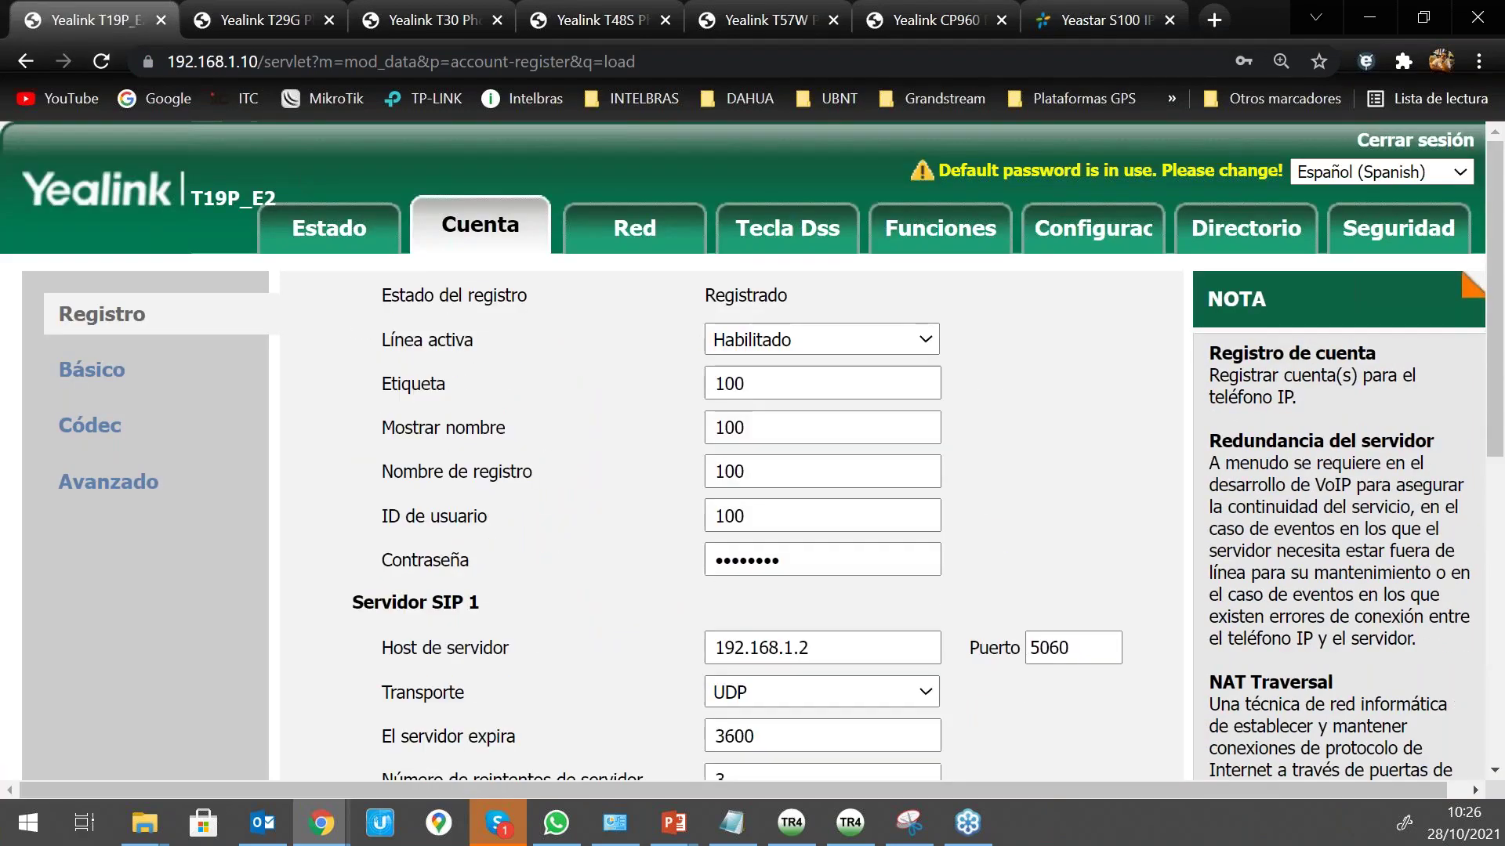
drag(790, 296, 706, 296)
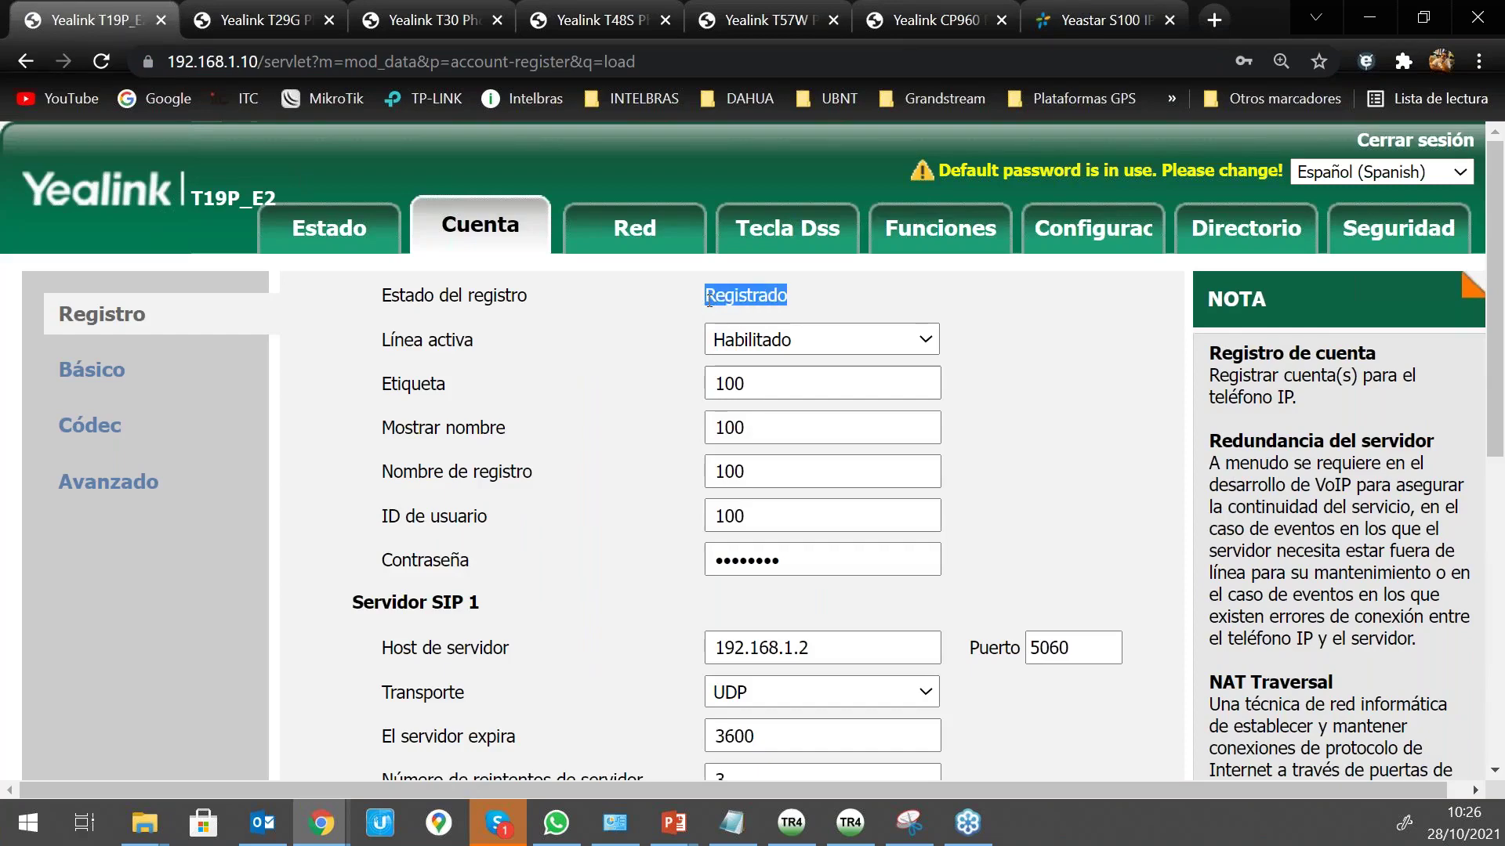
click(1105, 19)
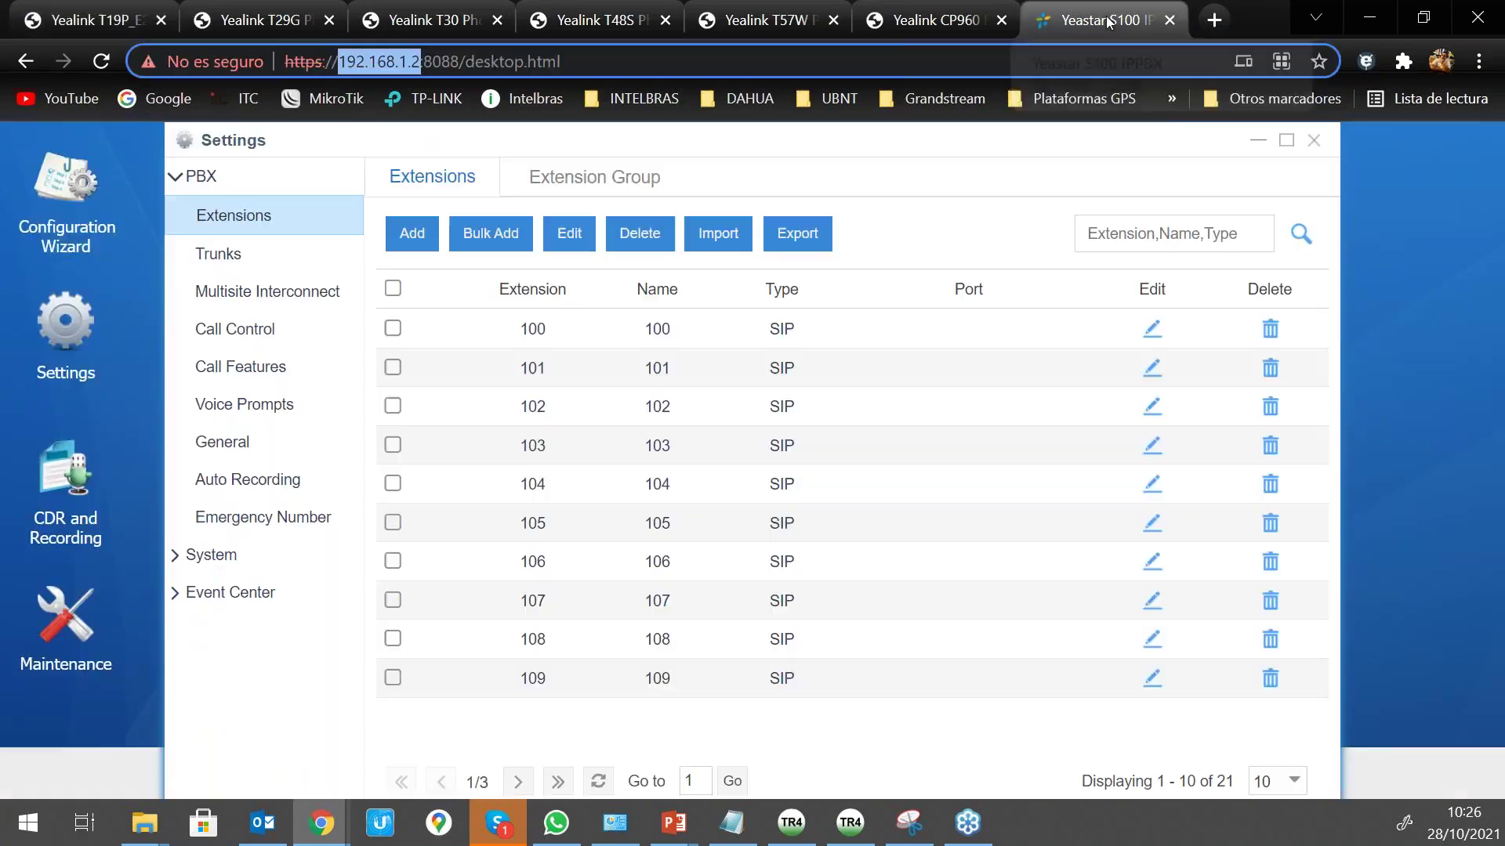
click(1313, 140)
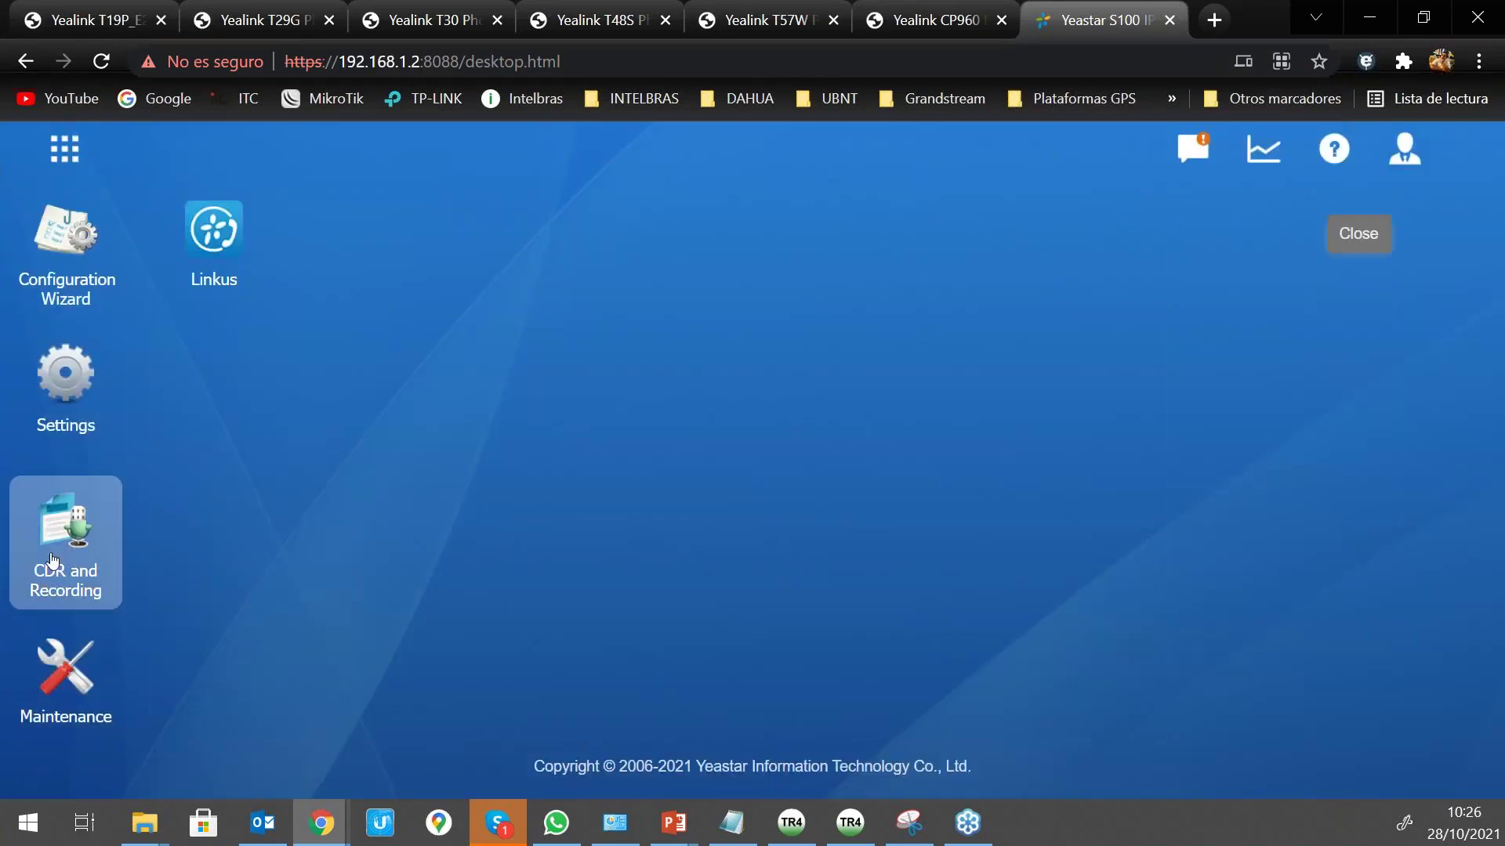
Step: Verify in PBX Monitor that extension 100 is registered from 192.168.1.10:5060
click(64, 157)
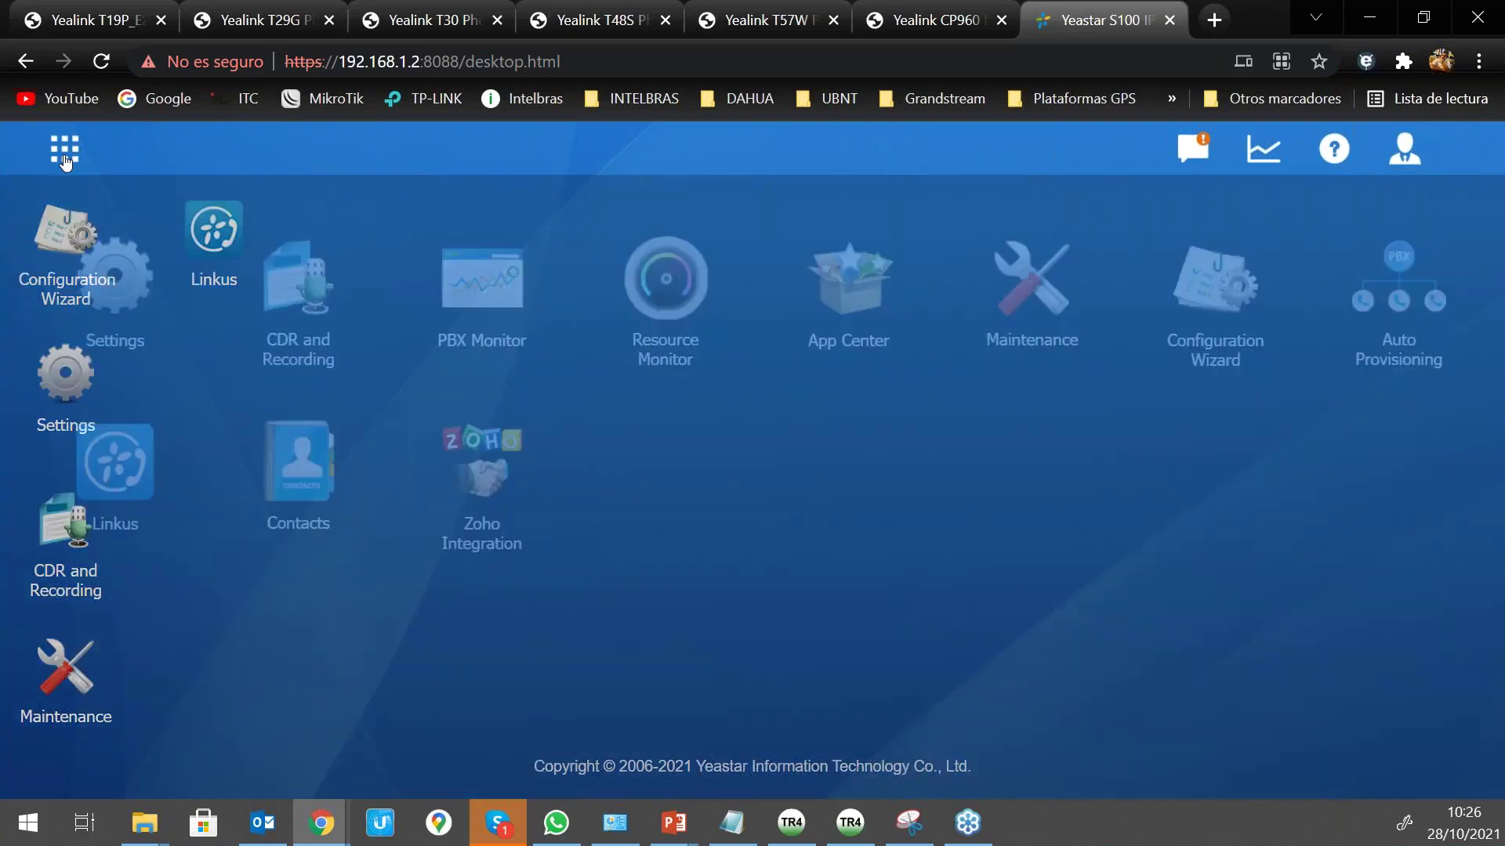
click(488, 296)
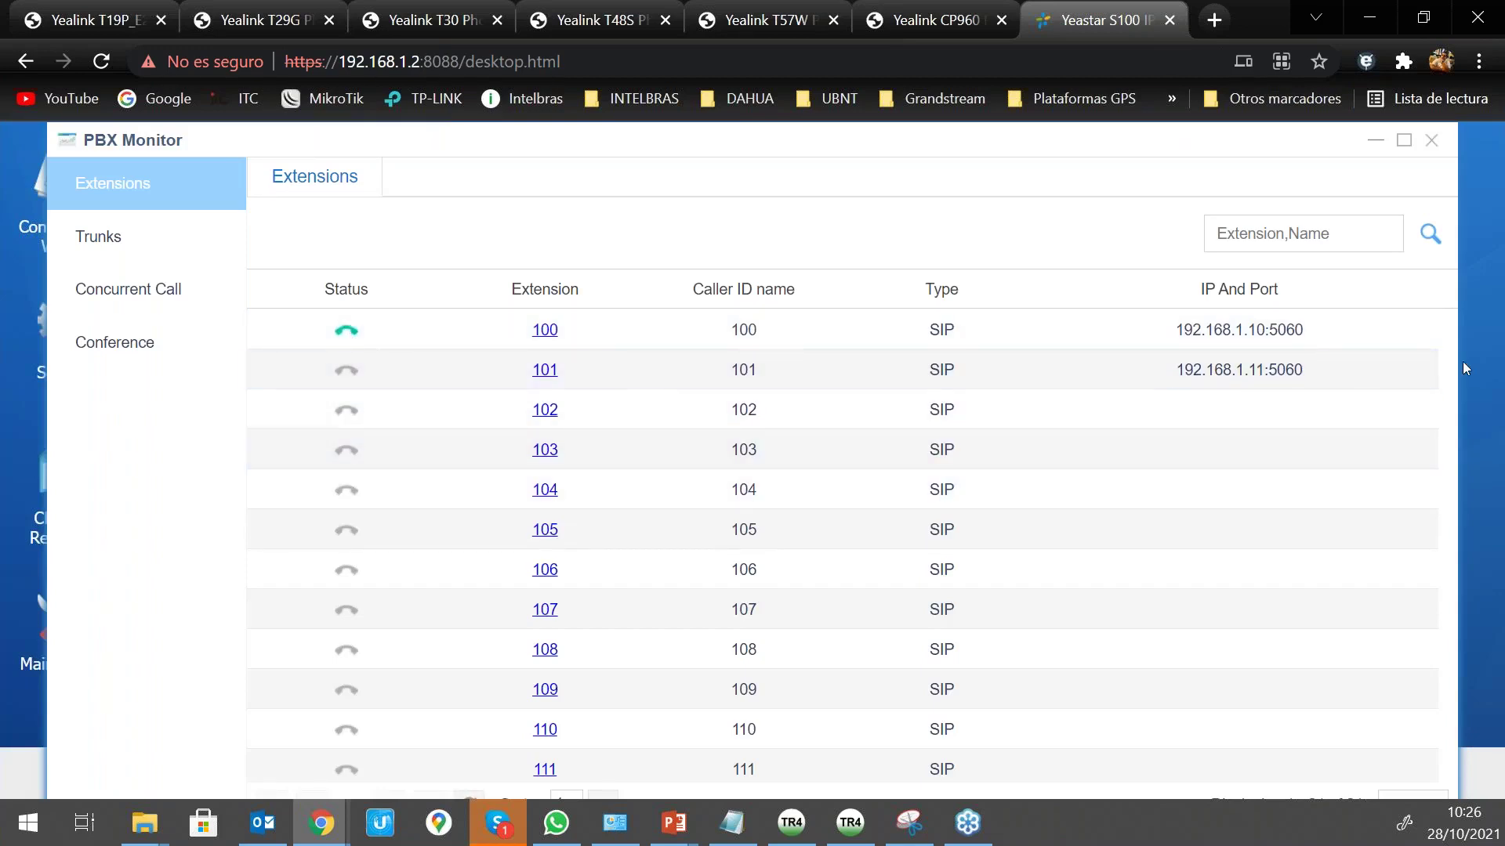
scroll(1446, 463, down, 3)
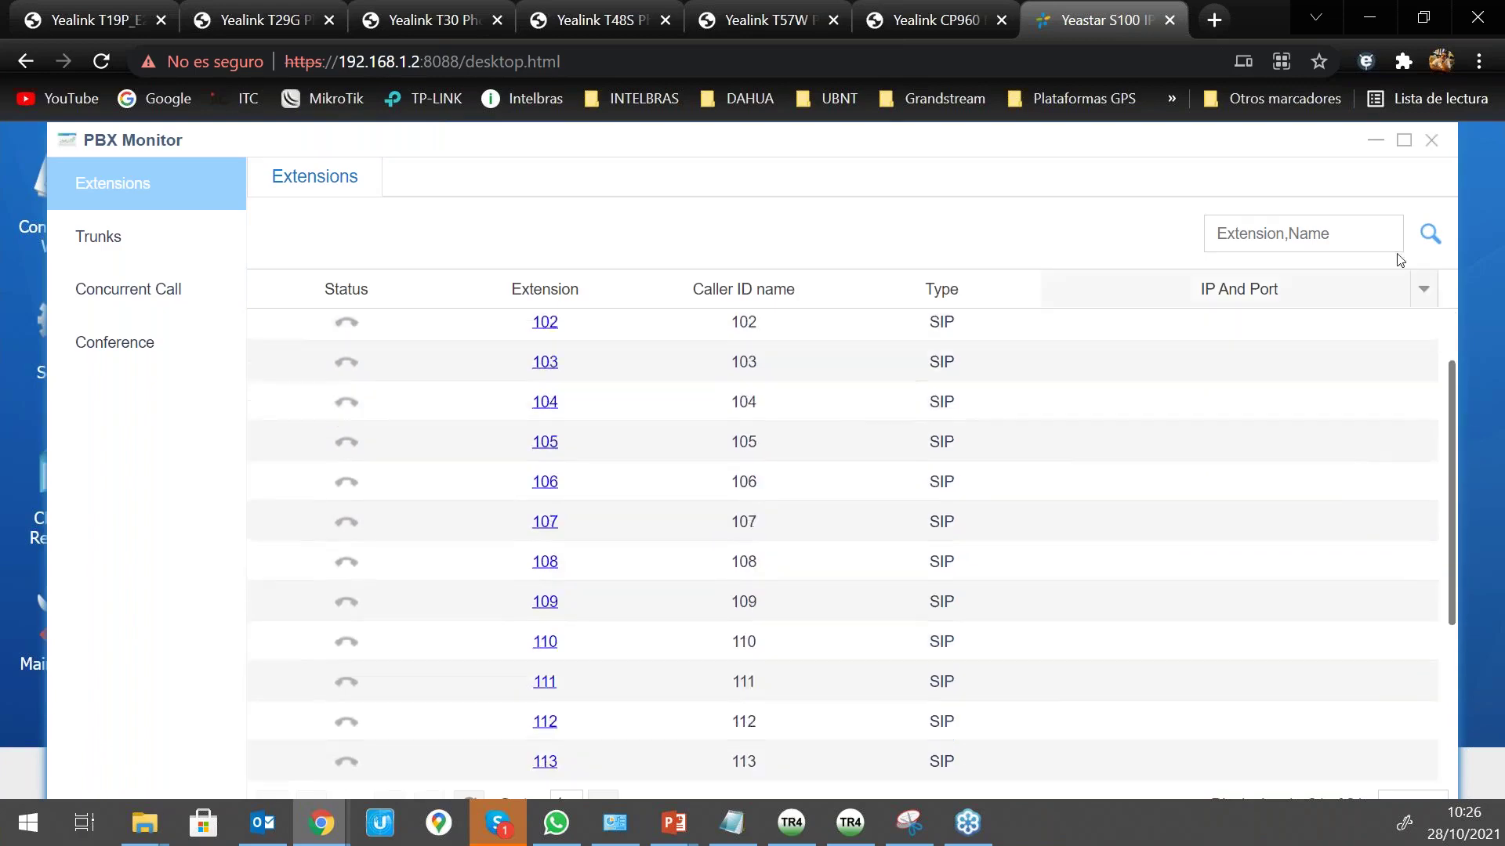
scroll(1380, 369, up, 3)
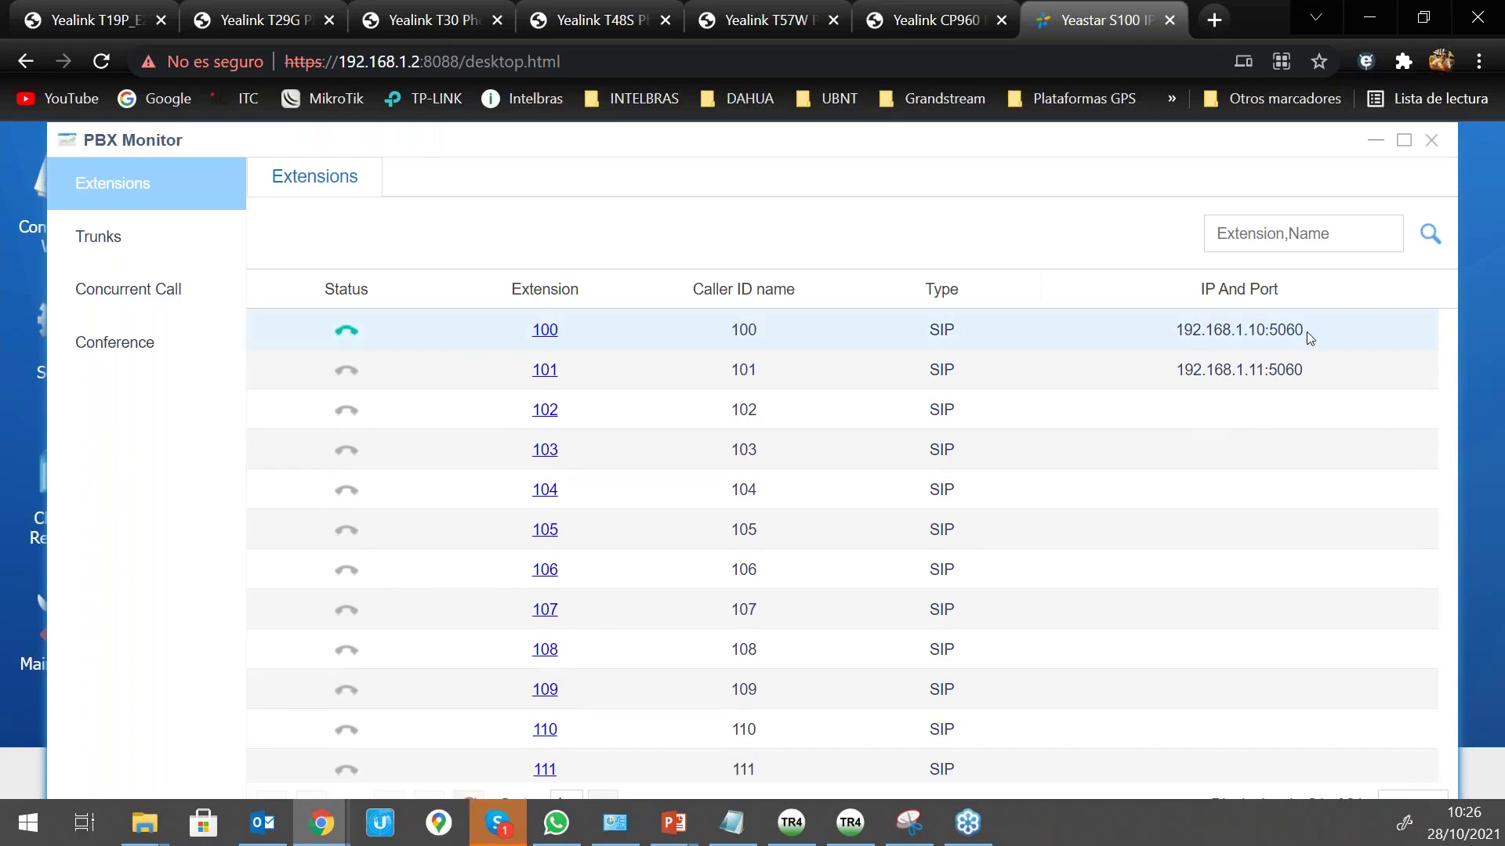
scroll(1286, 332, down, 1)
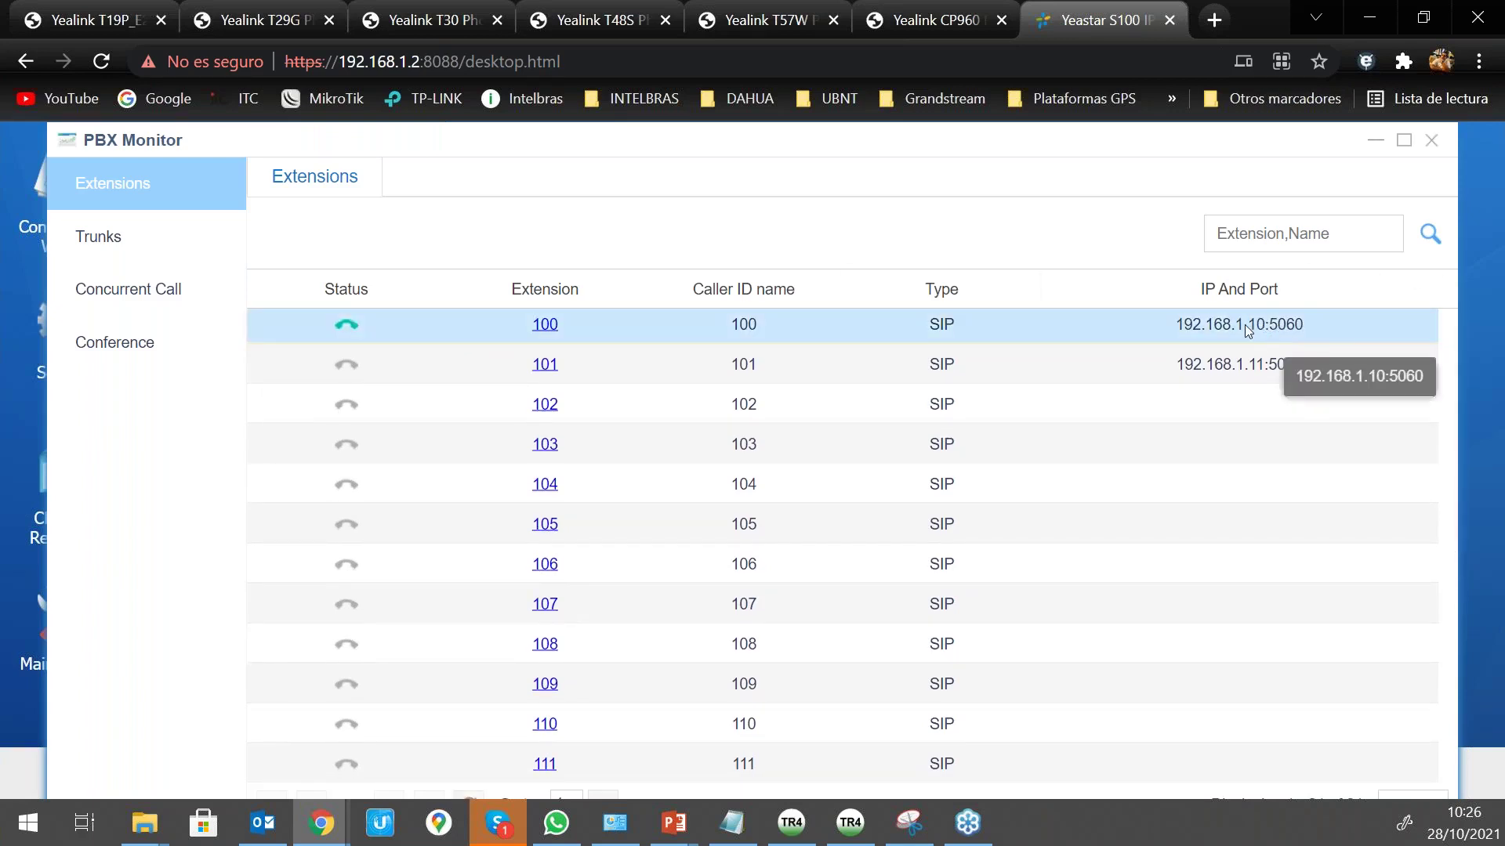
click(90, 17)
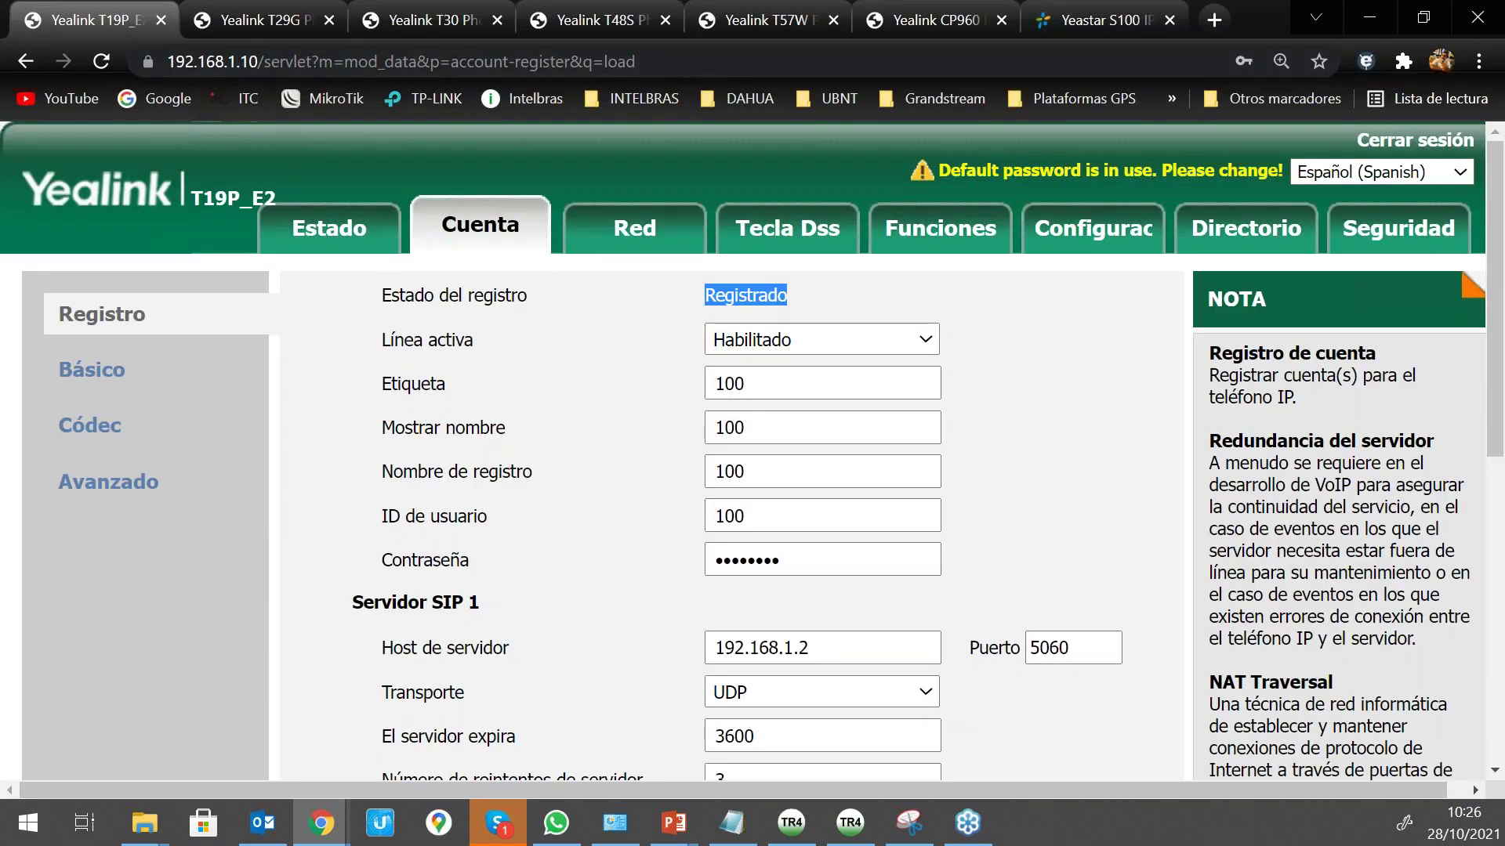
click(630, 515)
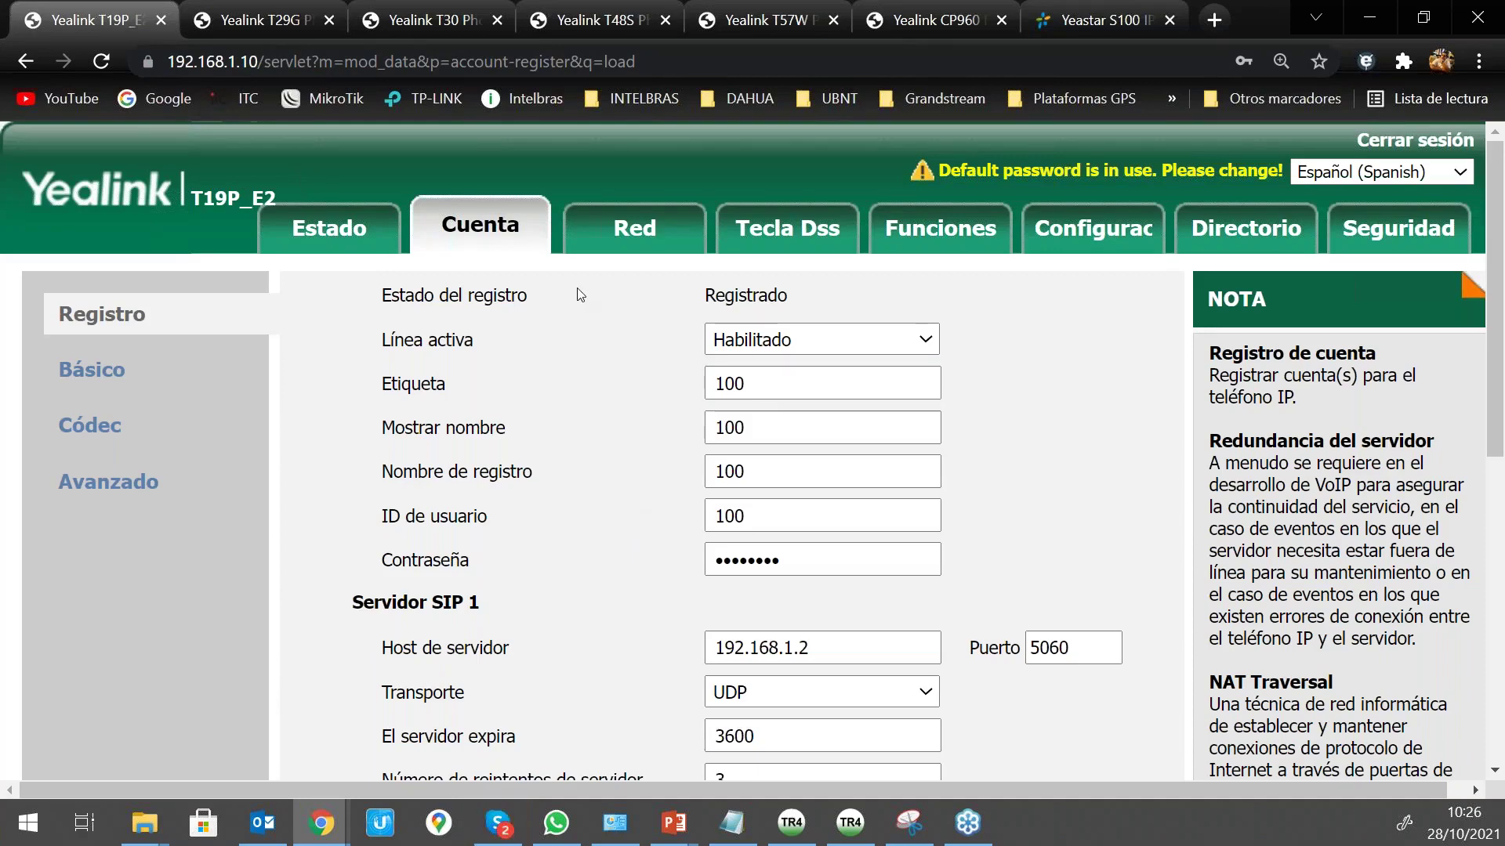
Step: Open the Red Básico page and highlight the WAN IP address 192.168.1.10
click(634, 234)
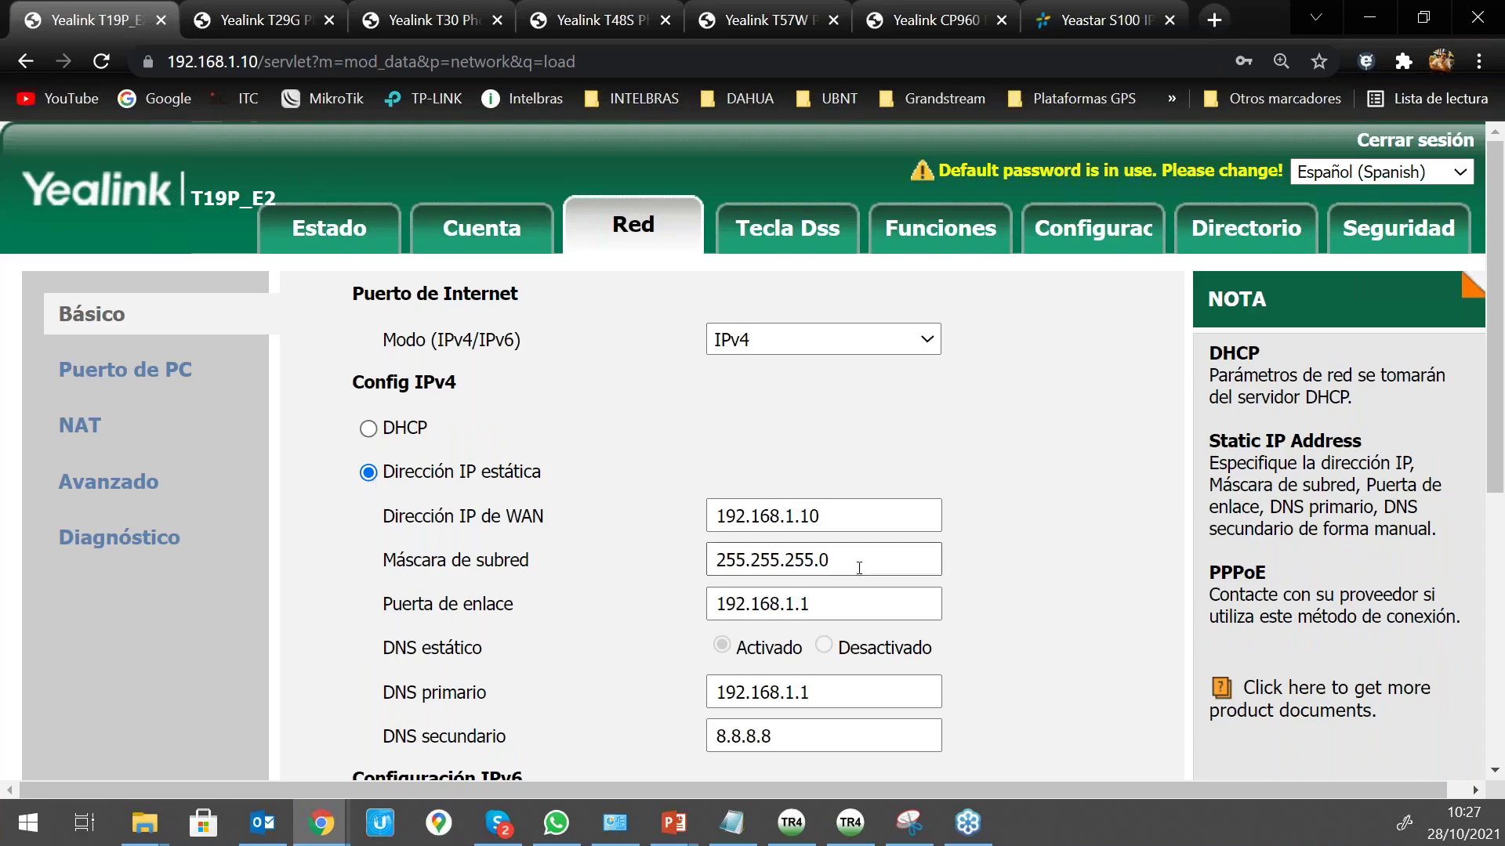
drag(867, 511, 700, 516)
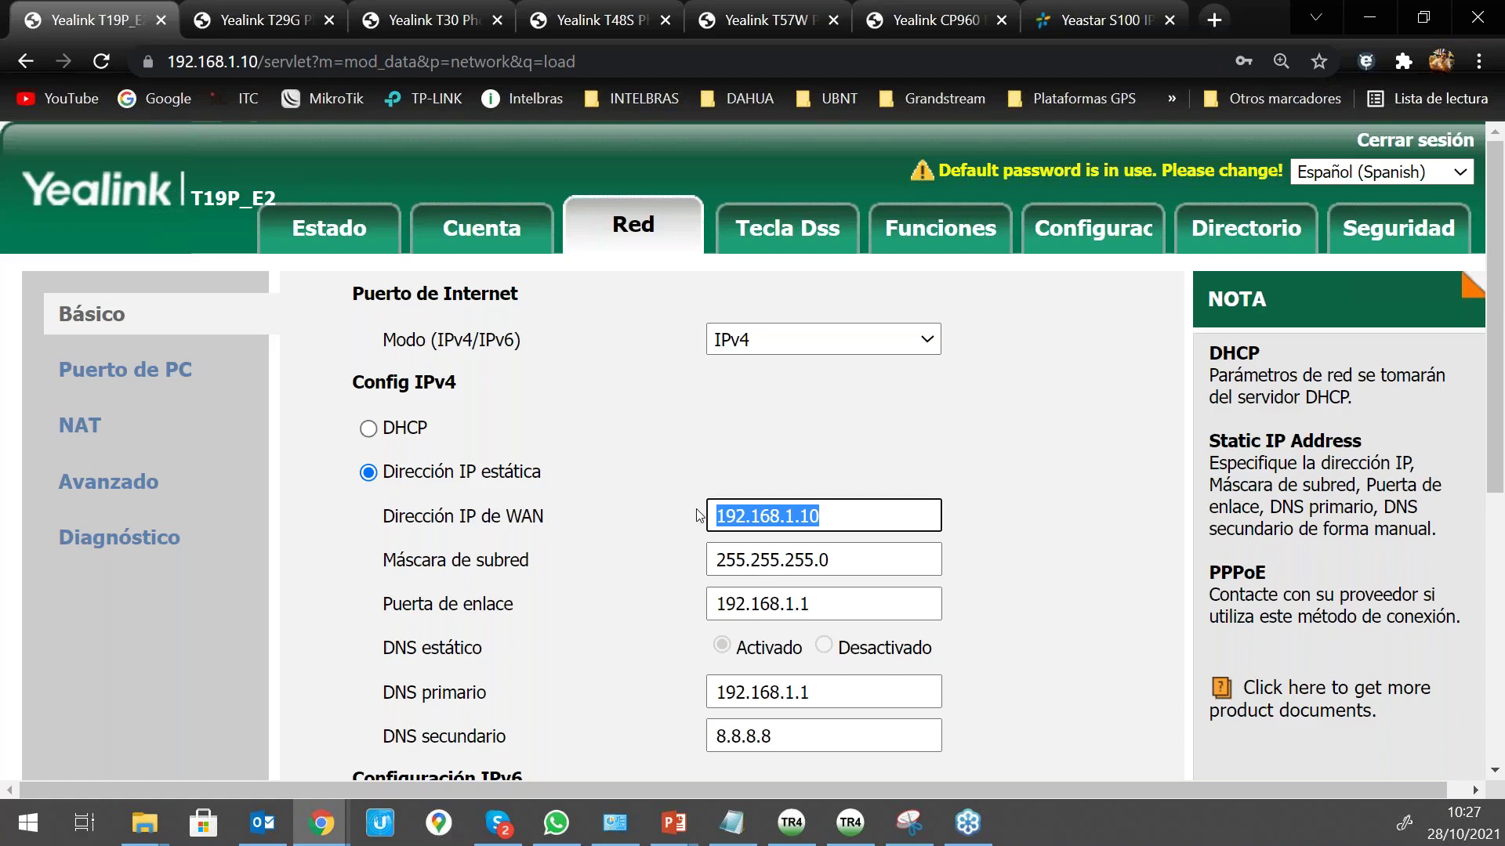
click(49, 827)
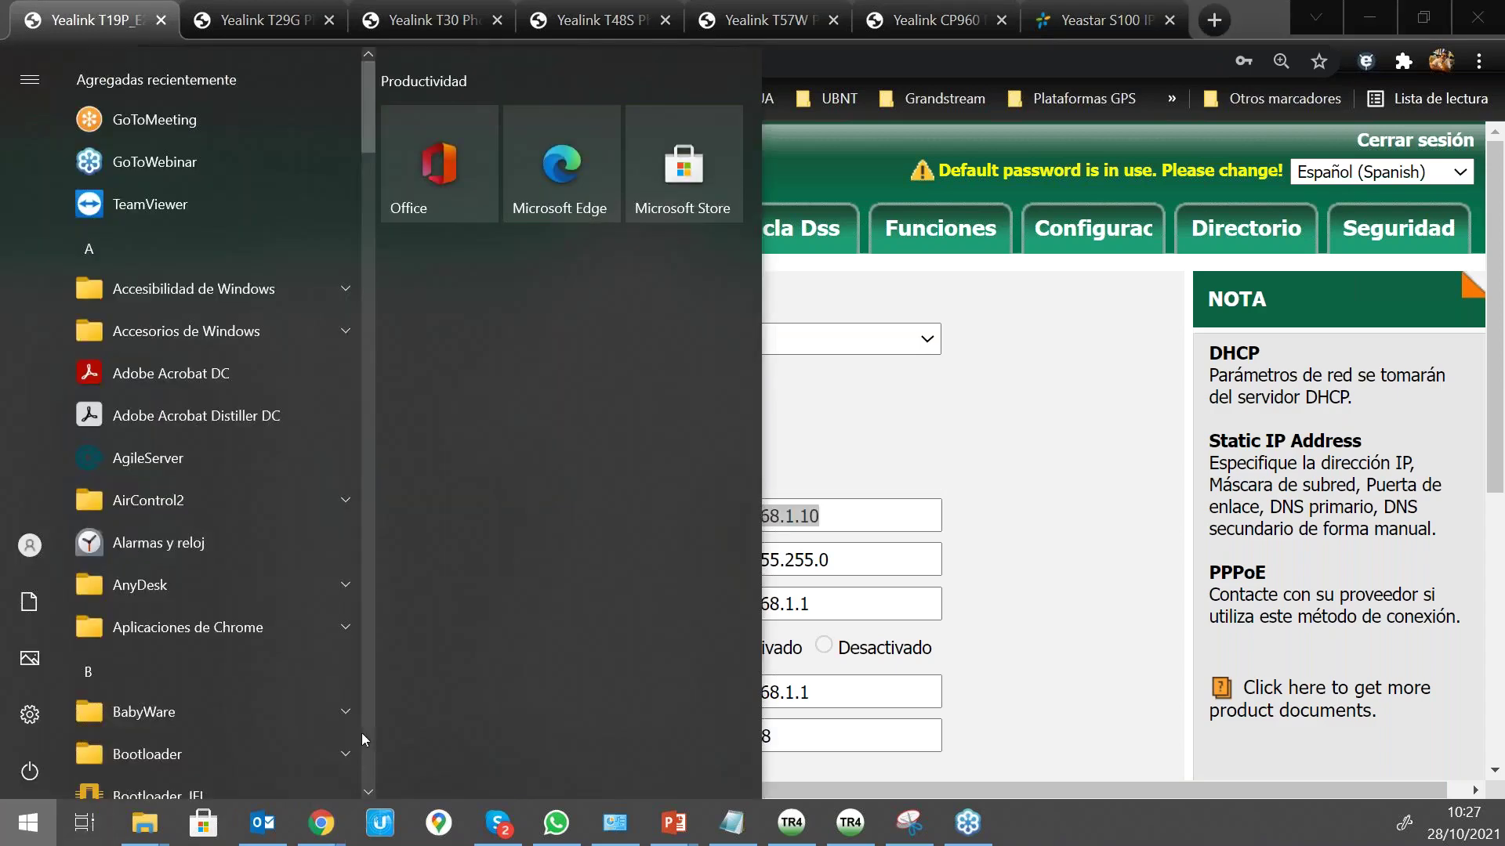
text(cmd)
key(Return)
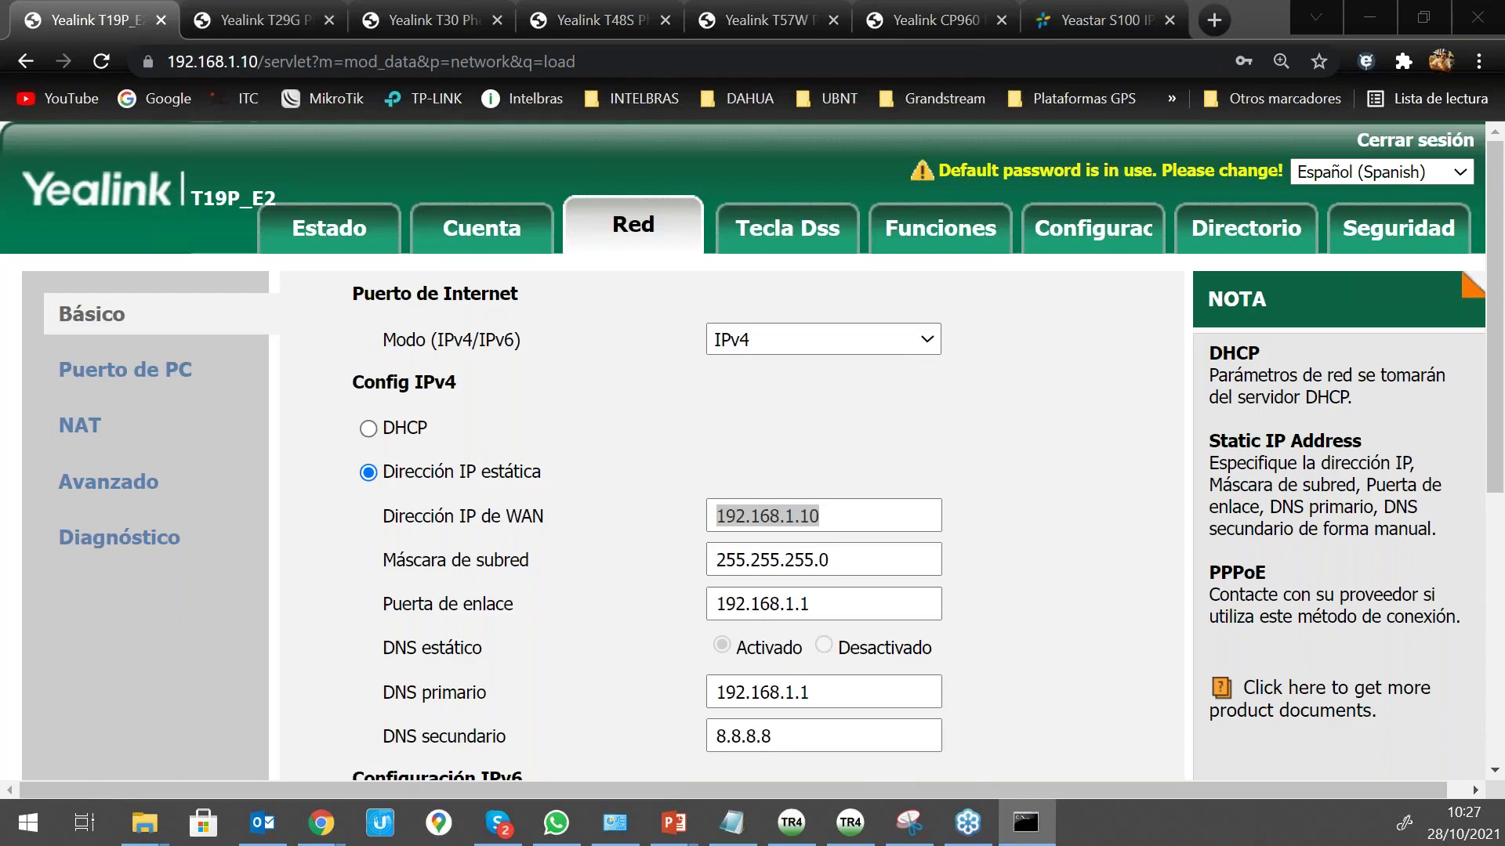
drag(788, 91, 1093, 130)
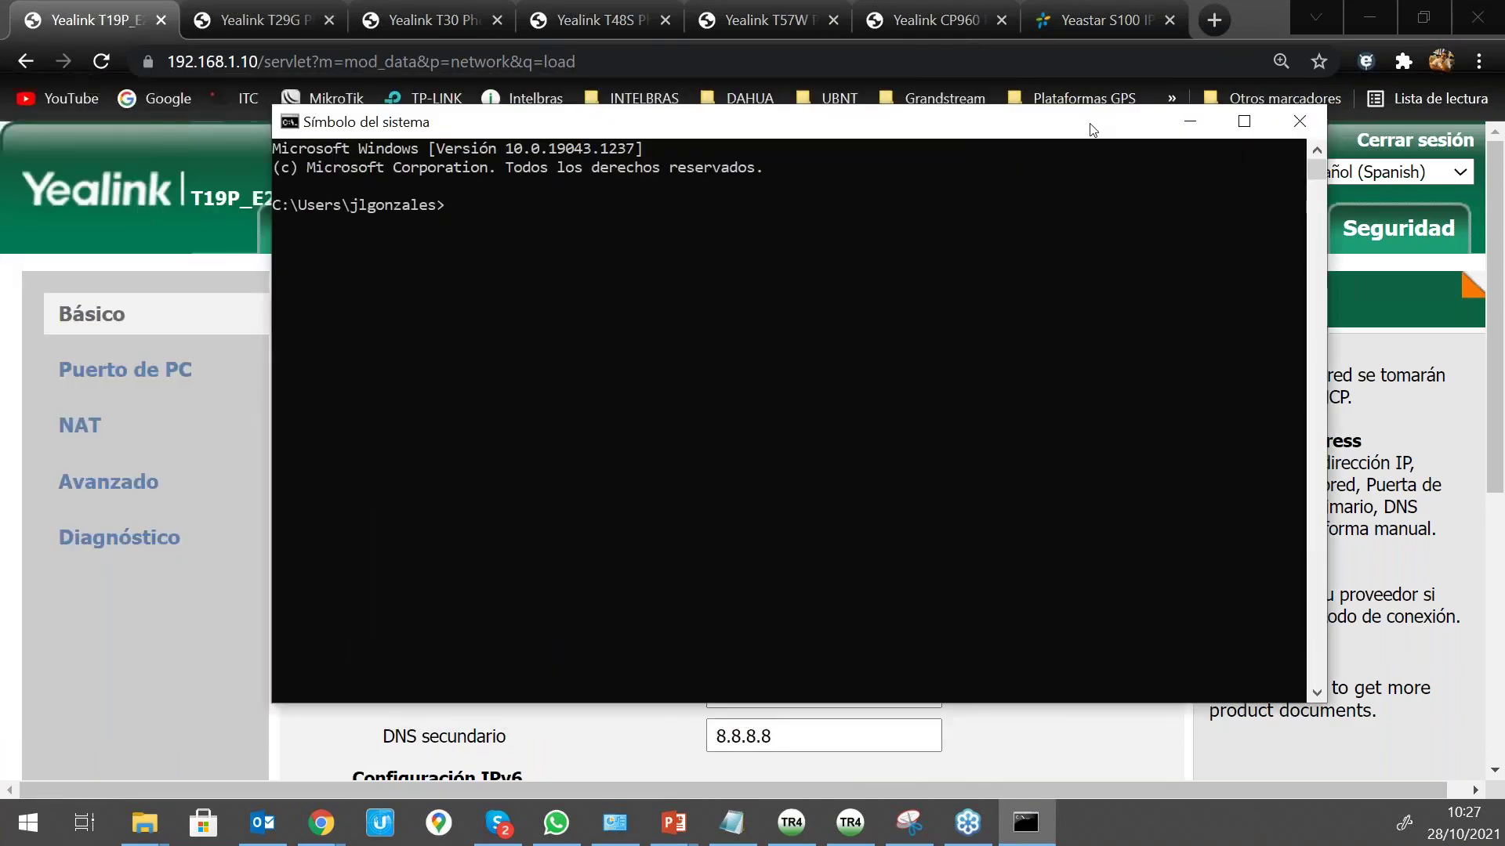
text(ipconfig)
key(Return)
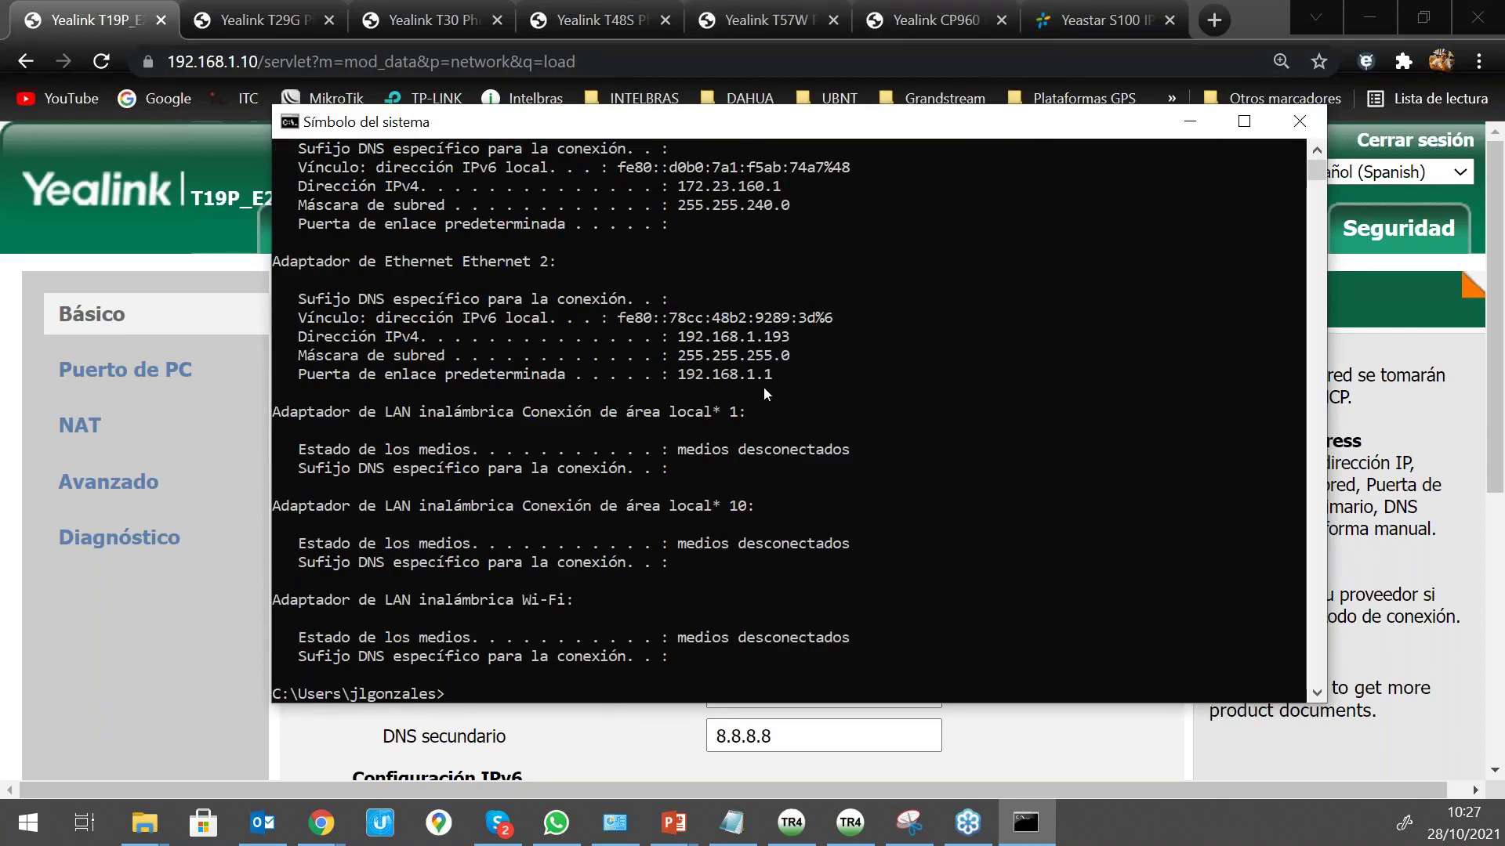
click(1293, 125)
click(838, 517)
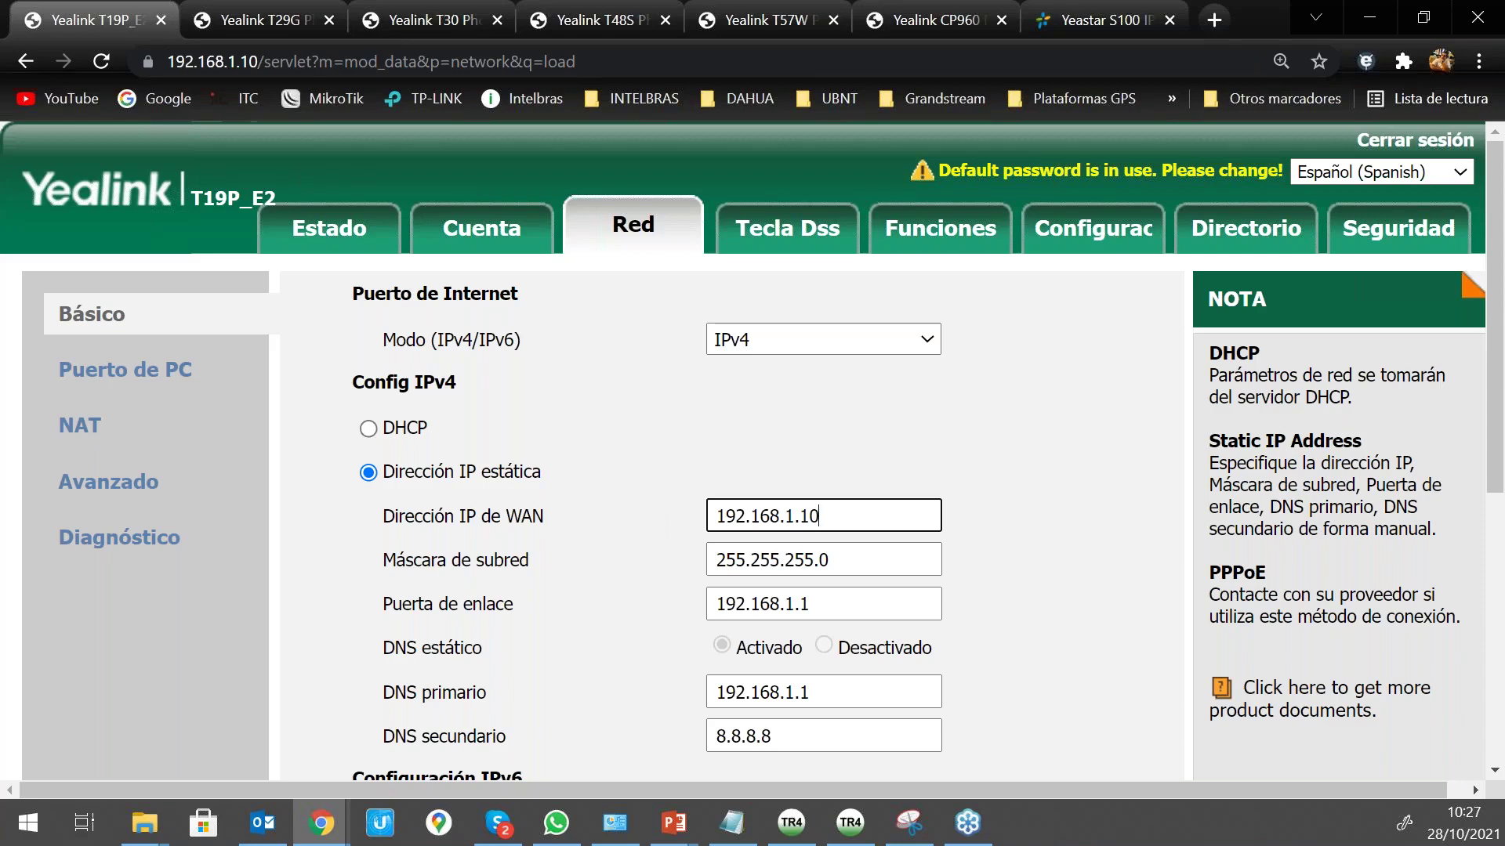
Step: Highlight the WAN IP 192.168.1.10, subnet mask 255.255.255.0 and gateway 192.168.1.1
drag(850, 515, 662, 499)
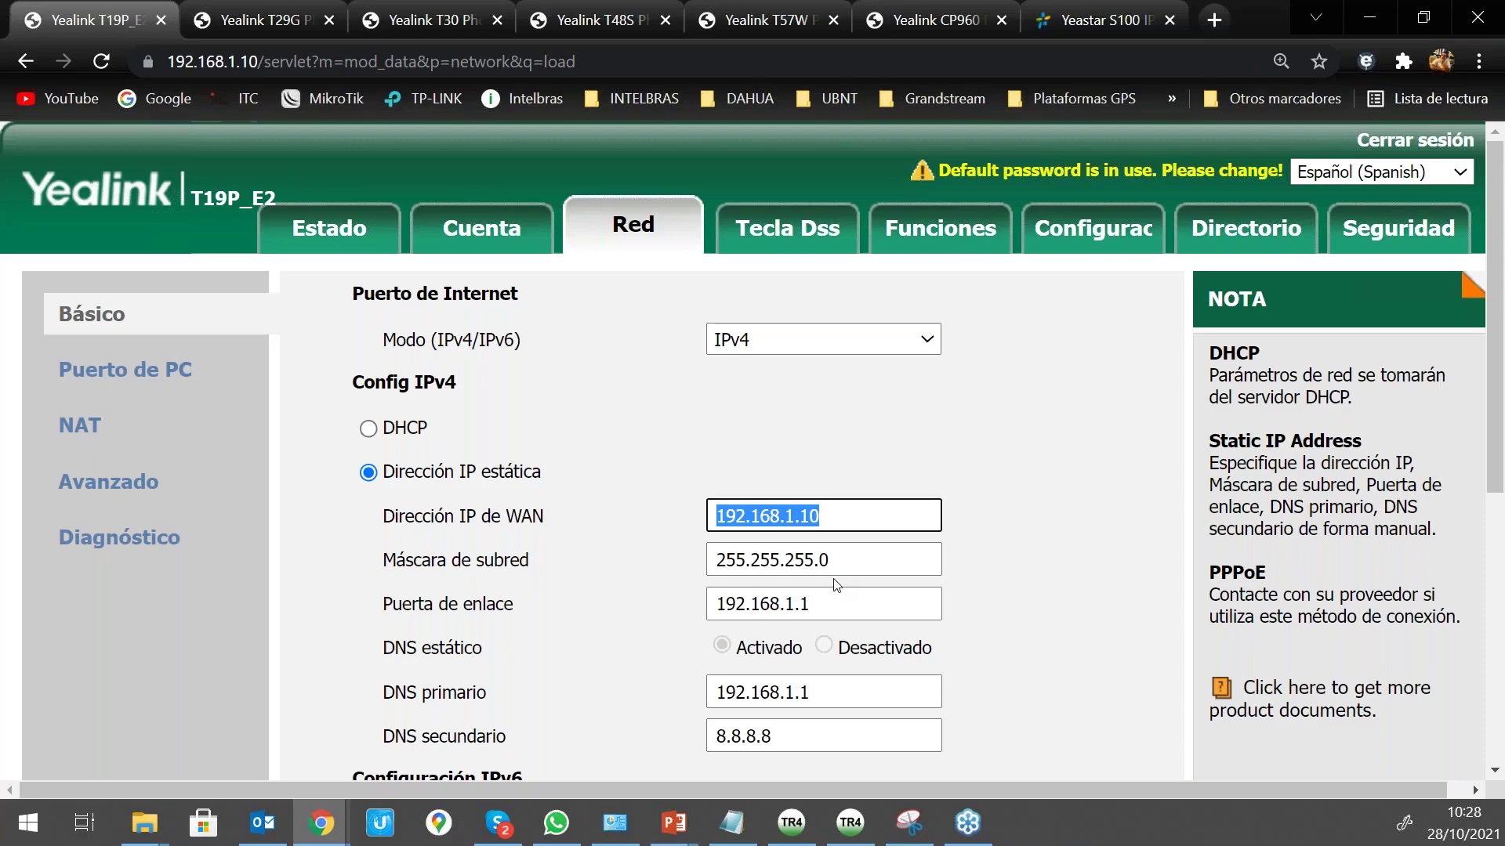
click(834, 521)
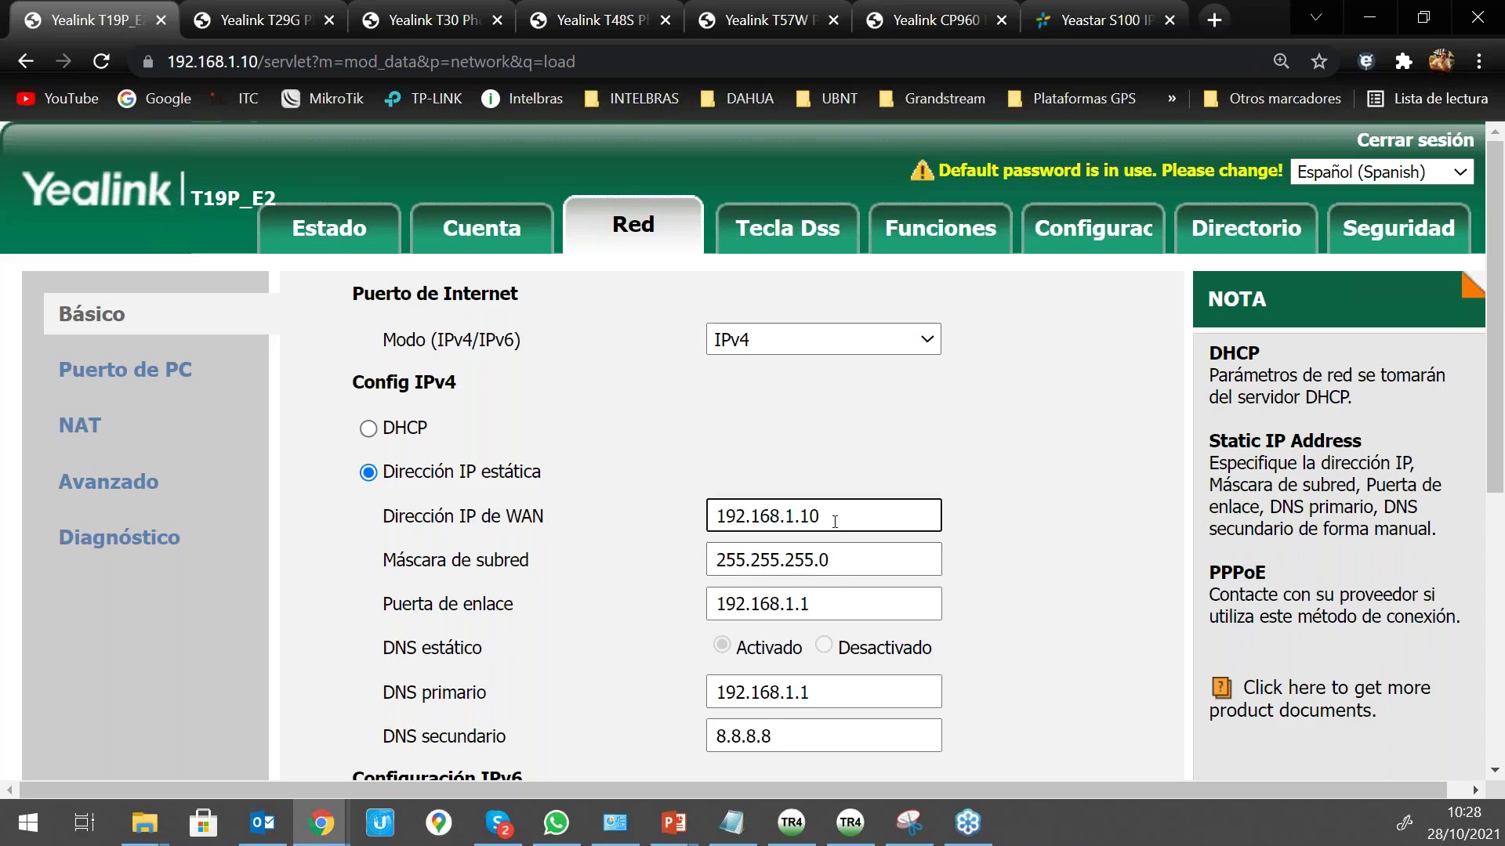
drag(836, 519, 683, 544)
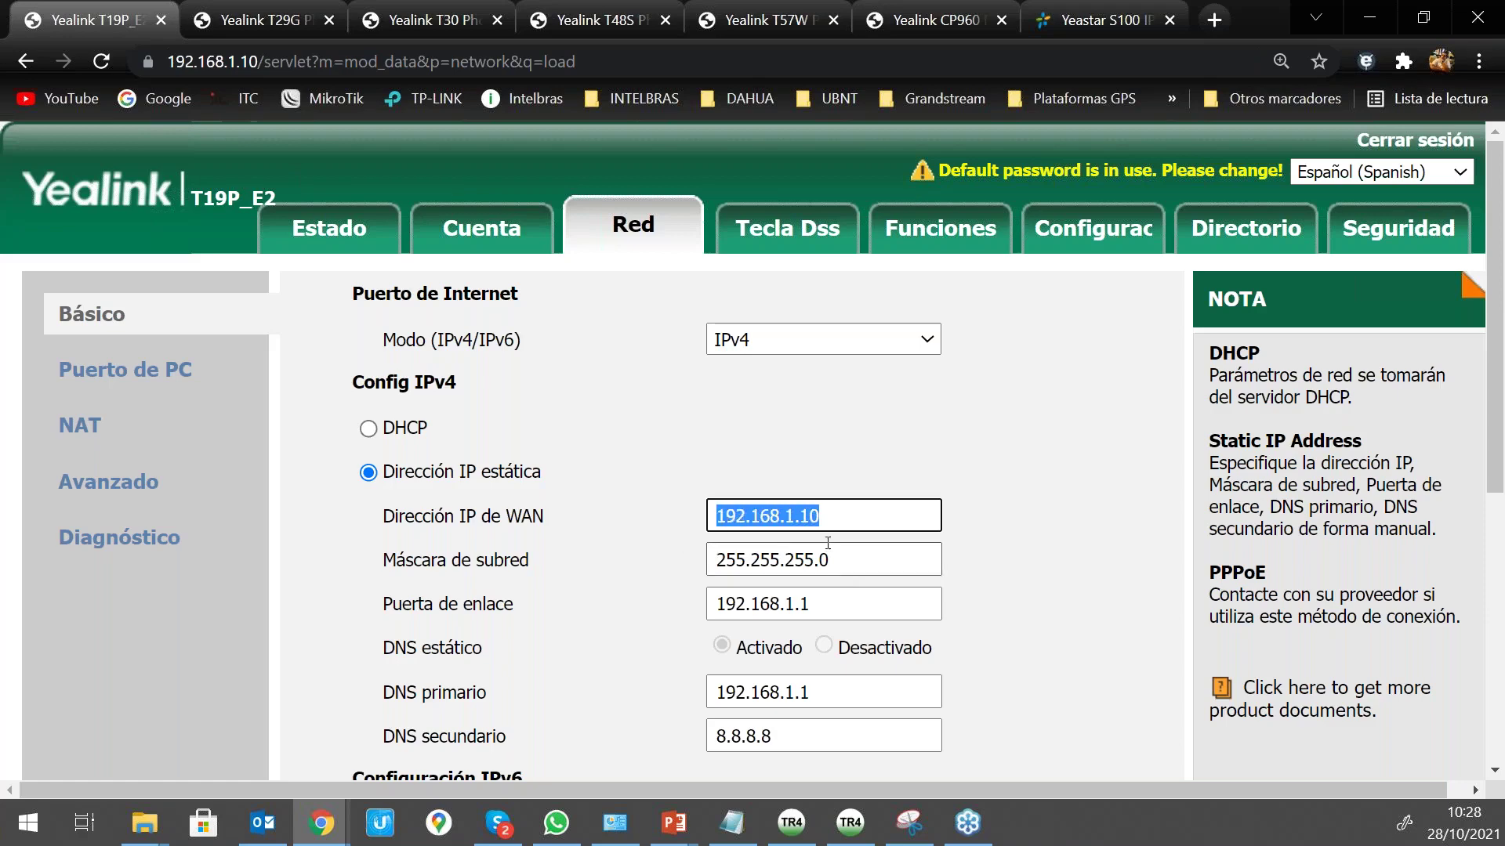
click(869, 554)
drag(869, 554, 712, 569)
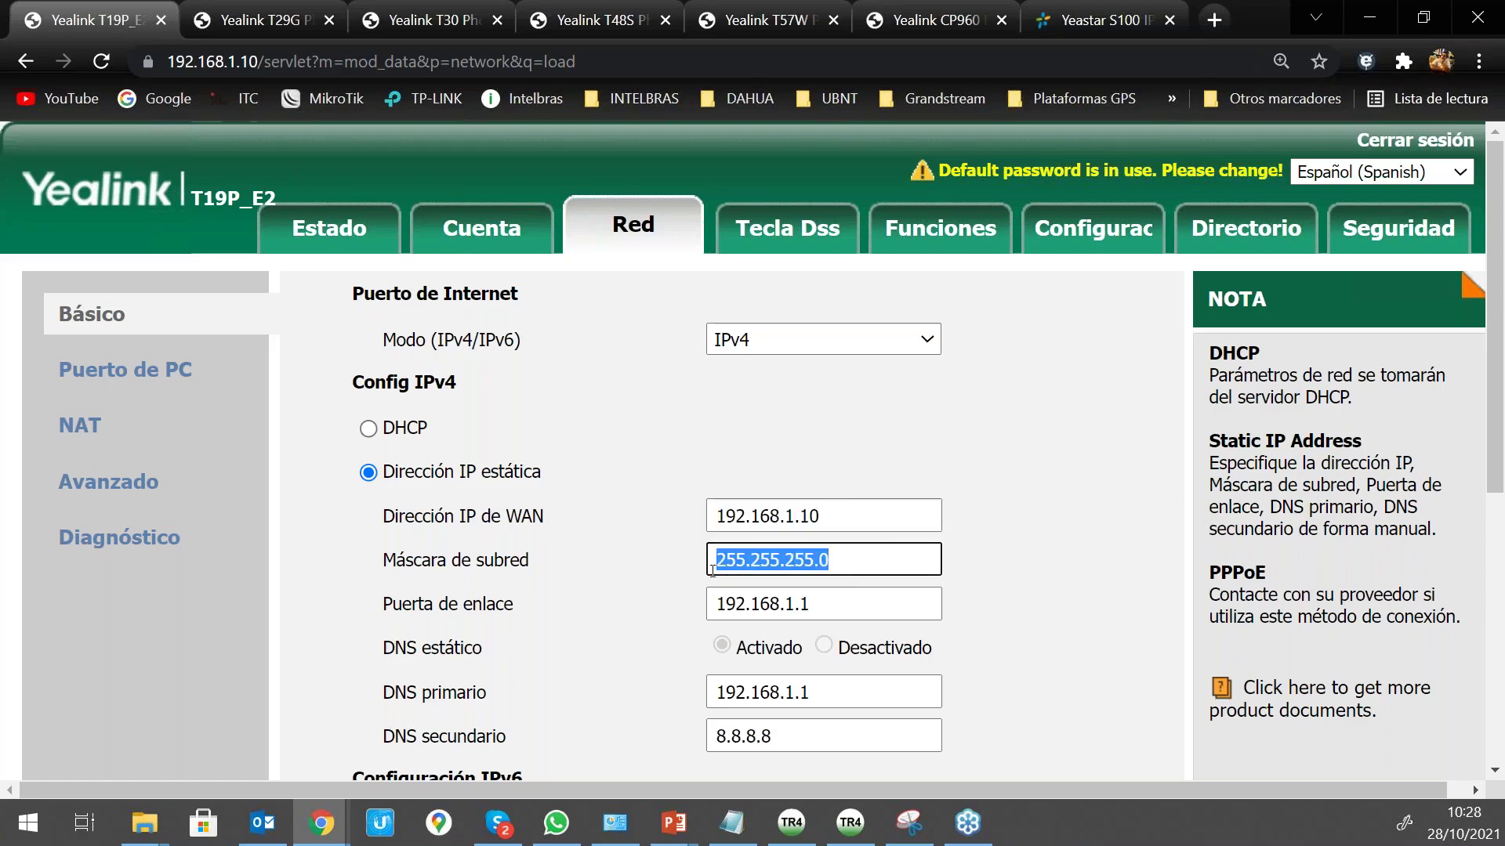
click(827, 516)
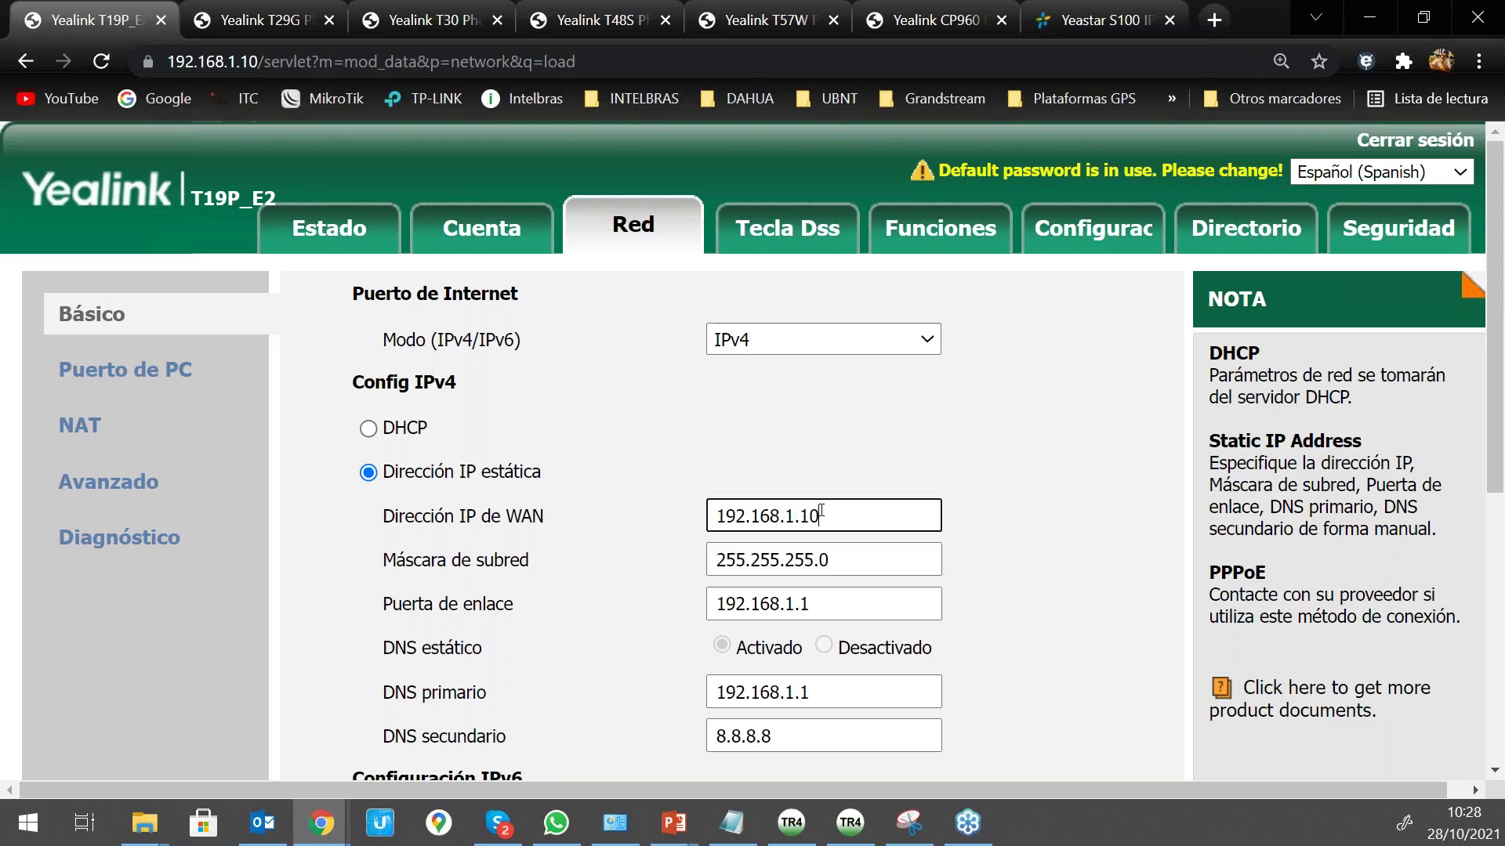
drag(828, 516, 711, 524)
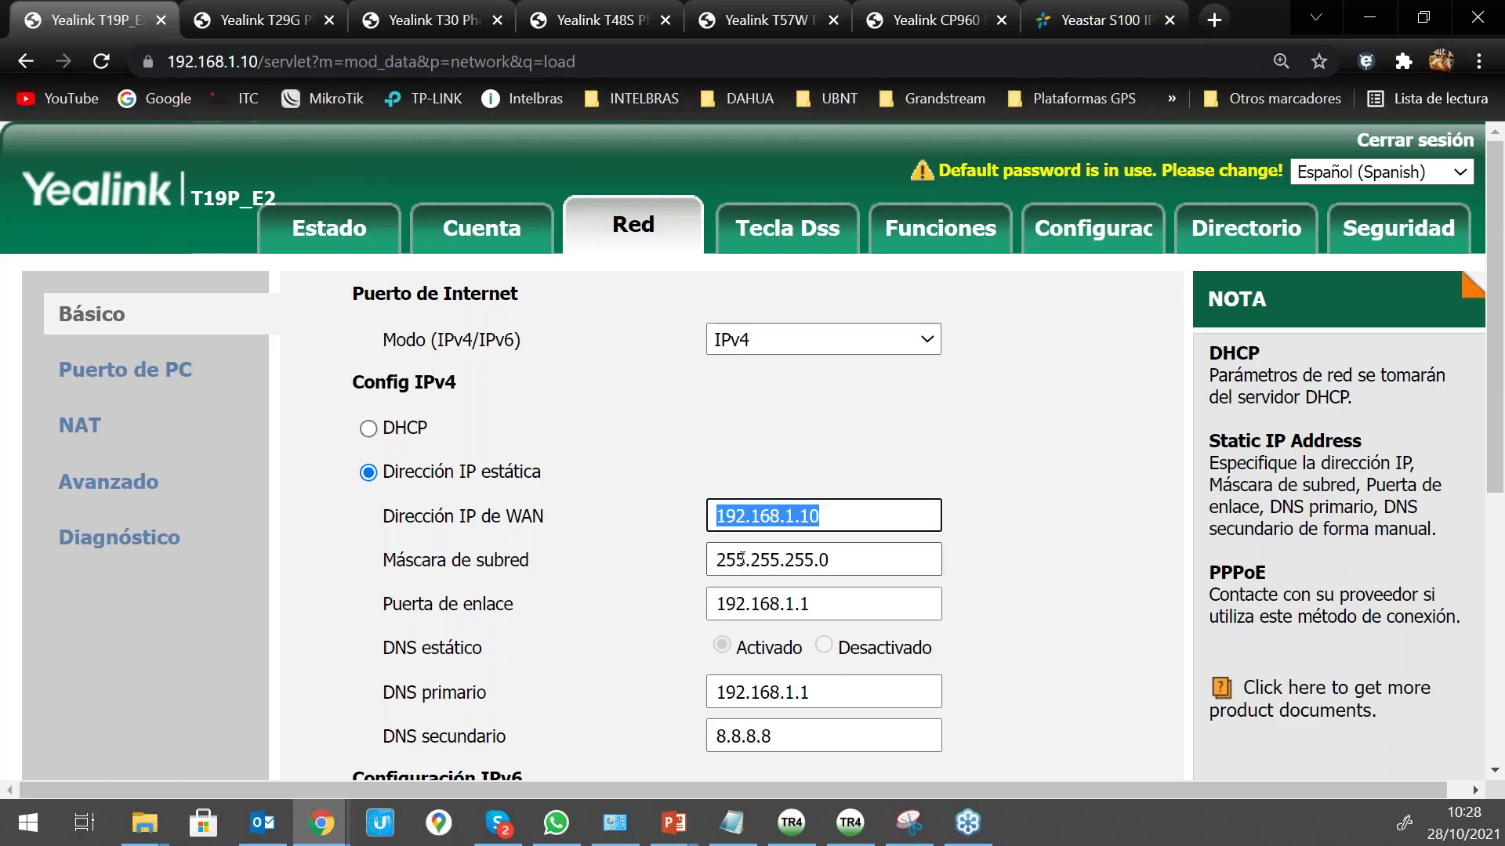
drag(837, 564, 714, 577)
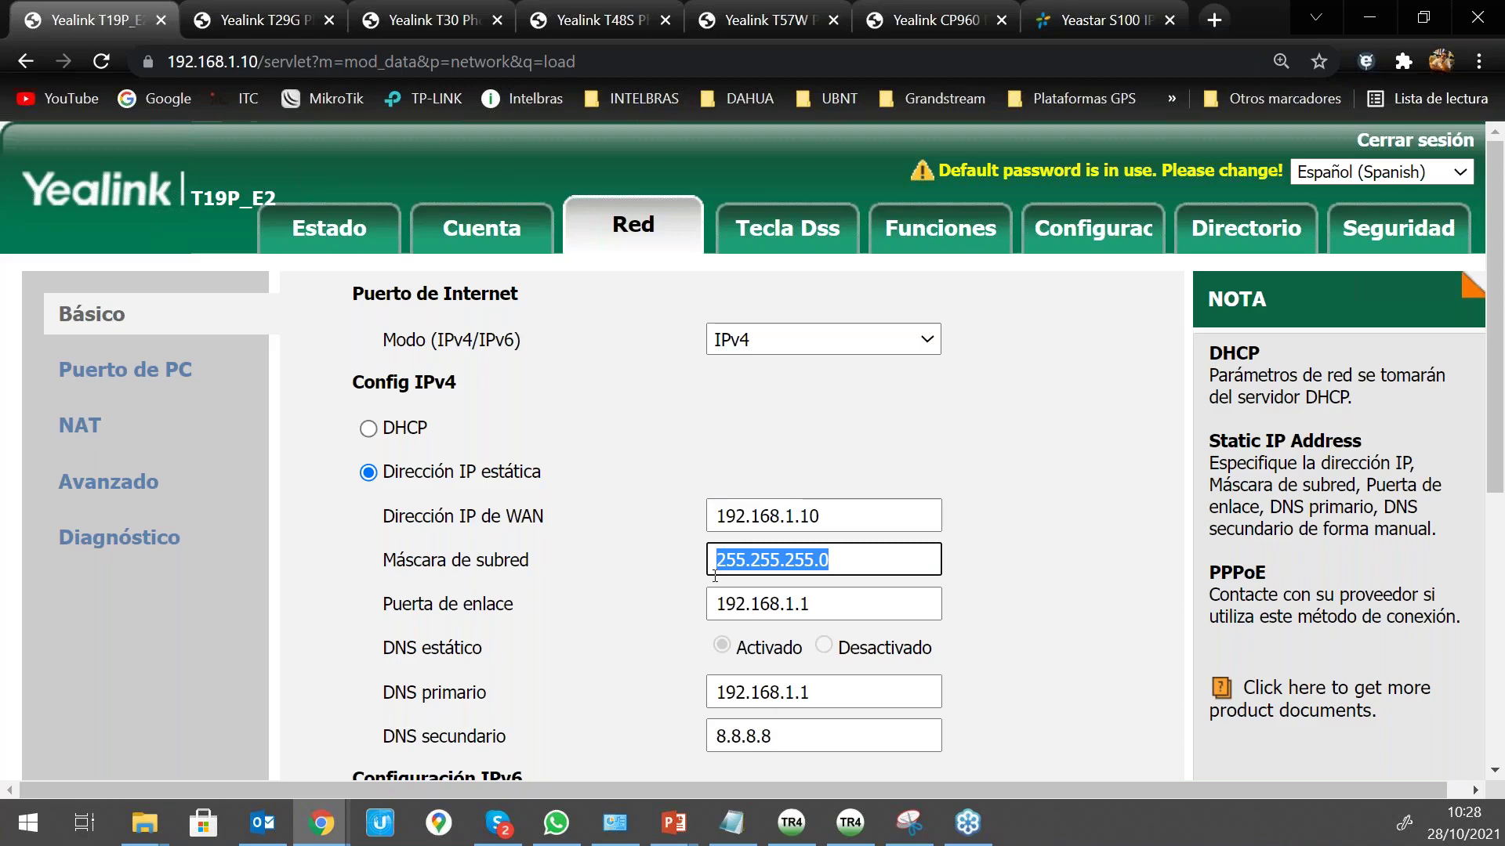
drag(812, 605, 689, 602)
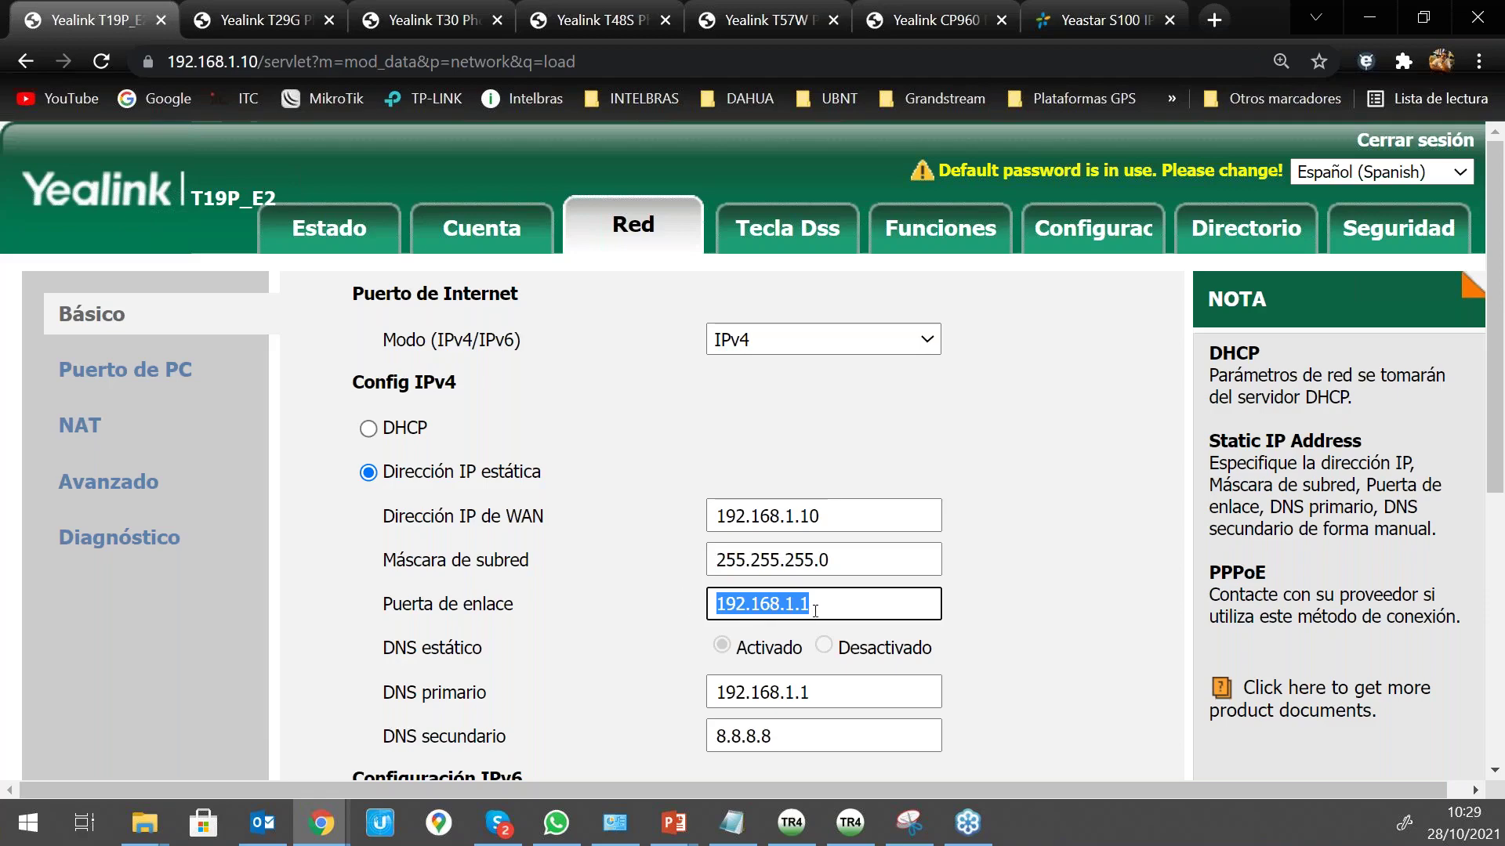
Step: Highlight the primary DNS 192.168.1.1 and secondary DNS 8.8.8.8
click(817, 696)
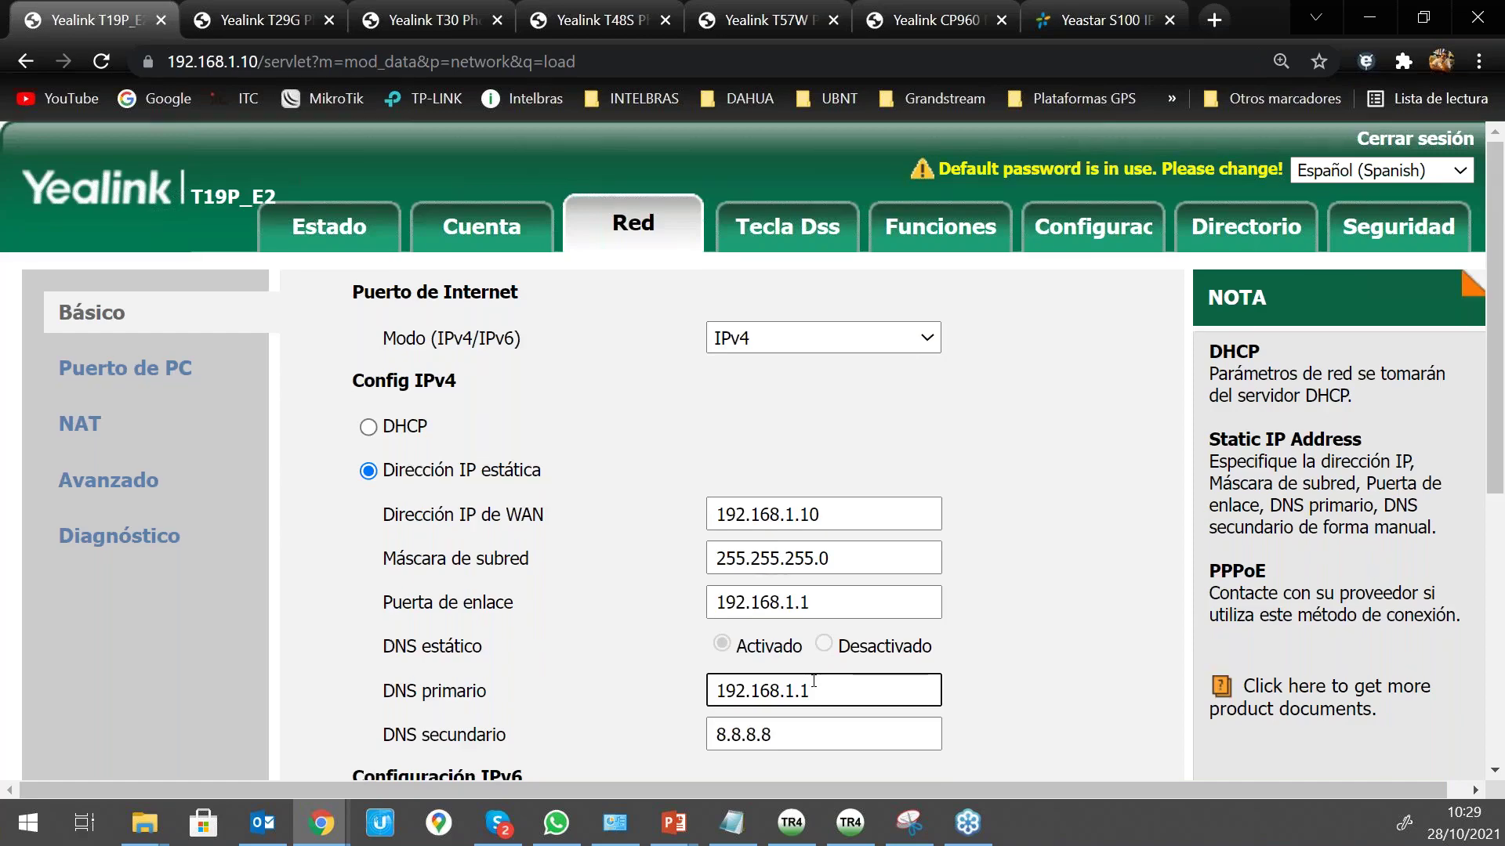
scroll(813, 682, down, 1)
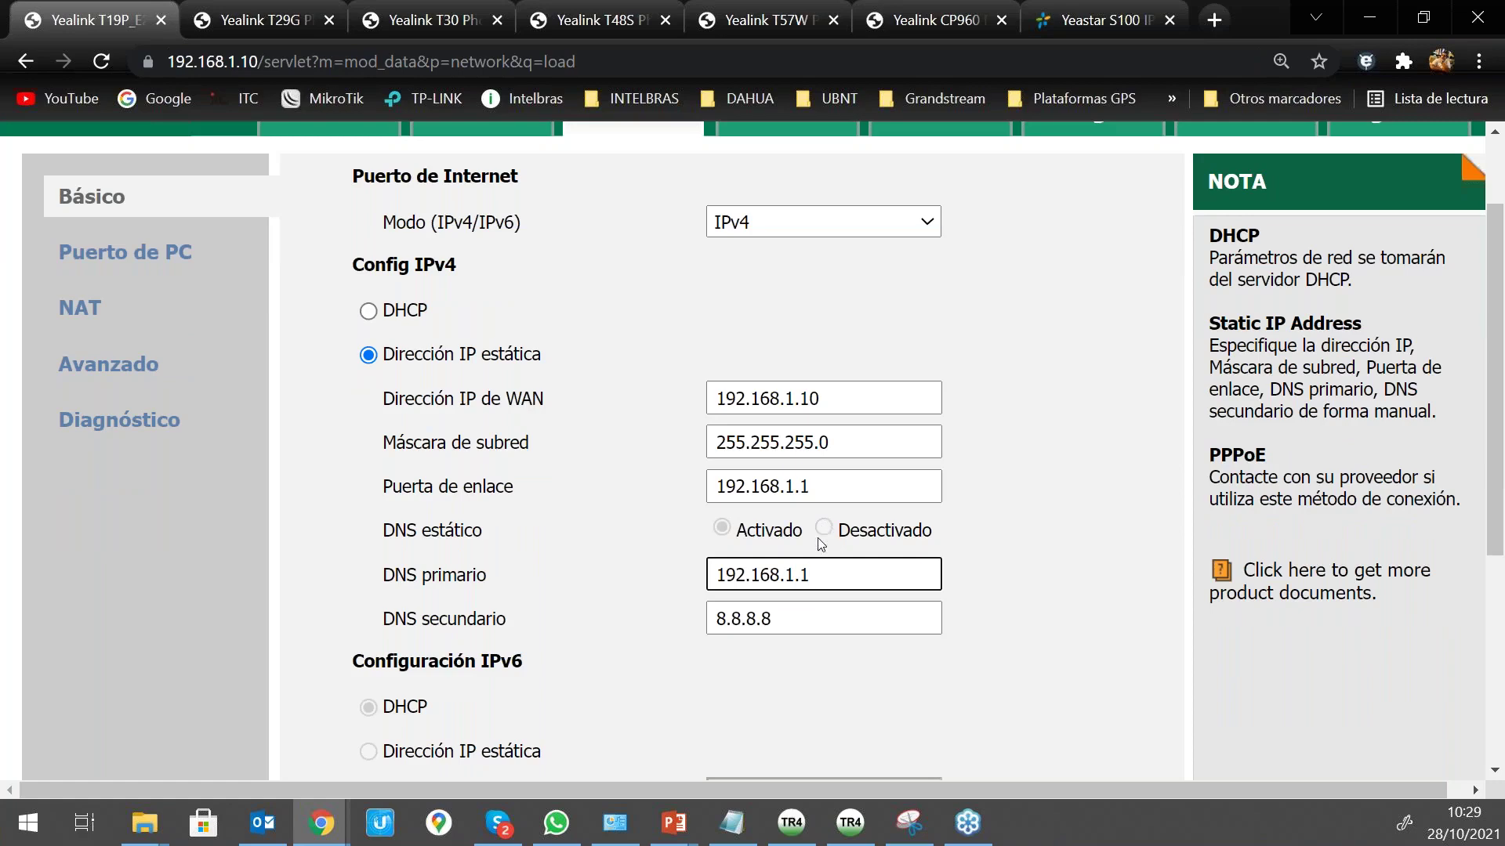
drag(840, 577, 703, 564)
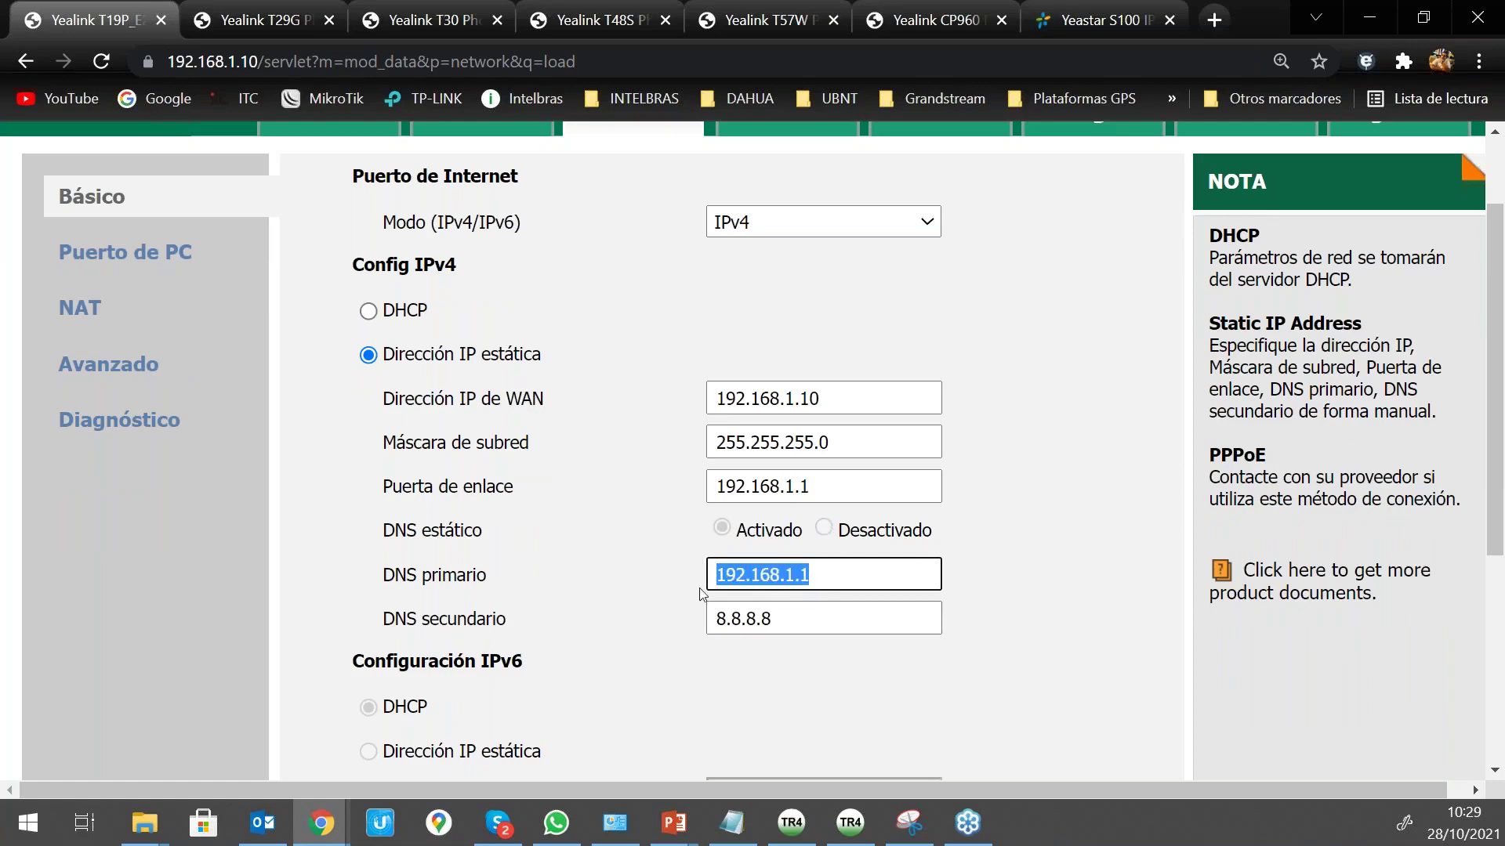
drag(792, 619, 625, 634)
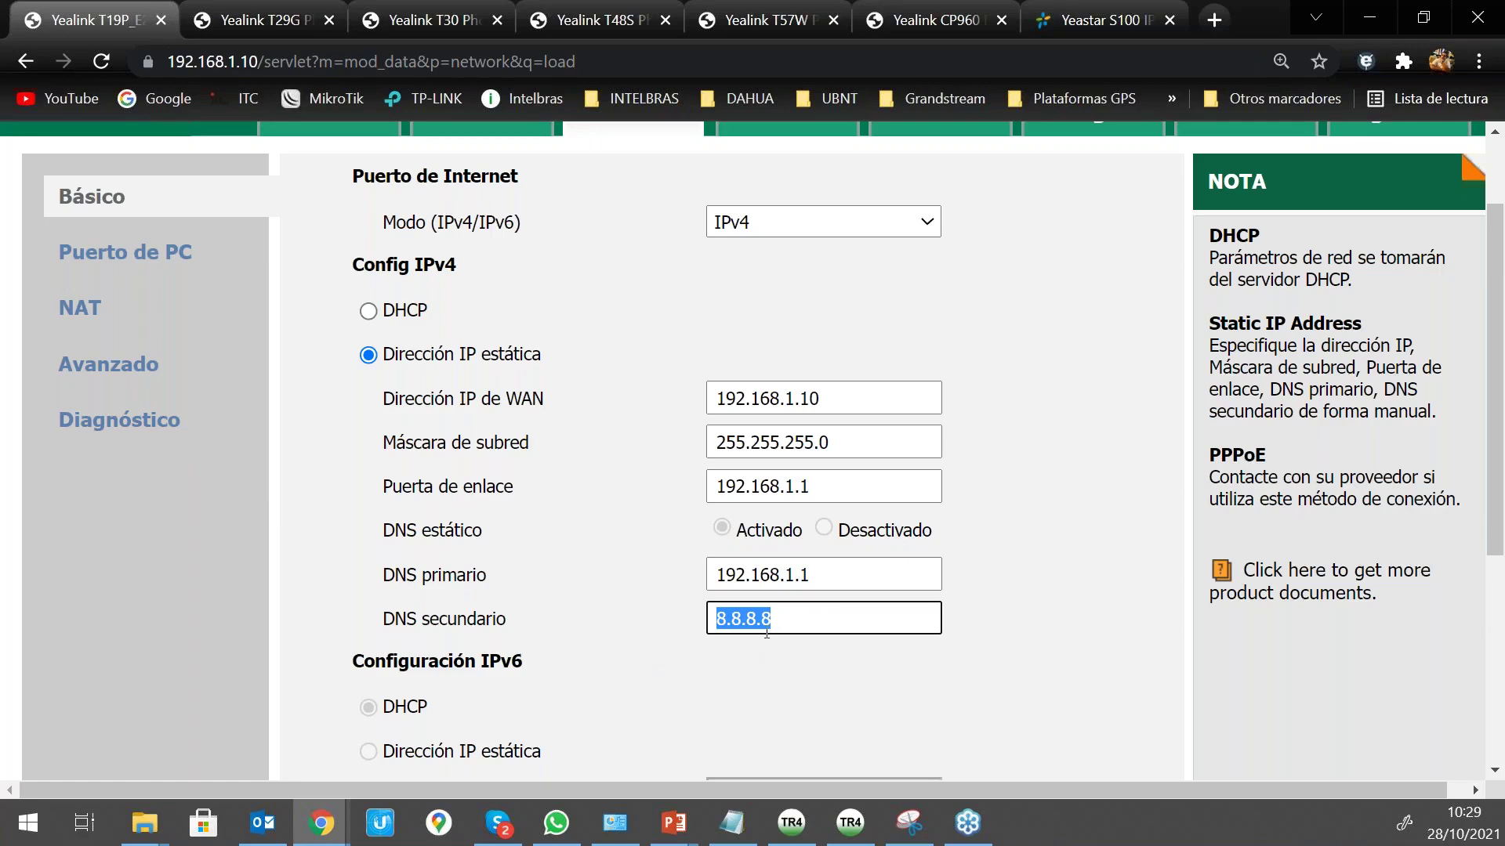
Step: Save the static IPv4 network settings with Confirmar
scroll(729, 698, down, 3)
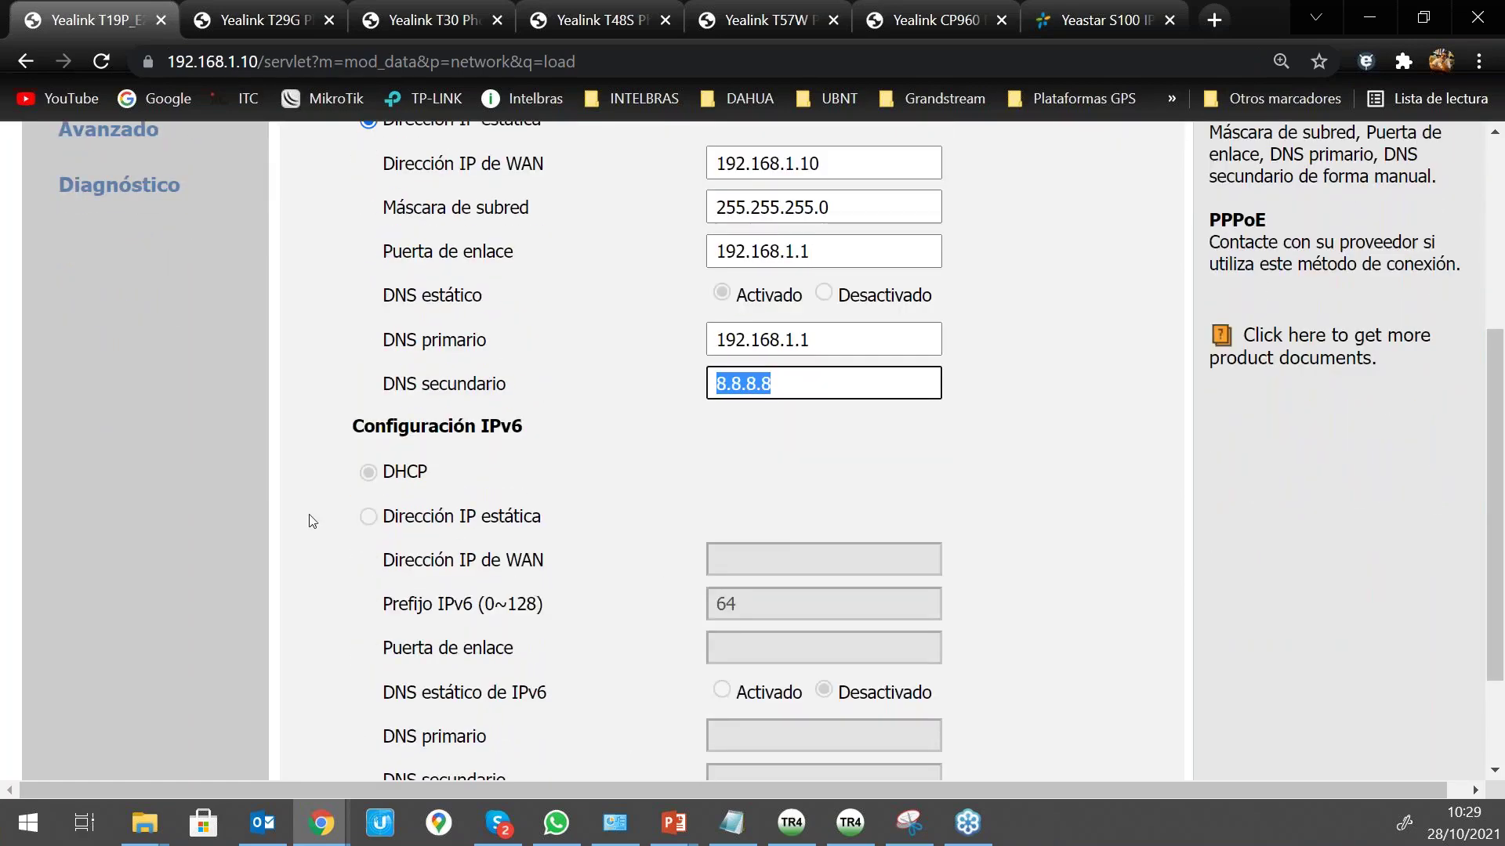
scroll(643, 536, down, 1)
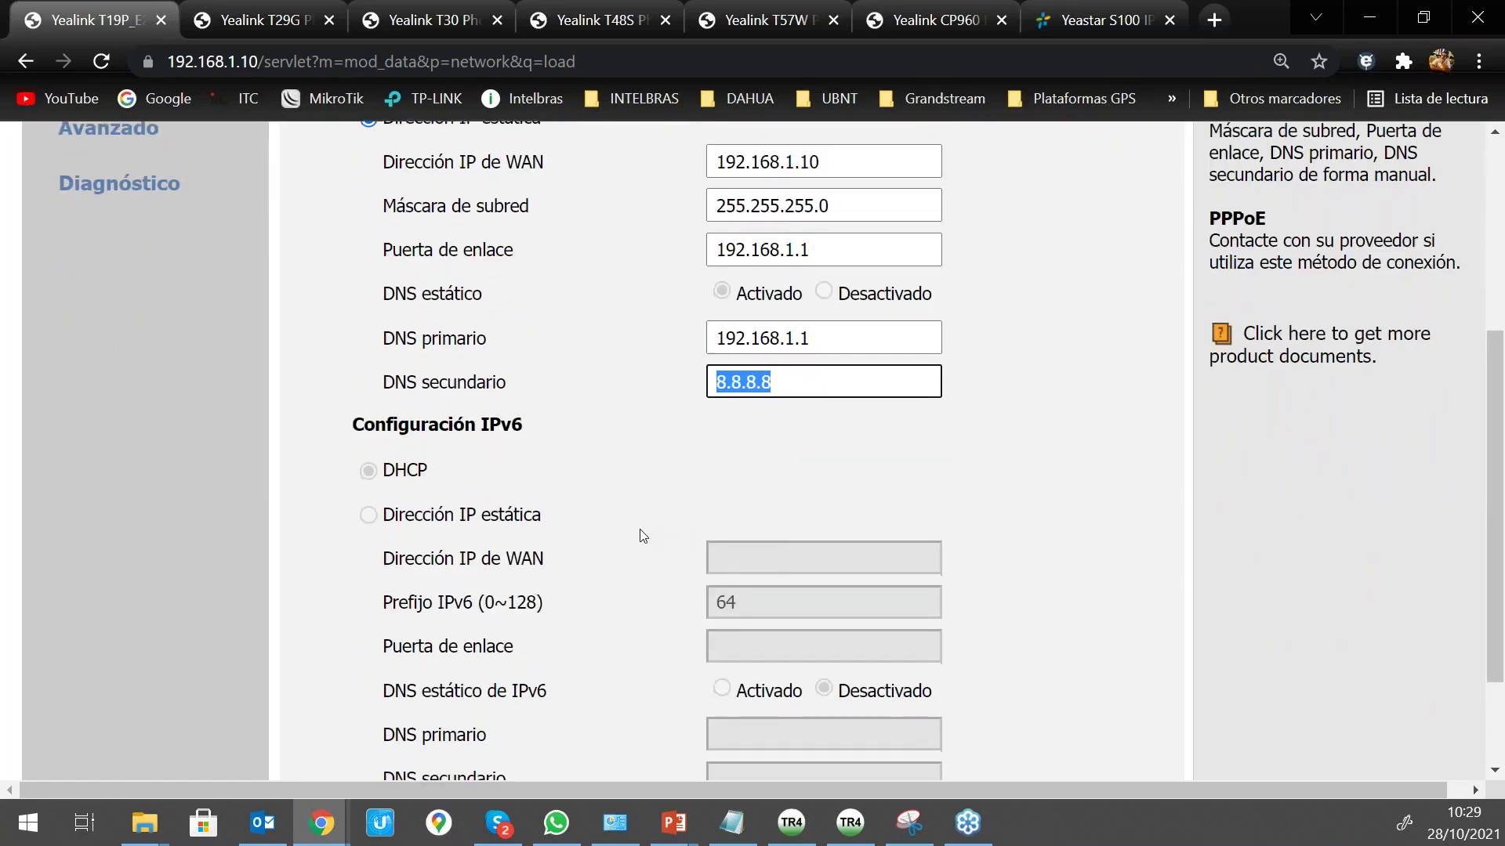
scroll(643, 536, down, 2)
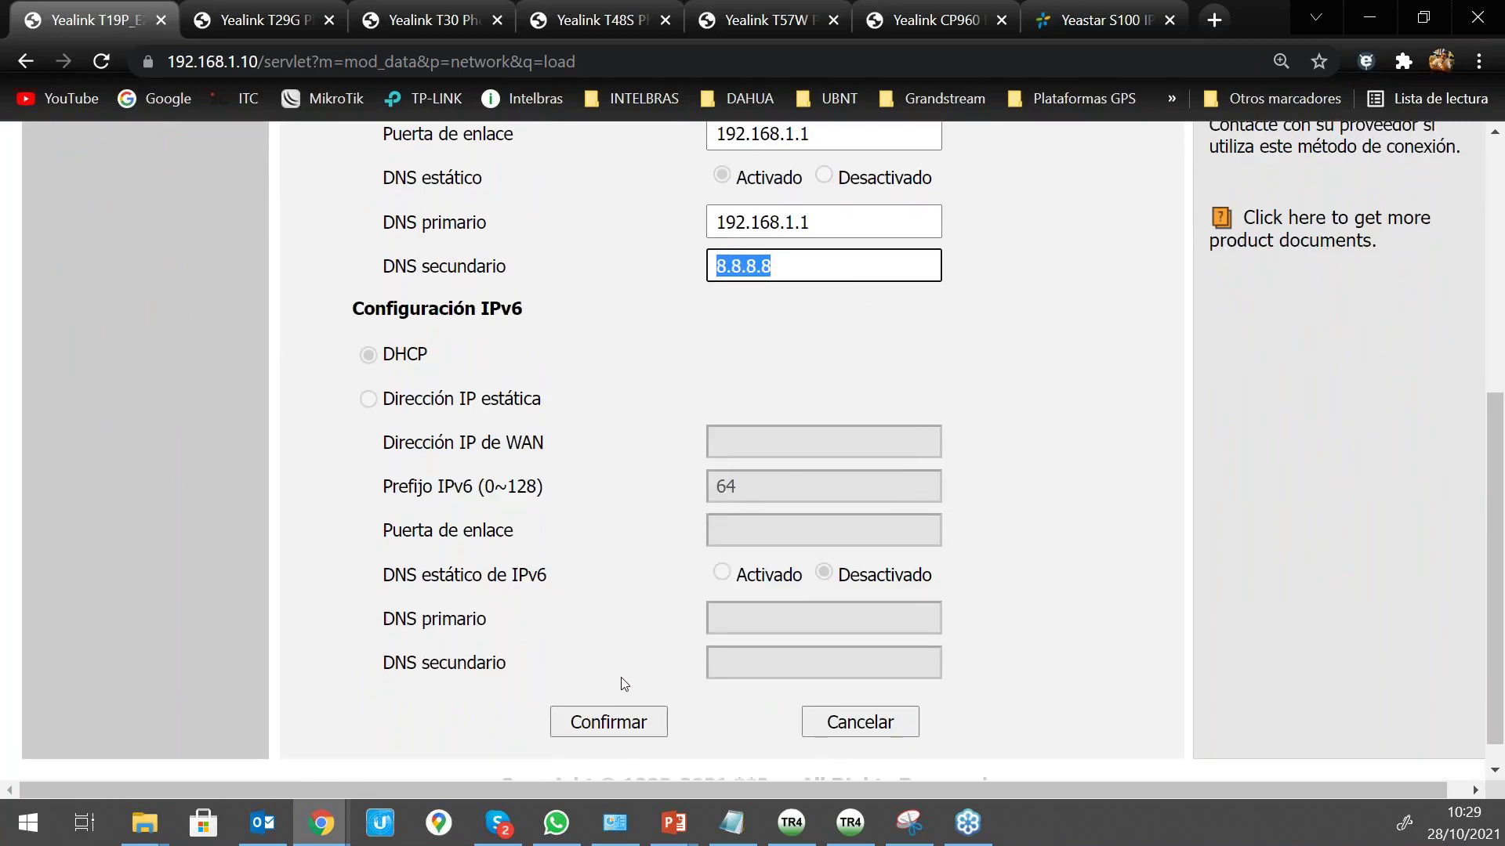
scroll(623, 684, down, 1)
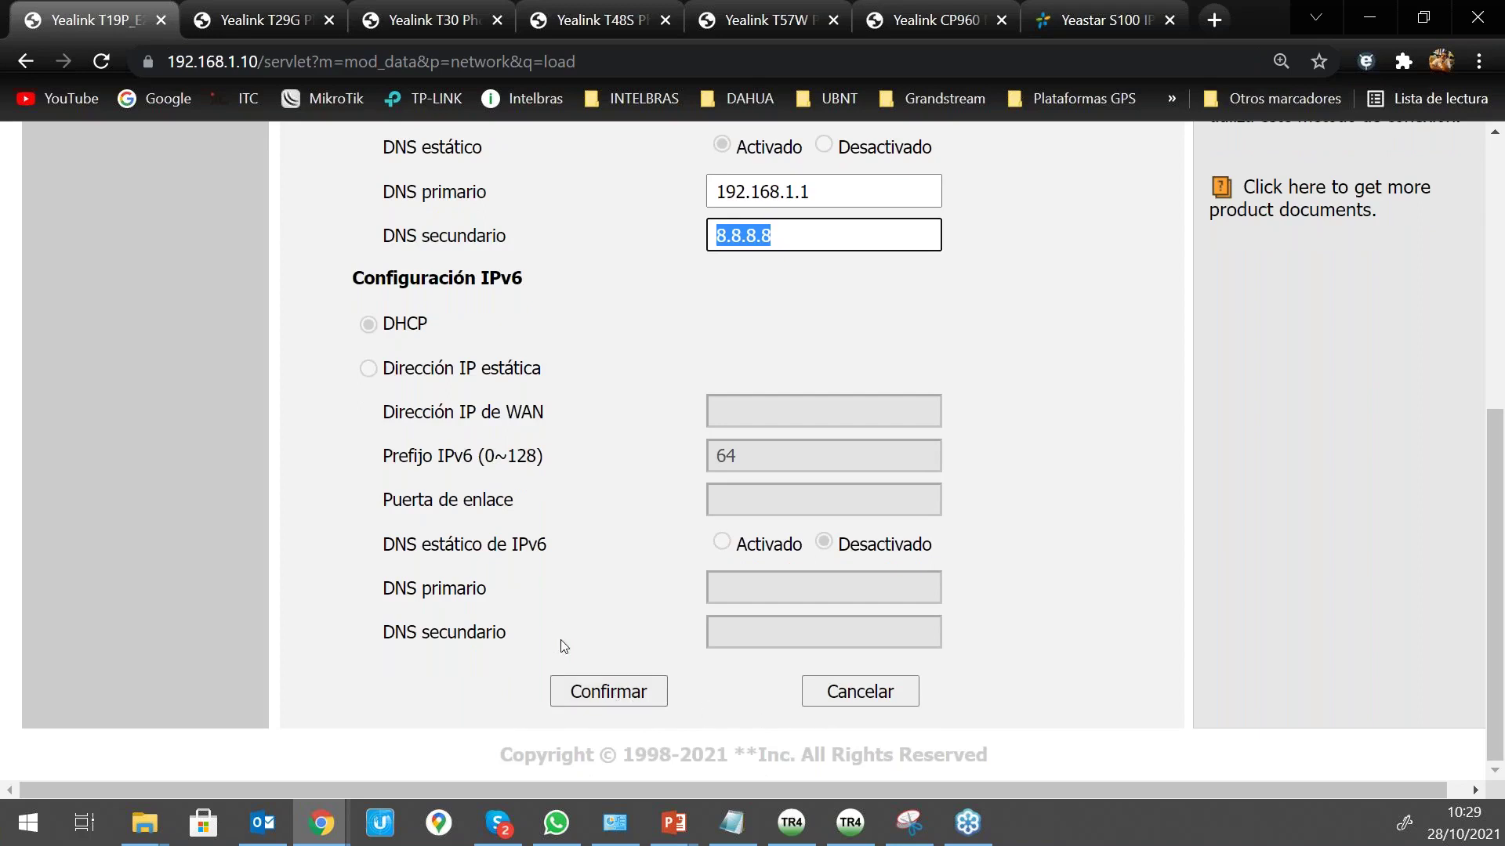
click(643, 693)
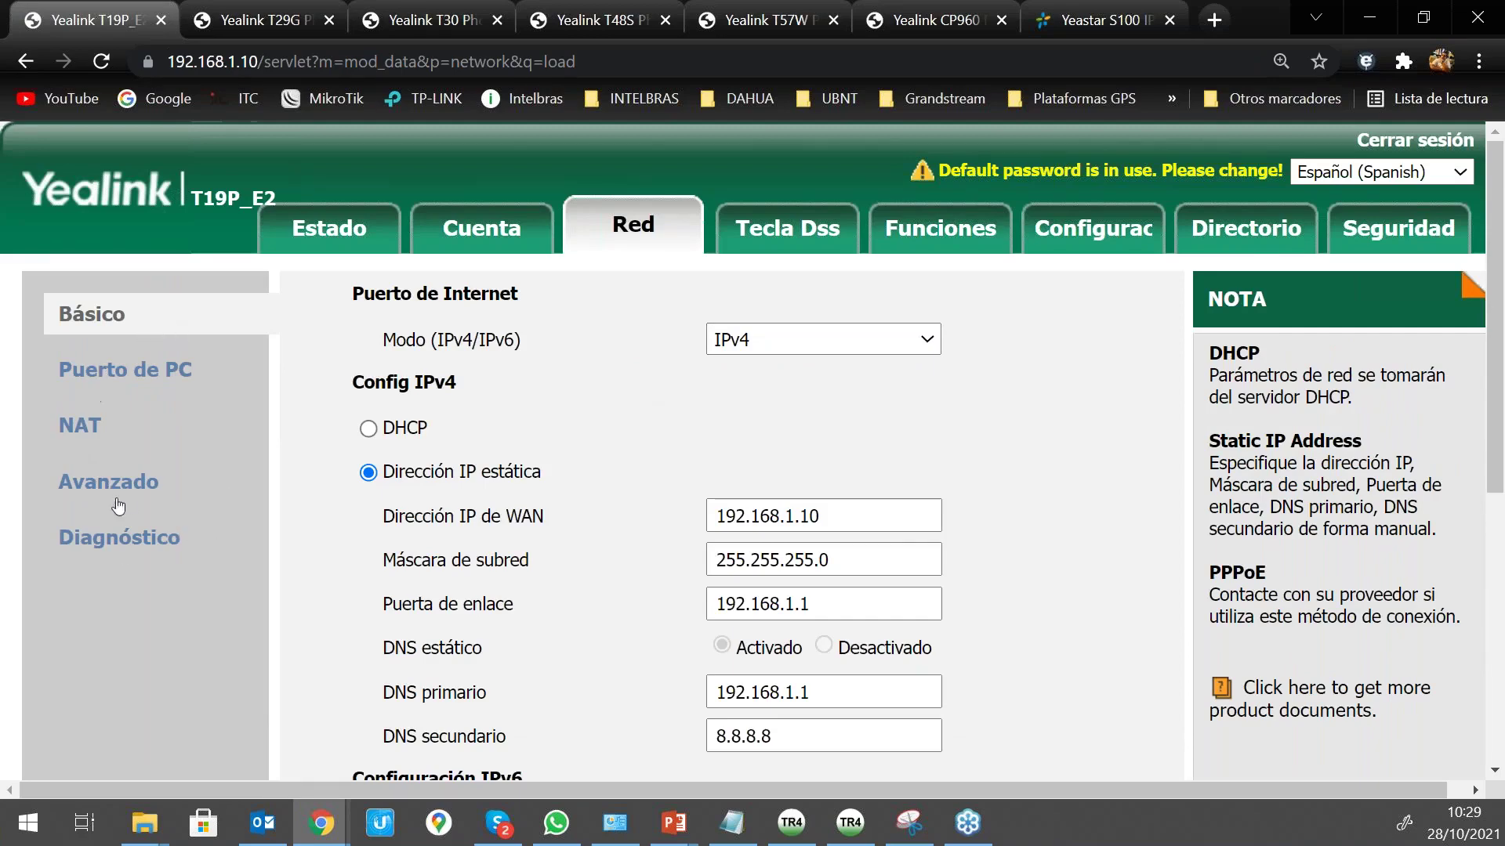
Step: On the Diagnóstico page, set the diagnostic command to Ping instead of Rastreo de ruta
click(121, 543)
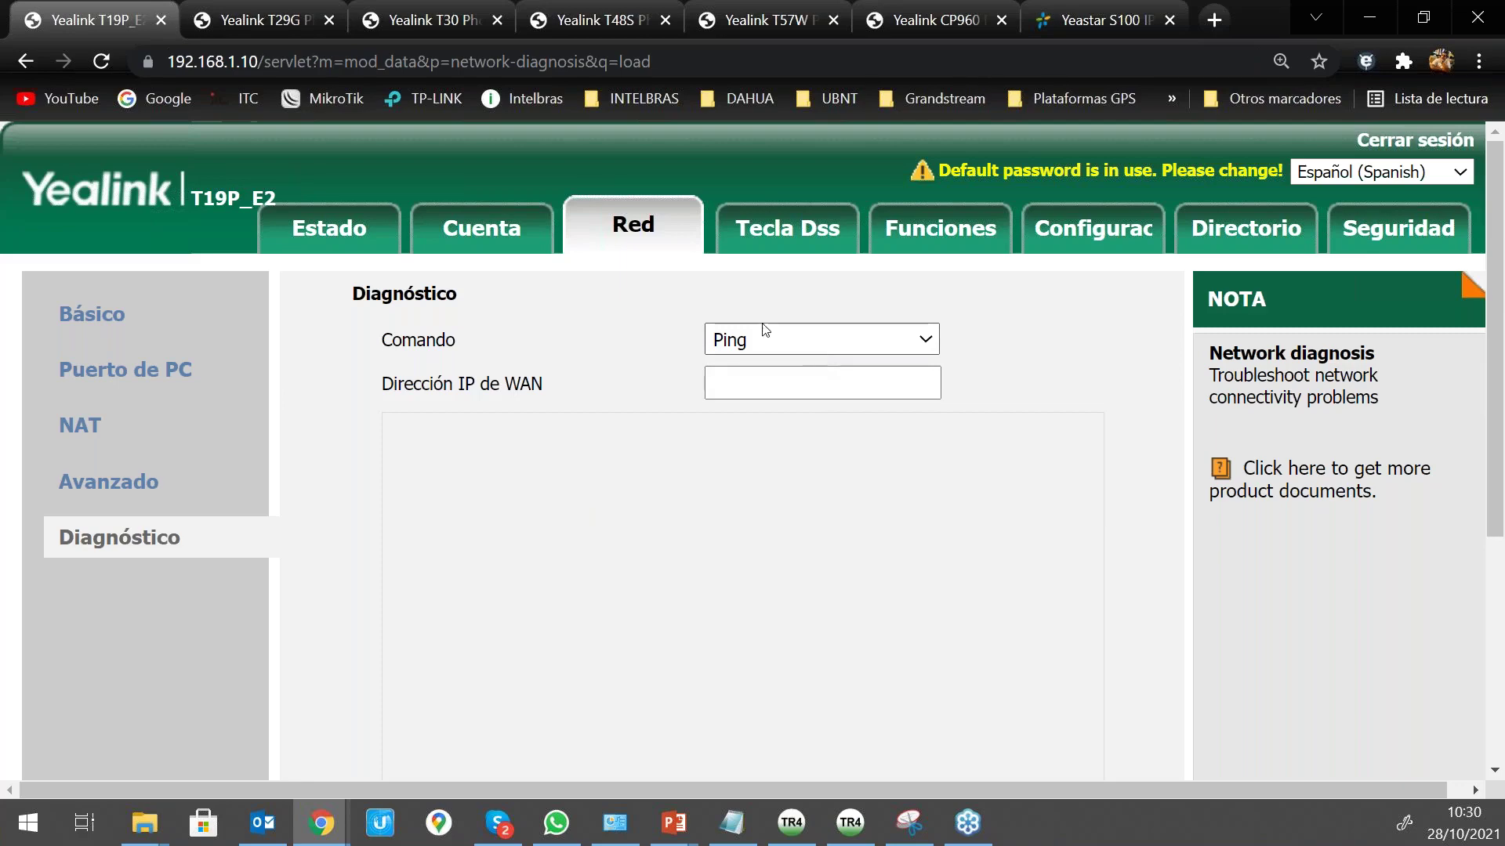
click(786, 341)
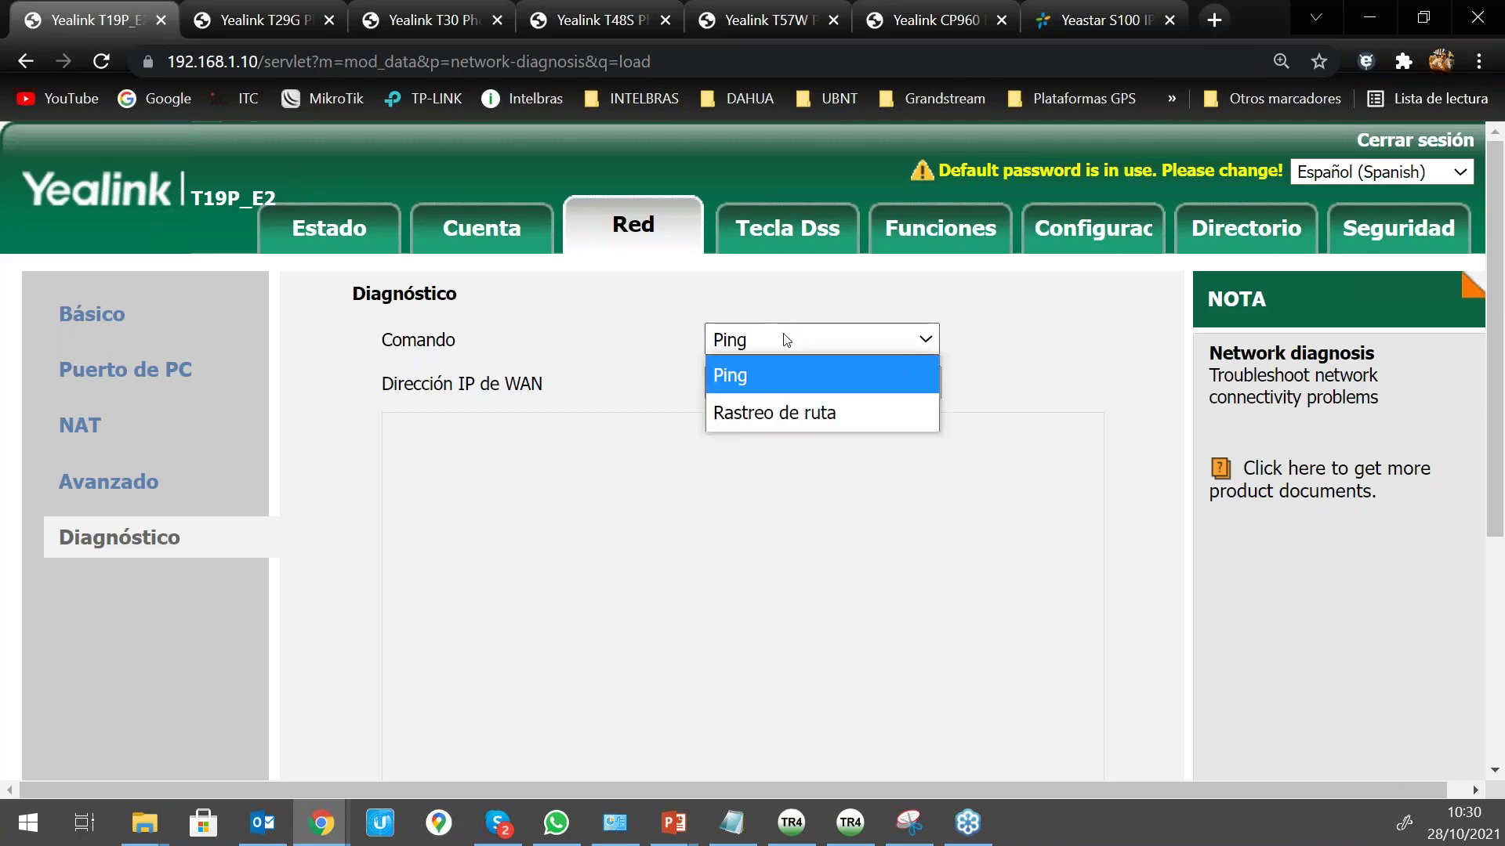
click(788, 409)
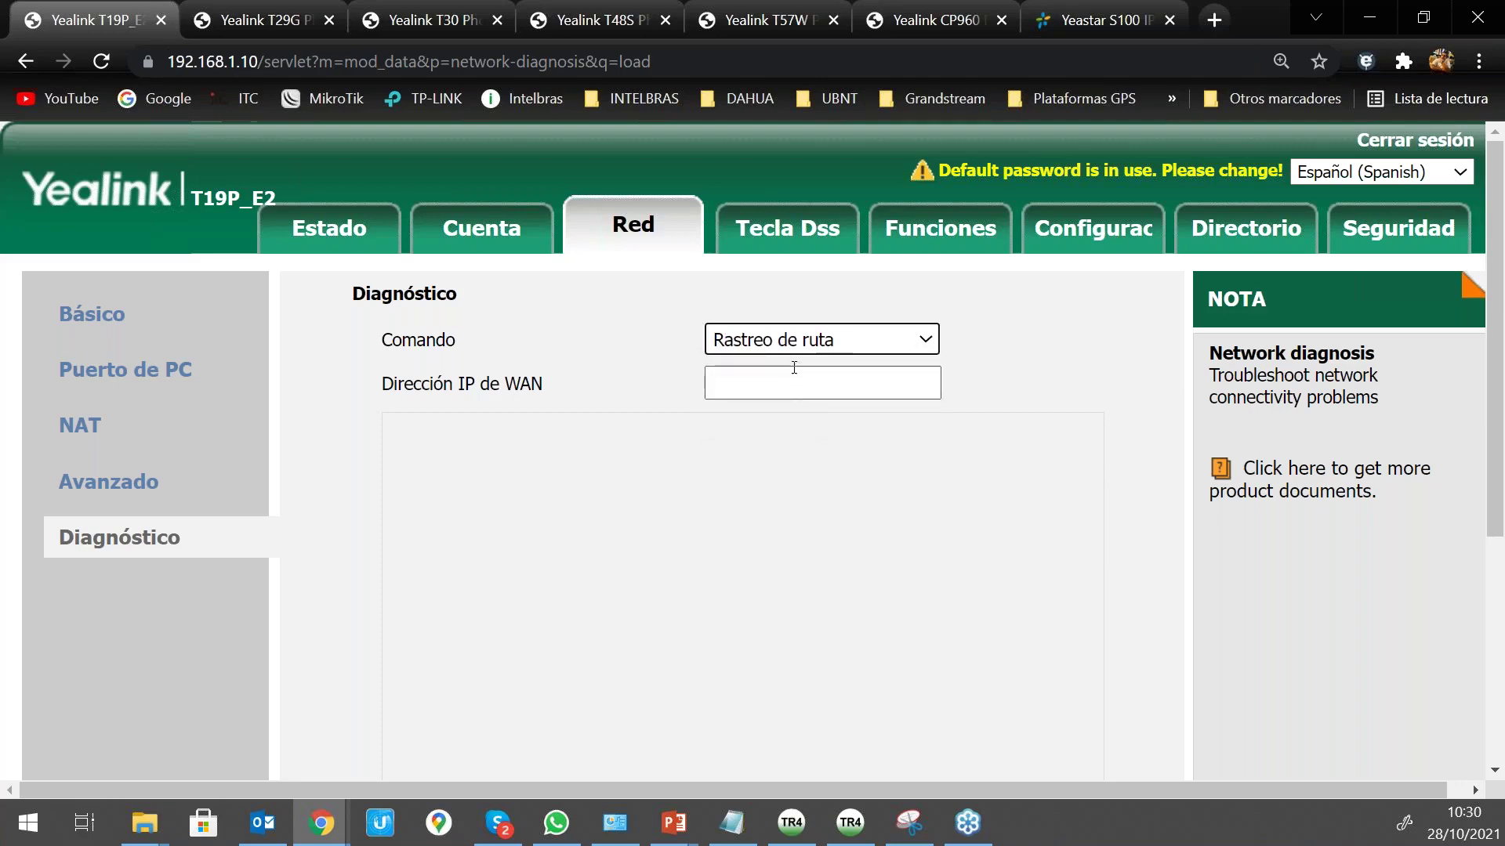
click(815, 346)
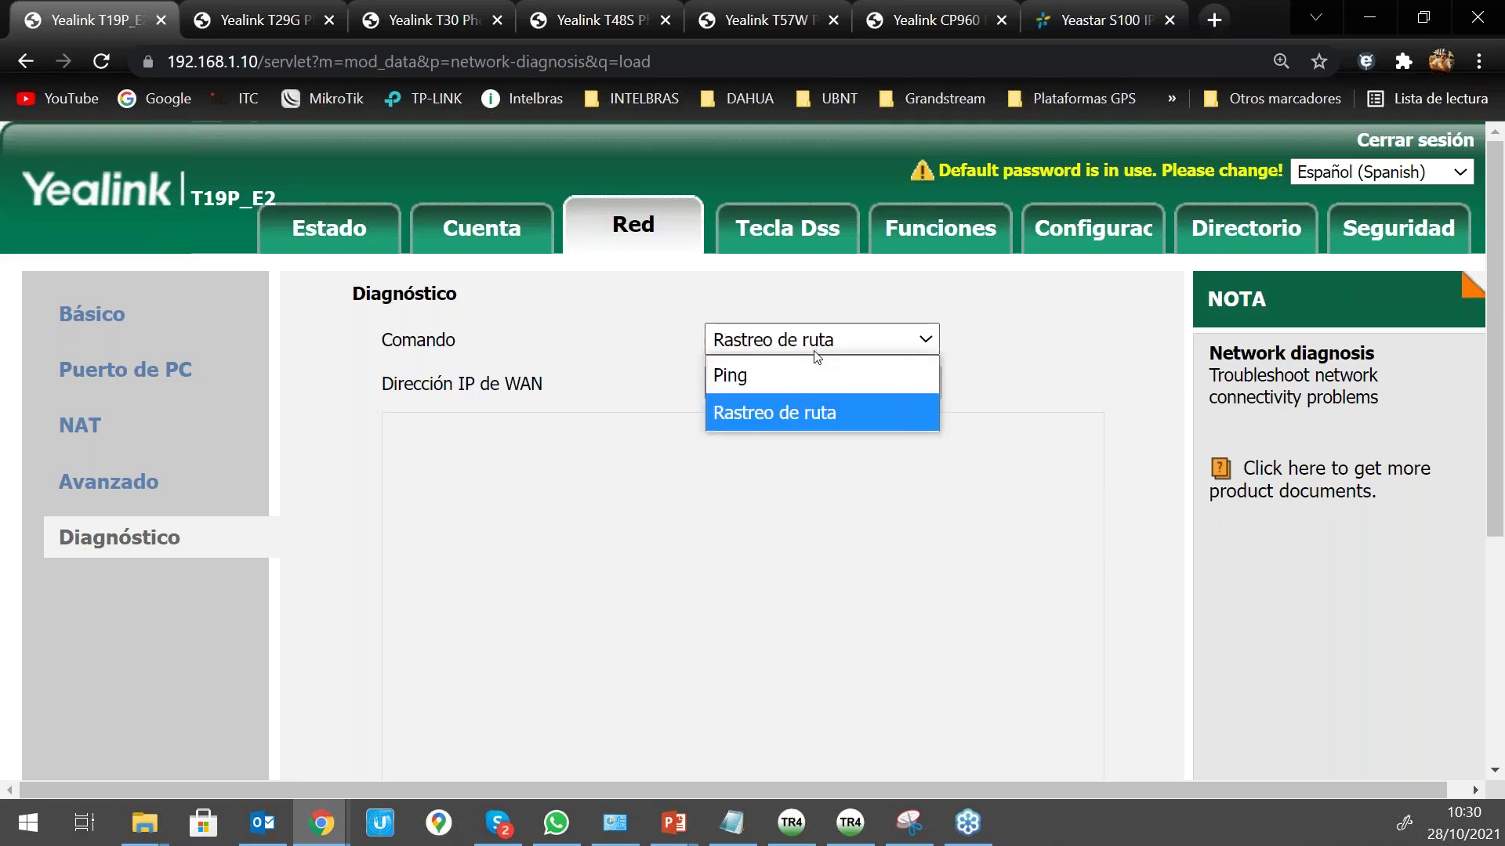
click(789, 376)
Step: Ping 8.8.8.8 with Inicio, getting 4 packets received and 0% loss
click(783, 384)
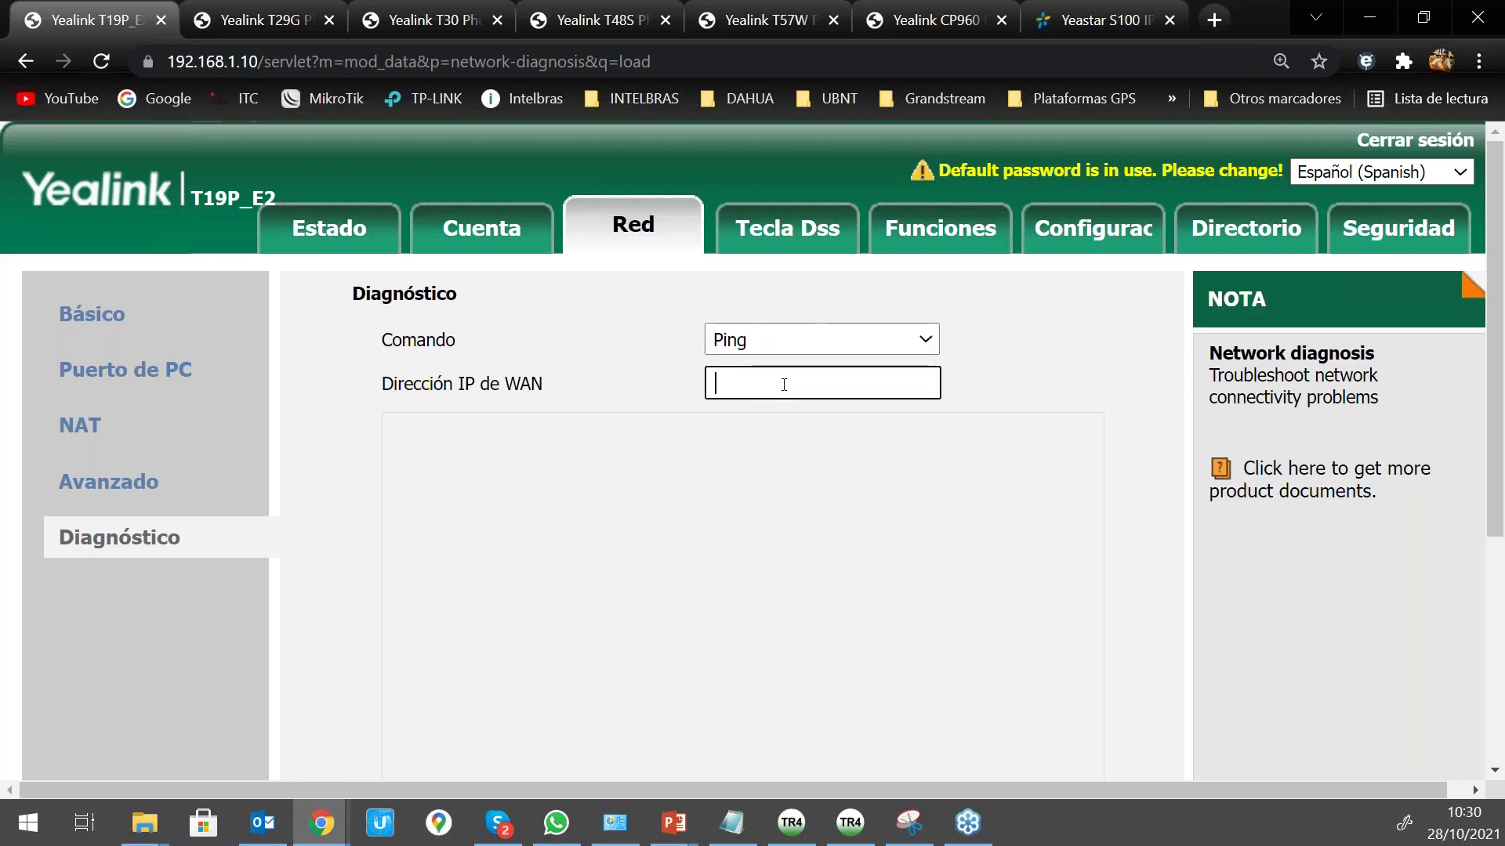
text(8.8.8.8)
scroll(784, 388, down, 3)
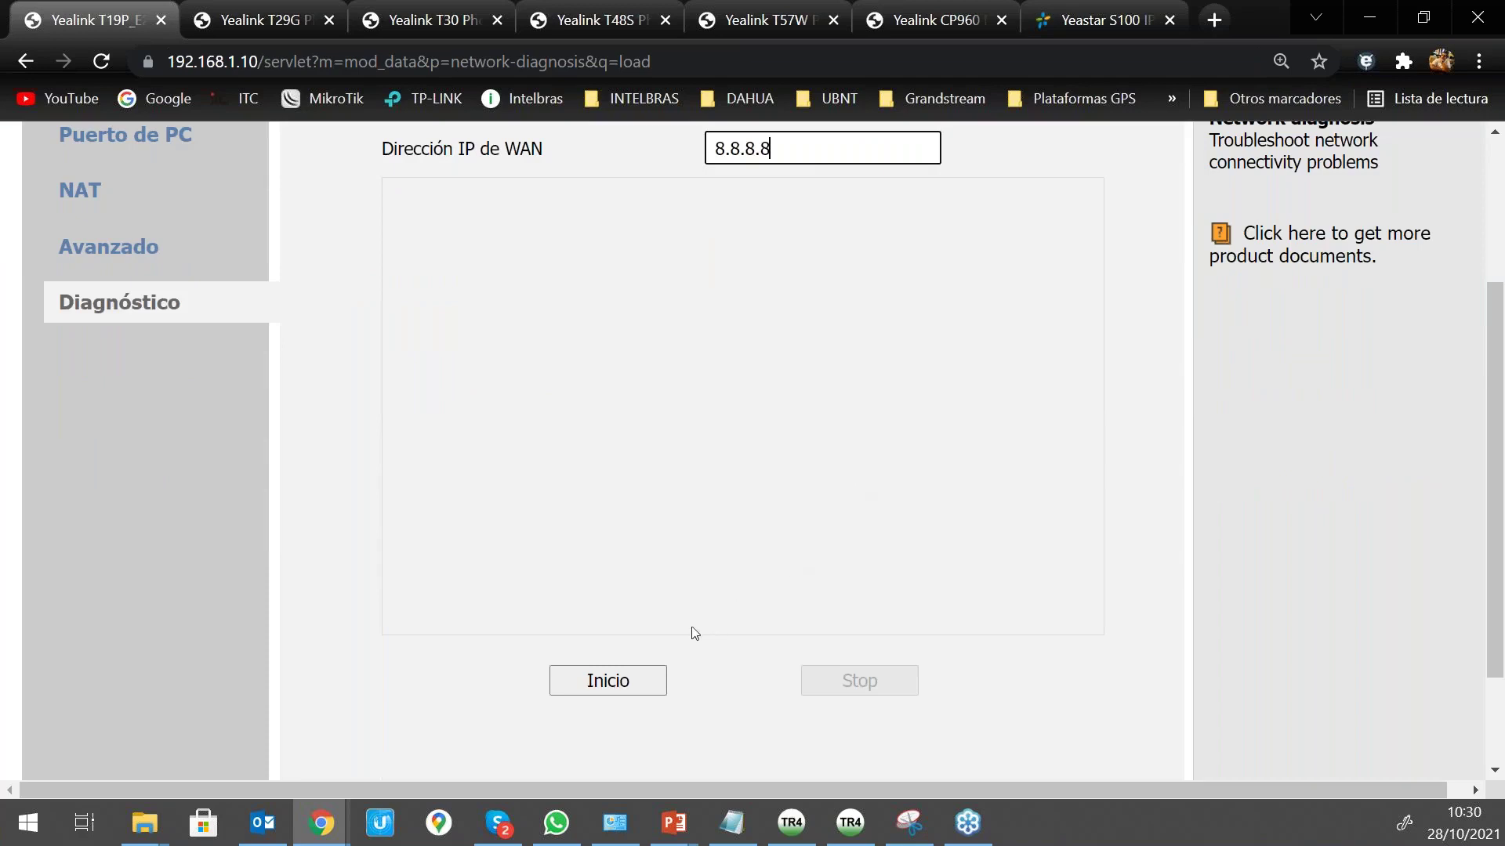
click(632, 671)
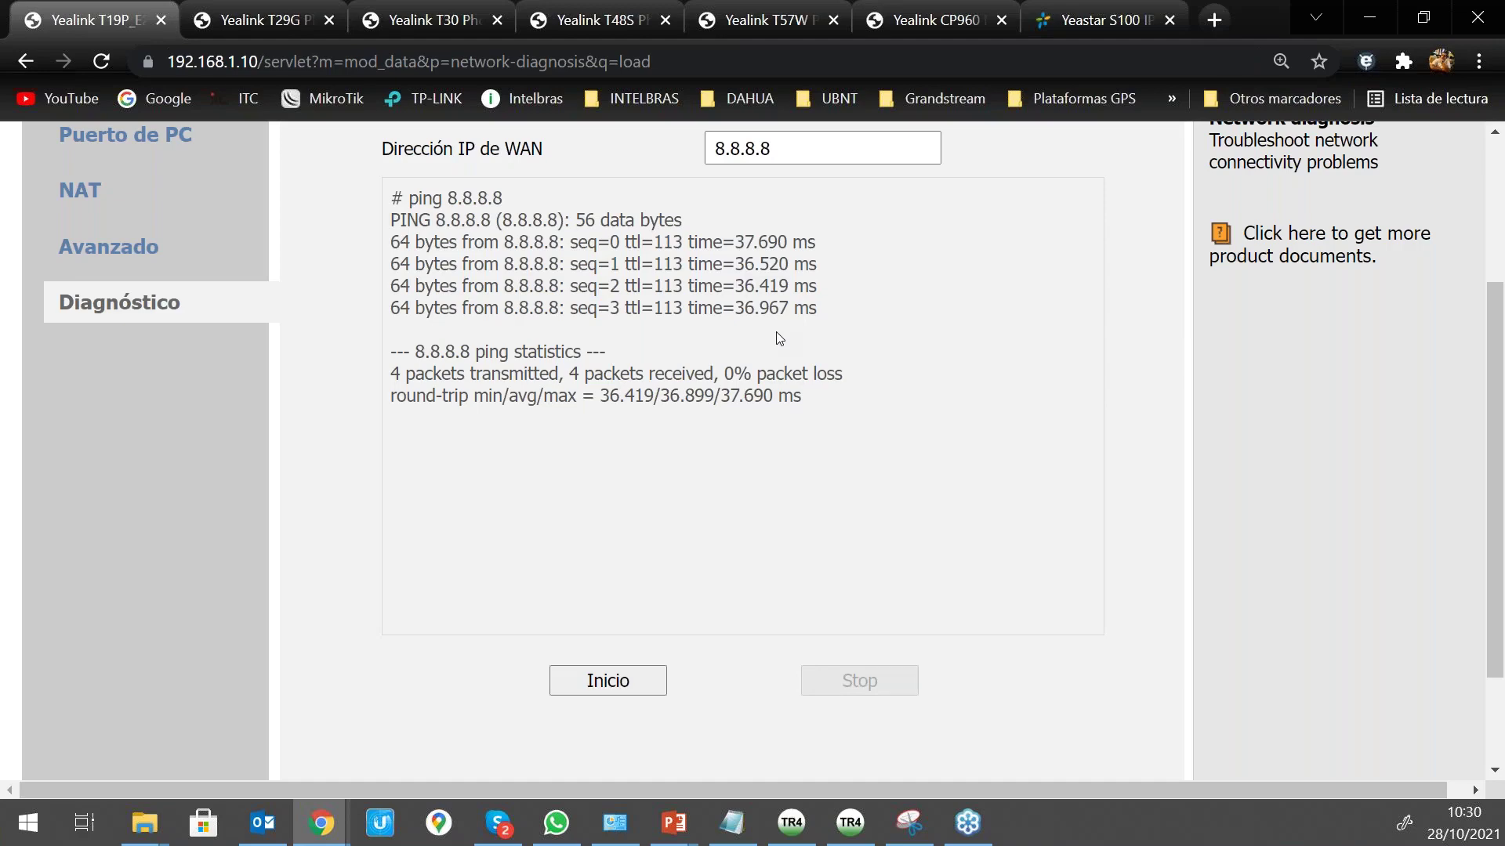
scroll(812, 235, up, 3)
Step: Ping the PBX at 192.168.1.2, getting 4 packets received and 0% loss
drag(788, 387, 682, 387)
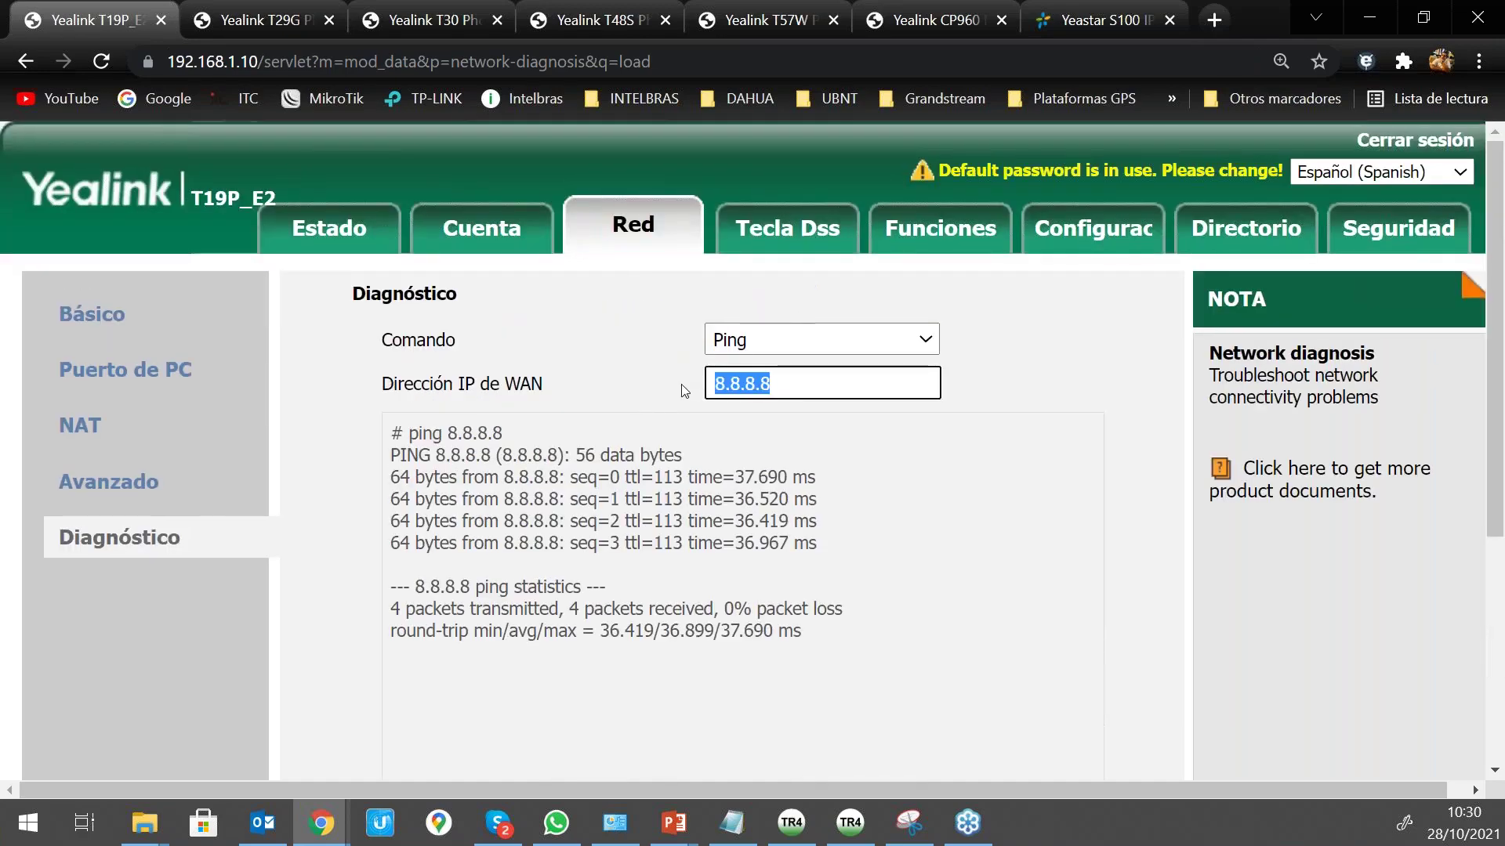
text(192.168.1.2)
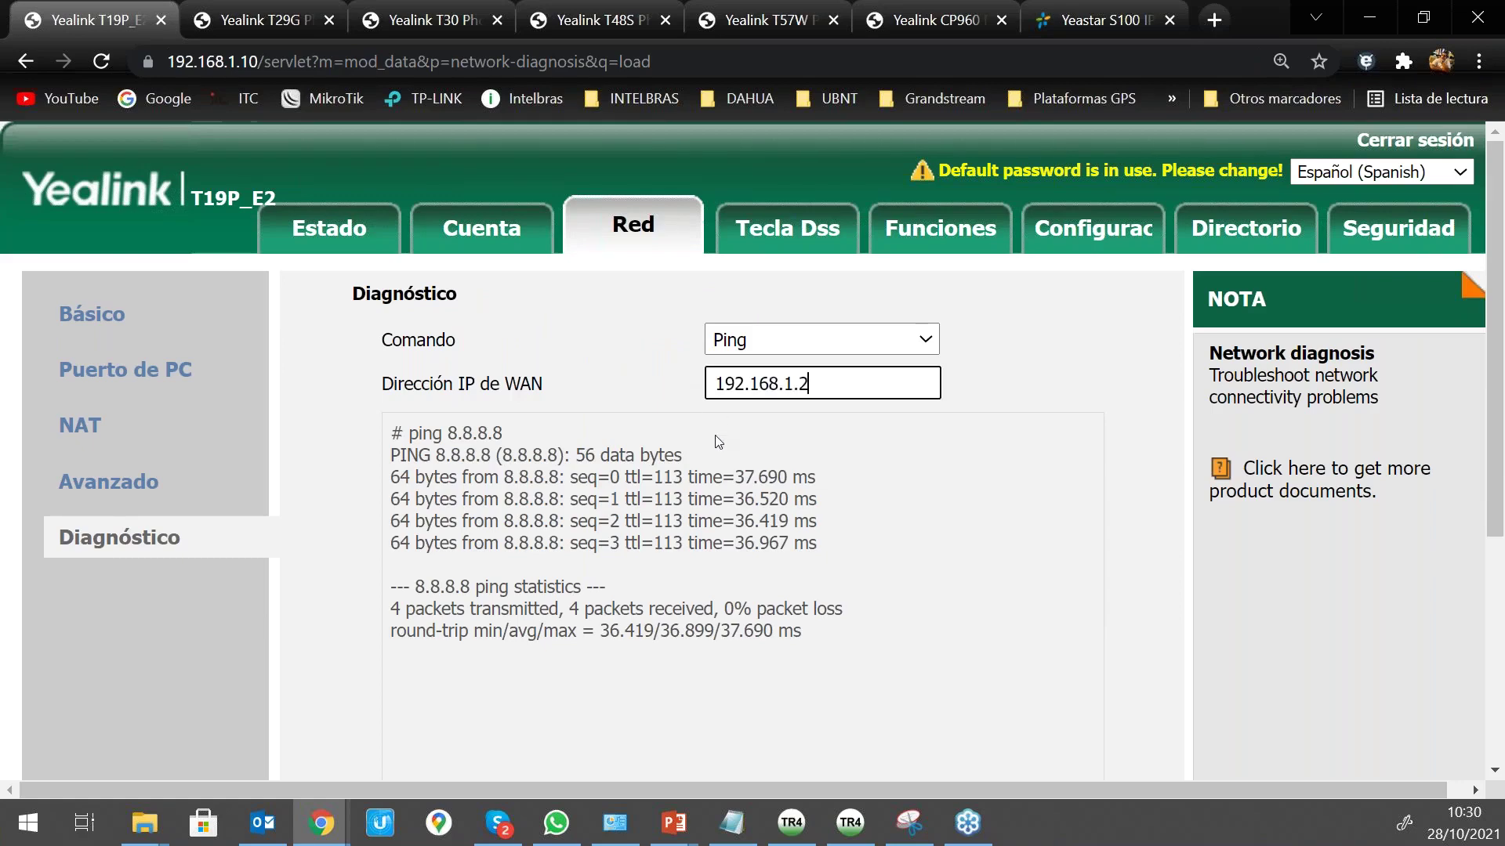
scroll(713, 439, down, 5)
click(614, 574)
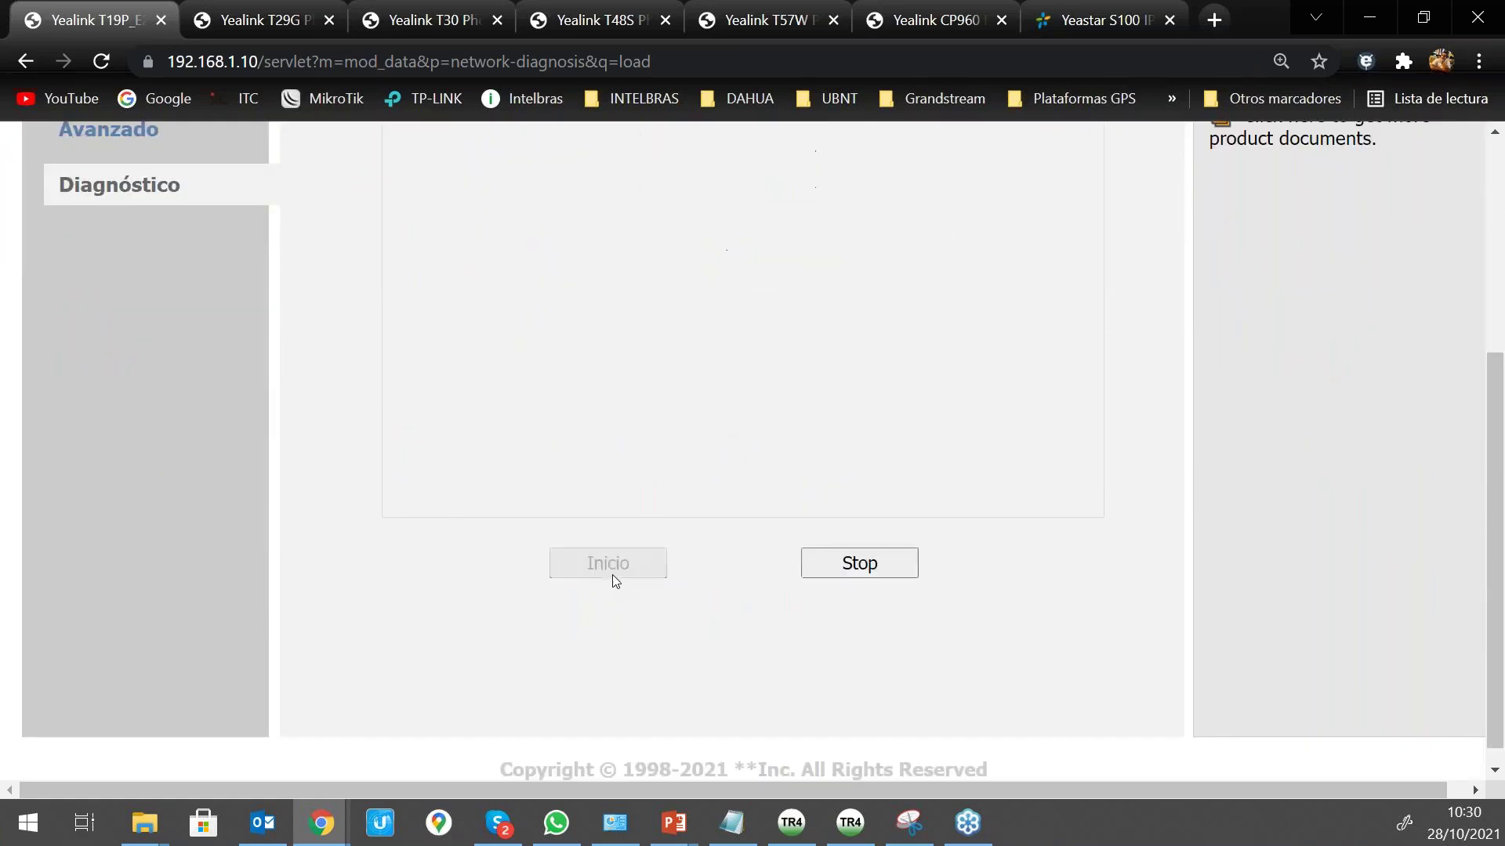
scroll(682, 531, up, 5)
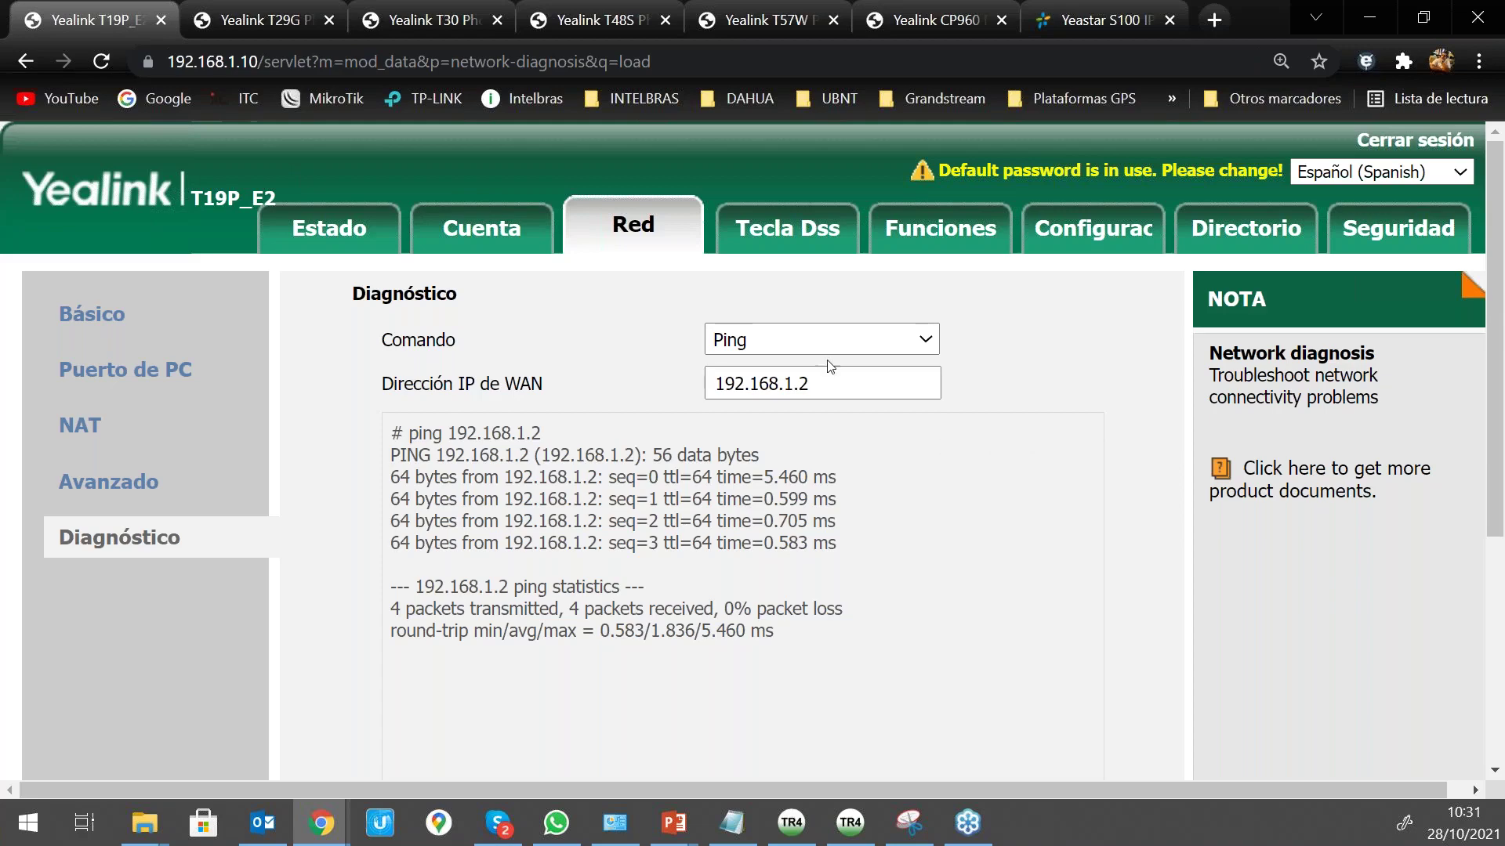
drag(834, 384, 557, 424)
text(w)
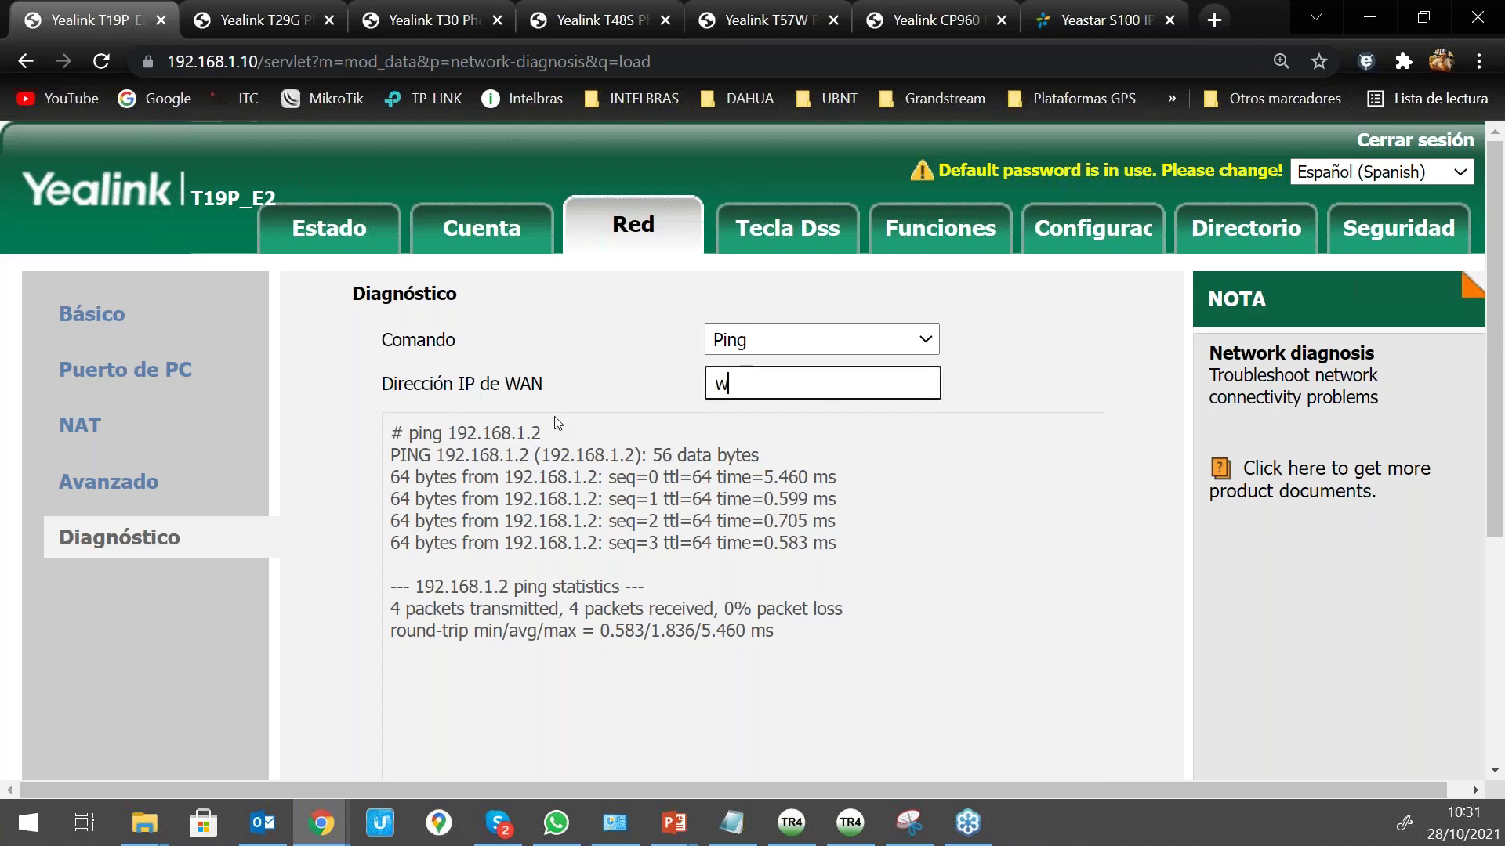
text(ww.google.com)
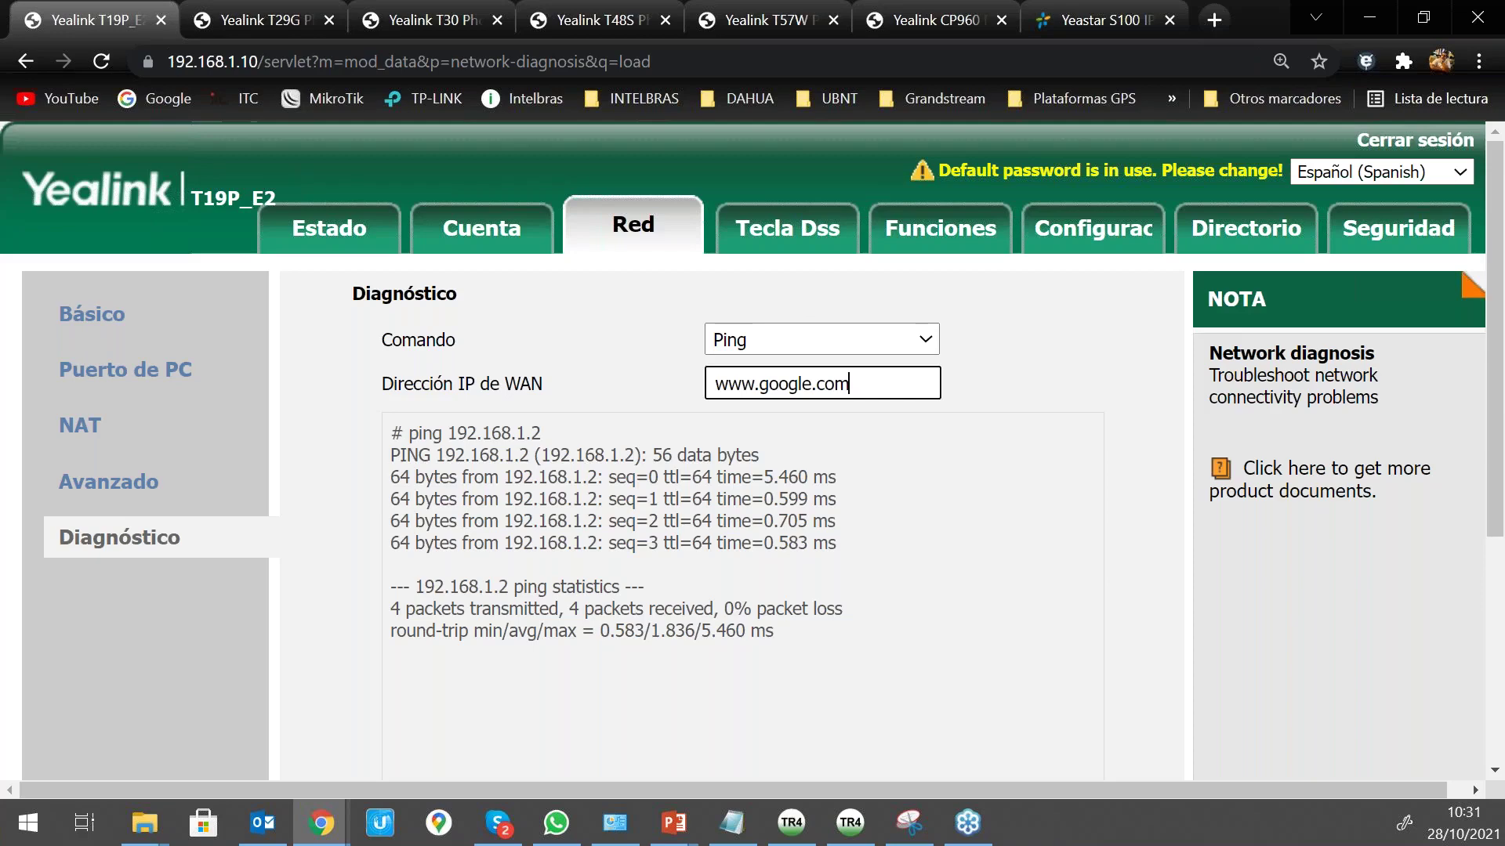
scroll(760, 459, down, 3)
key(Return)
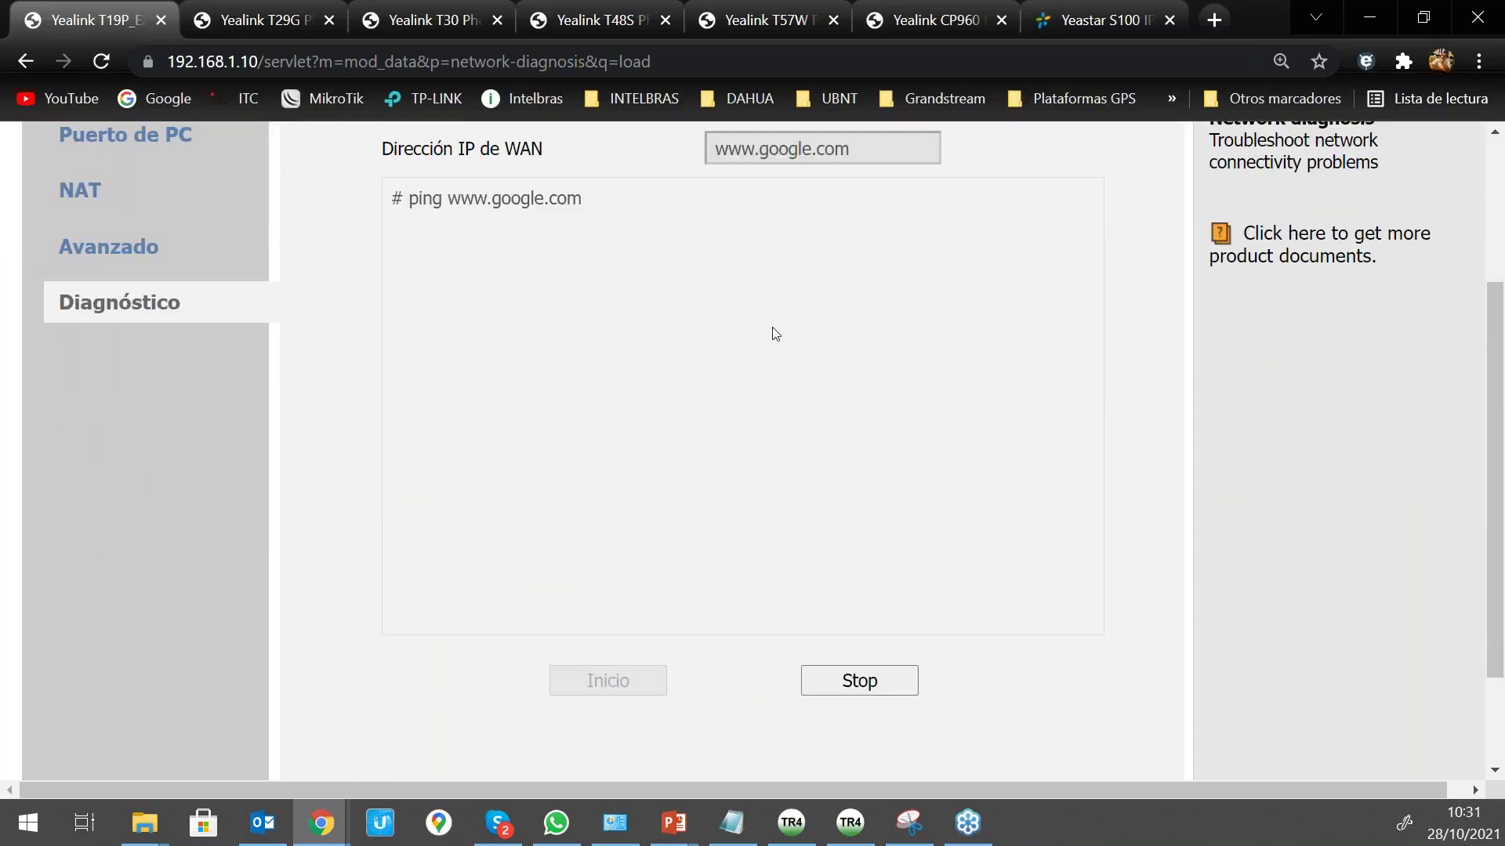
scroll(771, 333, up, 2)
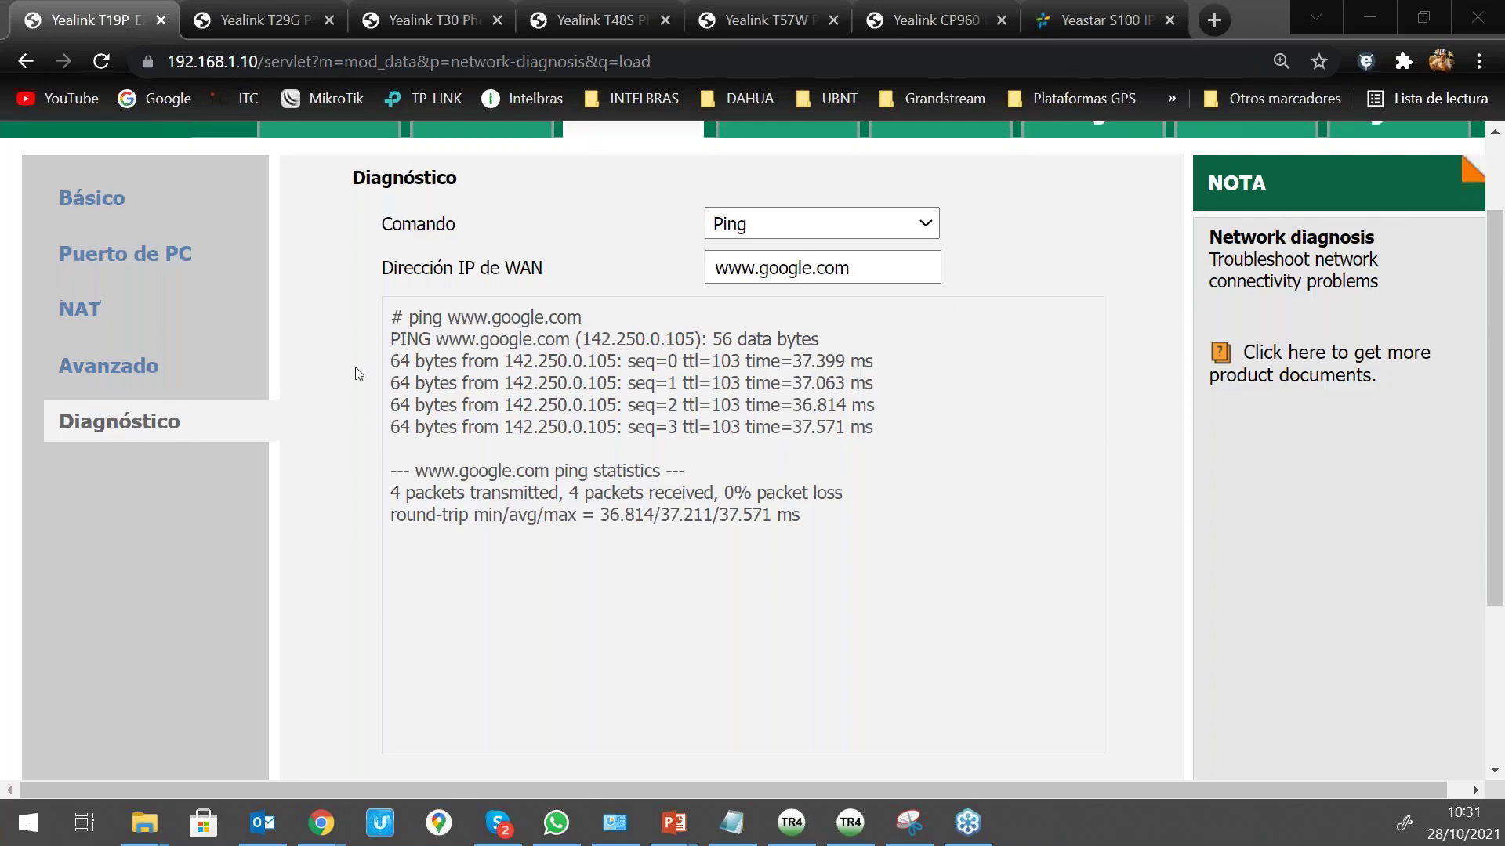
scroll(355, 367, up, 2)
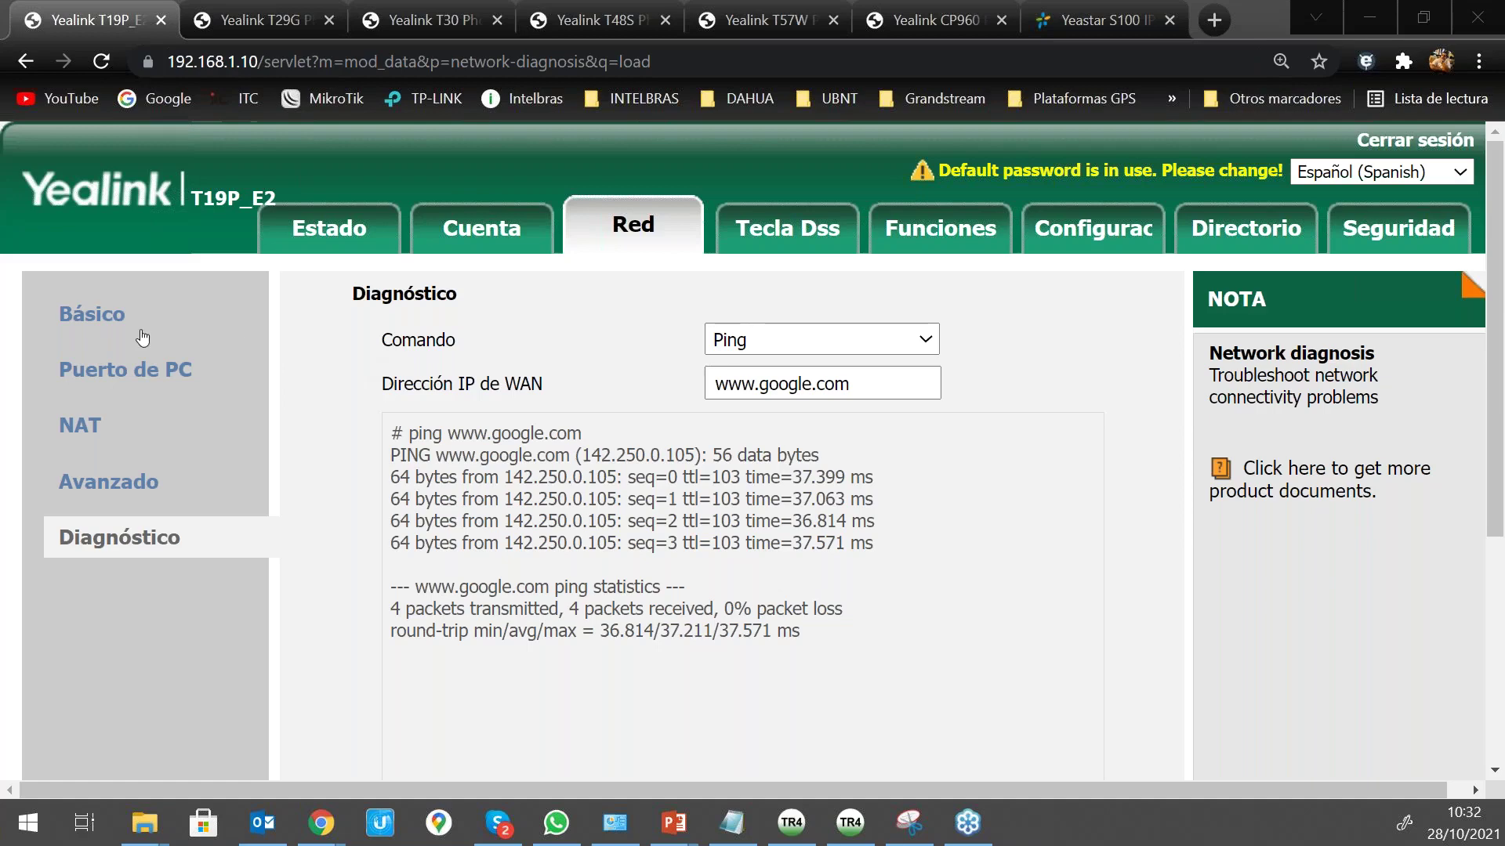
click(81, 428)
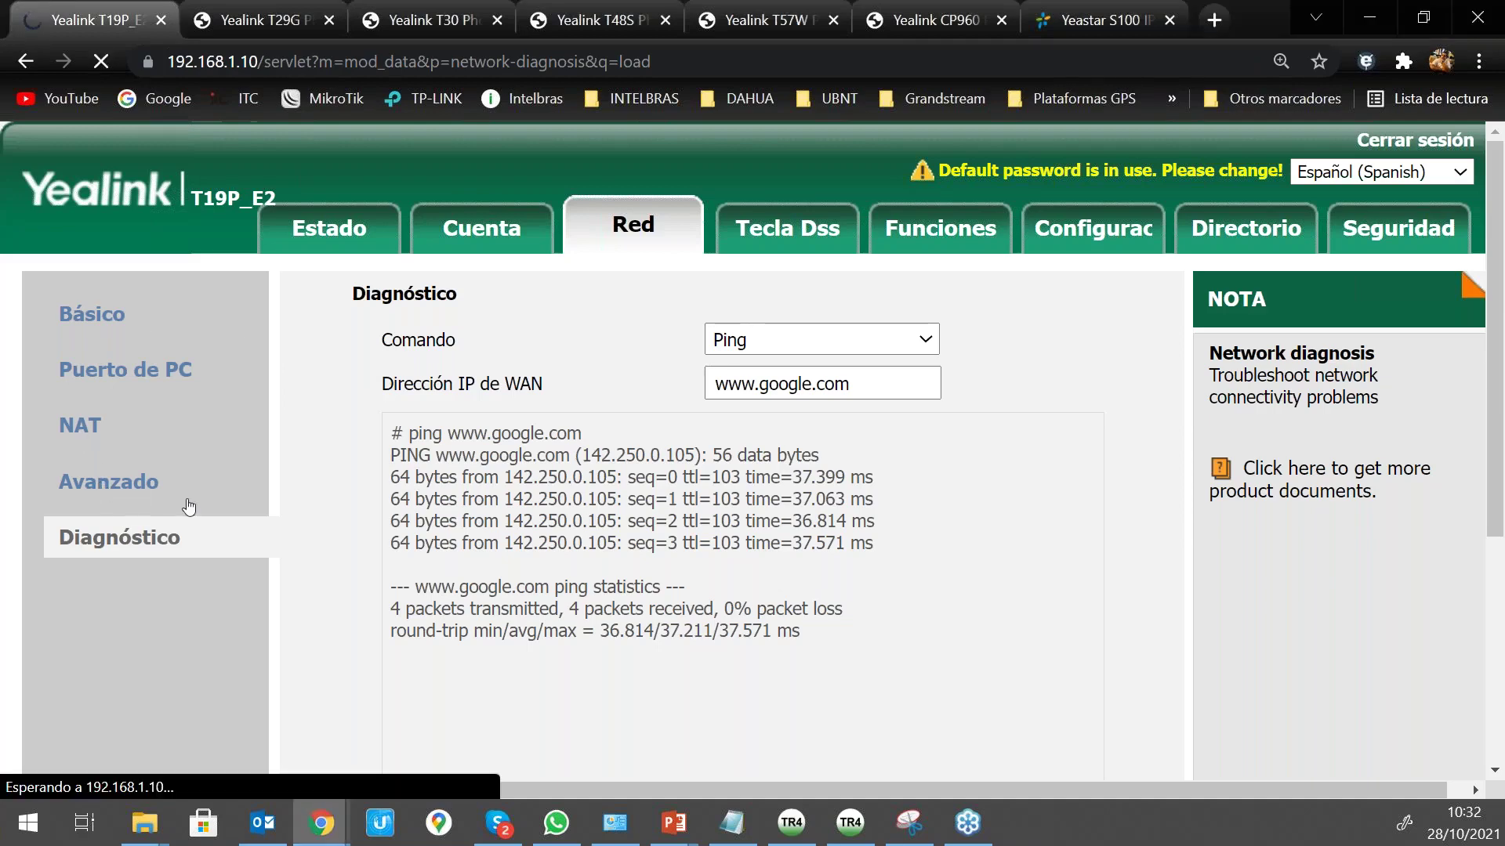
Step: Open the Red Avanzado page and look over its VLAN settings
scroll(674, 459, down, 3)
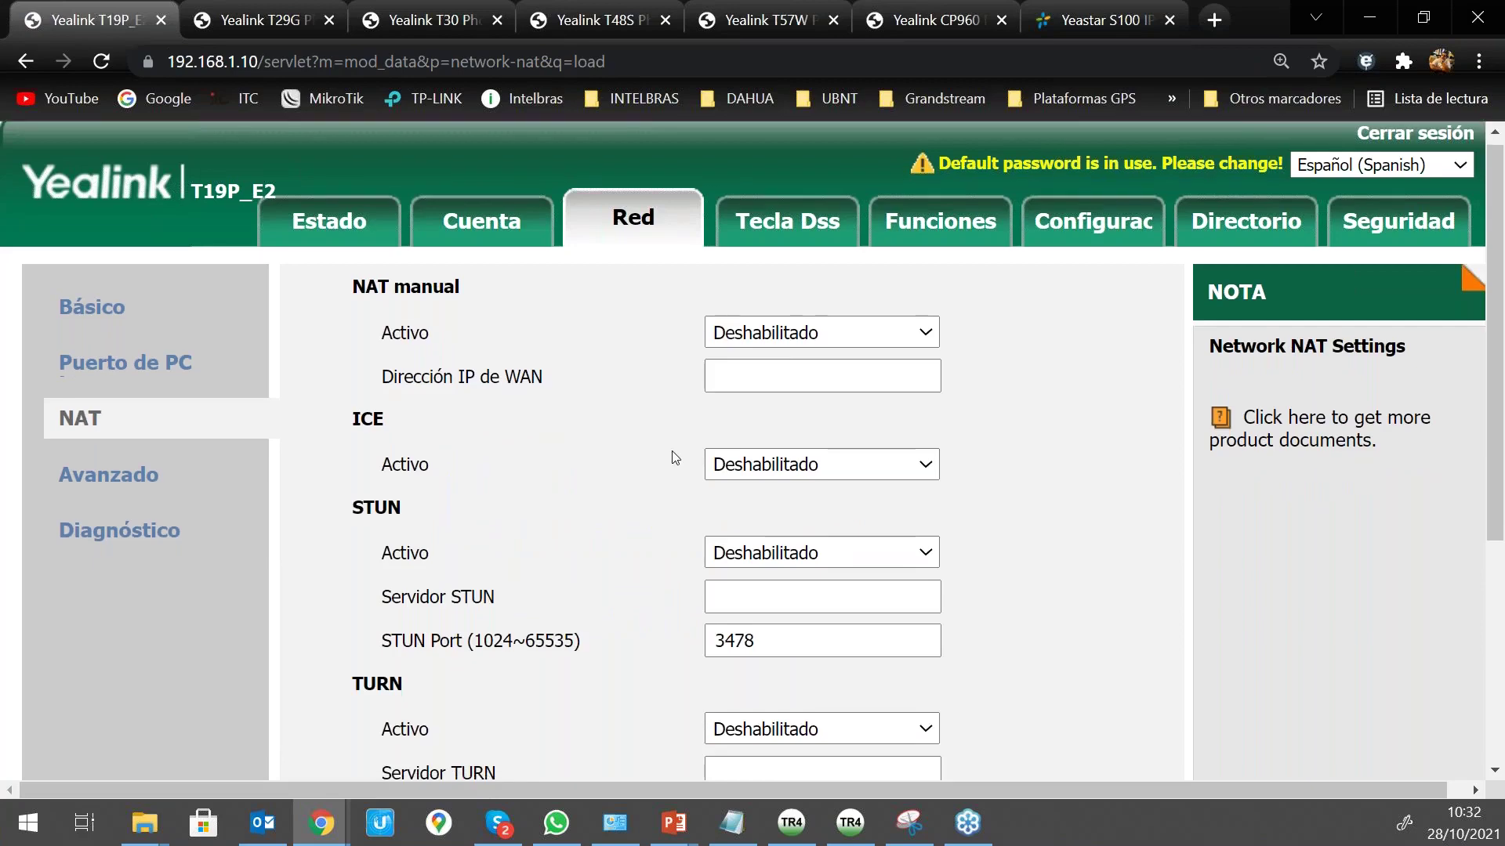
click(79, 257)
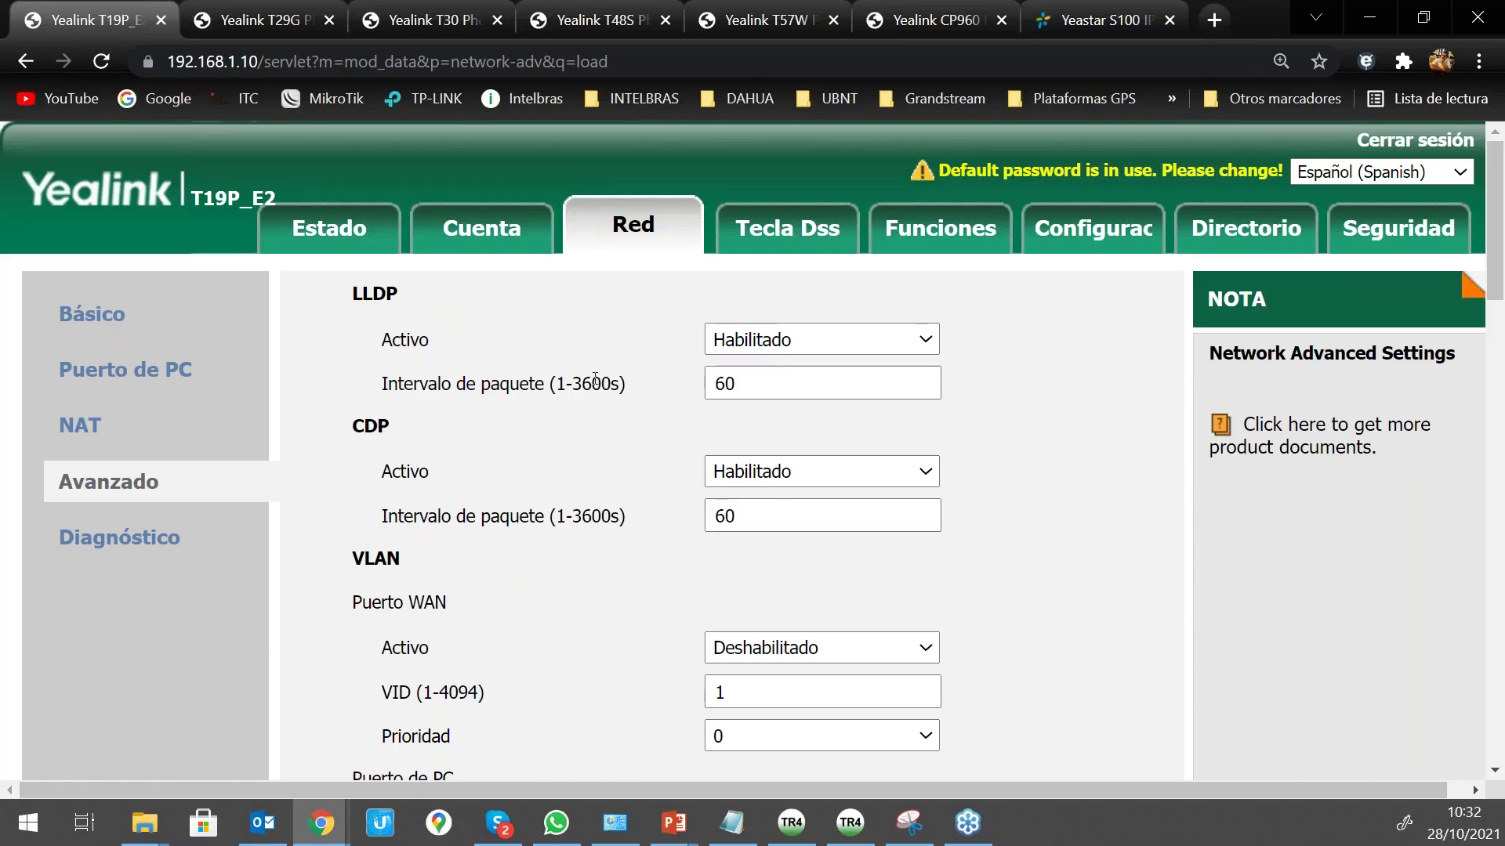
scroll(604, 430, down, 5)
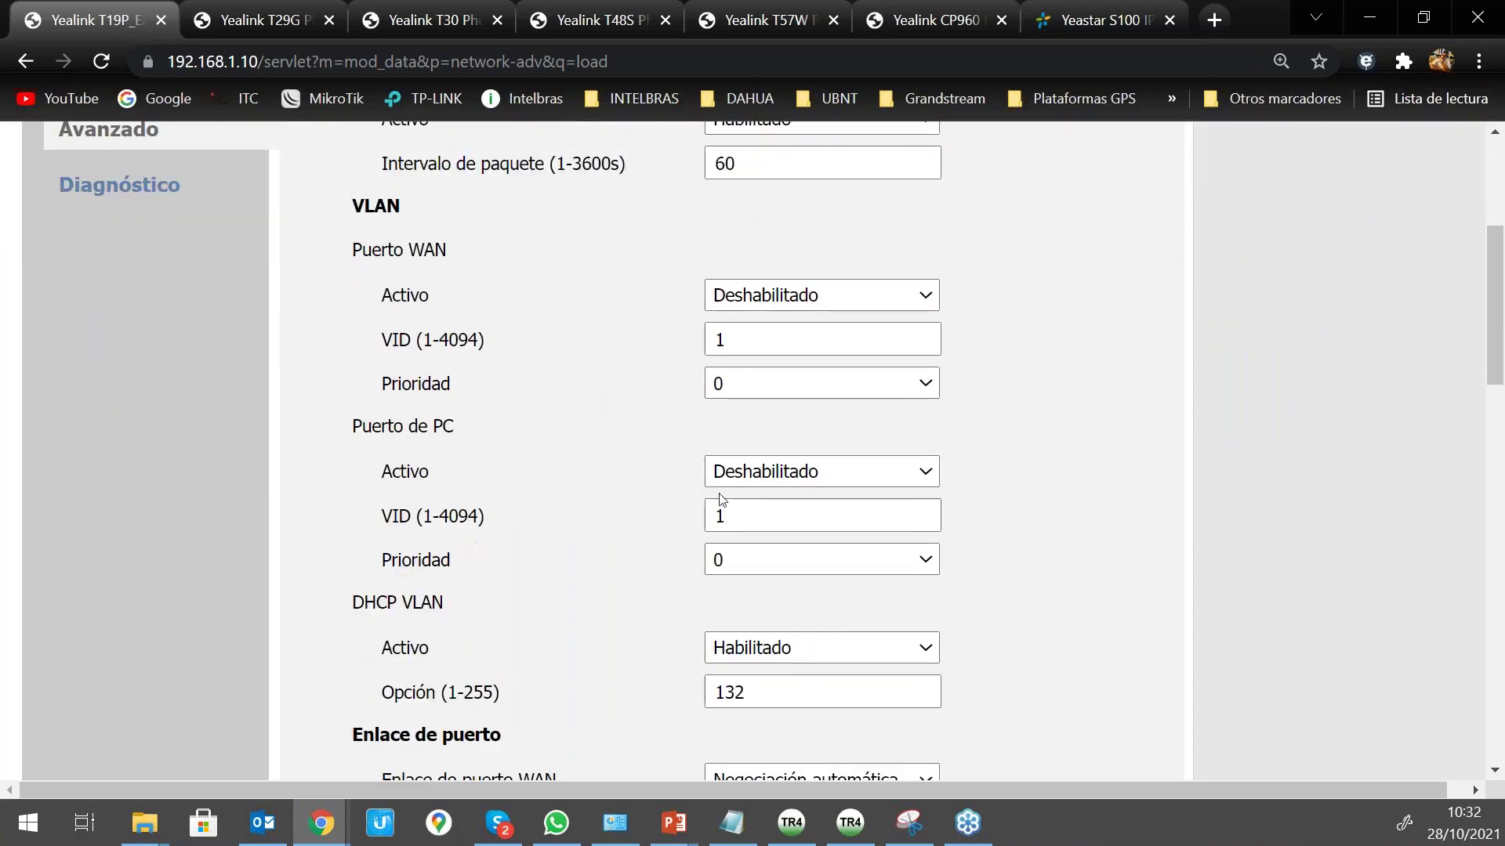
scroll(639, 433, up, 2)
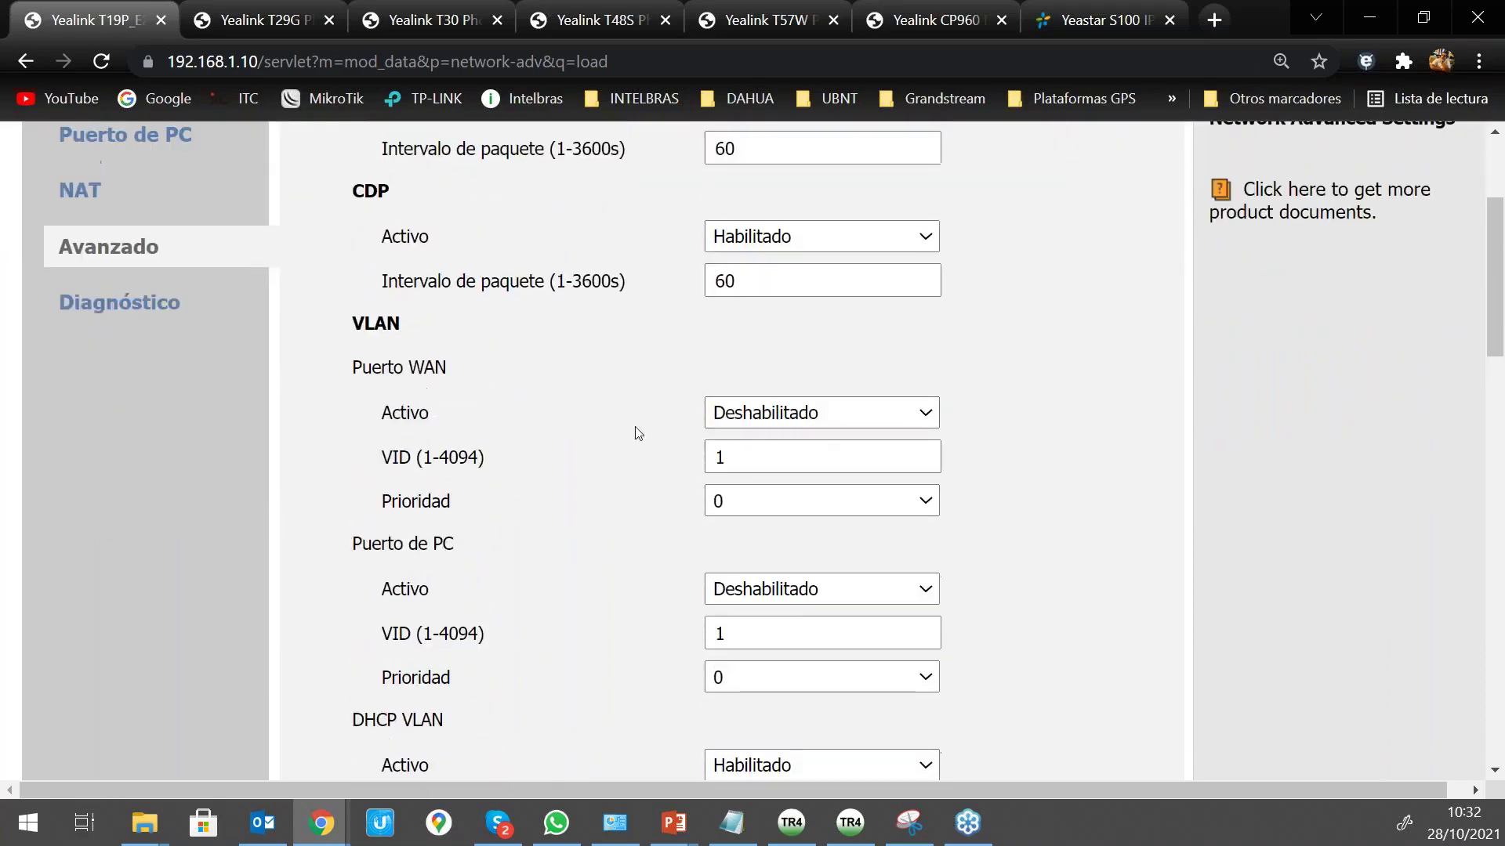
scroll(678, 369, up, 3)
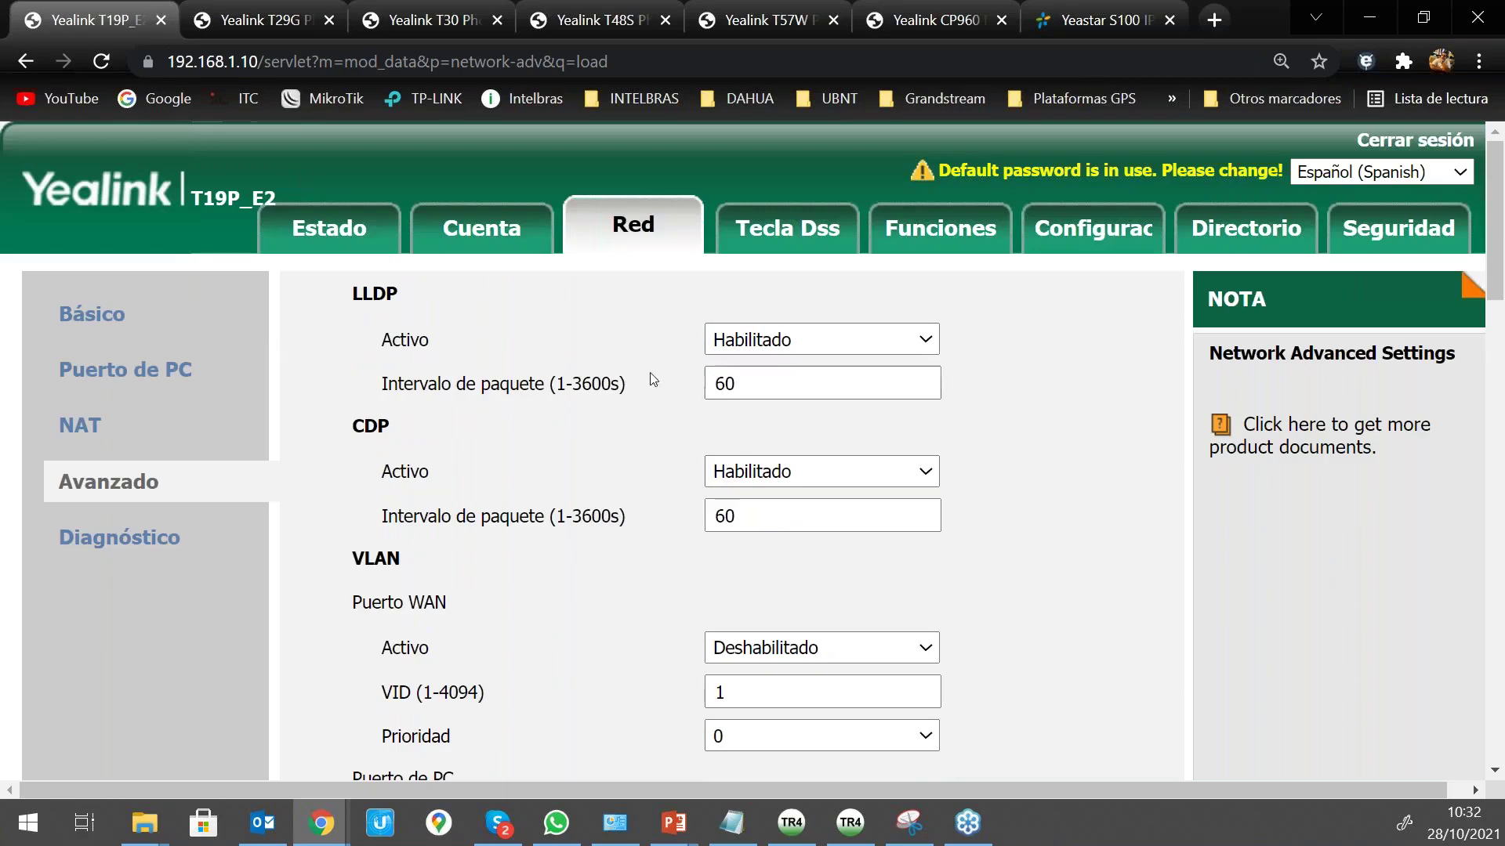
scroll(528, 575, down, 2)
Step: Enable WAN port VLAN with VID 100 and priority 0
click(799, 533)
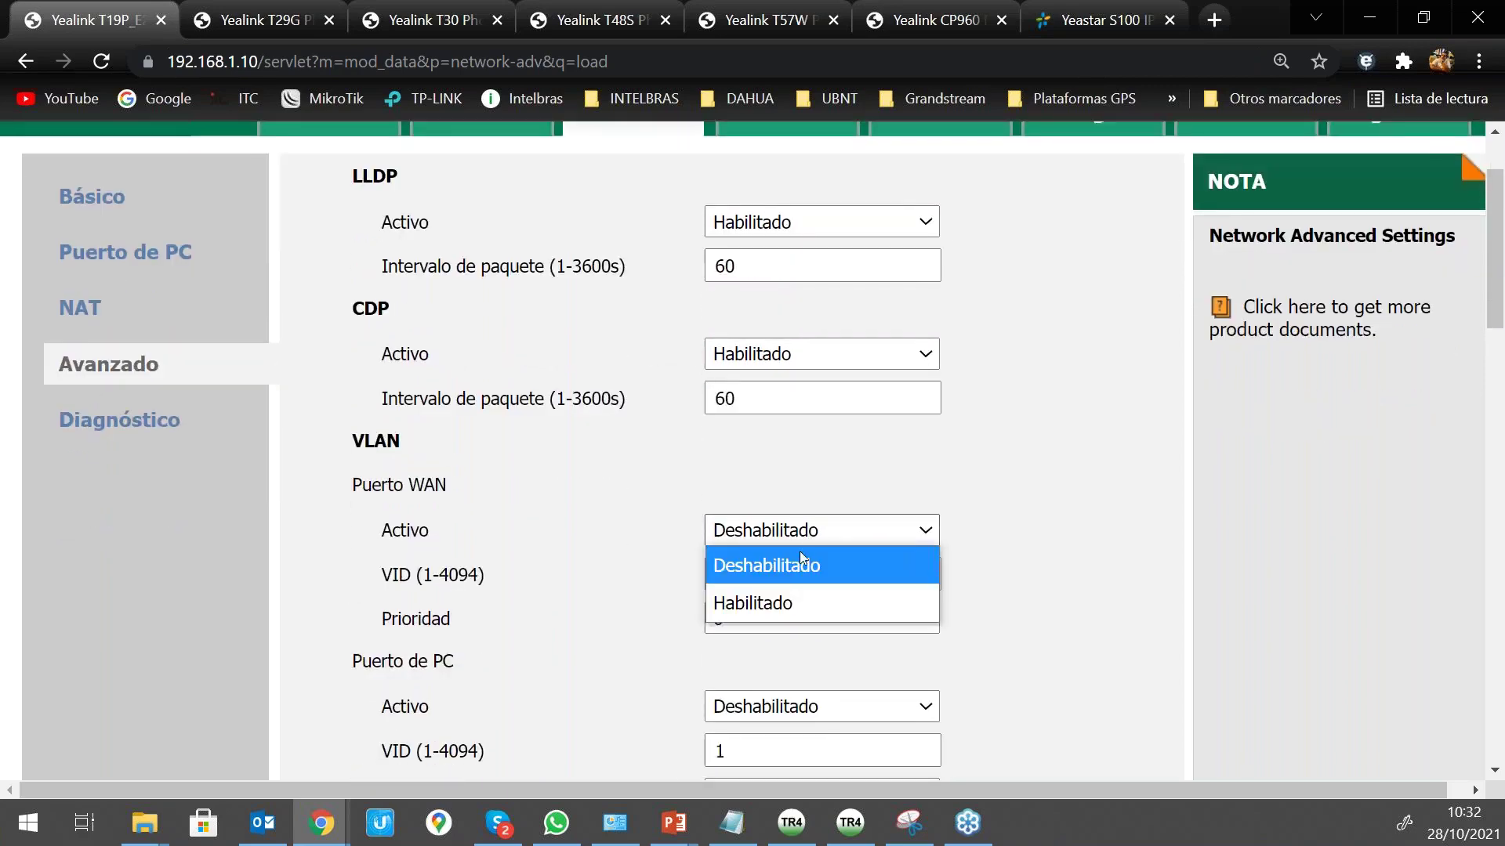
click(788, 602)
scroll(651, 568, down, 3)
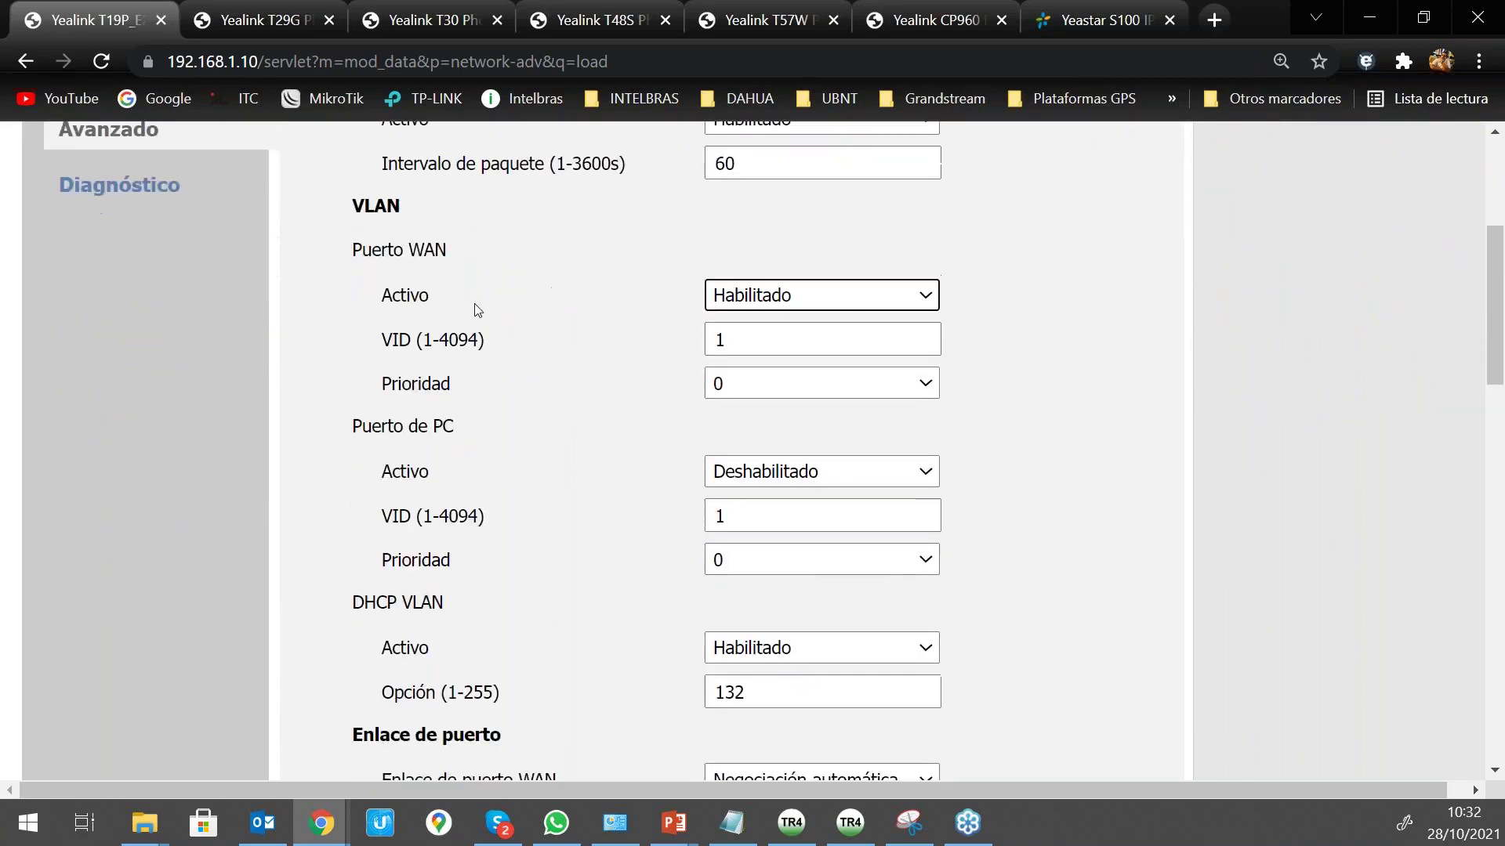
scroll(477, 310, up, 2)
double_click(829, 455)
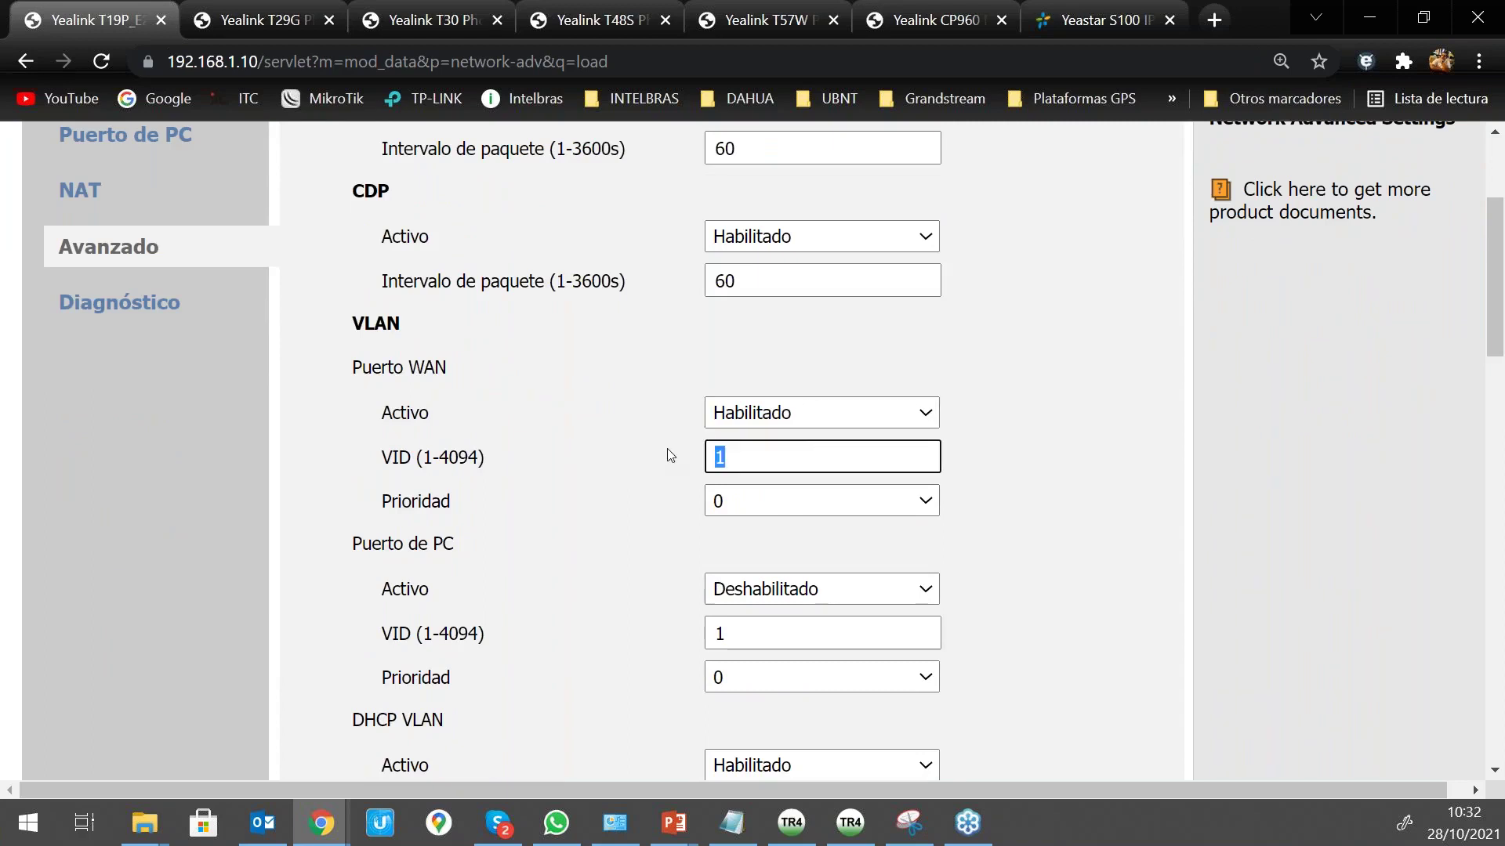
text(100)
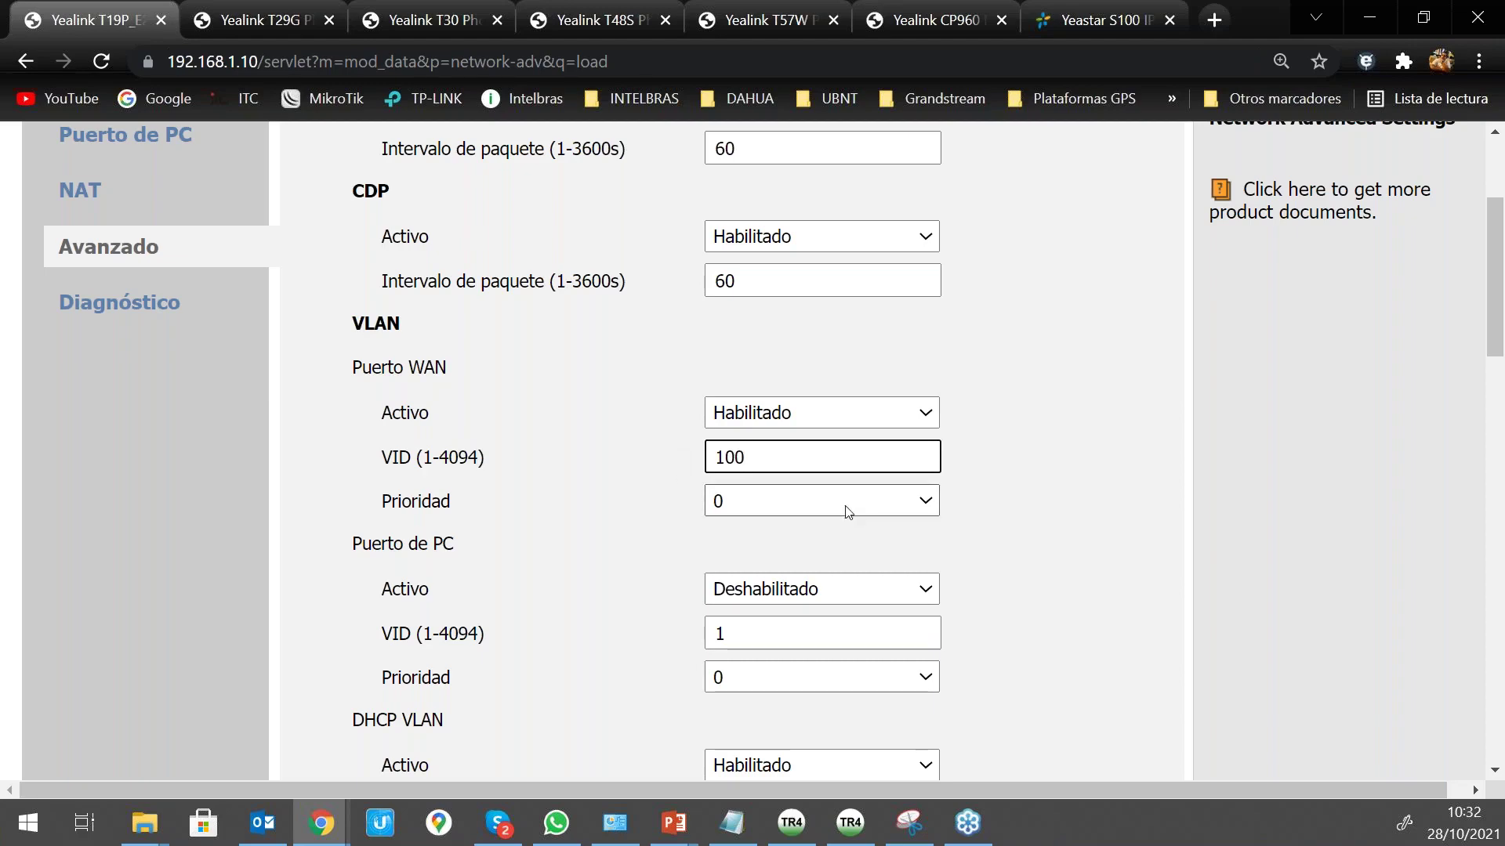
click(1008, 508)
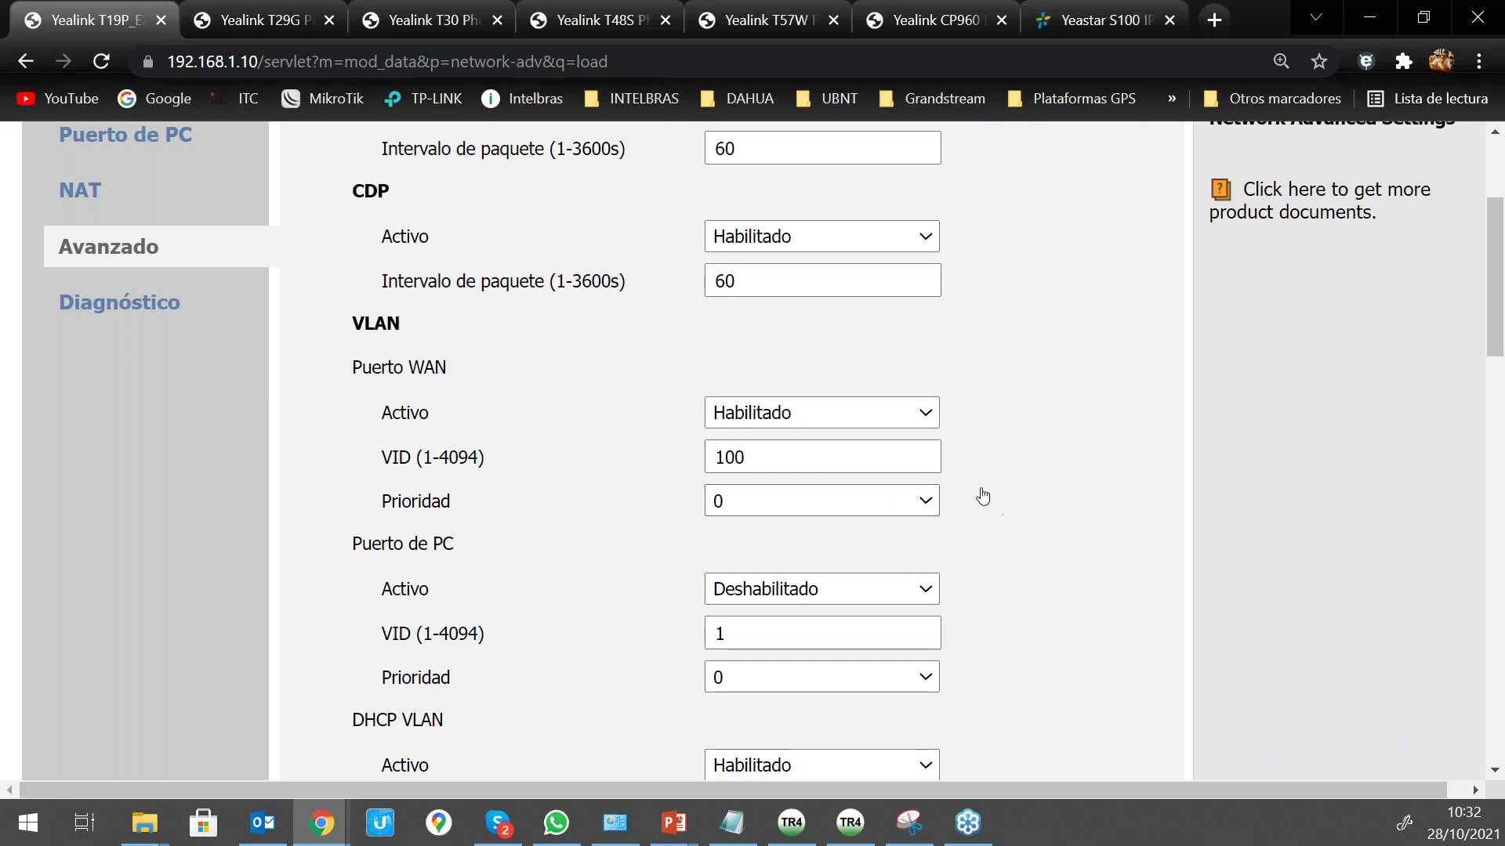
click(760, 508)
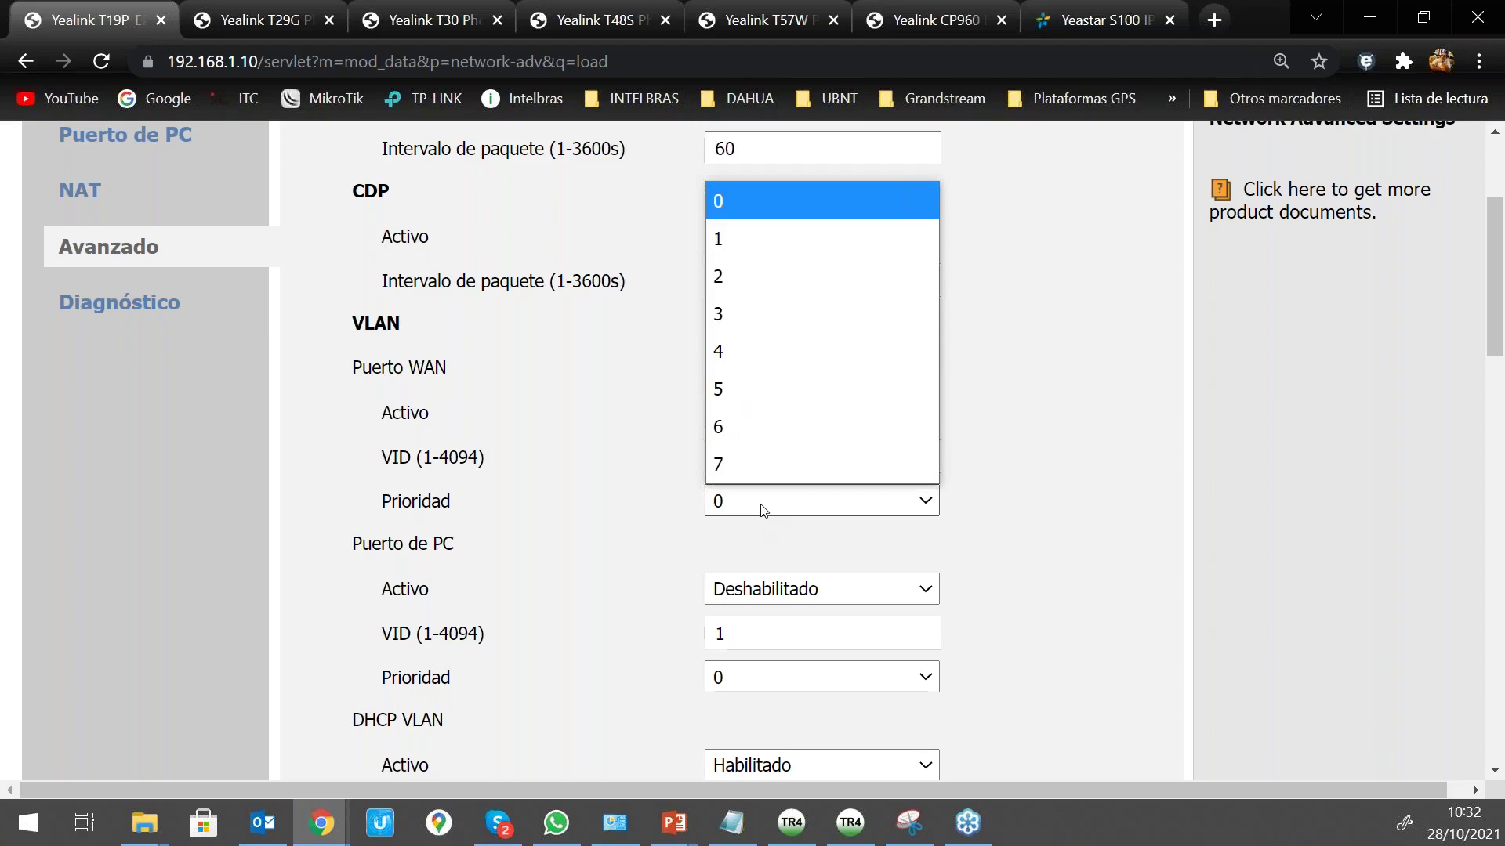
click(762, 205)
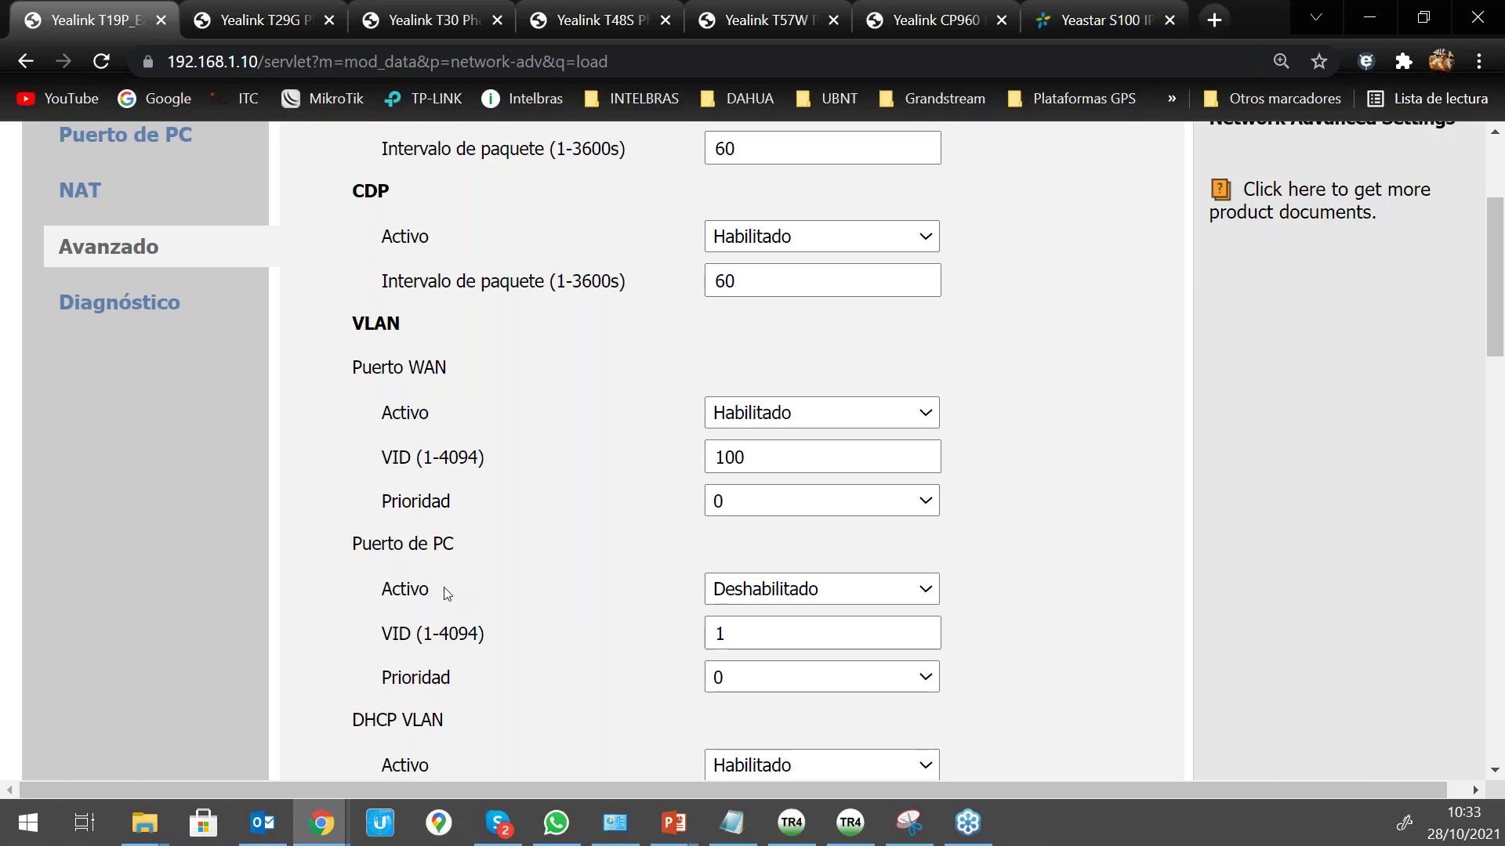
Step: Select the PC port VID, then discard all VLAN edits with Cancelar
scroll(451, 590, down, 1)
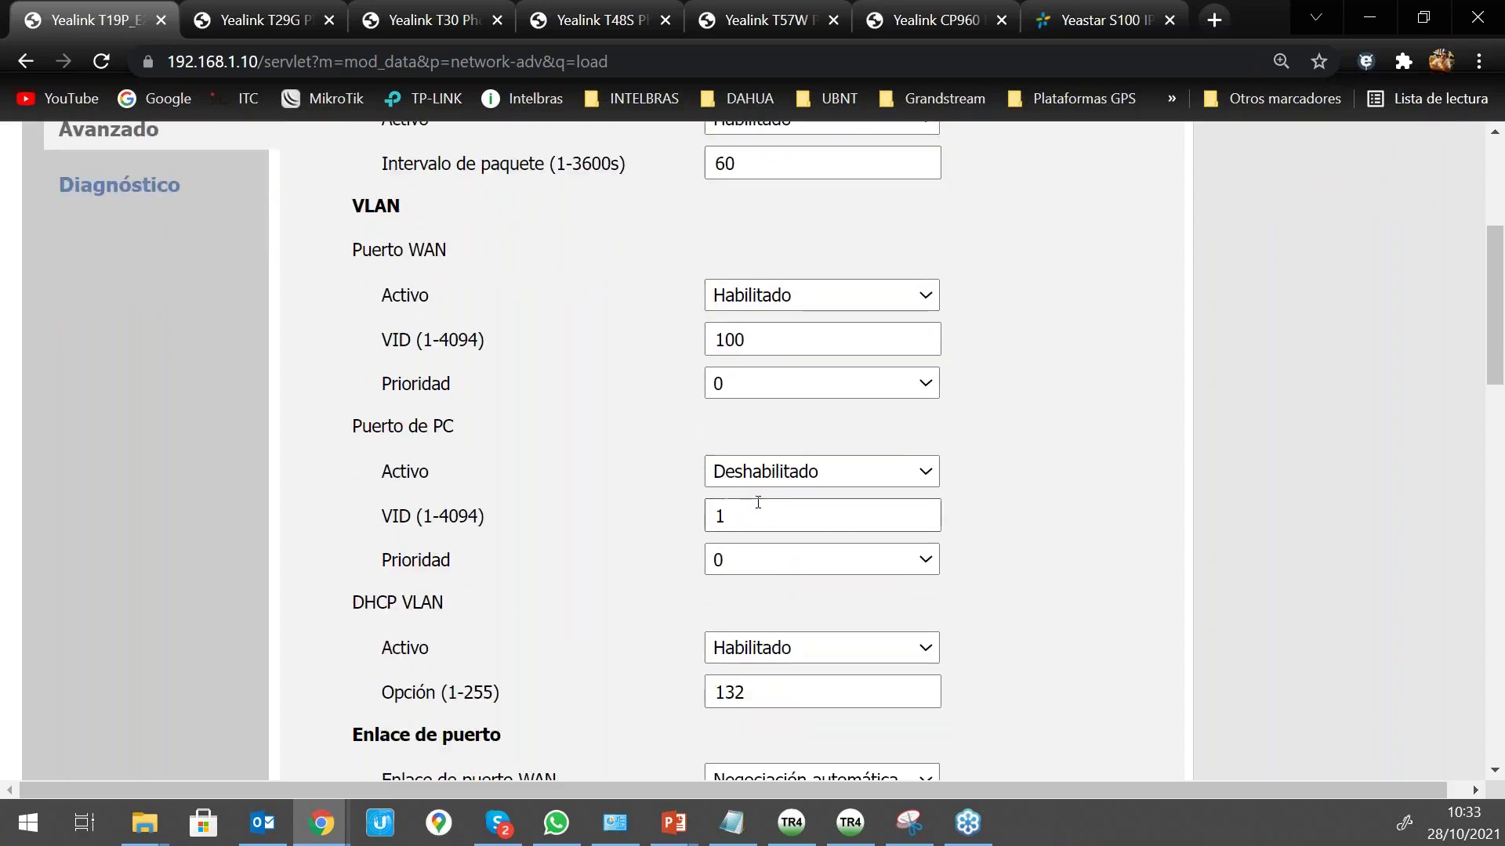
drag(756, 511, 544, 535)
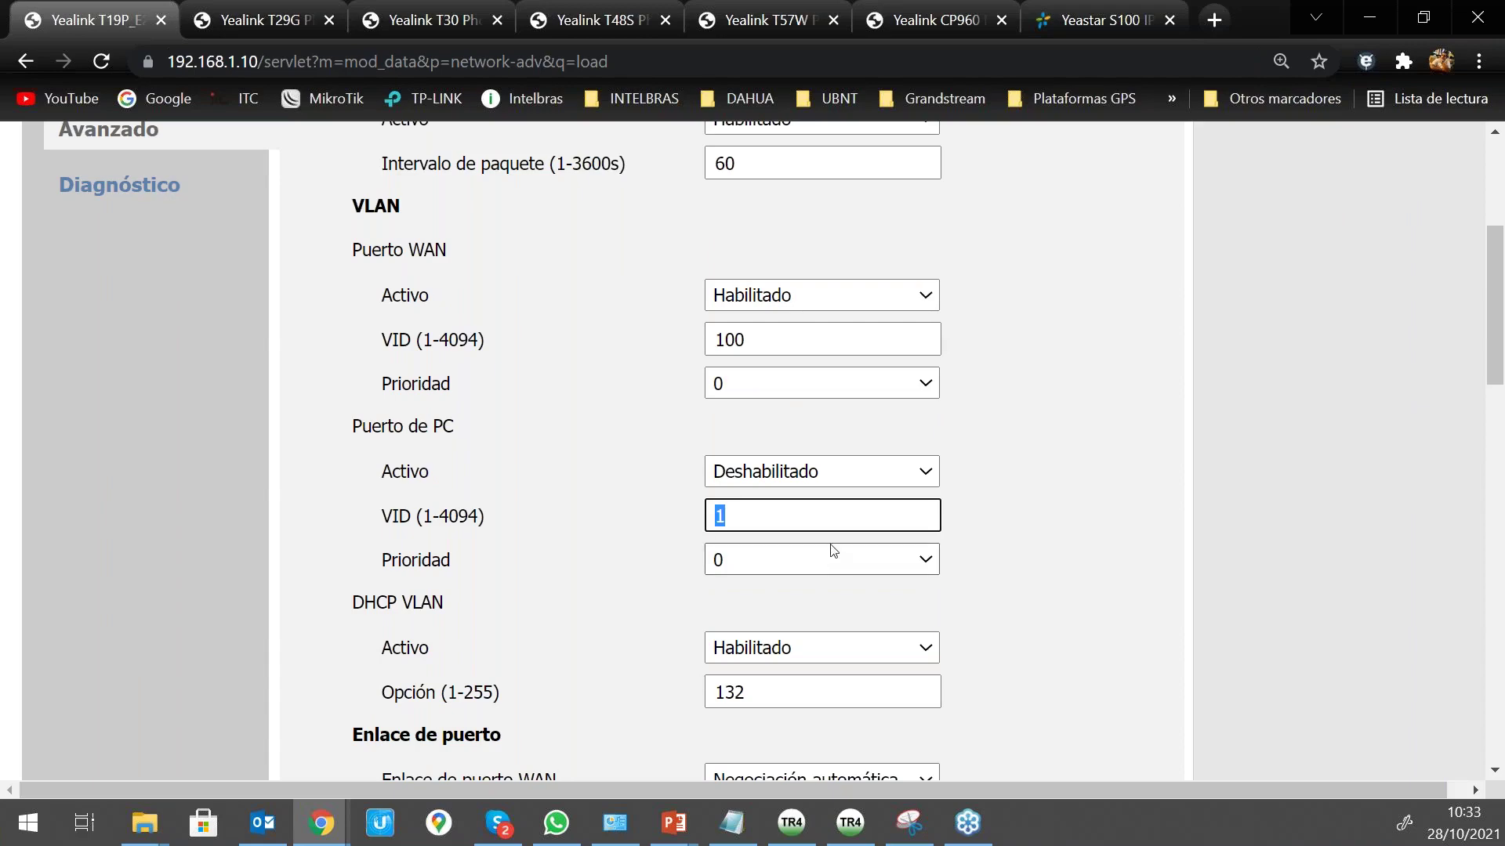
scroll(833, 551, down, 1)
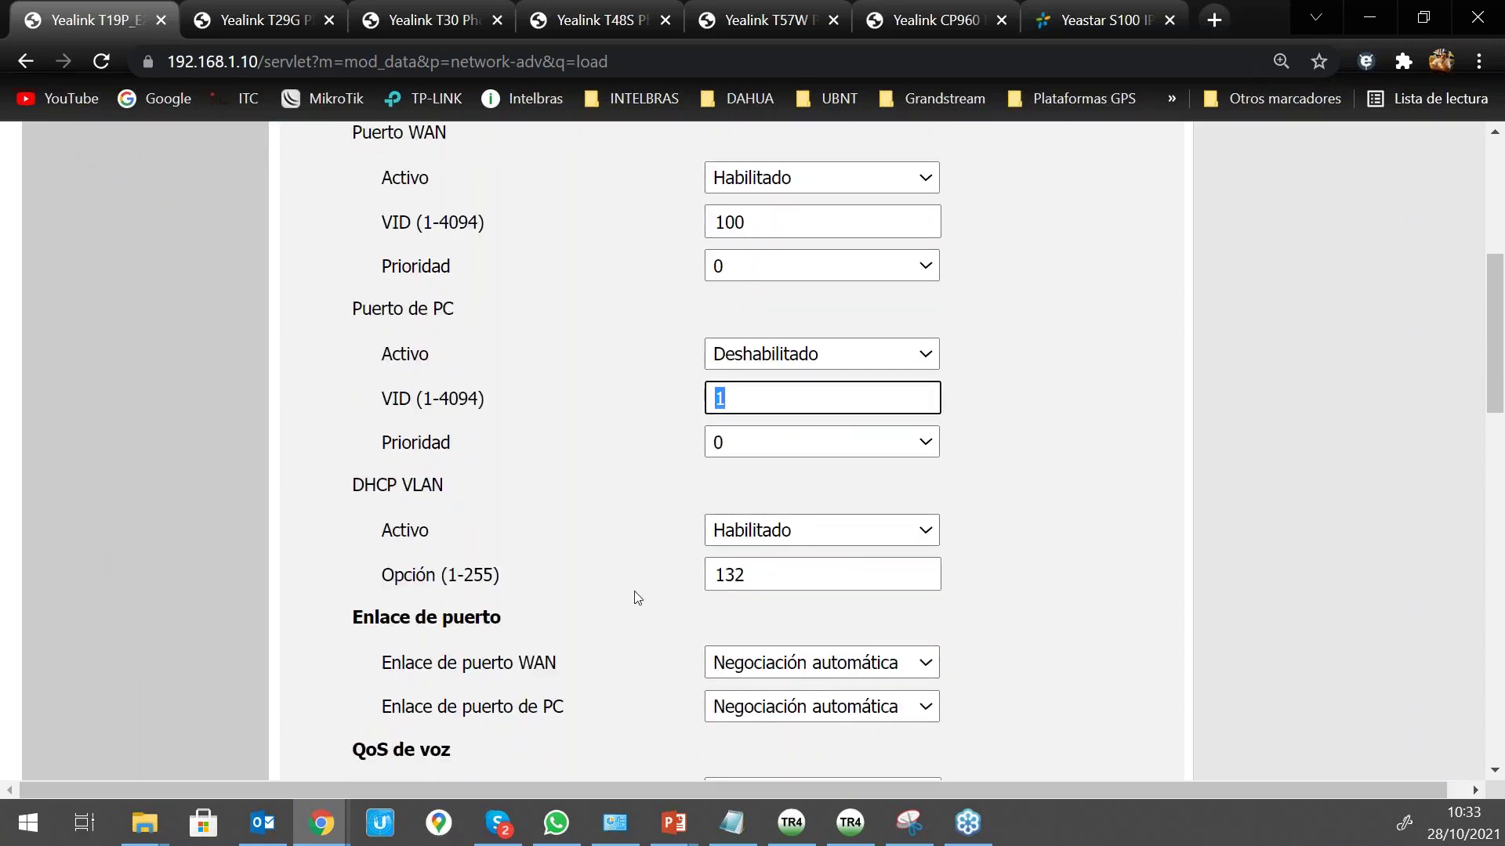
scroll(821, 642, up, 3)
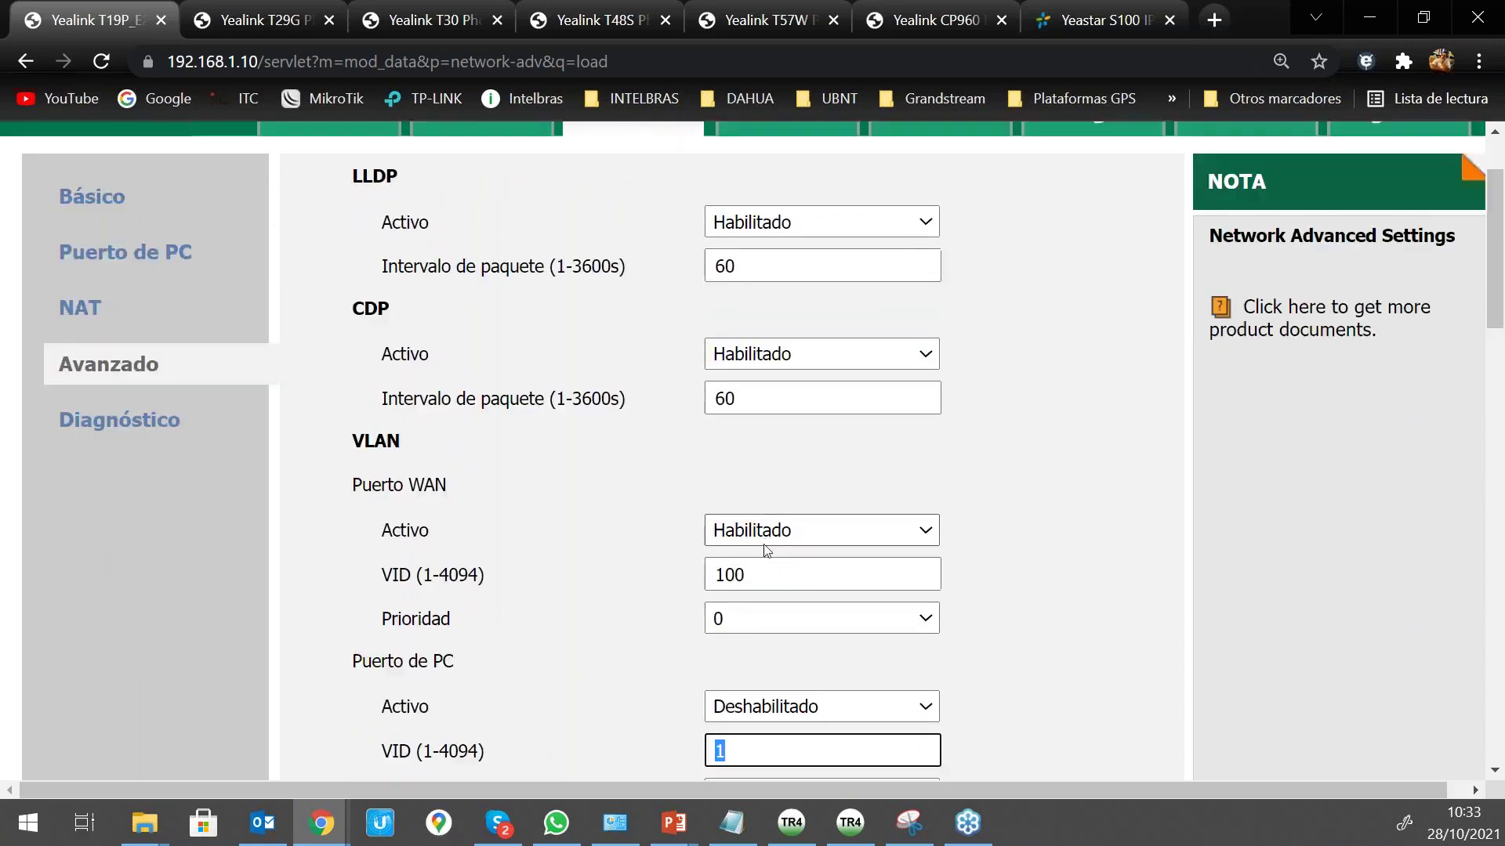
scroll(766, 551, down, 1)
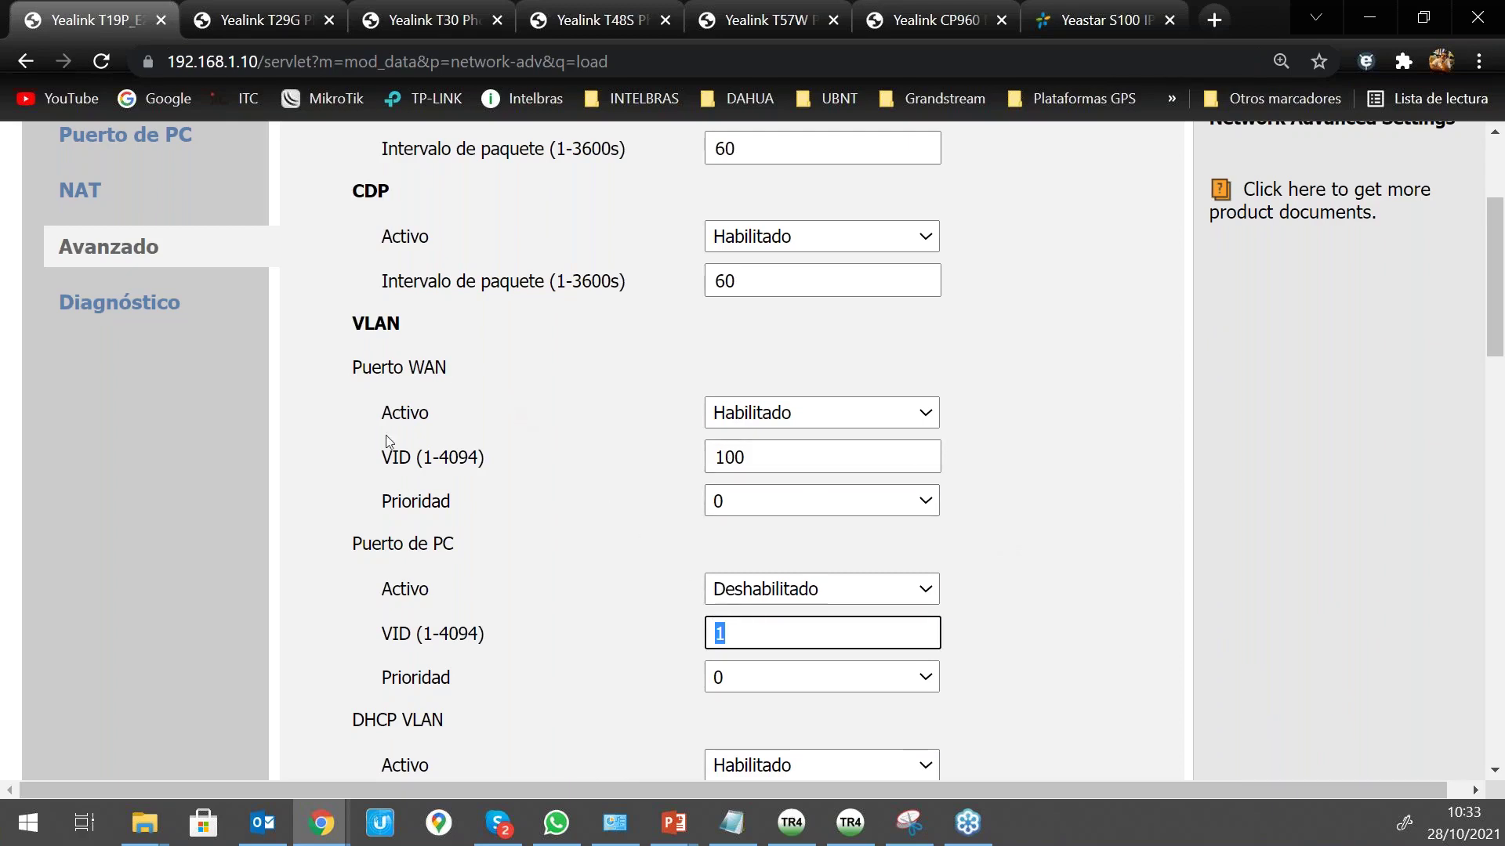
scroll(515, 501, down, 2)
scroll(517, 499, up, 1)
scroll(516, 500, up, 3)
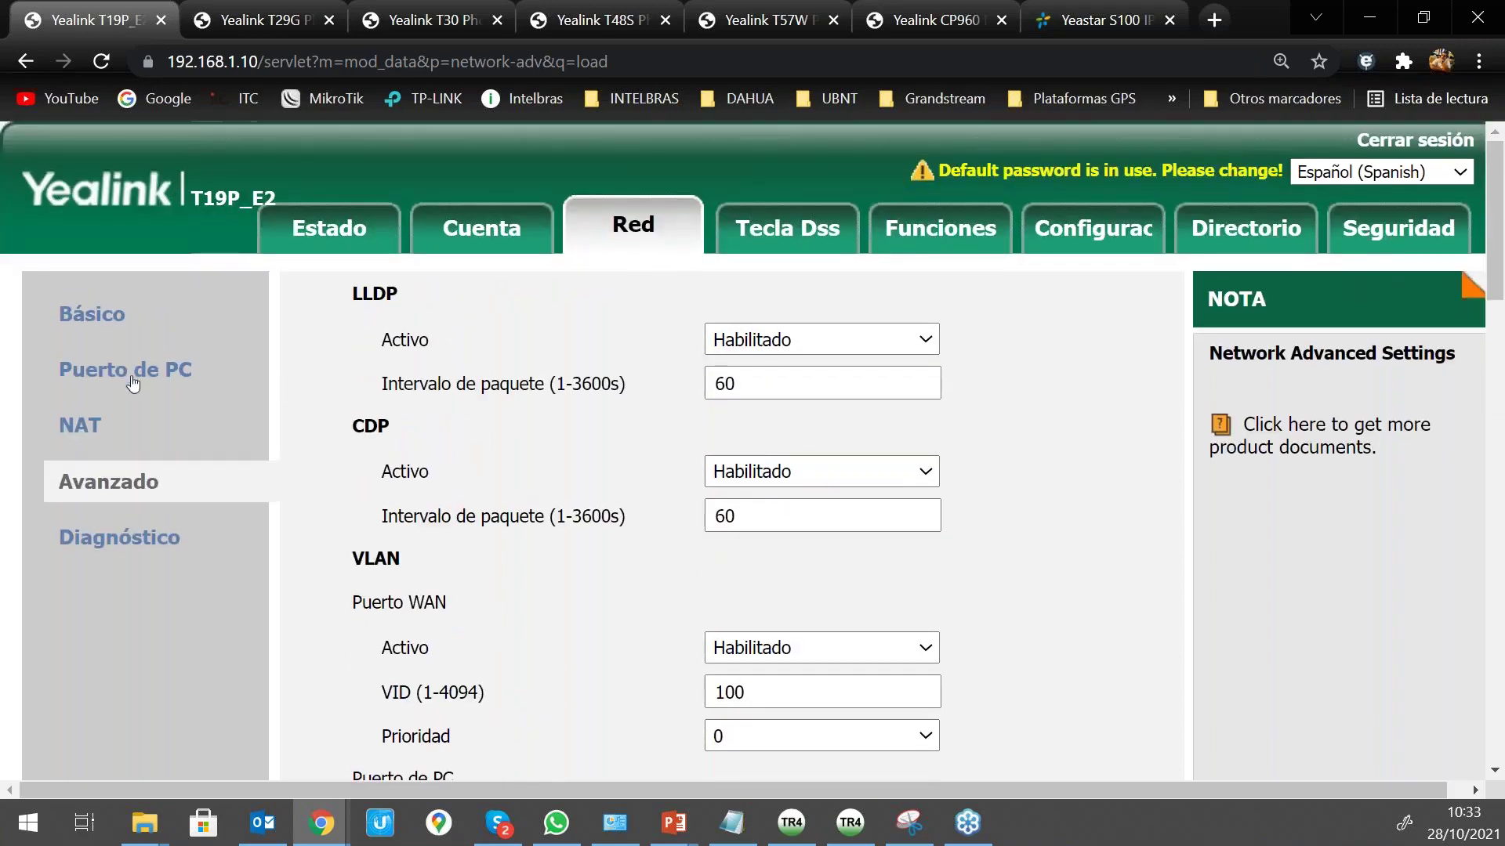
scroll(439, 611, down, 10)
scroll(565, 690, down, 10)
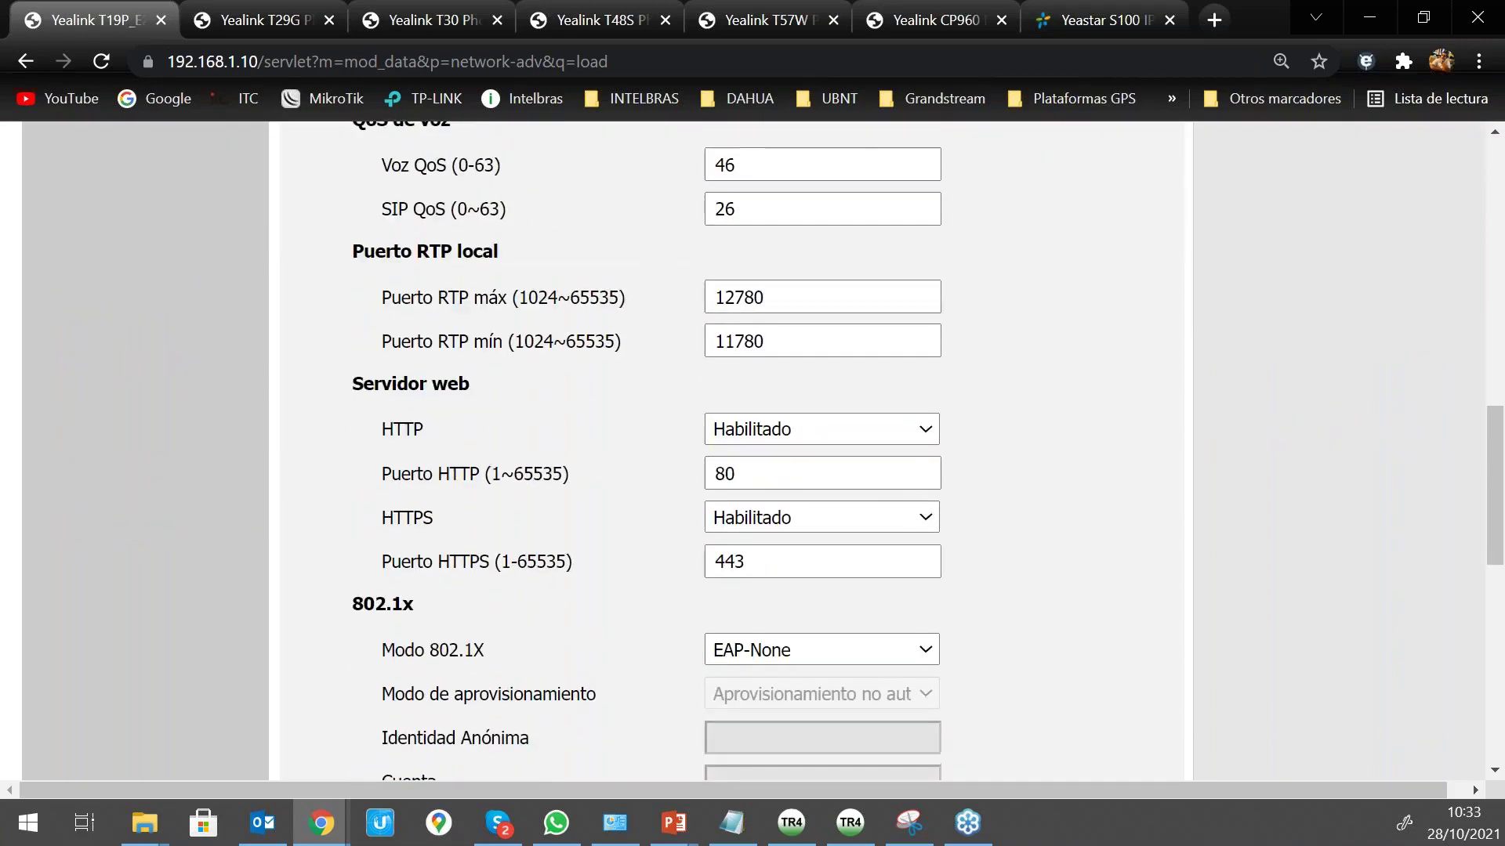
click(859, 692)
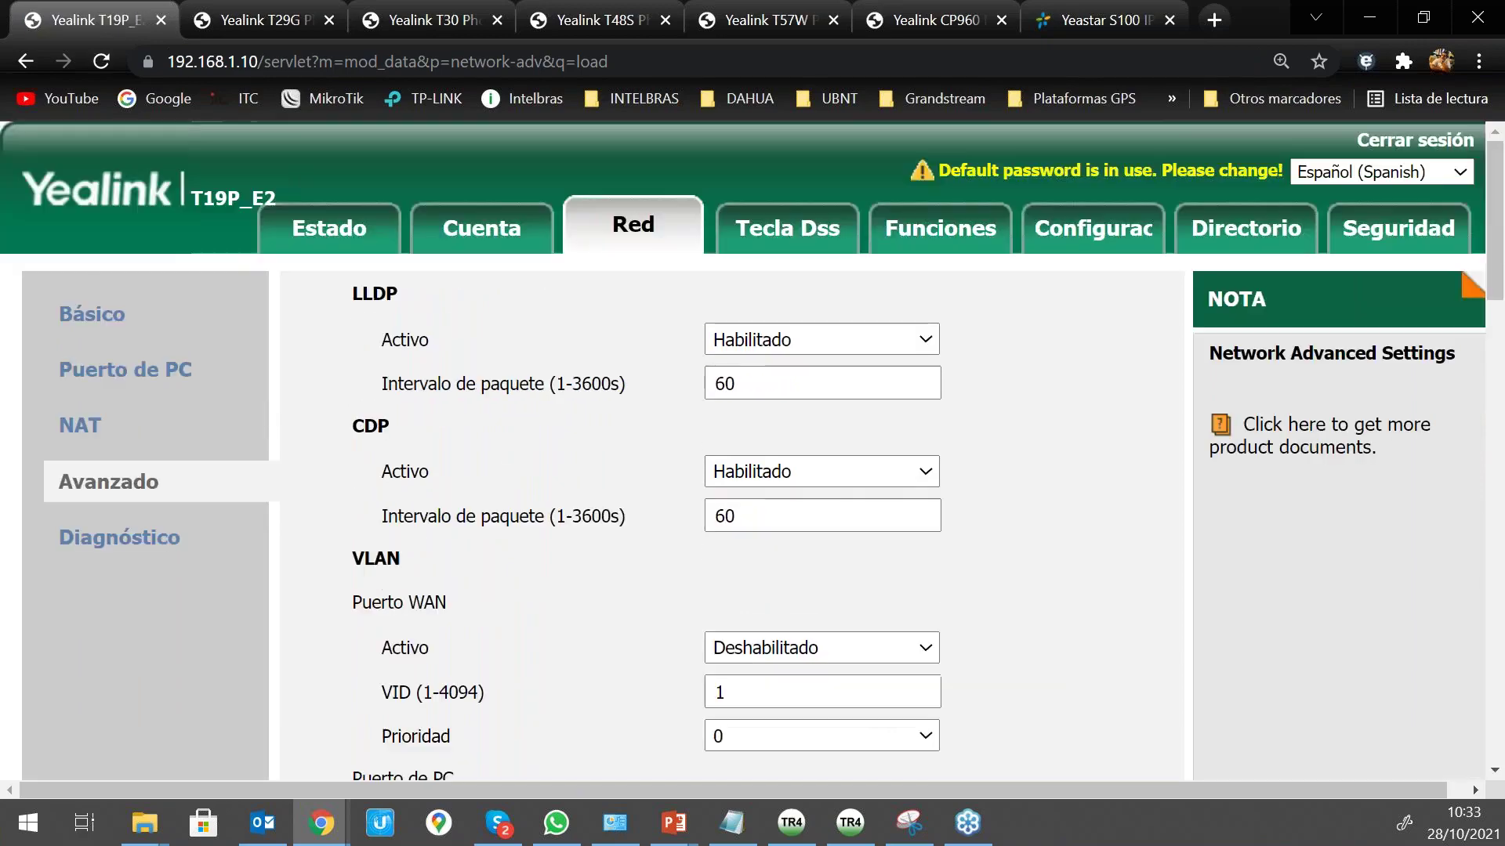
Step: Return to Red Básico to view static IP 192.168.1.10, mask 255.255.255.0, gateway 192.168.1.1
click(95, 327)
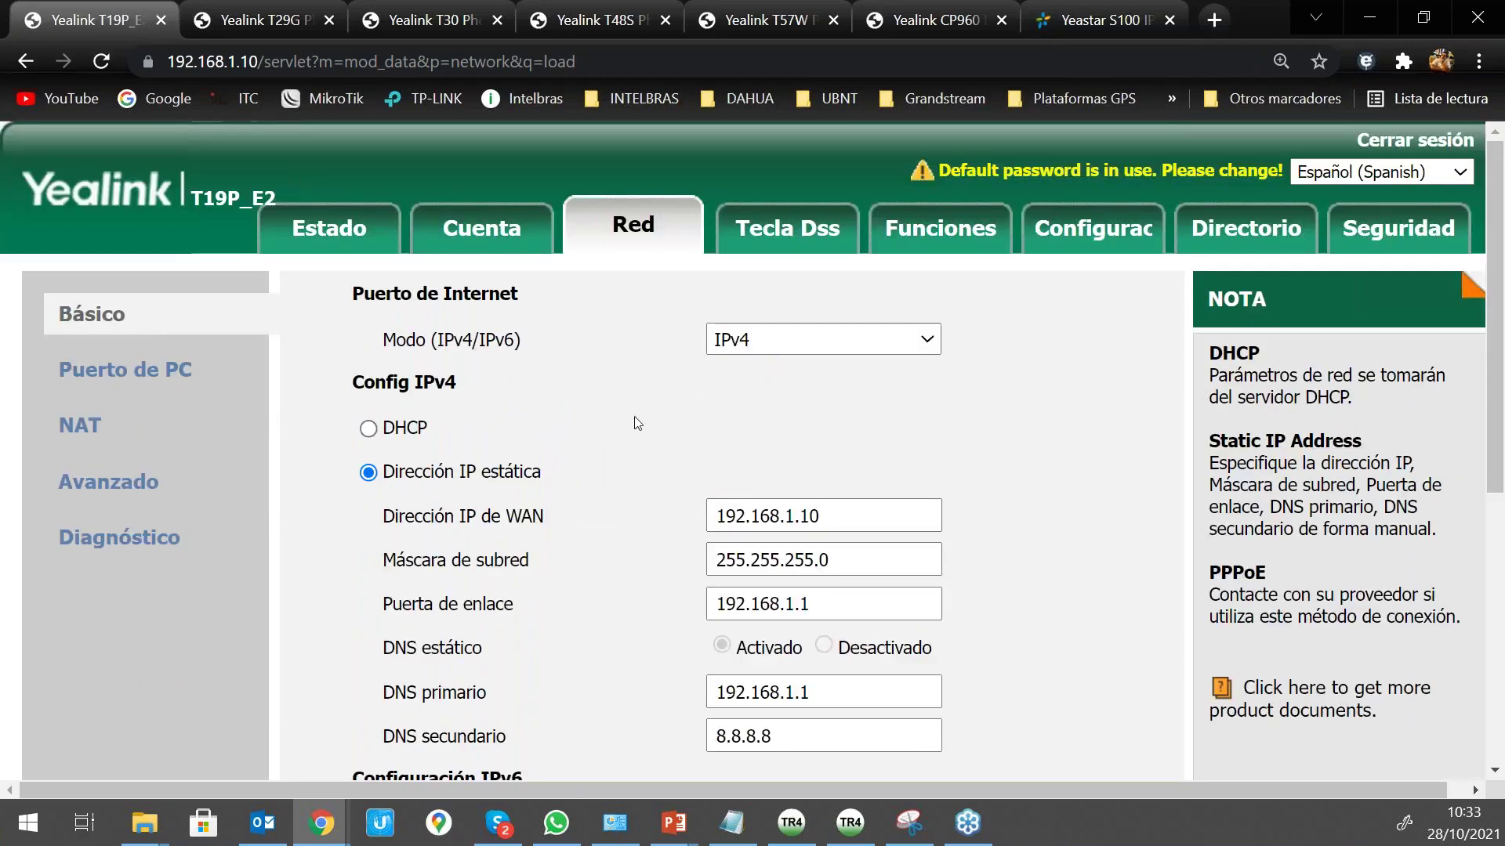
scroll(786, 390, down, 3)
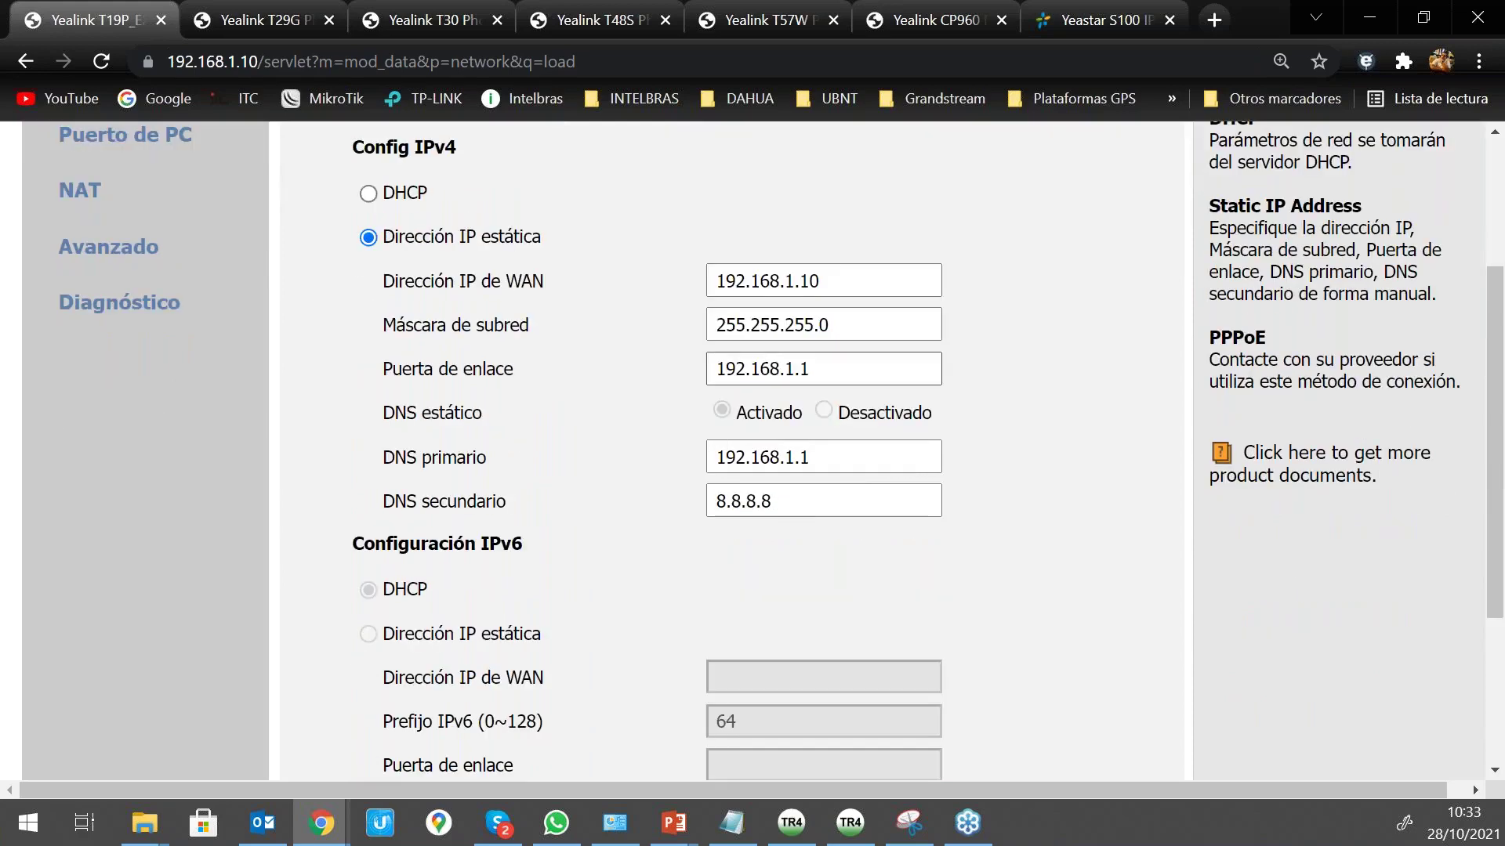
scroll(670, 359, up, 2)
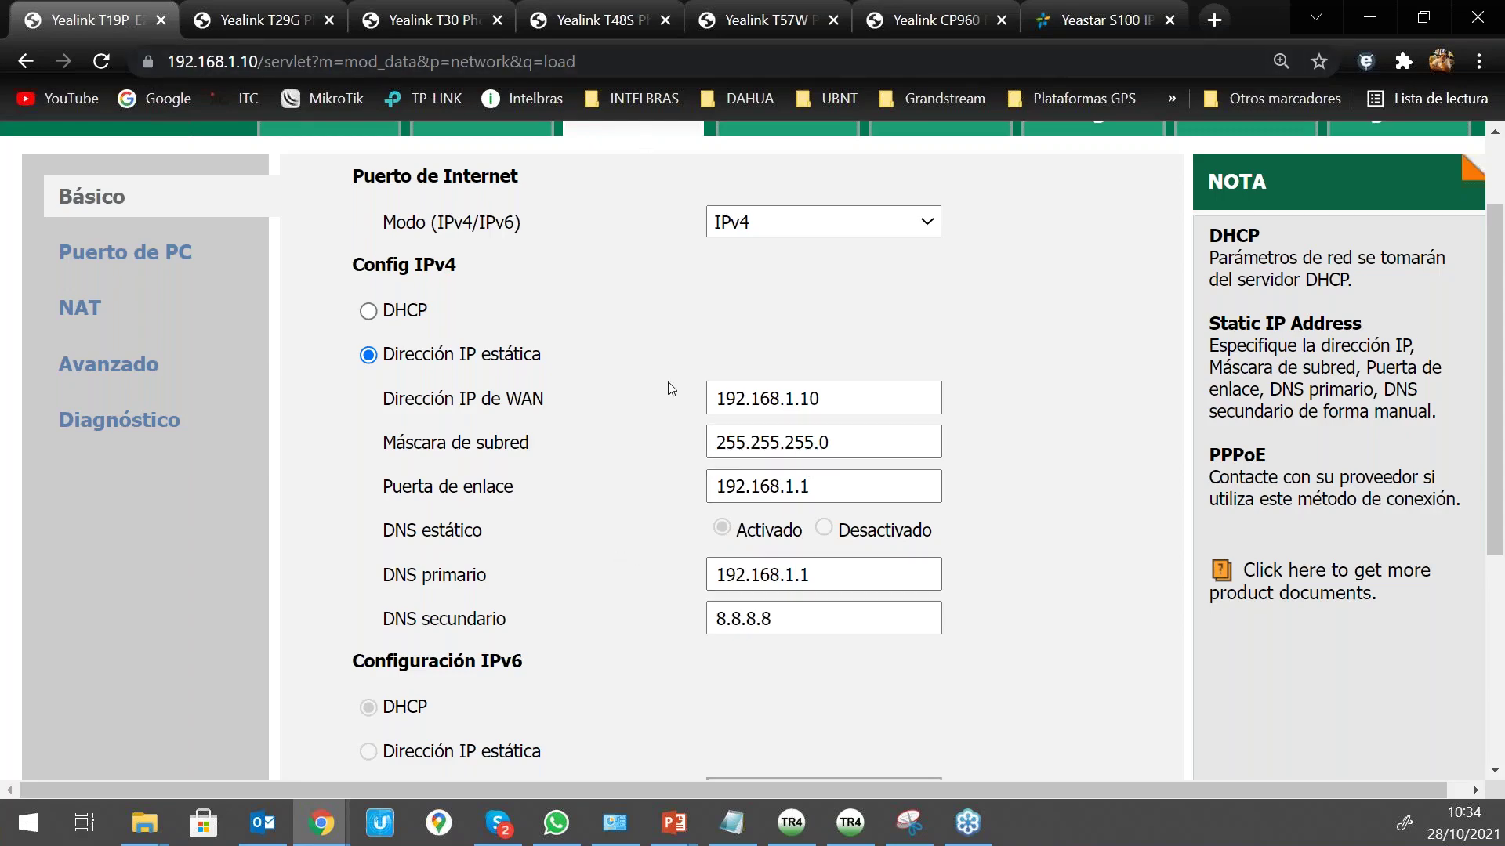
scroll(671, 388, up, 2)
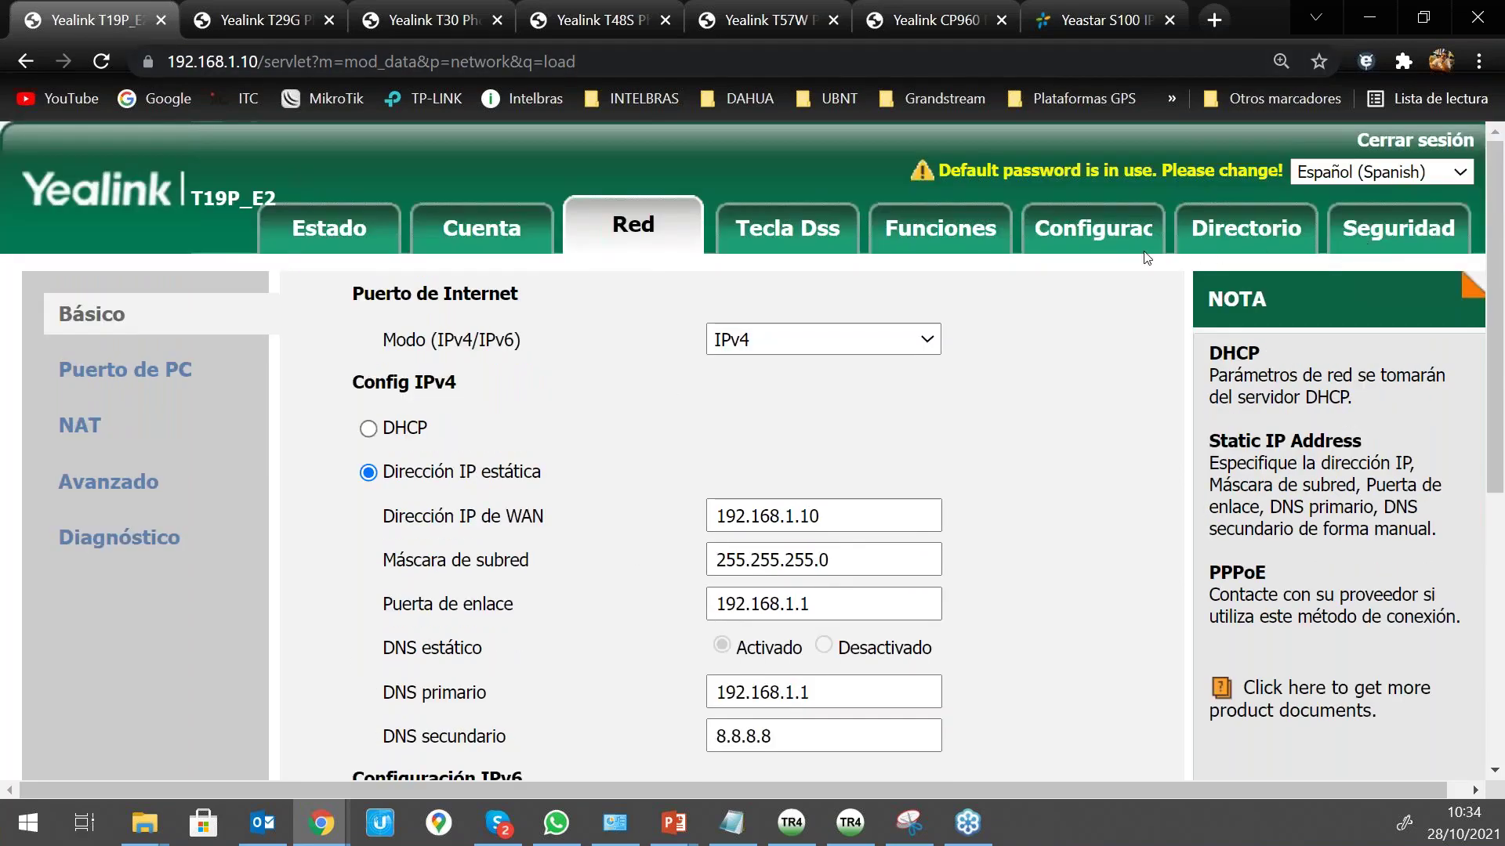
Step: Open the Tecla Dss page, briefly show the presentation slide, then return
click(776, 233)
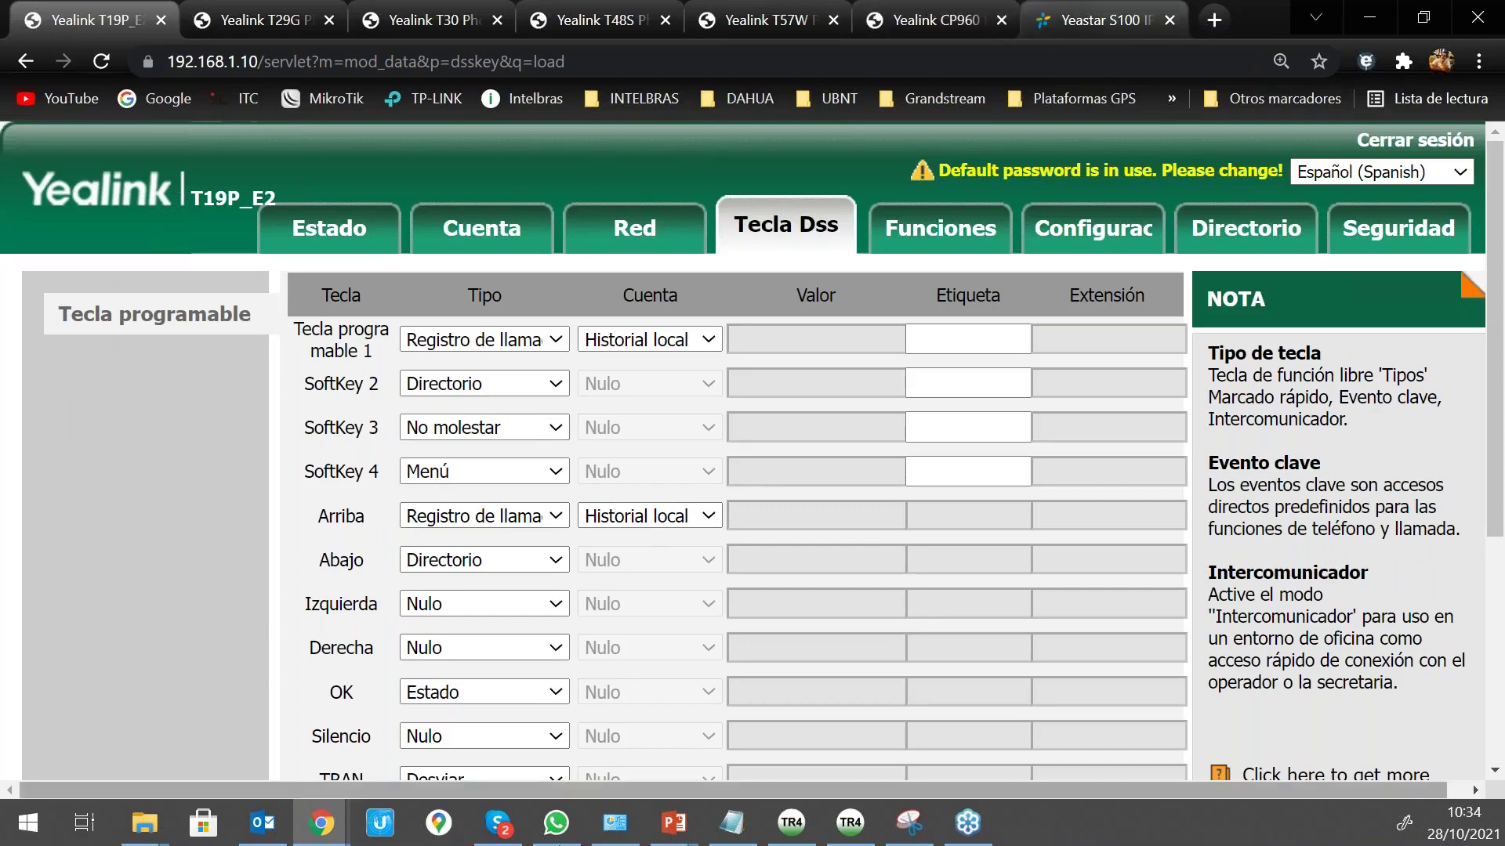
mouse_move(674, 823)
mouse_move(837, 712)
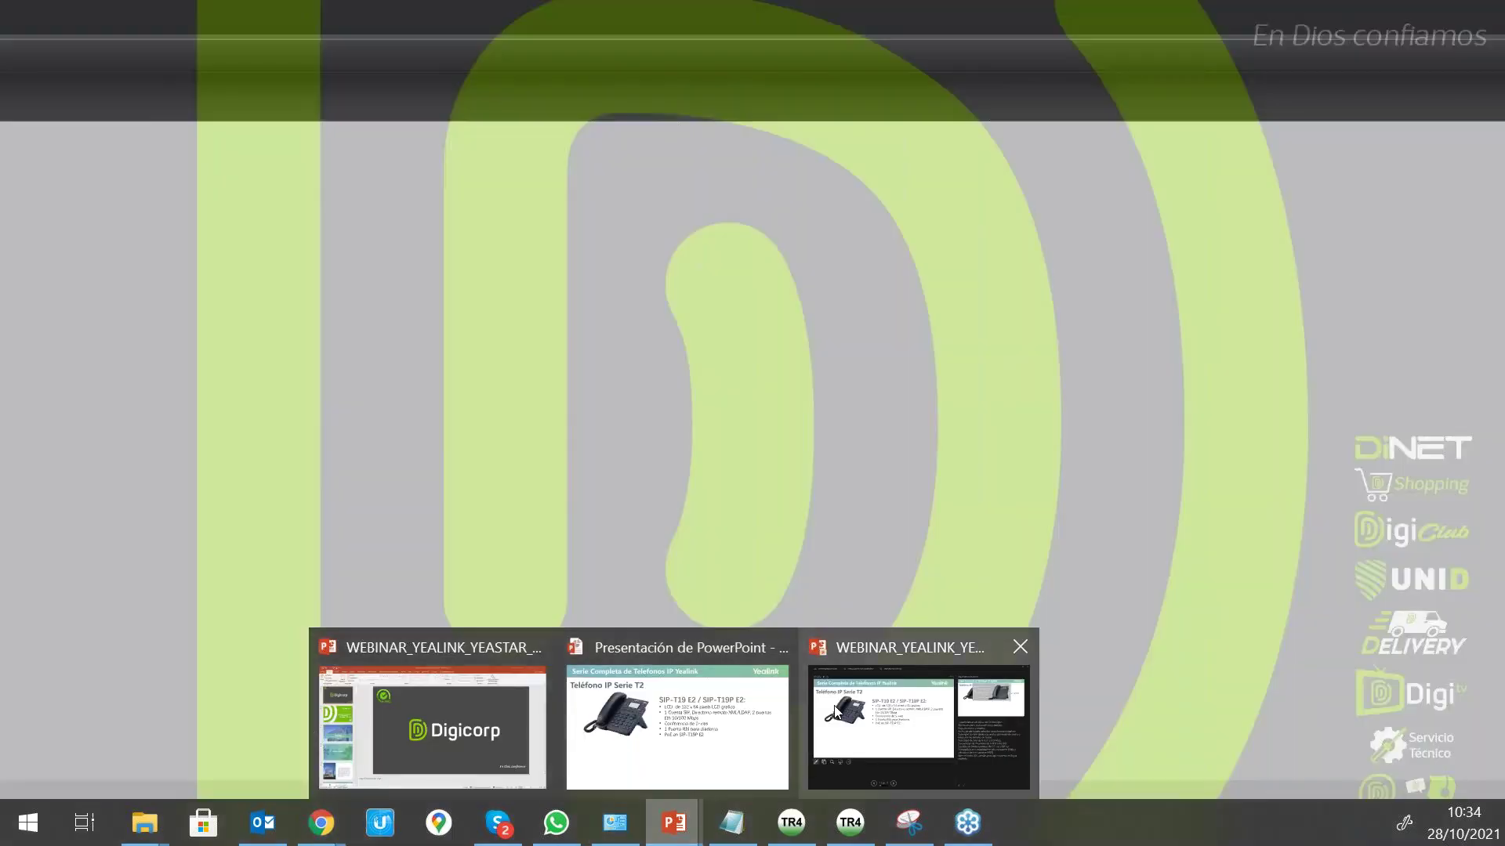
click(689, 705)
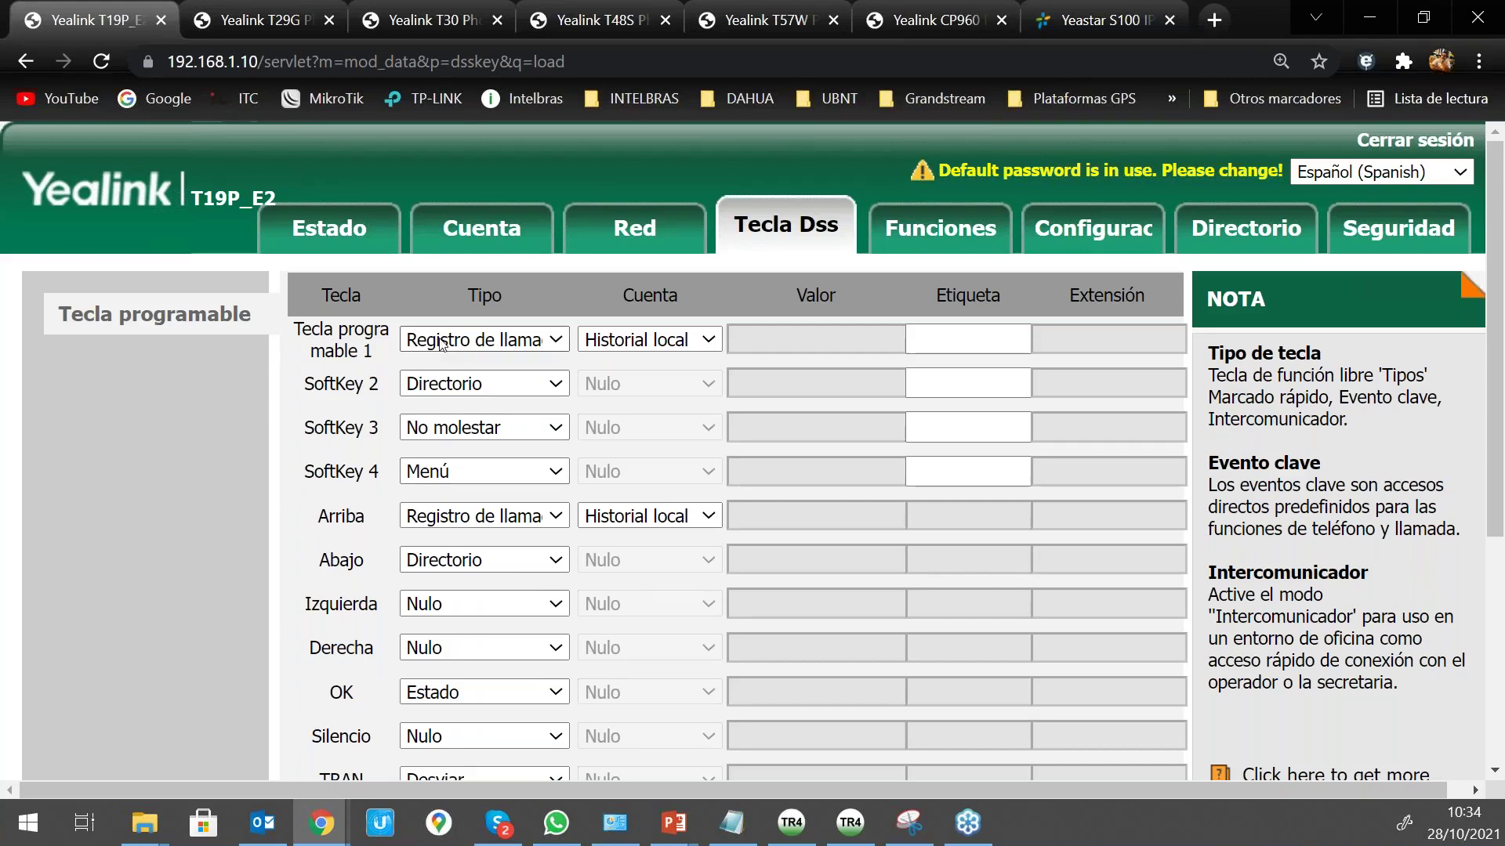
click(728, 830)
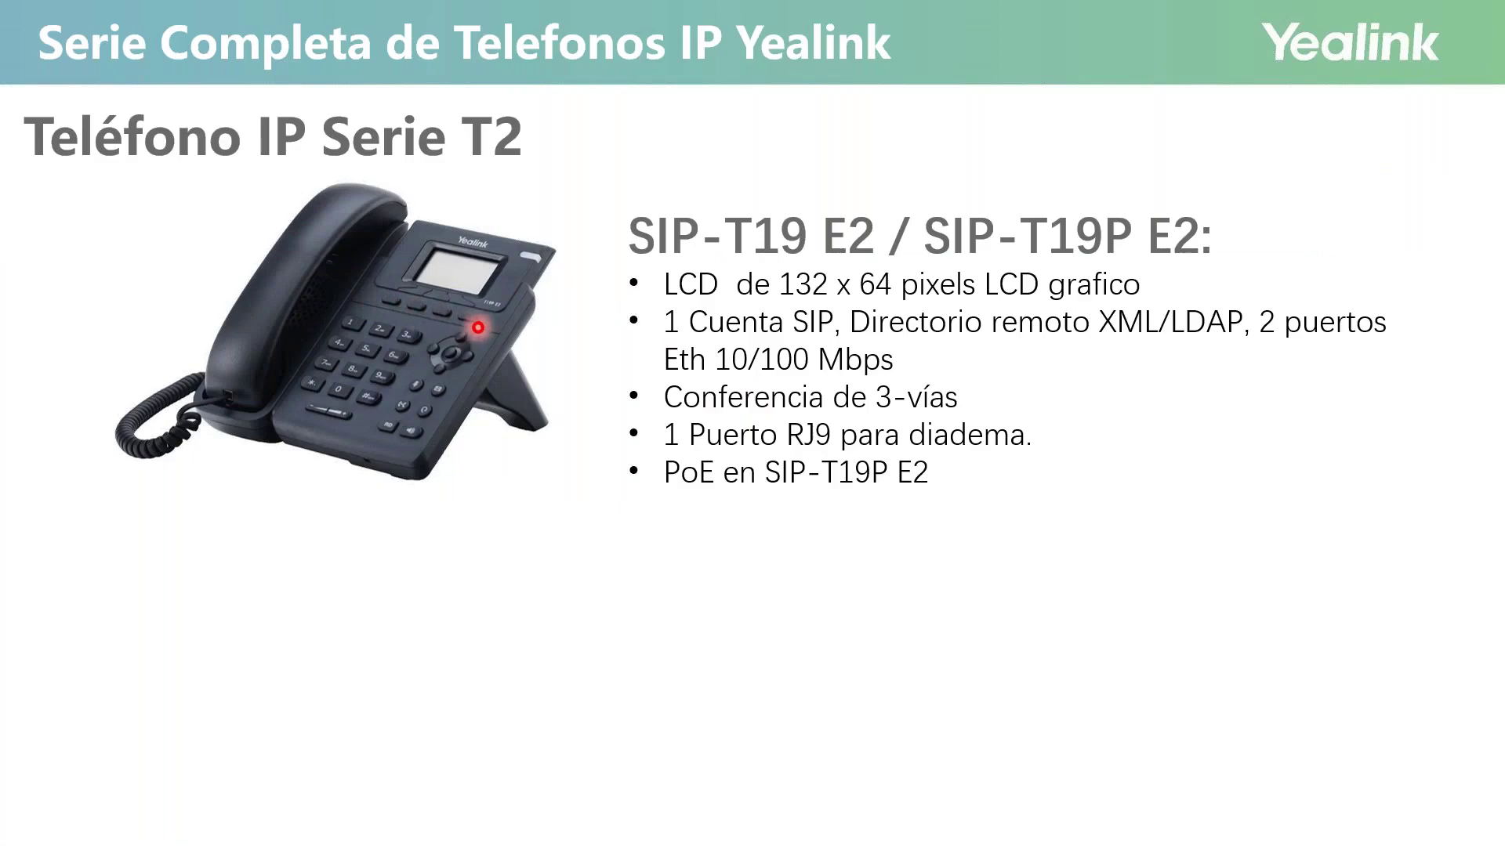
key(alt+Tab)
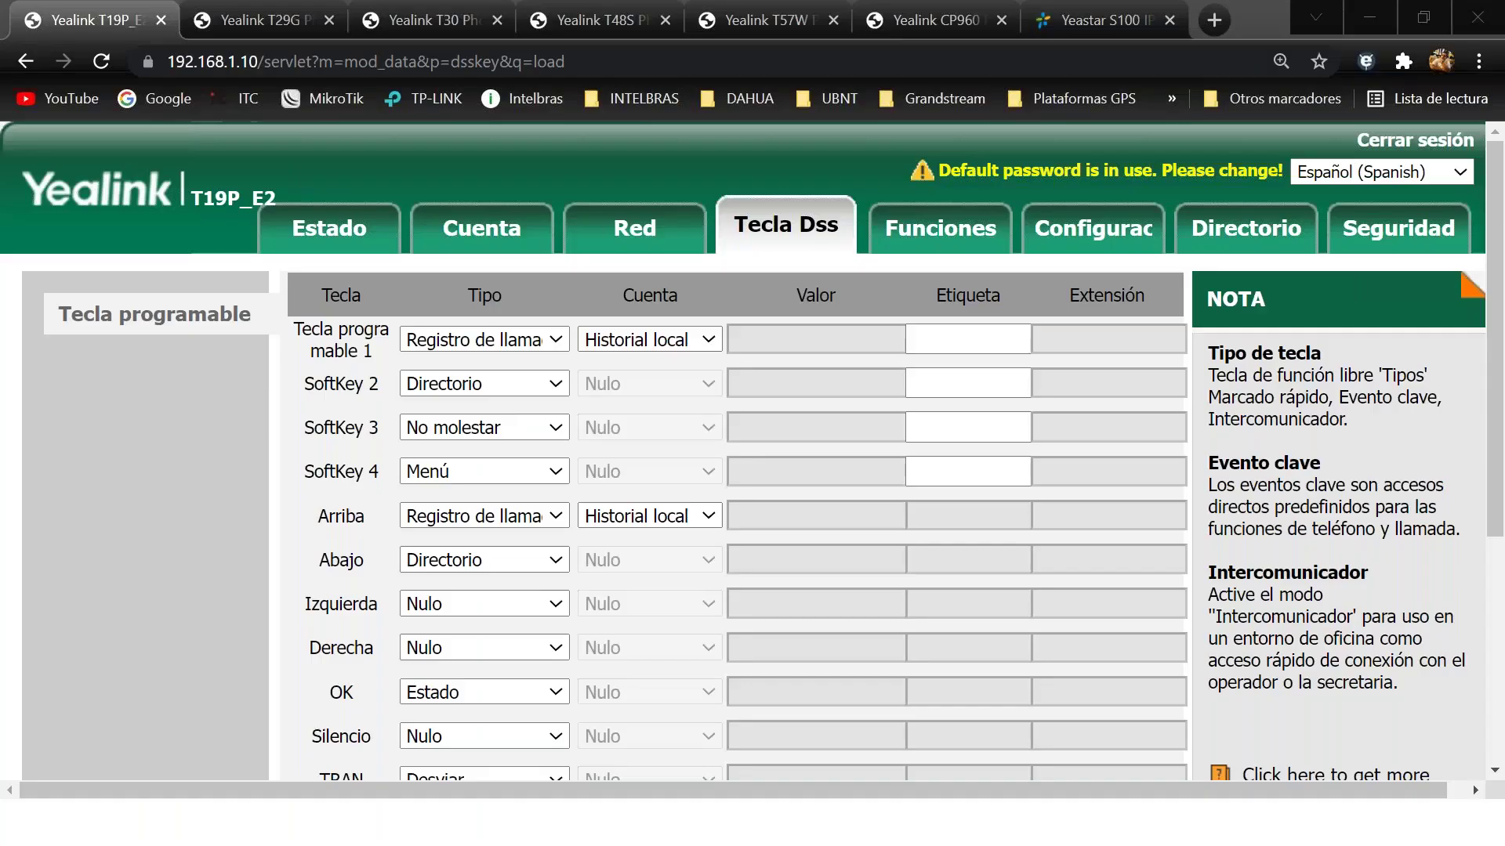
Step: Review SoftKey 2's Tipo options and close the list, leaving it on Directorio
click(486, 383)
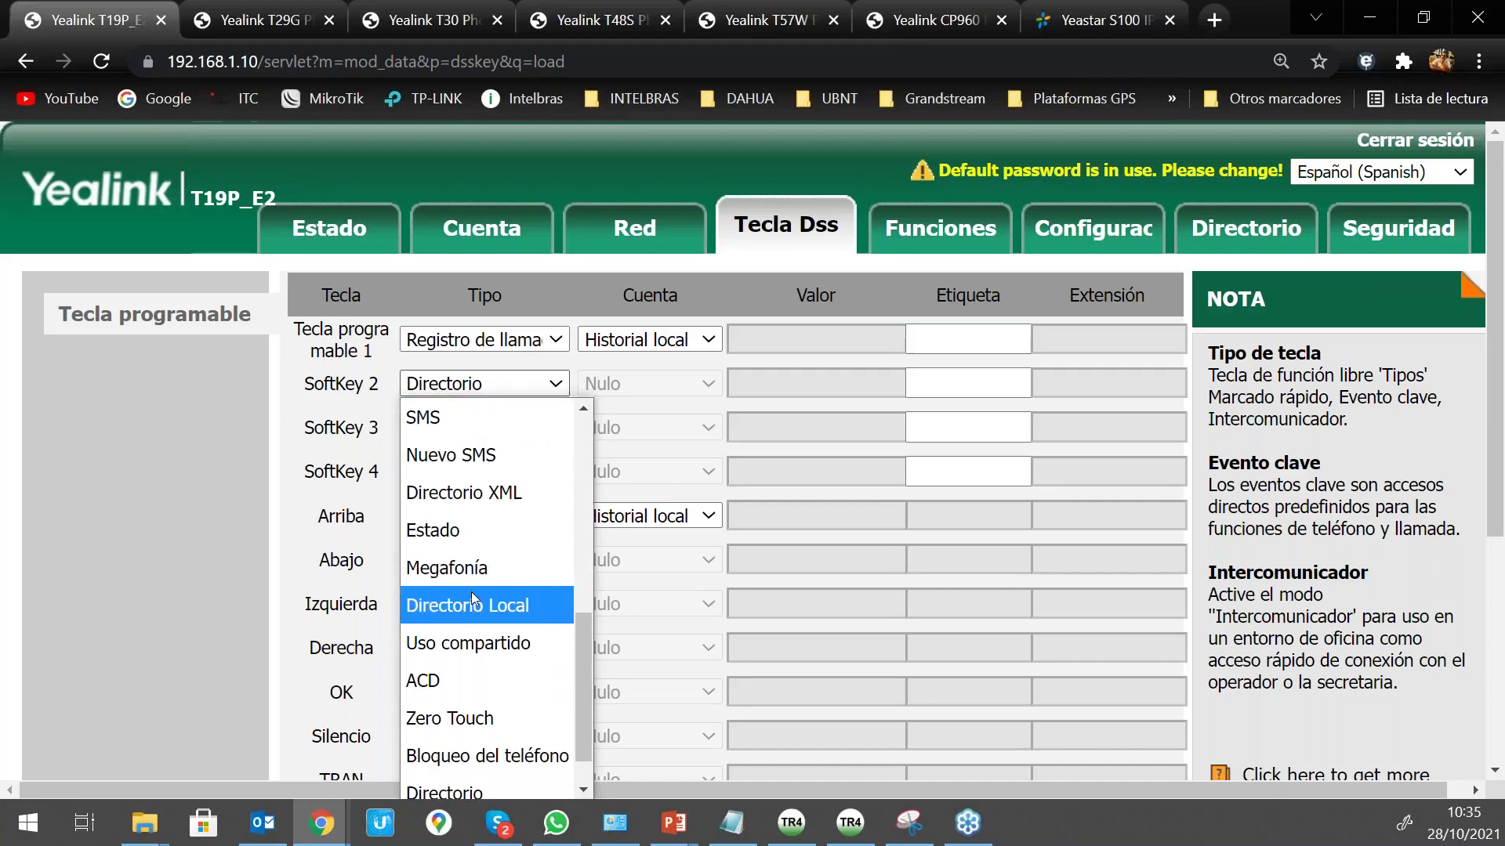
scroll(470, 604, down, 1)
scroll(494, 658, up, 5)
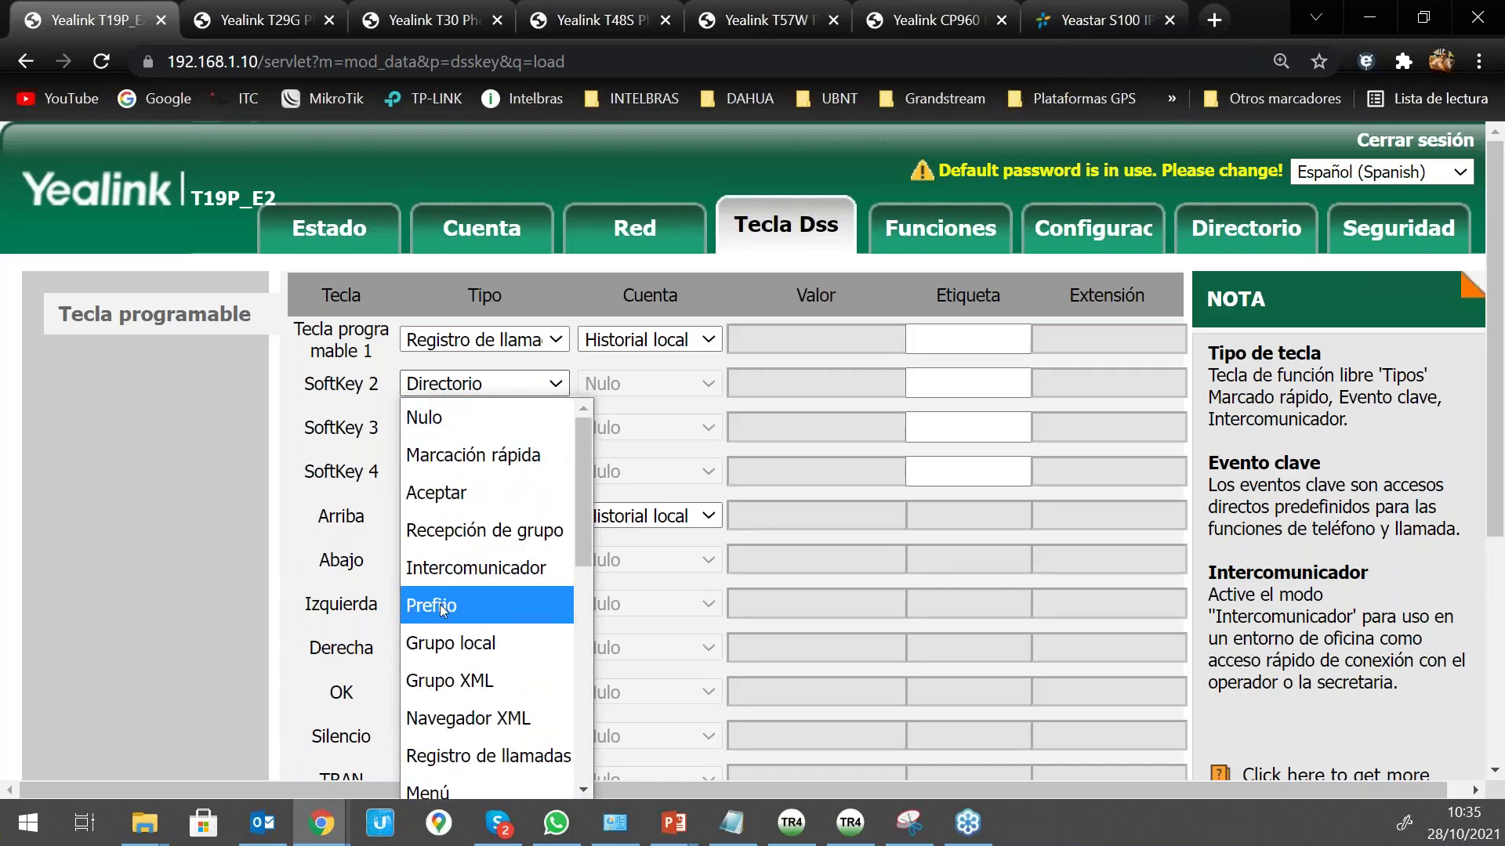
scroll(452, 635, down, 5)
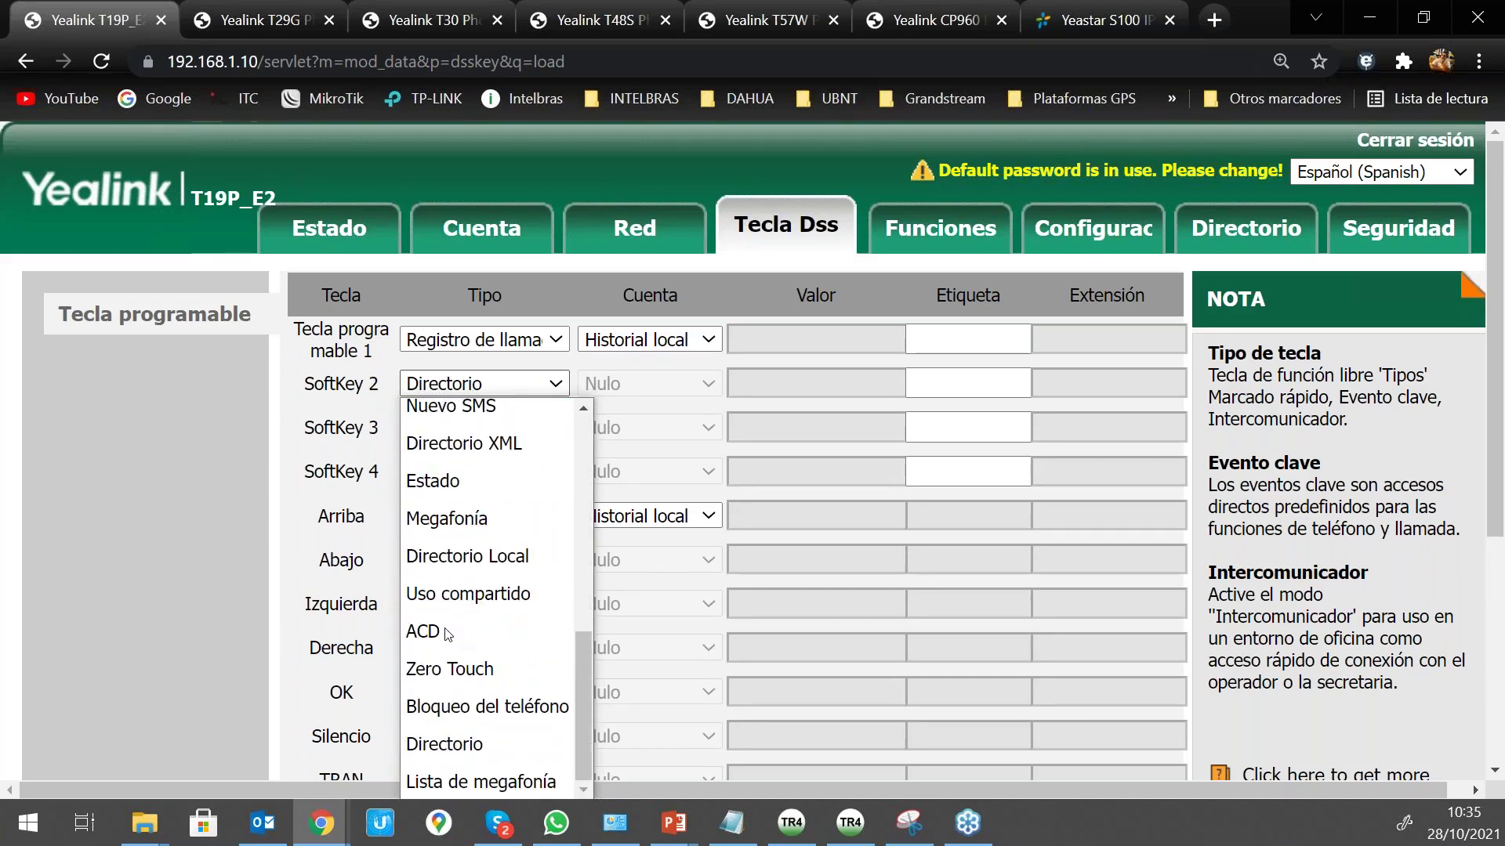
click(154, 482)
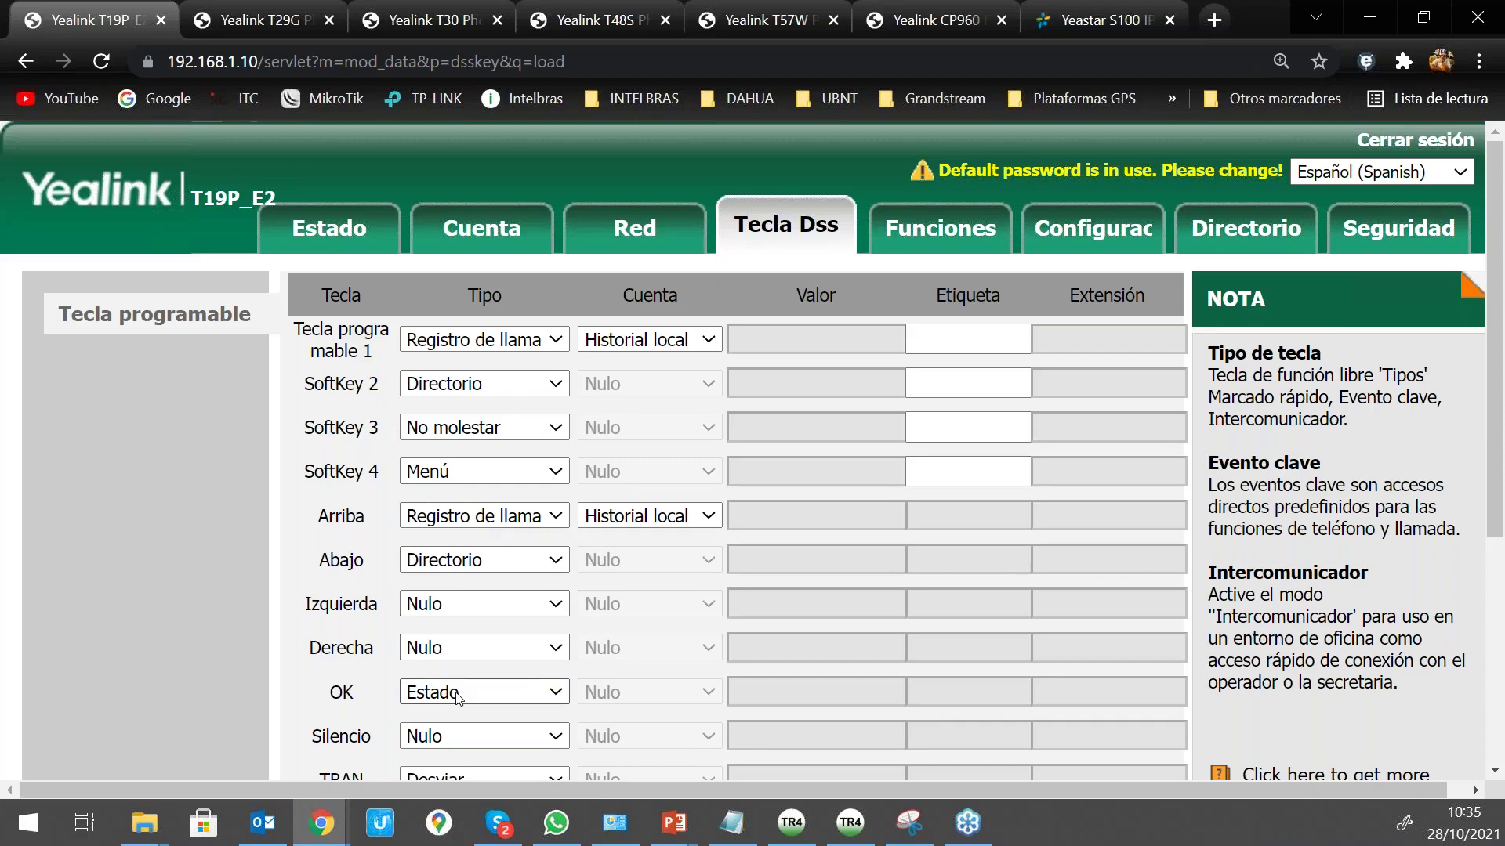
Step: Scroll the key list and start editing the SoftKey 3 Etiqueta field
scroll(457, 698, down, 1)
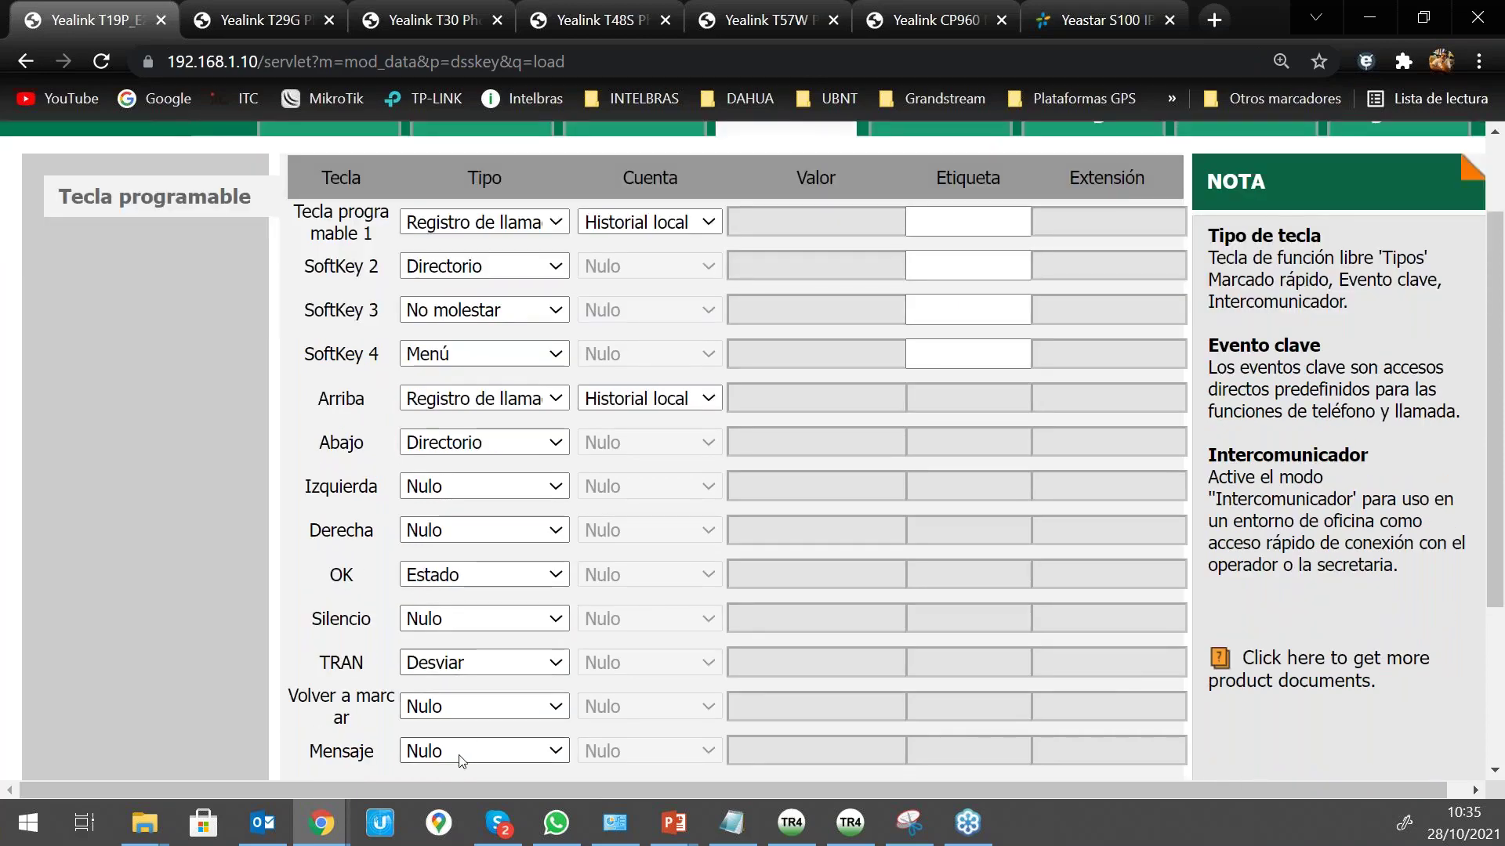
scroll(461, 605, down, 1)
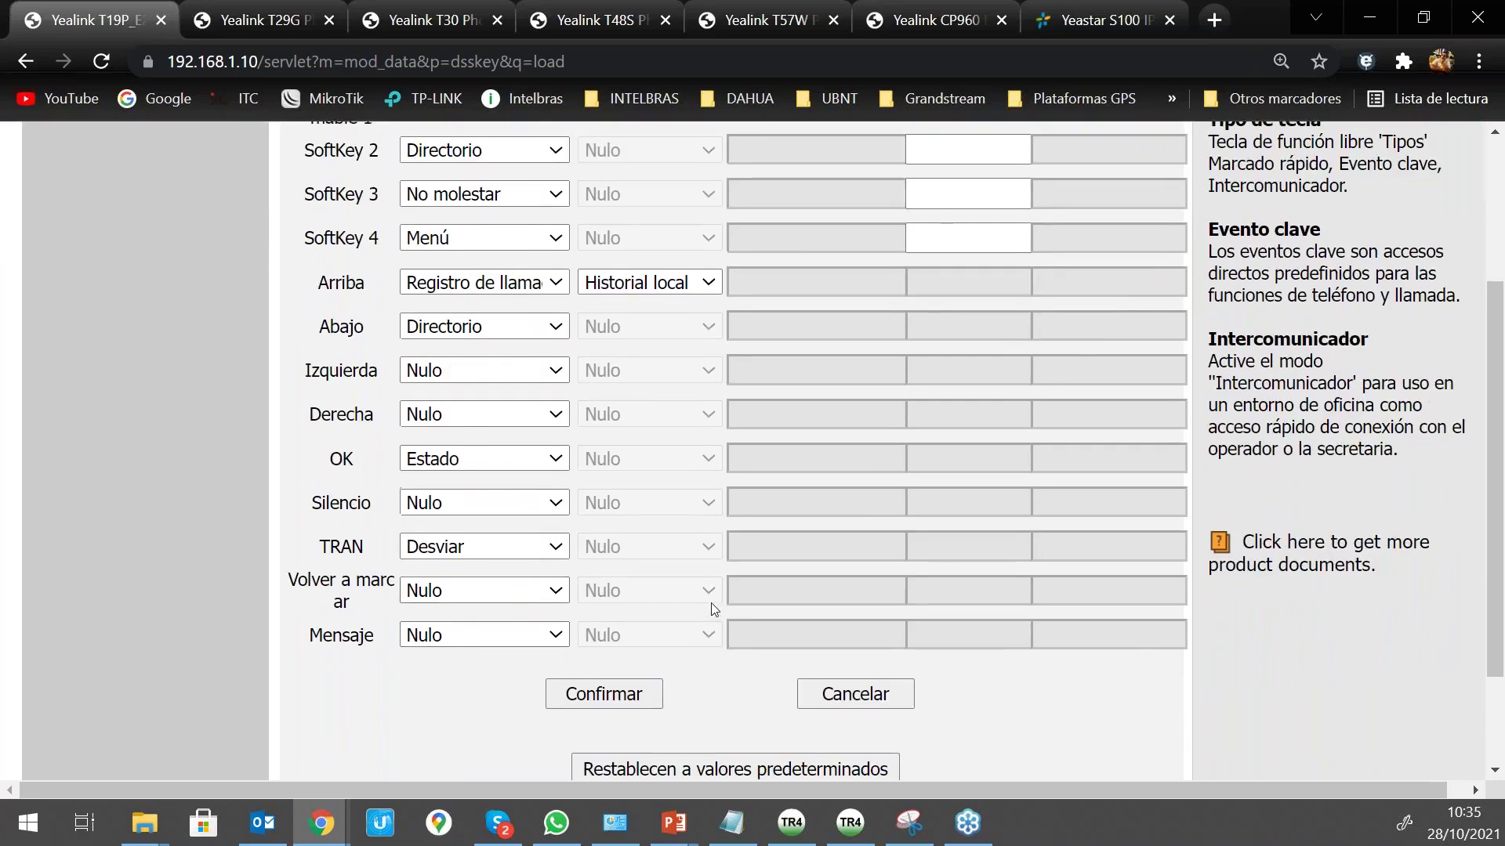
scroll(712, 604, up, 2)
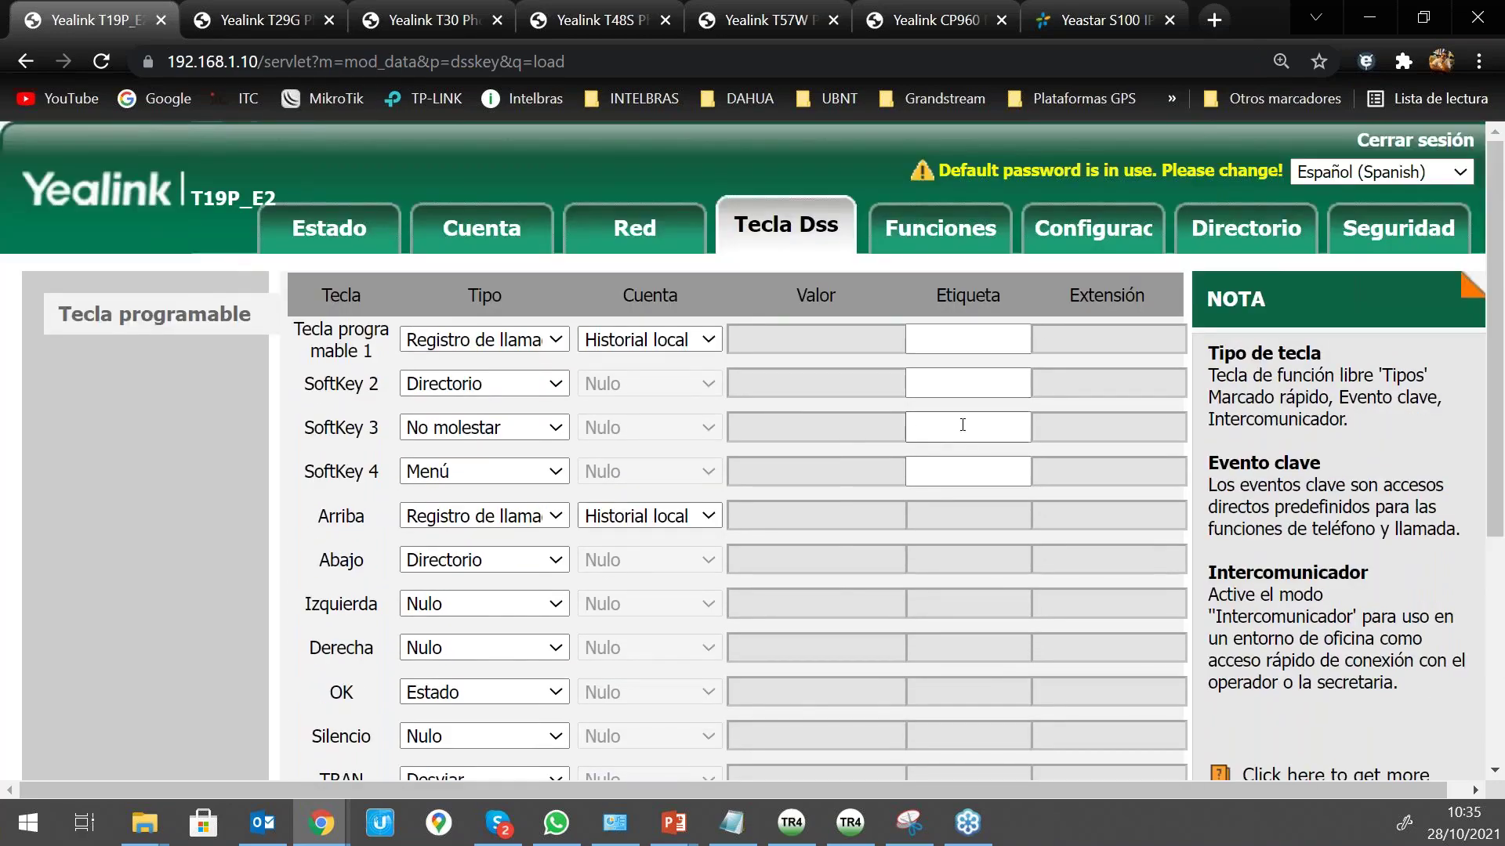
click(943, 429)
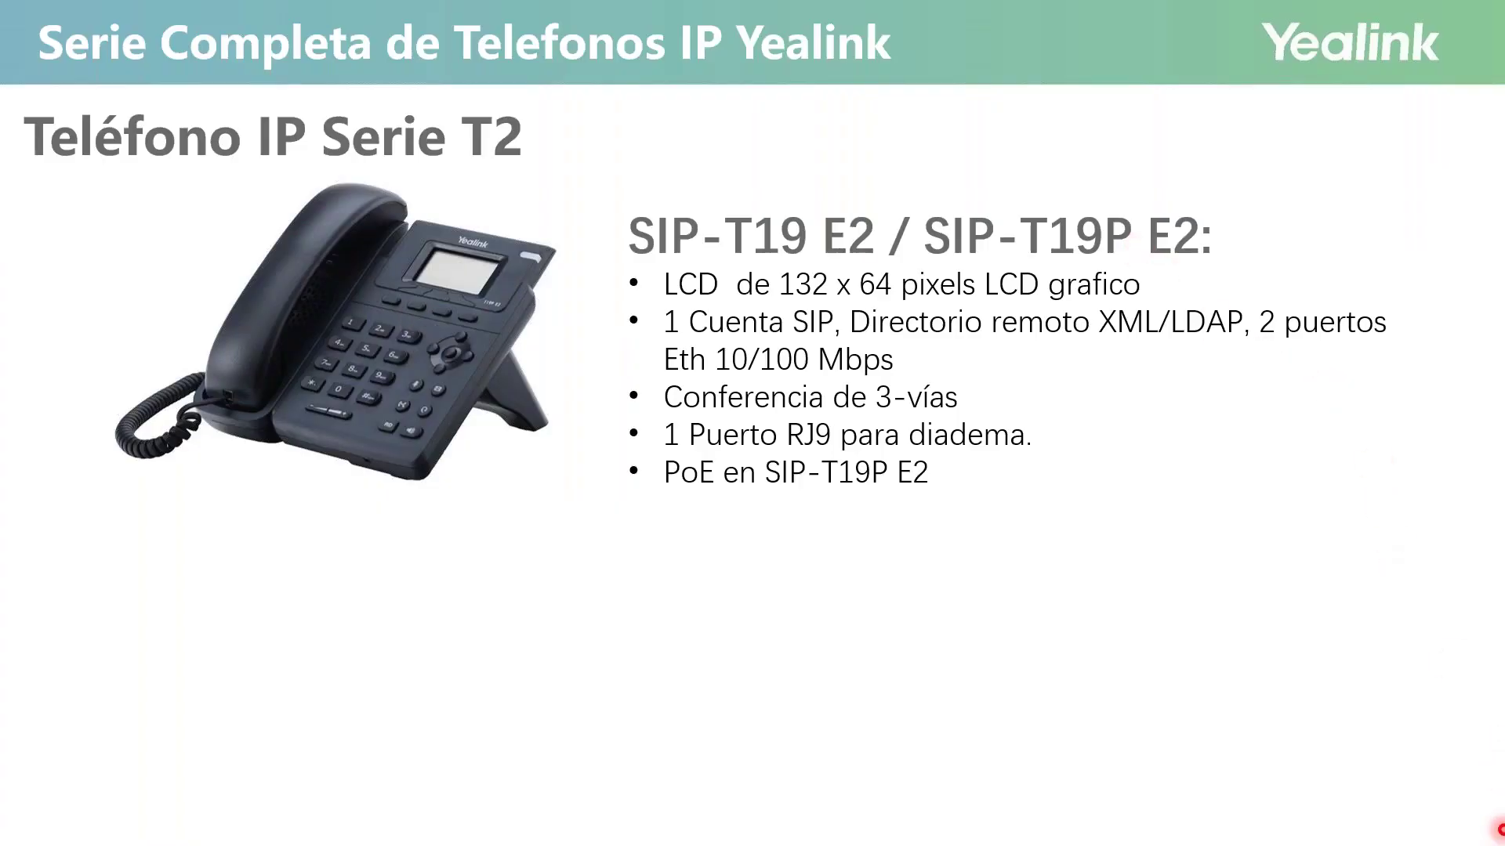
Step: Show and hide the annotated T19 E2 image, then reveal the SIP-T21 E2 details
click(1357, 766)
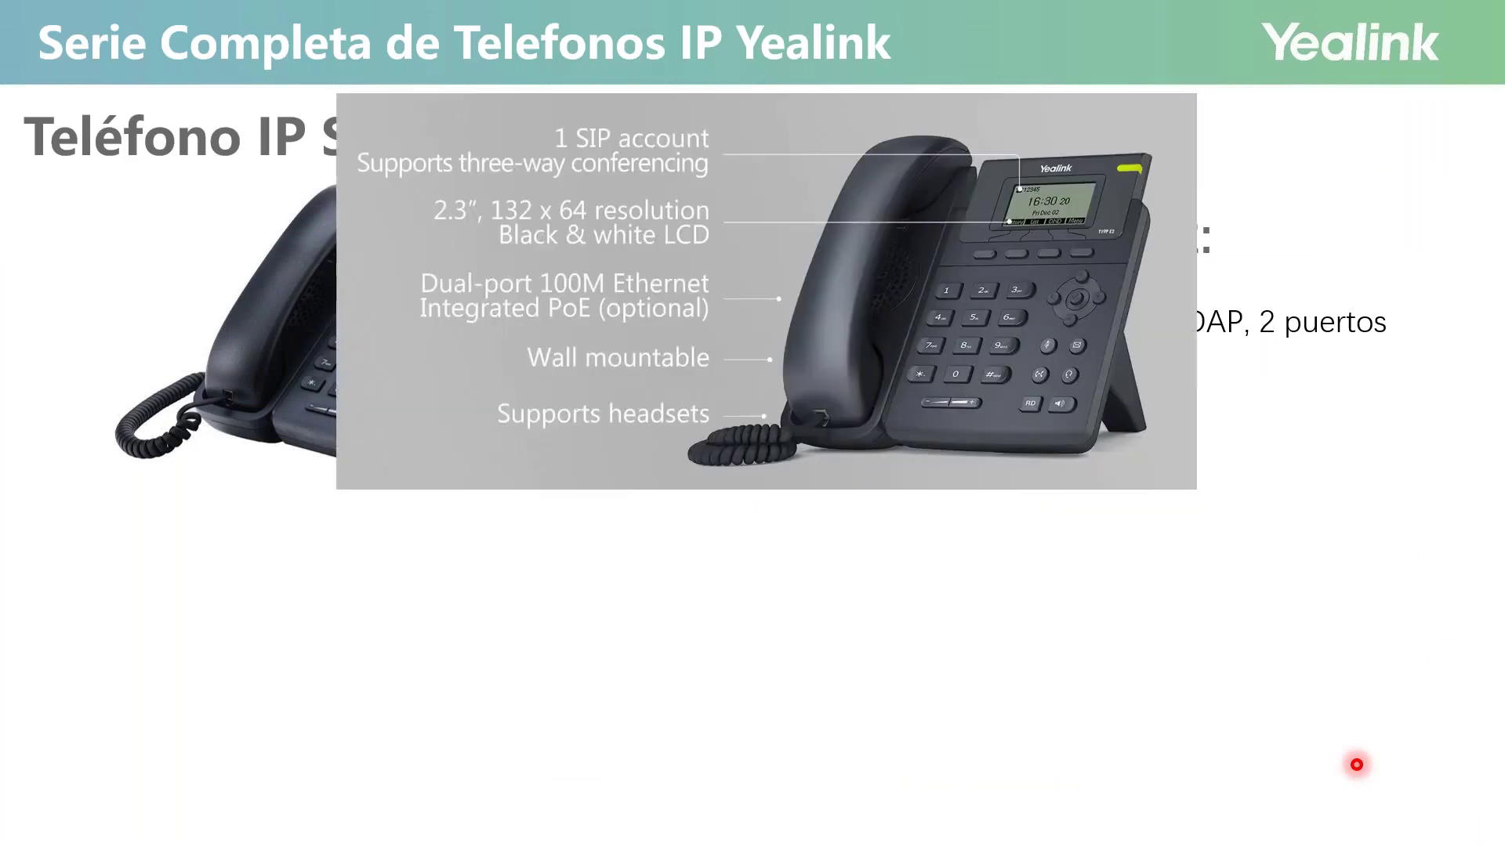
click(1357, 765)
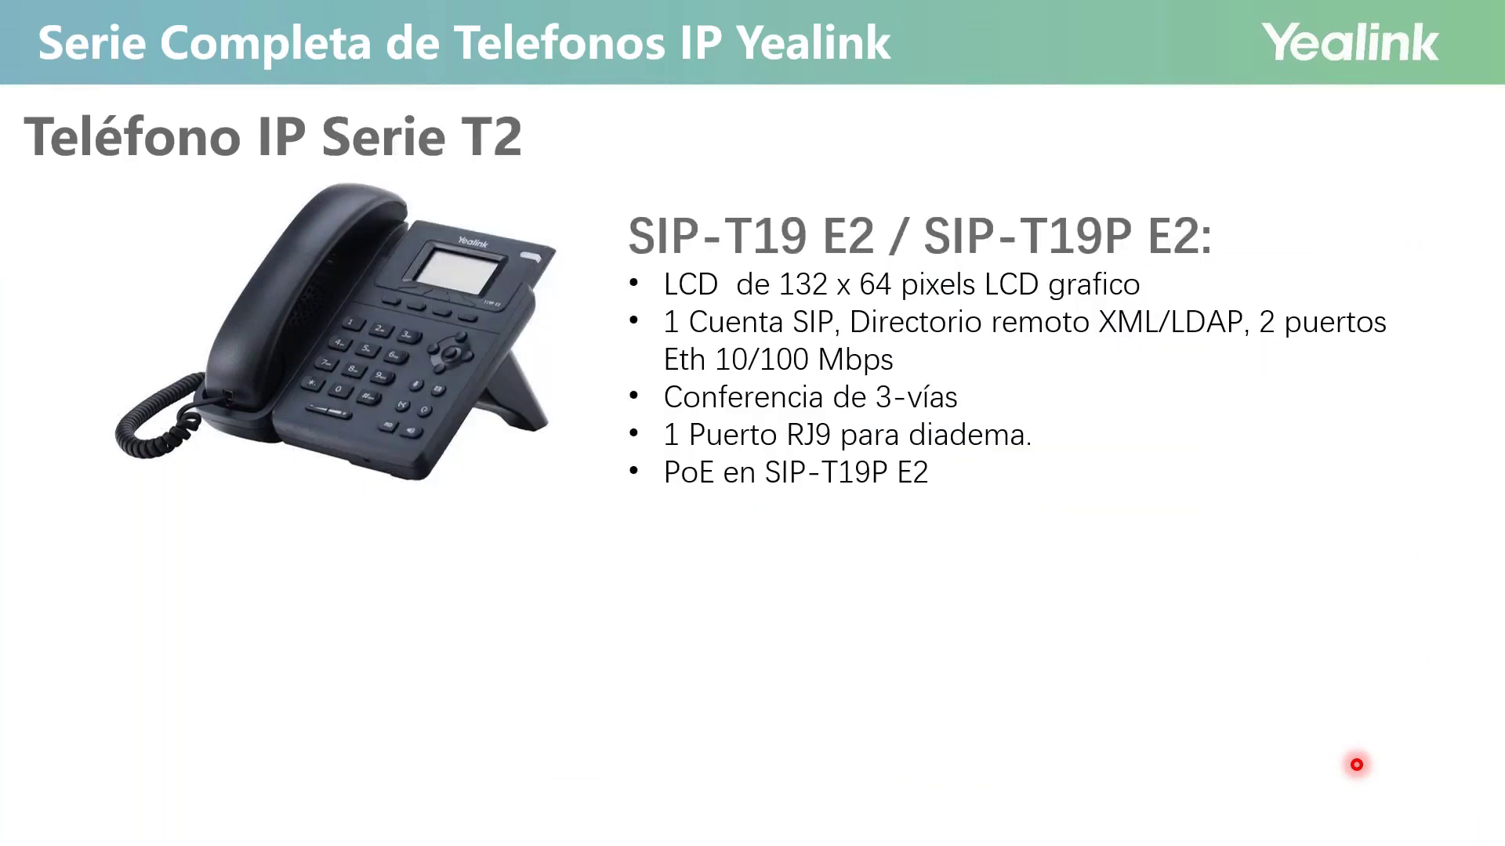
click(1356, 765)
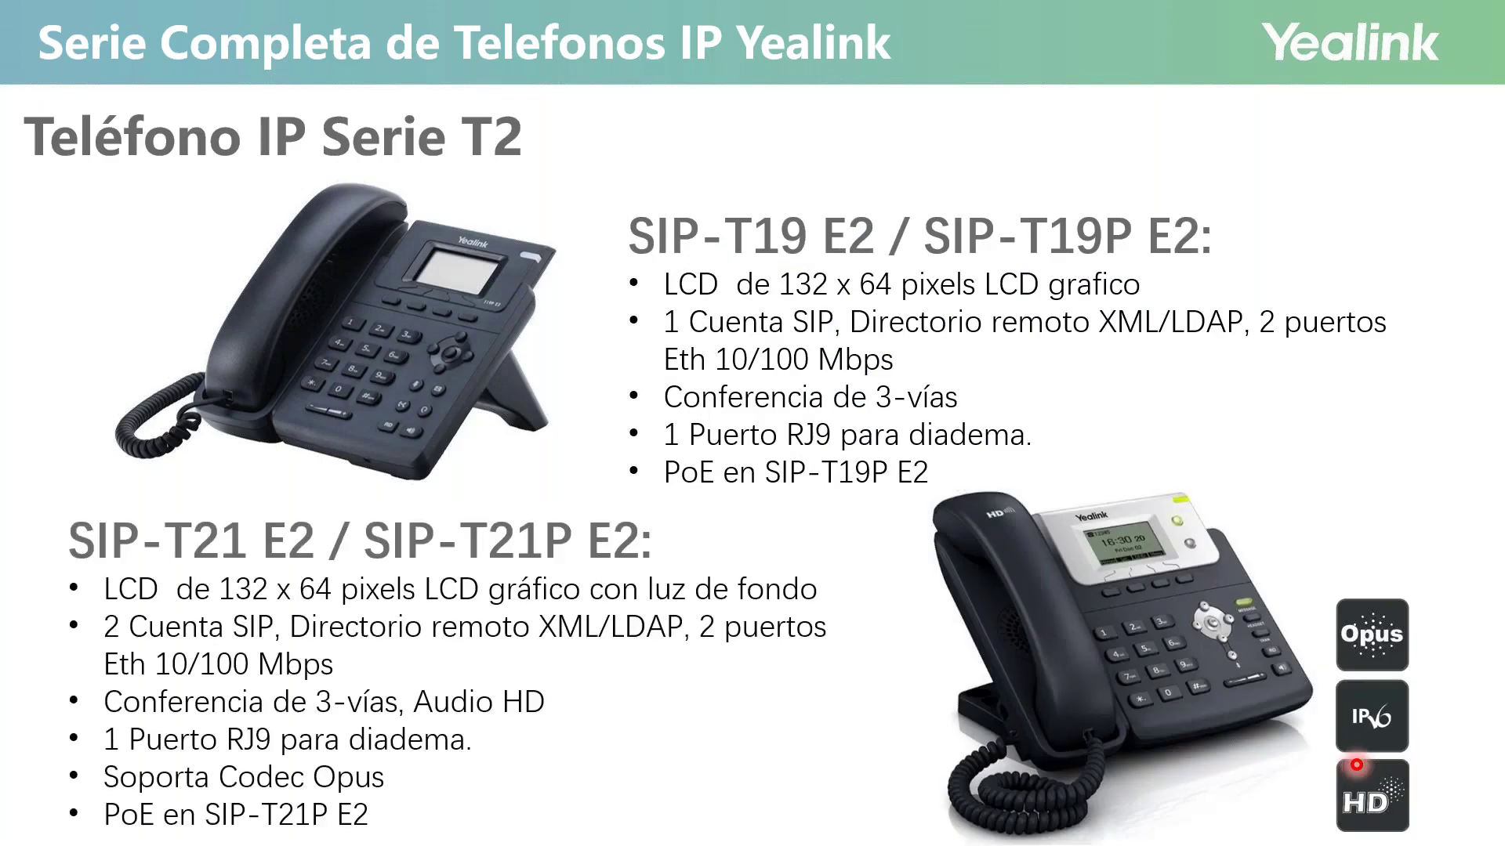
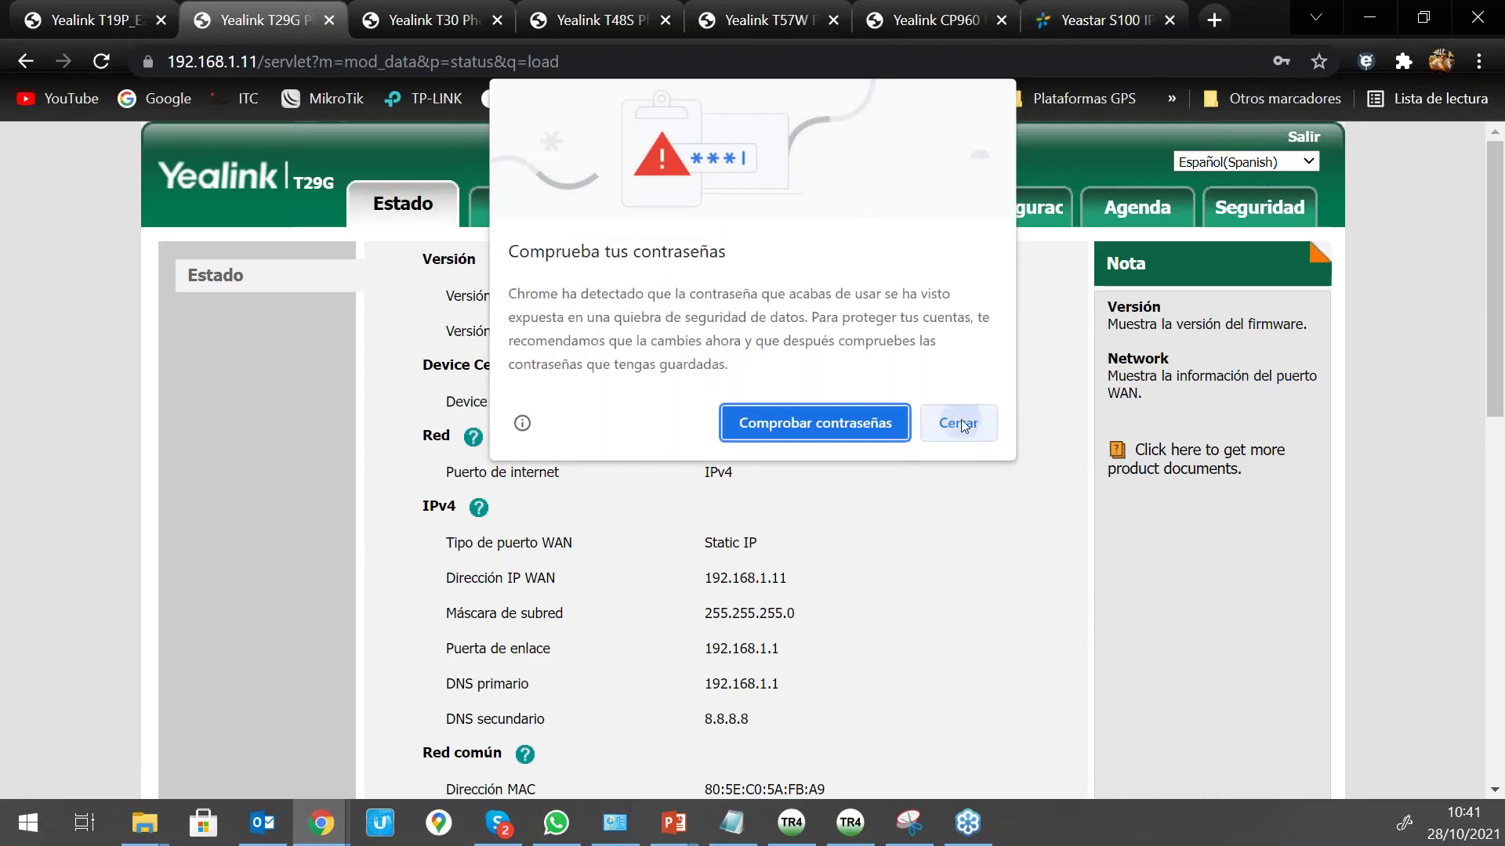
Step: Dismiss Chrome's password prompts and set Cuenta1's Línea activa to Activado
click(957, 422)
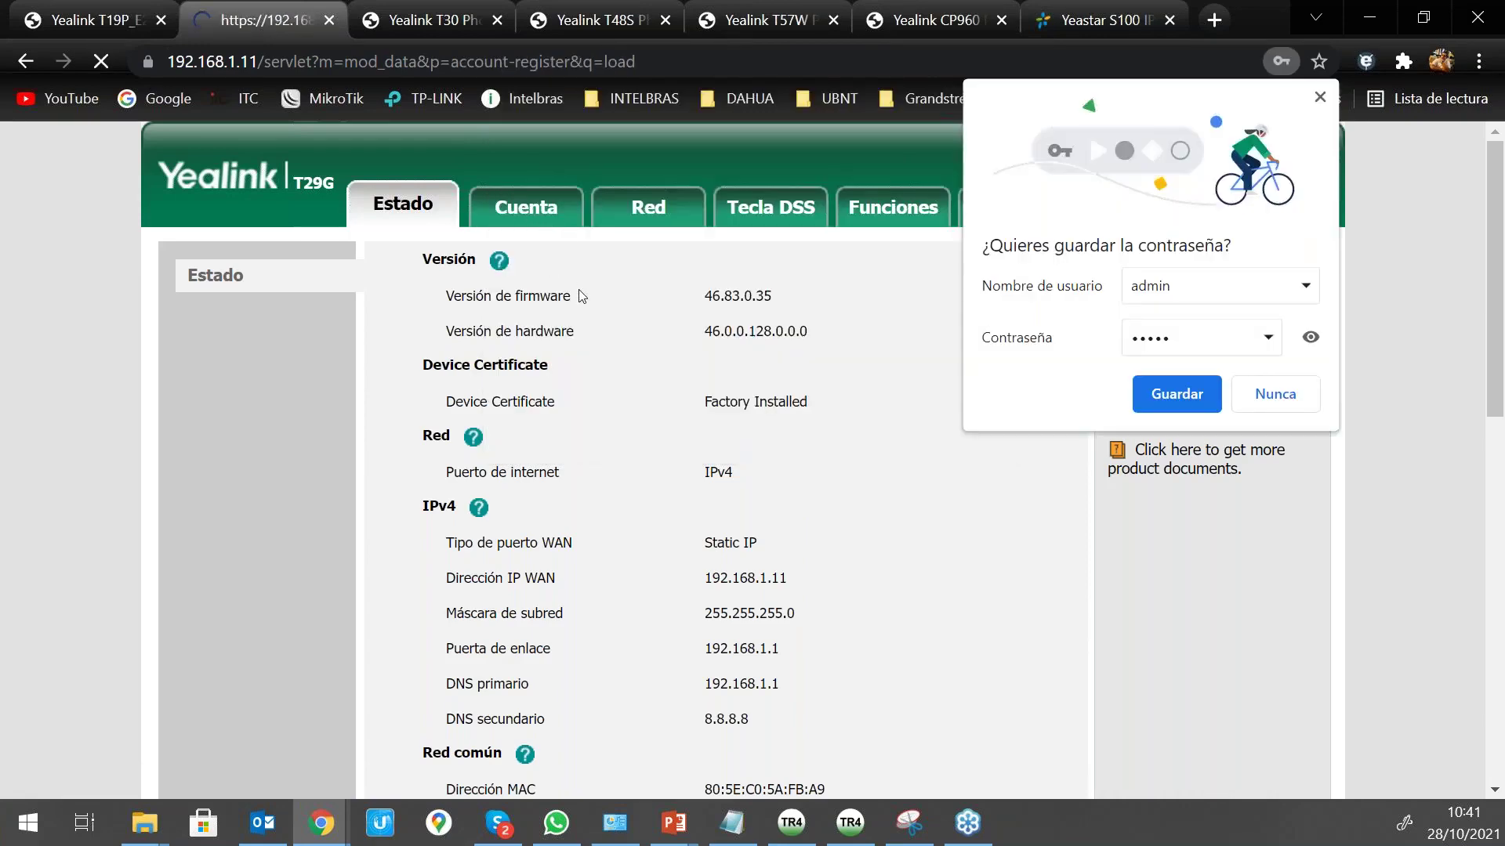
click(808, 261)
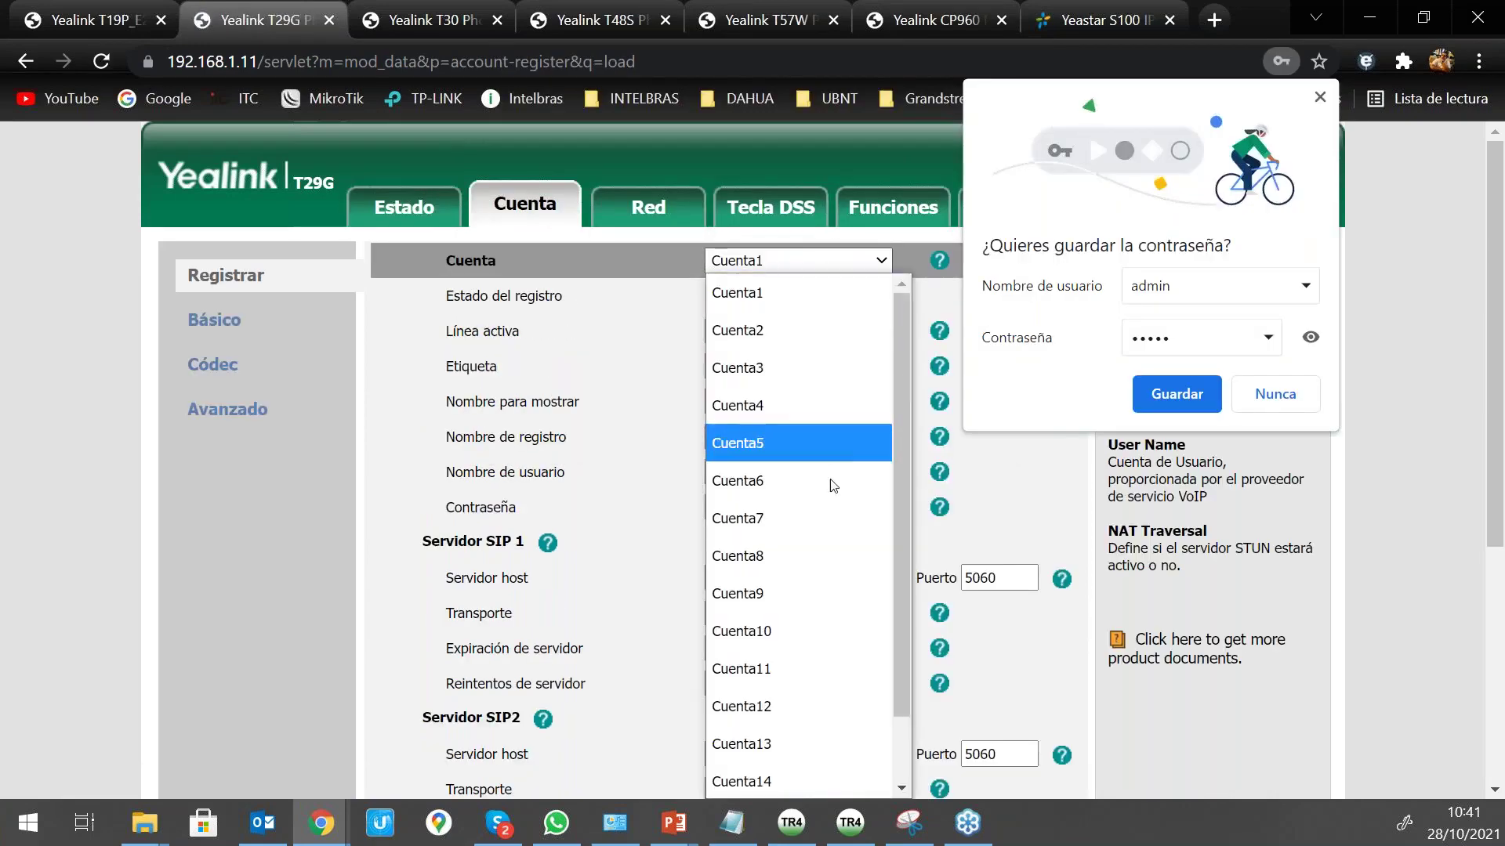
click(1269, 394)
click(868, 260)
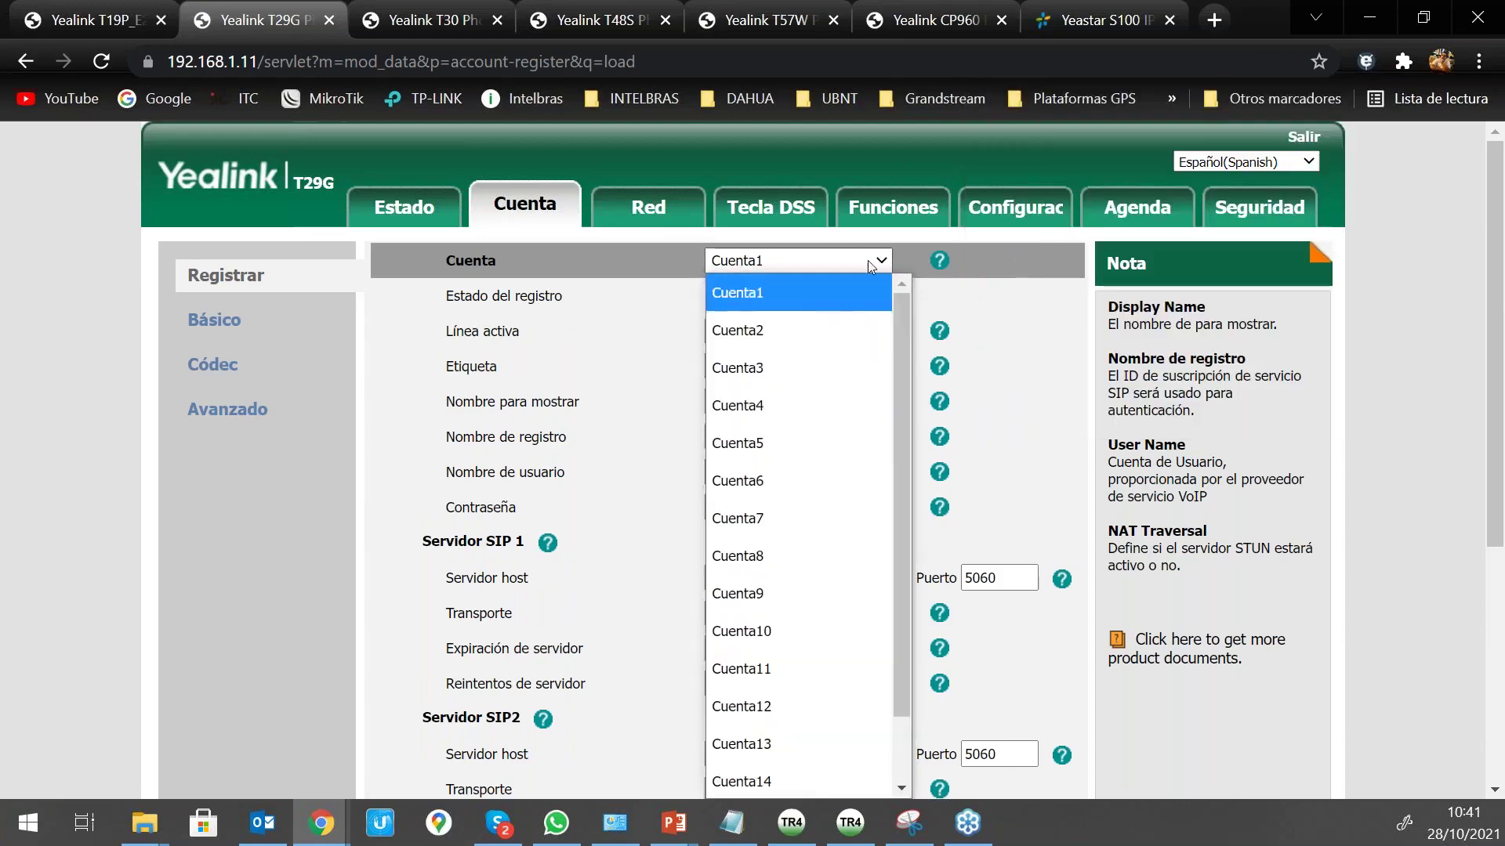
scroll(807, 443, down, 2)
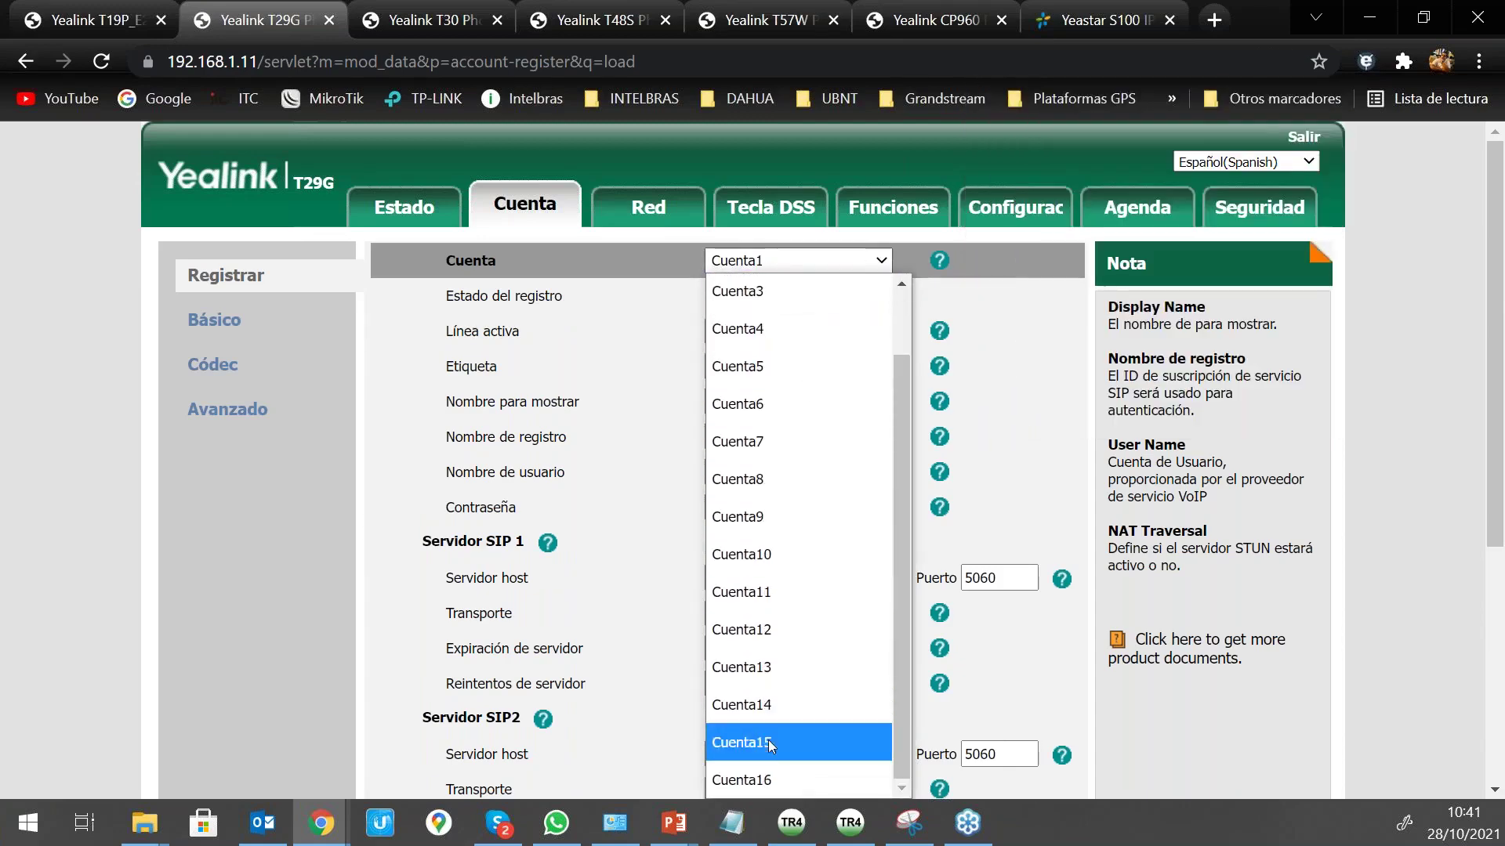
scroll(810, 407, up, 1)
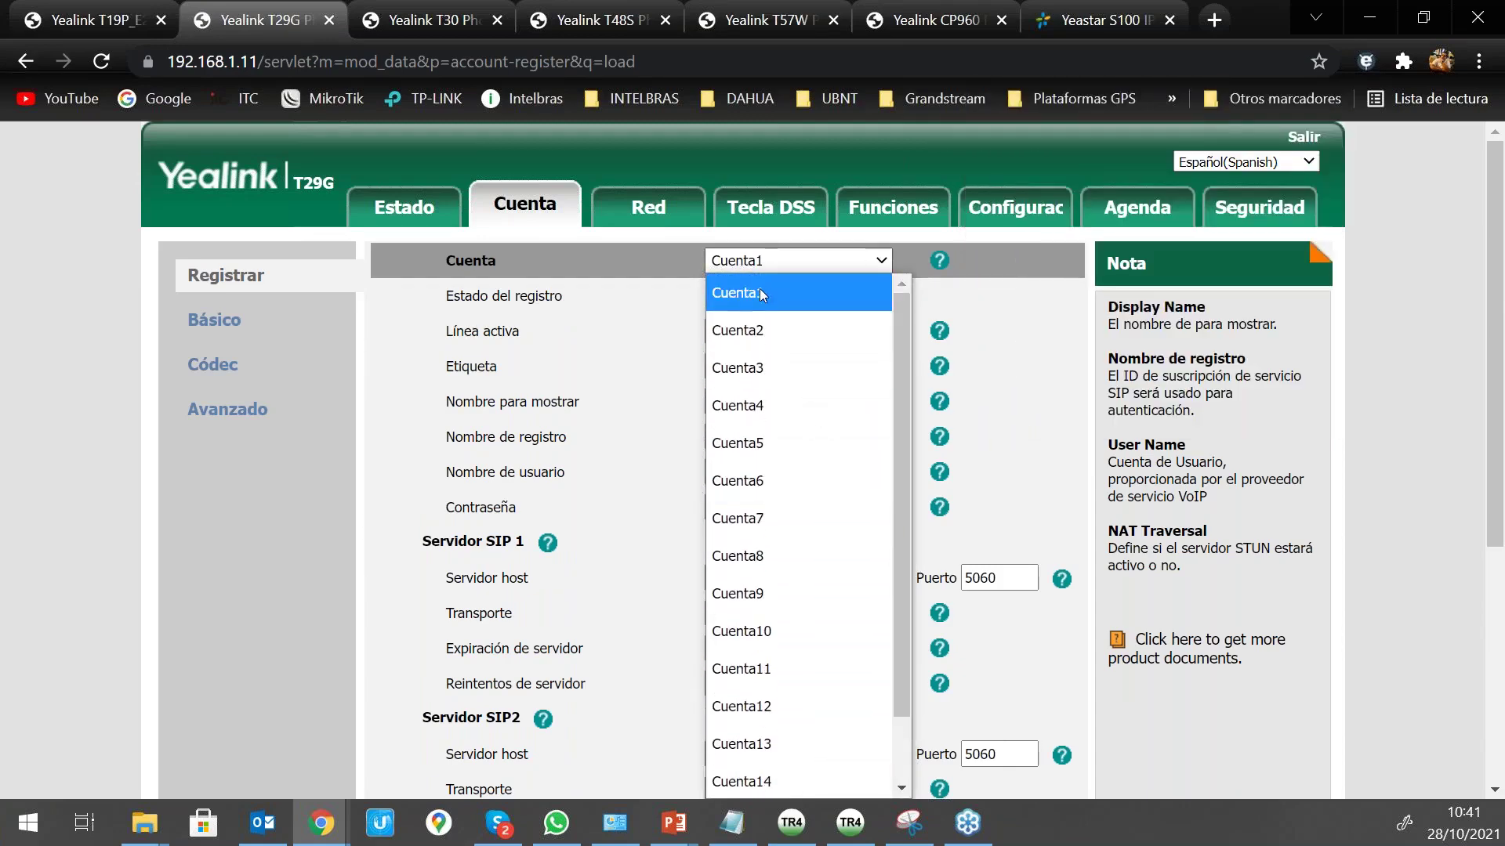
click(760, 290)
click(776, 330)
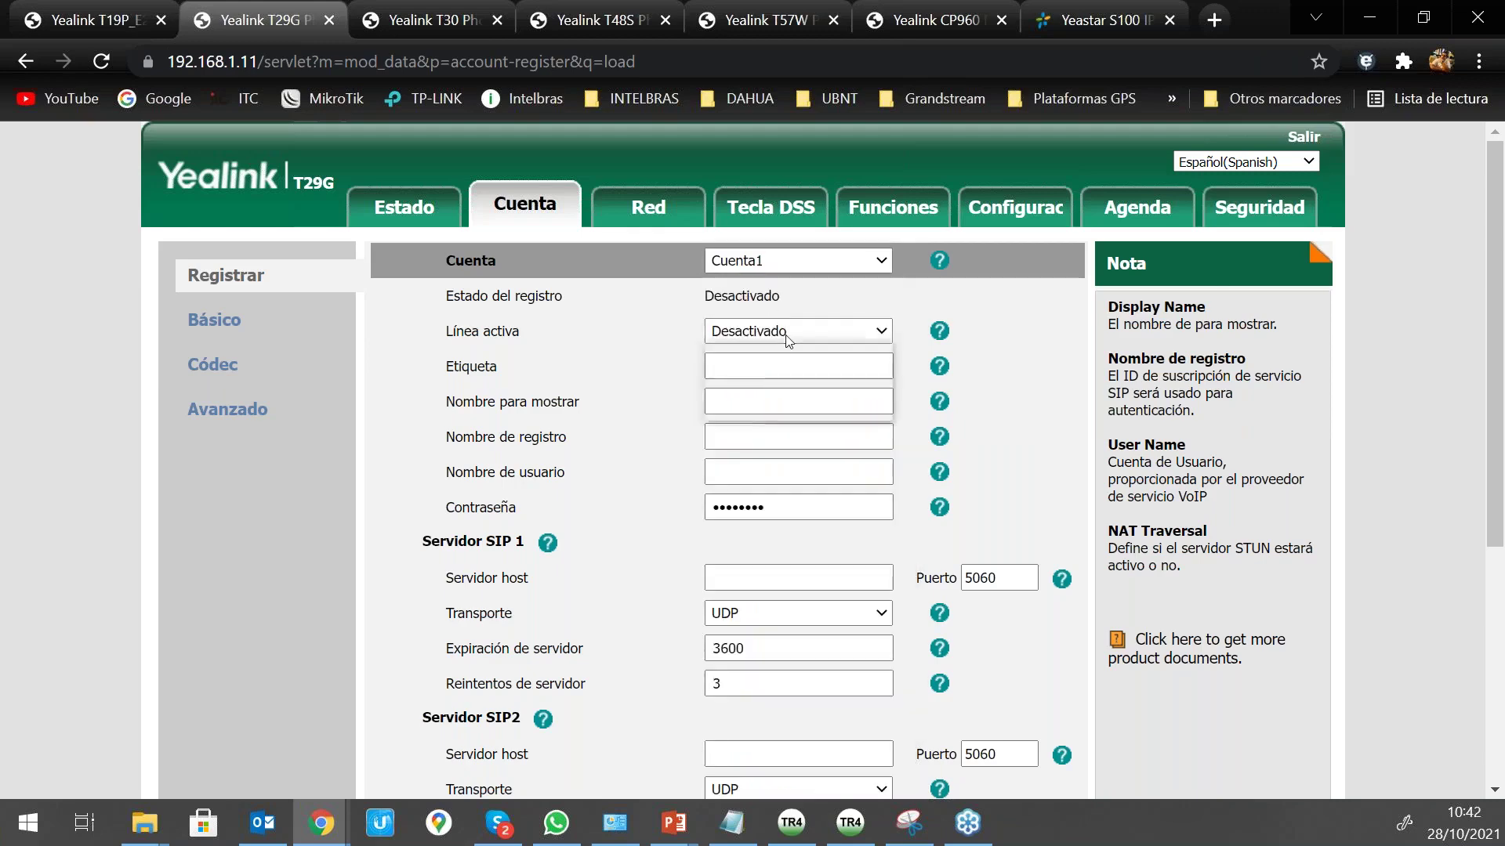
click(765, 398)
Step: Enter 101 as Cuenta1's label, display name and register name
click(761, 365)
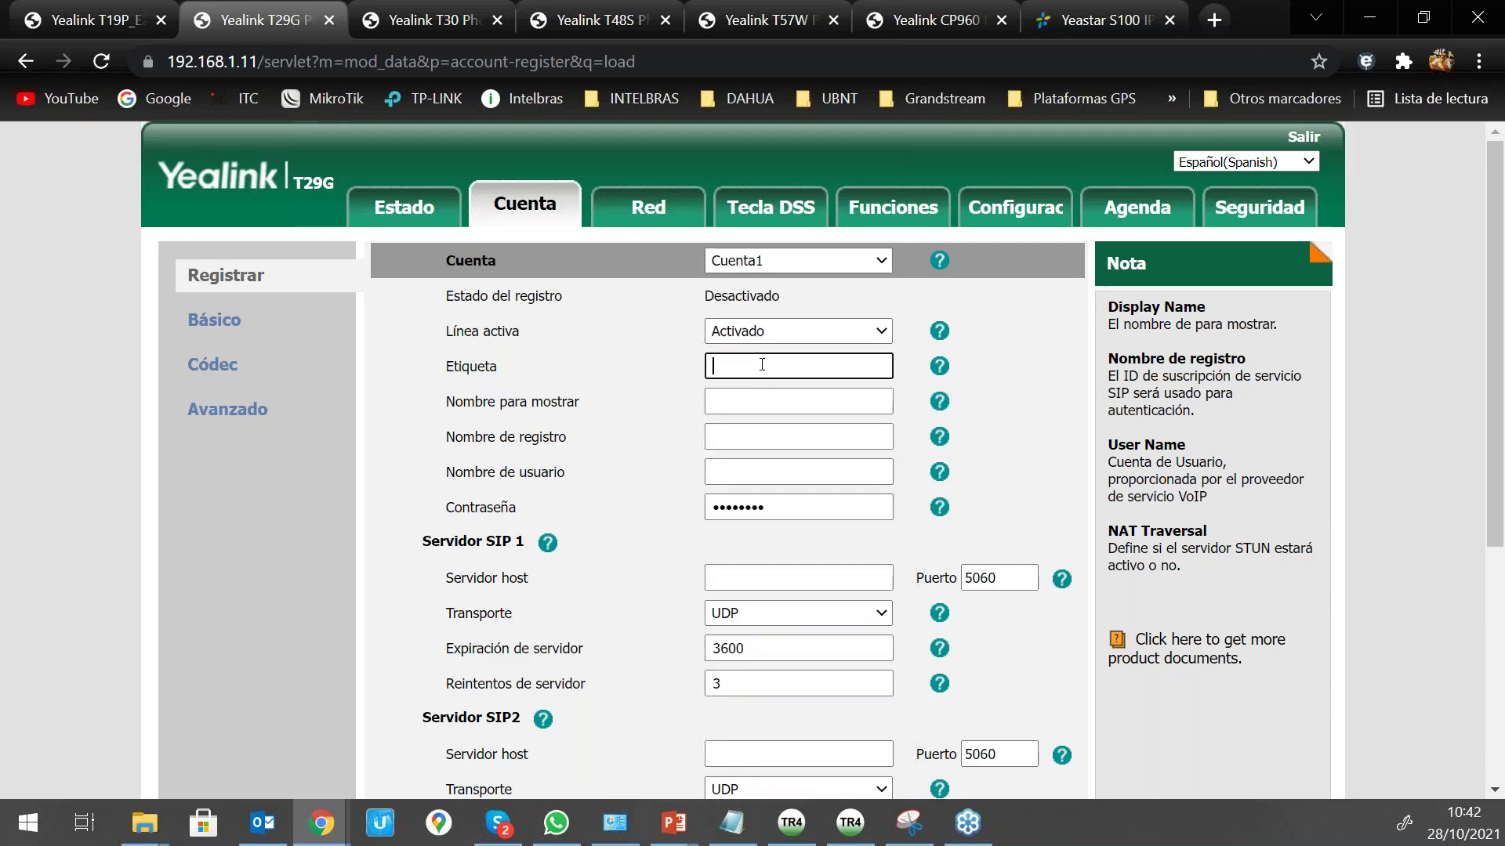
text(202)
key(BackSpace)
key(BackSpace)
key(BackSpace)
text(101)
key(Tab)
text(101)
key(Tab)
text(101)
key(Tab)
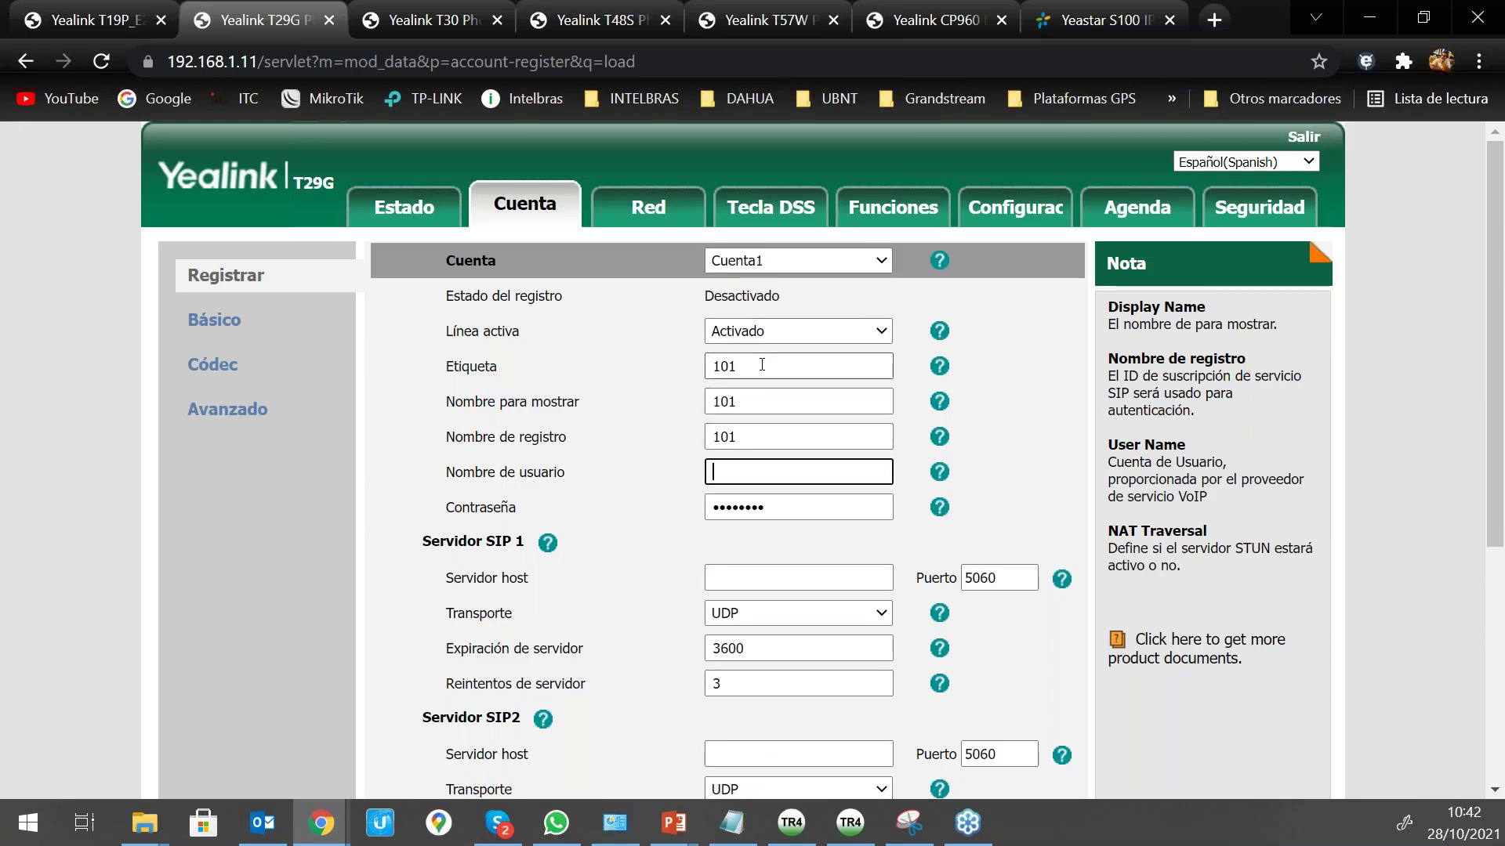
Step: Enter user name 101, then open the Yeastar S100 PBX extensions list
text(101)
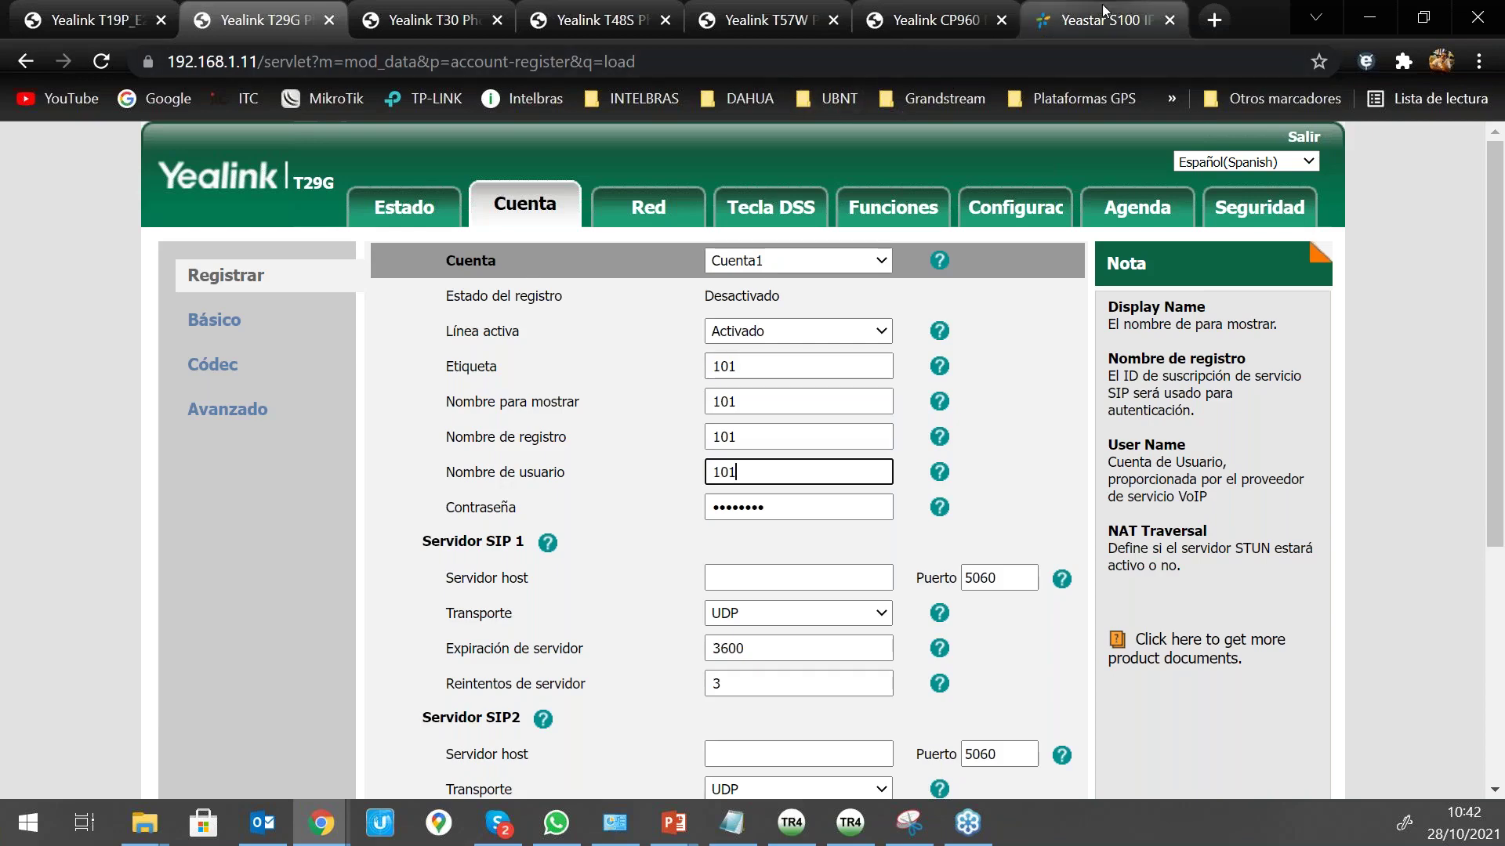
click(1102, 10)
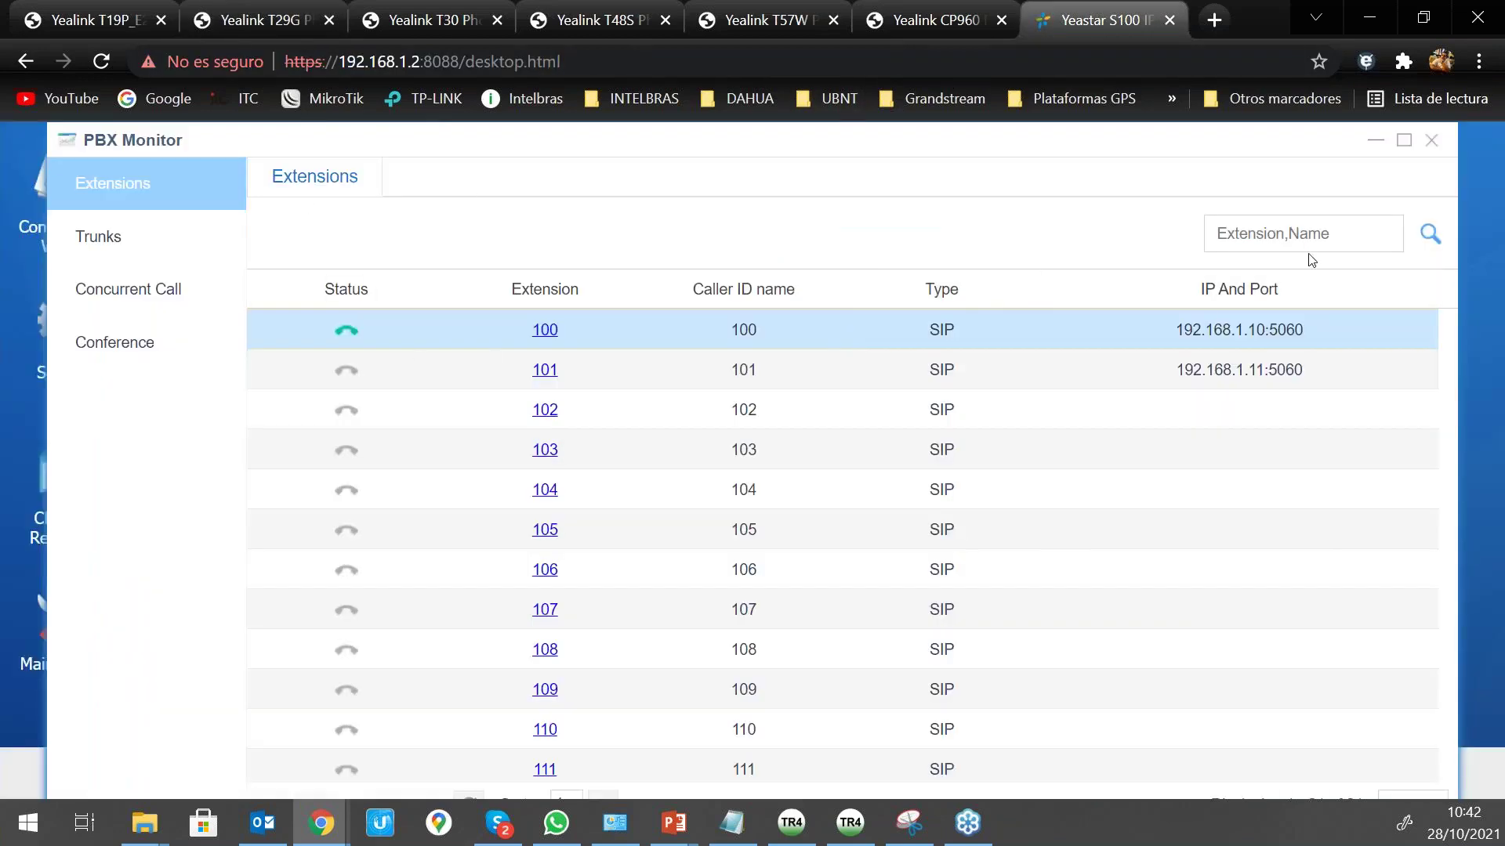
click(1434, 141)
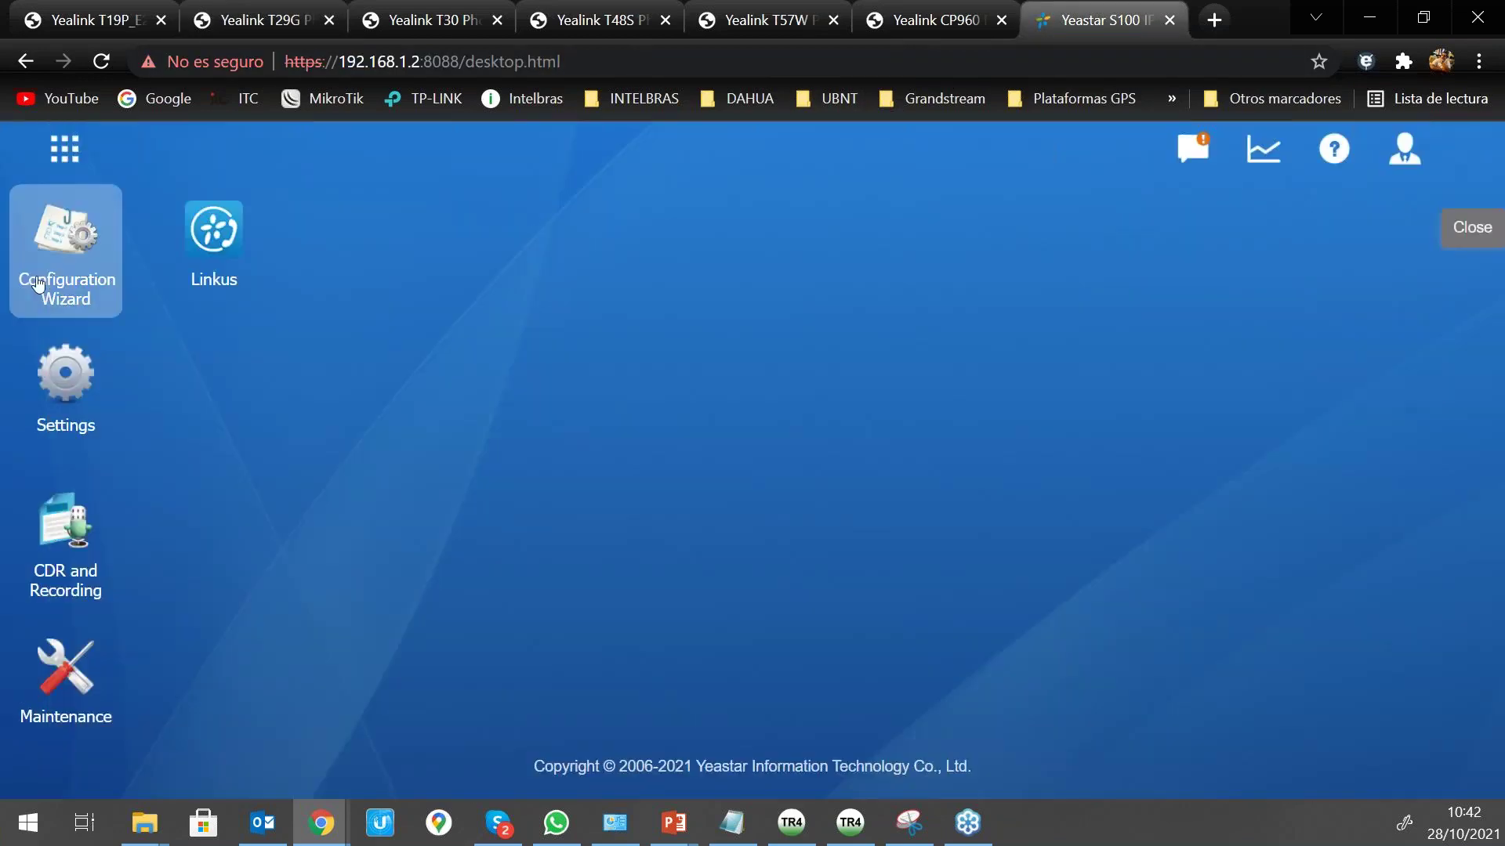
click(65, 380)
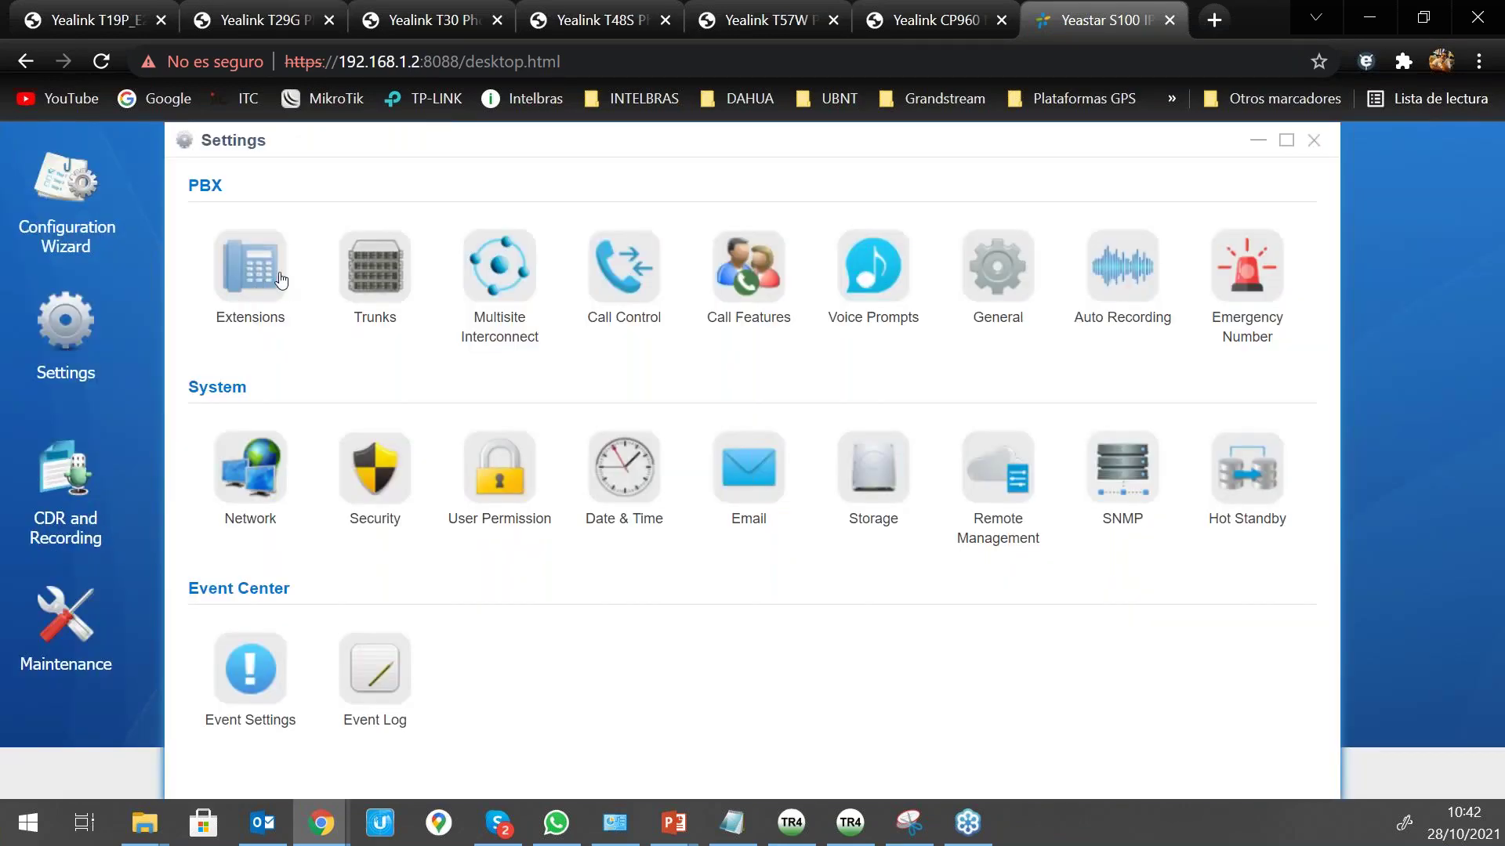
click(281, 281)
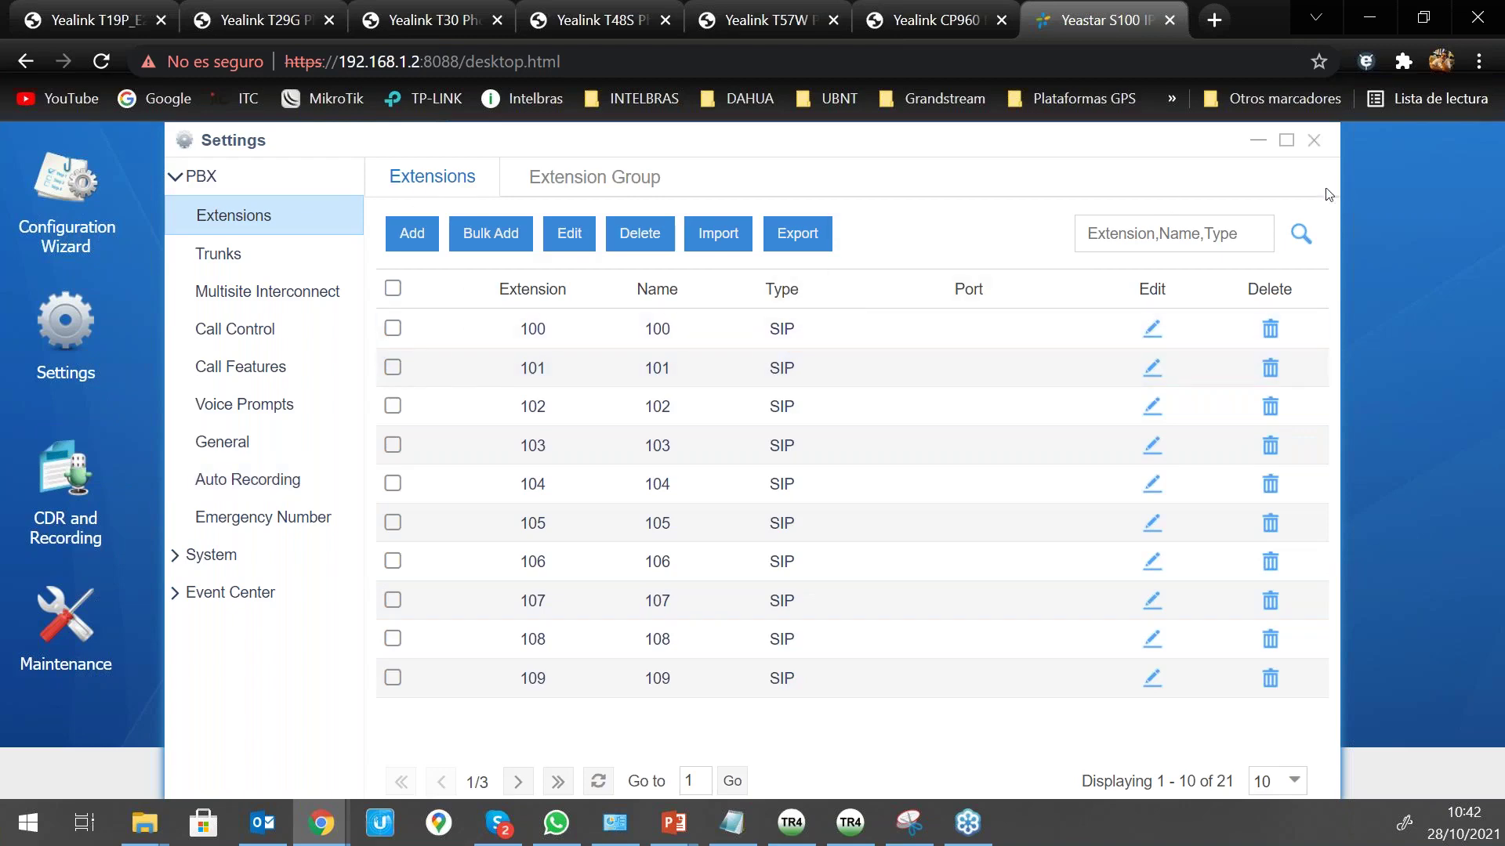
Step: Close and reopen Yeastar PBX Settings to show extensions 100–109
click(1314, 141)
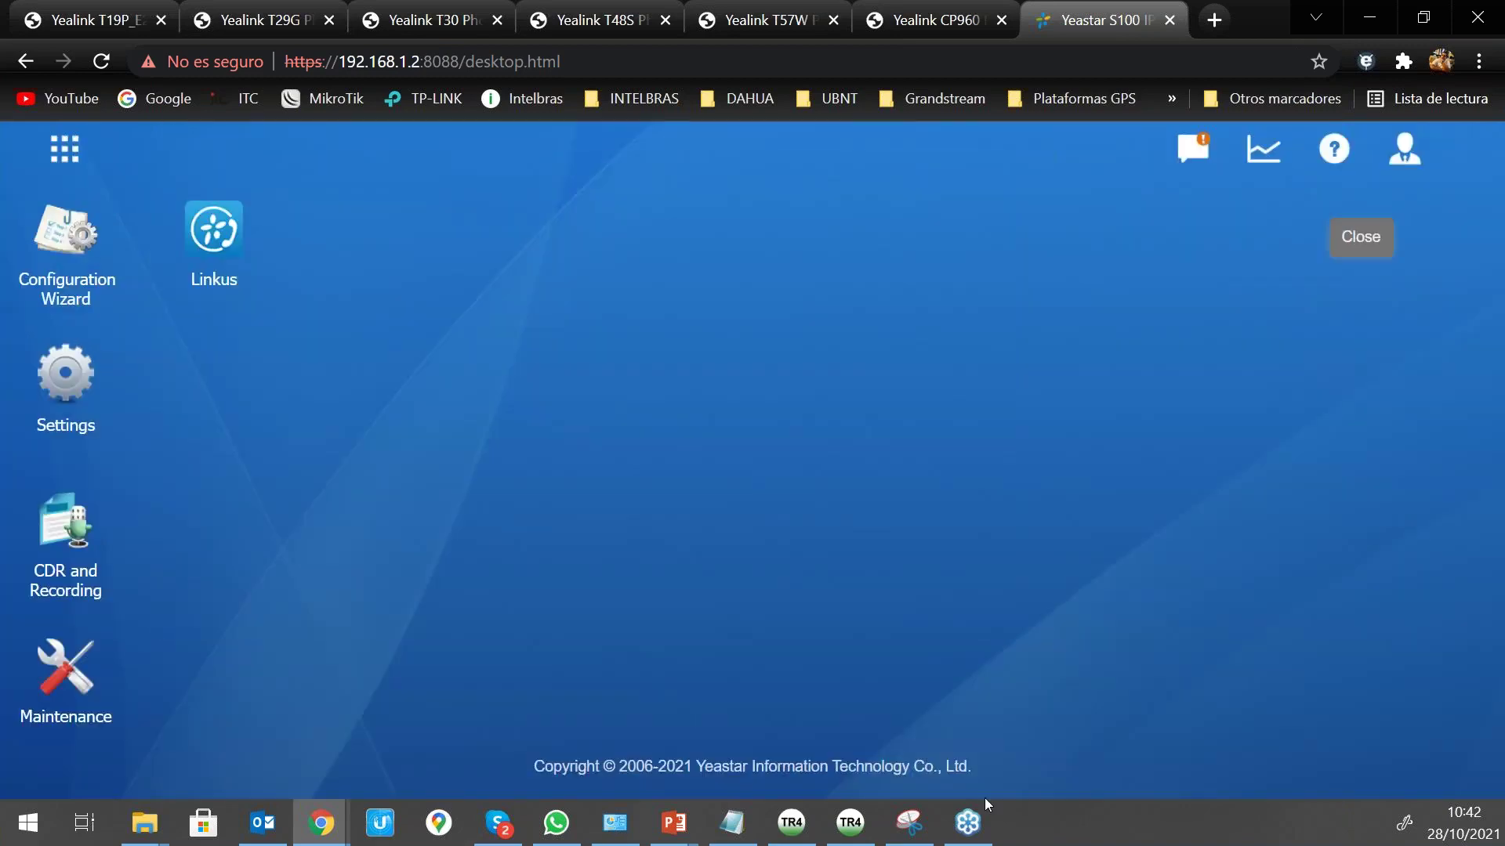
click(974, 816)
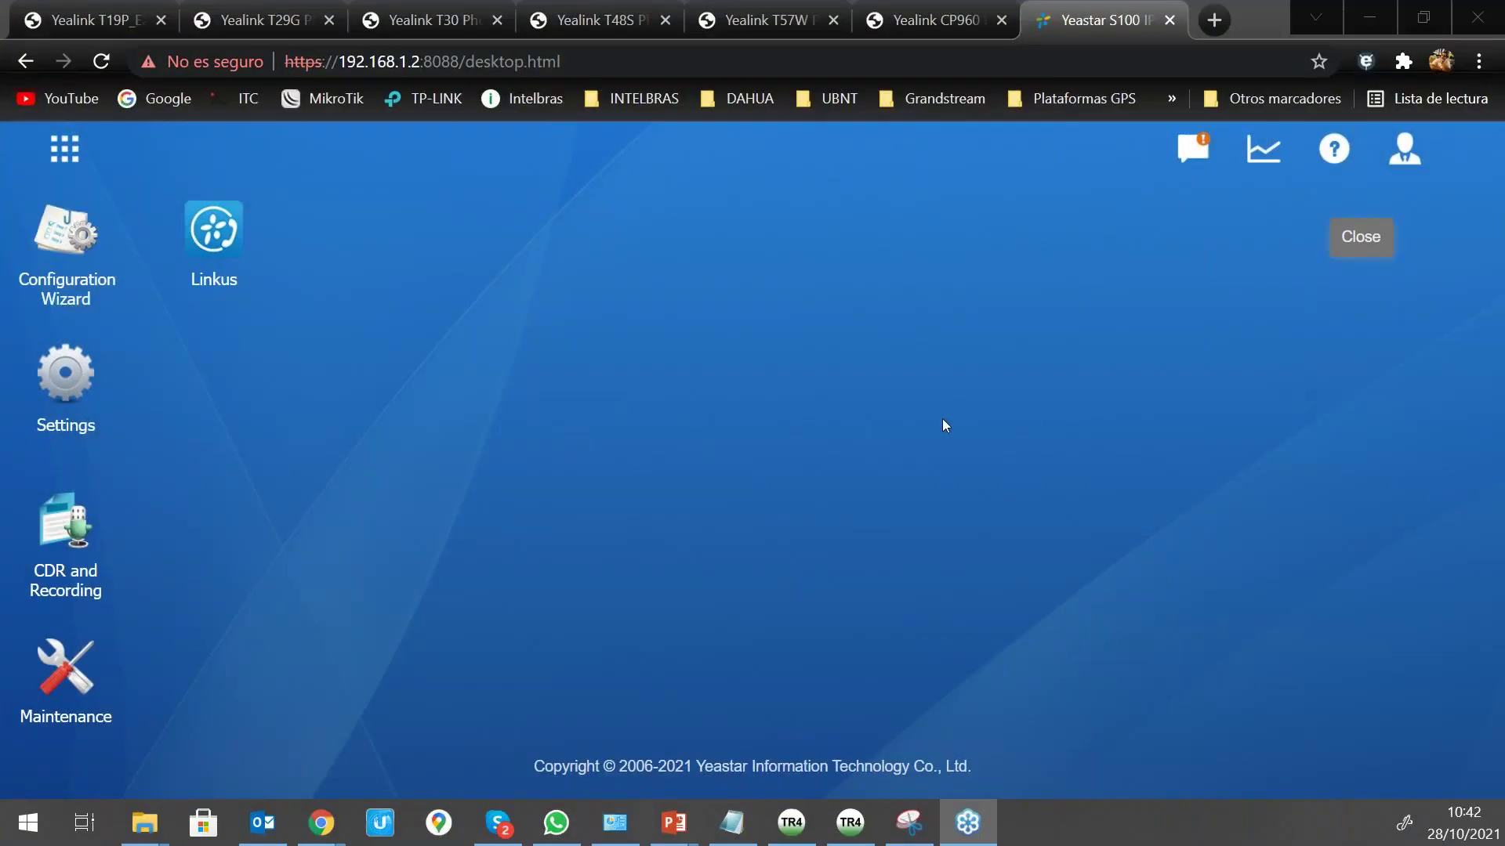
click(942, 419)
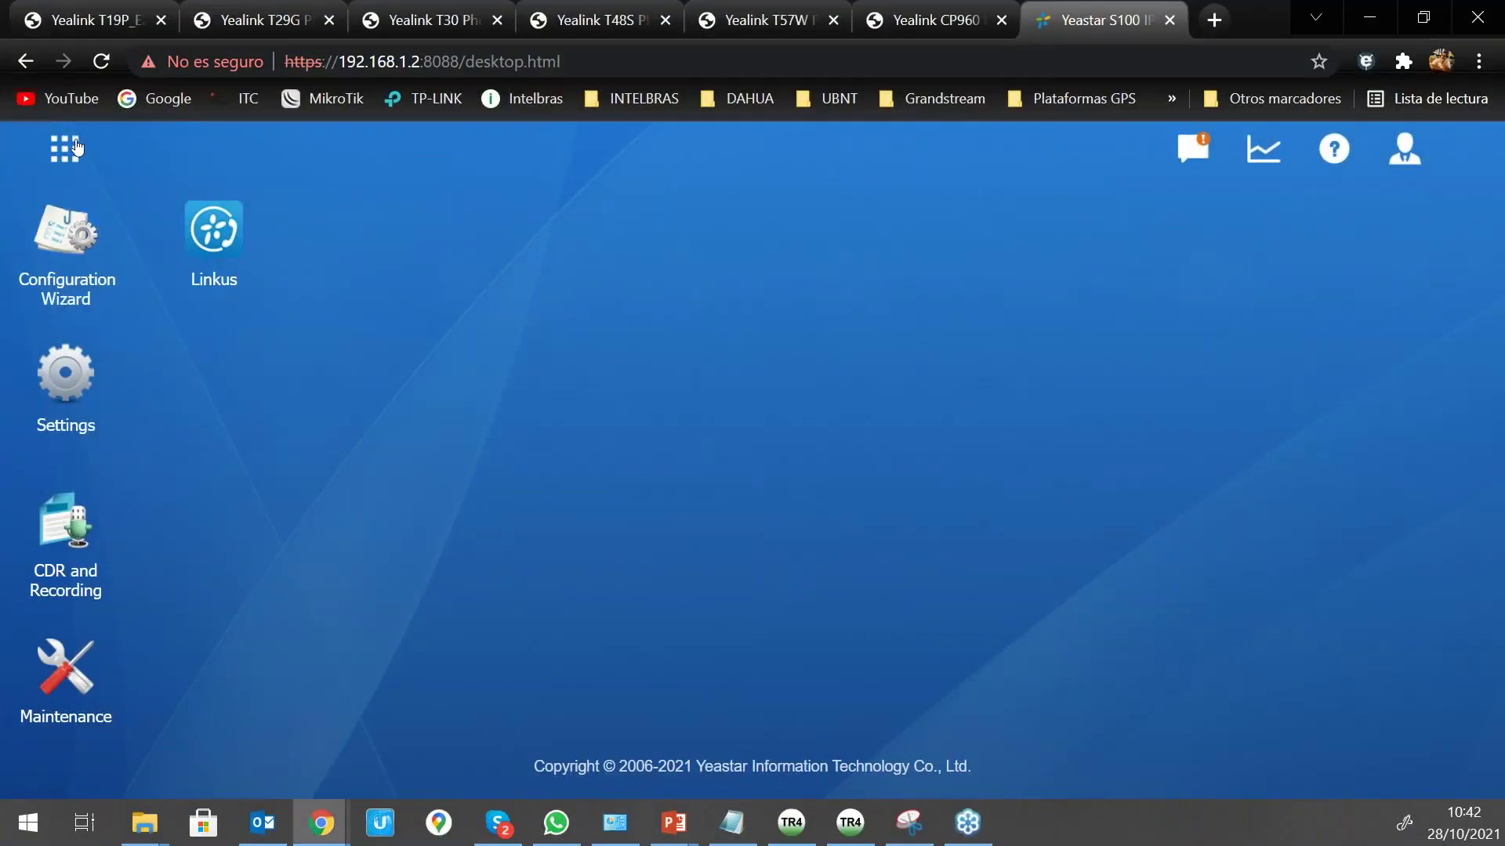
click(76, 148)
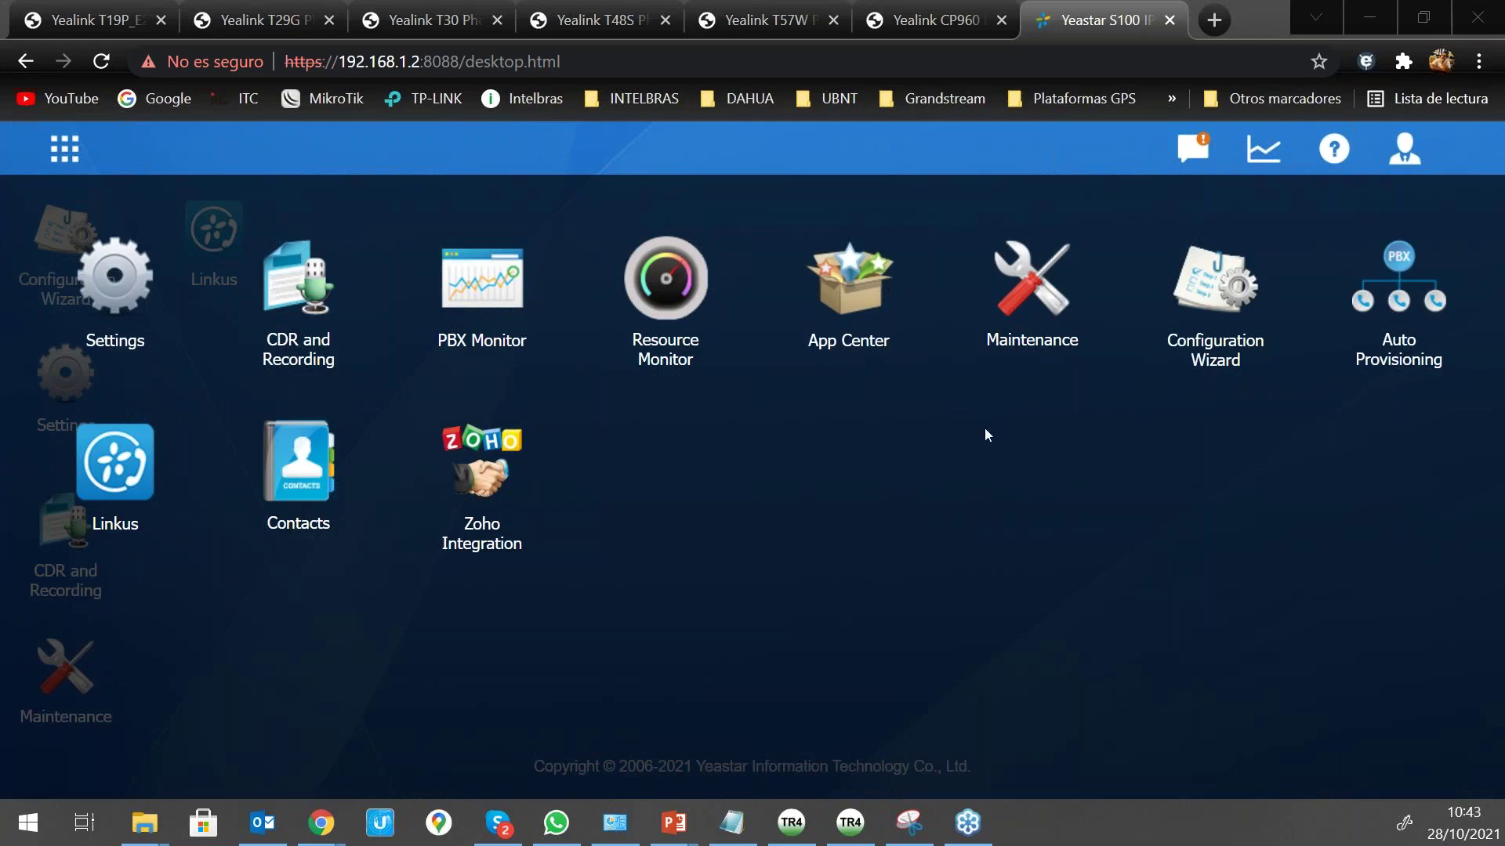
click(959, 440)
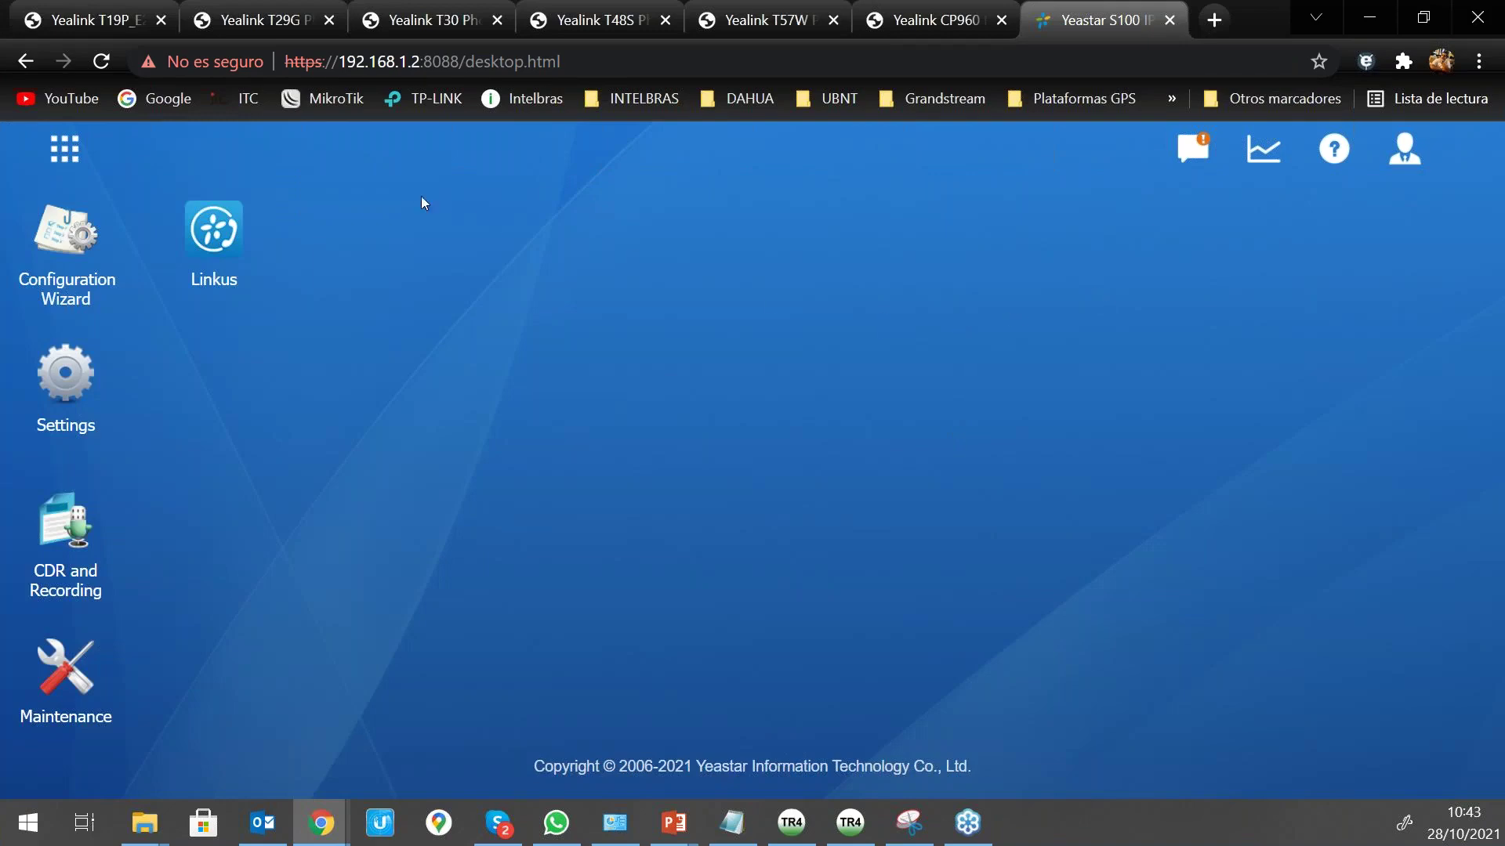
click(50, 394)
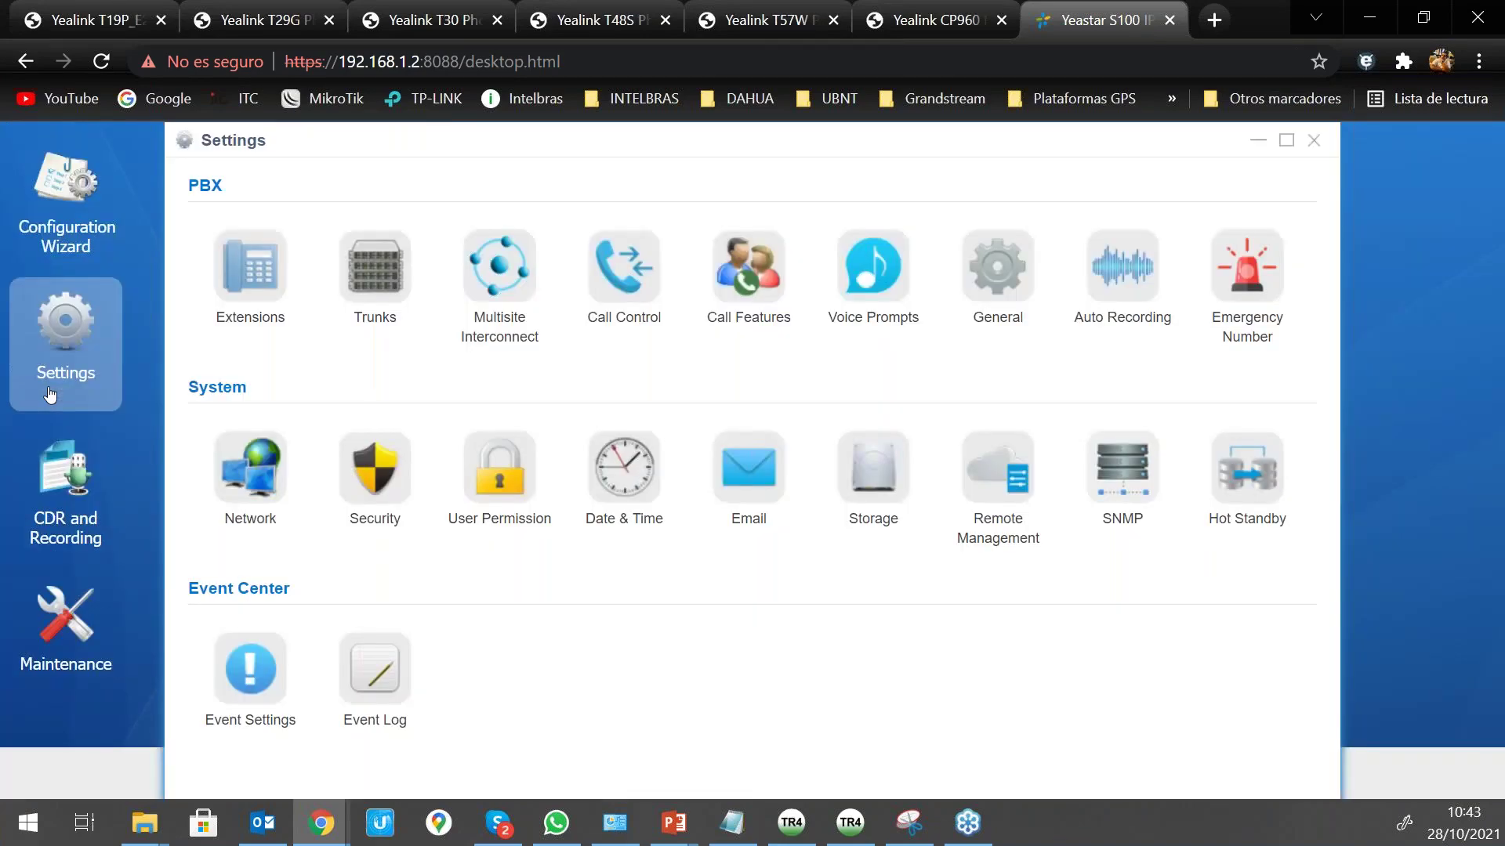
click(267, 312)
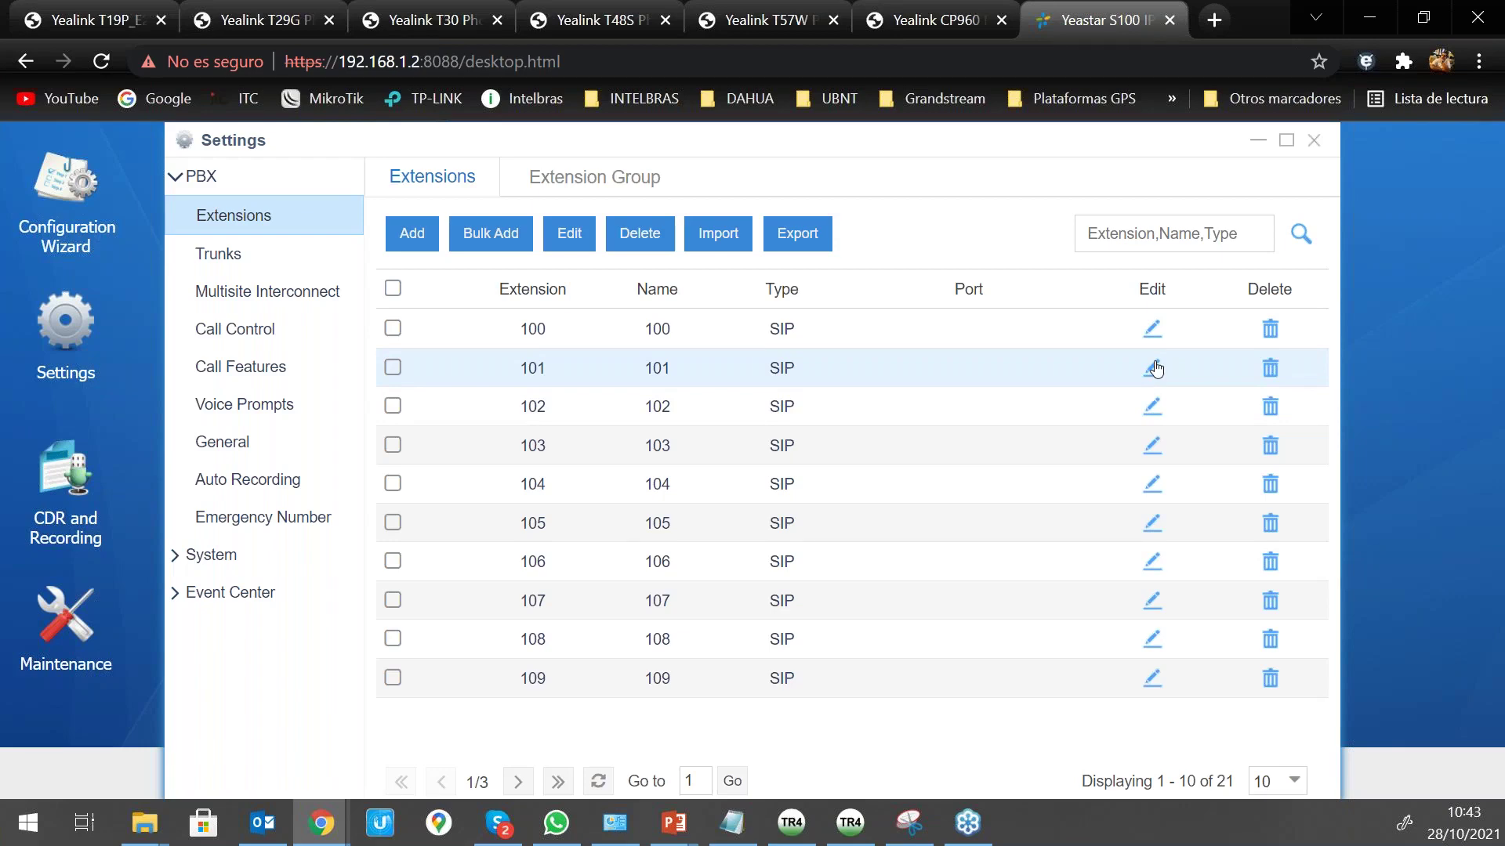
Step: Open extension 101 for editing and reveal and select its registration password
click(1152, 368)
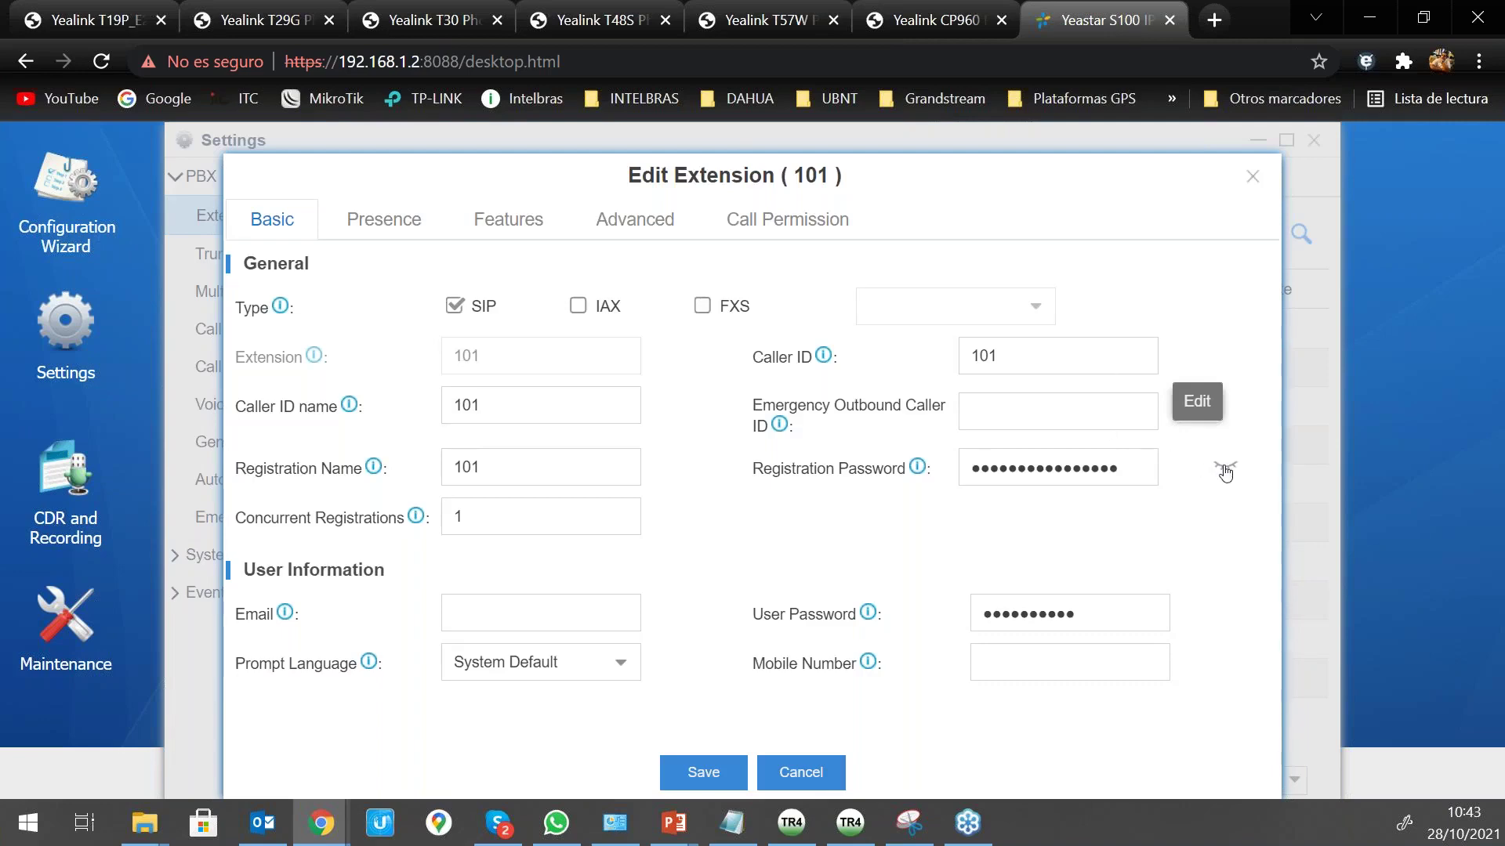
click(1225, 466)
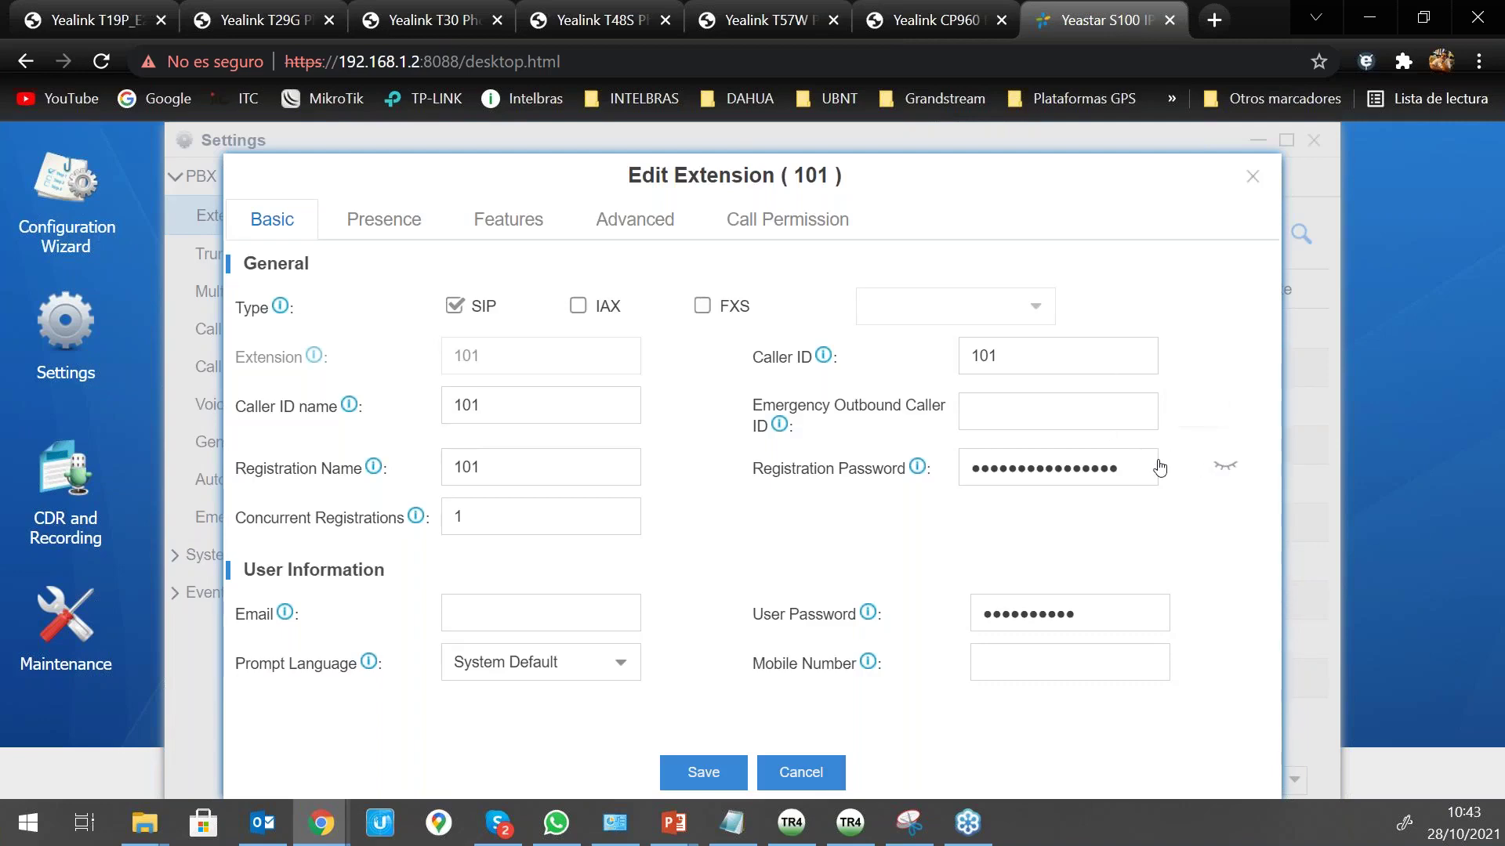
click(1106, 466)
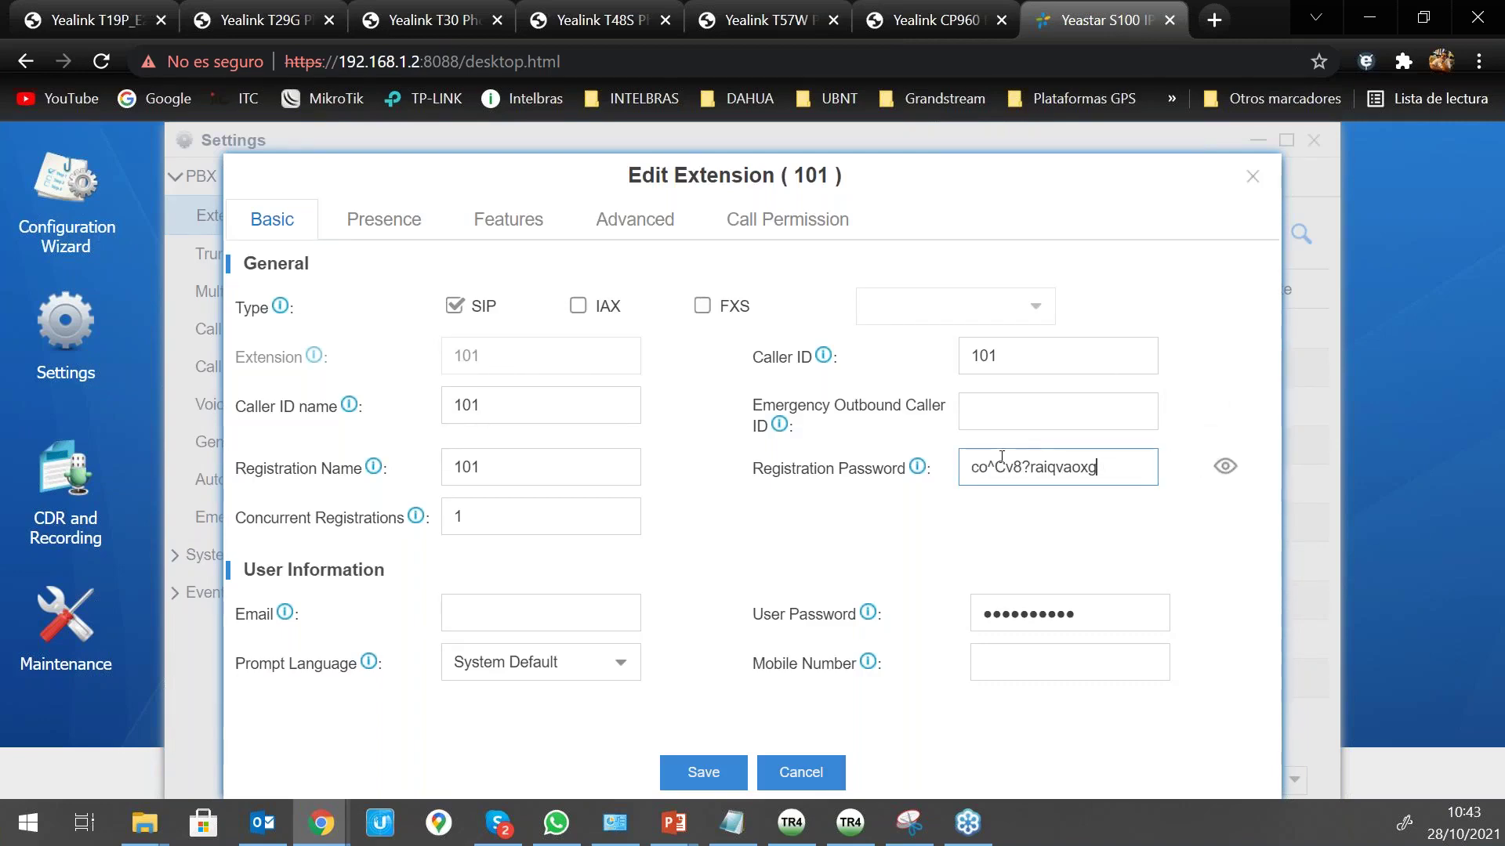
triple_click(1055, 468)
Step: Glance at the T29G presentation slide, then copy extension 101's registration password
key(alt+Tab)
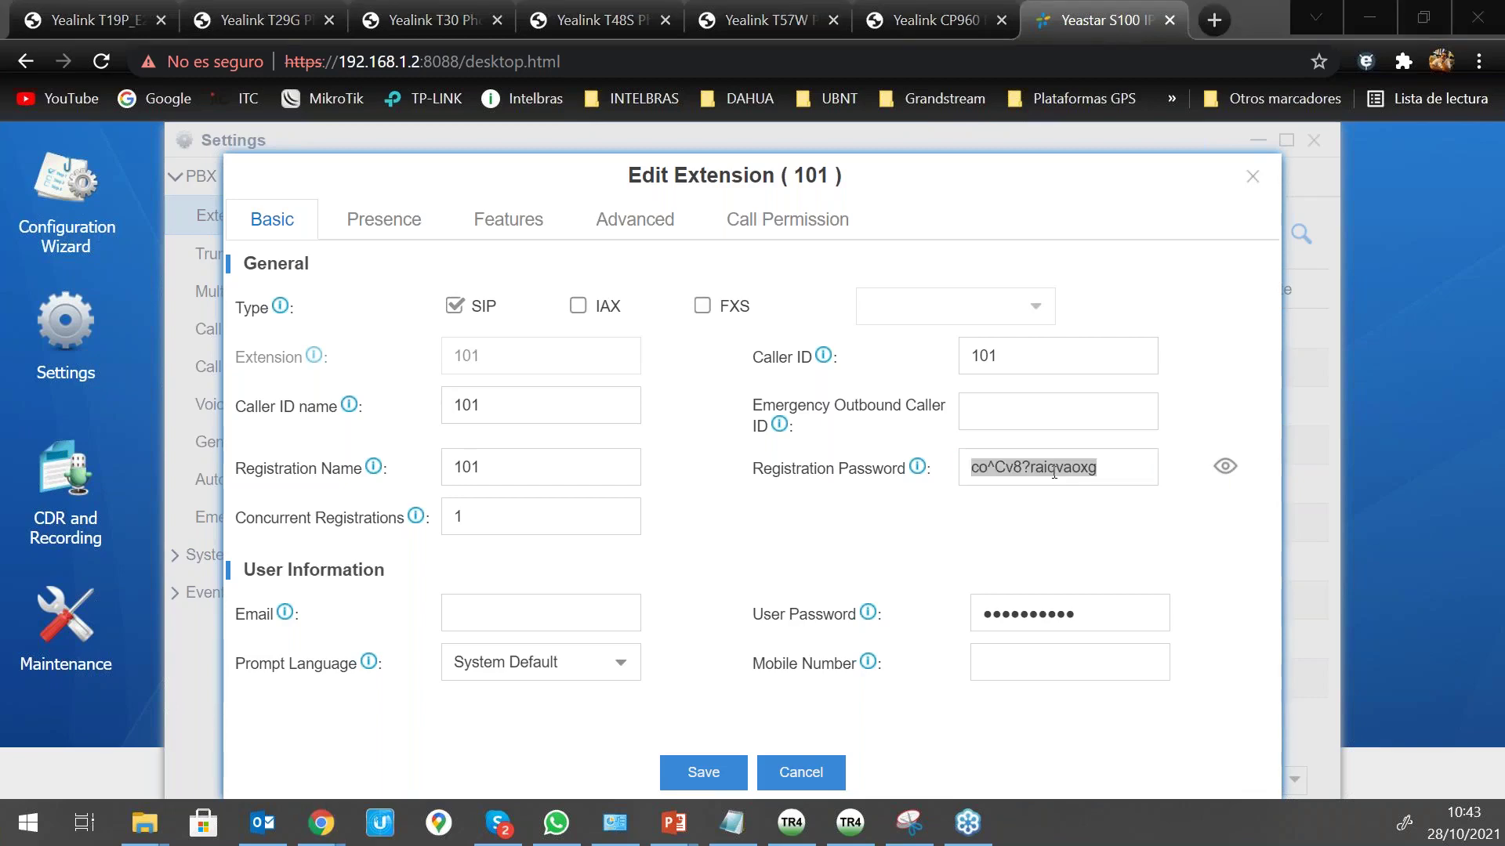
key(alt+Tab)
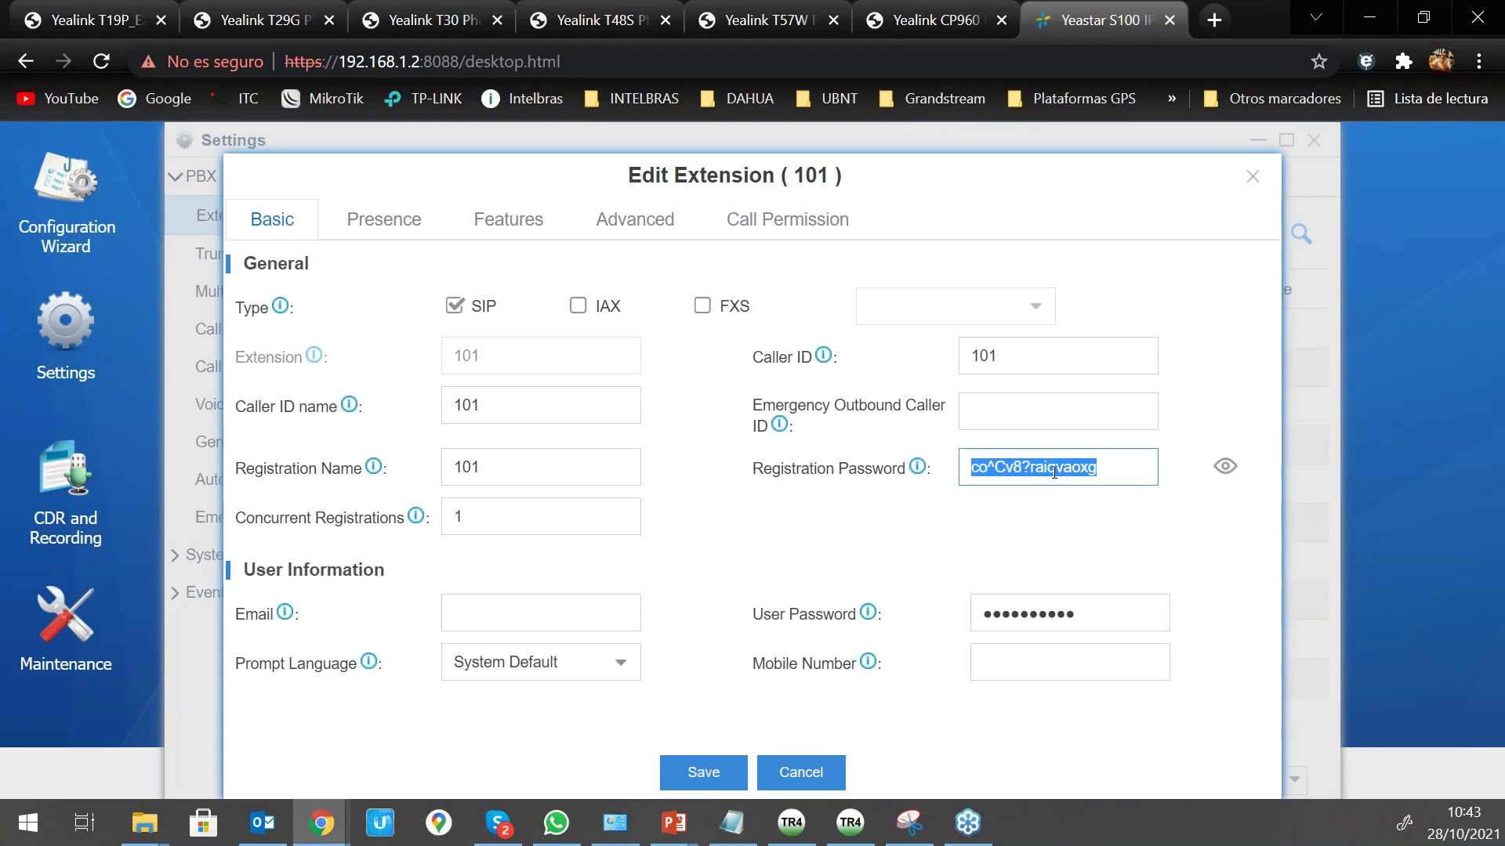
key(alt+Tab)
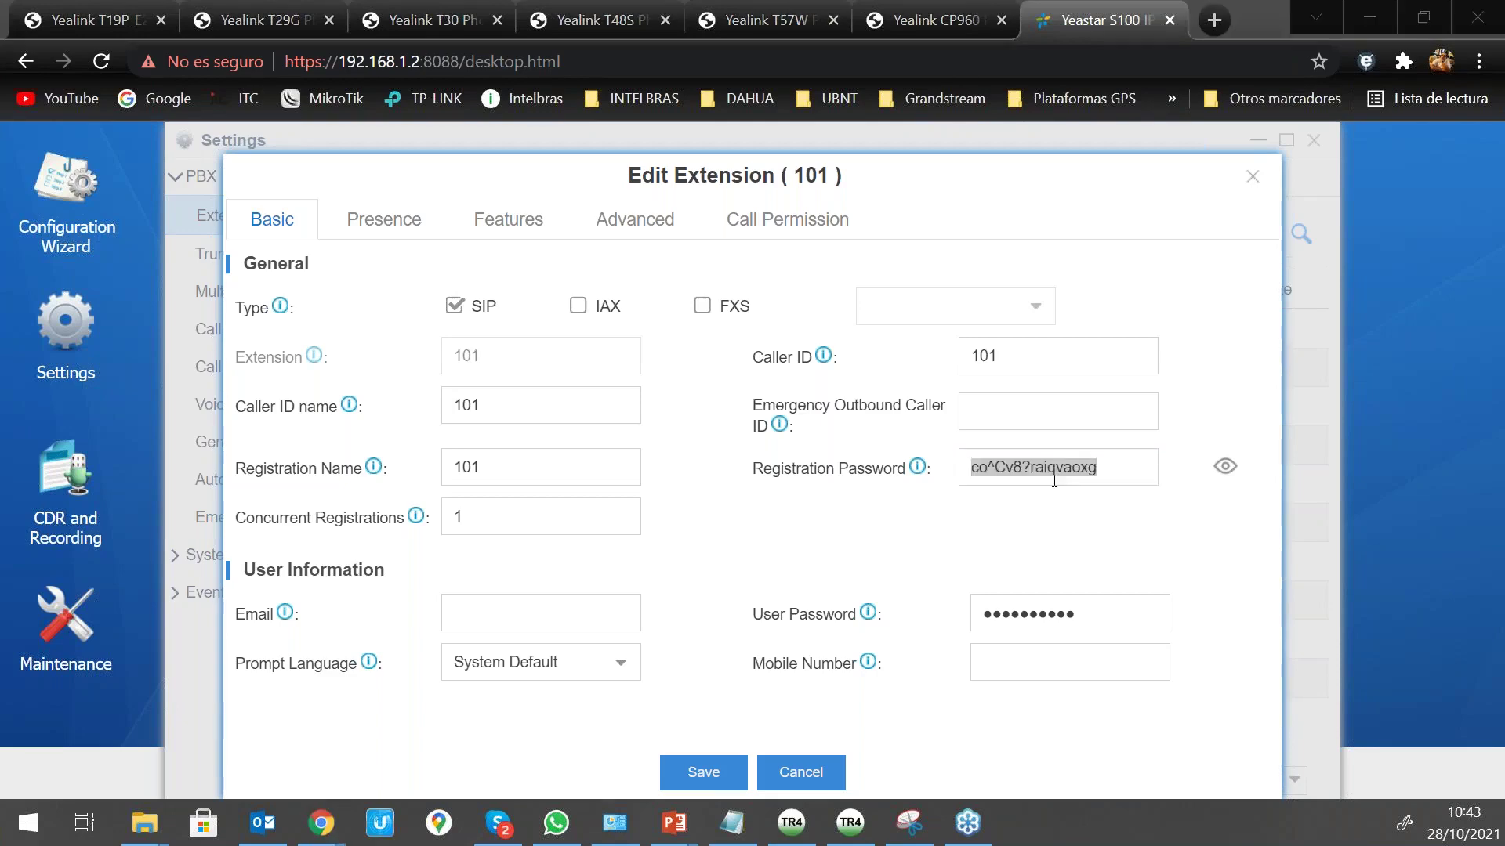
key(alt+Tab)
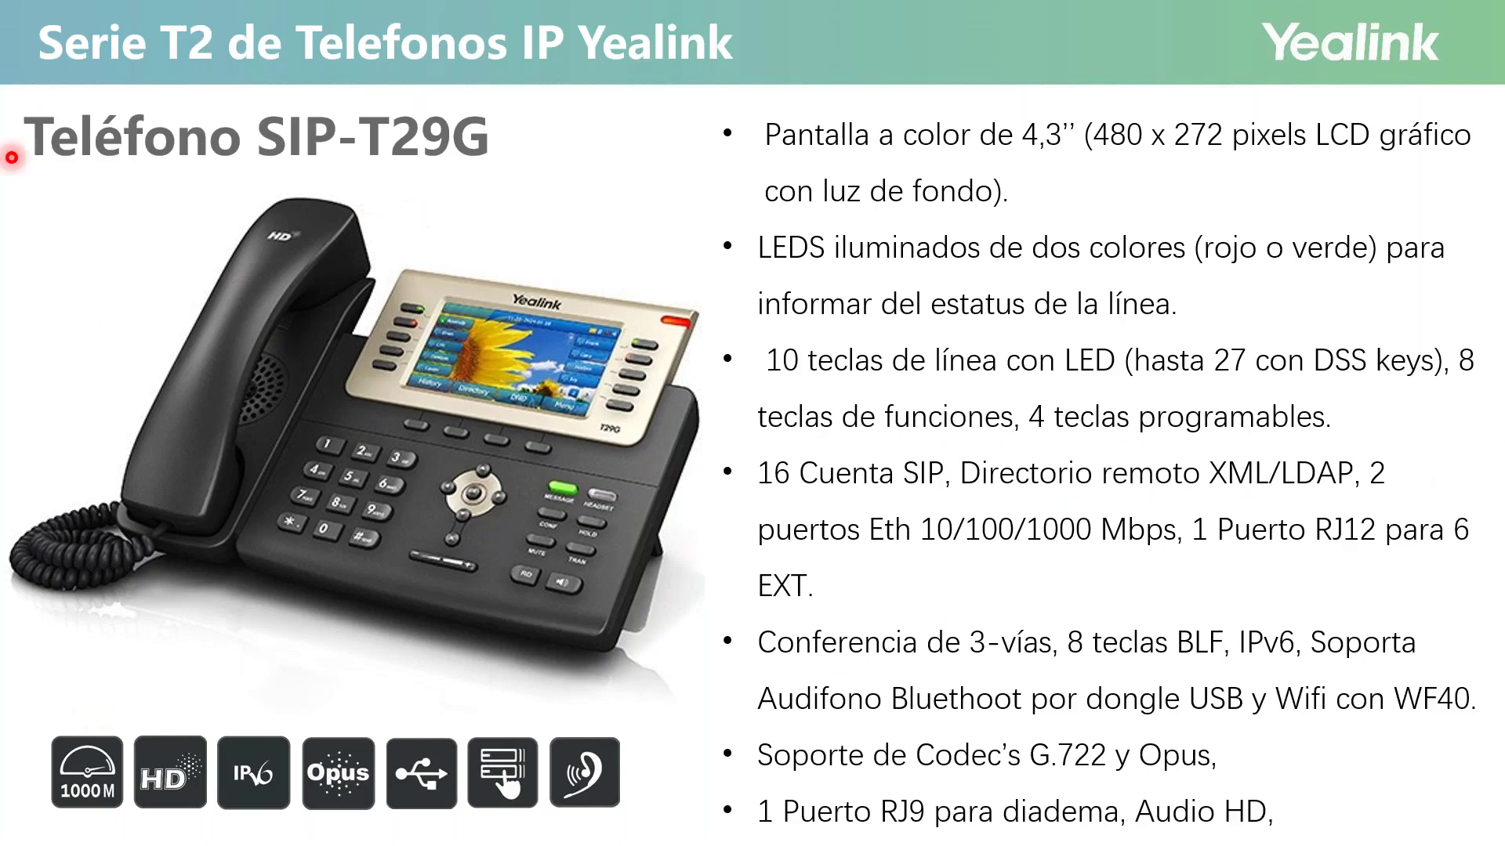
key(alt+Tab)
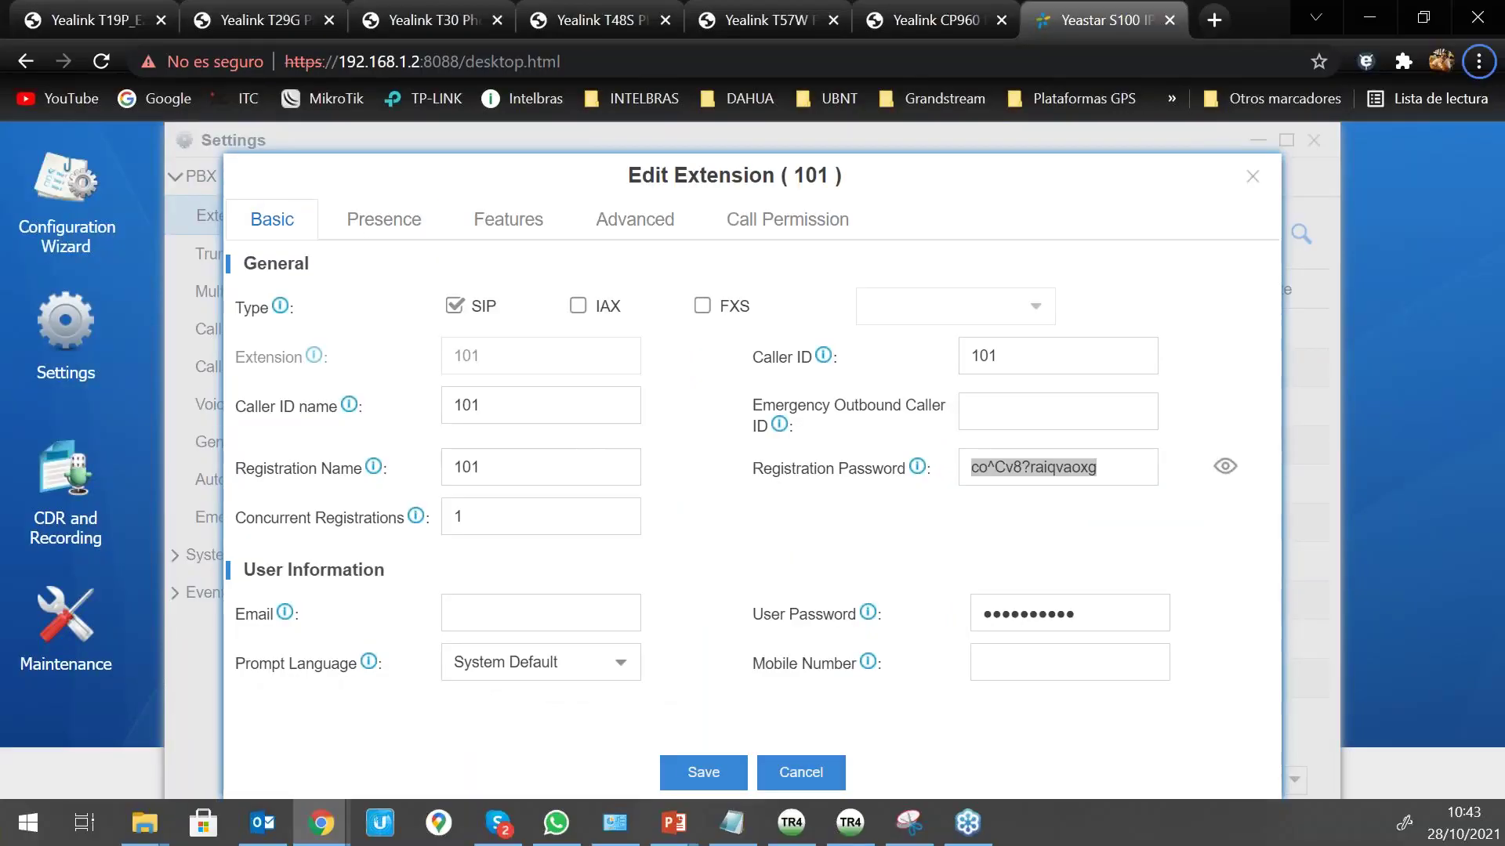
key(ctrl+Tab)
key(ctrl+Tab)
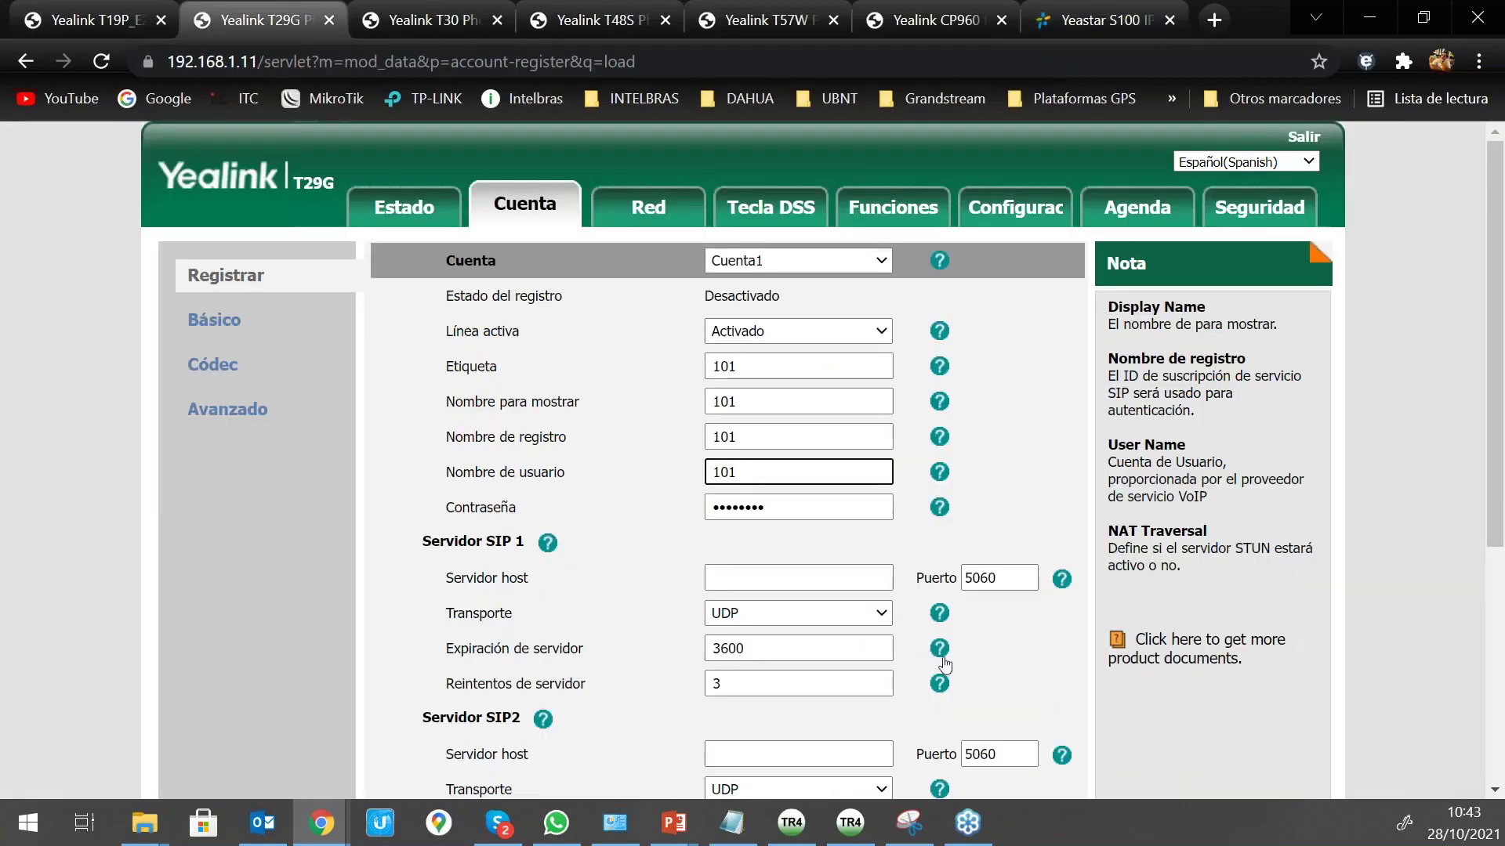
Step: Paste the PBX password into Contraseña, set server host 192.168.1.2, and confirm Cuenta1
click(775, 505)
double_click(775, 505)
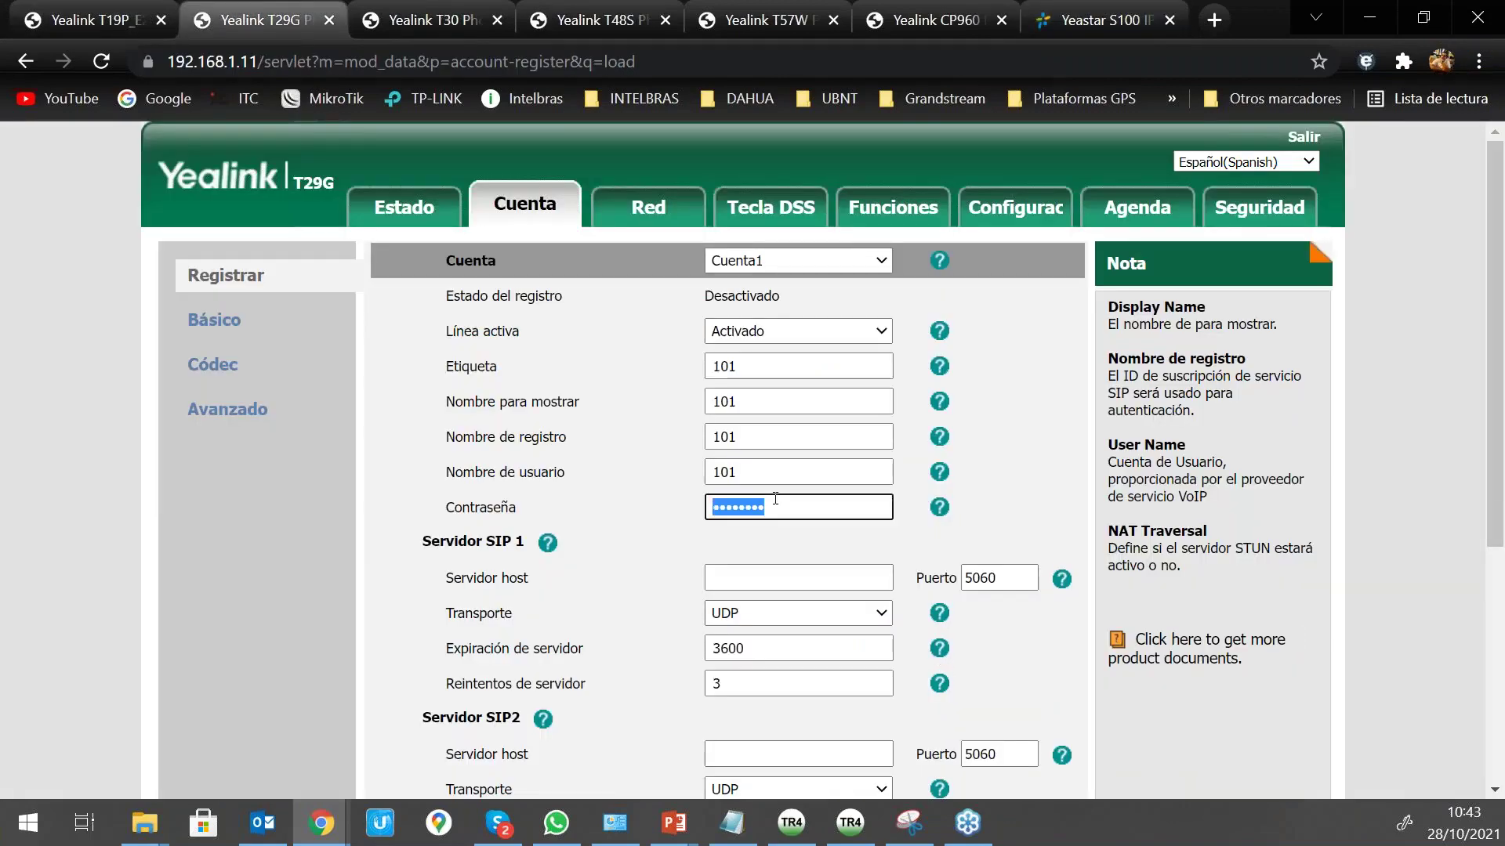
key(ctrl+v)
click(832, 576)
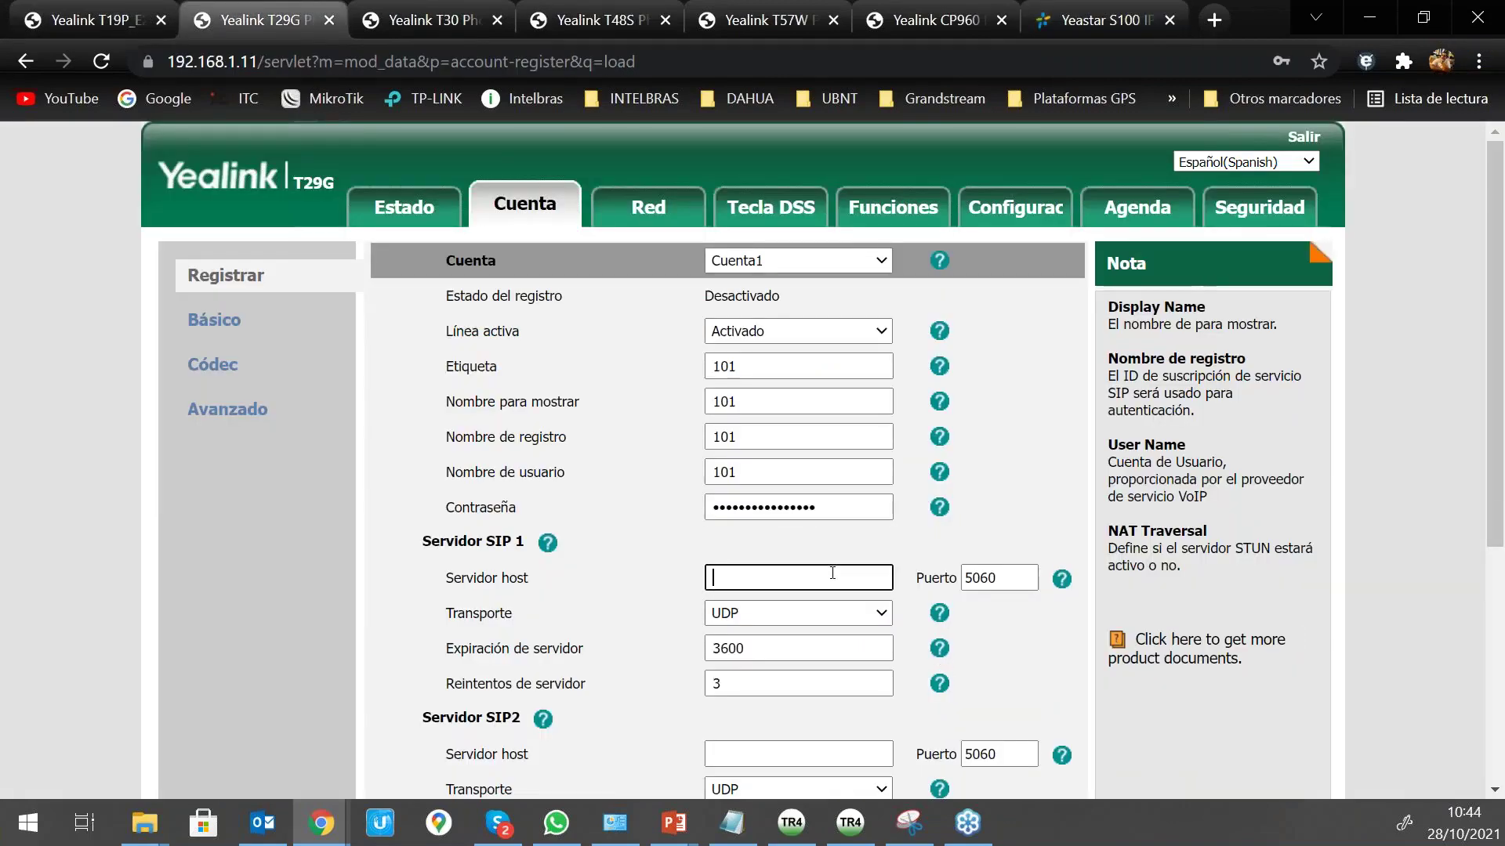
text(192.168.1.2)
scroll(844, 658, down, 5)
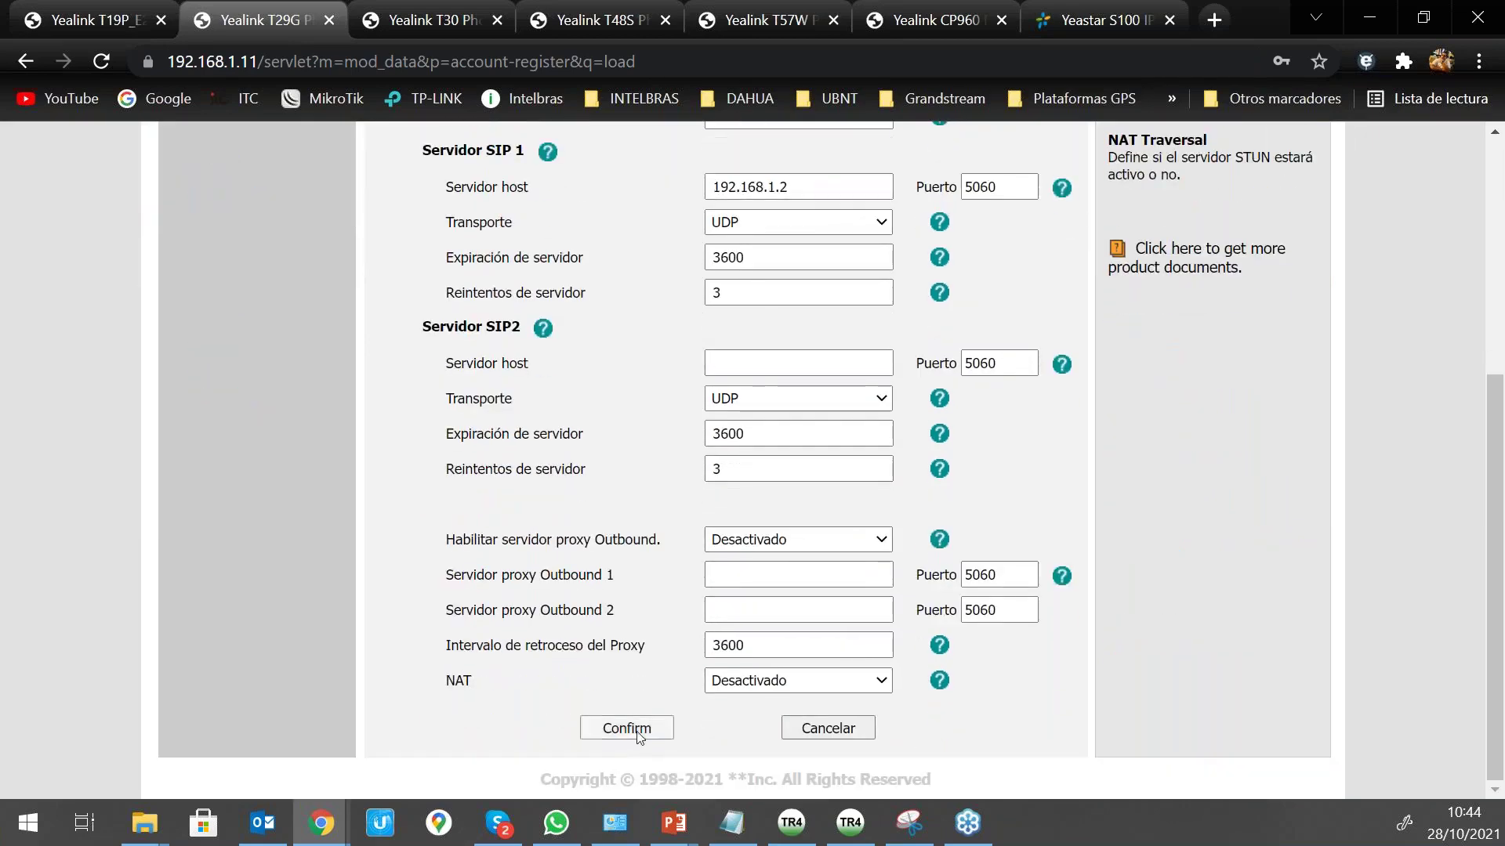
click(639, 735)
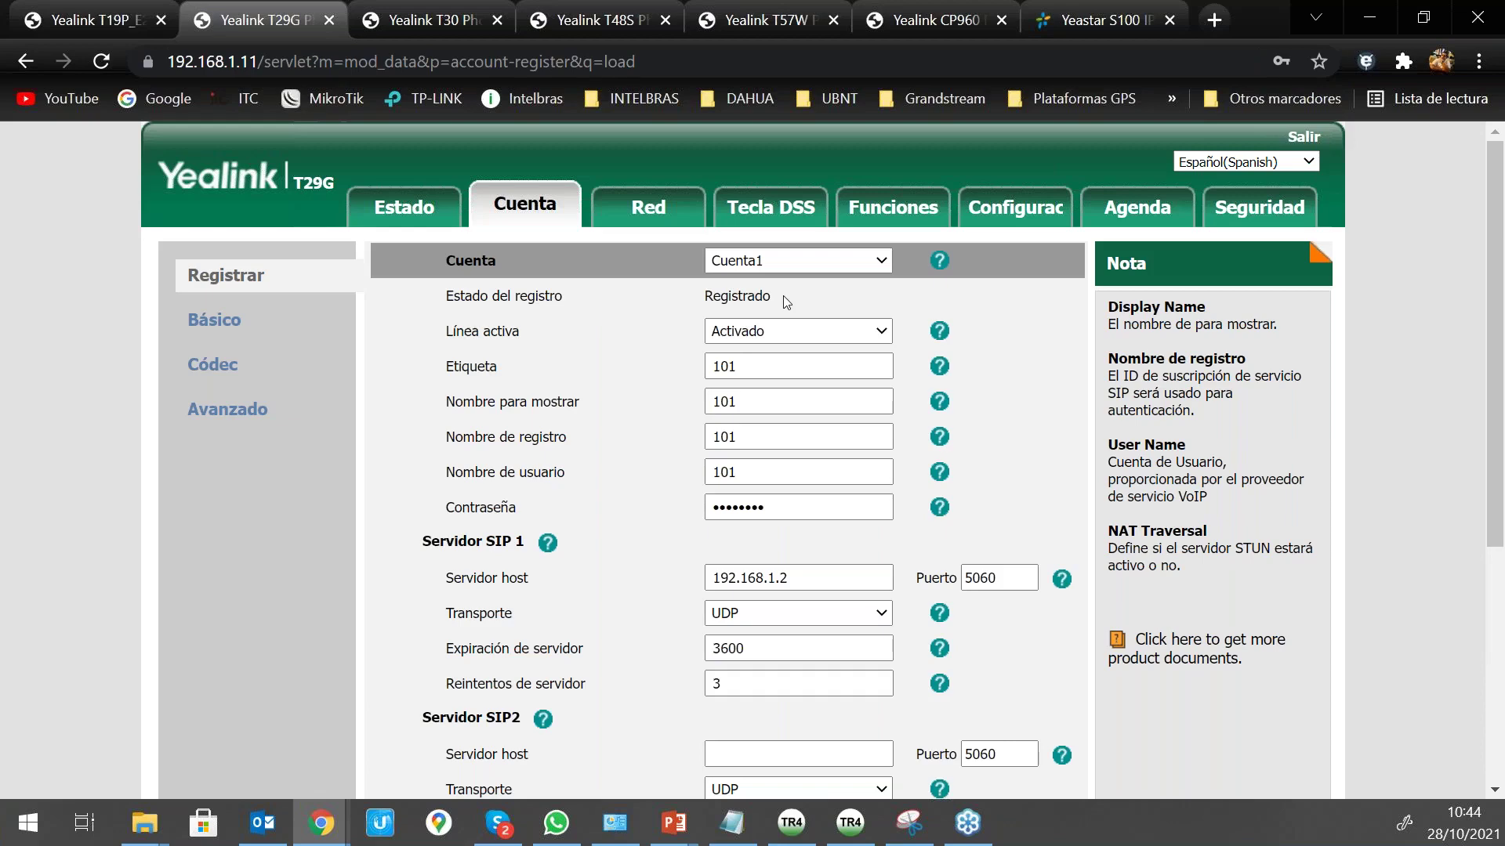
click(1114, 8)
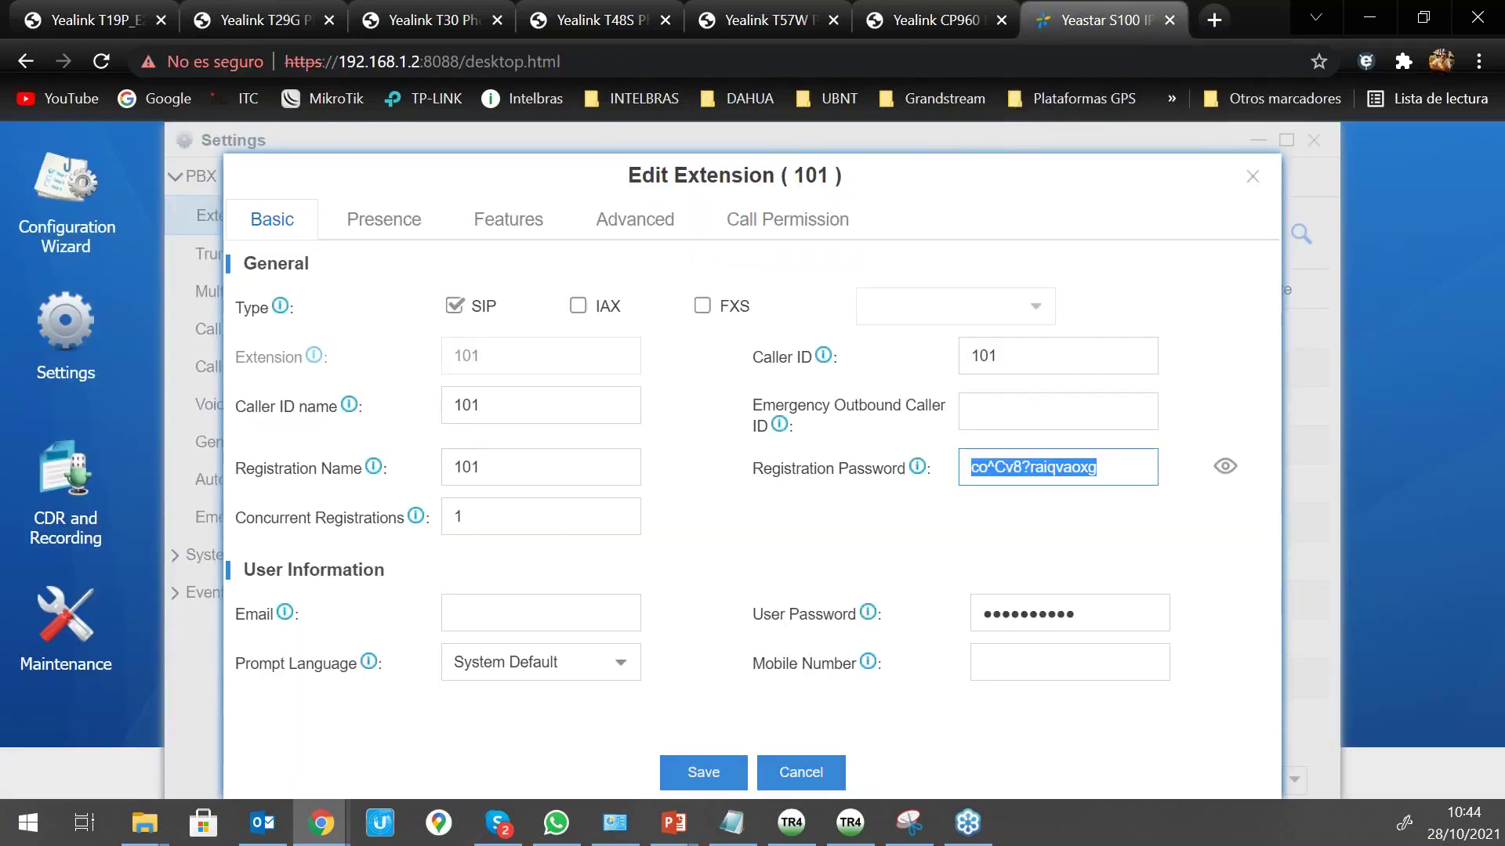
Step: Launch PBX Monitor and confirm extension 101 is registered from 192.168.1.11:5060
click(1252, 177)
click(1258, 141)
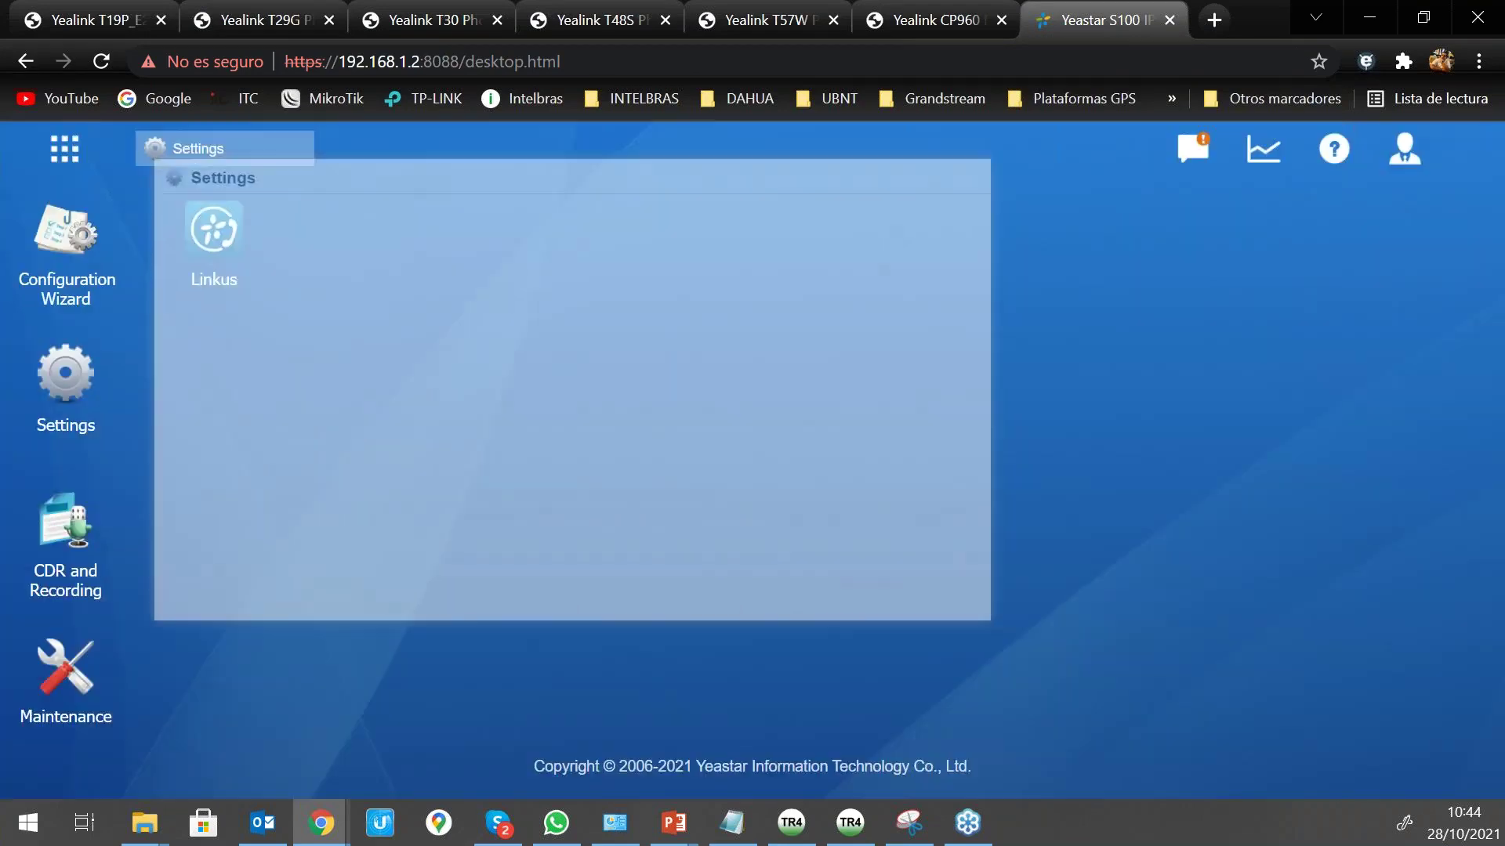
click(68, 161)
click(478, 328)
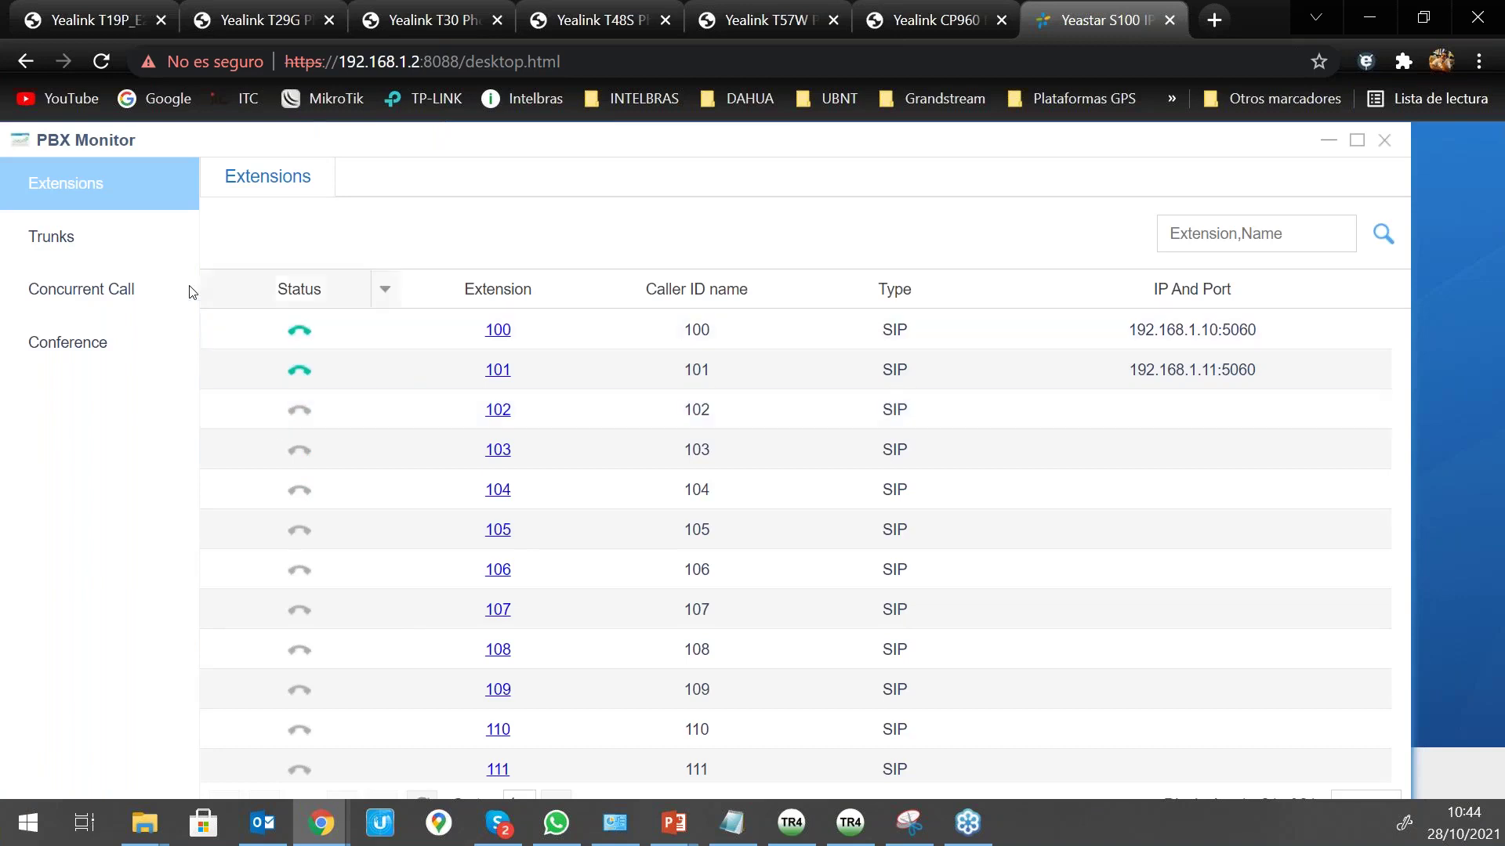
click(113, 298)
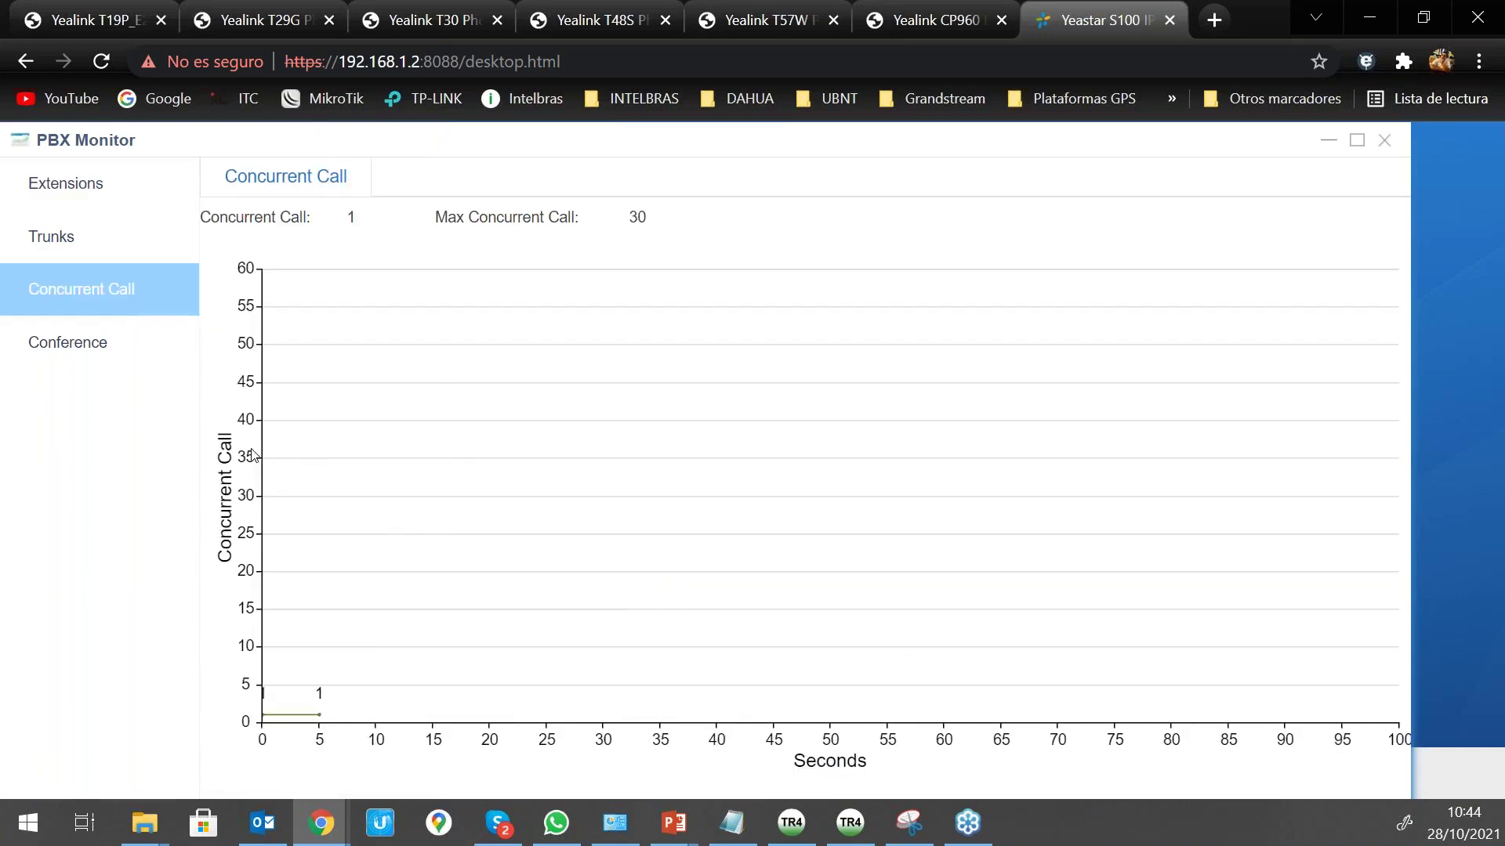
click(57, 237)
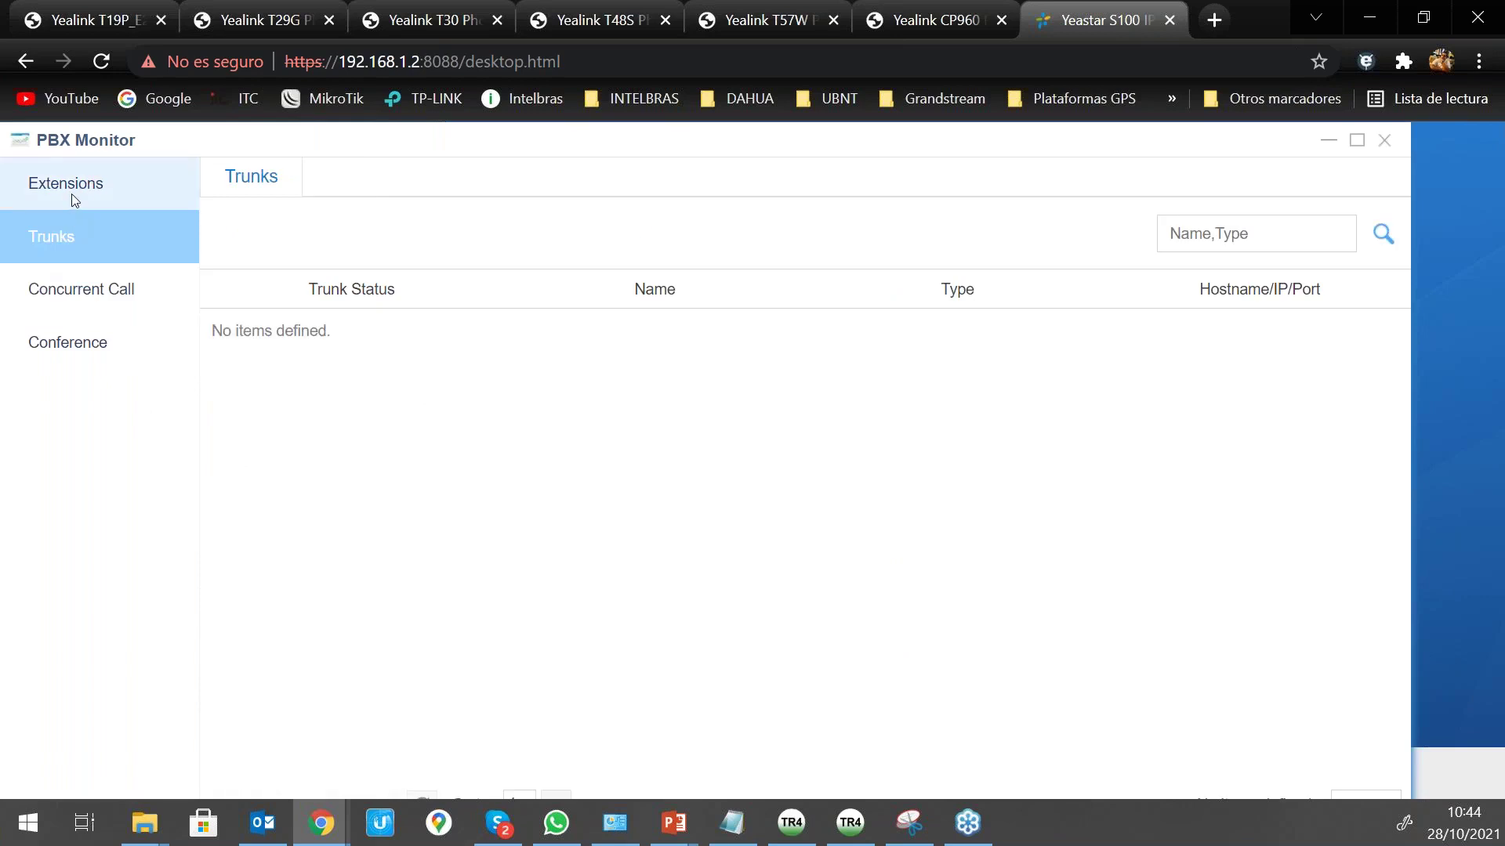
click(78, 196)
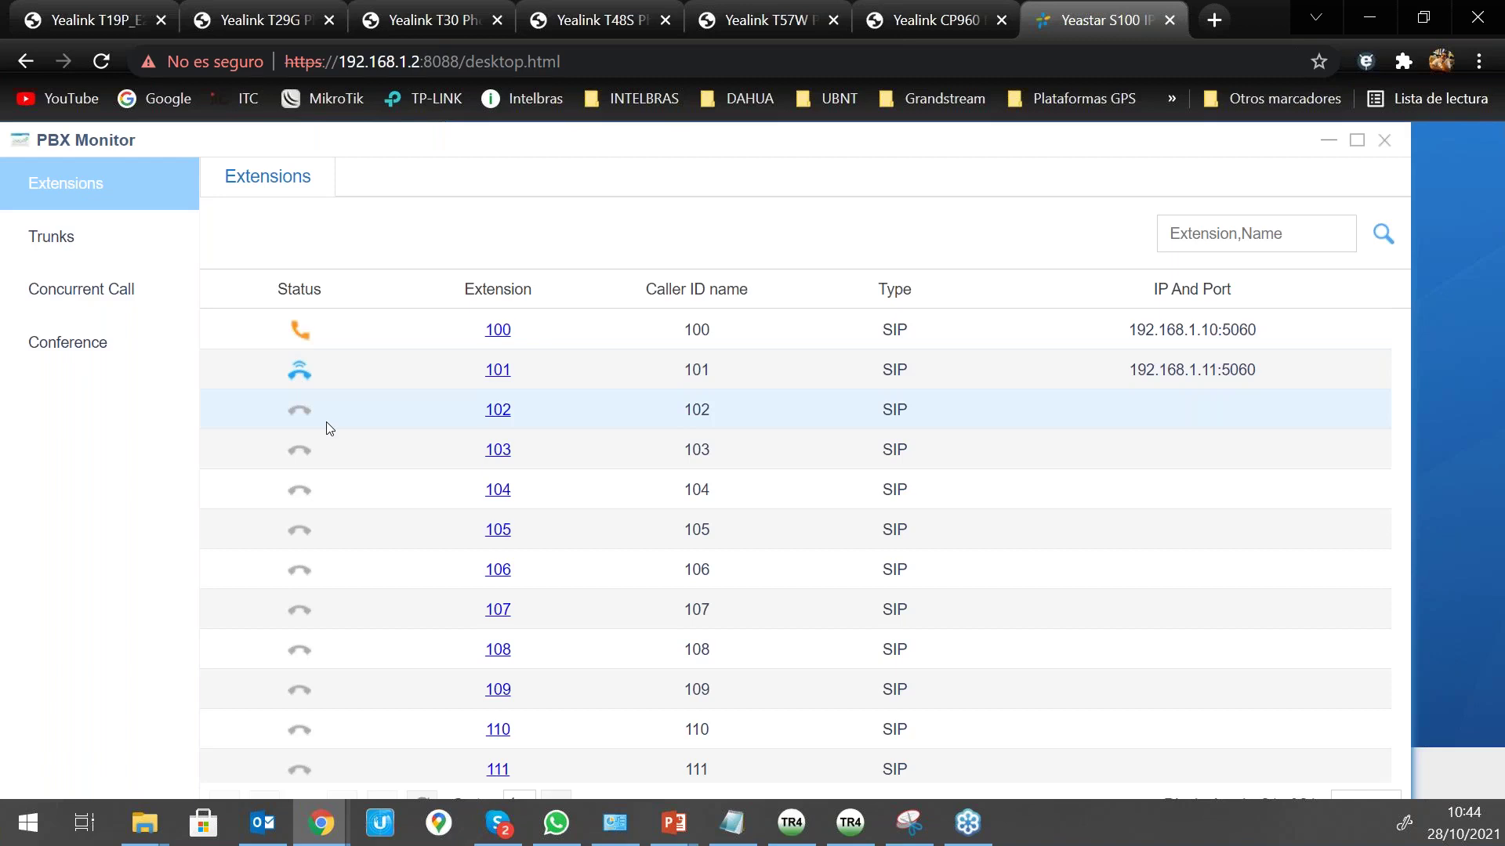
Step: Go to the T29G's Red > Tecla DSS page showing line key 1 labelled 101
click(259, 20)
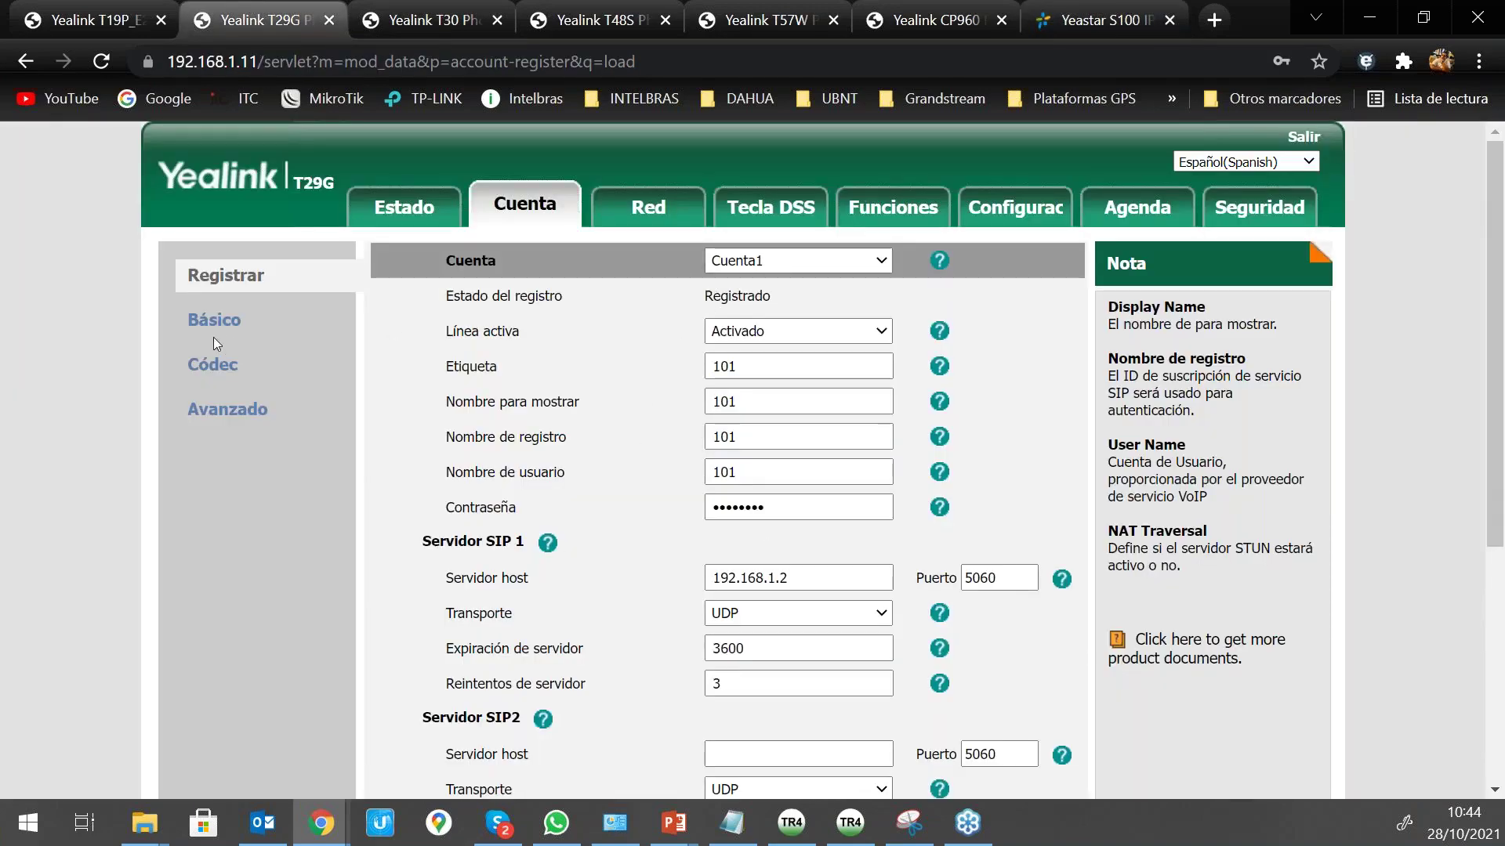
scroll(666, 513, down, 2)
scroll(665, 513, up, 2)
click(648, 218)
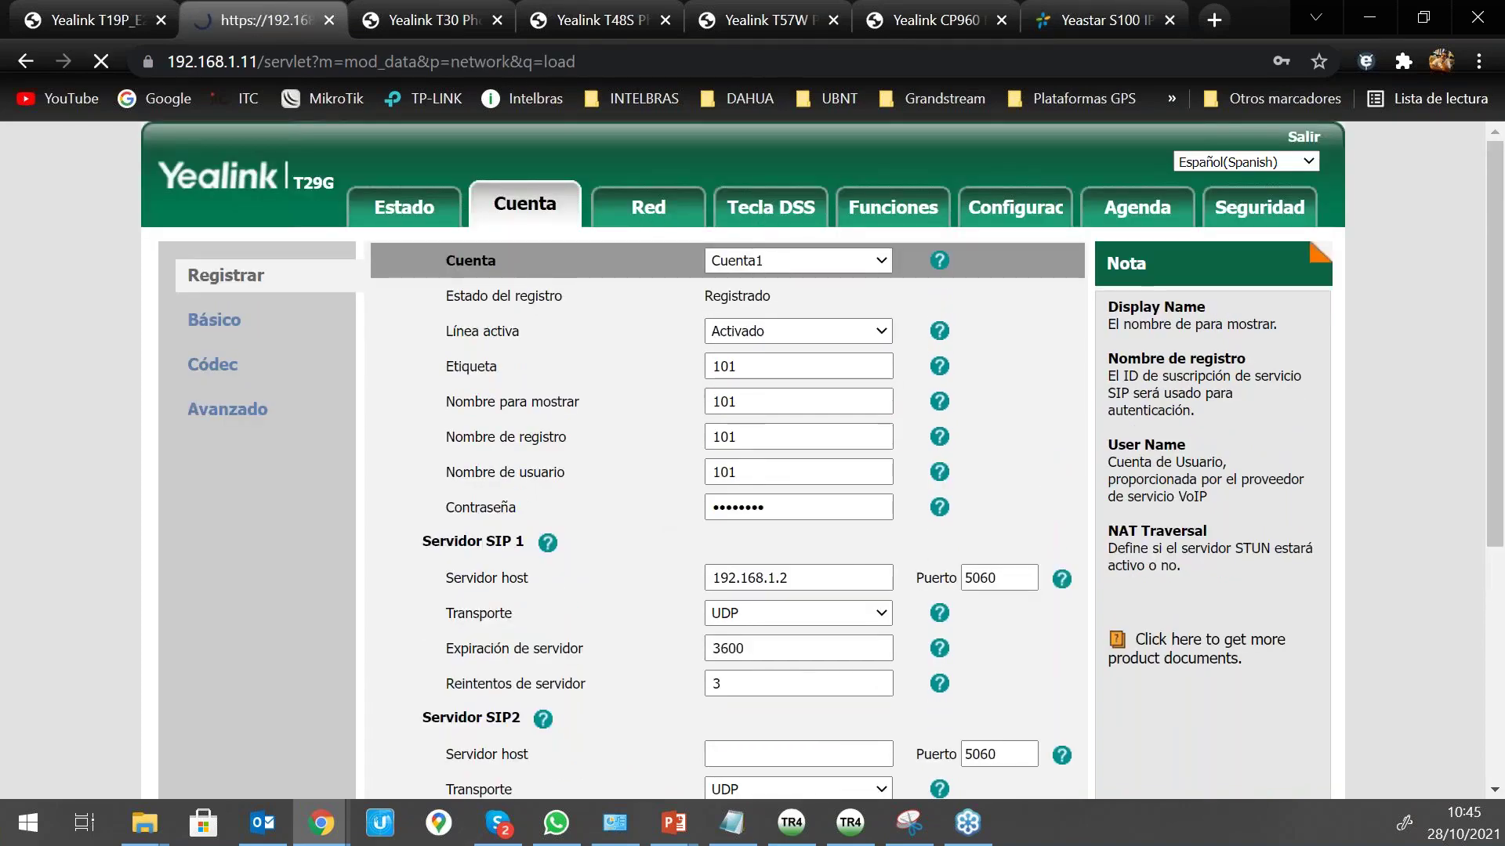
click(771, 209)
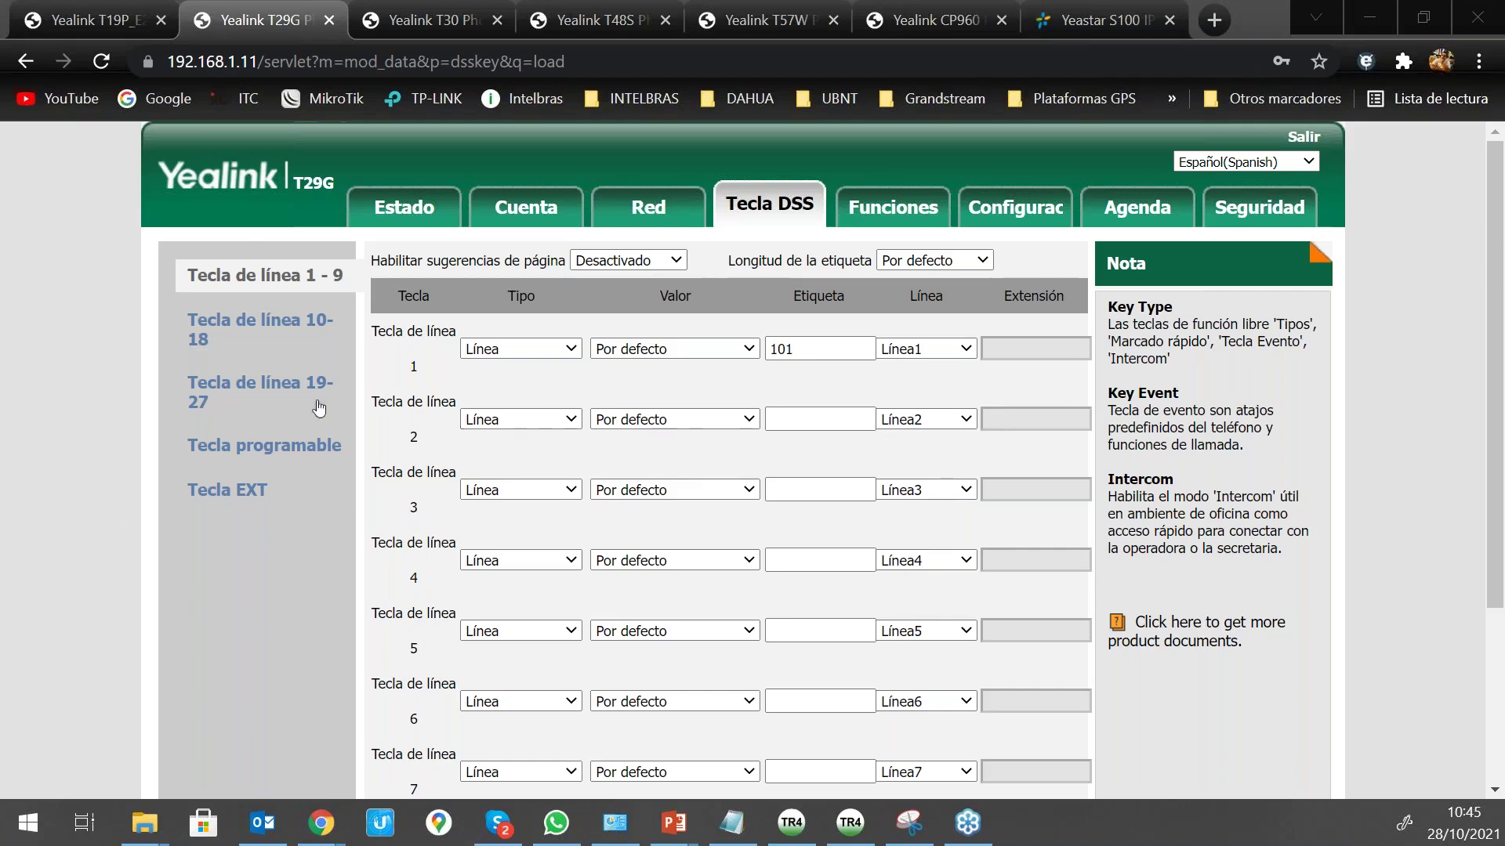
Step: Review the programmable softkeys and the Tecla EXT page reporting no expansion module
click(228, 453)
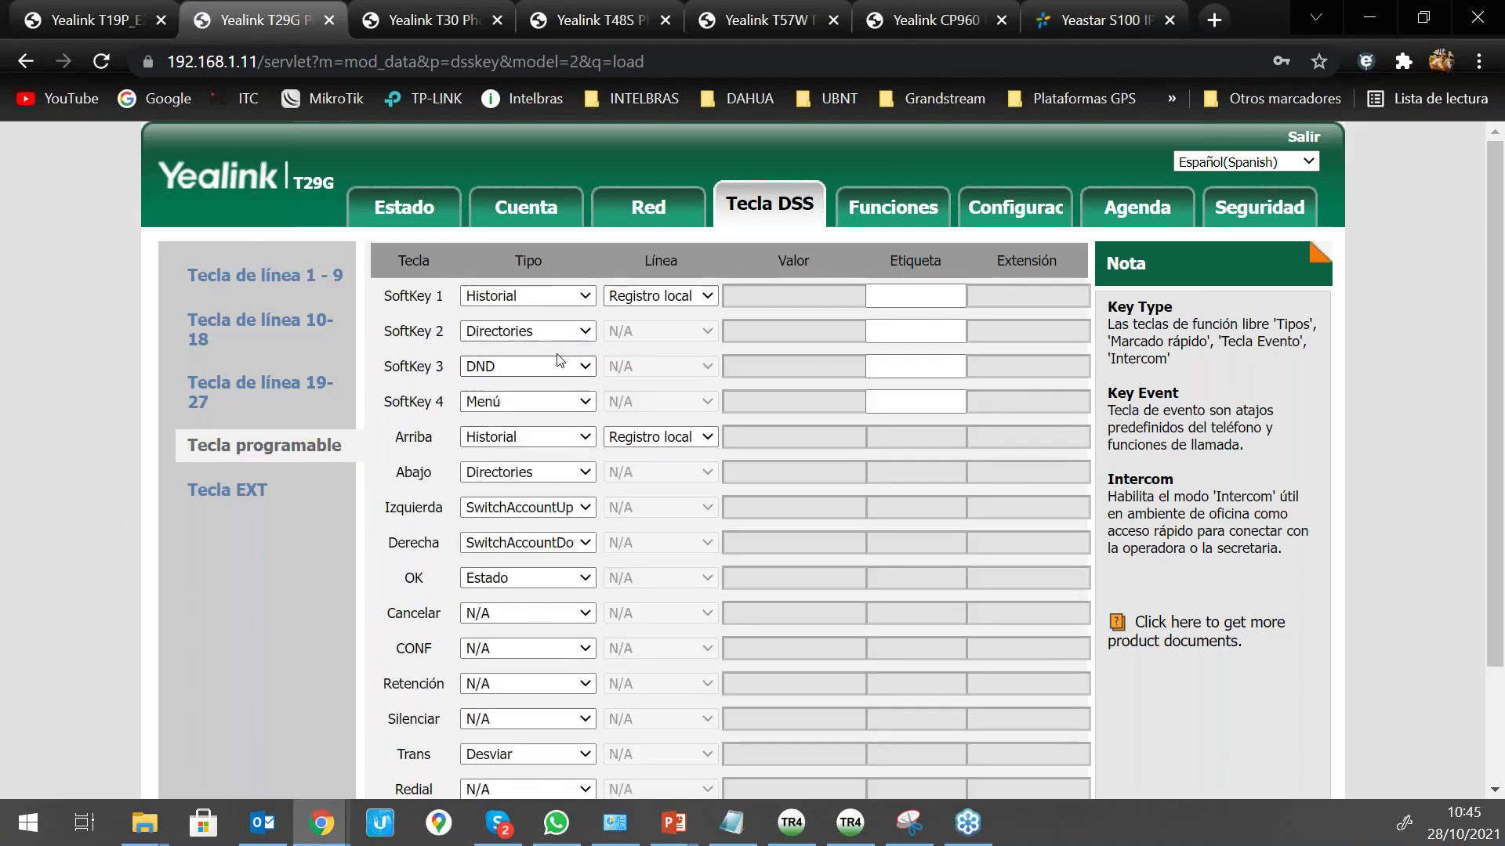
scroll(566, 439, down, 2)
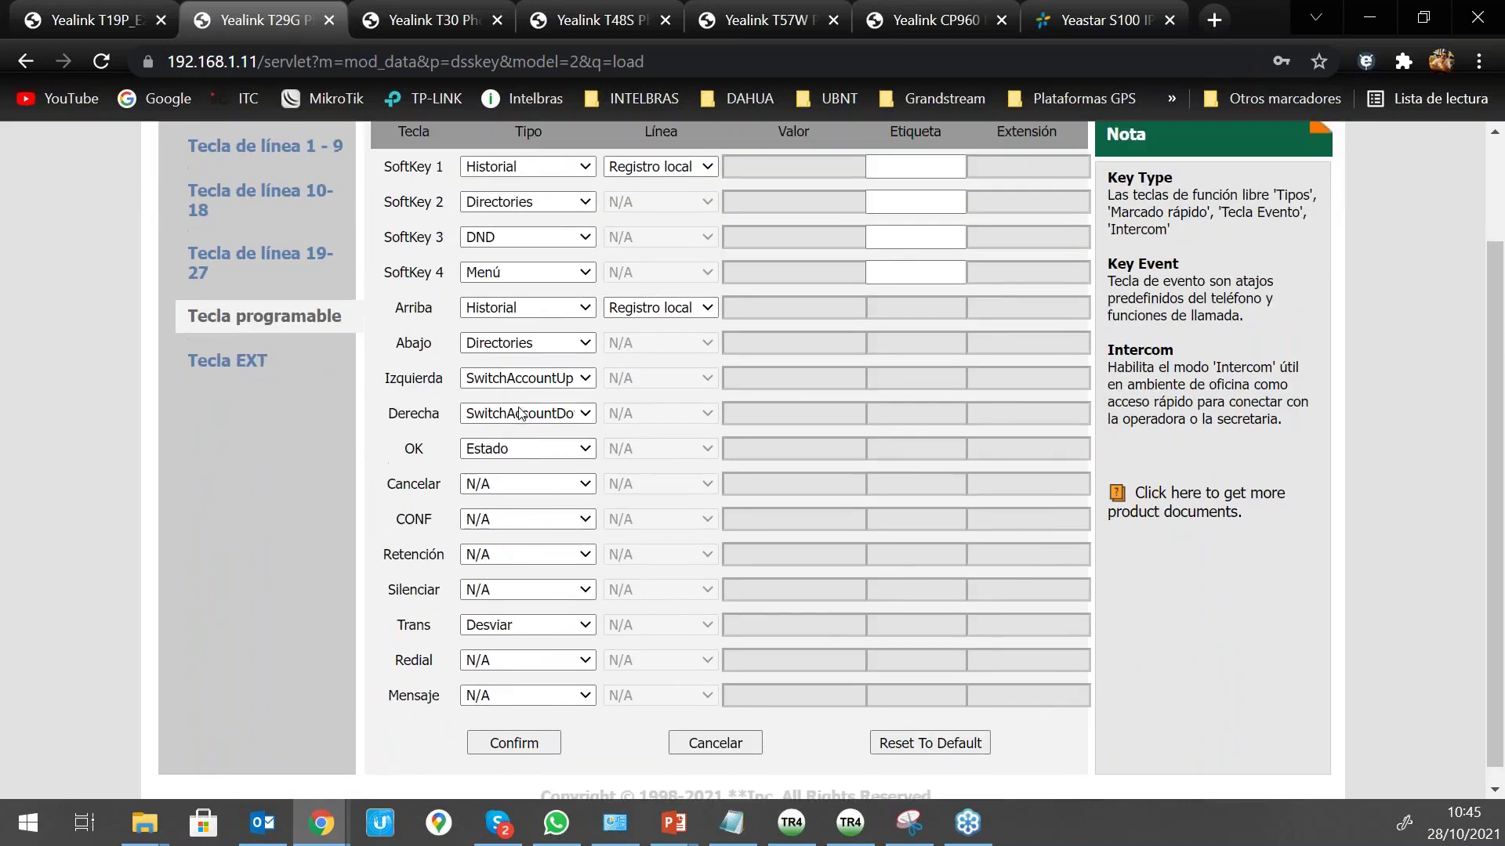
scroll(549, 423, up, 1)
click(208, 460)
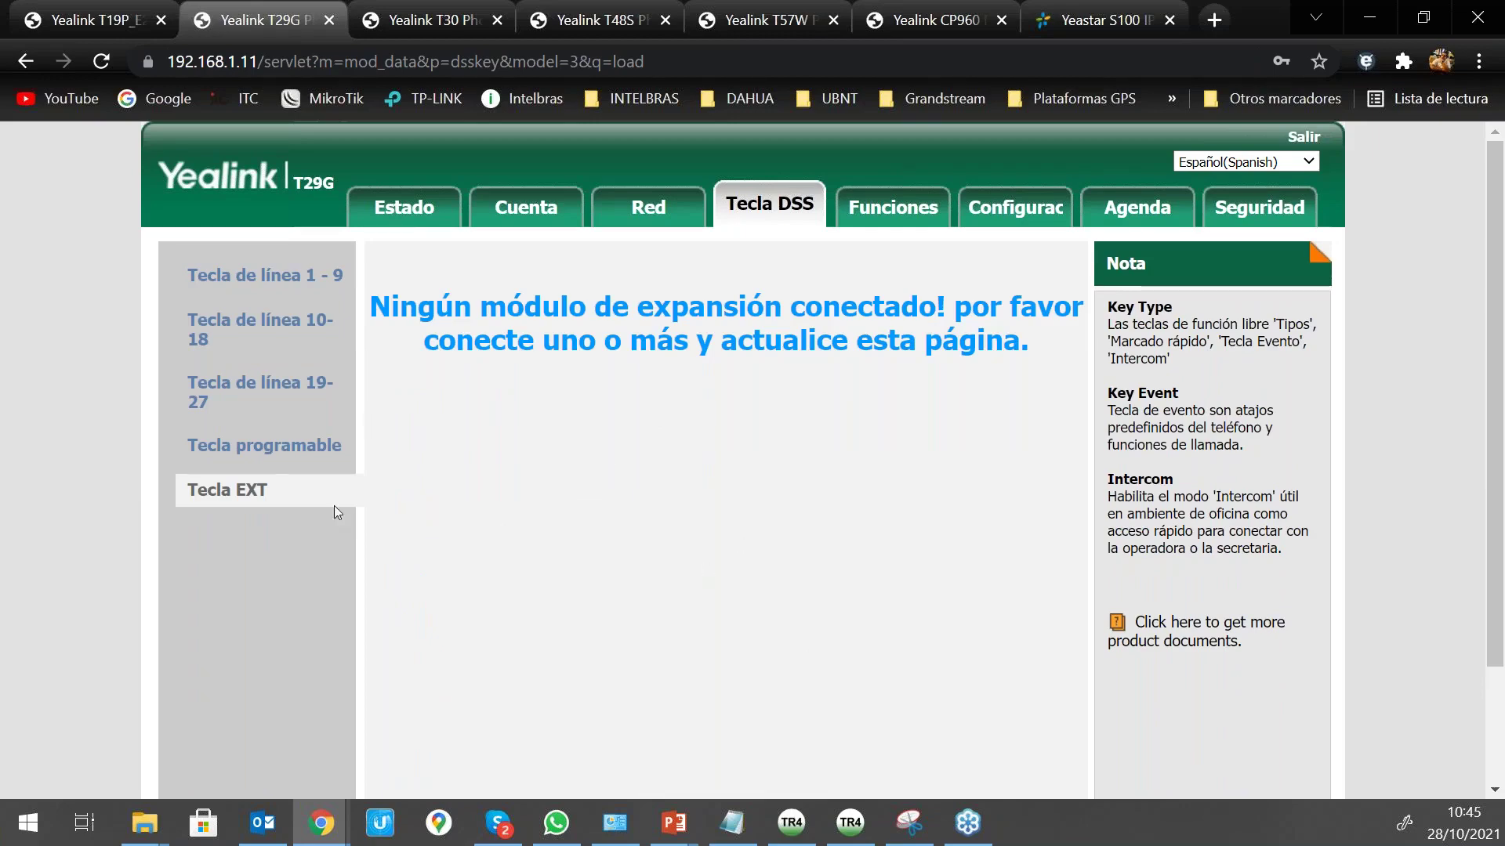
click(290, 451)
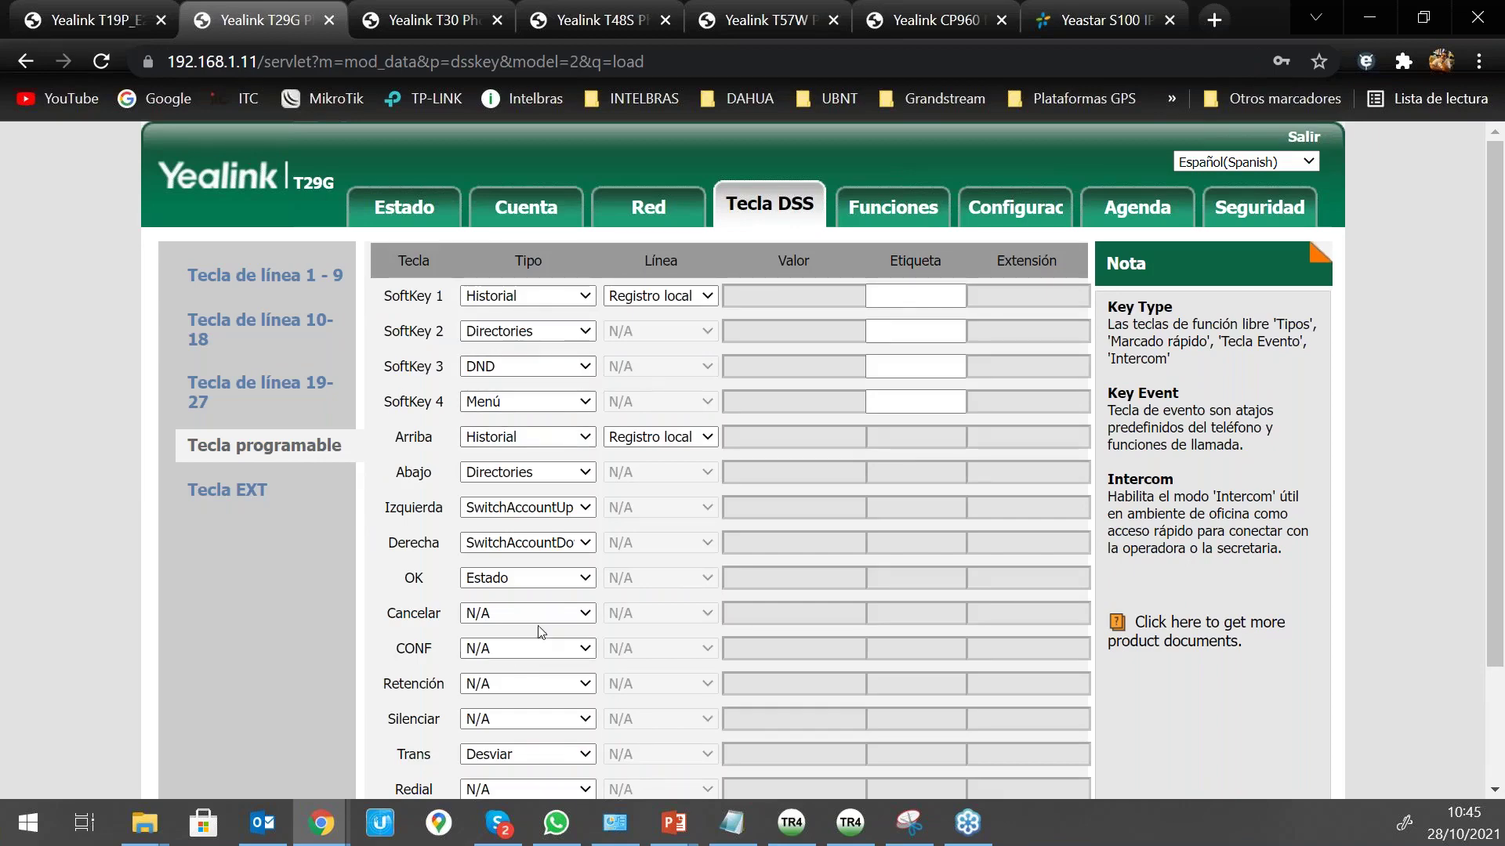
scroll(530, 600, down, 2)
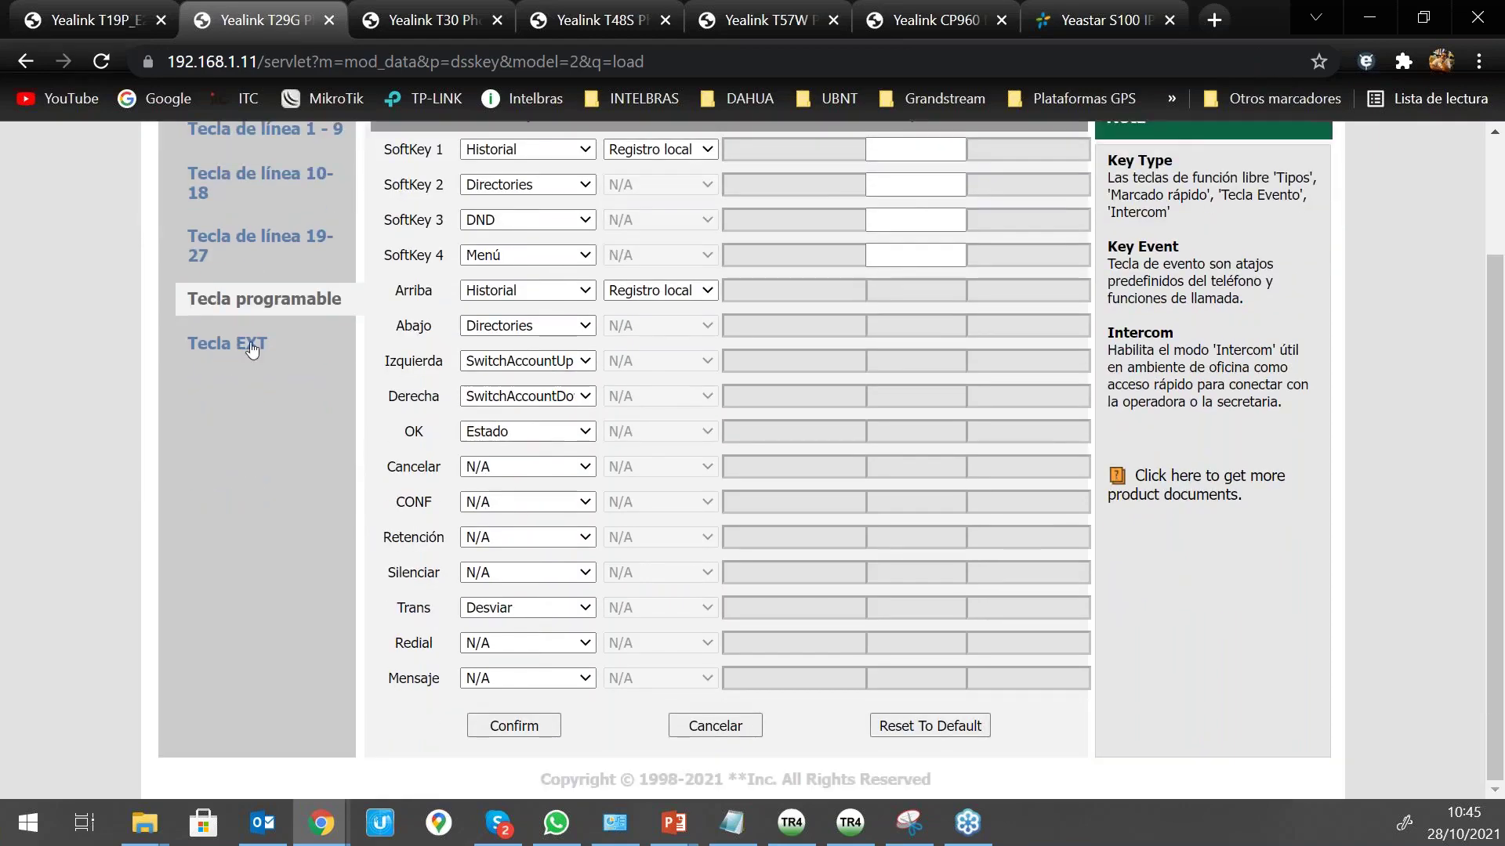
click(252, 350)
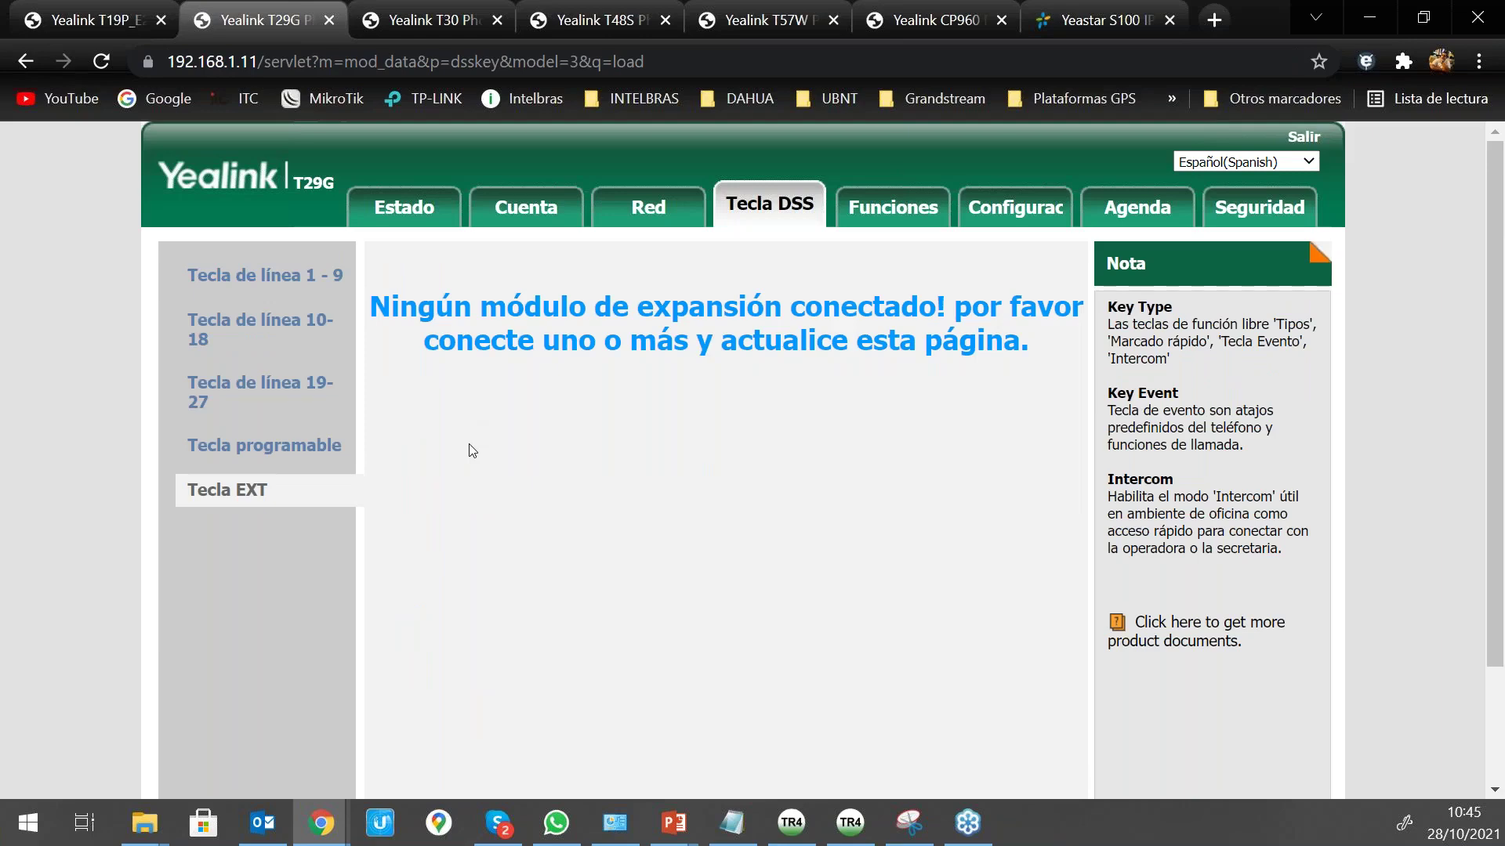
click(891, 211)
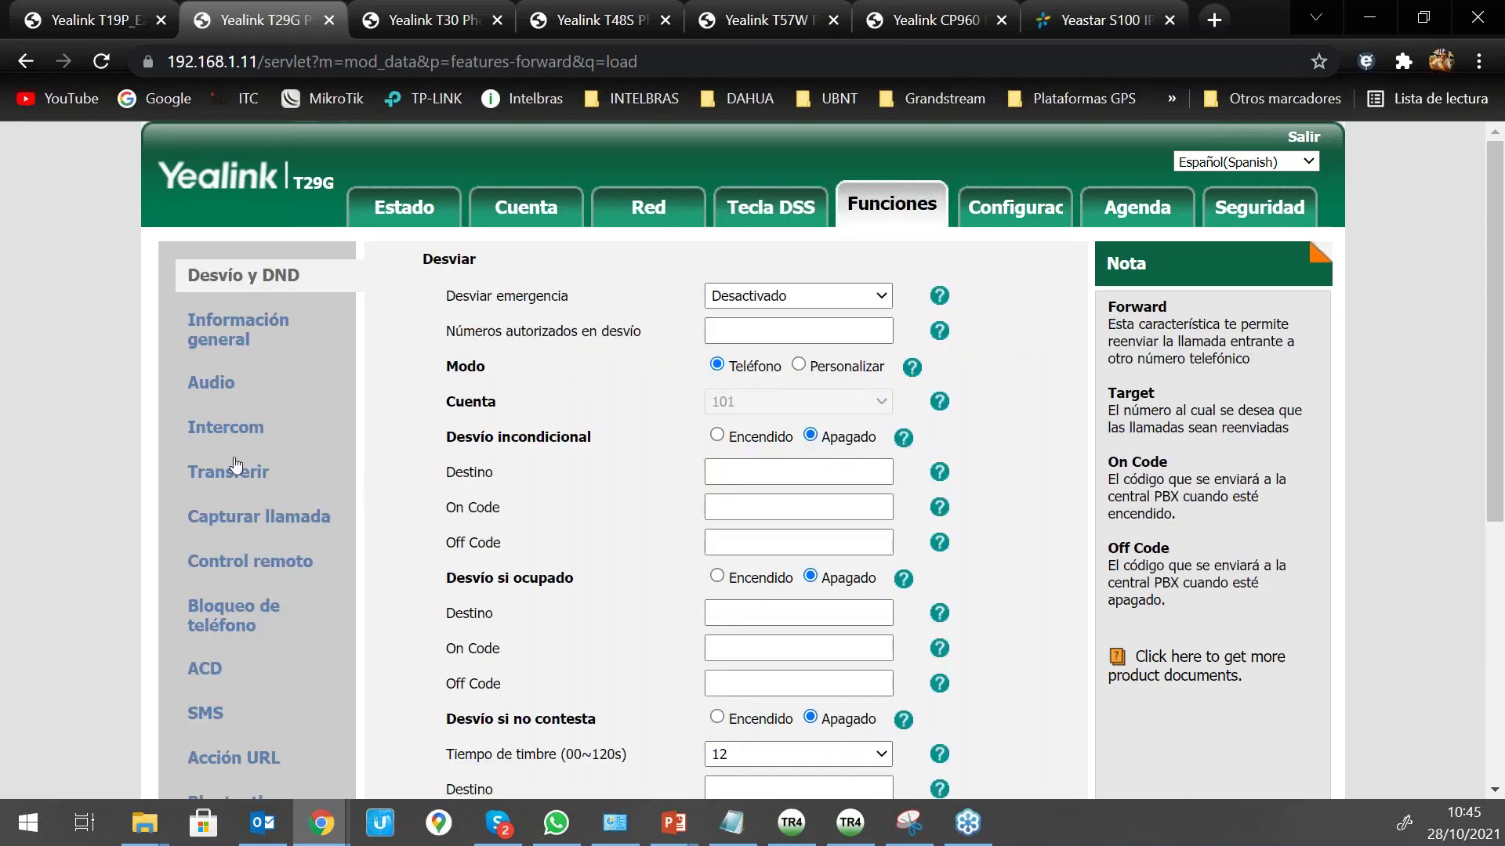
Step: Review the intercom, general feature and forwarding/DND settings under Funciones
click(210, 431)
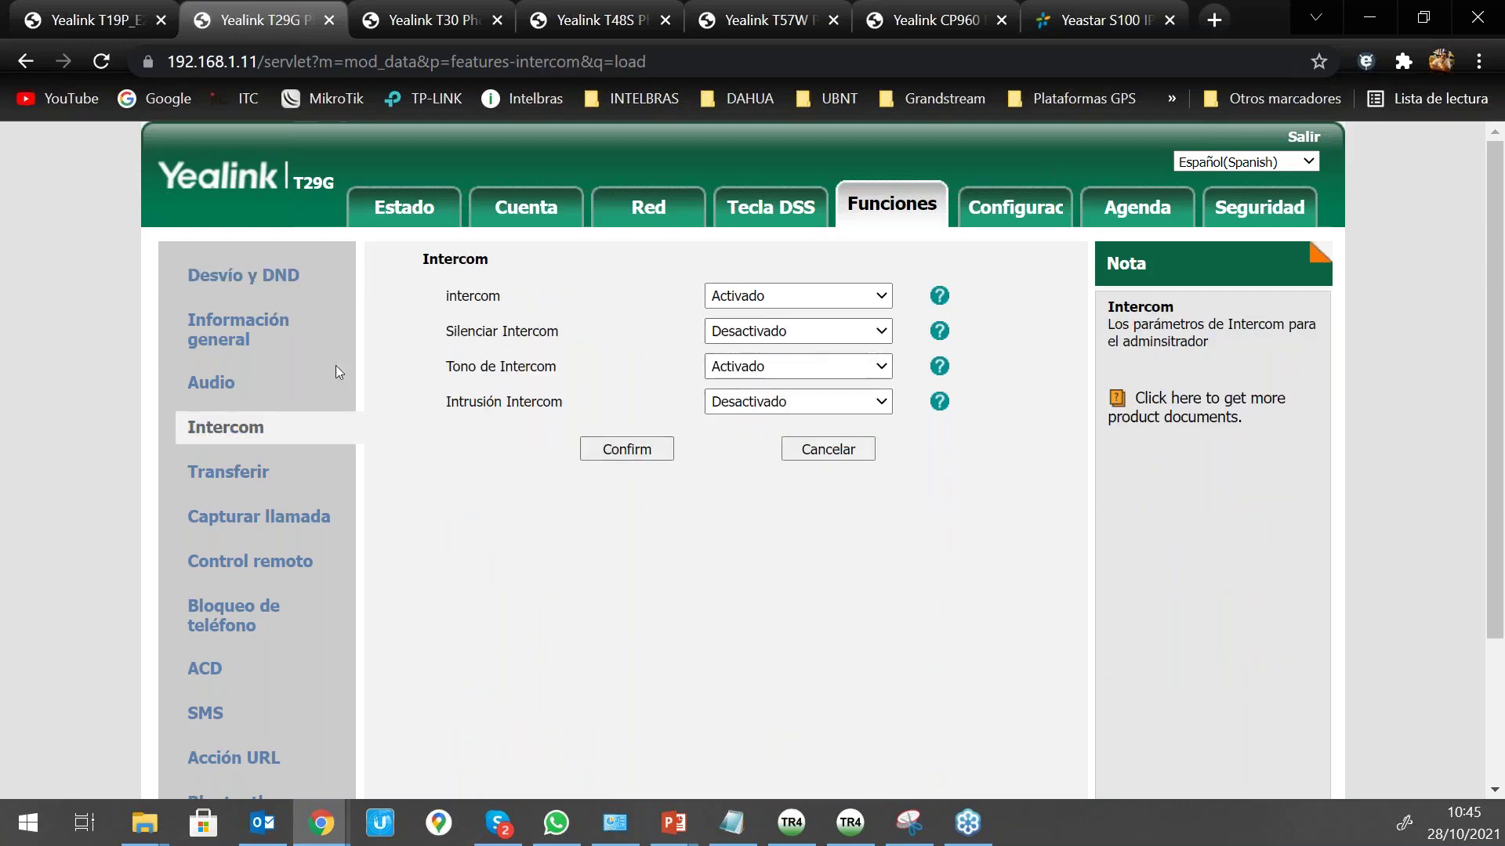
click(240, 276)
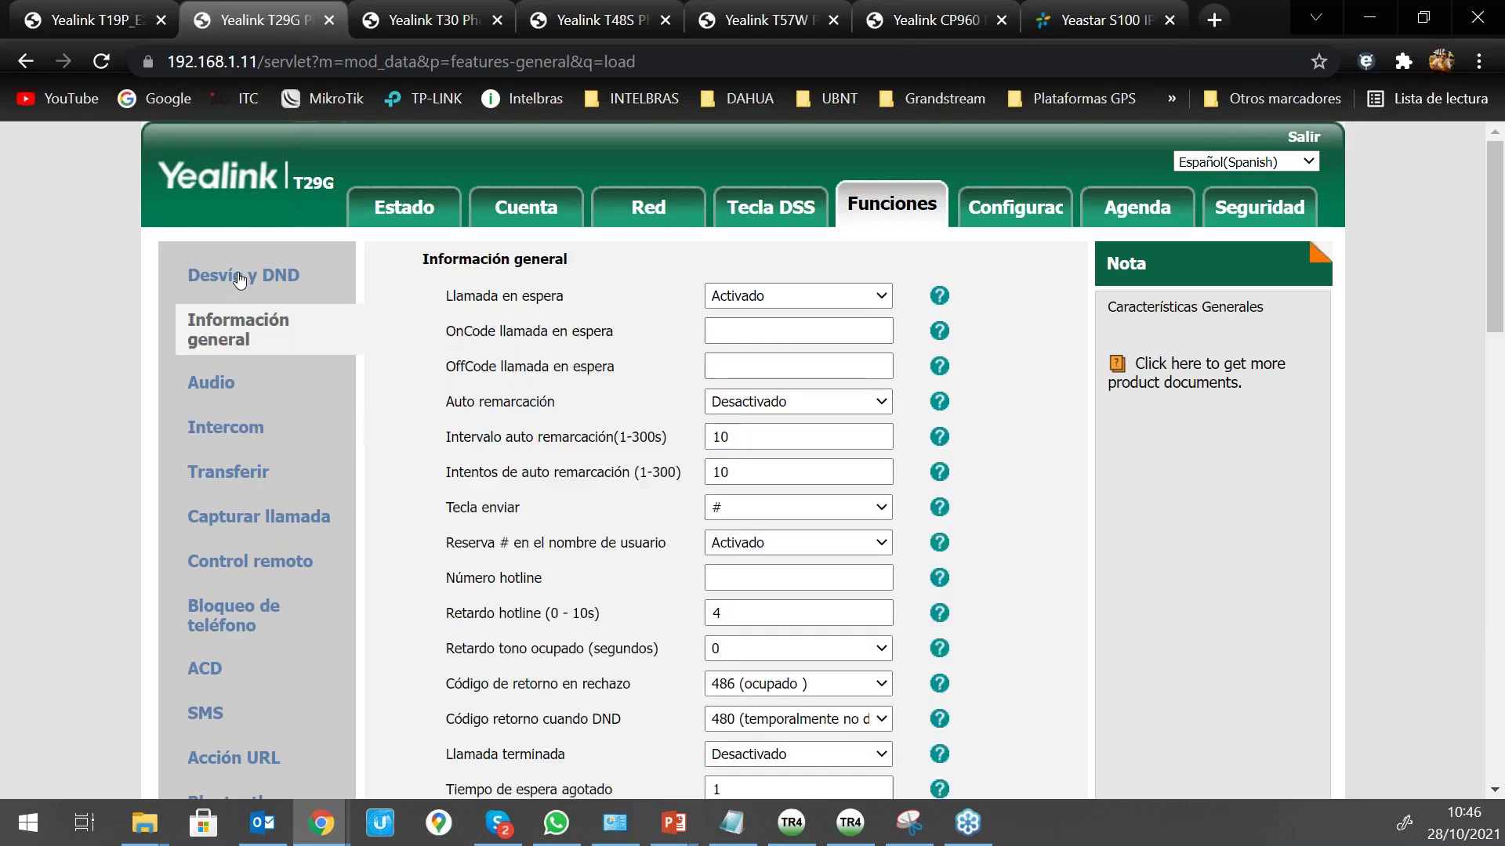
click(239, 277)
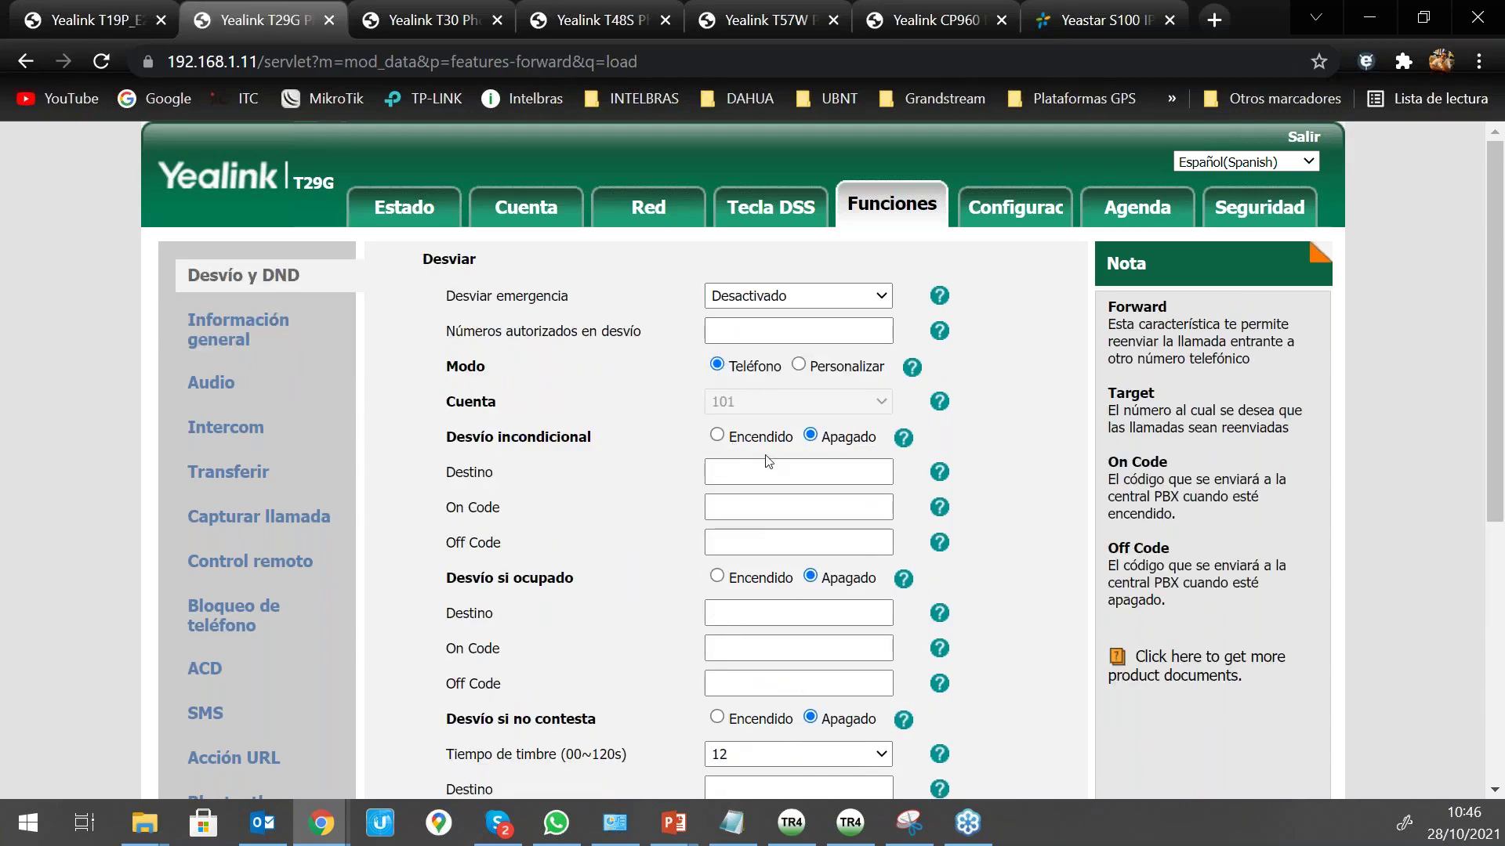
scroll(768, 462, down, 5)
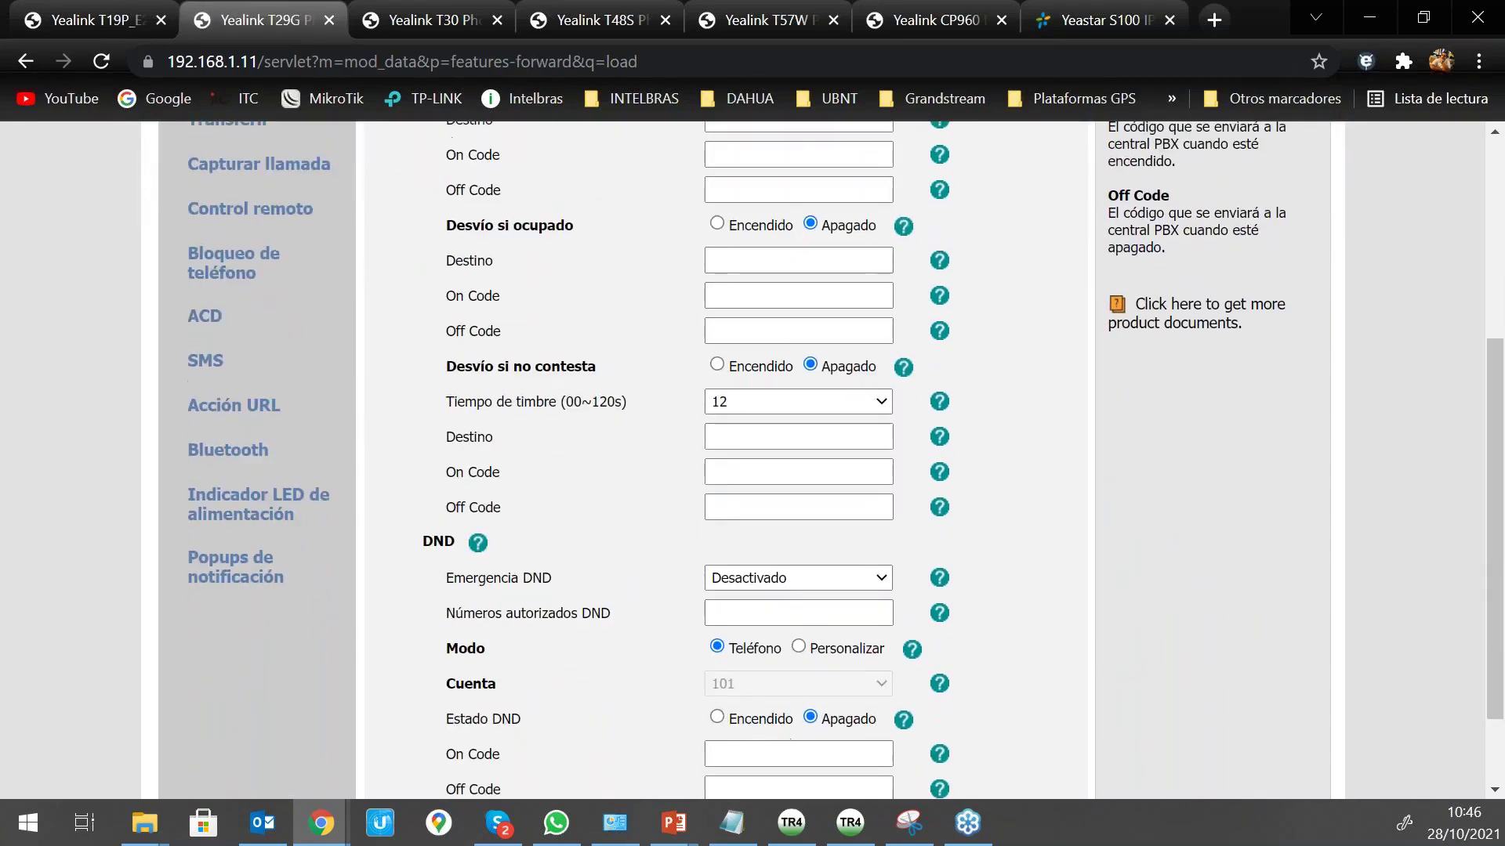
scroll(768, 462, down, 2)
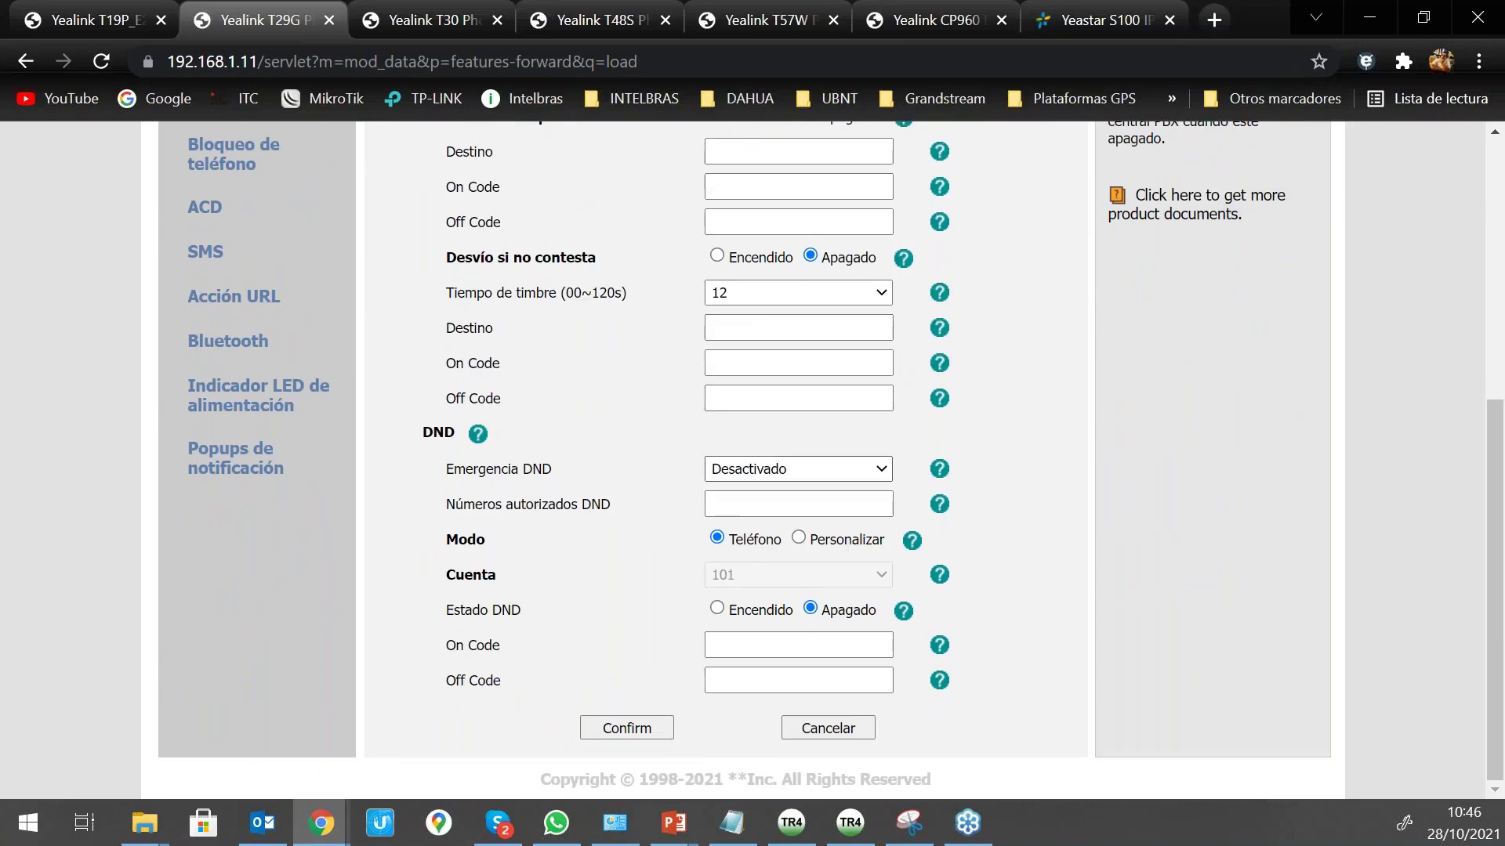
scroll(330, 489, up, 5)
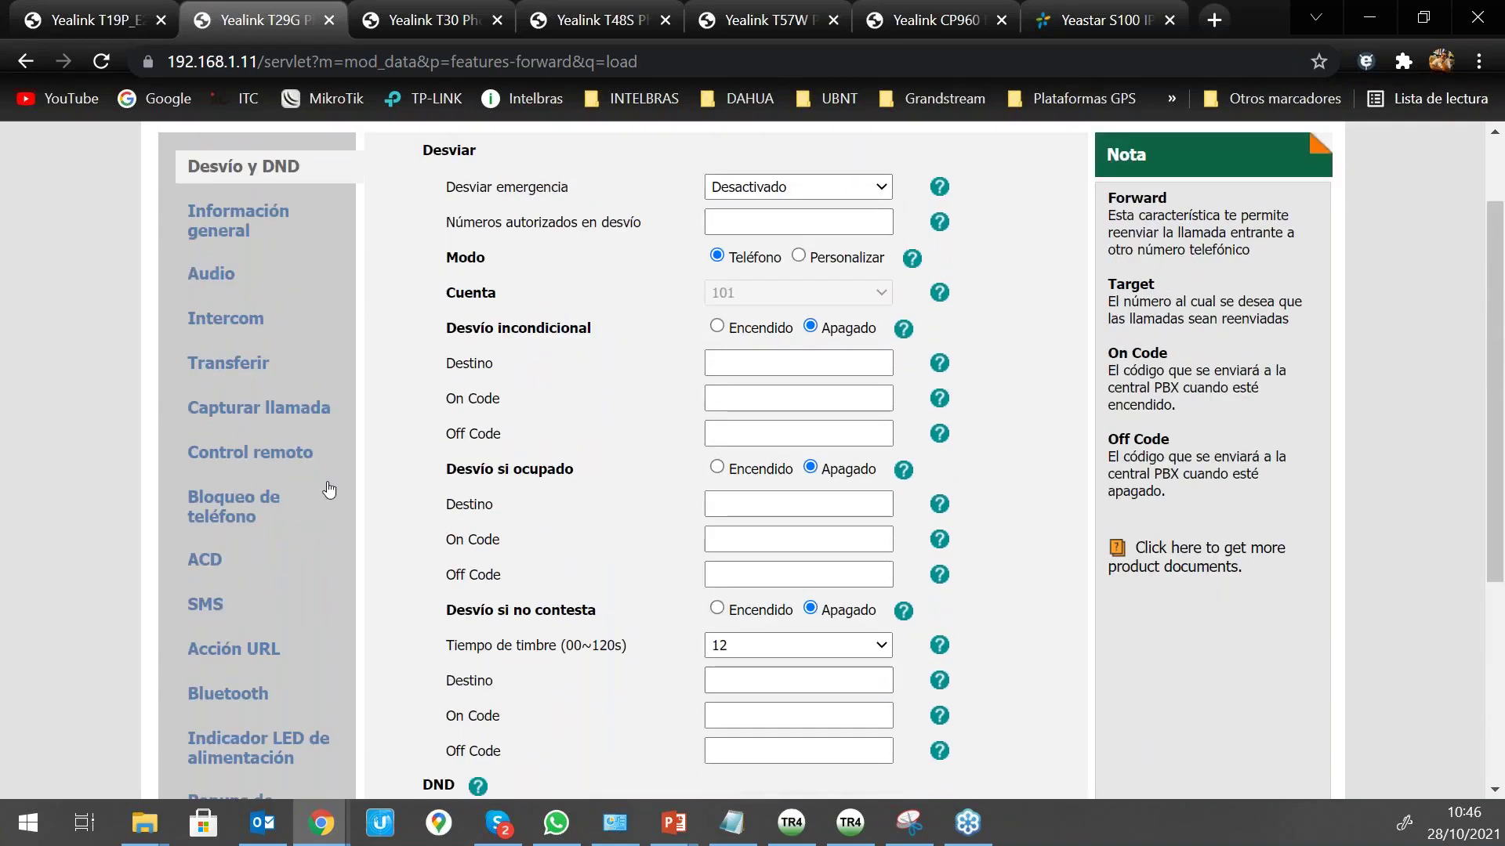
scroll(314, 509, down, 2)
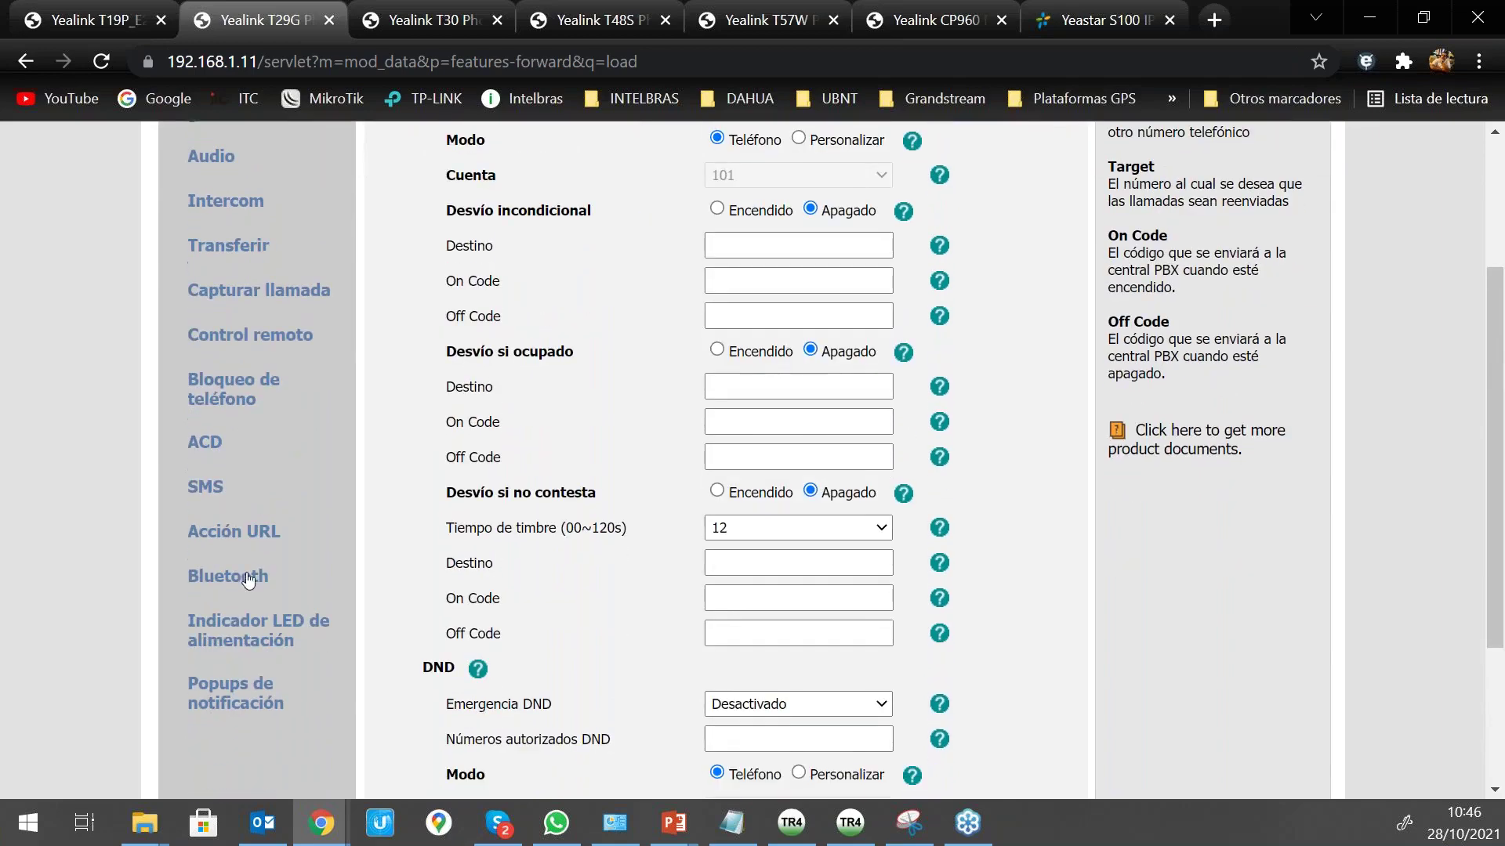
Step: Set Bluetooth to Apagado in Funciones > Bluetooth
click(251, 578)
click(729, 302)
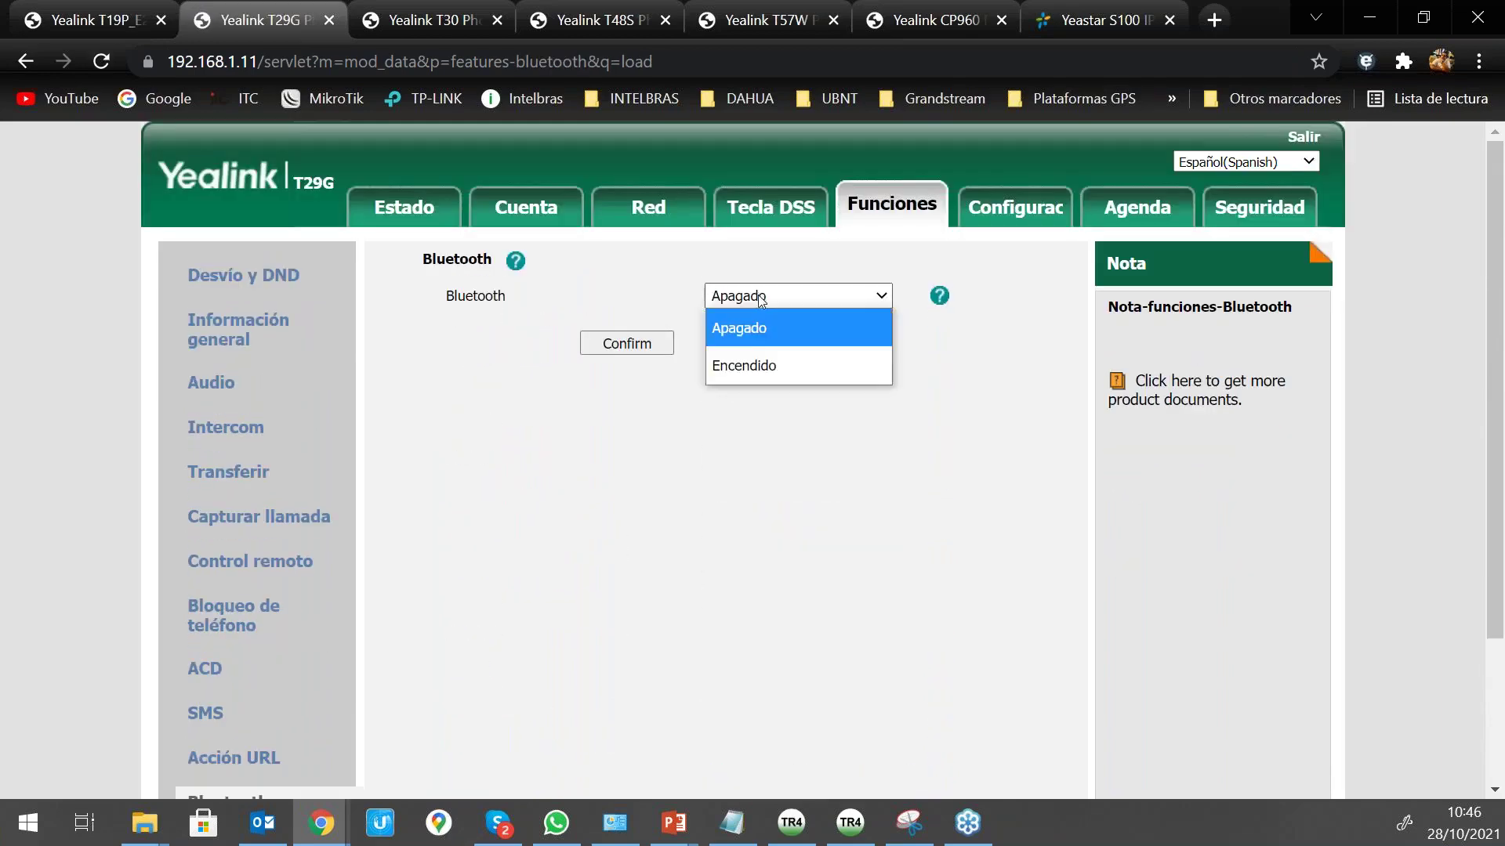
click(737, 363)
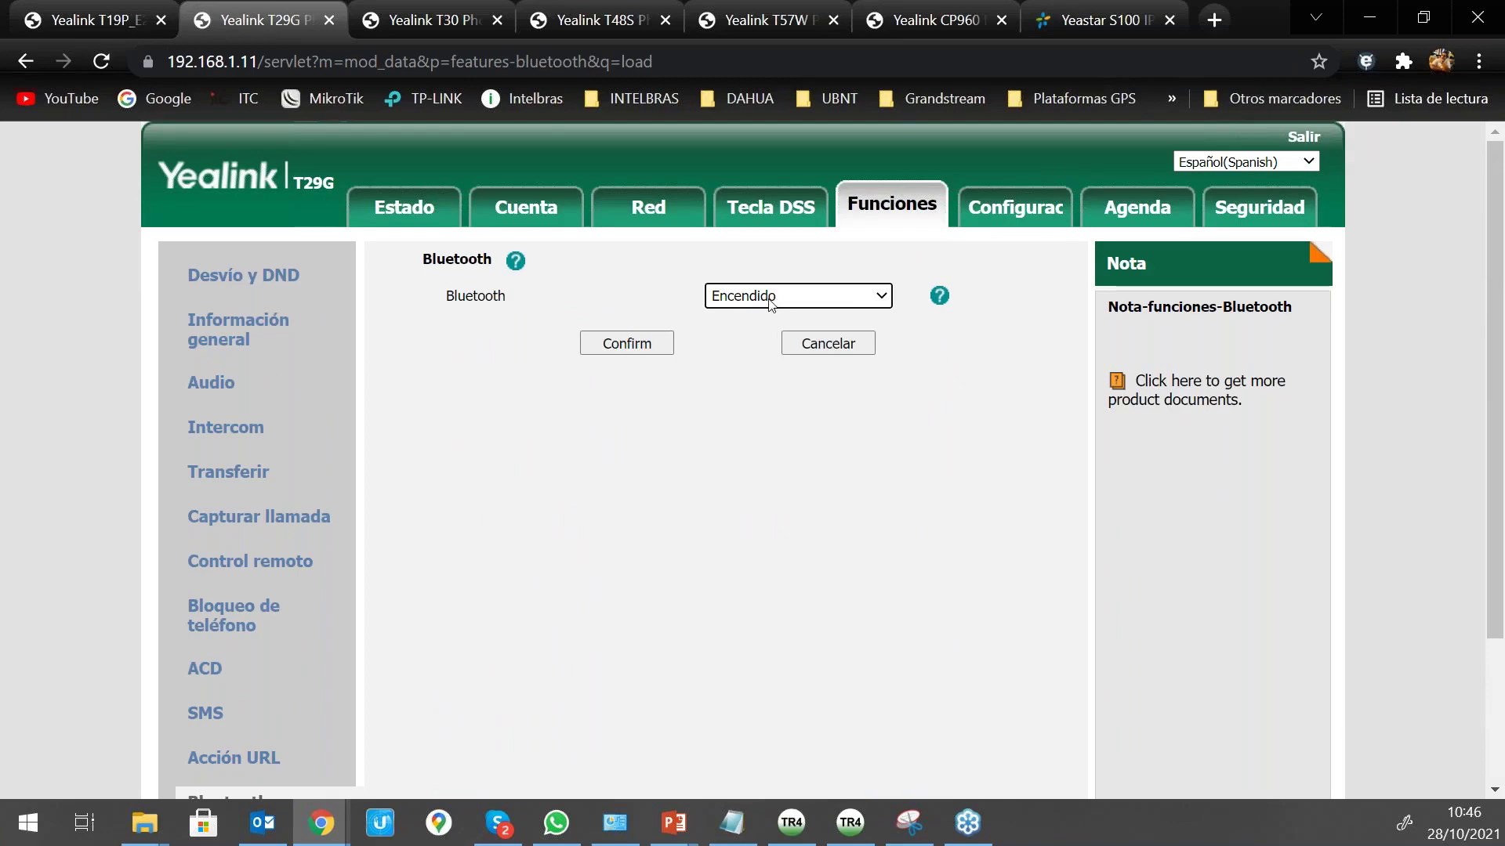
click(776, 302)
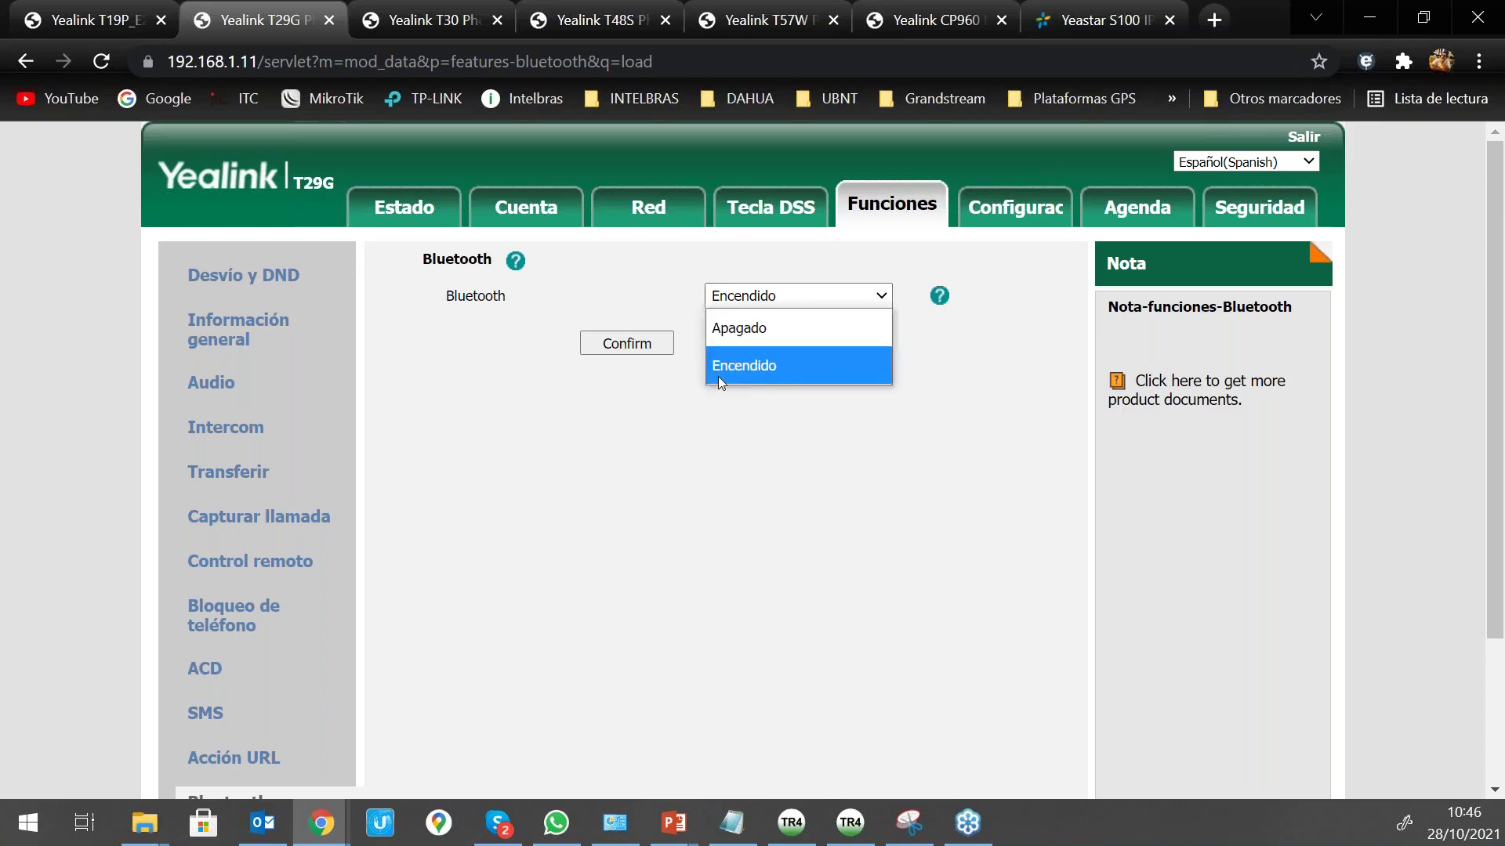
click(721, 372)
click(756, 298)
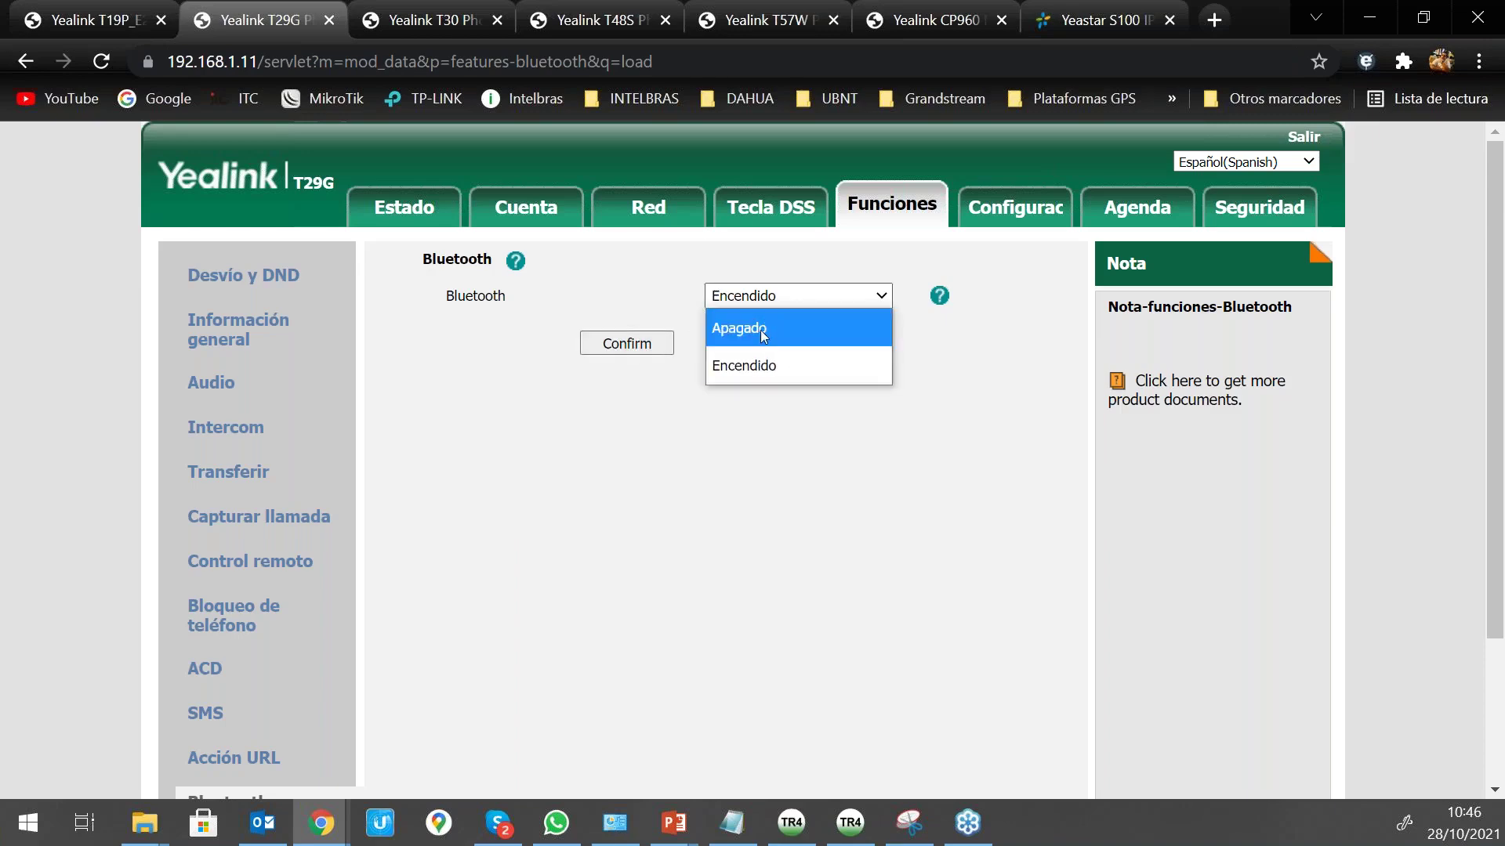
click(760, 329)
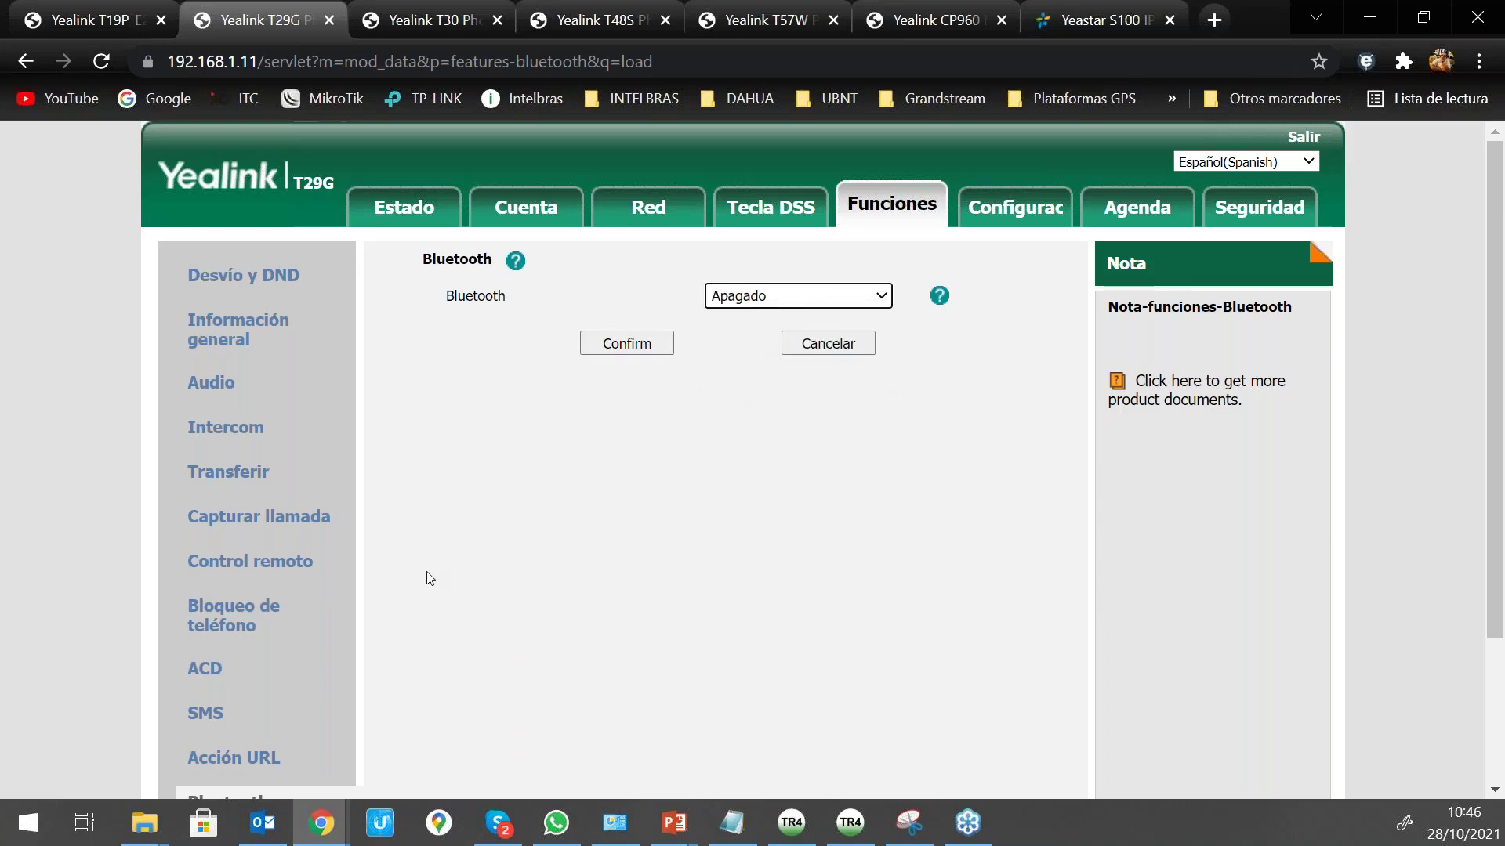
scroll(426, 578, down, 3)
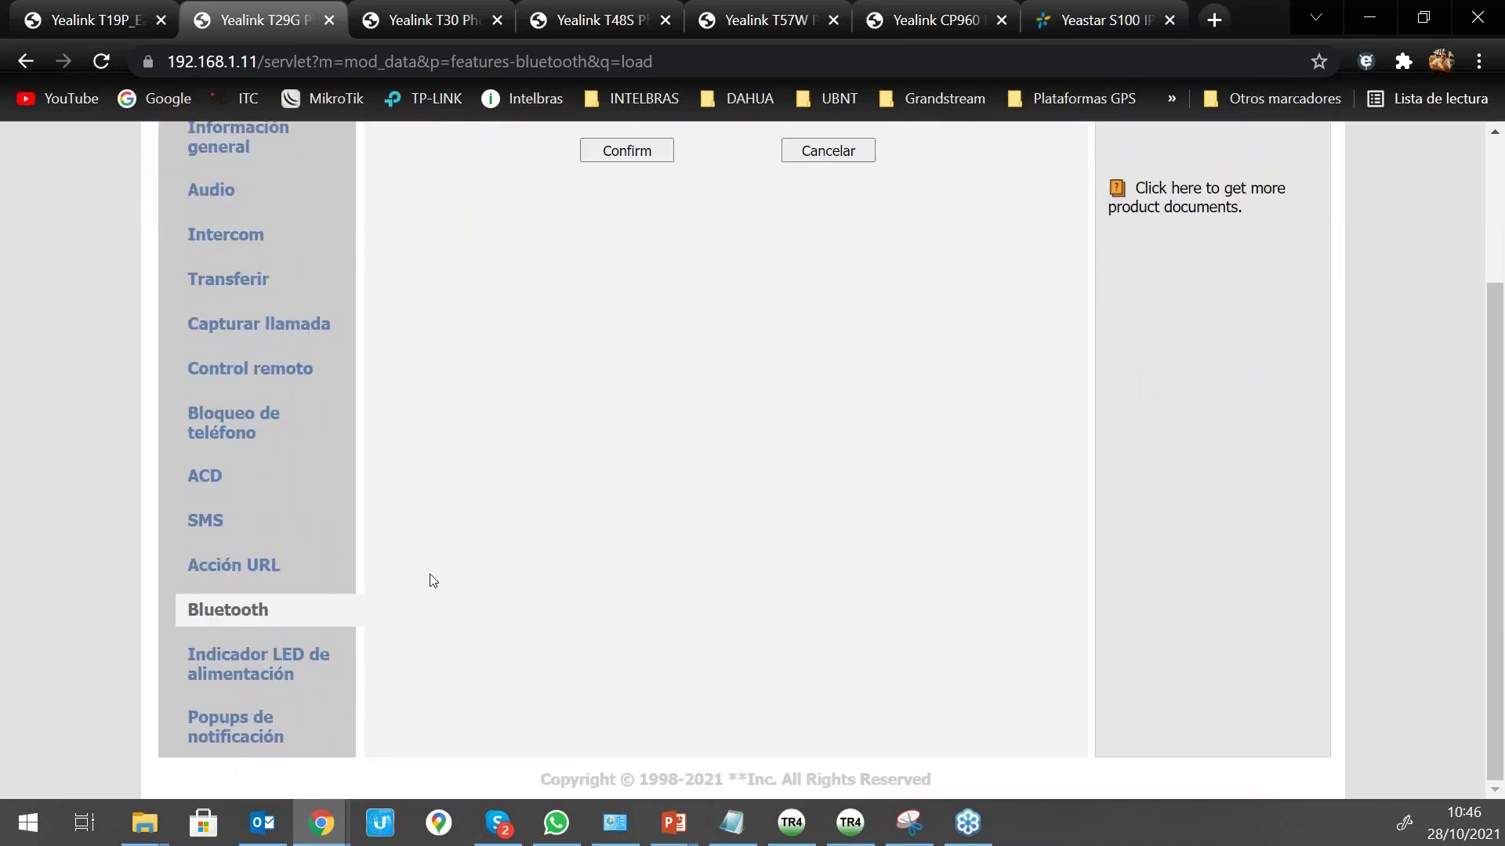
scroll(431, 581, up, 3)
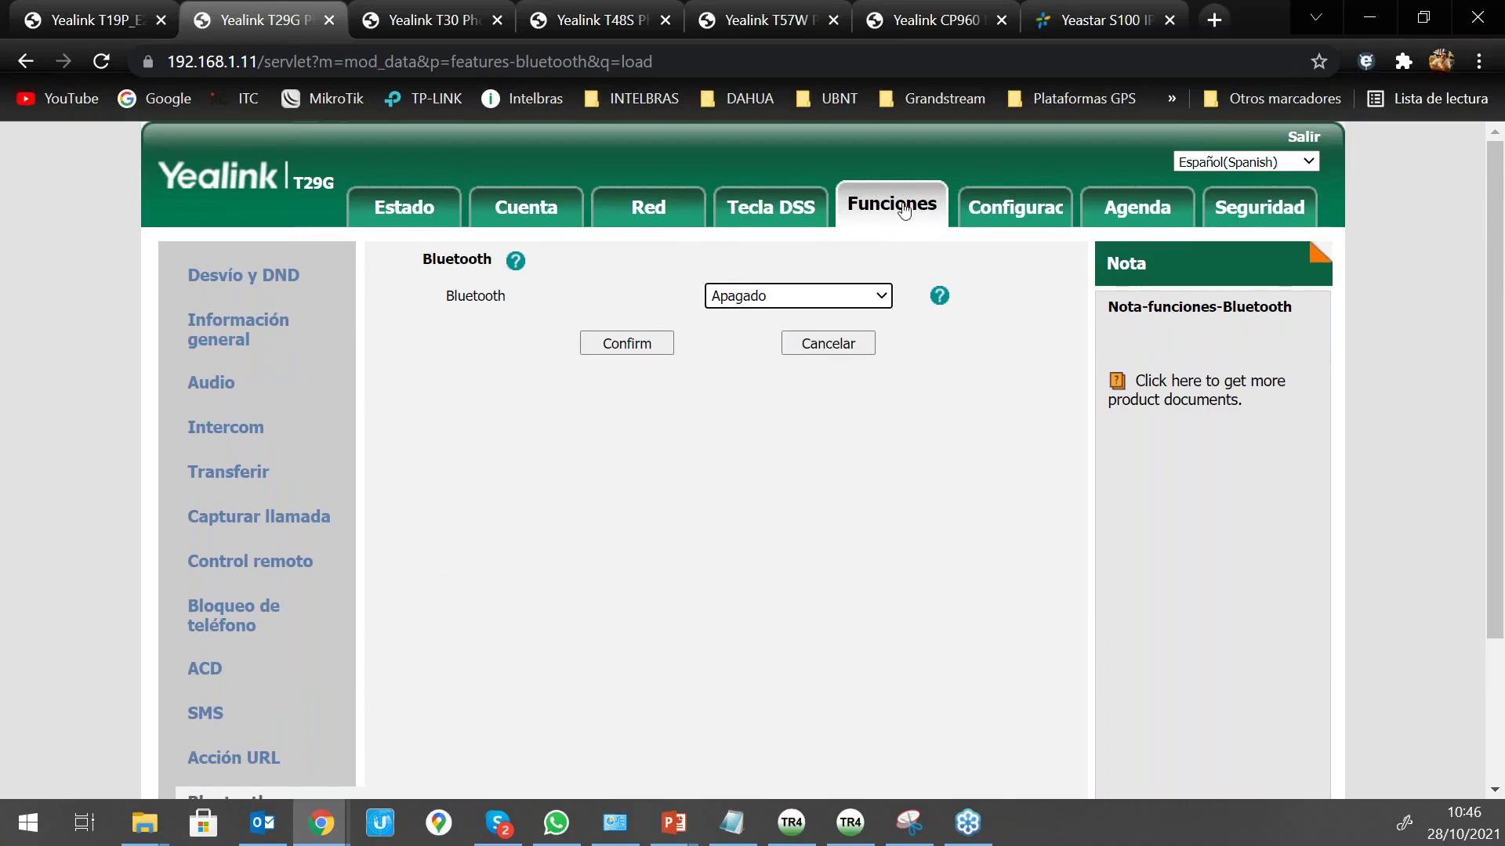
click(1022, 214)
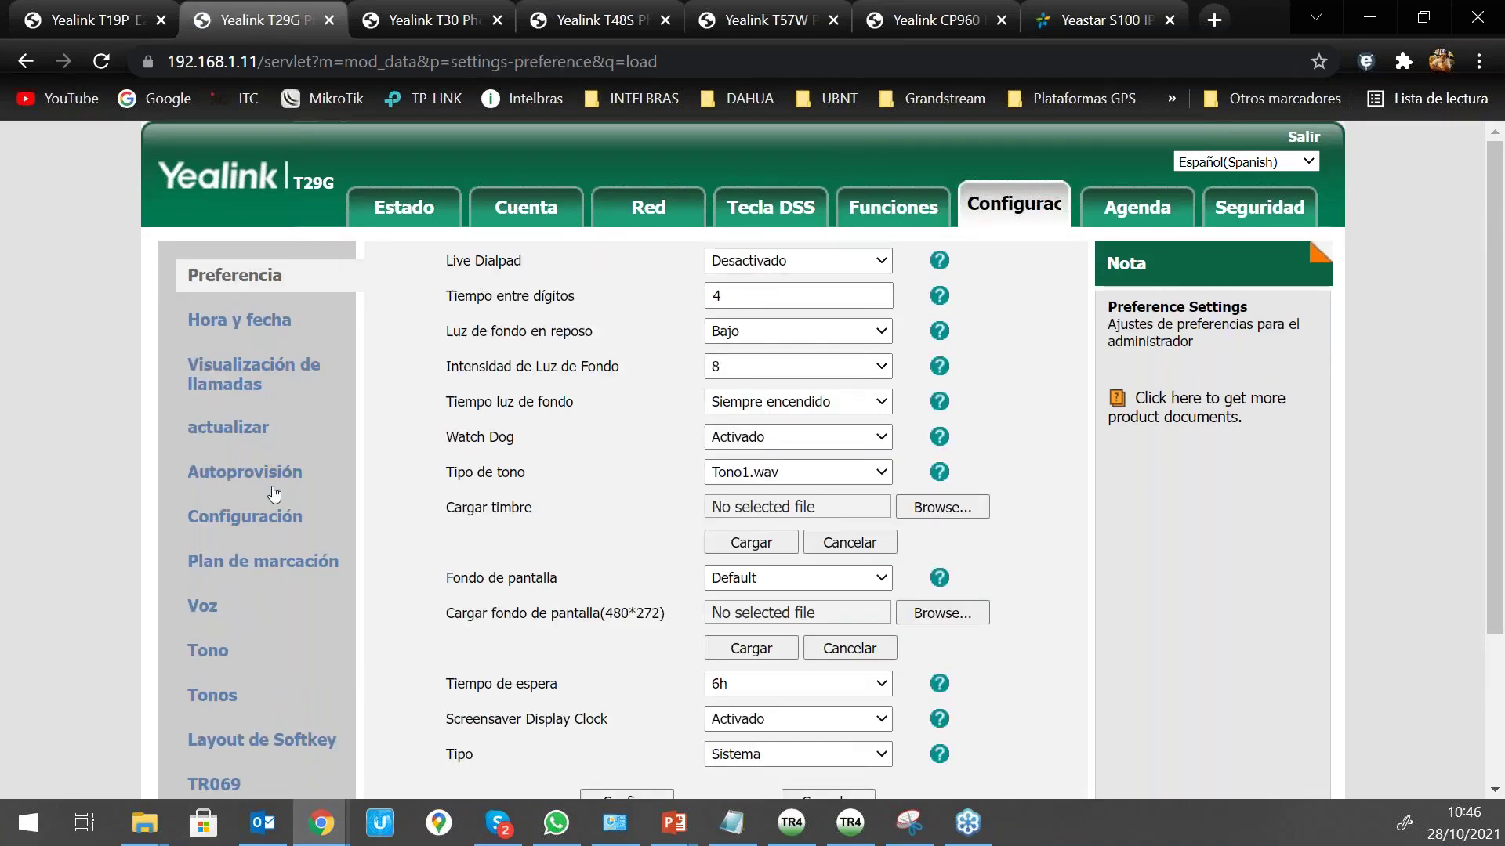
Step: Scroll through Preferencia, then view Agenda > LDAP with LDAP disabled on port 389
scroll(235, 510, down, 2)
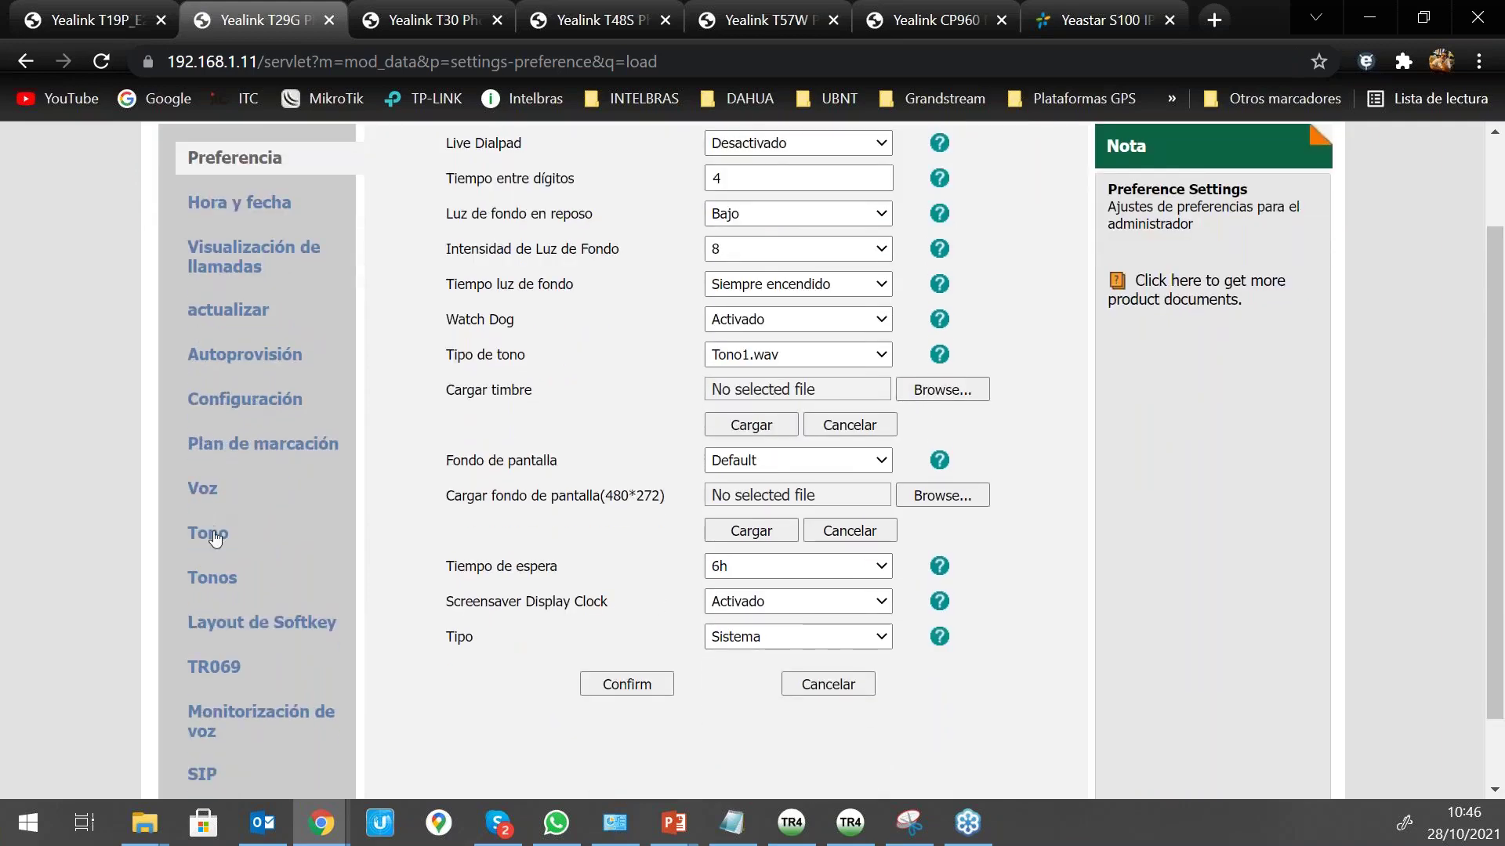
scroll(215, 623, down, 1)
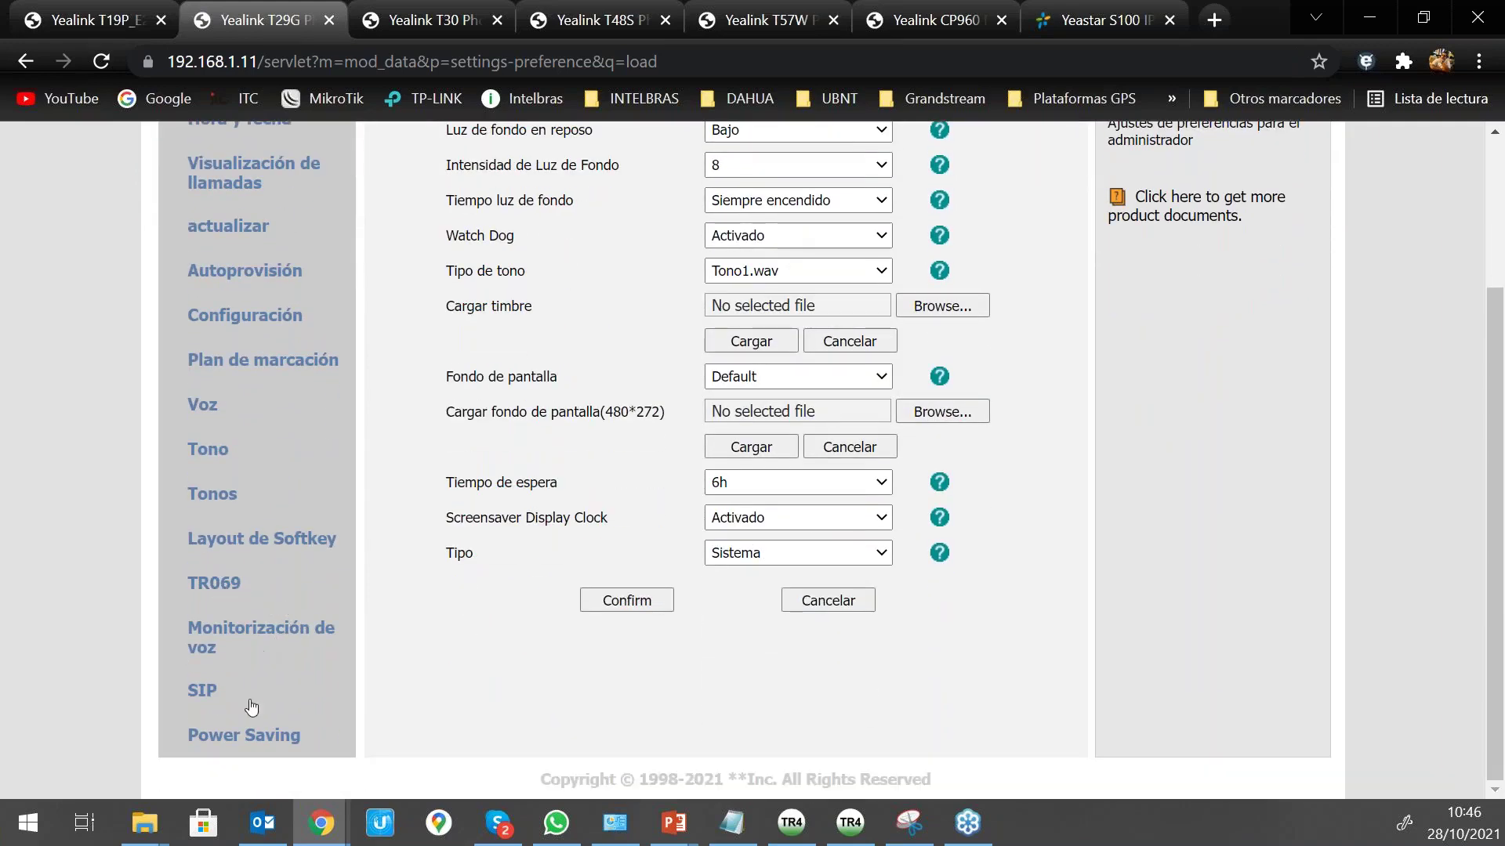
scroll(1041, 366, up, 3)
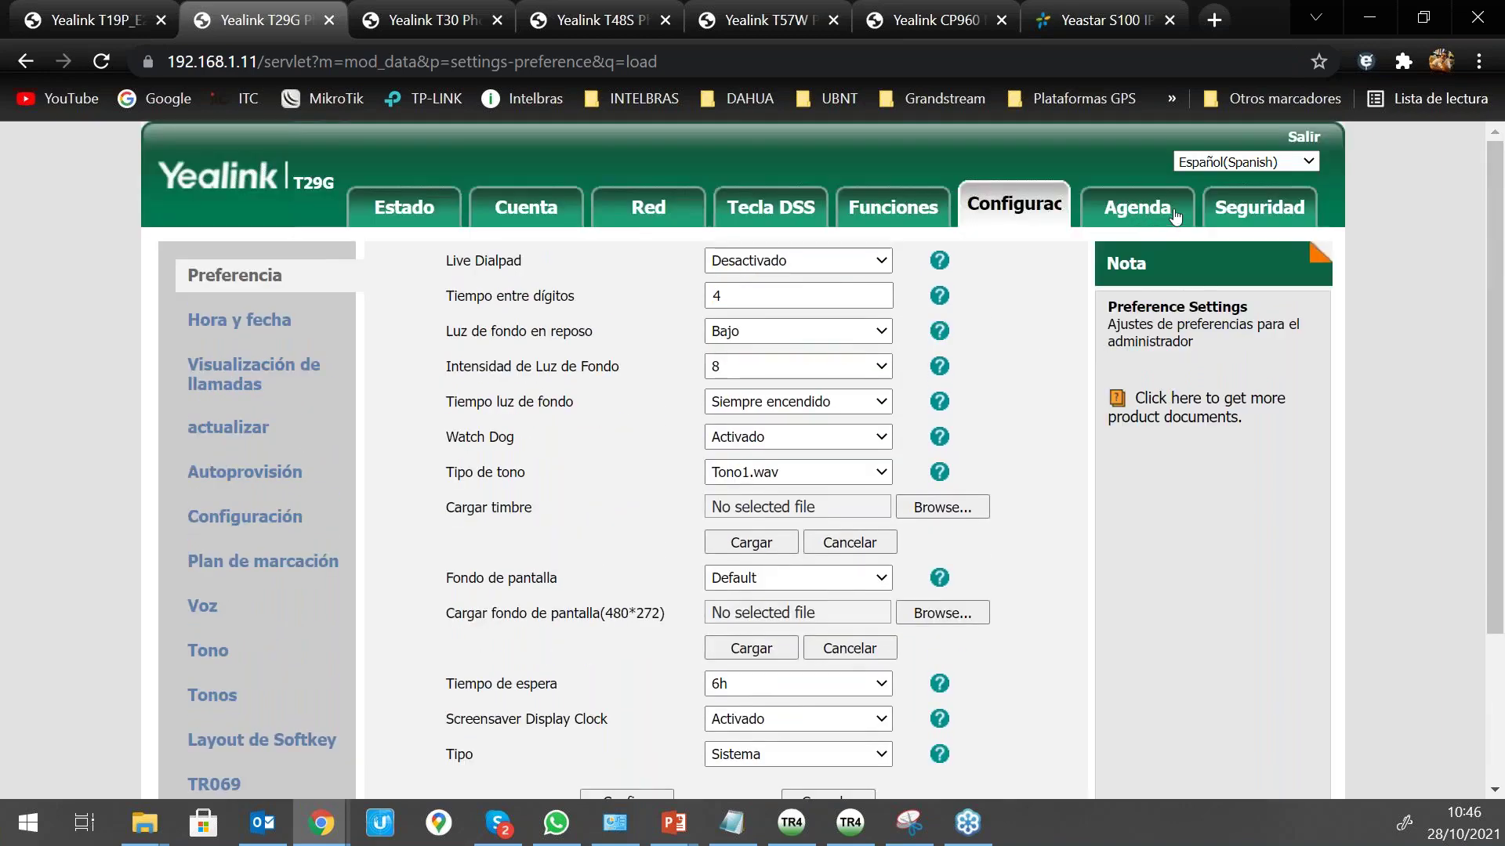
click(1134, 220)
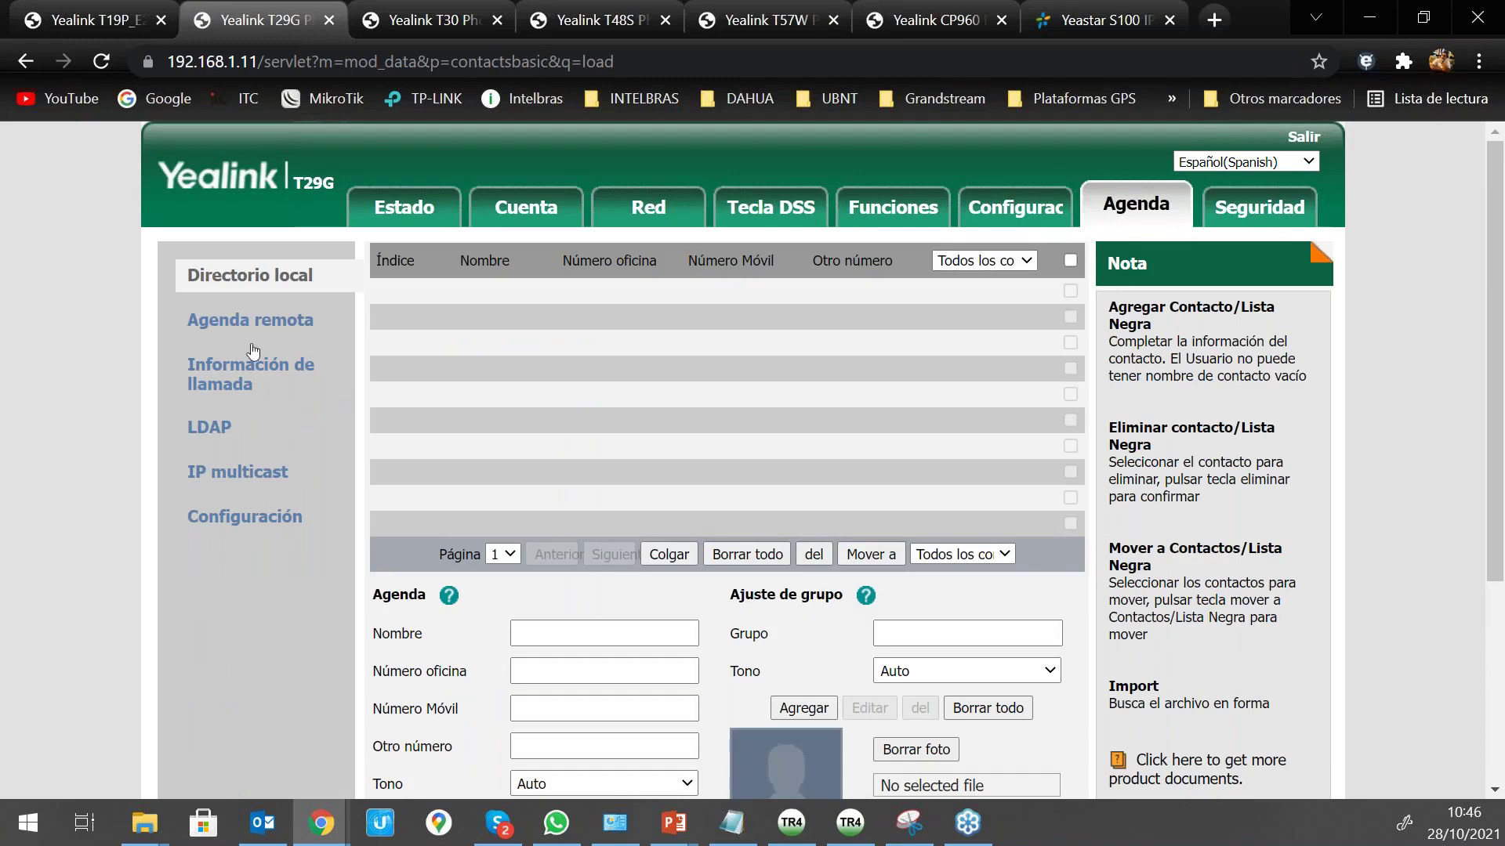
click(212, 433)
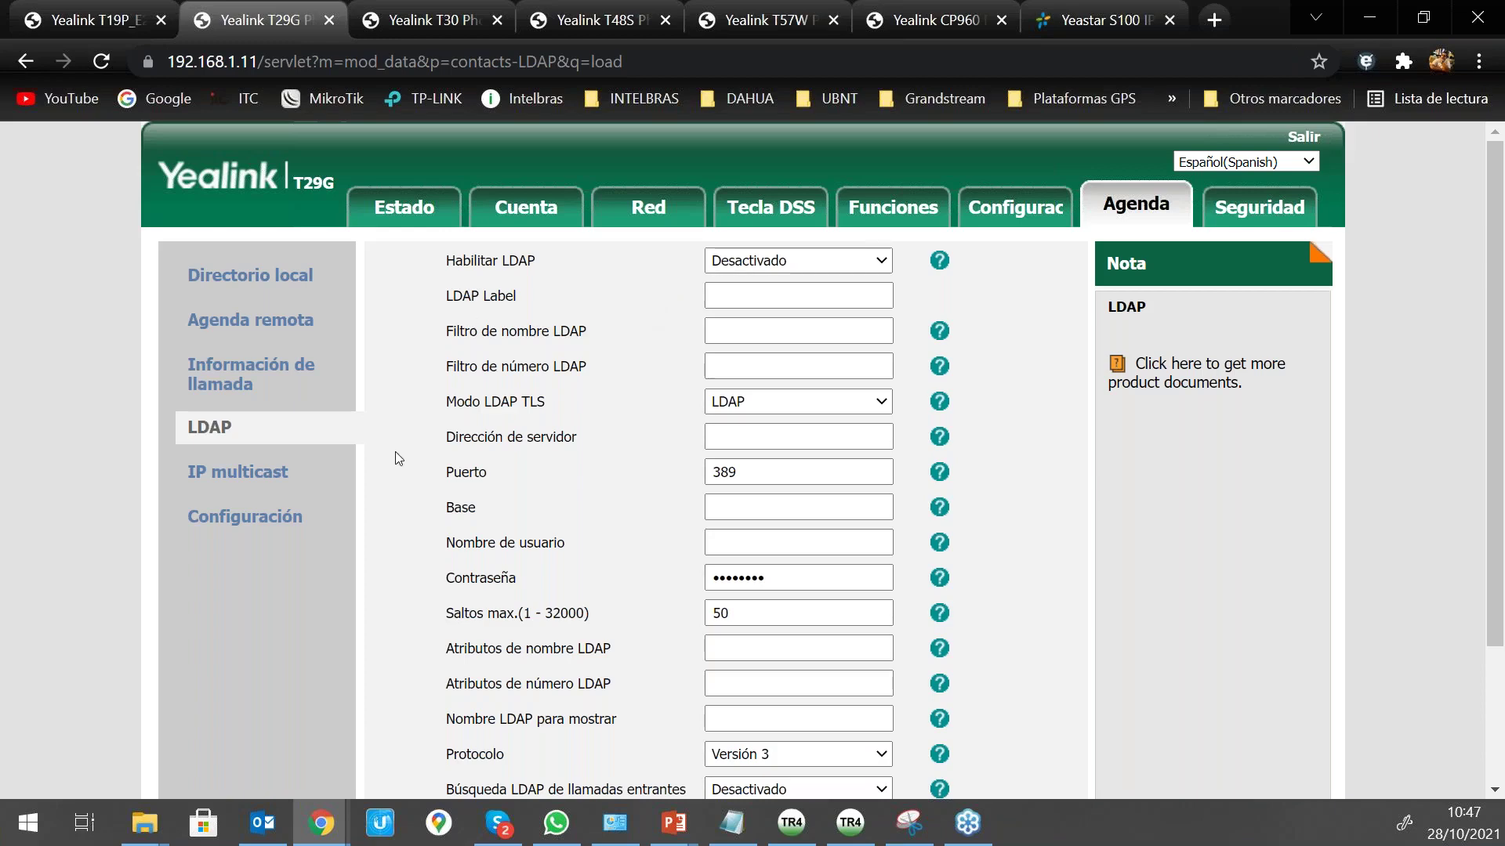
scroll(682, 359, down, 2)
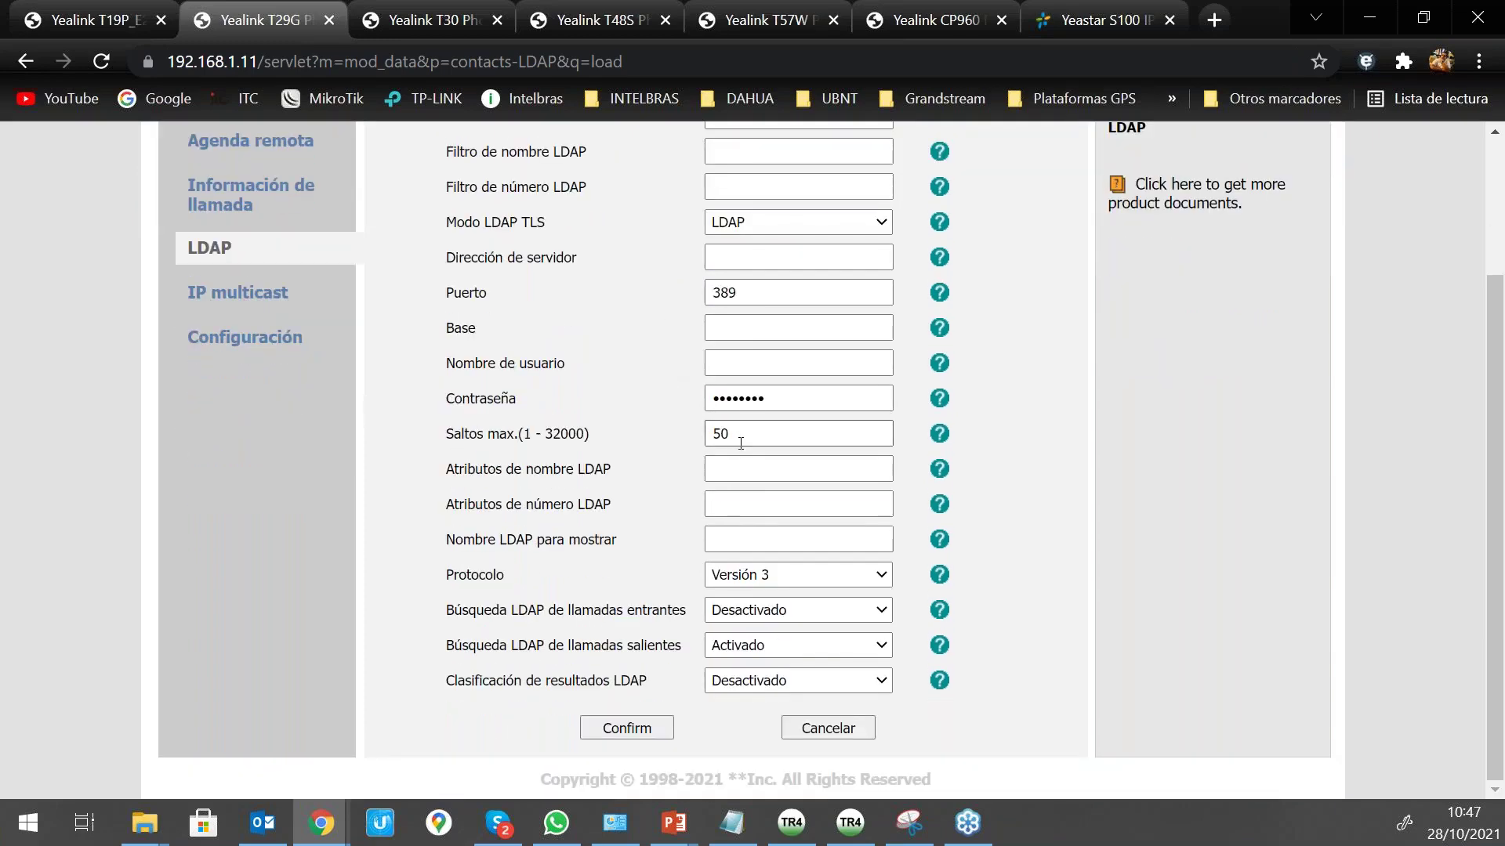
scroll(767, 515, up, 2)
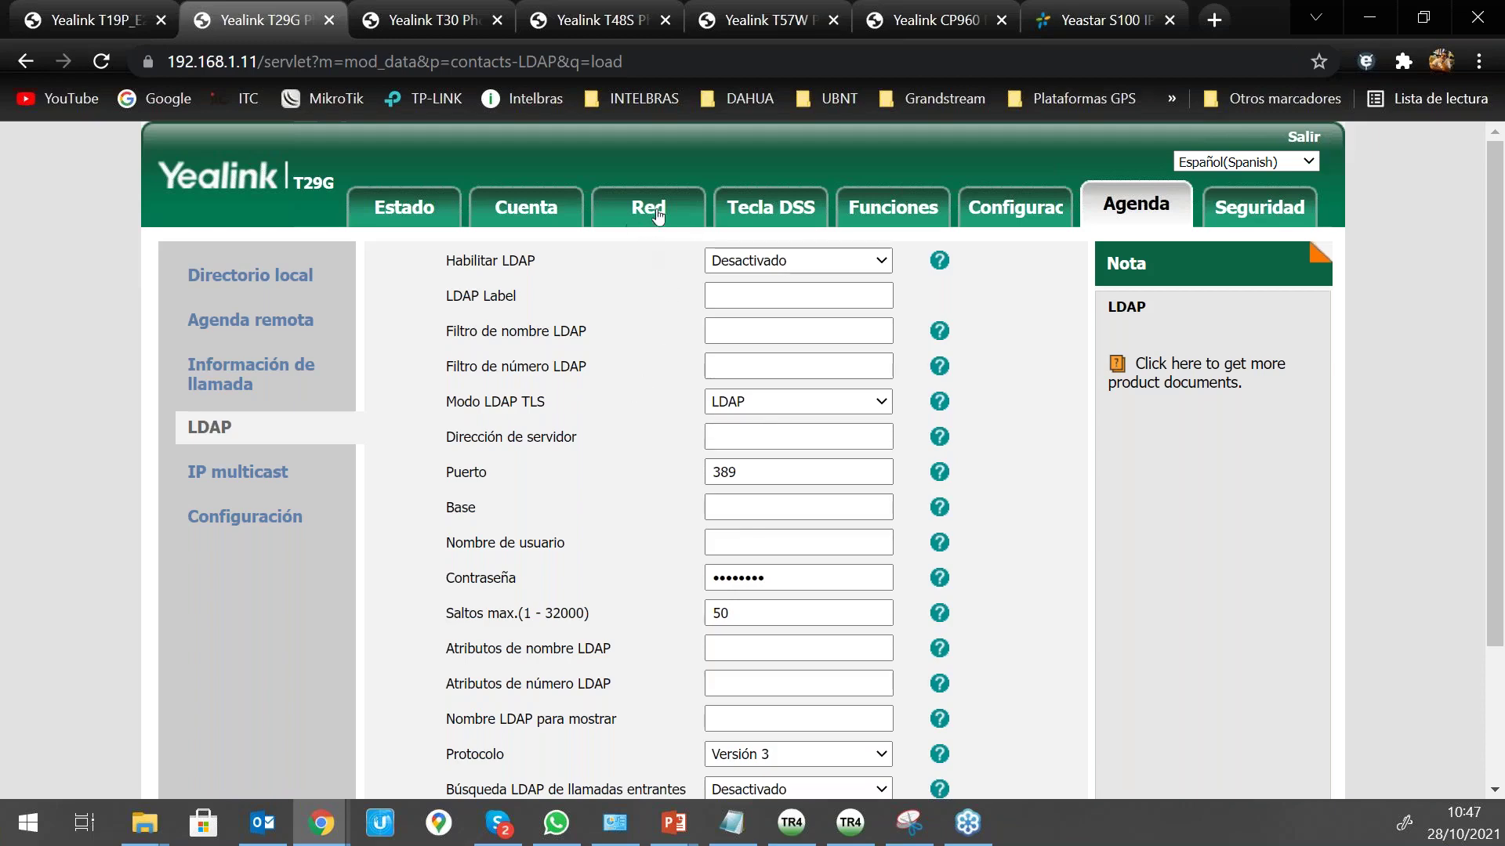
Step: Review the Seguridad password, trusted certificate and server certificate pages
click(1263, 219)
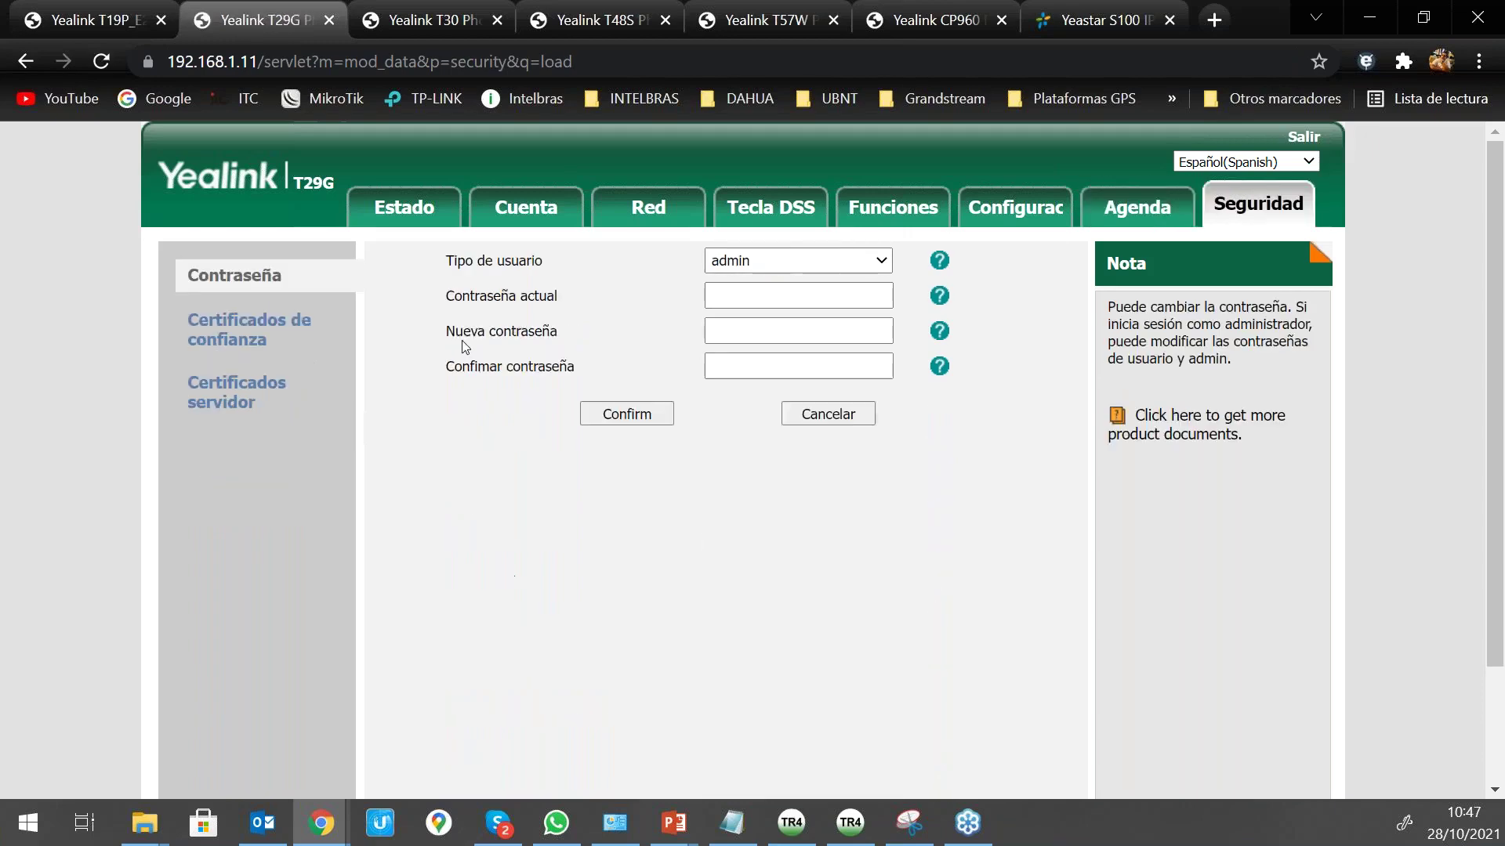
click(236, 341)
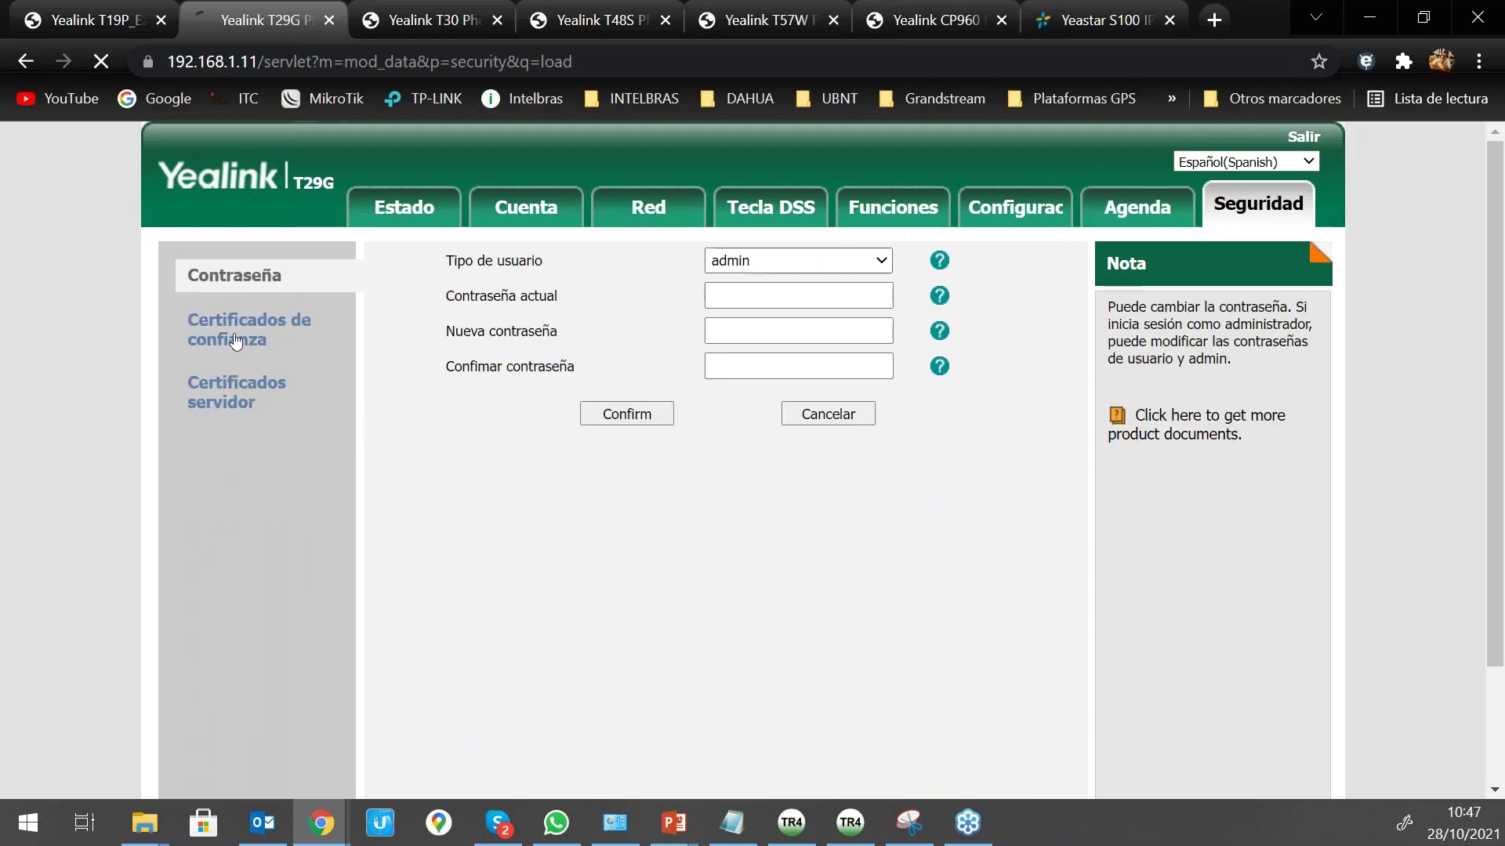
click(243, 409)
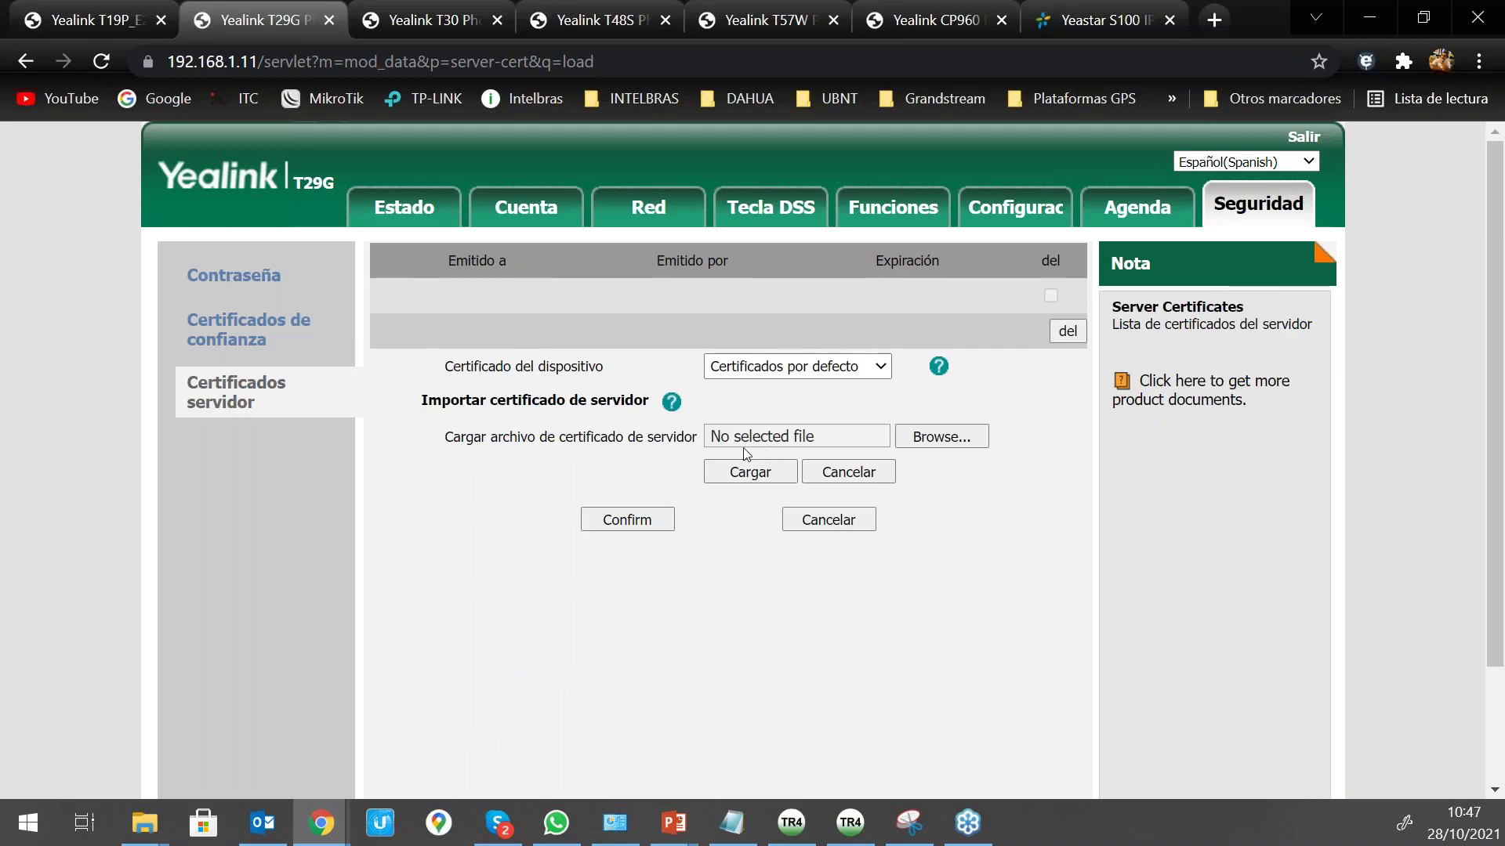
Step: Browse Tecla DSS and Funciones pages, ending on Información general with call waiting Activado
click(784, 209)
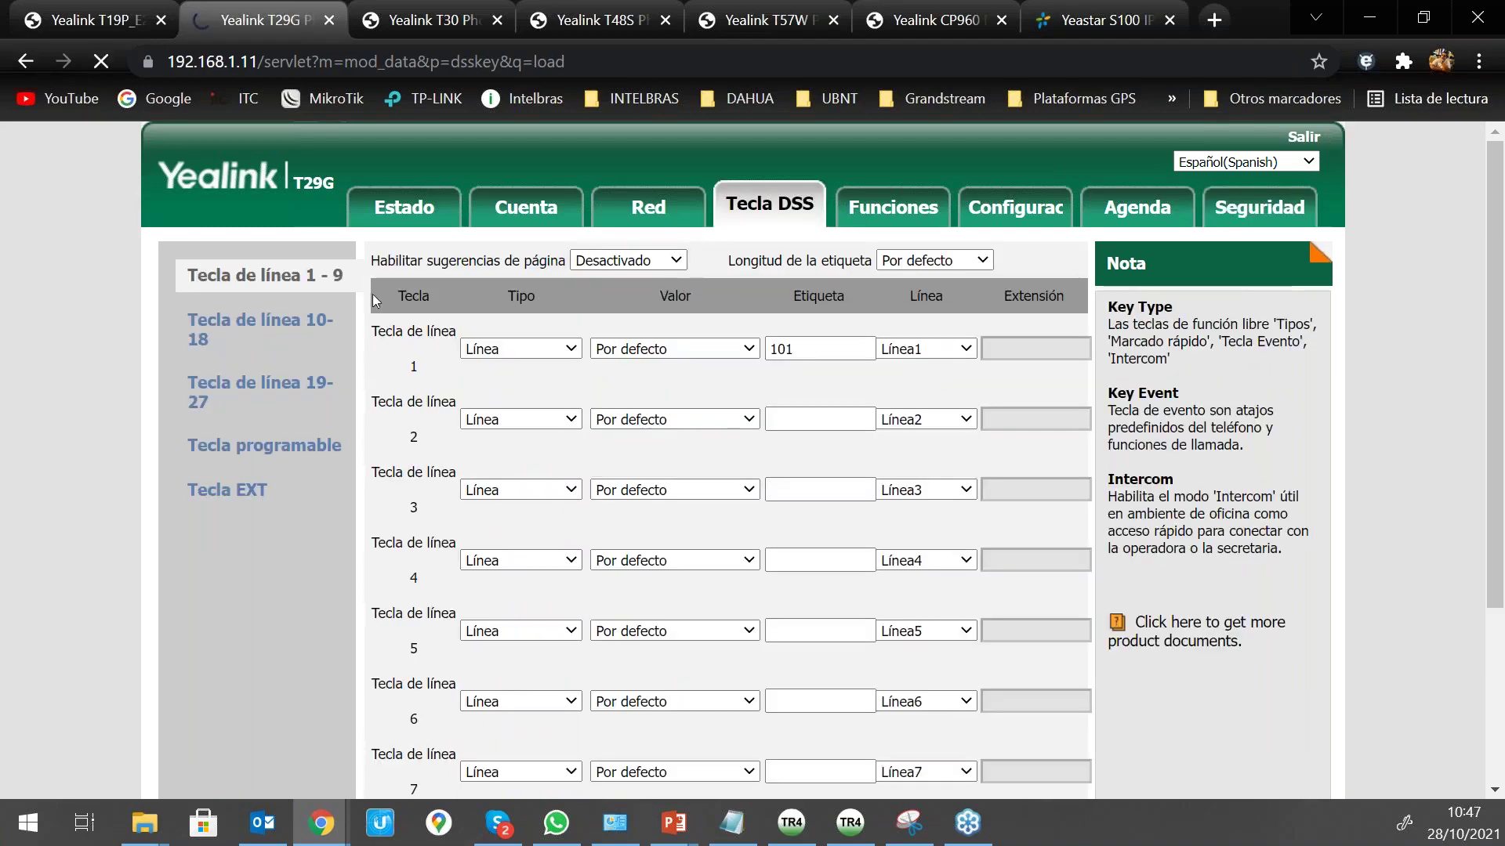
click(851, 220)
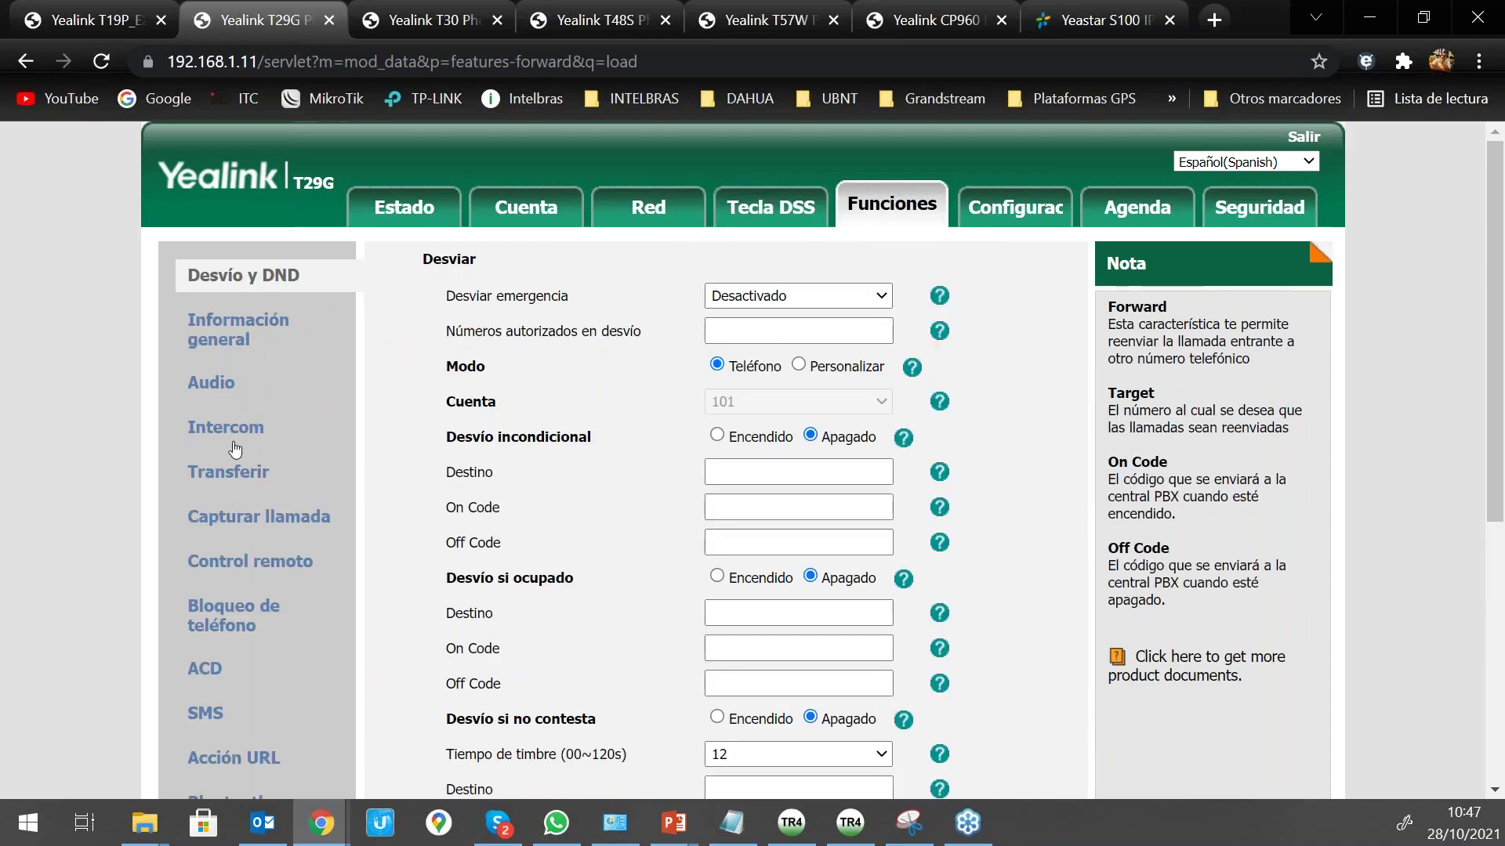
click(215, 384)
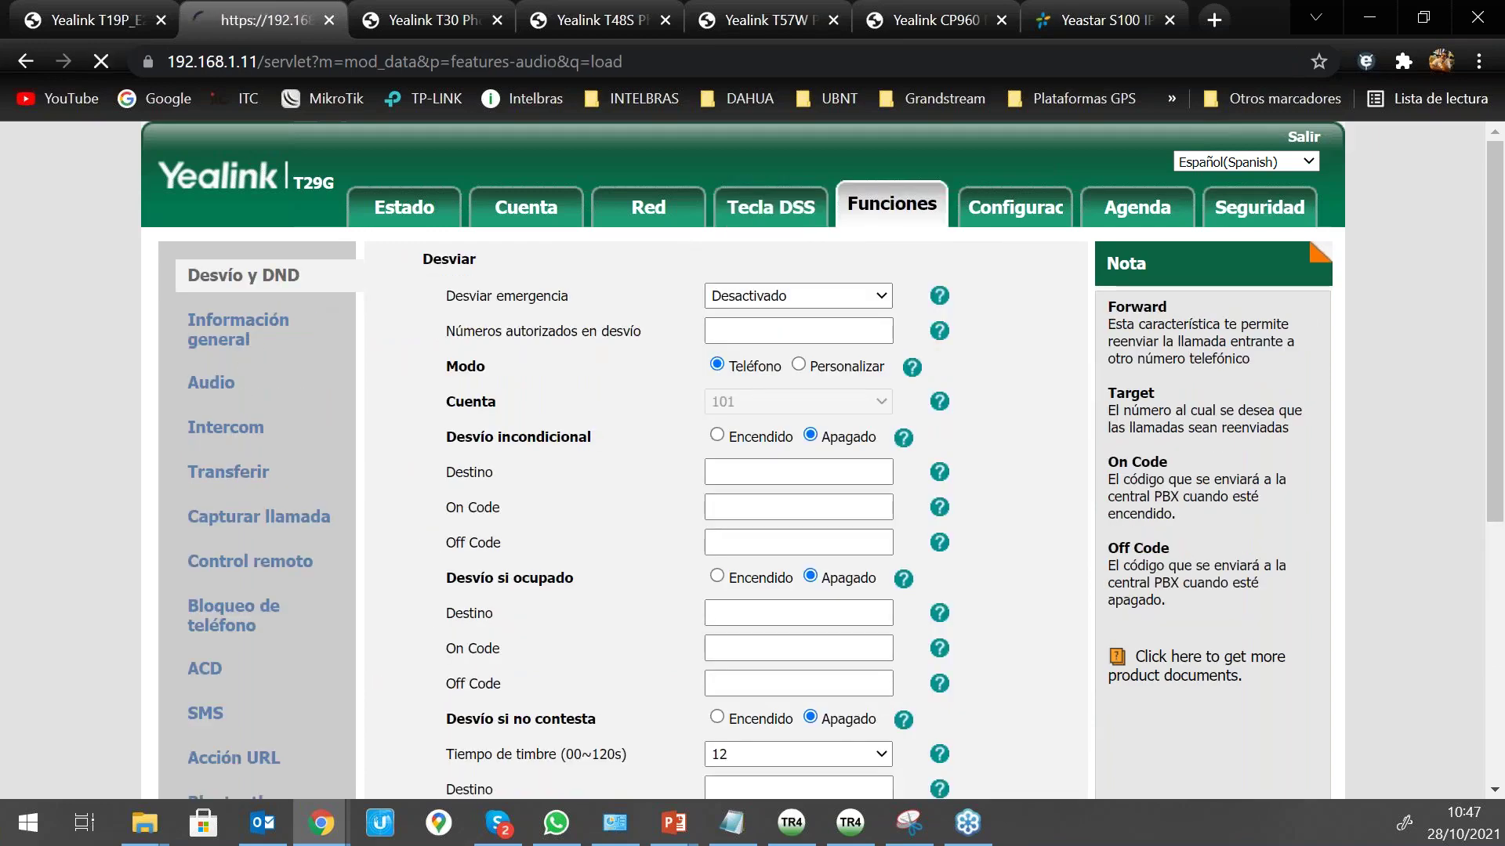
click(261, 339)
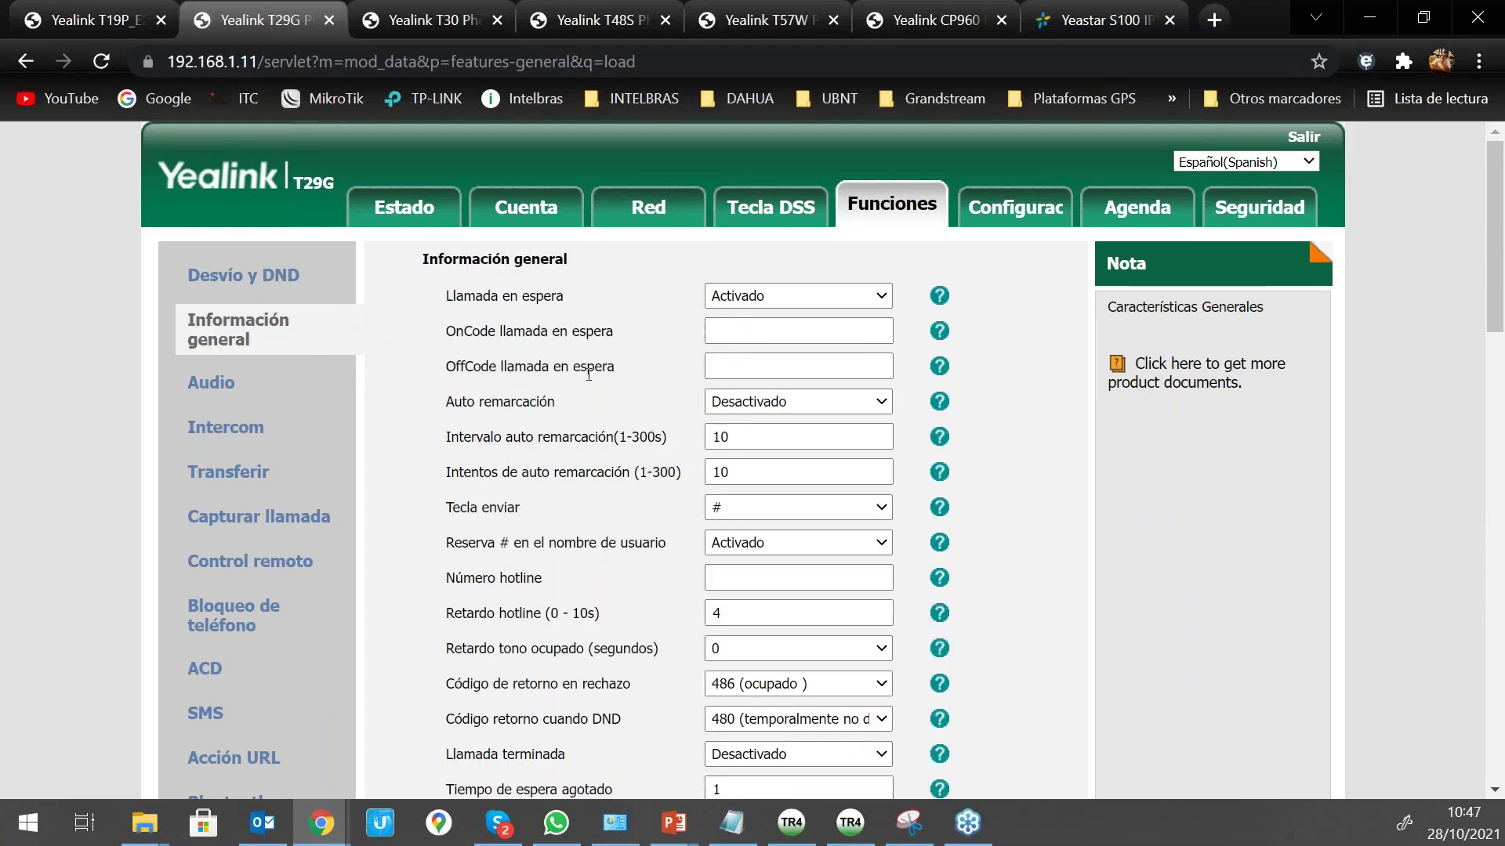
Step: Scroll through all Información general options (call waiting Activado), then go to Capturar llamada settings
scroll(589, 375, down, 6)
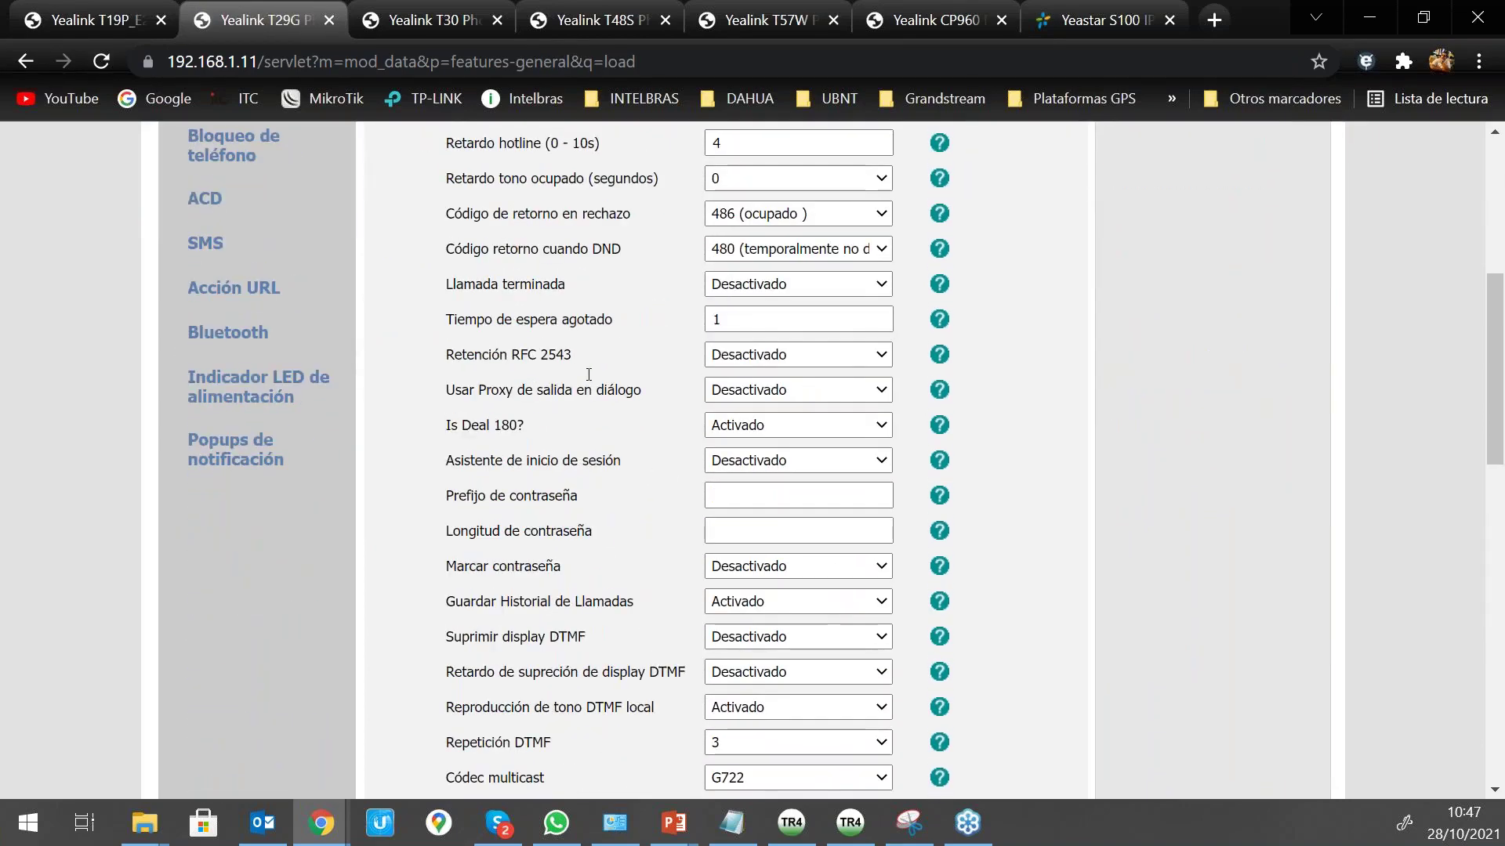
scroll(589, 376, down, 8)
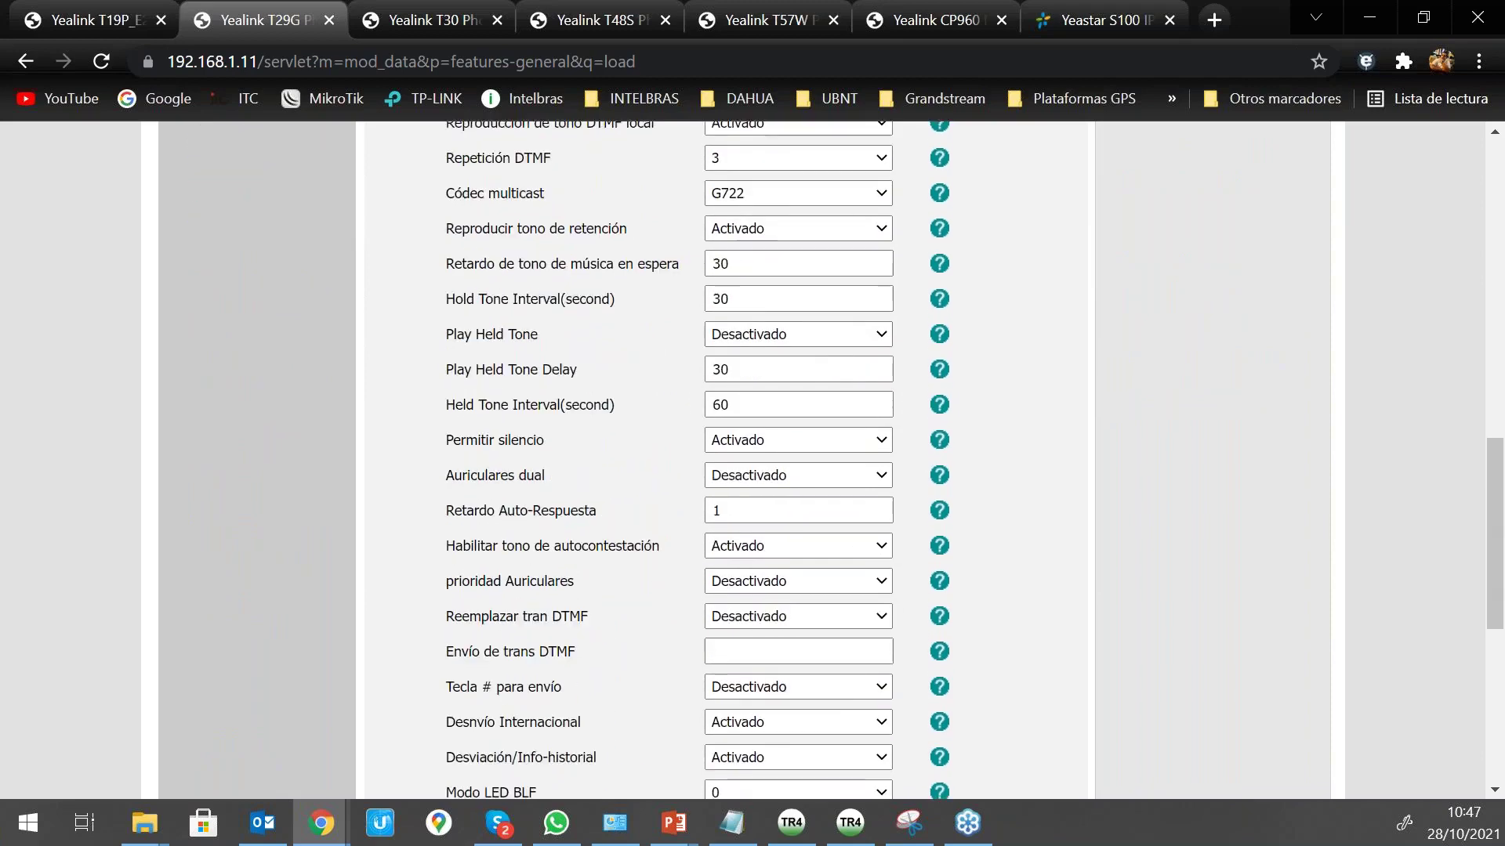
scroll(732, 299, down, 7)
scroll(732, 299, up, 16)
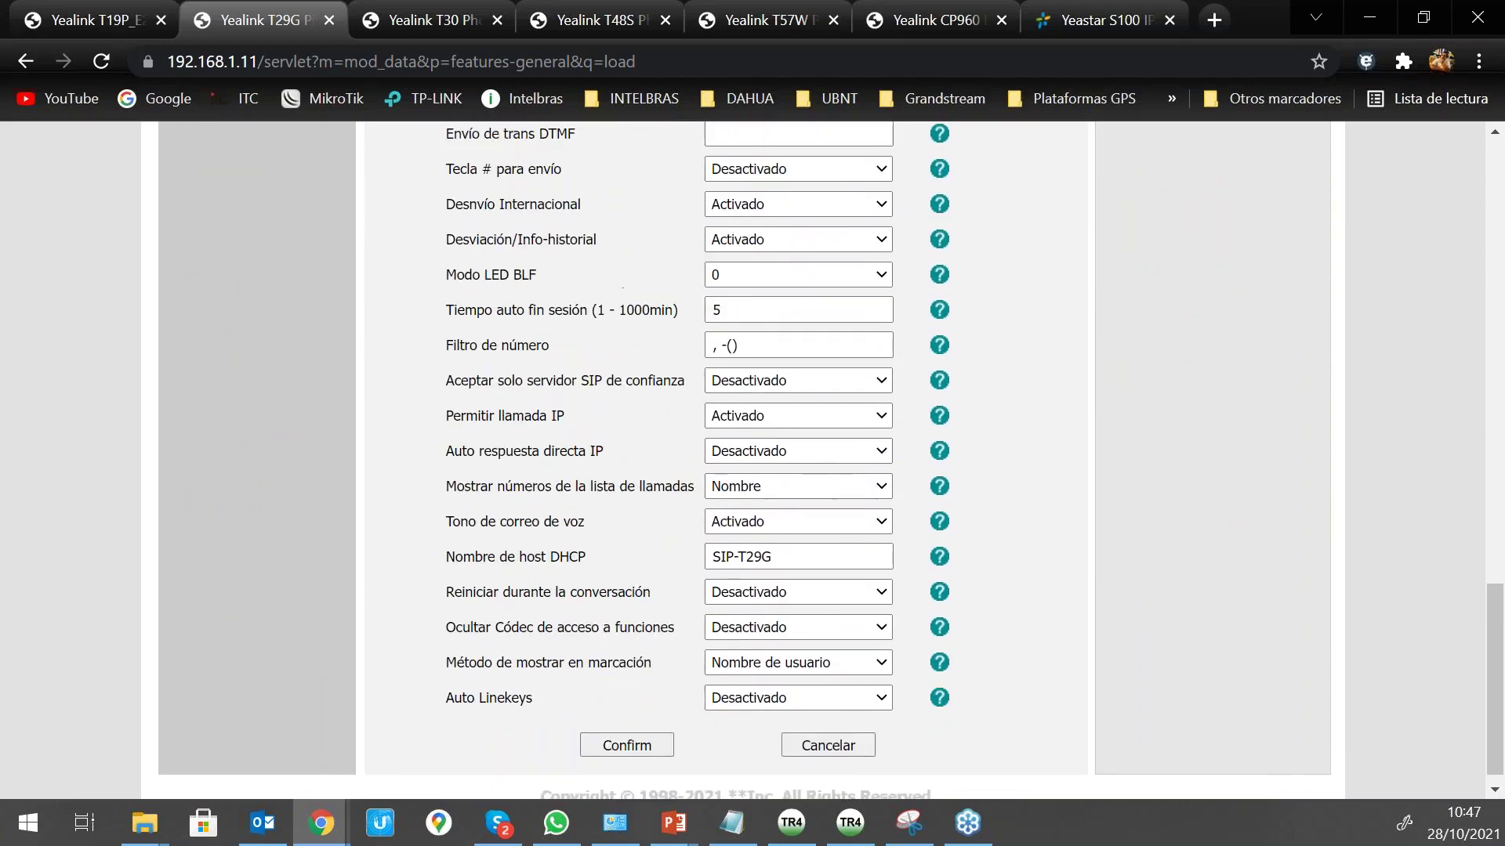
scroll(522, 333, up, 4)
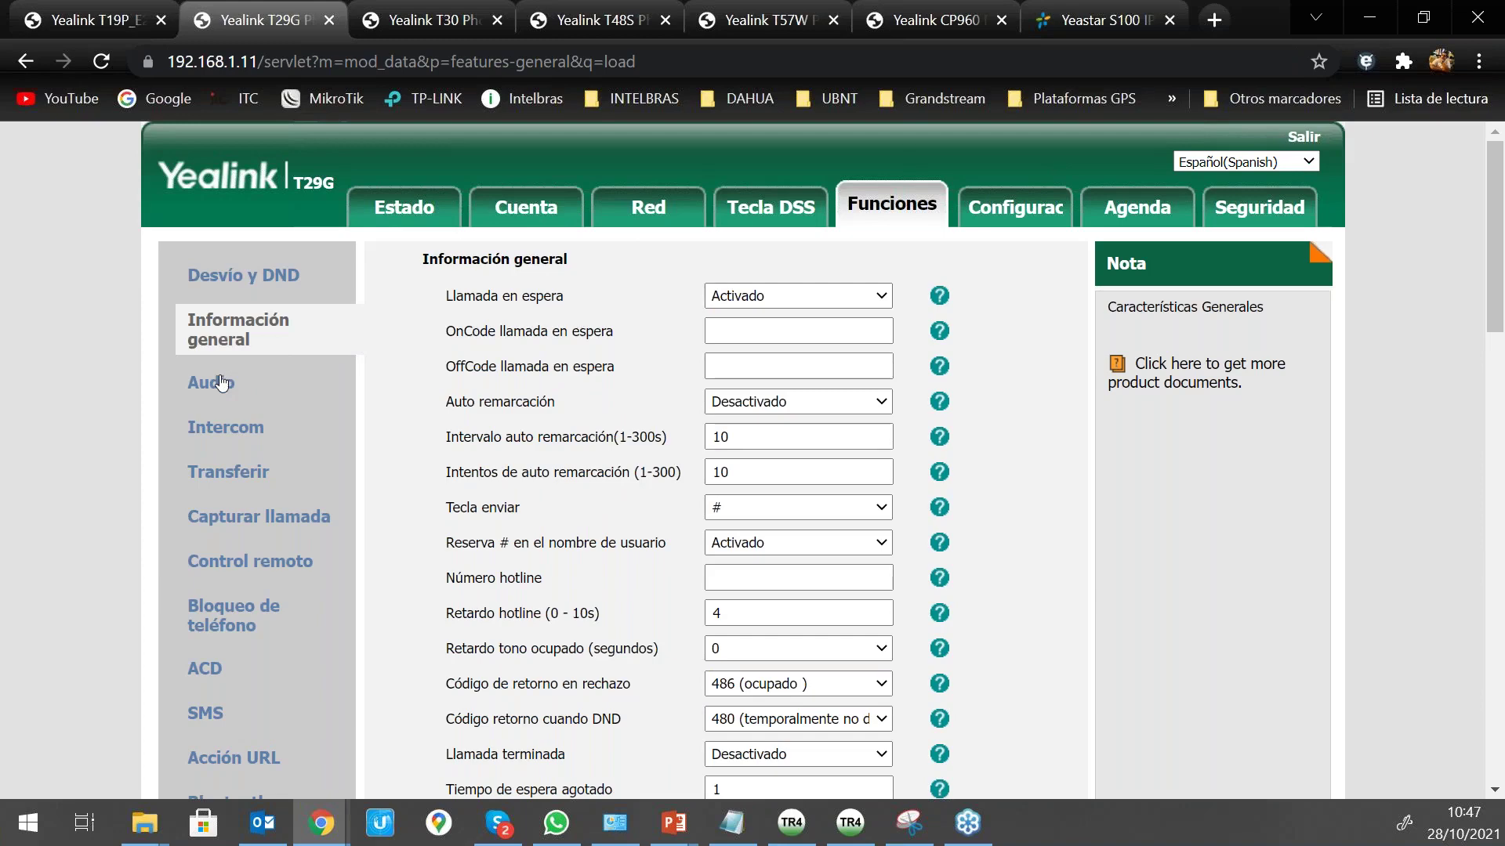
click(265, 523)
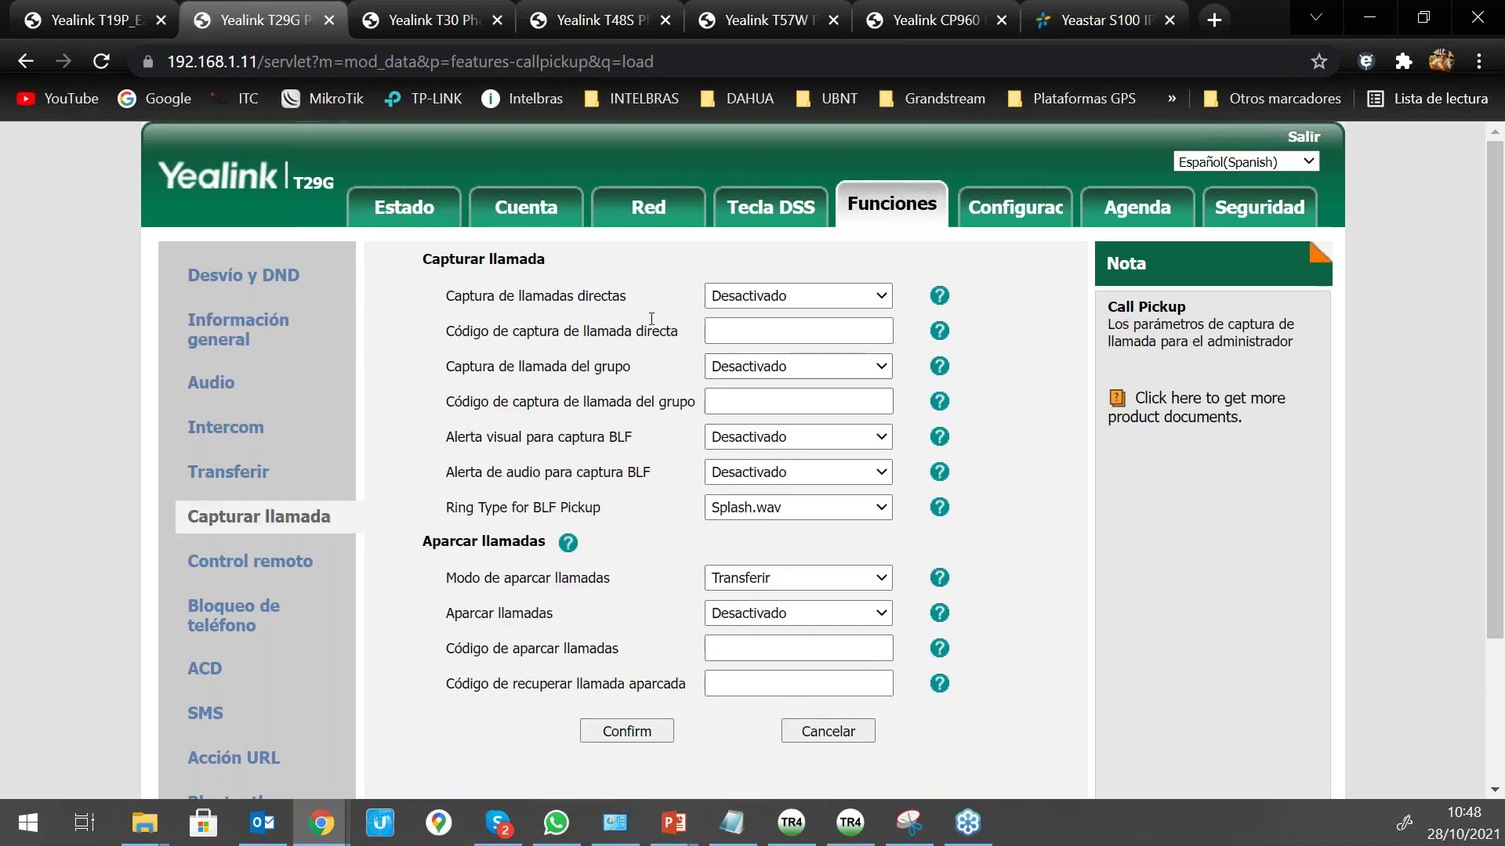
click(811, 298)
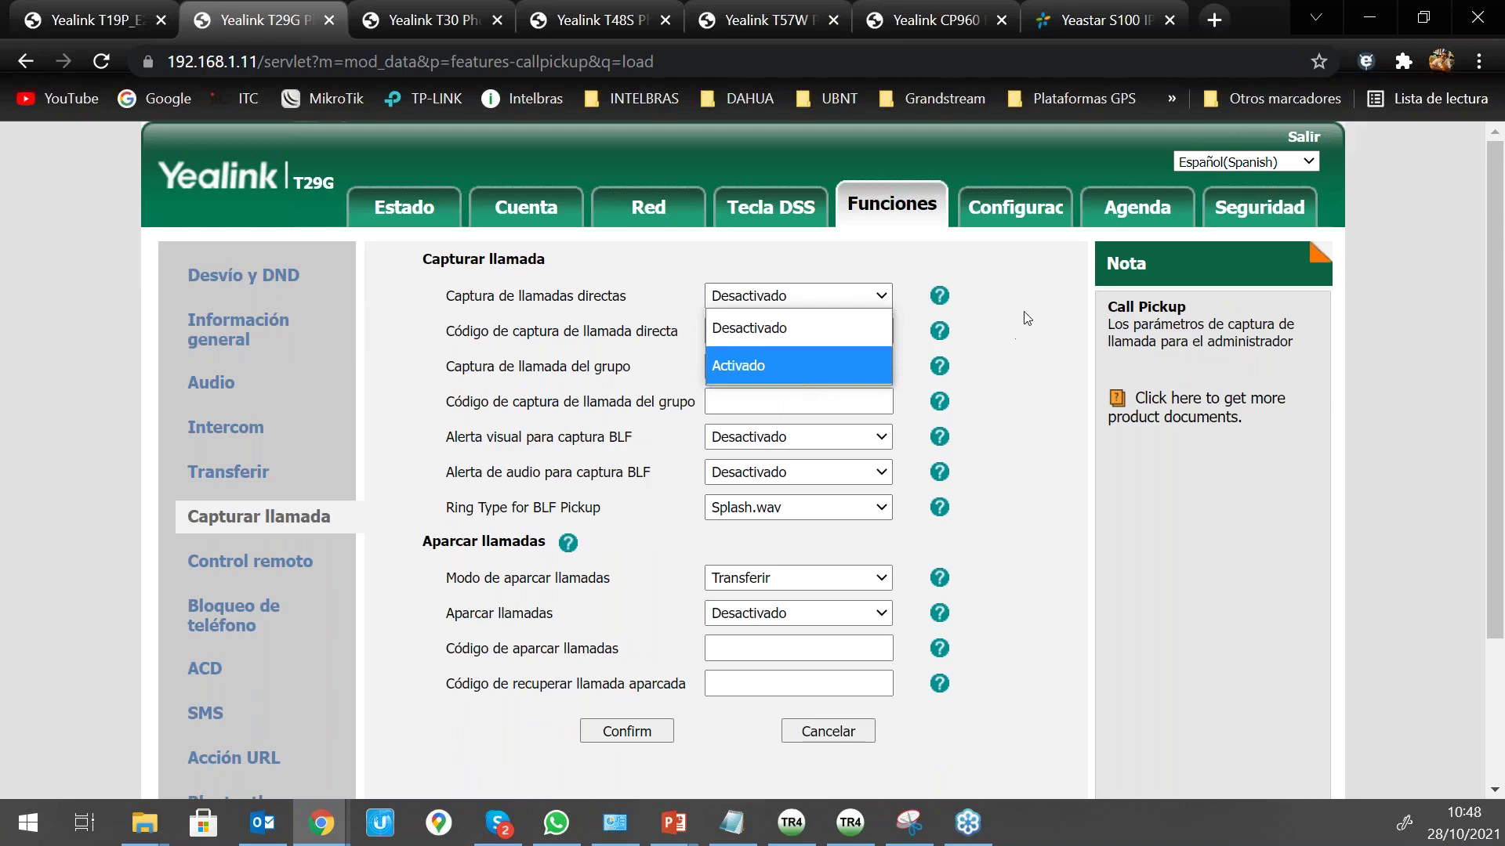
click(740, 329)
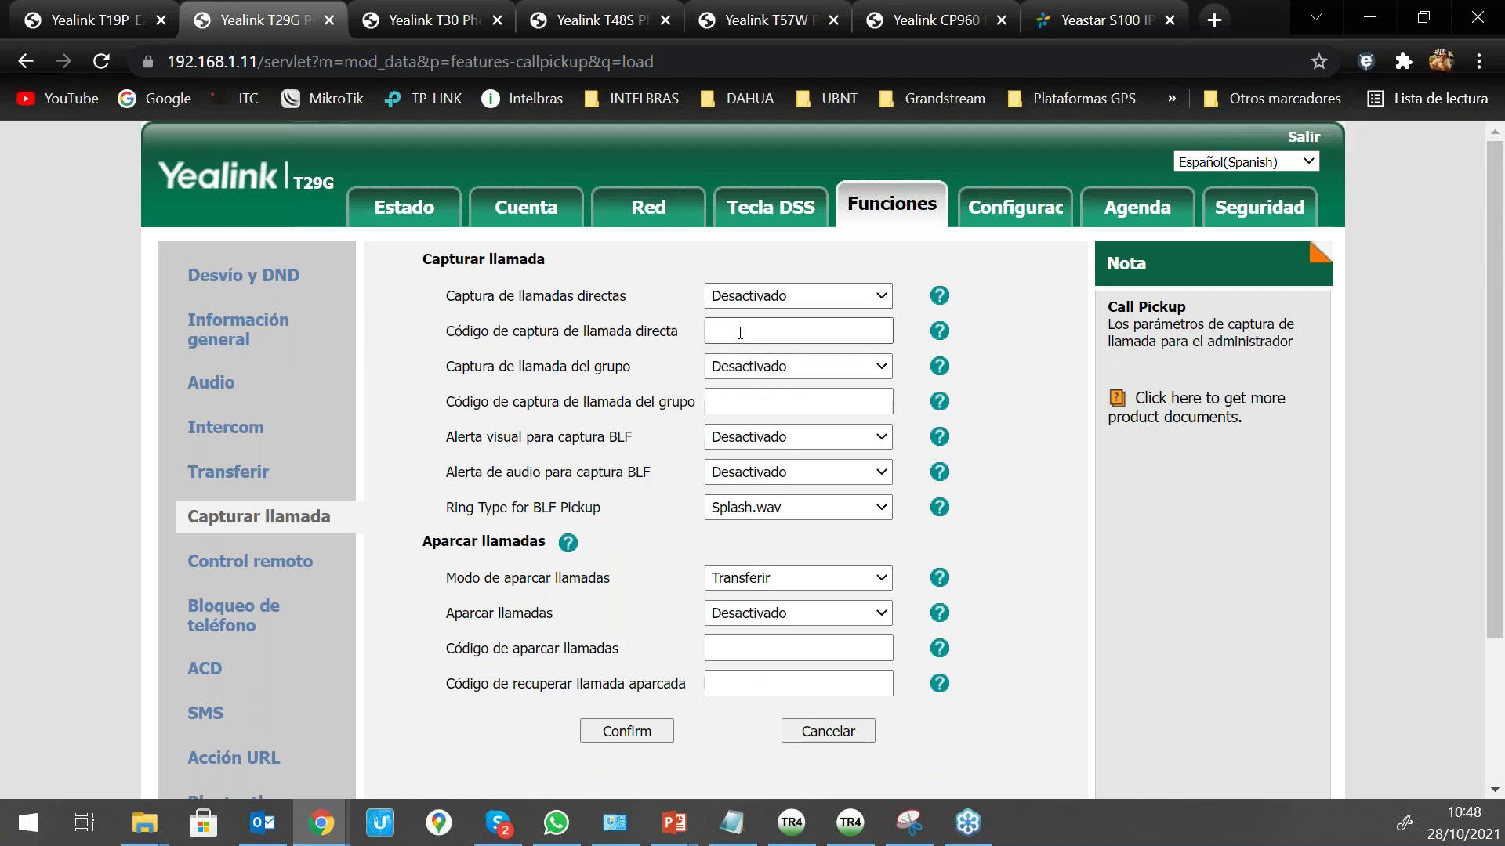
click(743, 368)
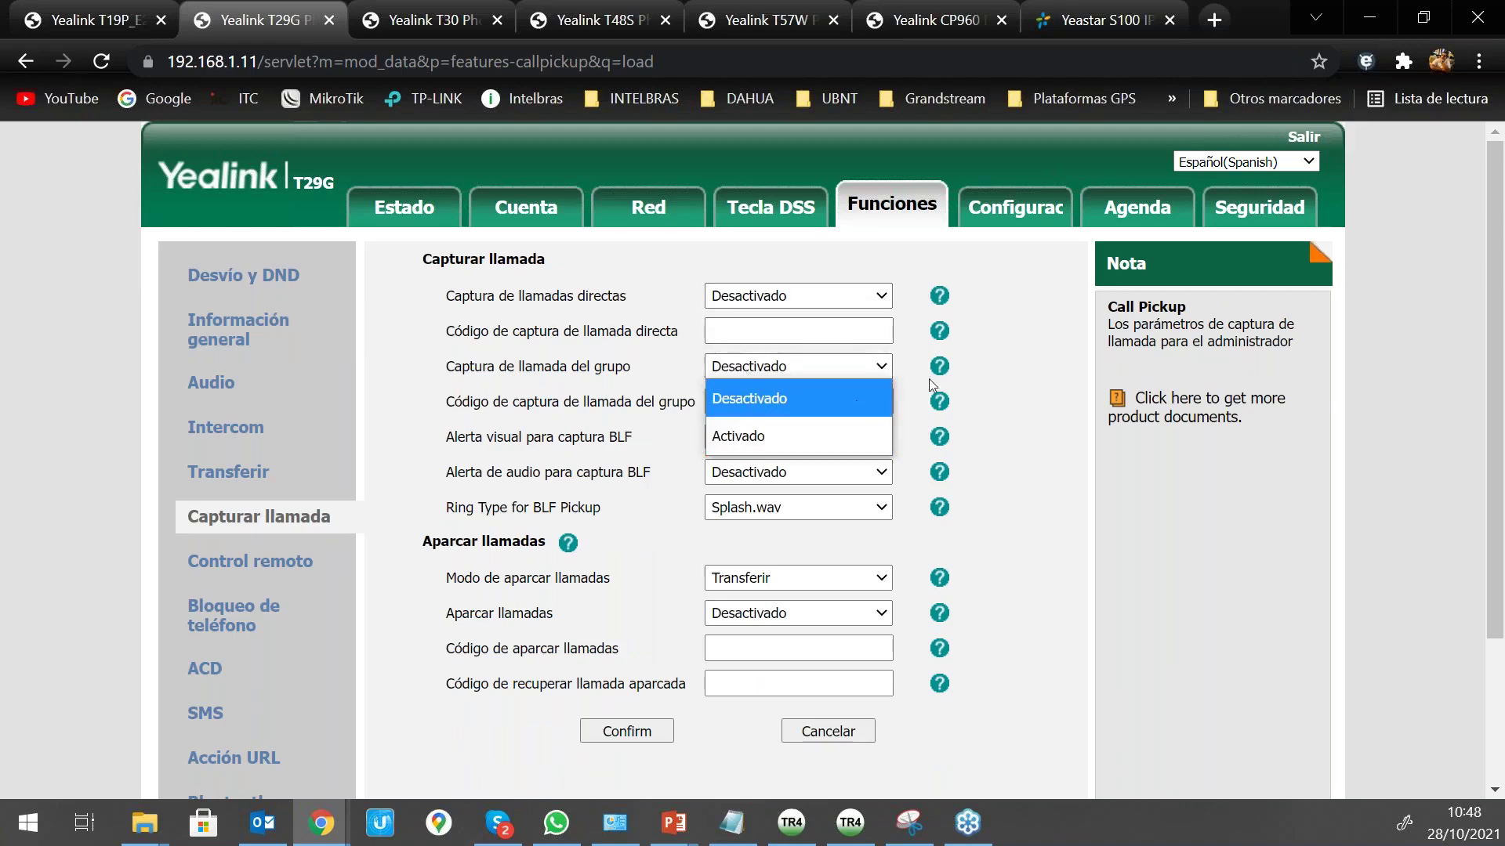
click(1016, 346)
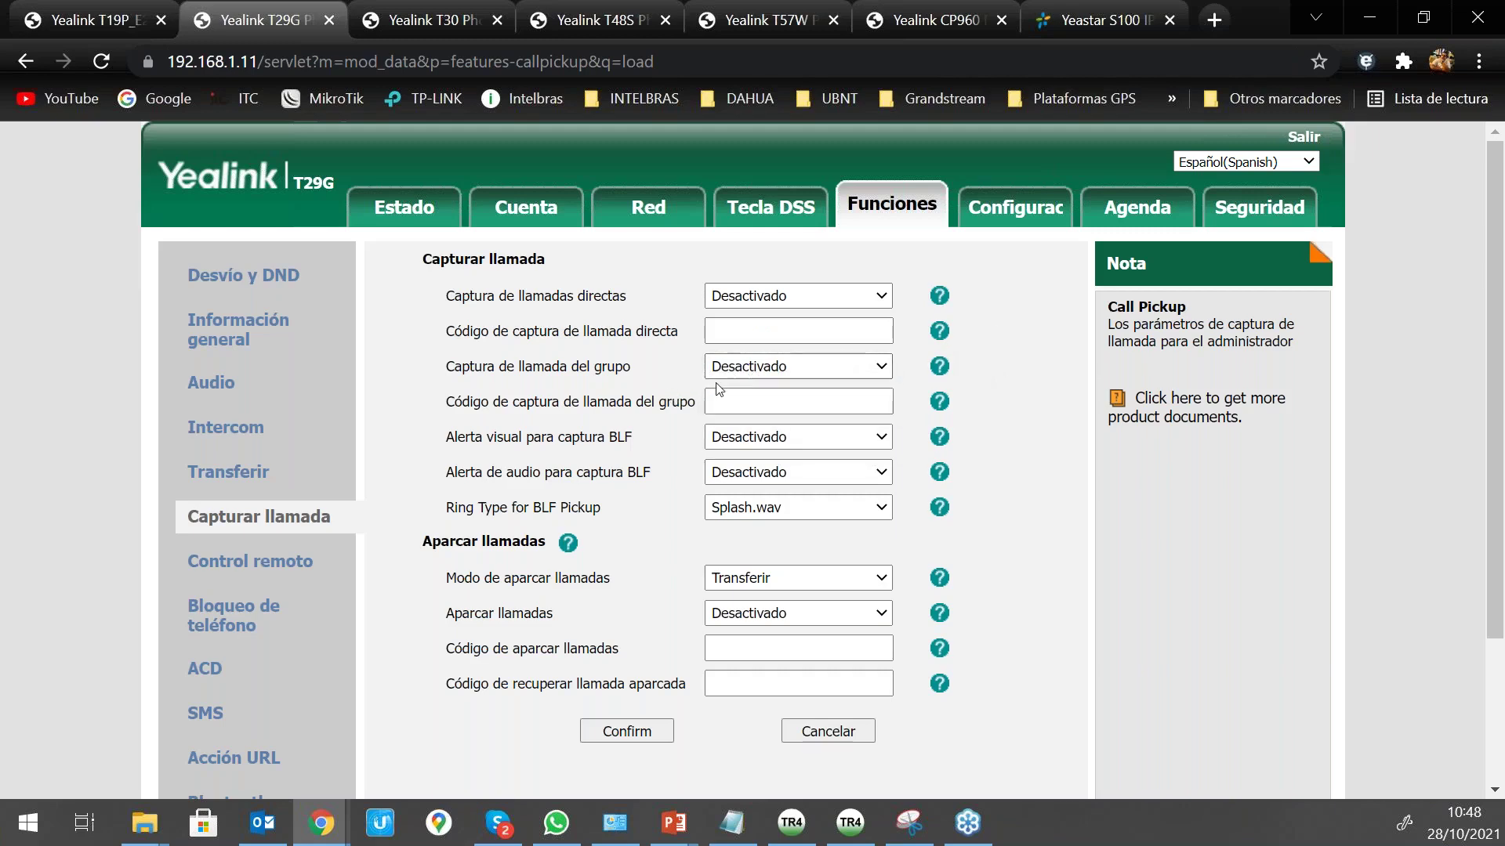
click(741, 394)
scroll(318, 497, down, 3)
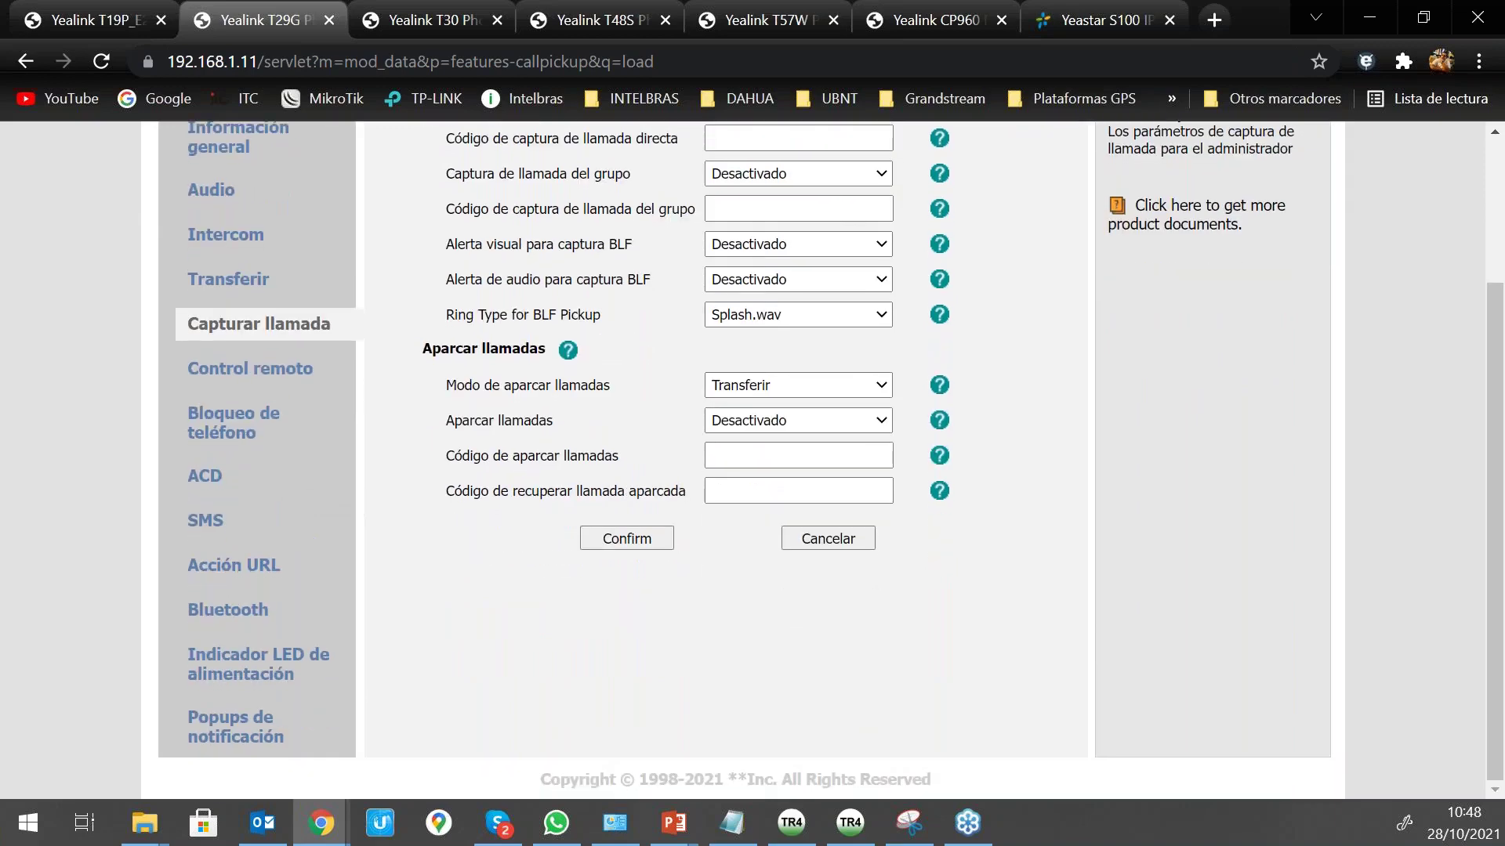
scroll(743, 460, up, 3)
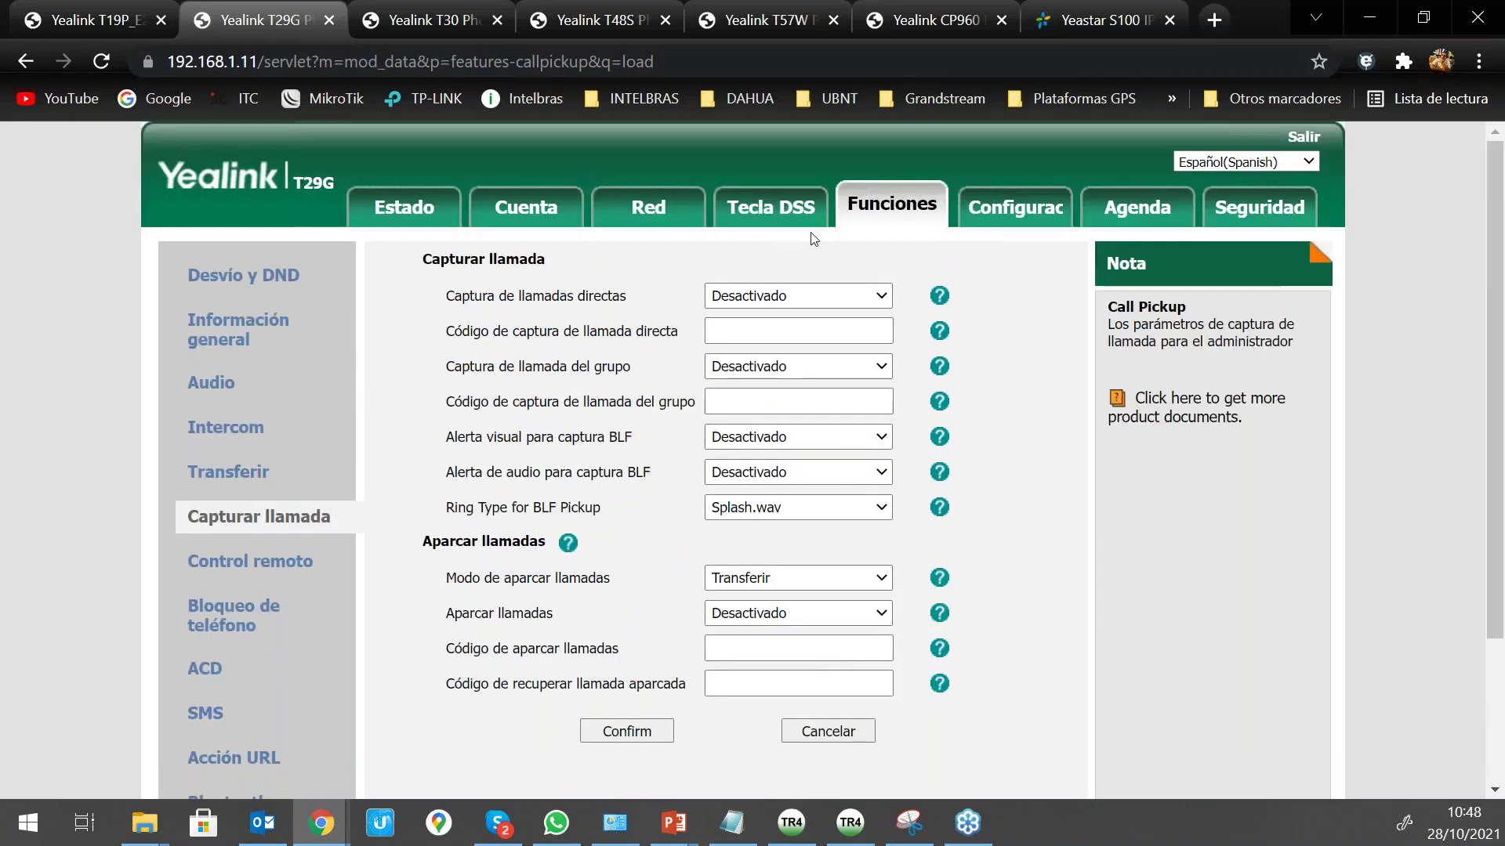
Step: Review the Cuenta registration page and its account list, then the Red and Tecla DSS pages
click(511, 210)
click(781, 269)
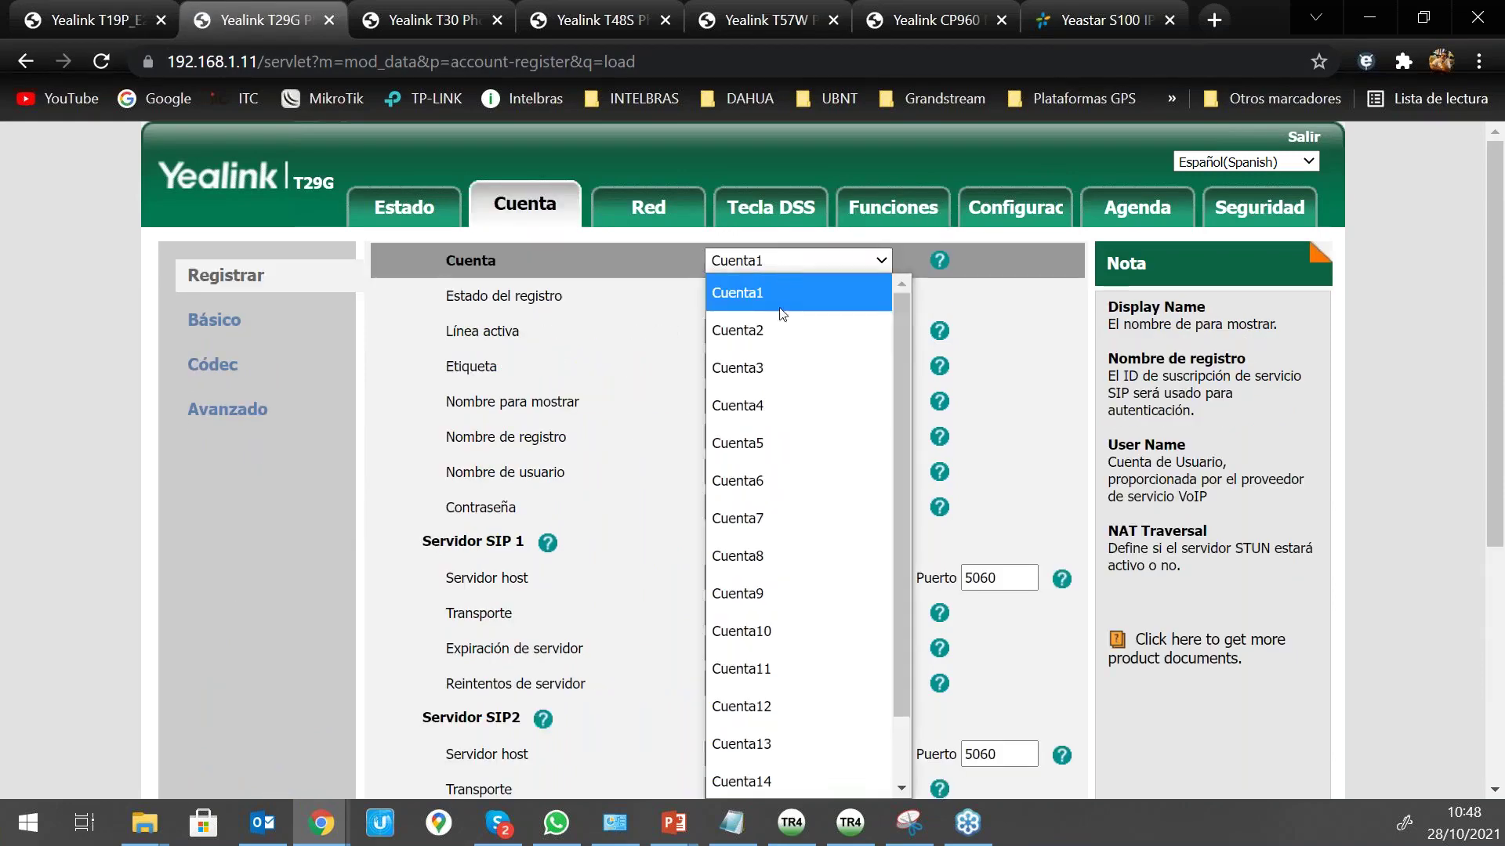
scroll(819, 663, down, 1)
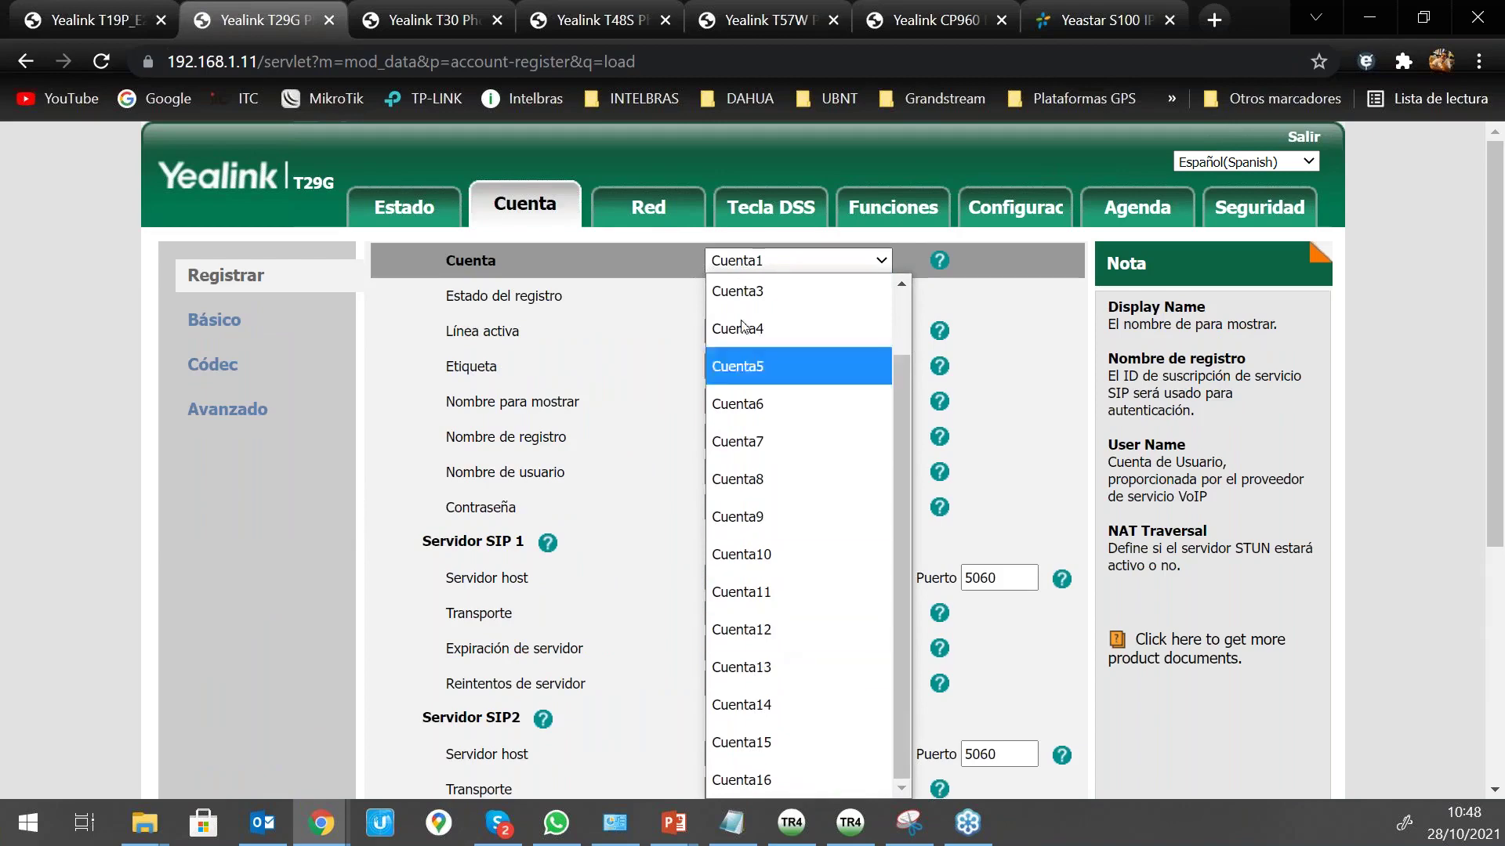
click(660, 207)
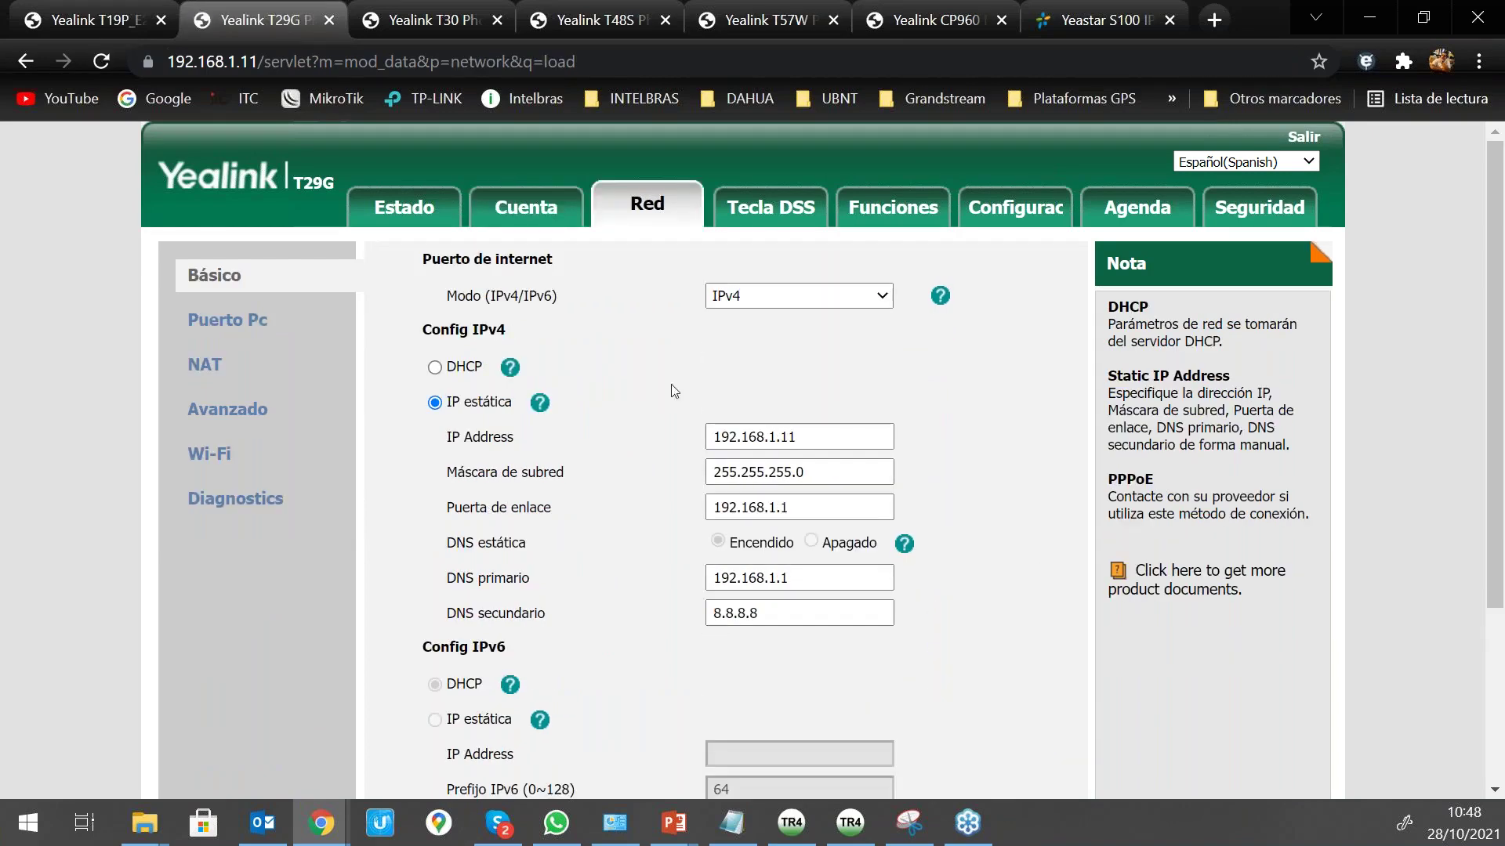
click(790, 222)
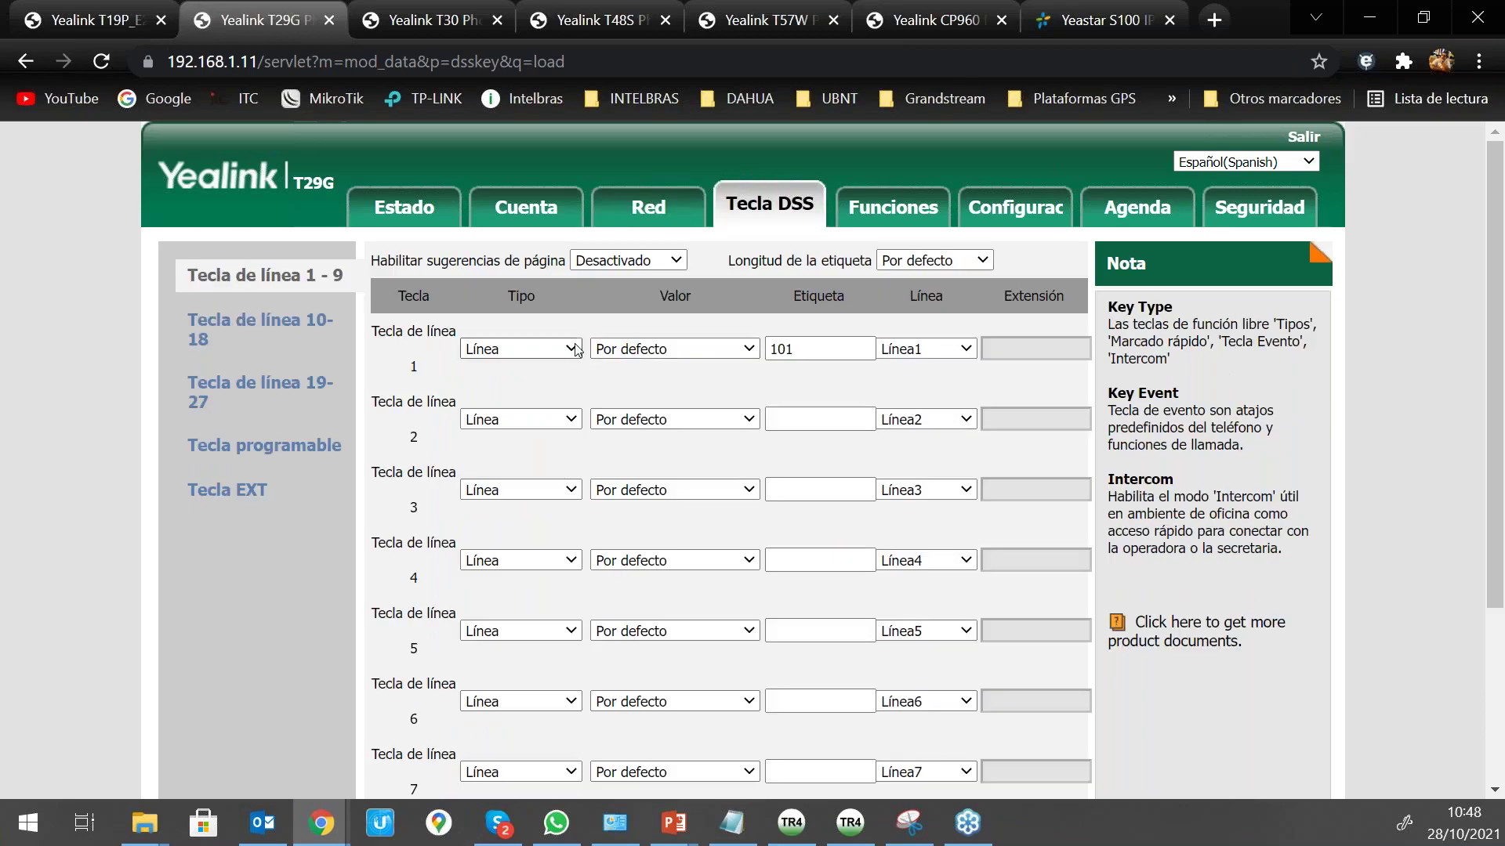
click(571, 421)
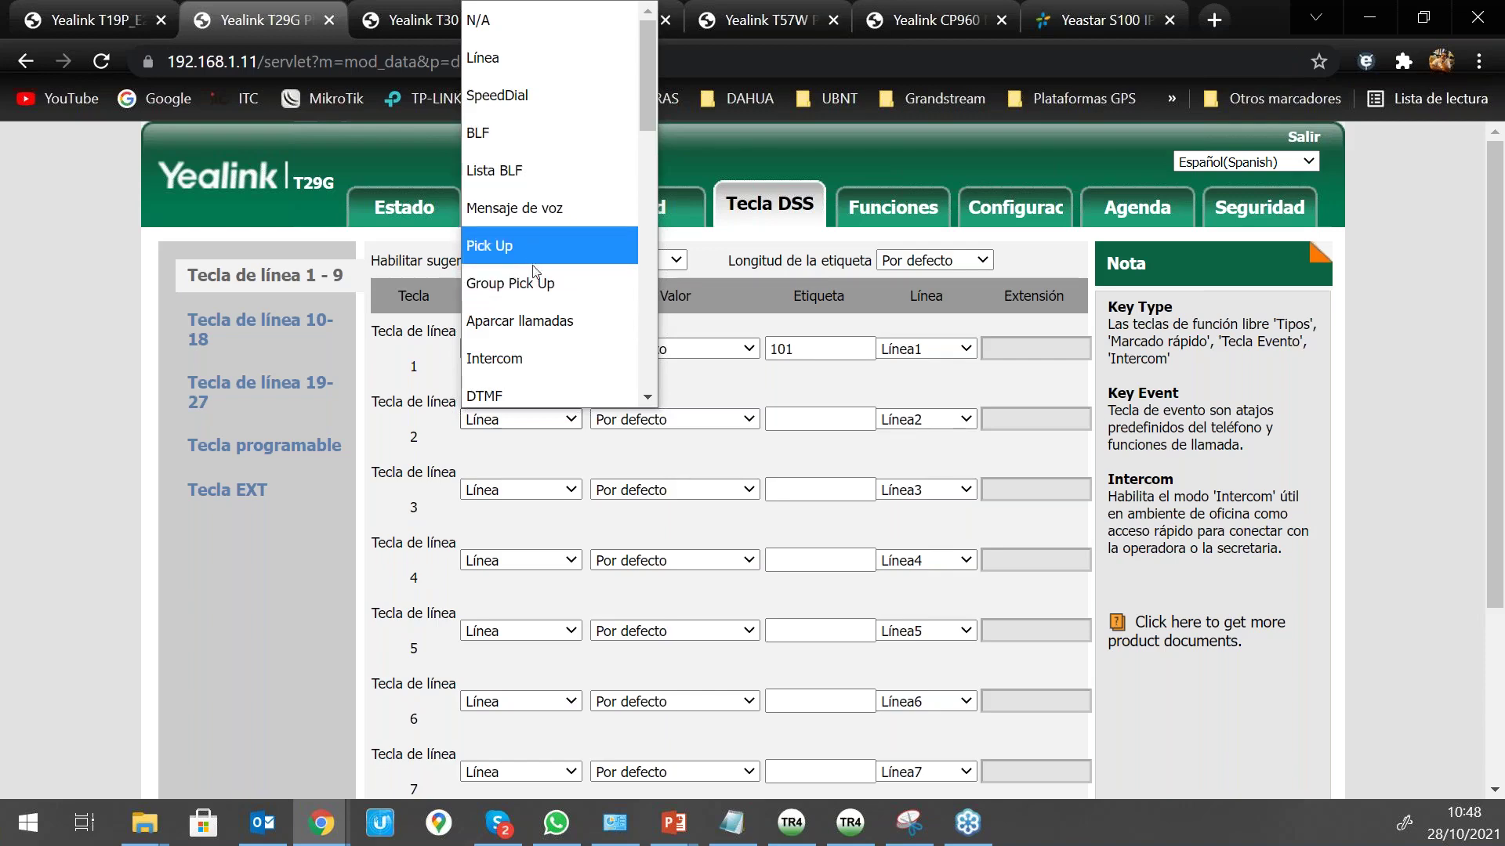
scroll(547, 326, down, 3)
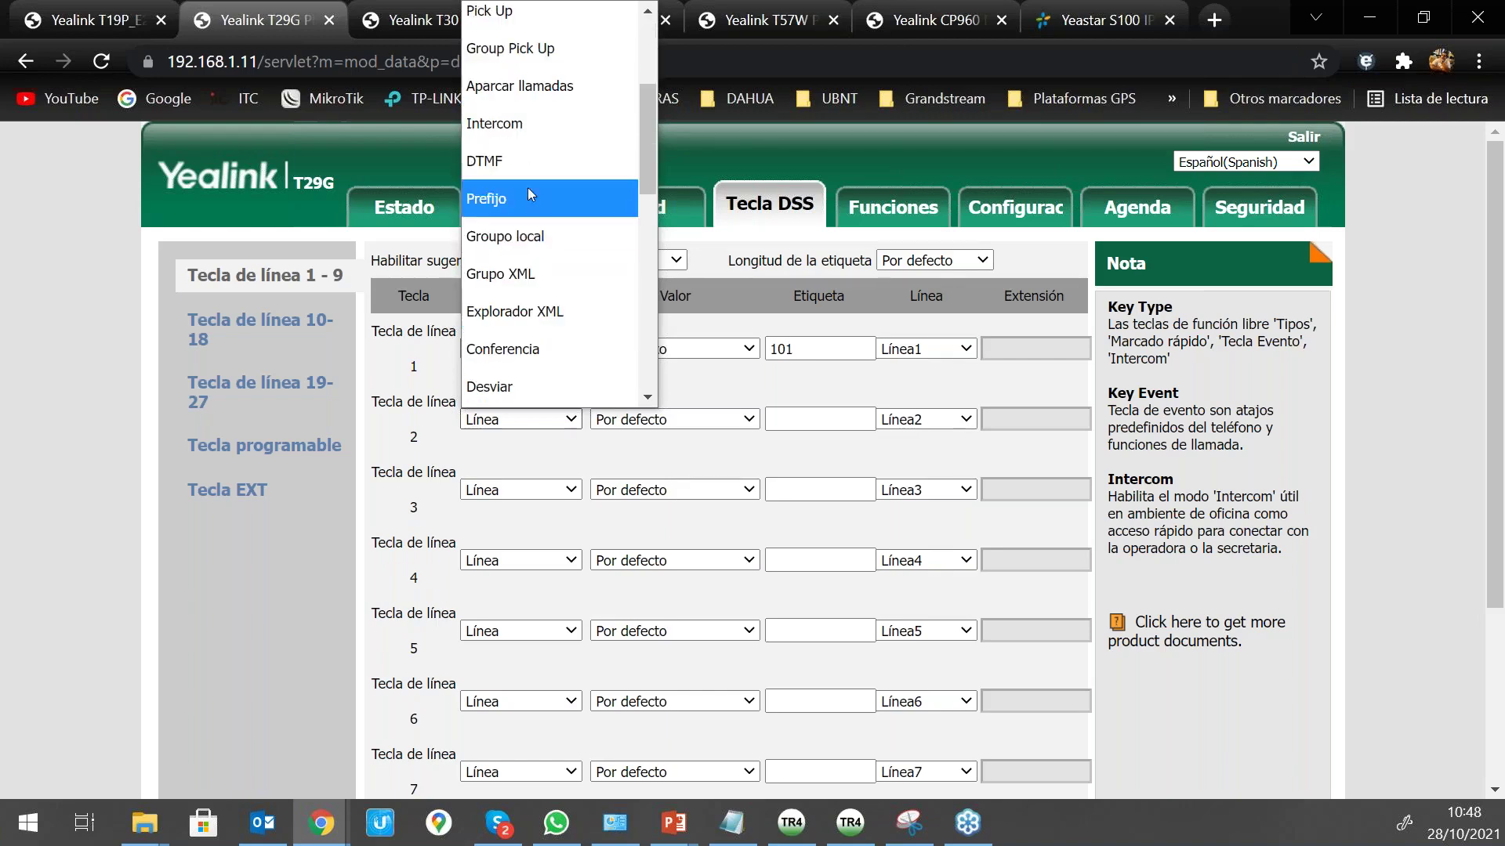
scroll(531, 302, down, 3)
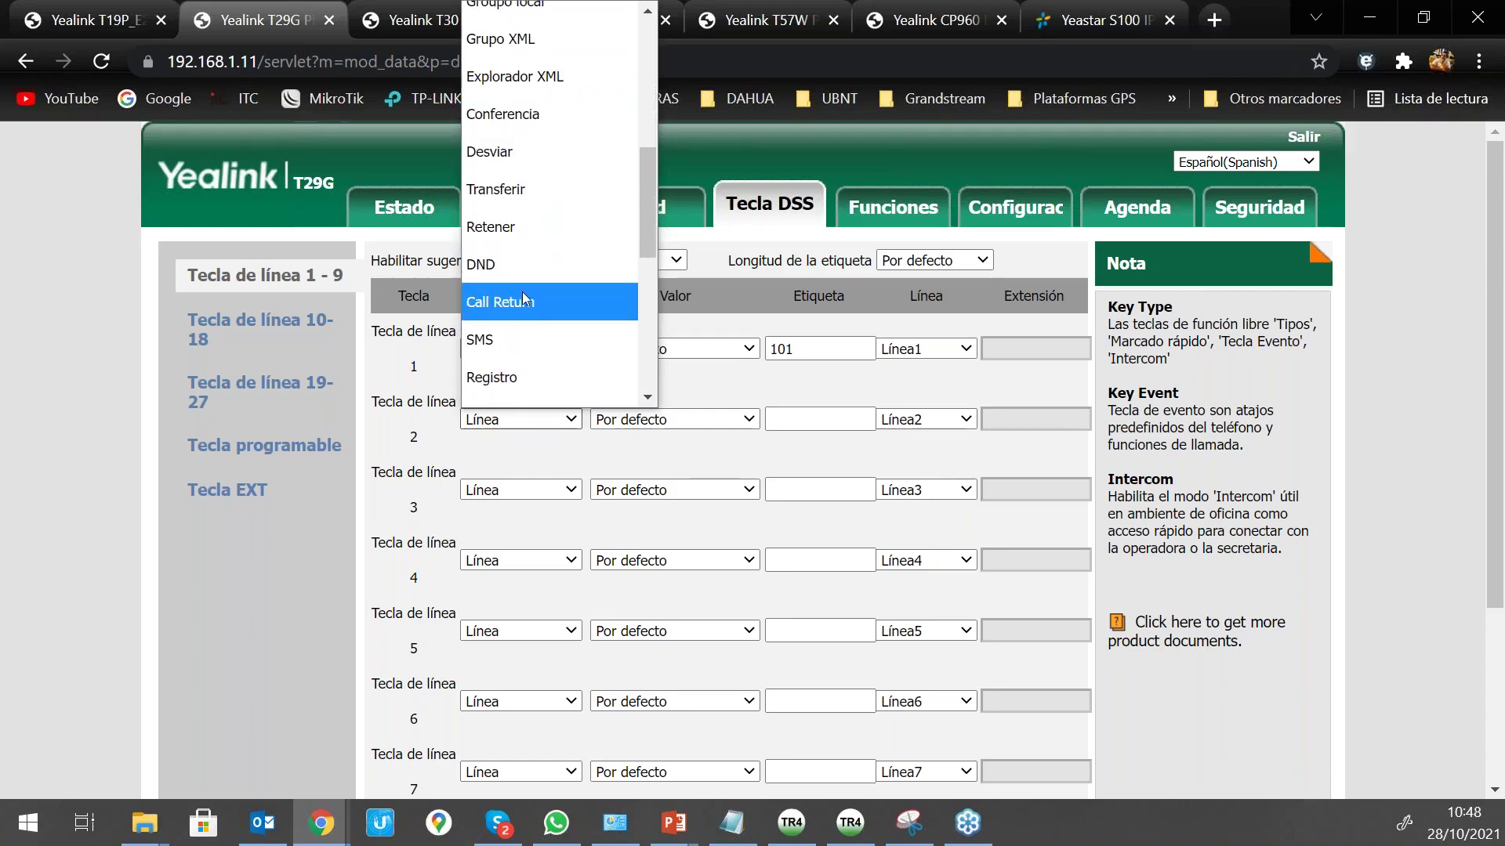
scroll(525, 295, down, 3)
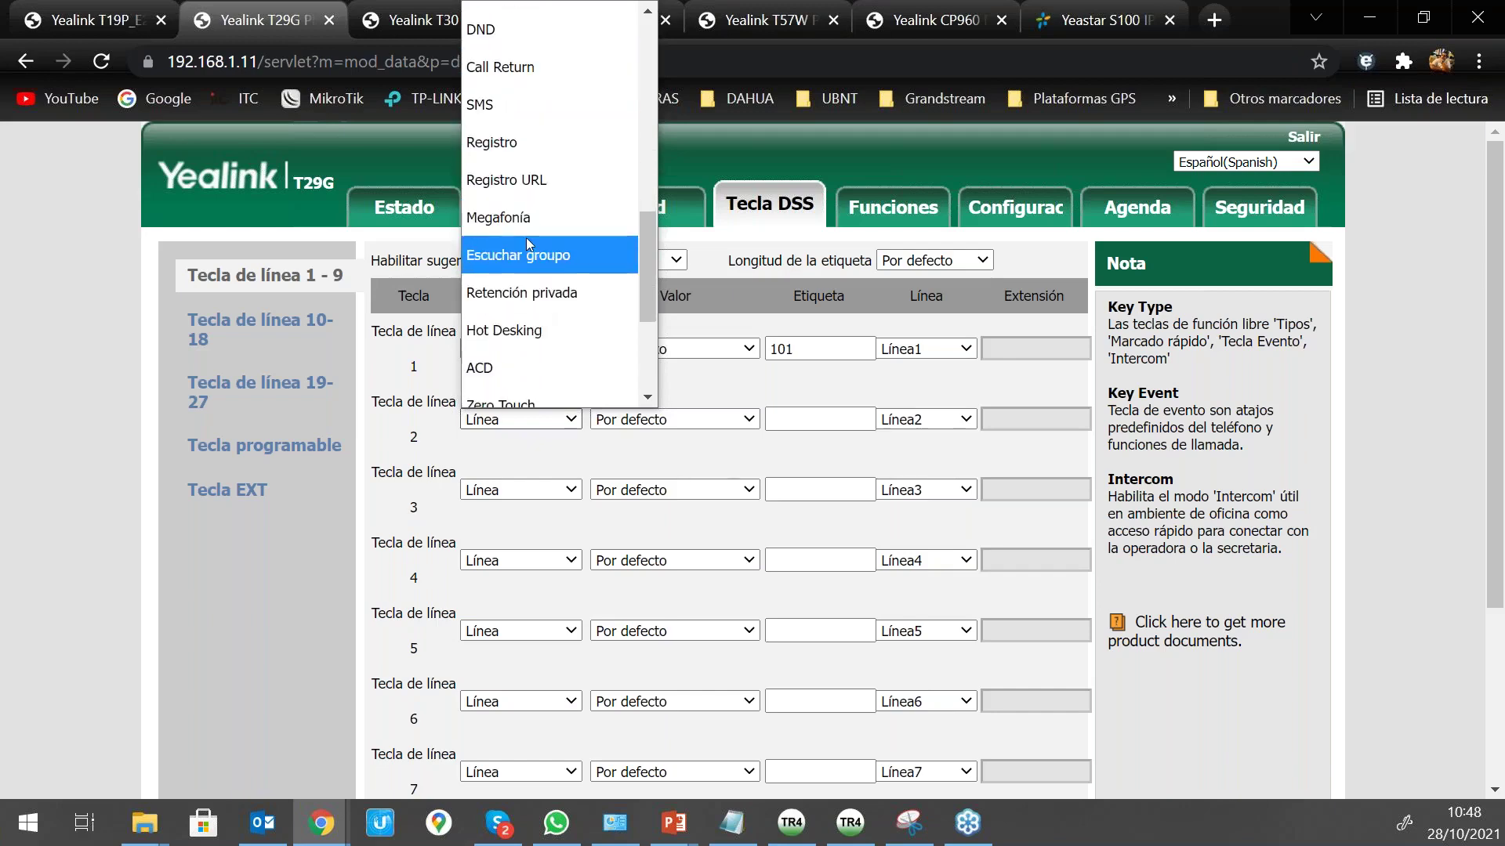
scroll(527, 245, down, 3)
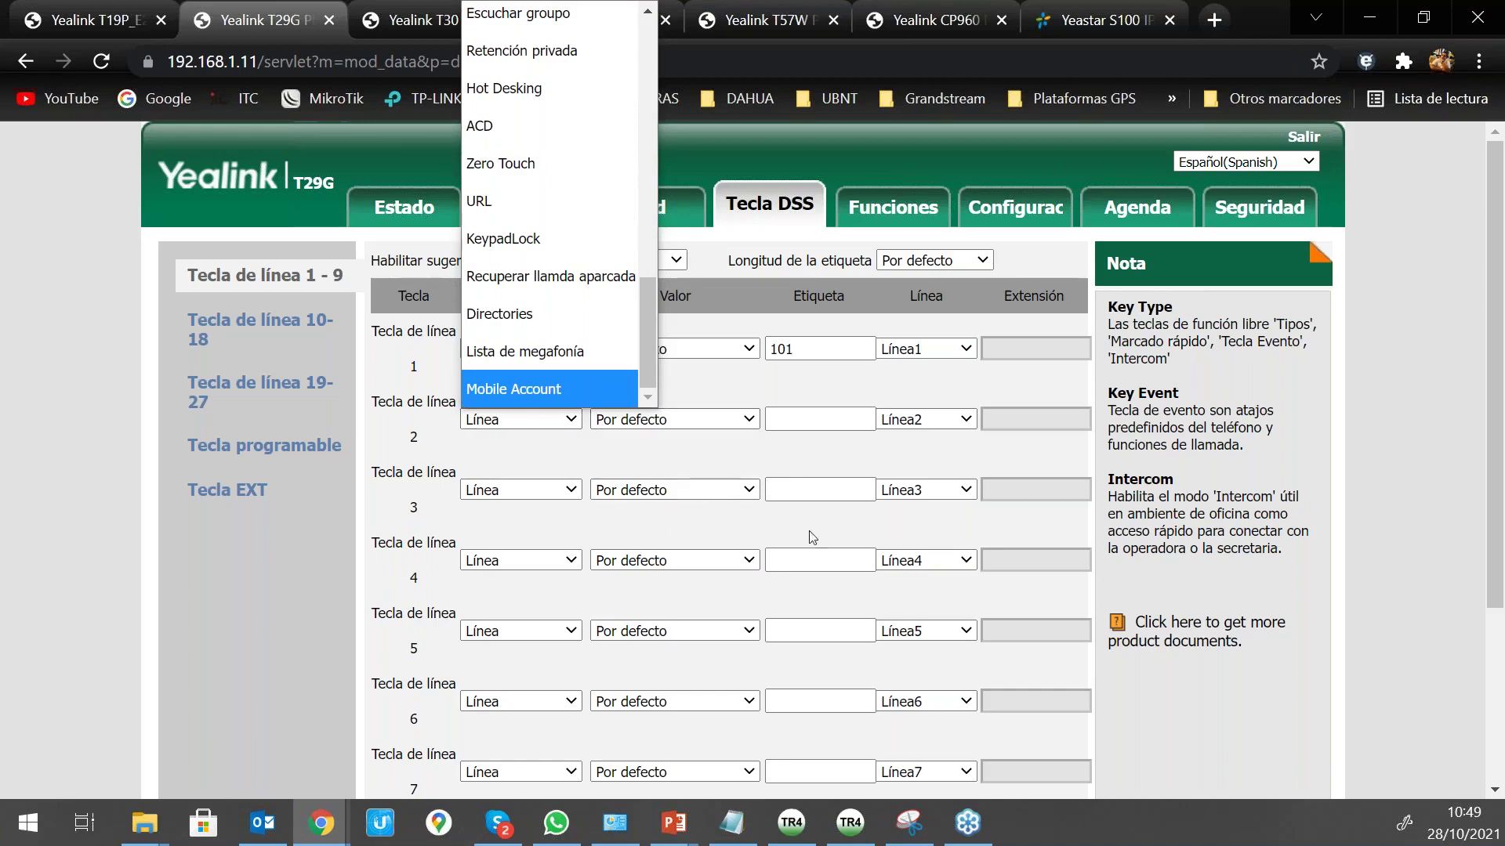
click(1213, 711)
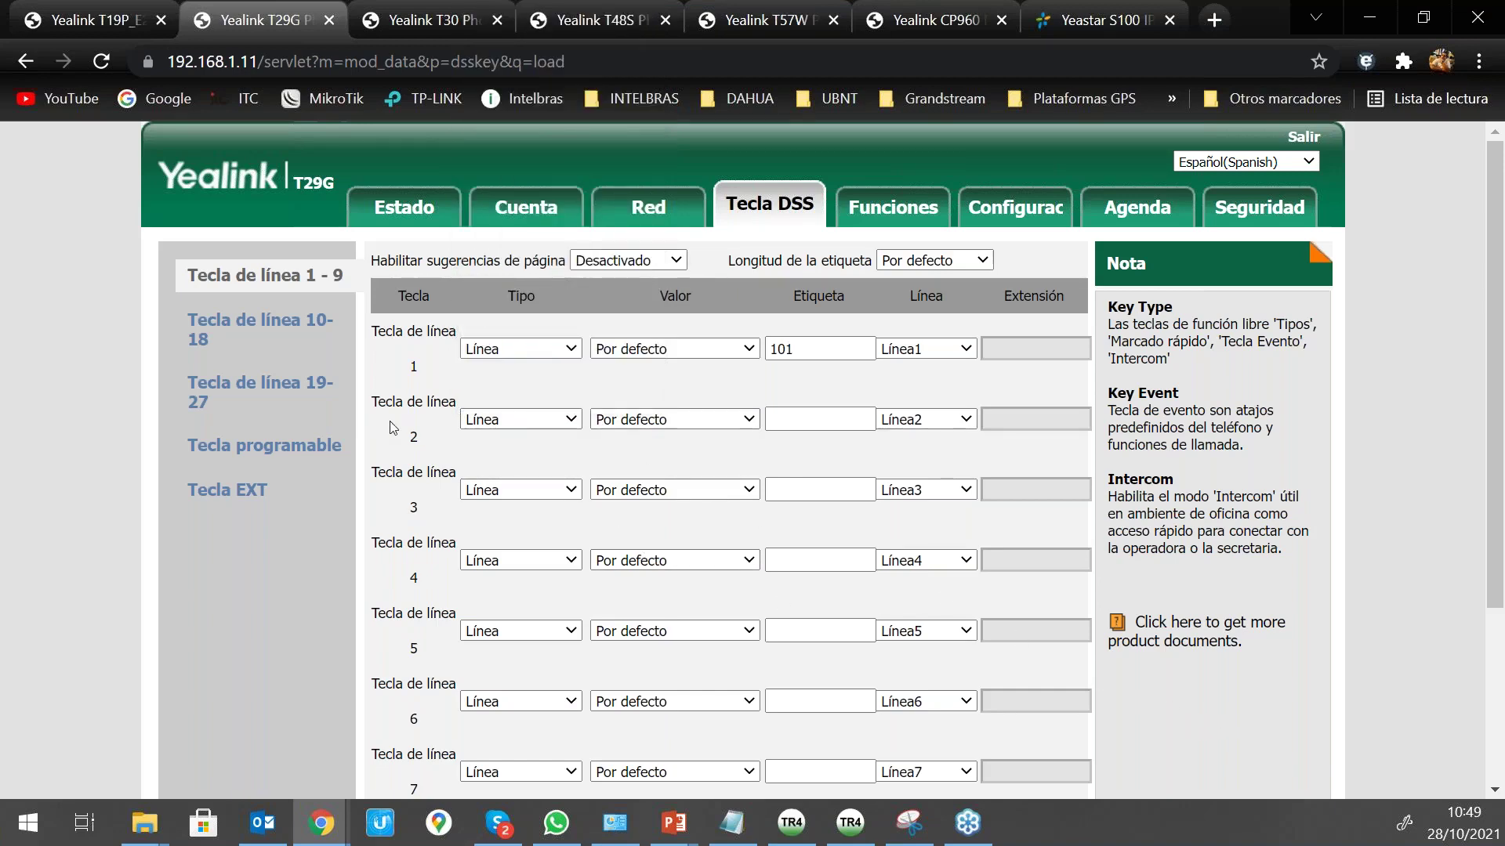
click(860, 223)
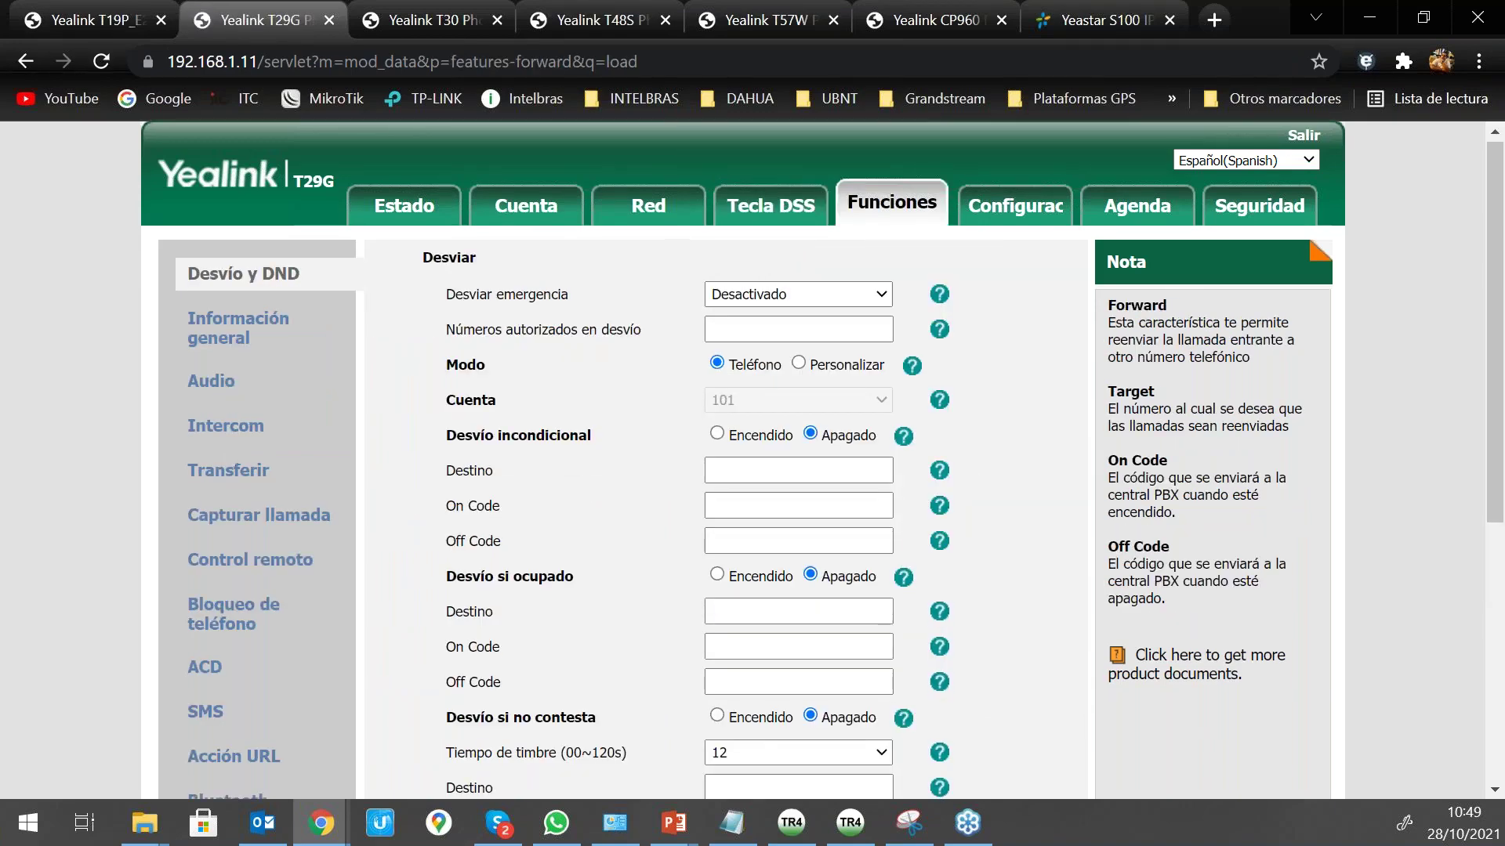
Step: Scroll through the current feature page and the Indicador LED power light settings
scroll(258, 509, down, 6)
scroll(241, 415, up, 2)
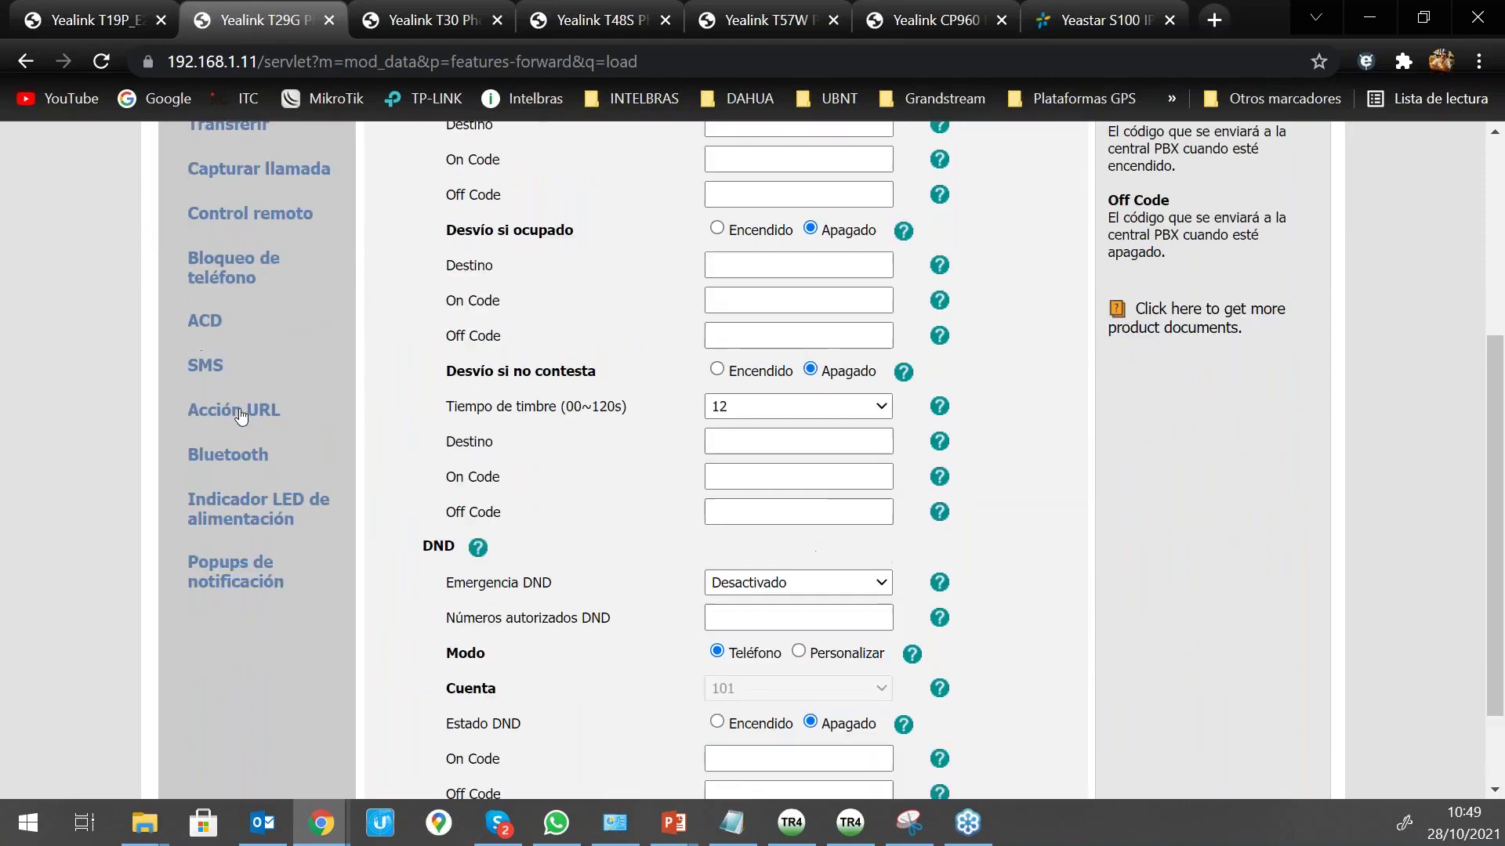
click(251, 517)
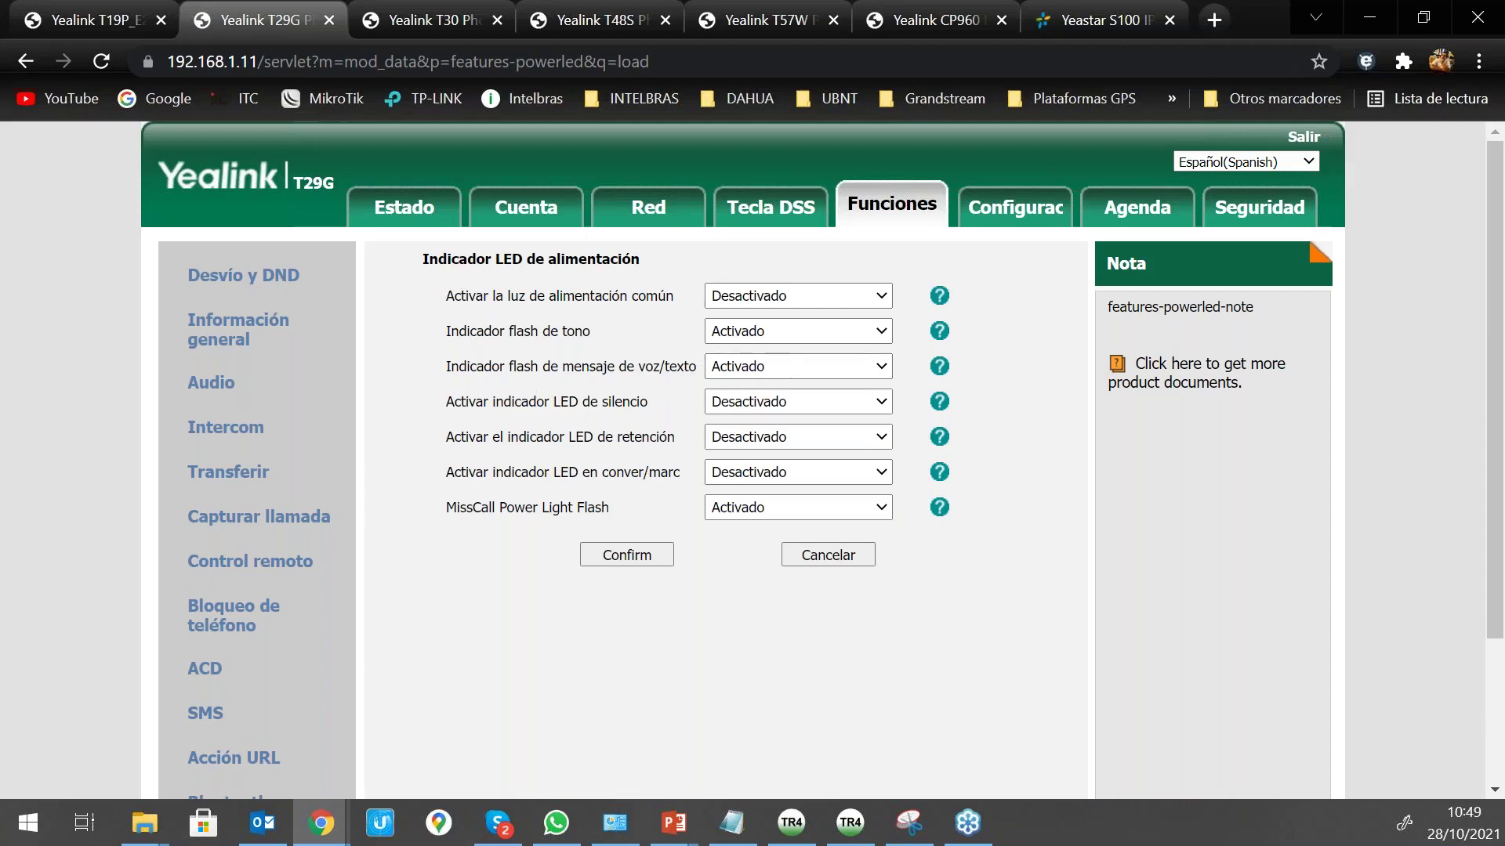
scroll(254, 668, down, 3)
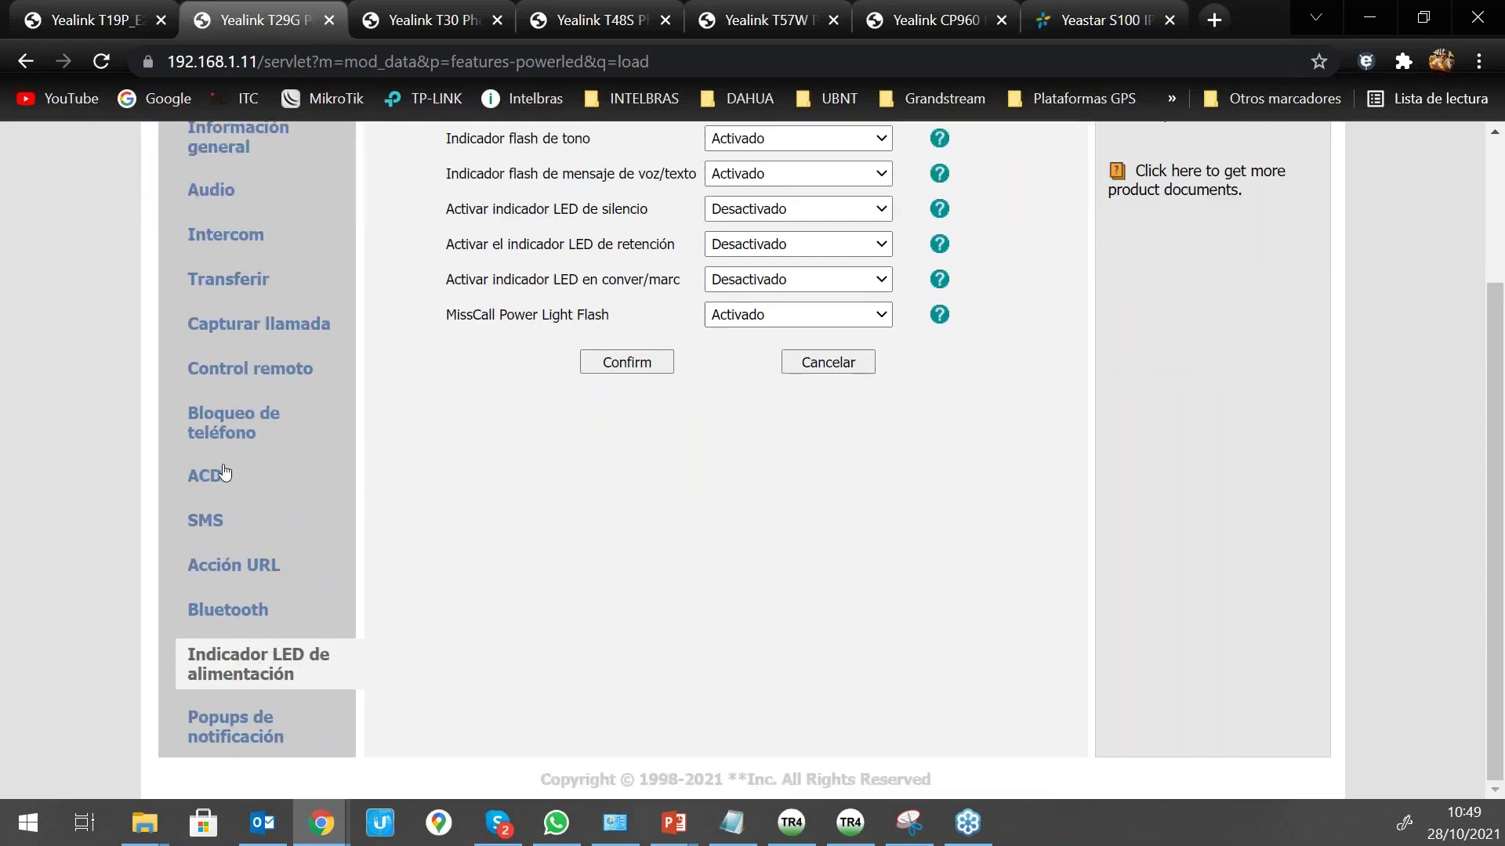
scroll(225, 473, up, 2)
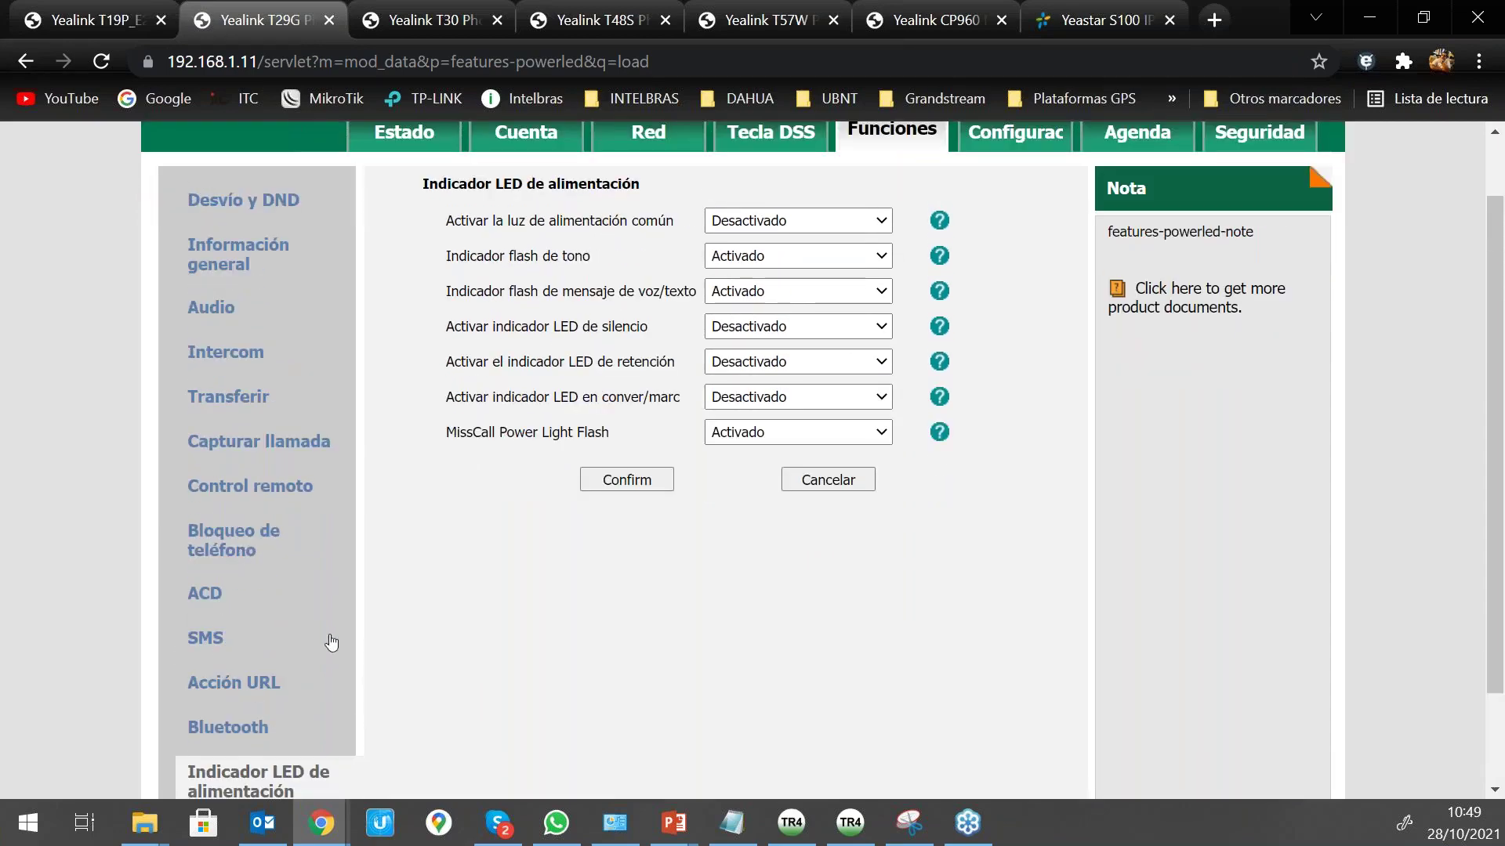
Step: Review the Control remoto, Capturar llamada, Audio and Información general pages, then Configuración > Preferencia
click(261, 494)
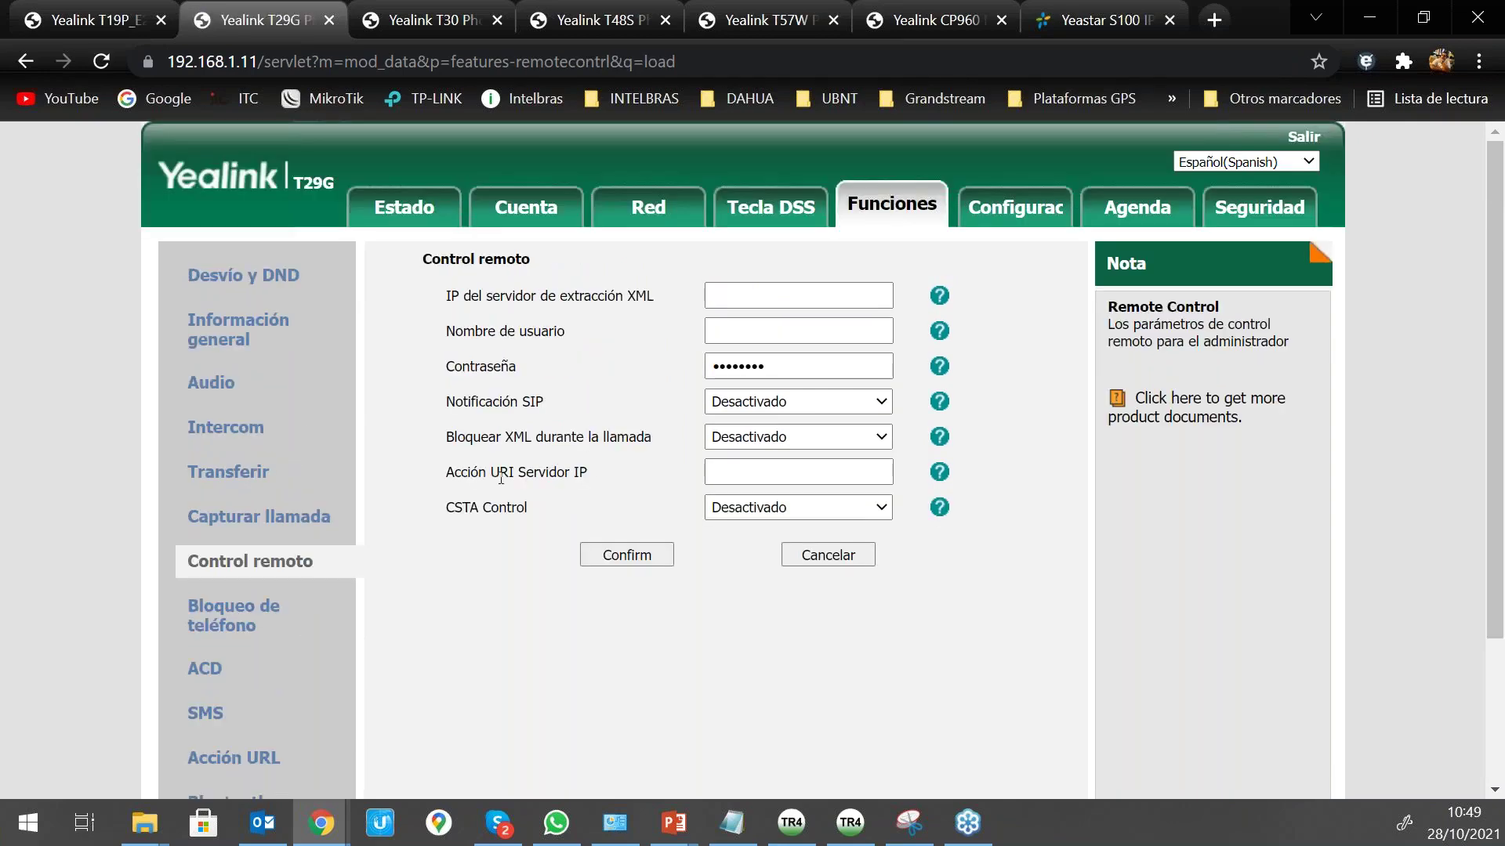
click(257, 519)
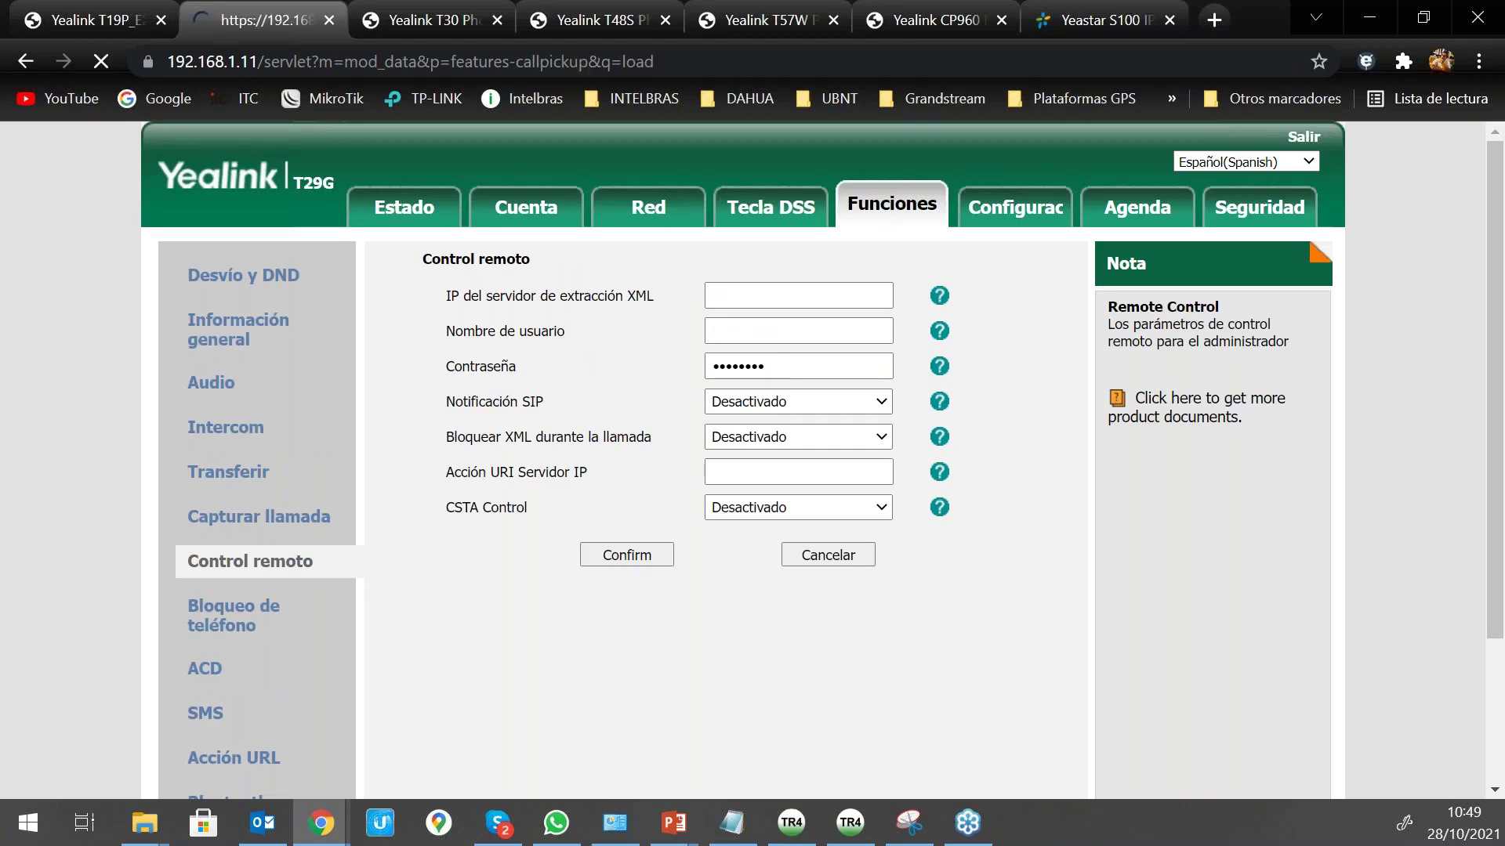
click(218, 382)
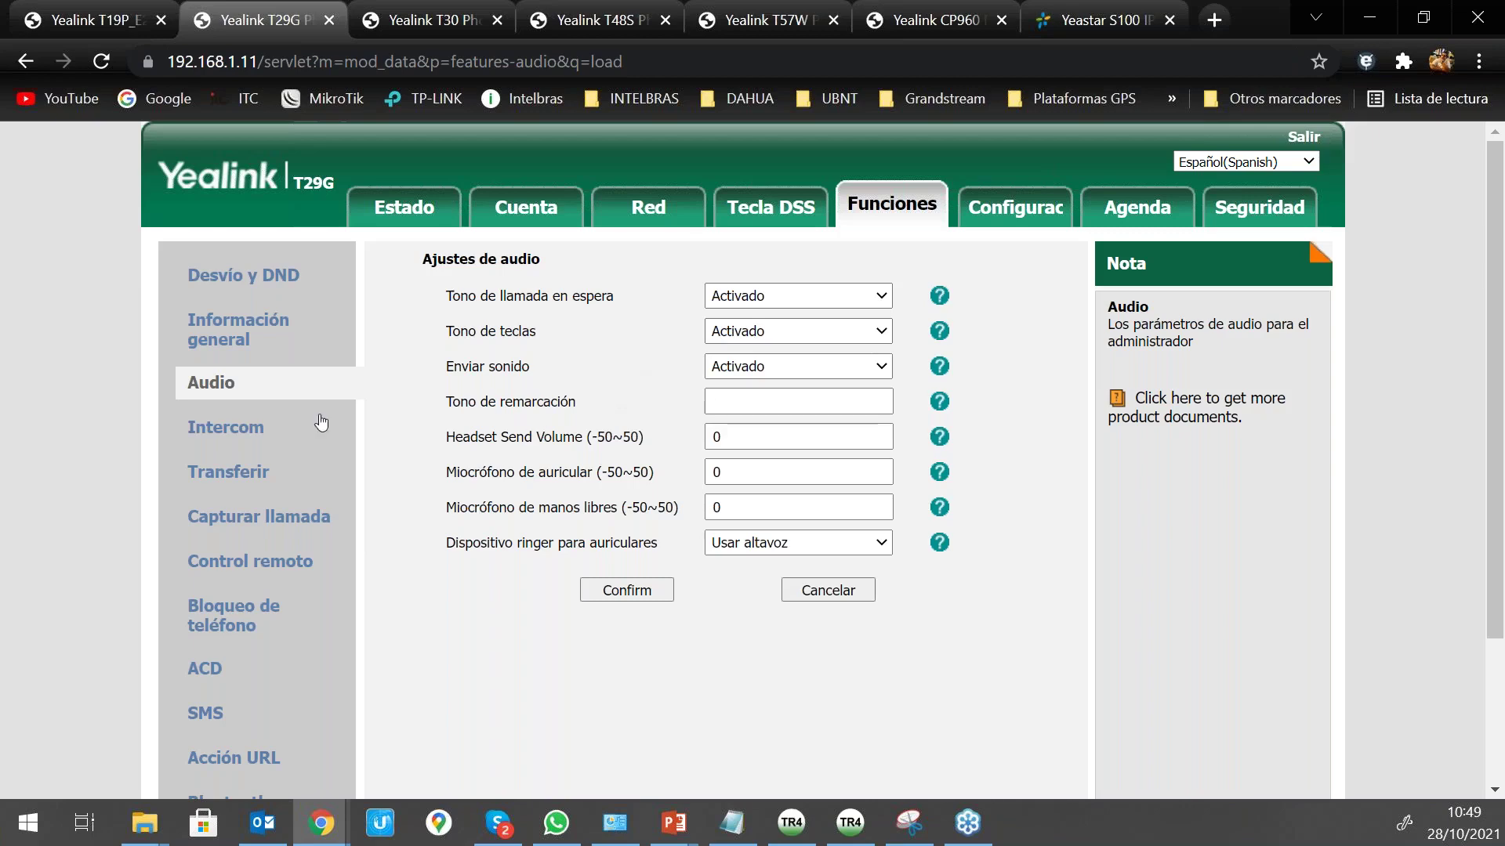
click(255, 323)
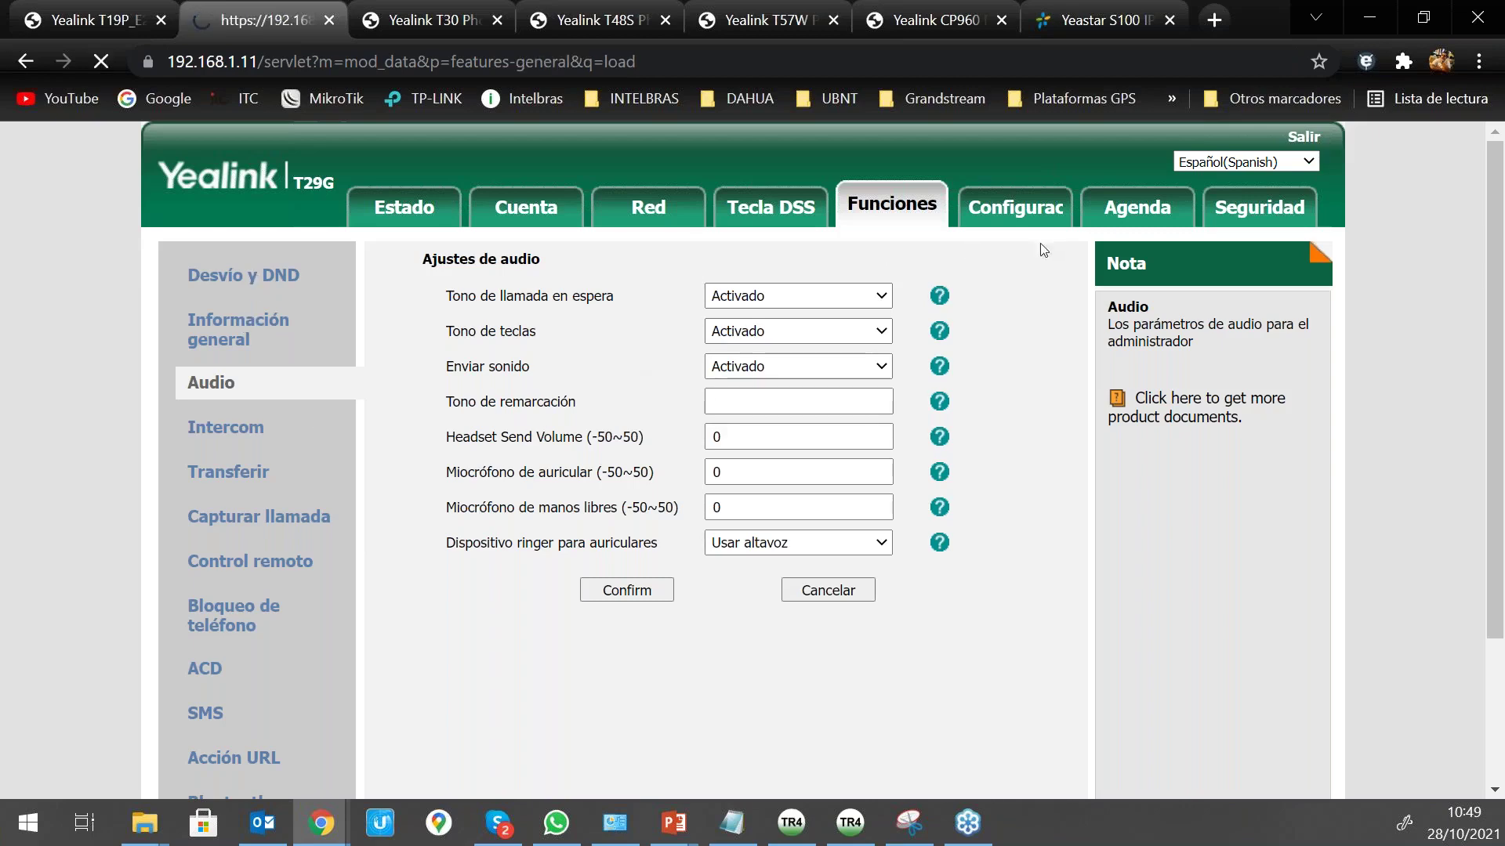
click(1019, 208)
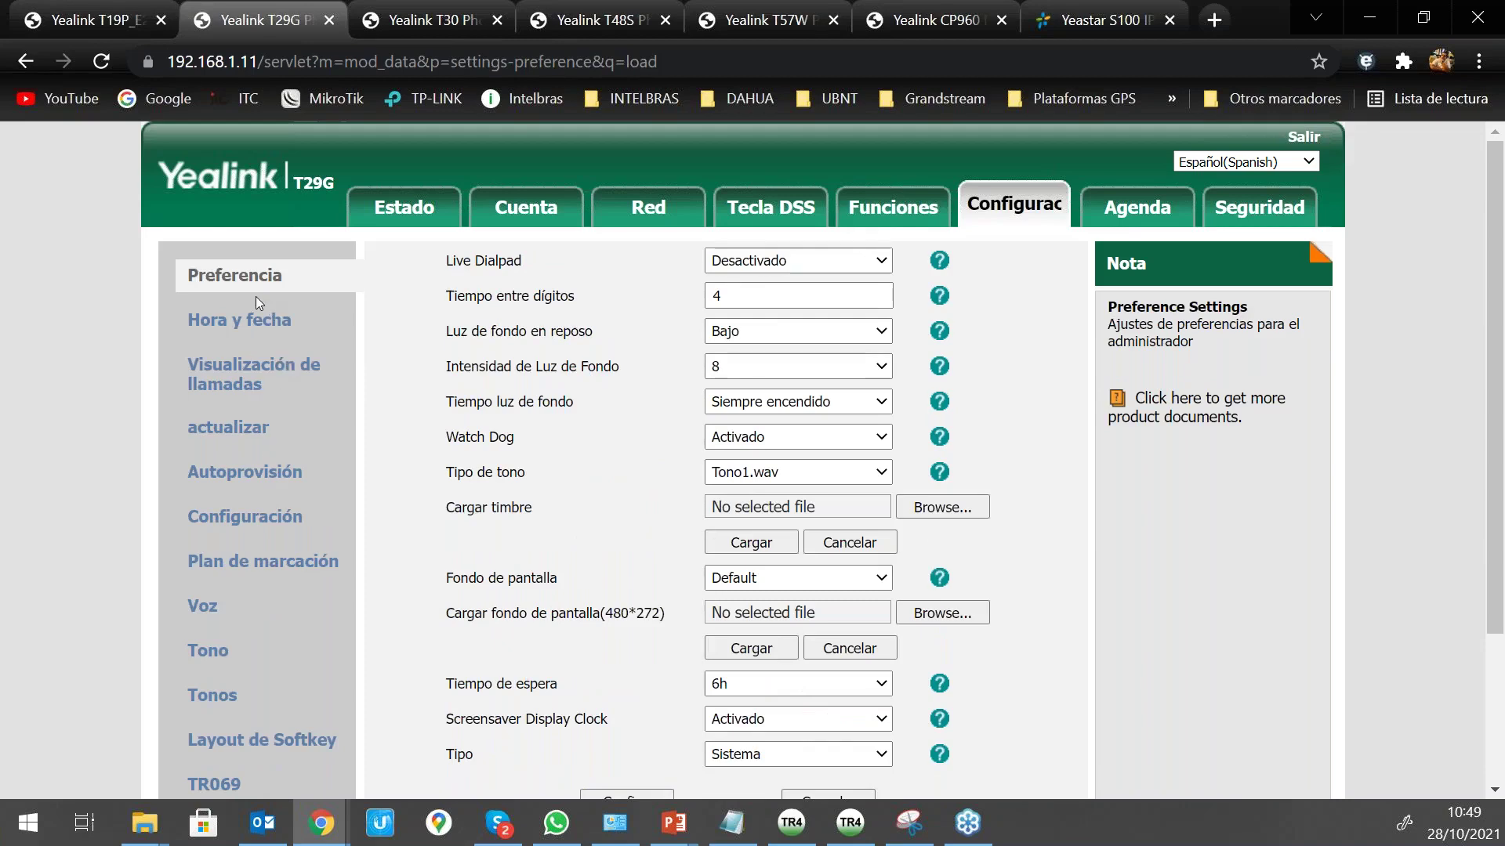
Step: Review the Hora y fecha settings, leaving manual time disabled
click(237, 321)
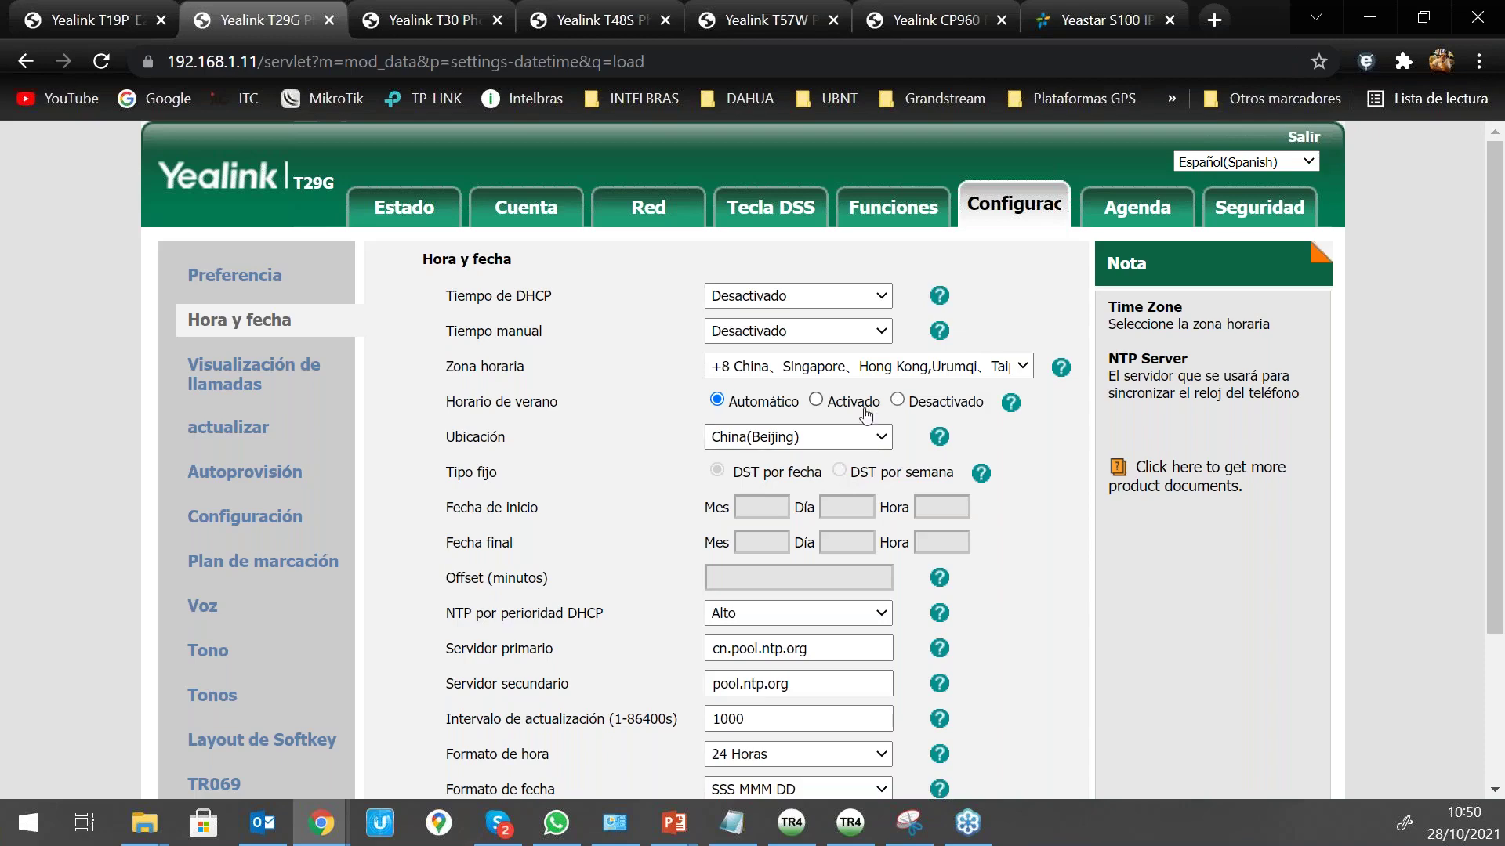
click(827, 334)
click(827, 333)
scroll(835, 419, down, 3)
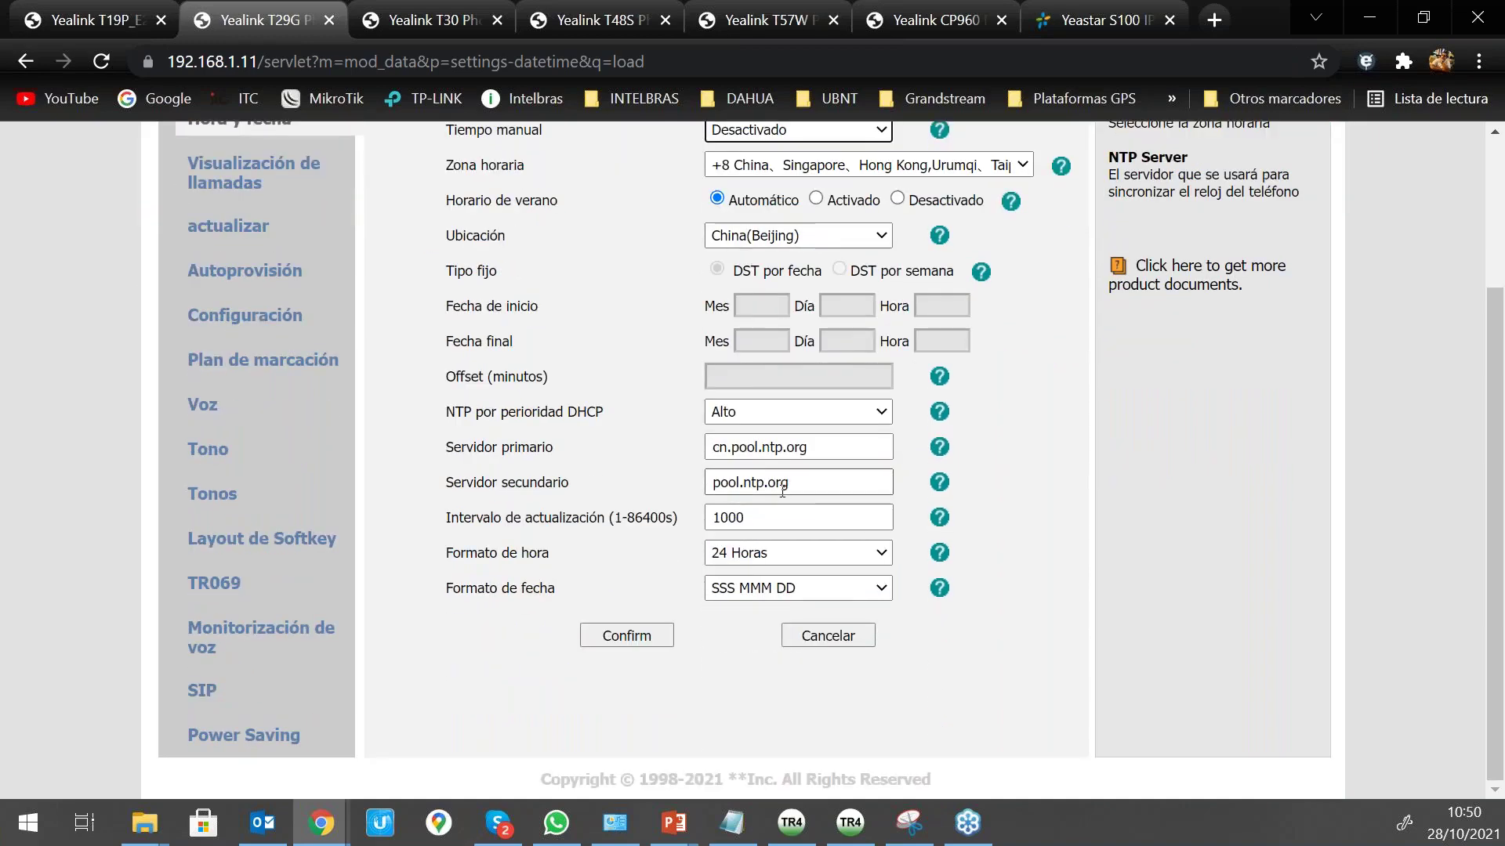
scroll(831, 337, up, 2)
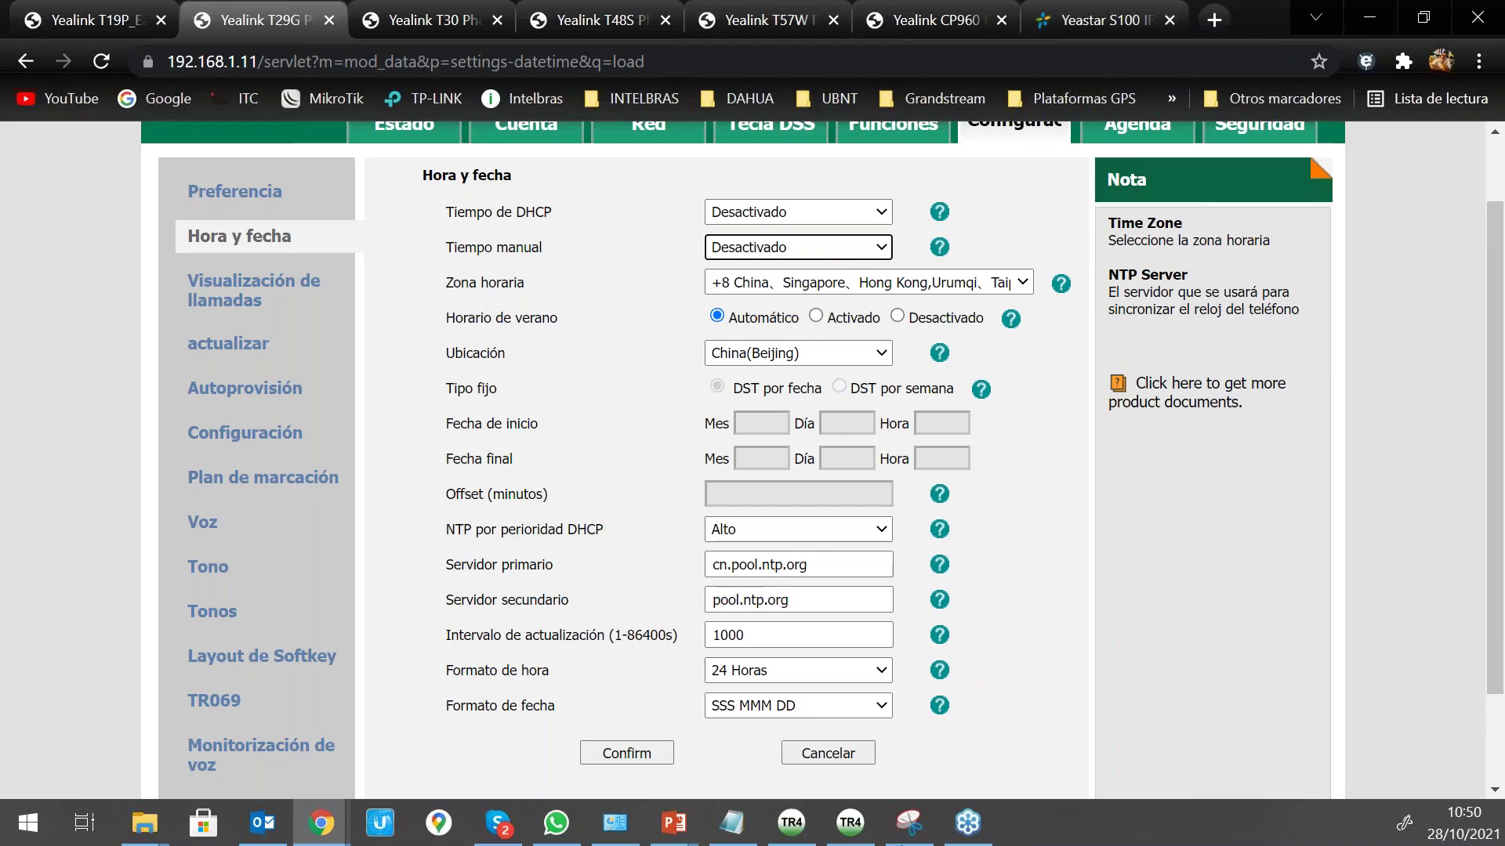
Step: Advance the PowerPoint slideshow to the Serie T4 SIP-T40G slide
click(674, 823)
click(911, 717)
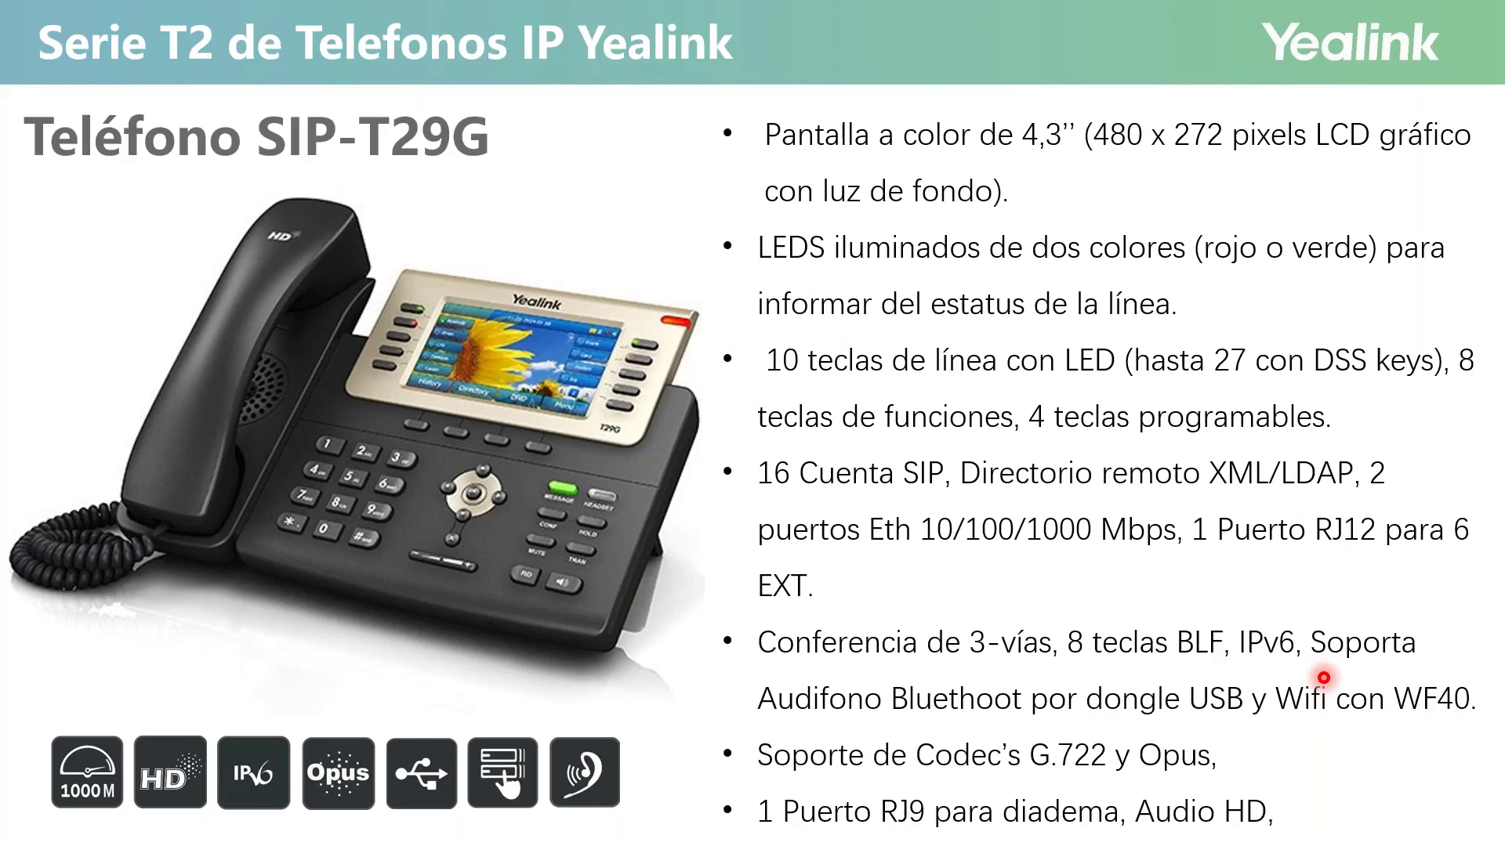
key(Right)
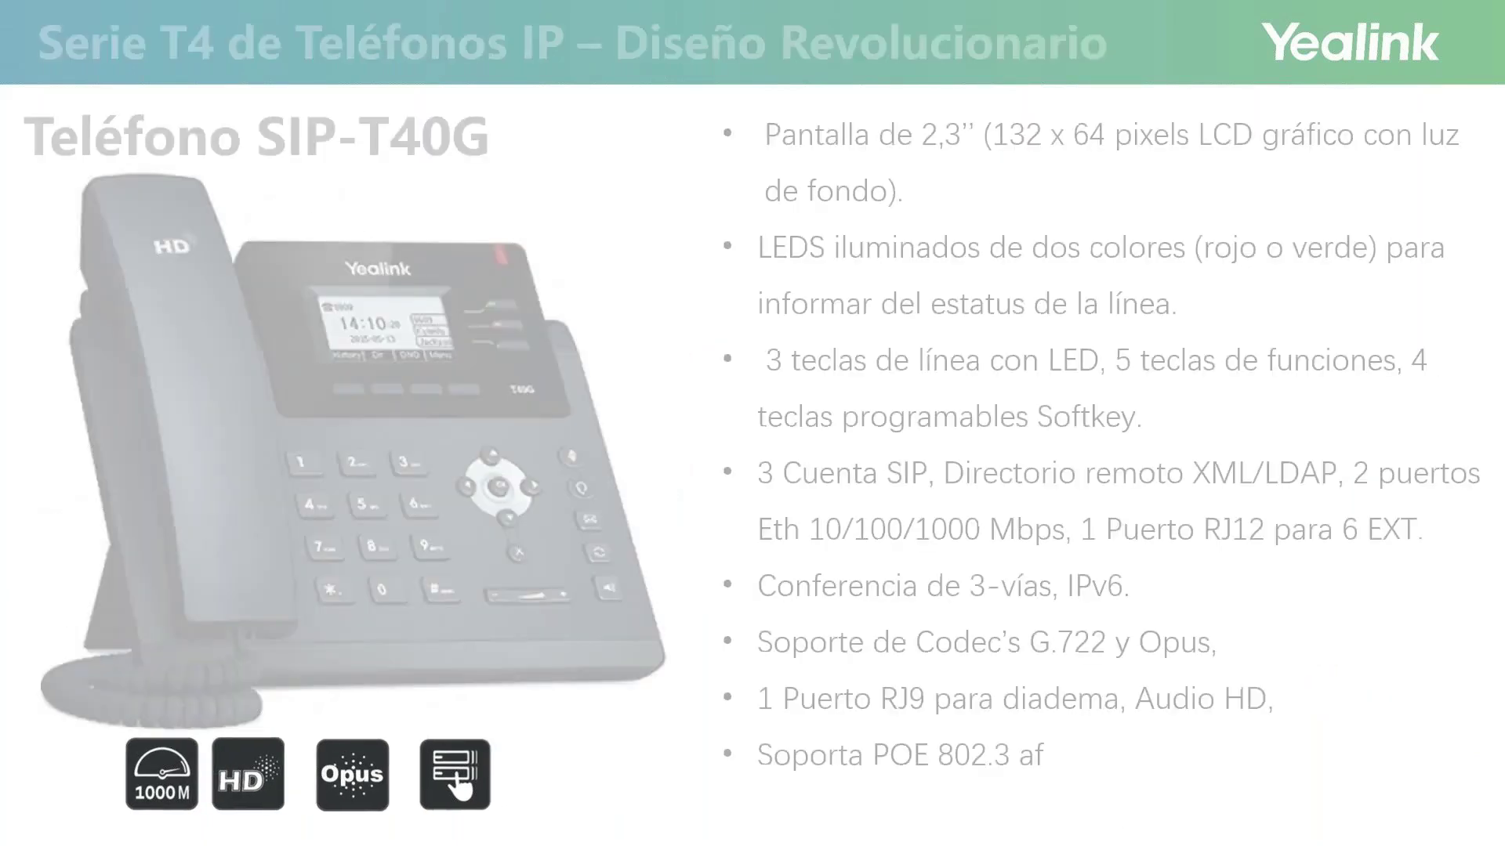
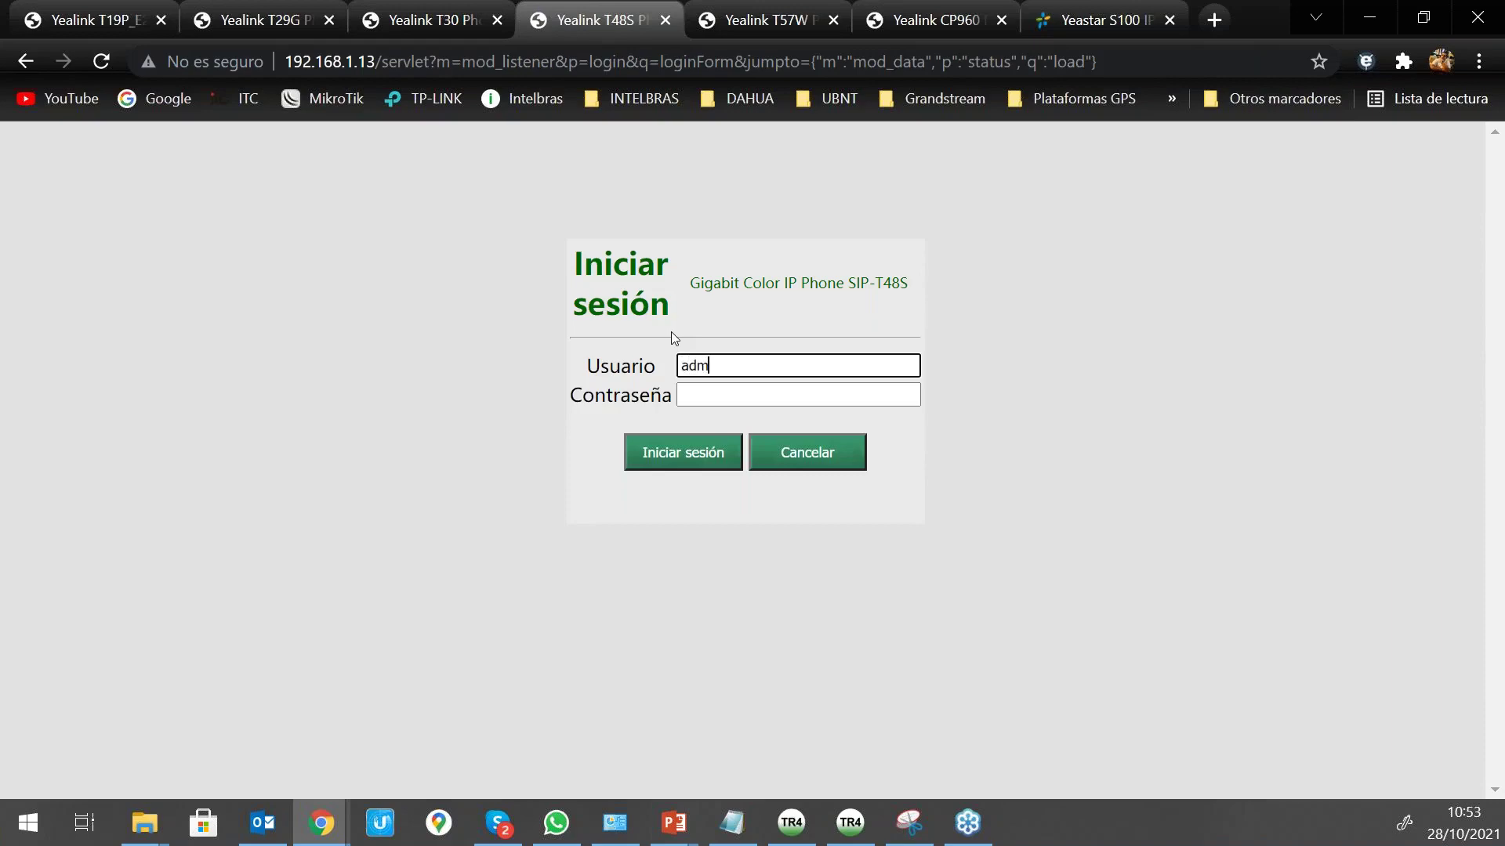
Step: Sign in to the T48S web interface and dismiss Chrome's password breach warning
key(Tab)
key(Return)
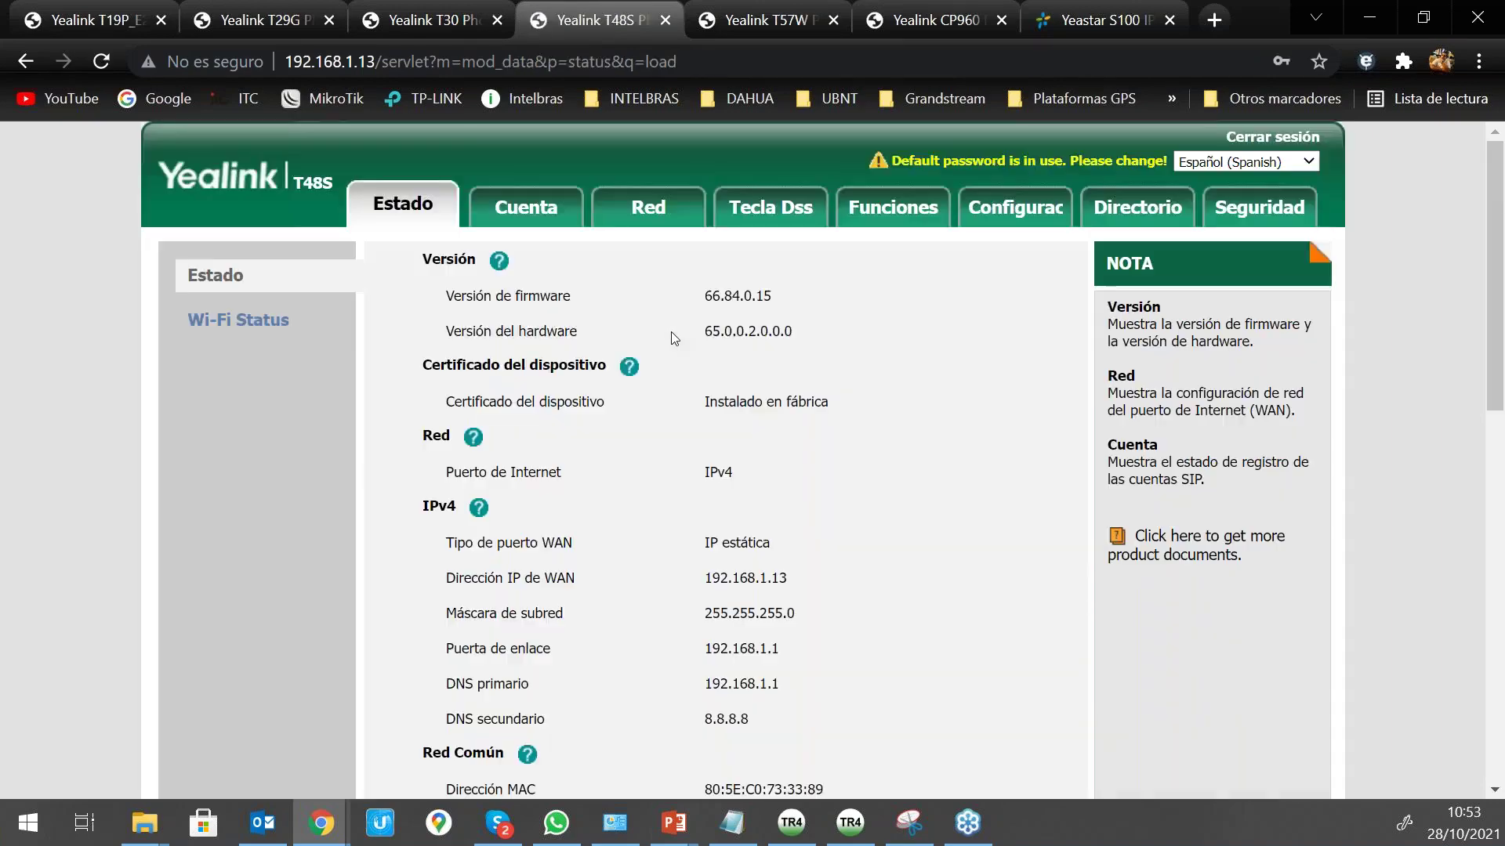
click(927, 428)
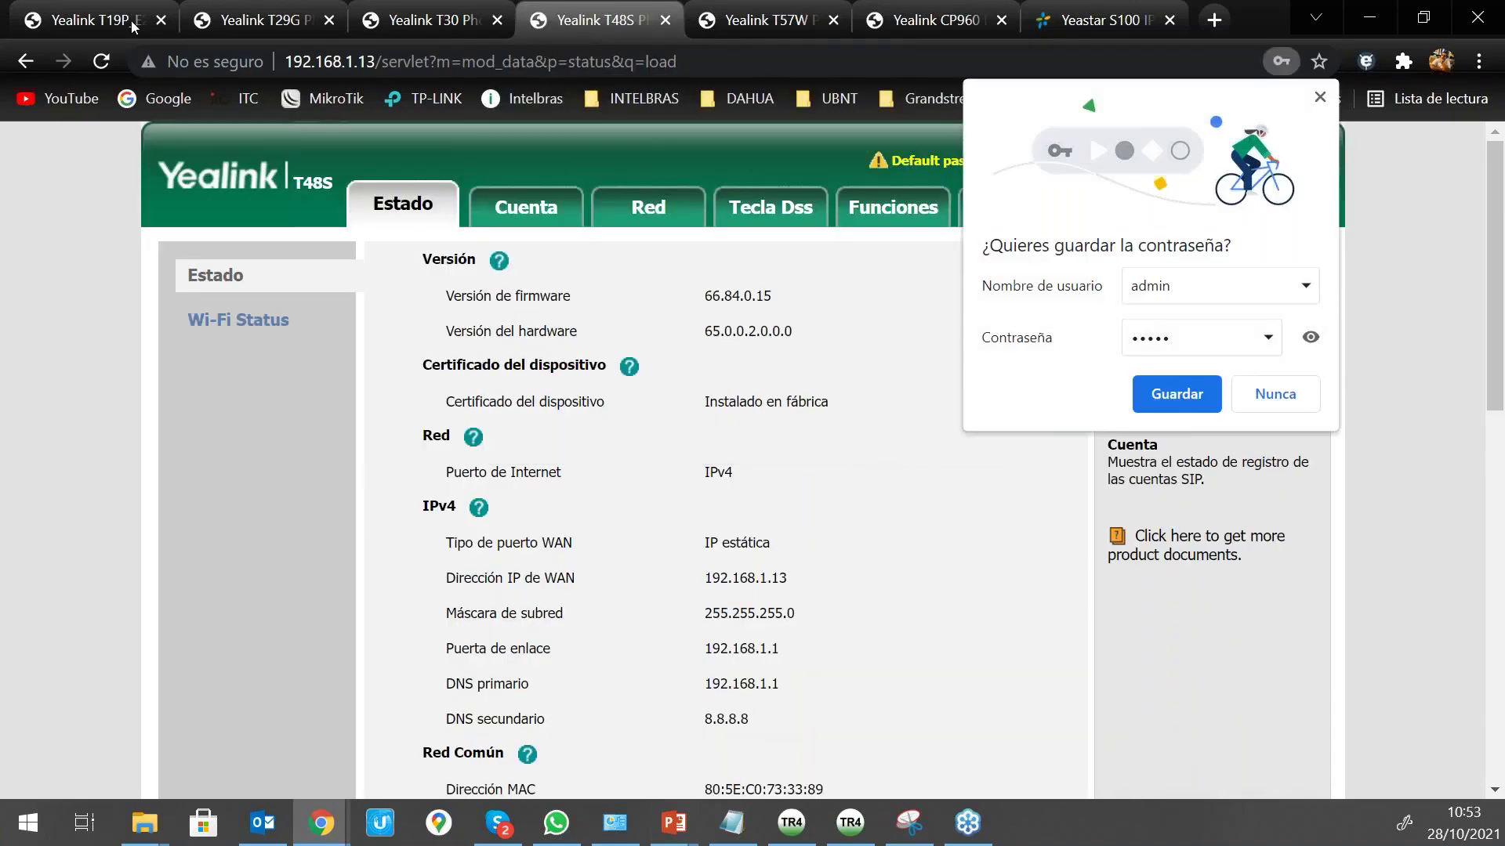
Step: Check the T48S Estado page showing firmware 66.84.0.15, then bring up the T19P_E2 page
click(90, 19)
click(259, 22)
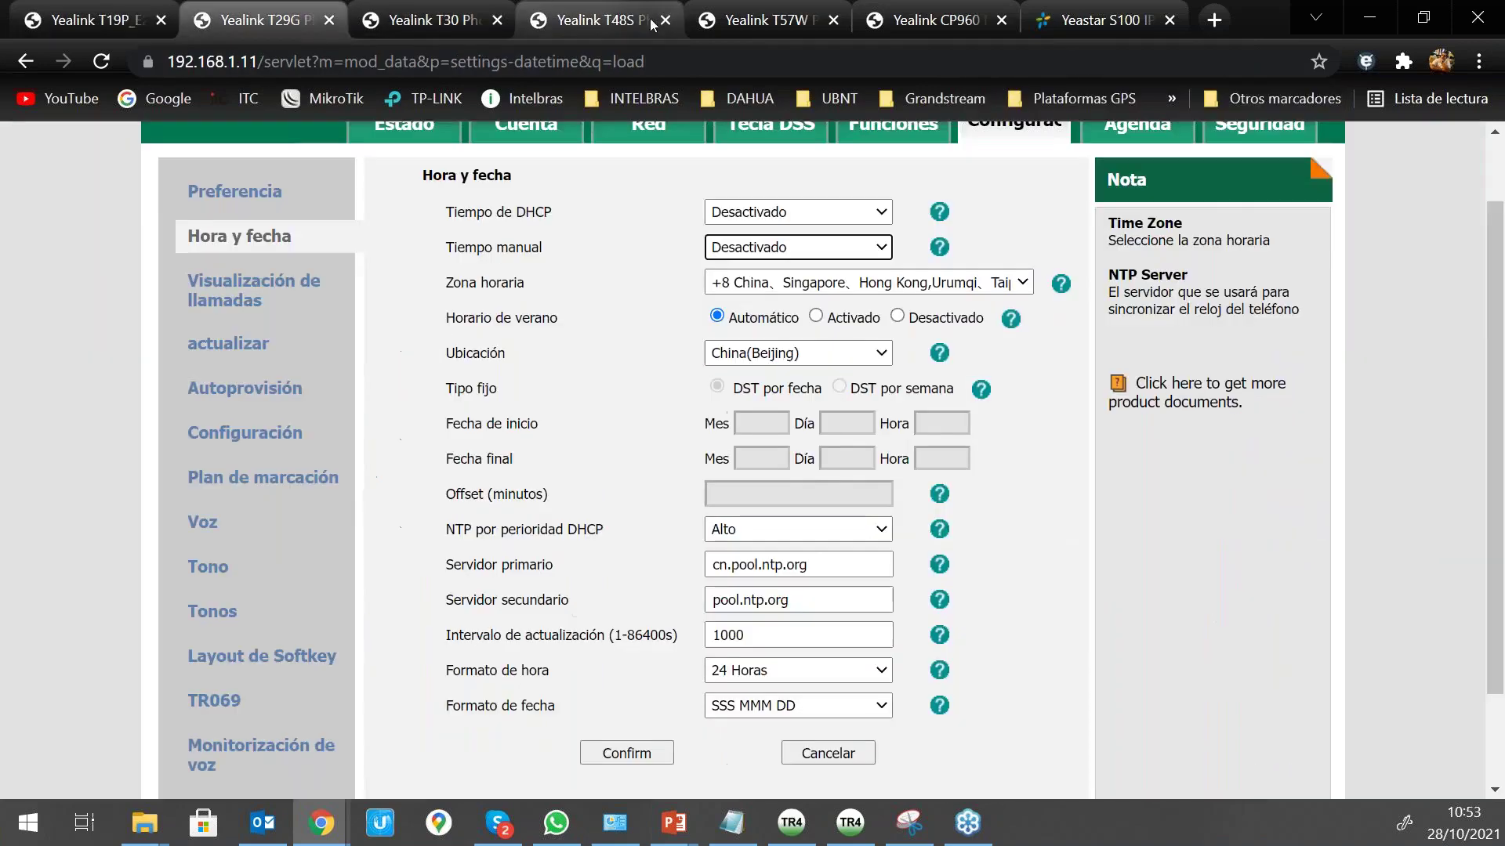
click(618, 22)
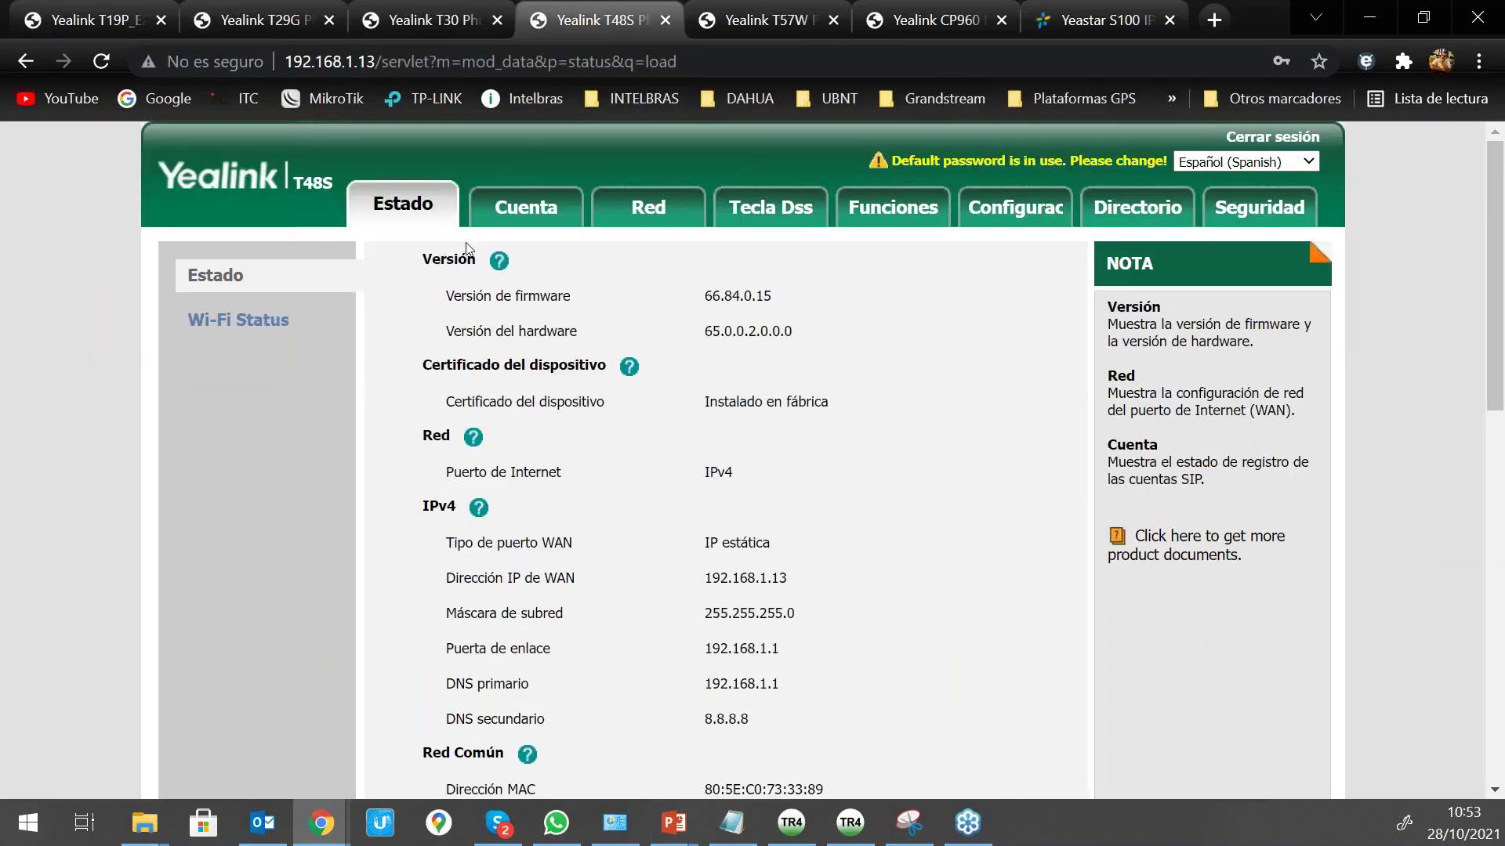
click(203, 326)
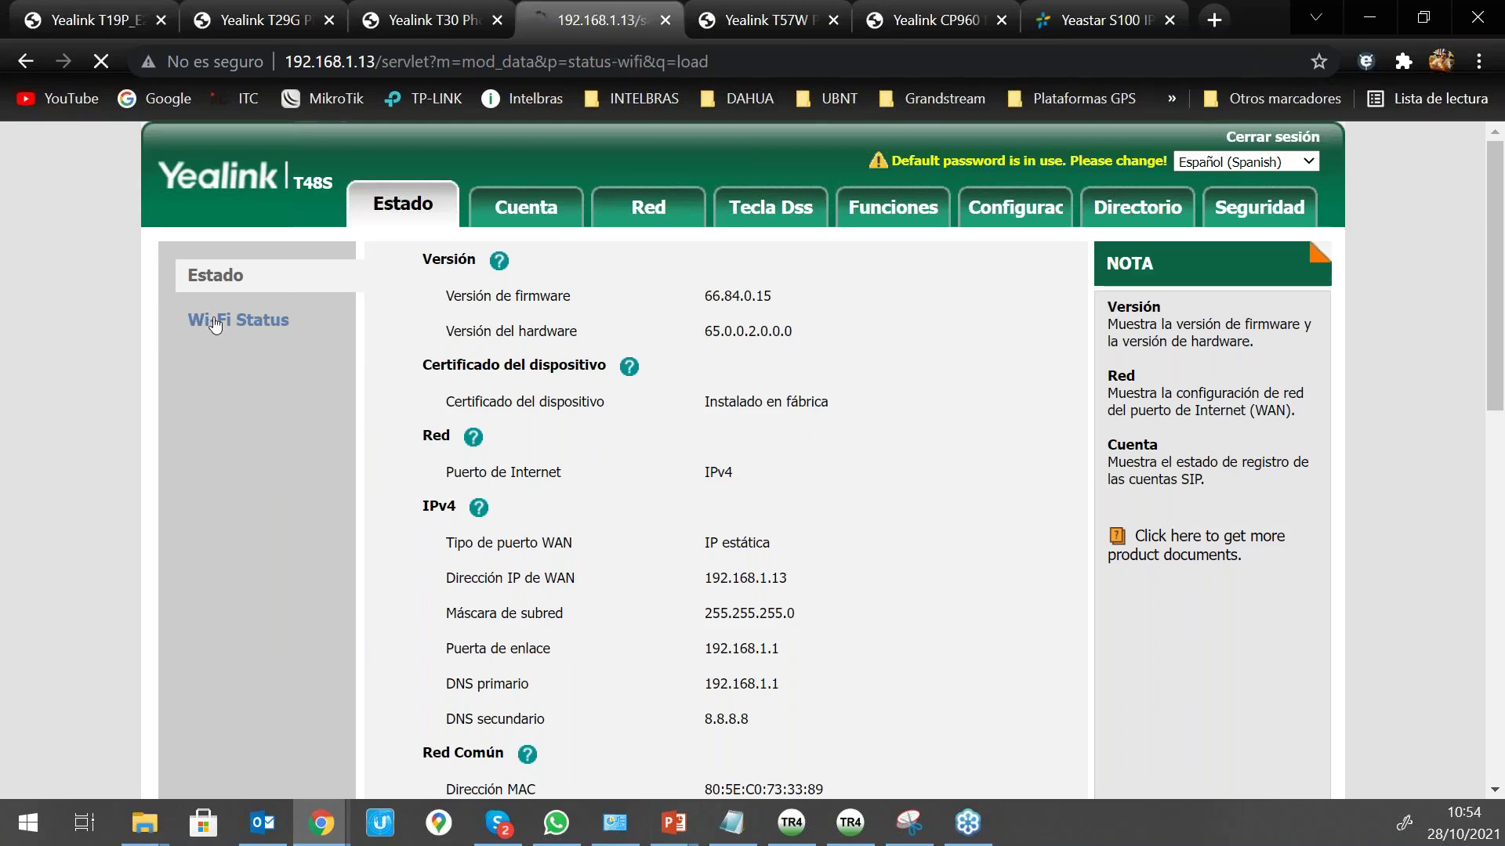
click(228, 287)
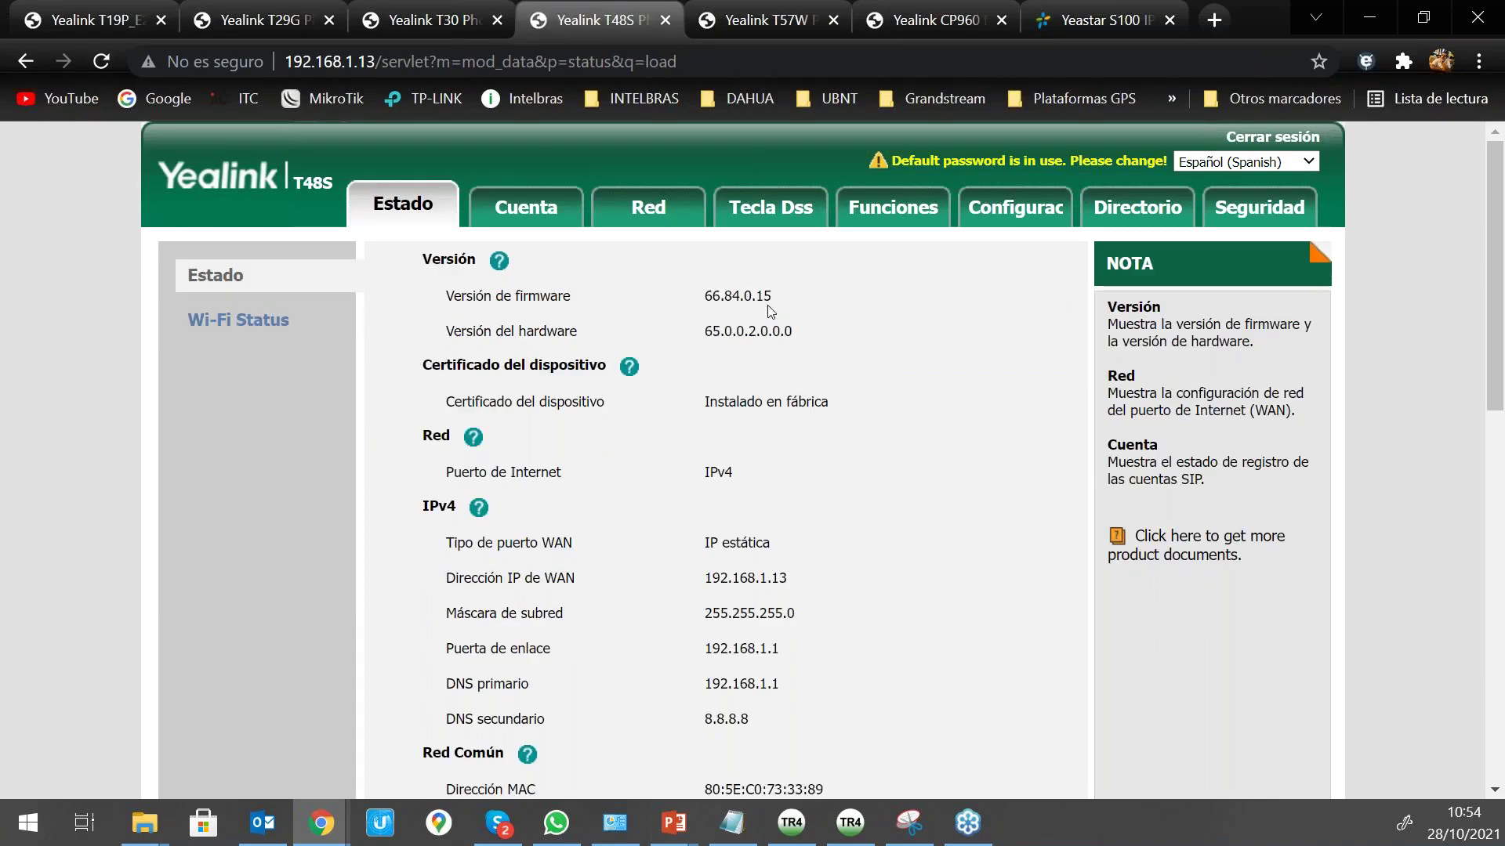
click(63, 8)
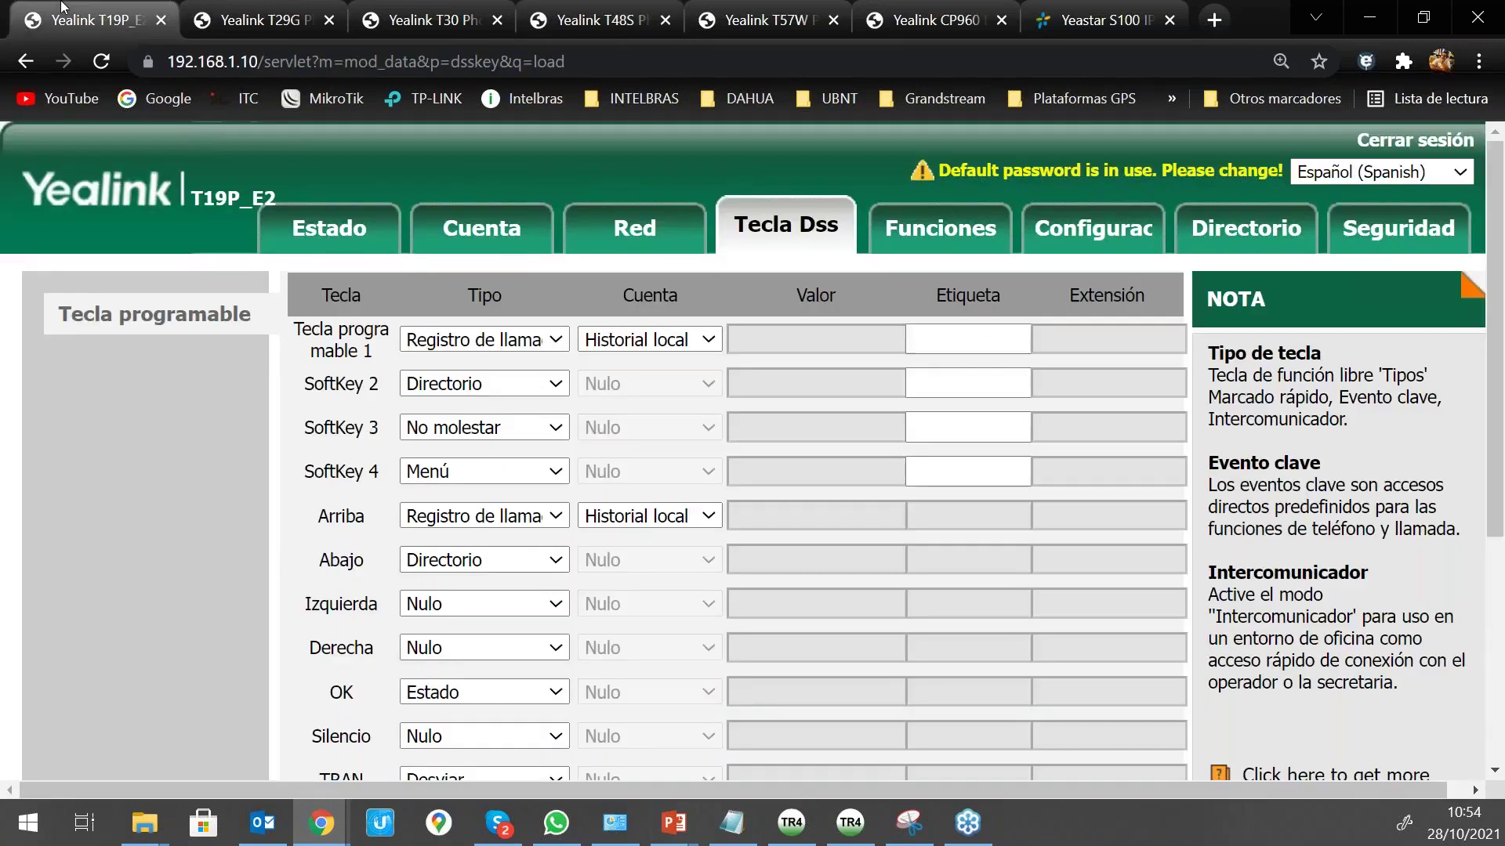
Step: Sign back in to the T19P_E2 web interface from its status page
click(339, 239)
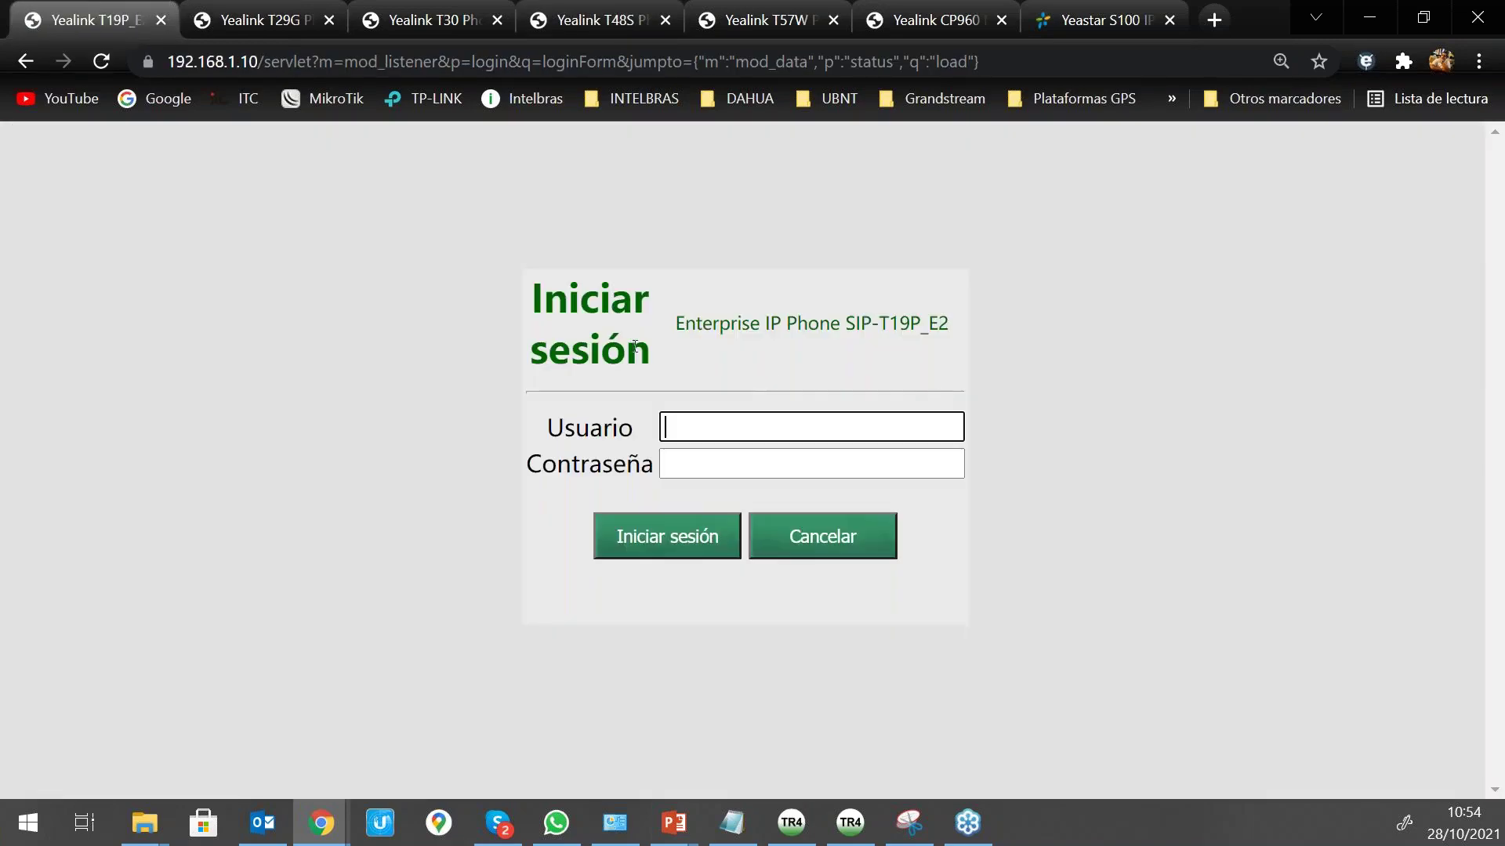
key(Tab)
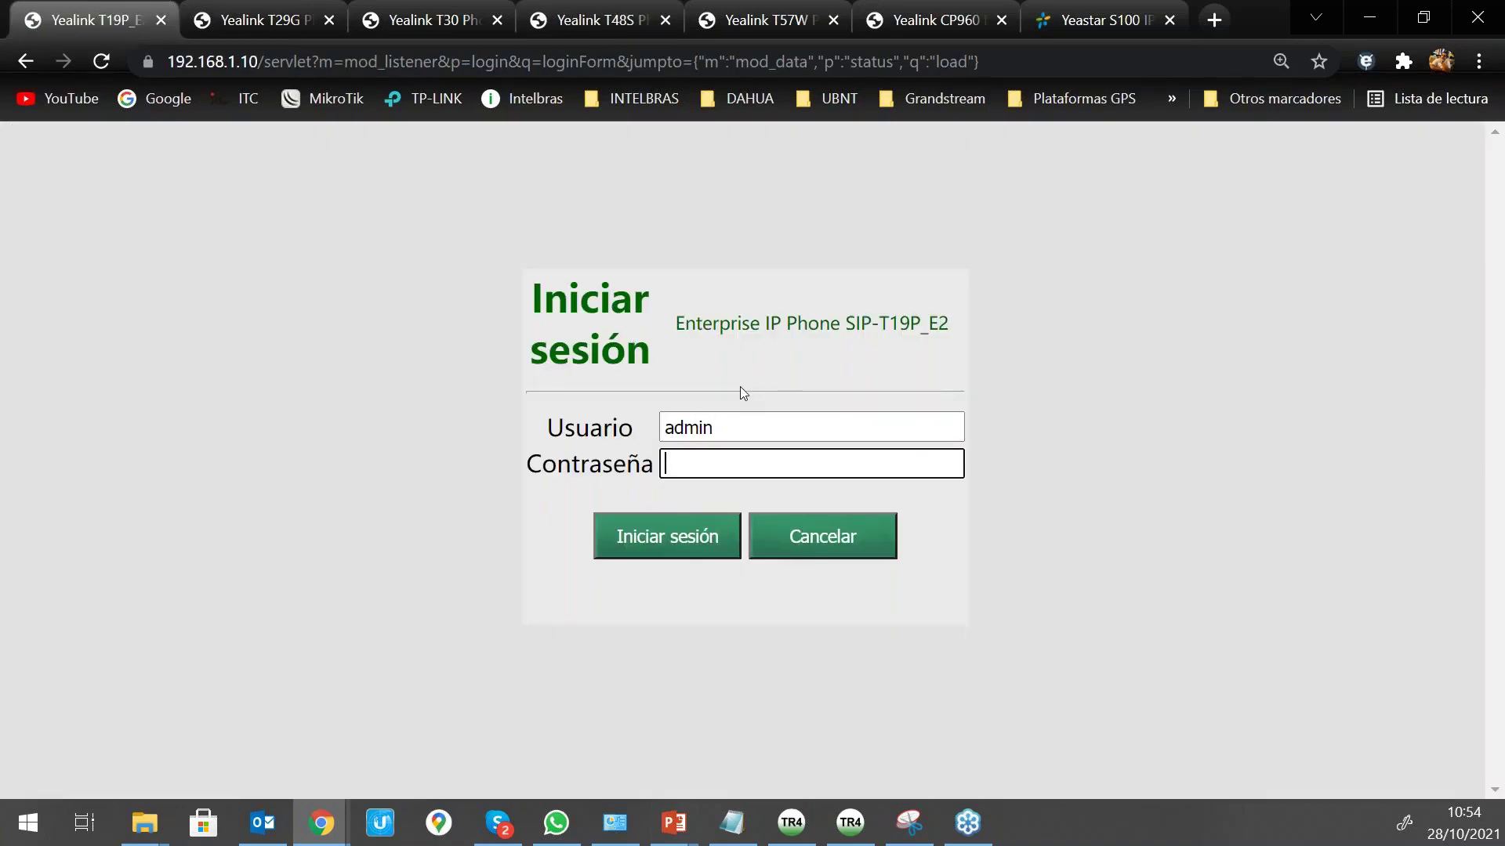
key(Return)
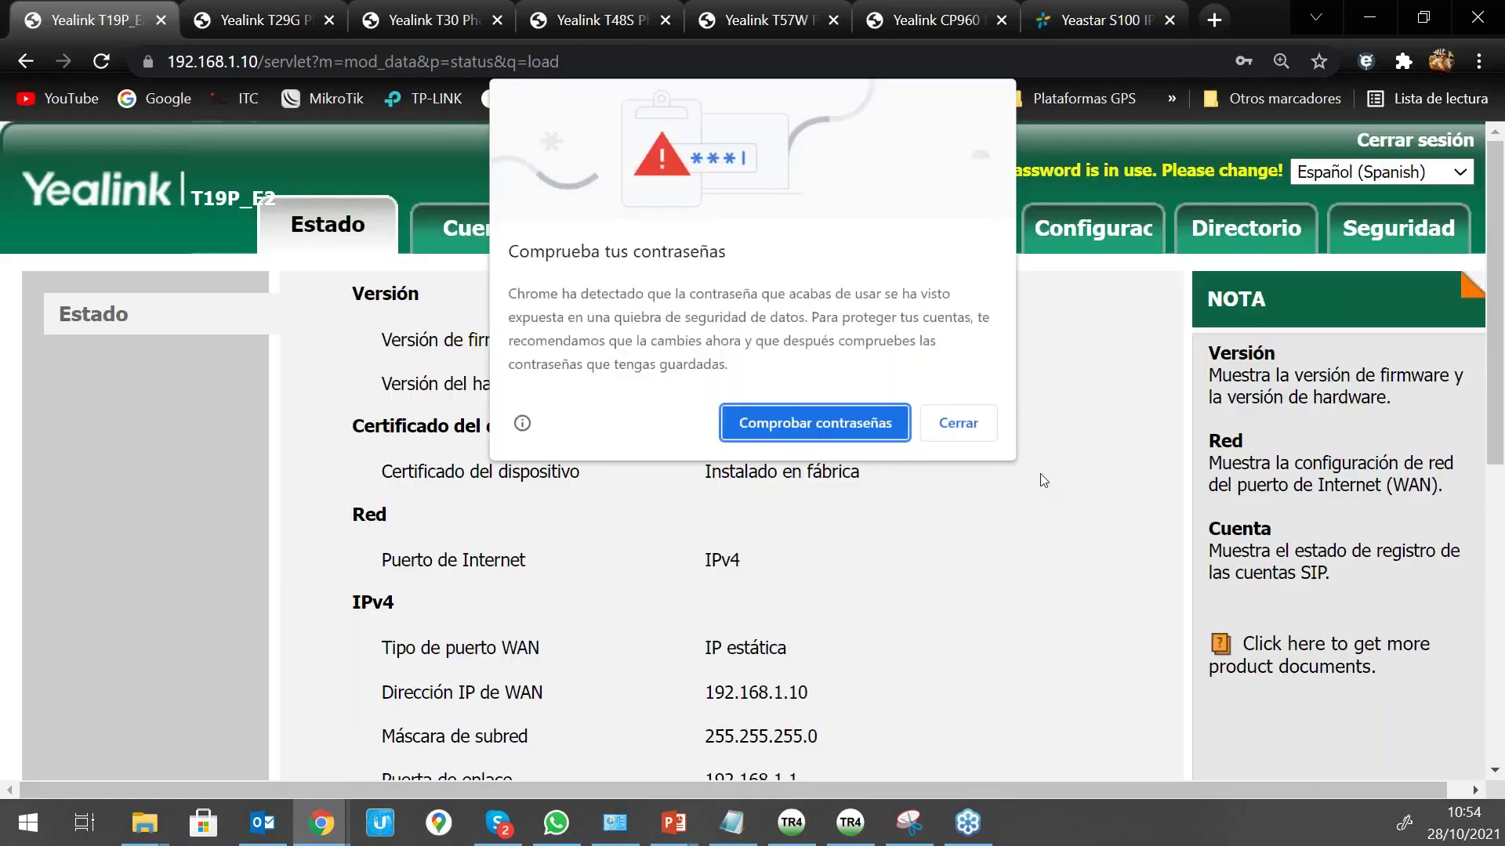
Step: Dismiss Chrome's password prompts, confirm firmware 53.84.0.15, and reload the T29G phone's page
click(972, 423)
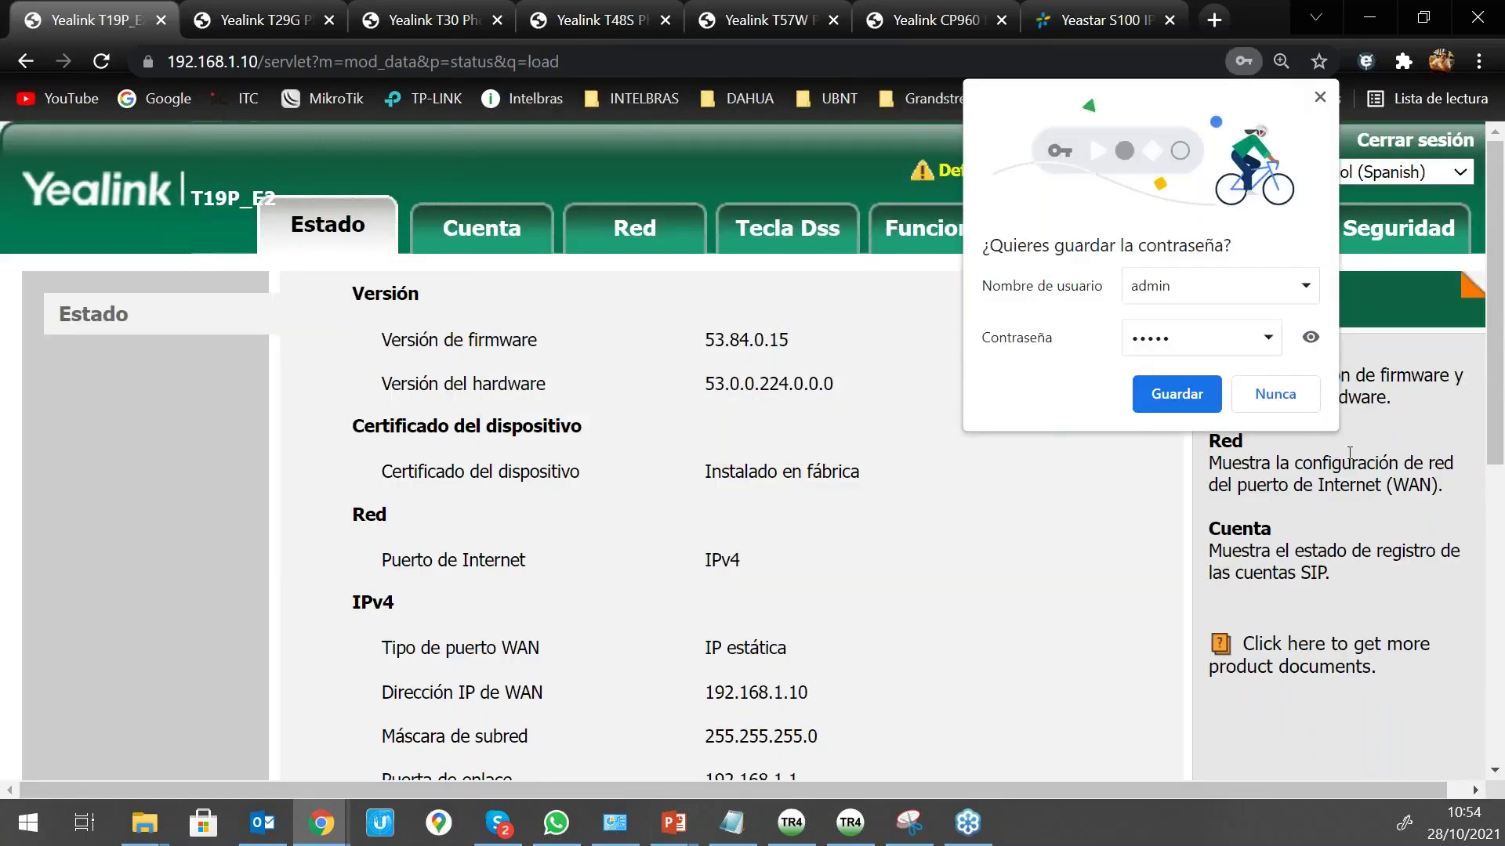
click(1276, 394)
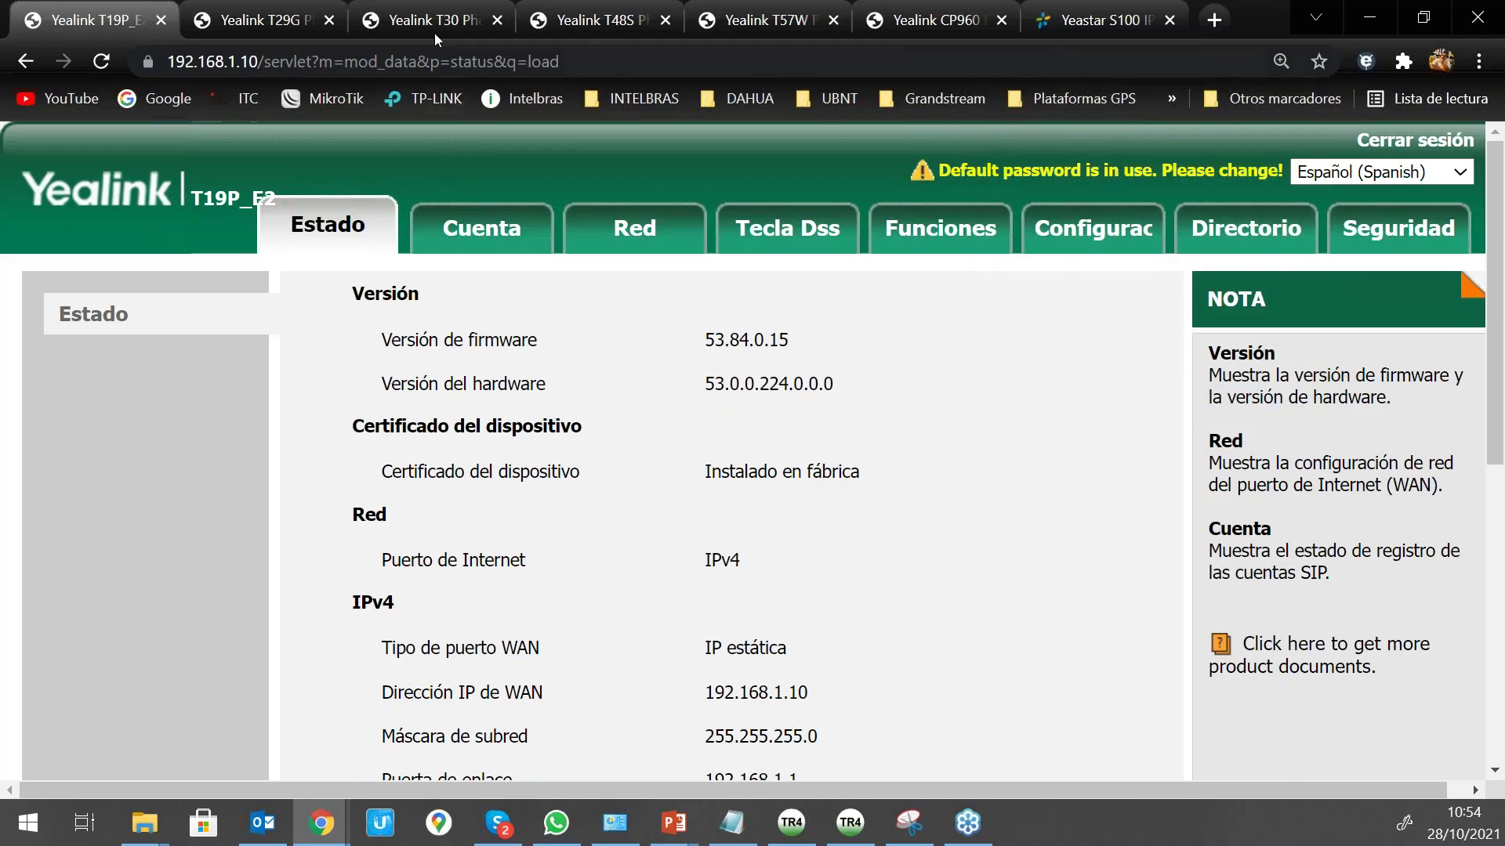
click(286, 20)
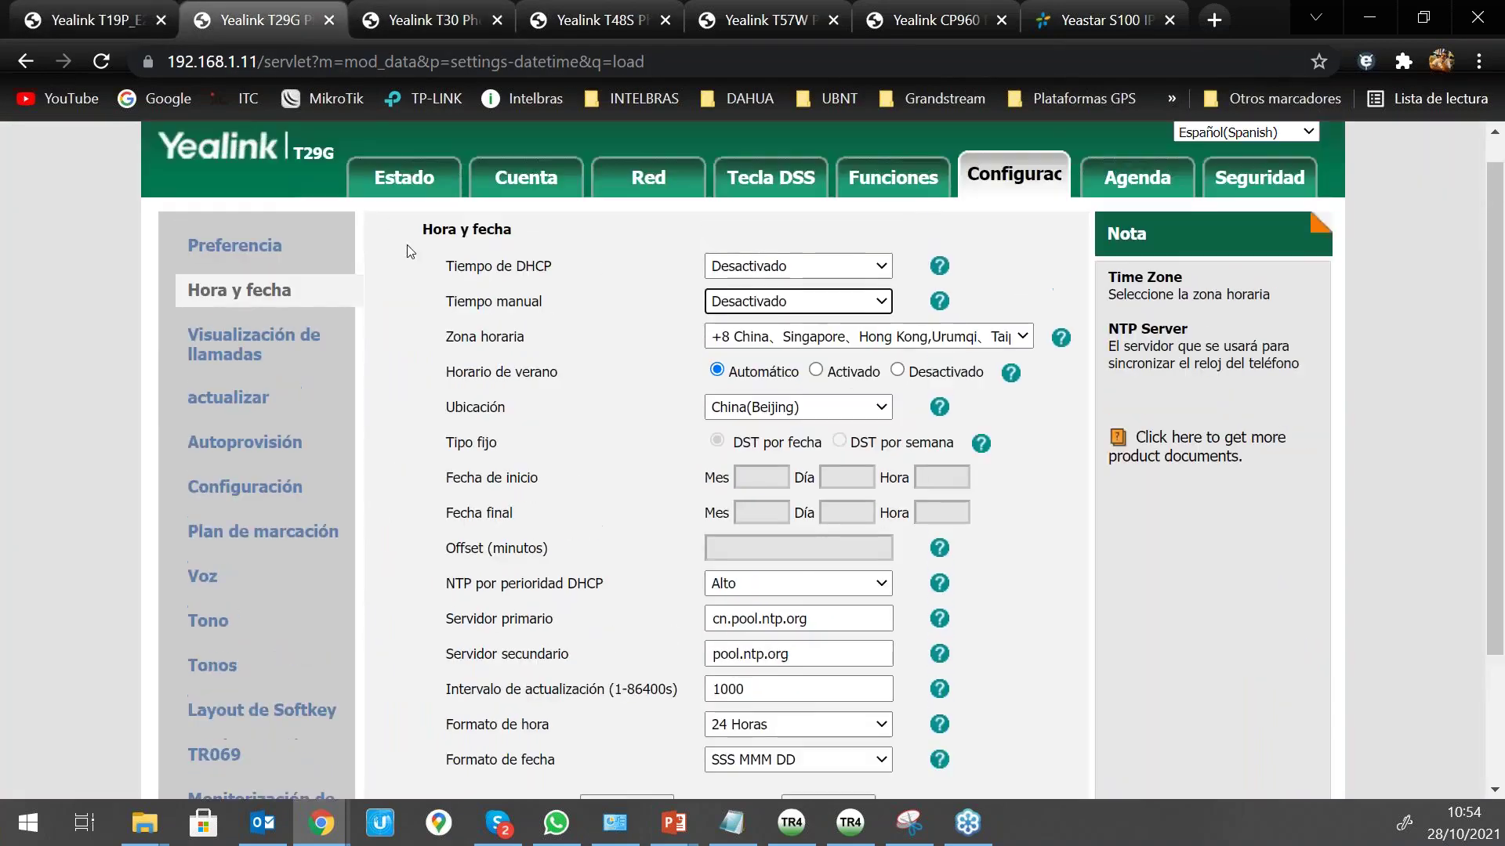
key(F5)
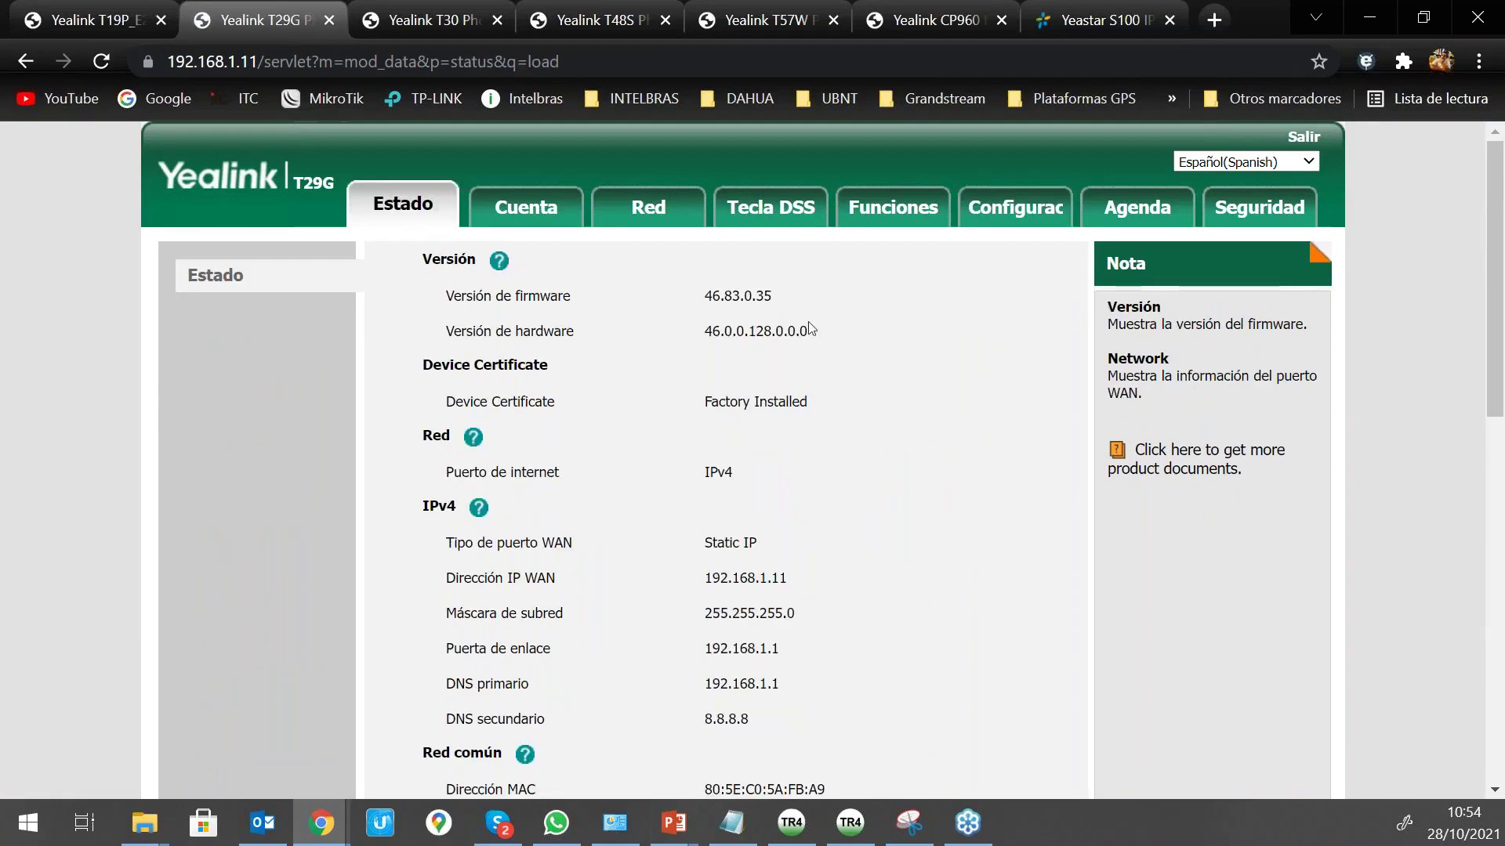
Step: Zoom the T29G status page to 125% and highlight its hardware version
click(1478, 61)
click(1417, 279)
click(1416, 279)
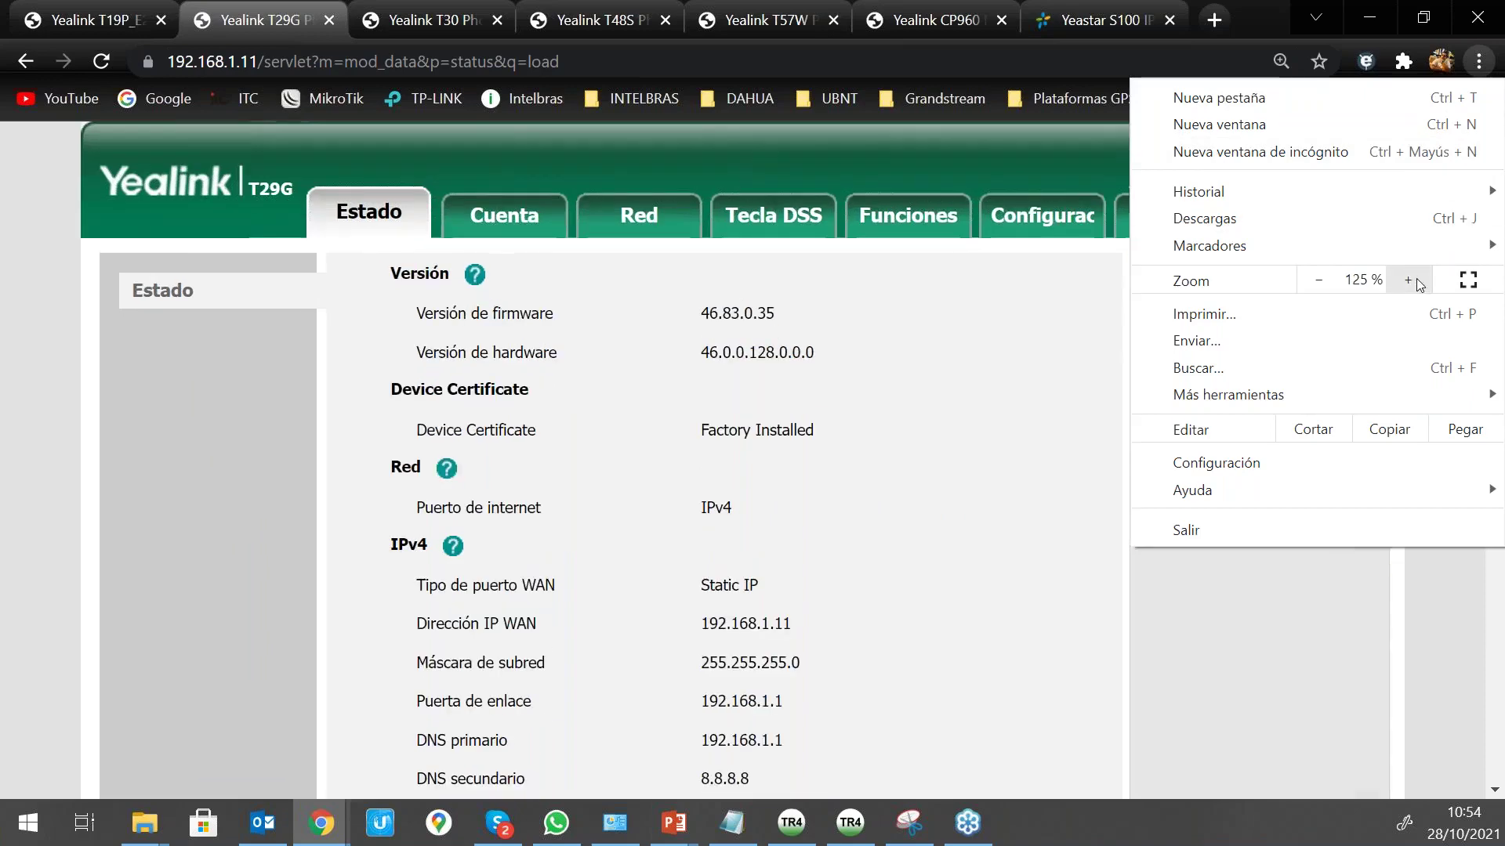
click(993, 367)
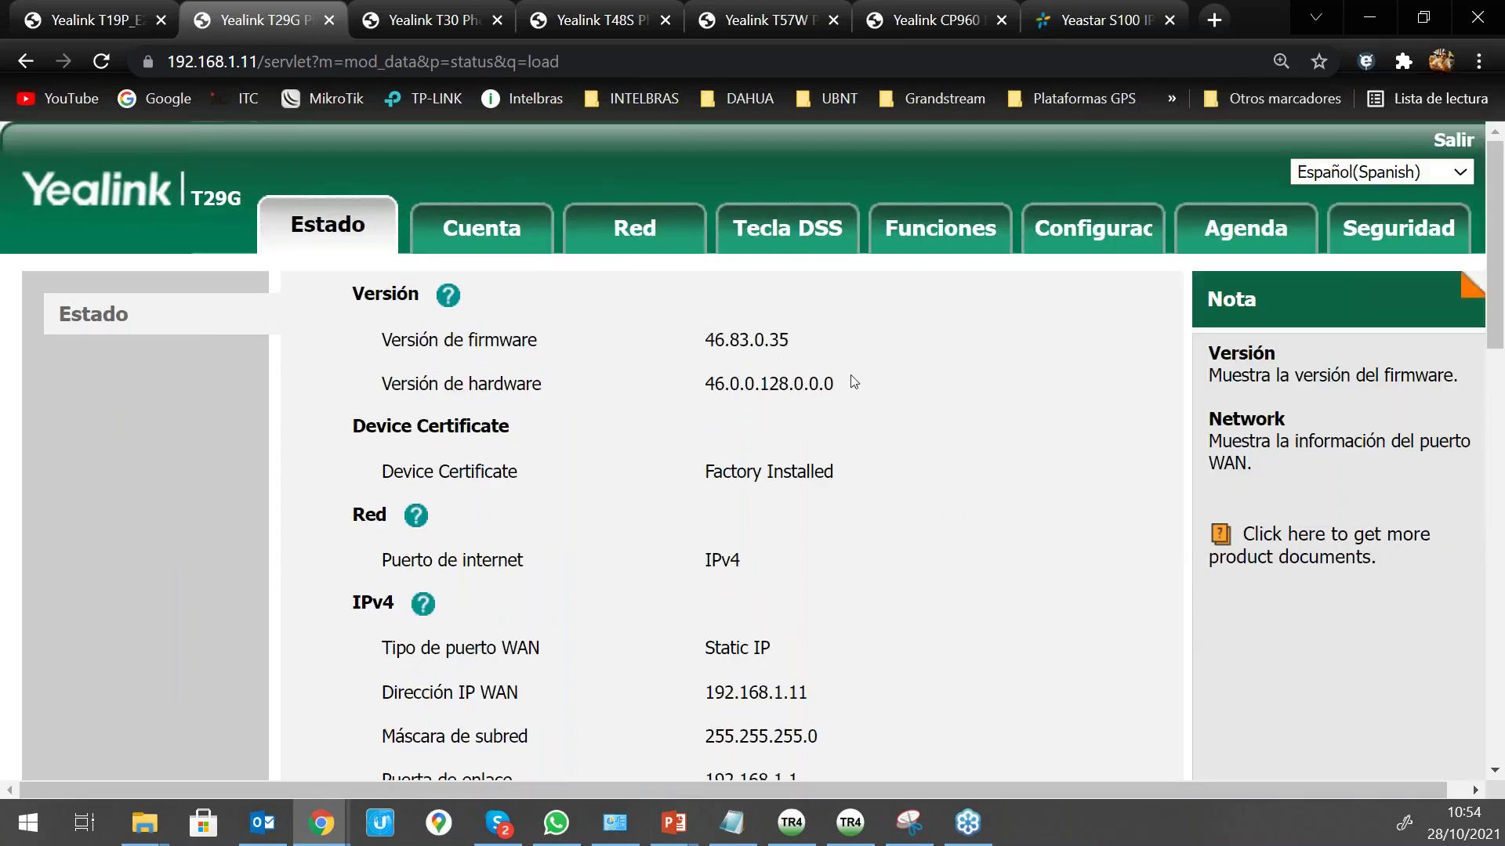
drag(837, 384, 715, 384)
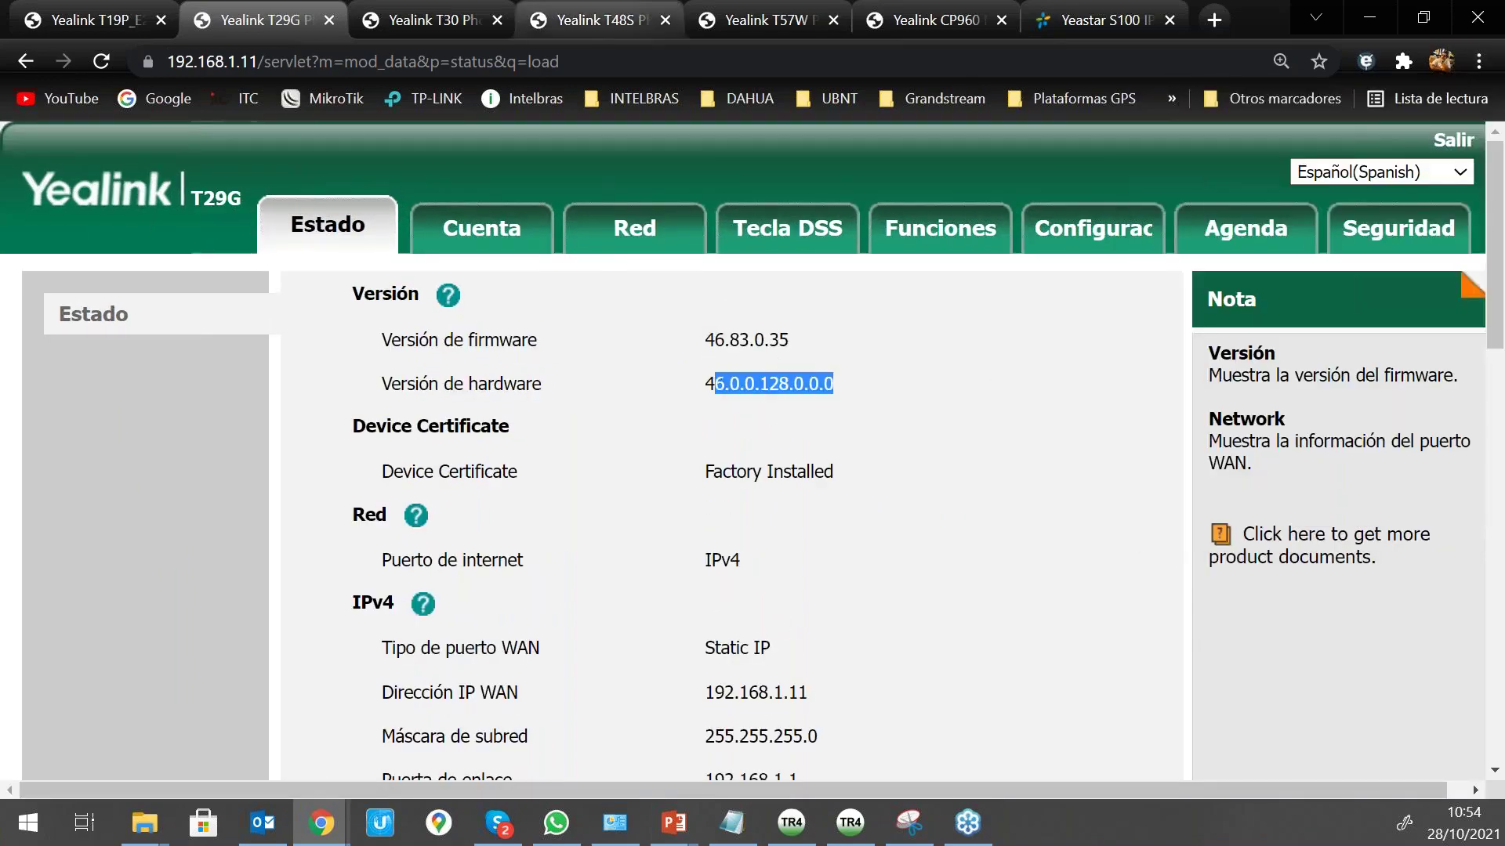
Step: Zoom the T48S status page to 125%, check hardware 65.0.0.2.0.0.0, and bring in the yealink.com window
click(573, 32)
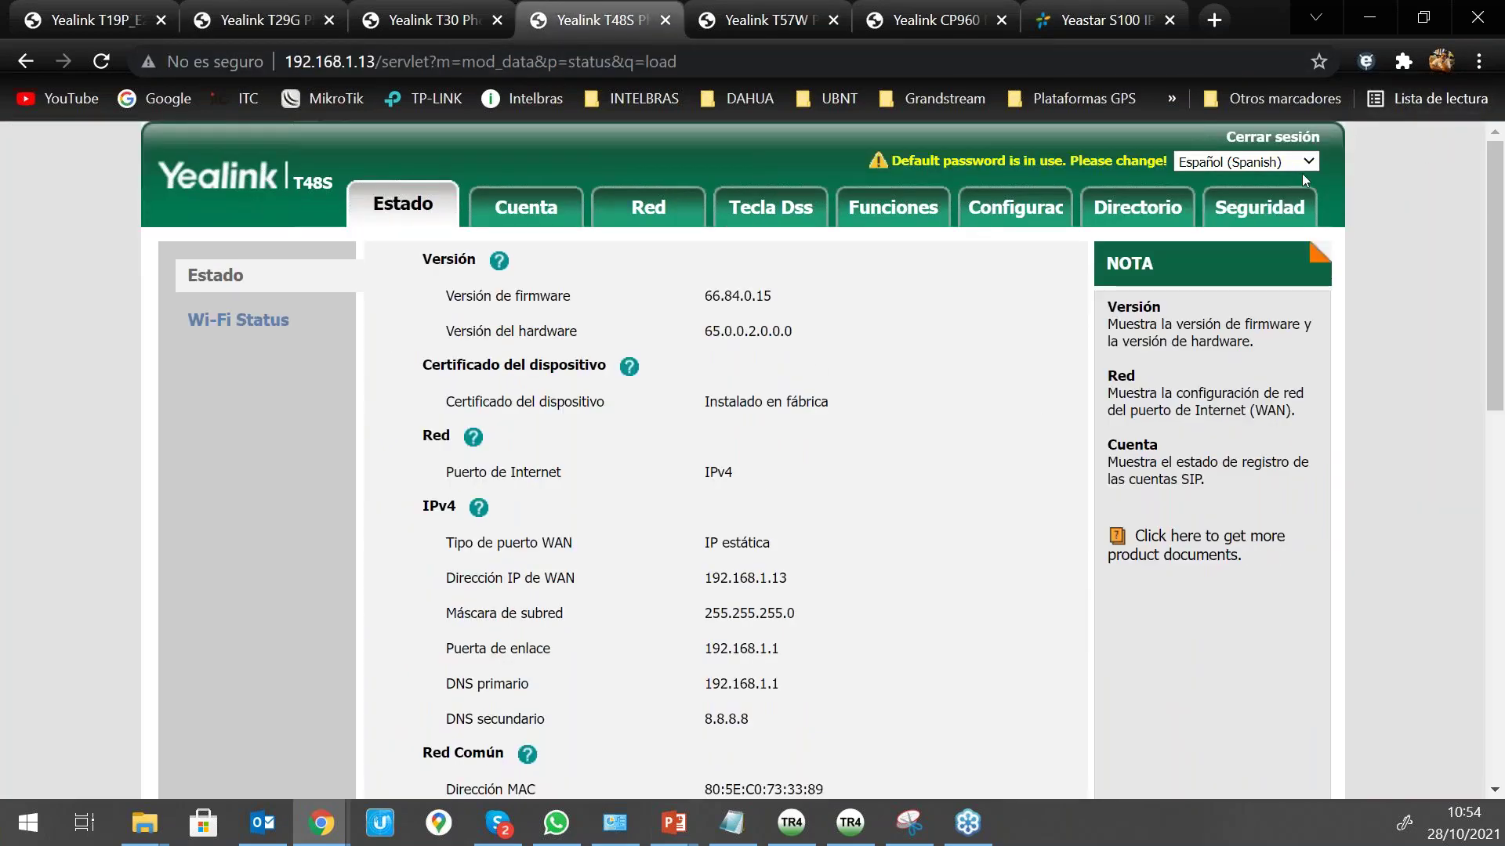
click(1478, 62)
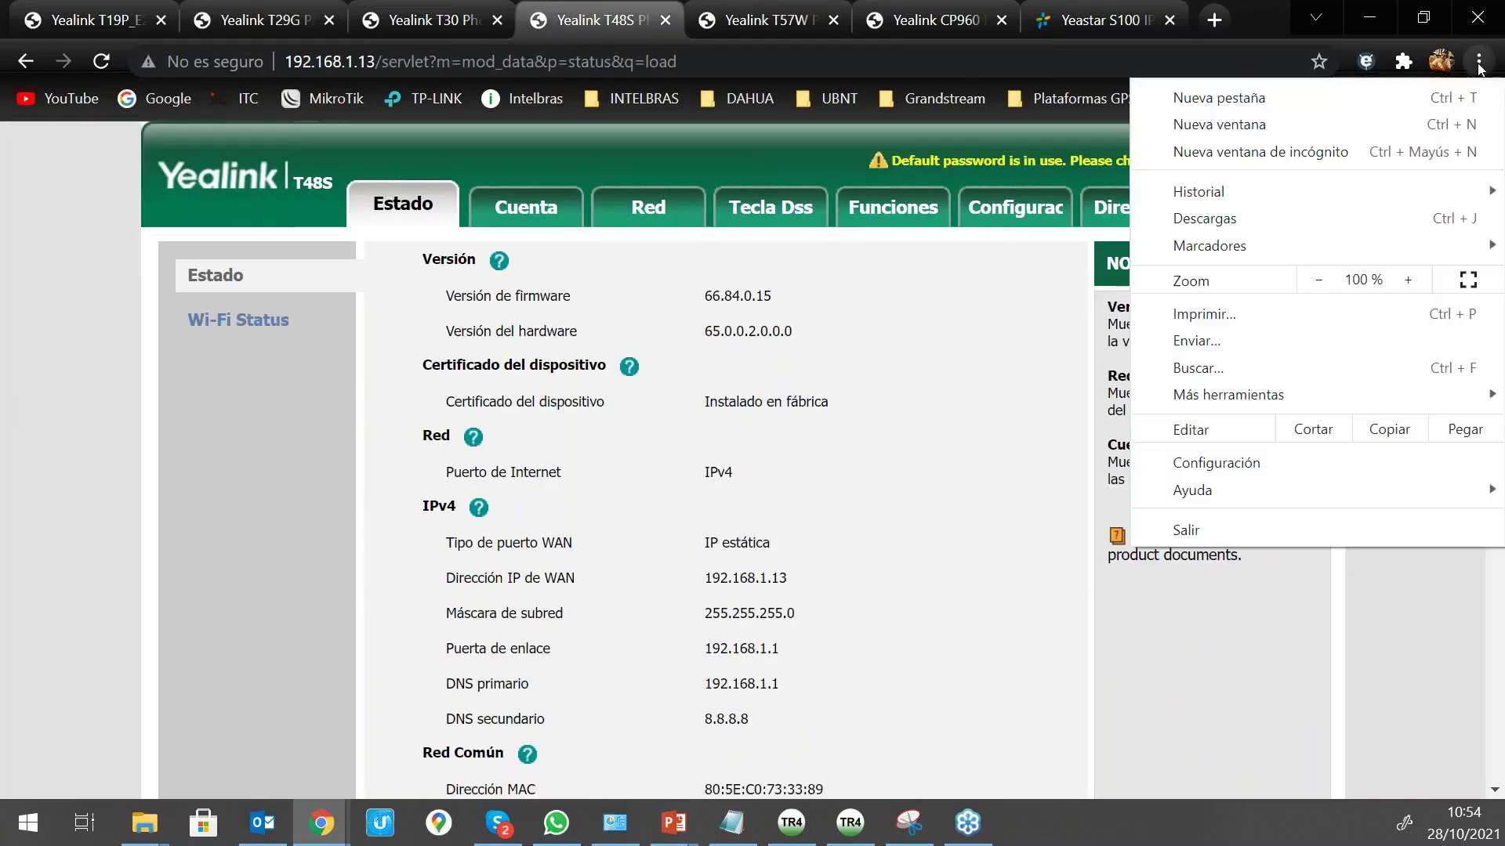
click(1401, 284)
click(1400, 284)
click(1000, 355)
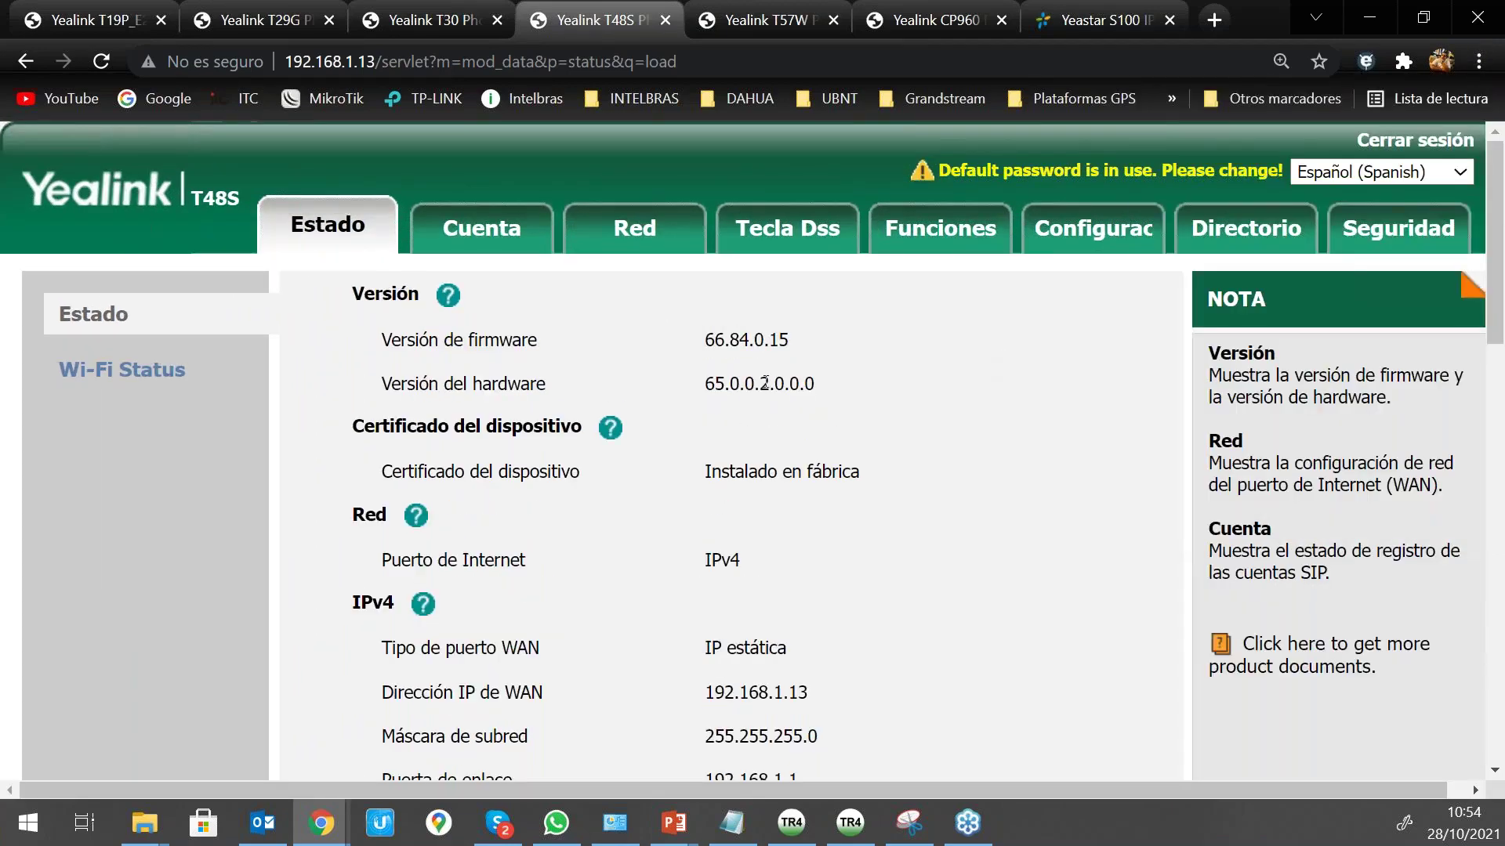
drag(836, 384, 708, 383)
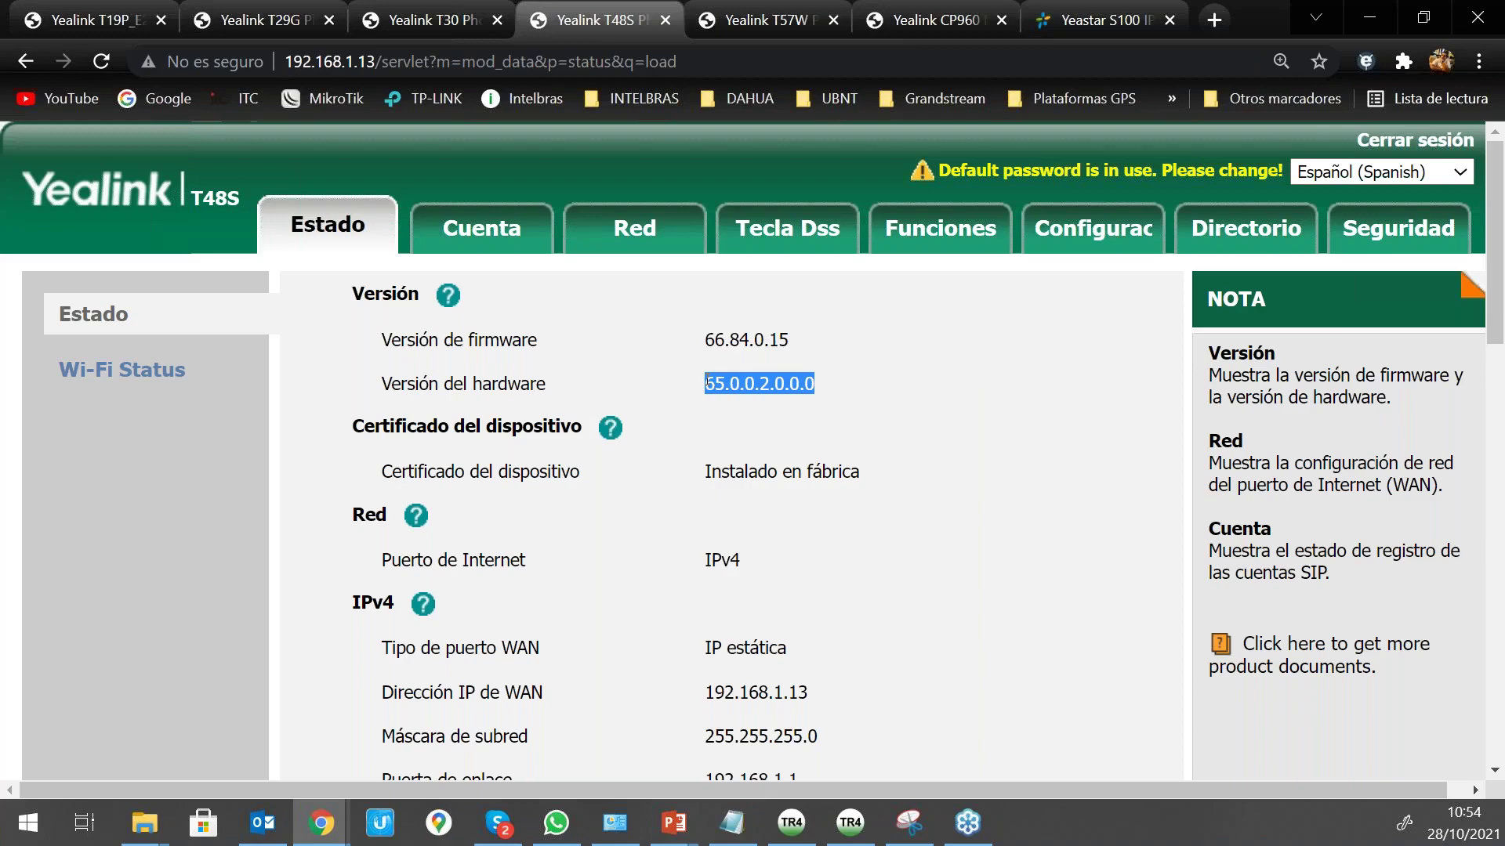
click(708, 383)
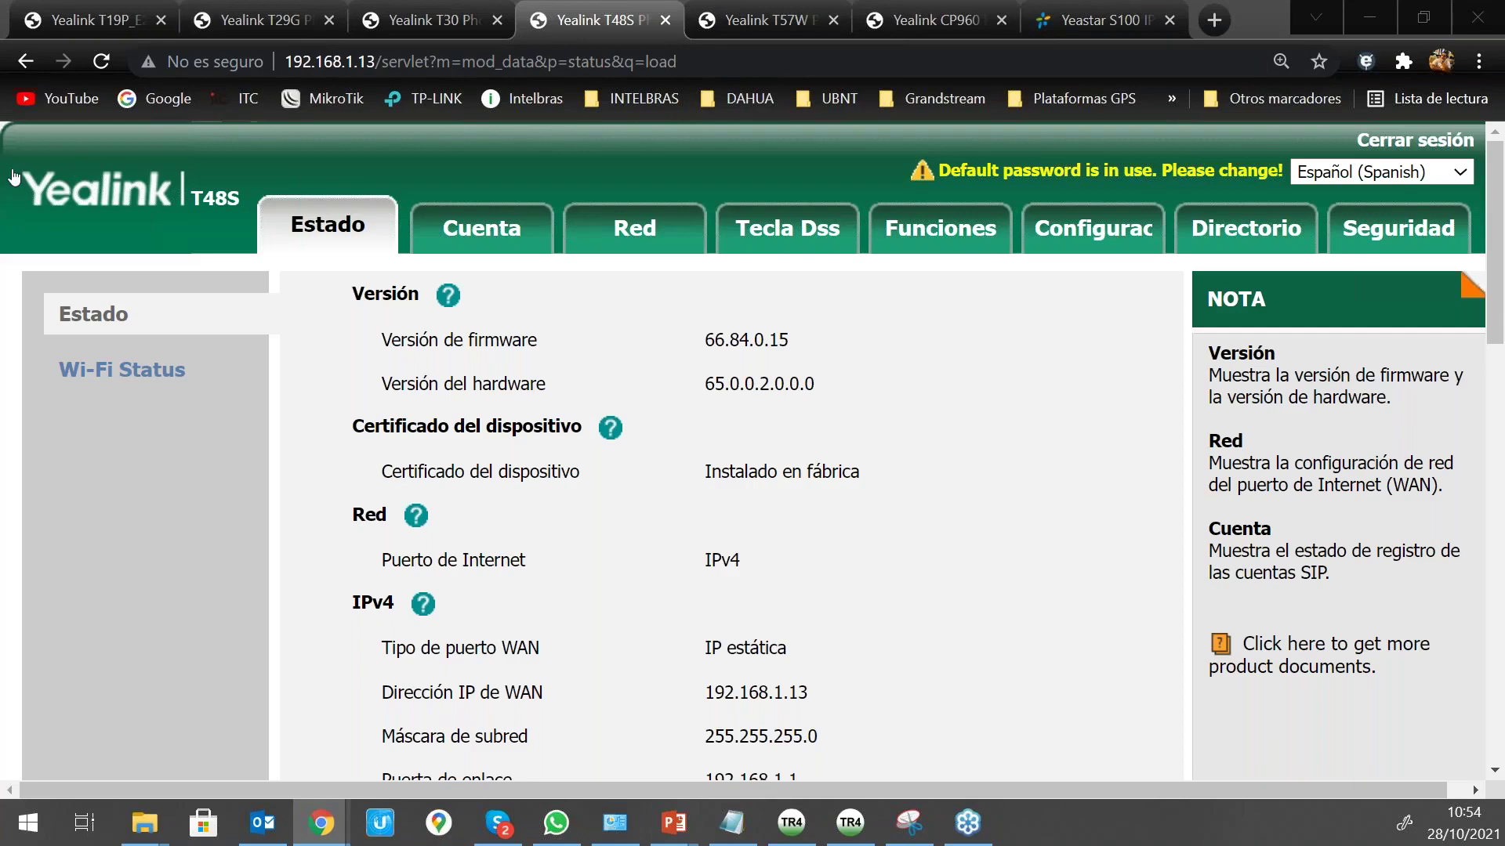
drag(13, 177, 1092, 91)
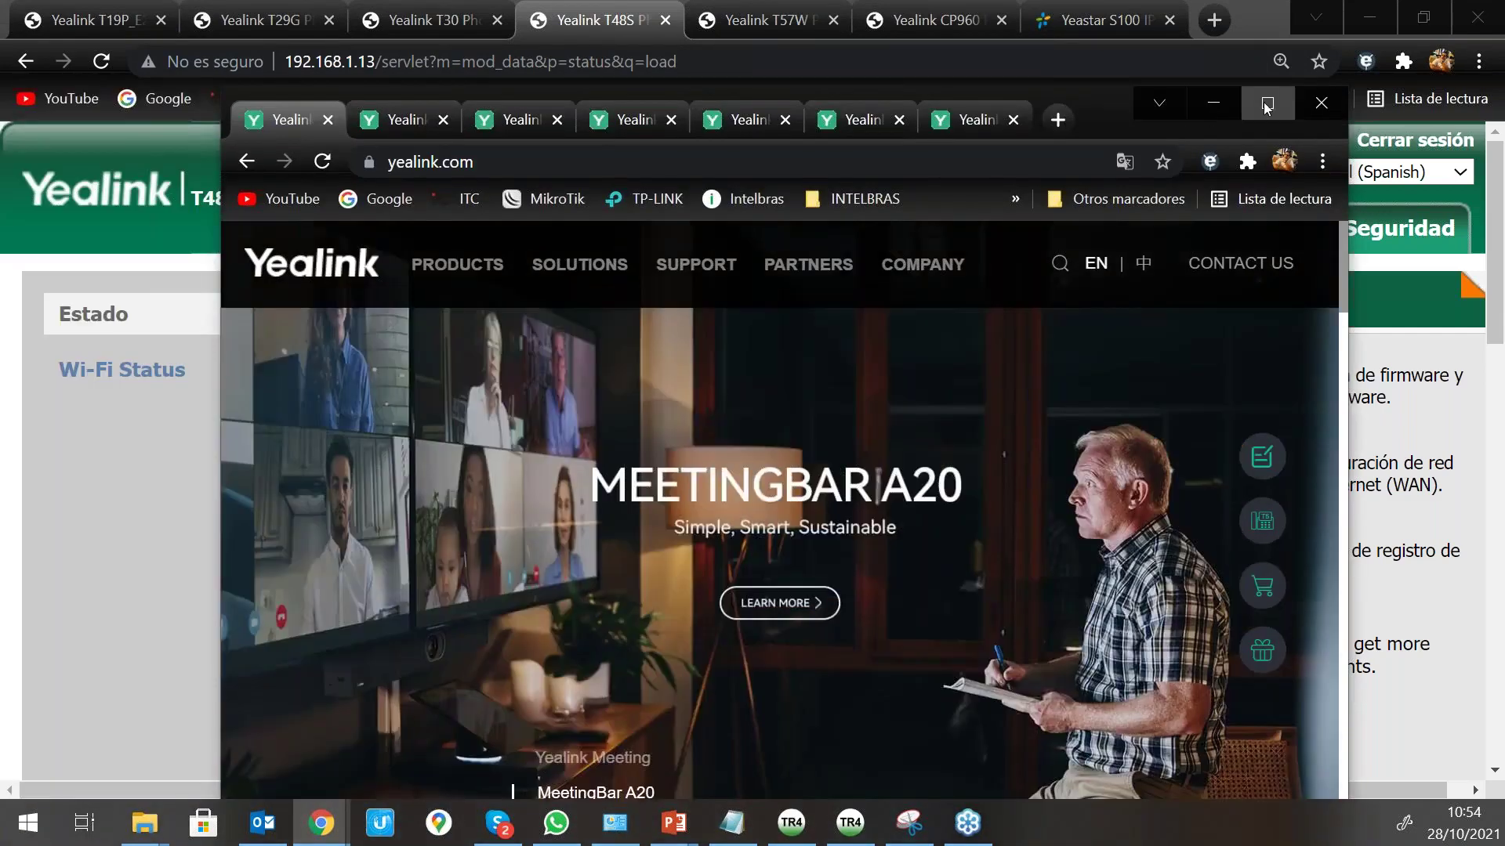
Step: Maximize the support window and review the T48S firmware list
click(1272, 102)
key(ctrl+Tab)
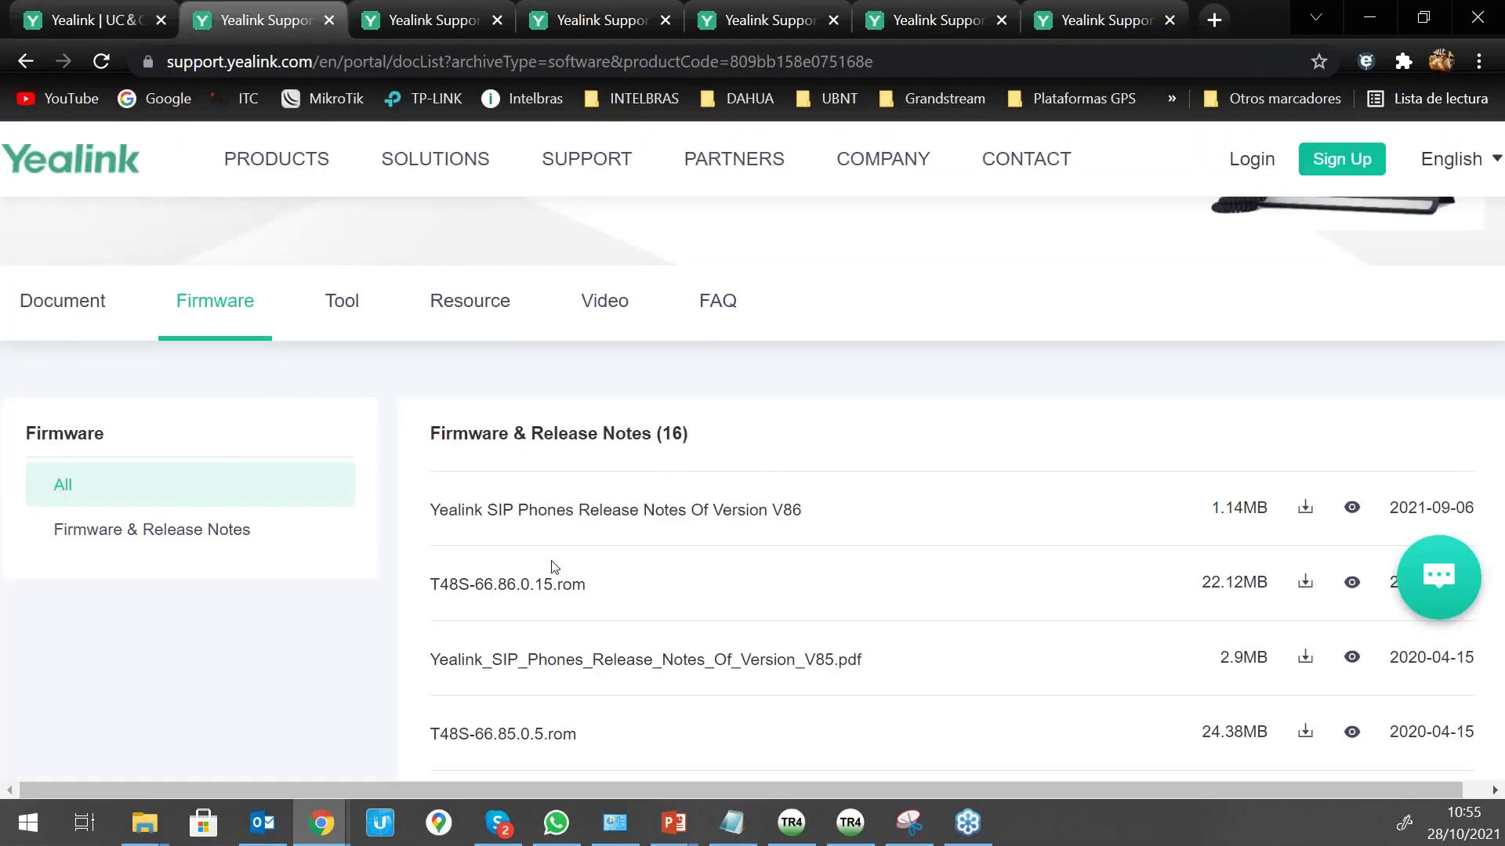
scroll(551, 564, down, 2)
scroll(504, 492, up, 5)
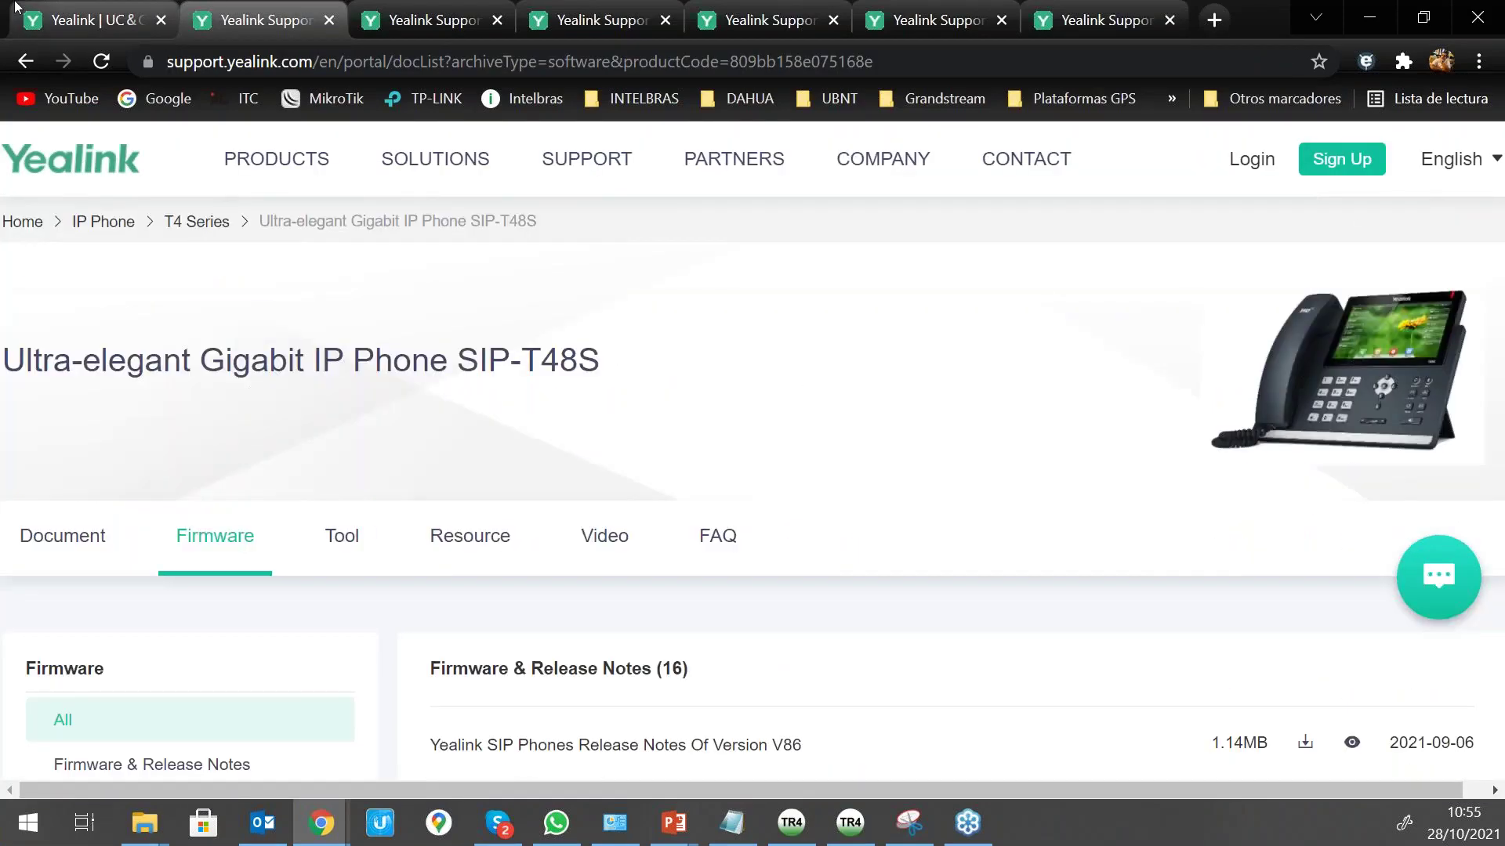
Step: Open the T19(P) E2 firmware downloads, listing T19P_E2-53.84.0.125.rom
click(172, 11)
click(437, 8)
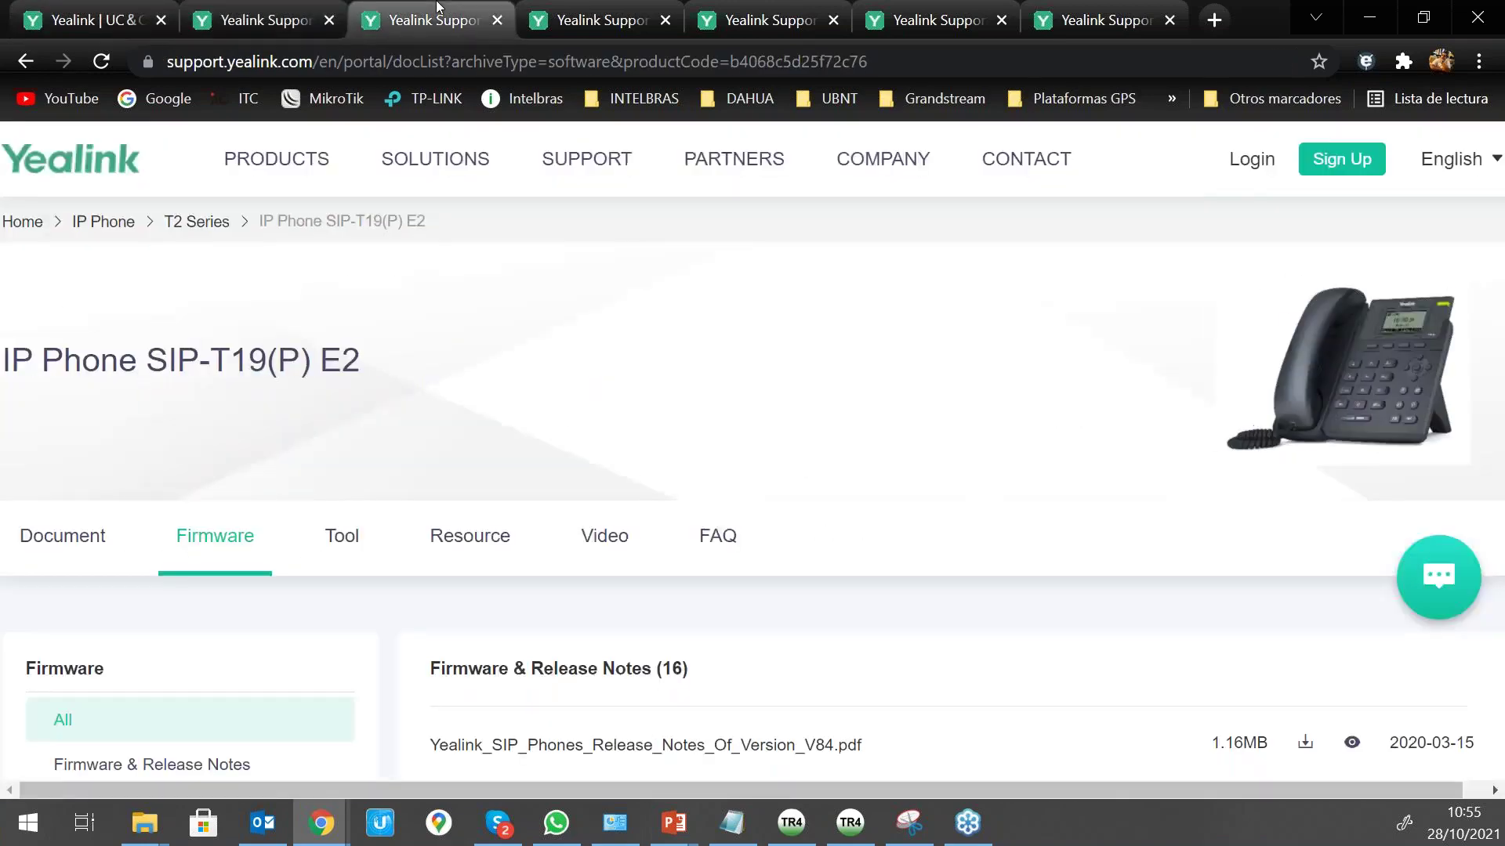
scroll(649, 654, down, 3)
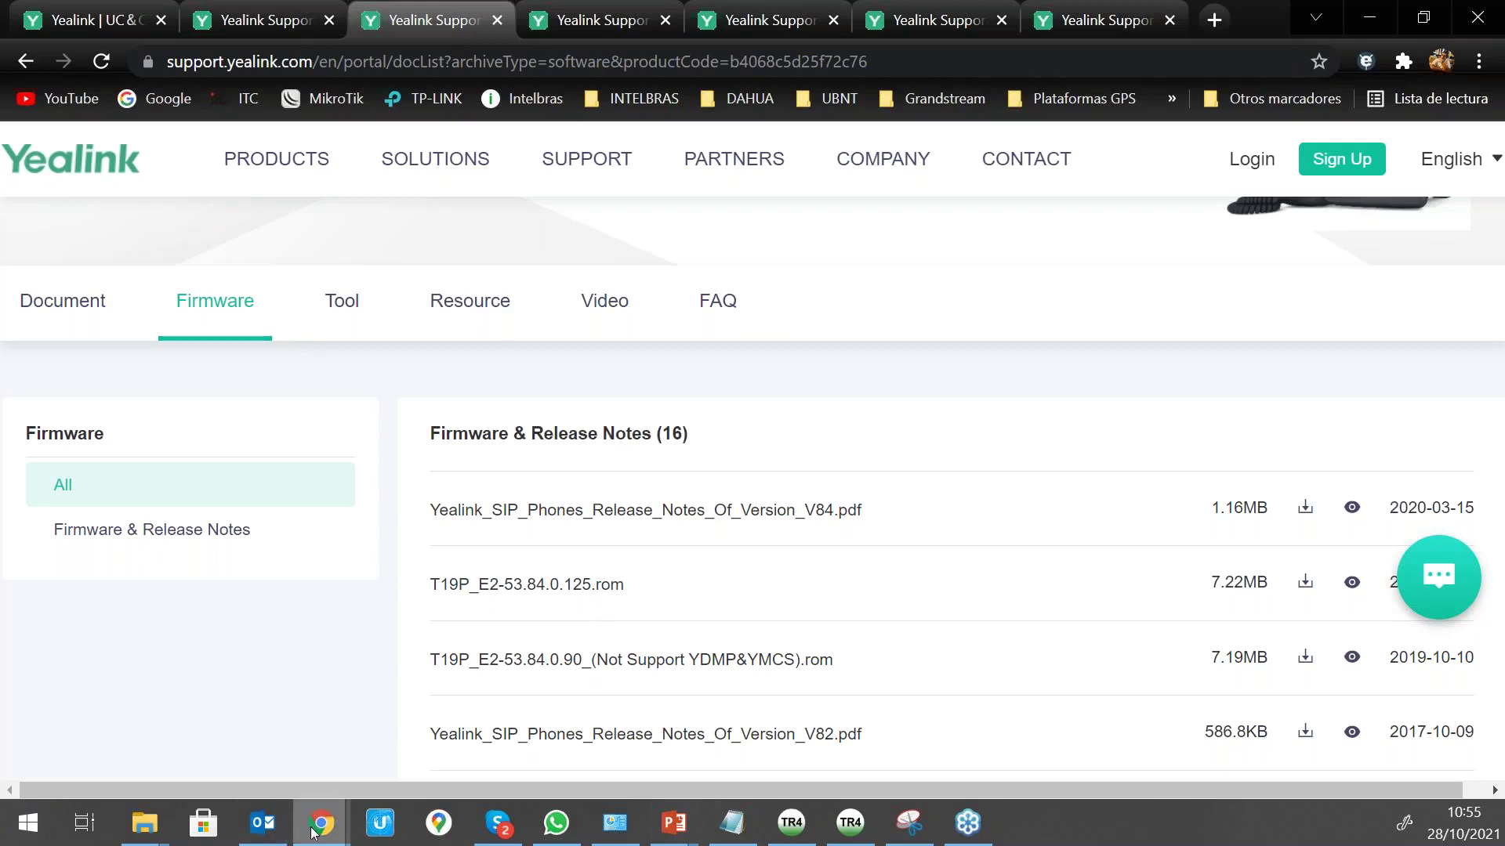
Step: Return to the phones window on the T19P_E2 status page showing hardware 53.0.0.224.0.0.0
mouse_move(321, 823)
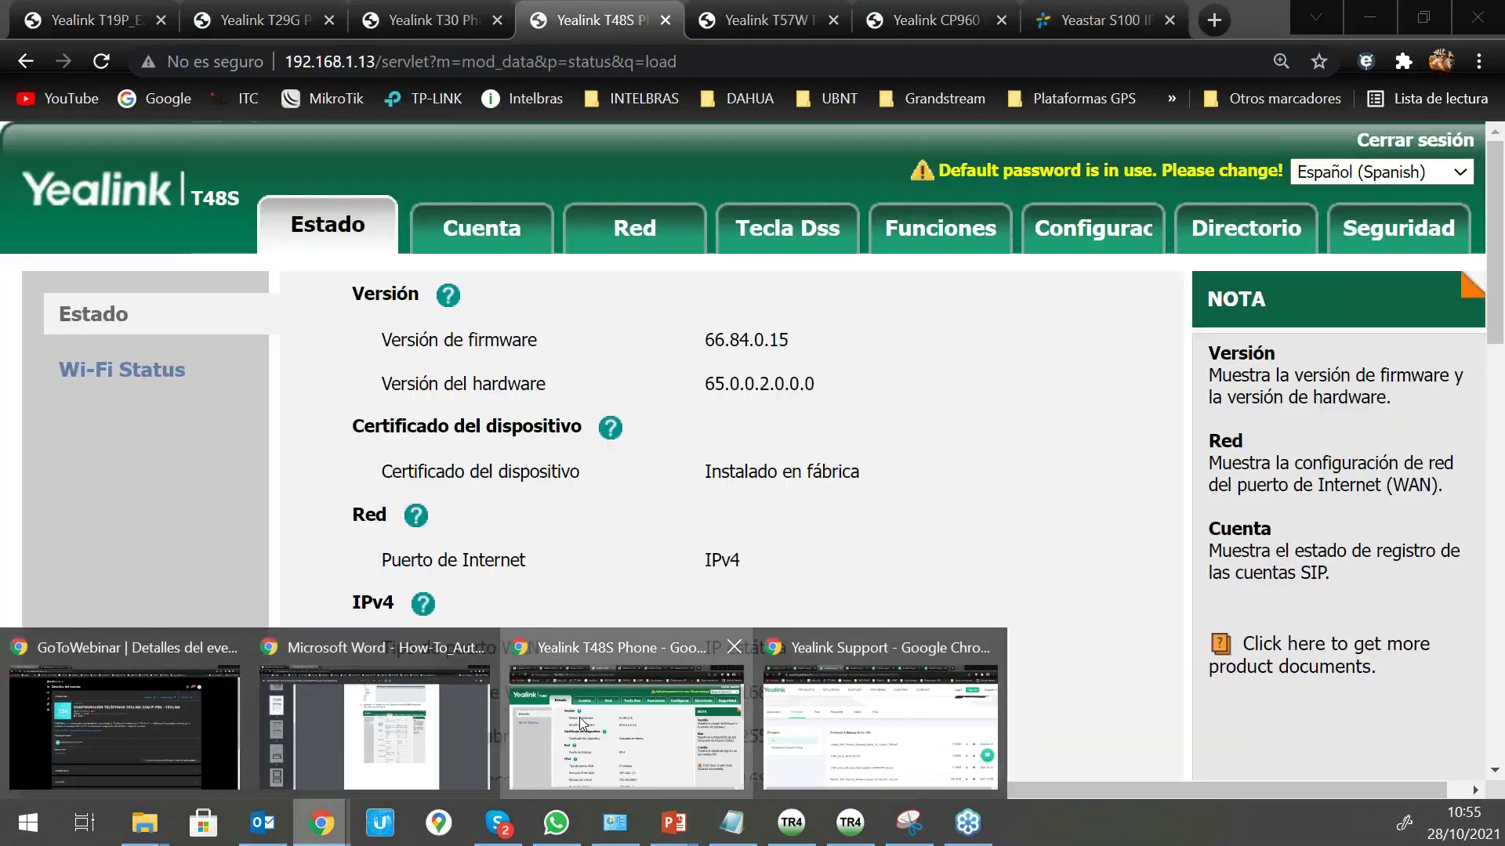
click(584, 729)
key(ctrl+1)
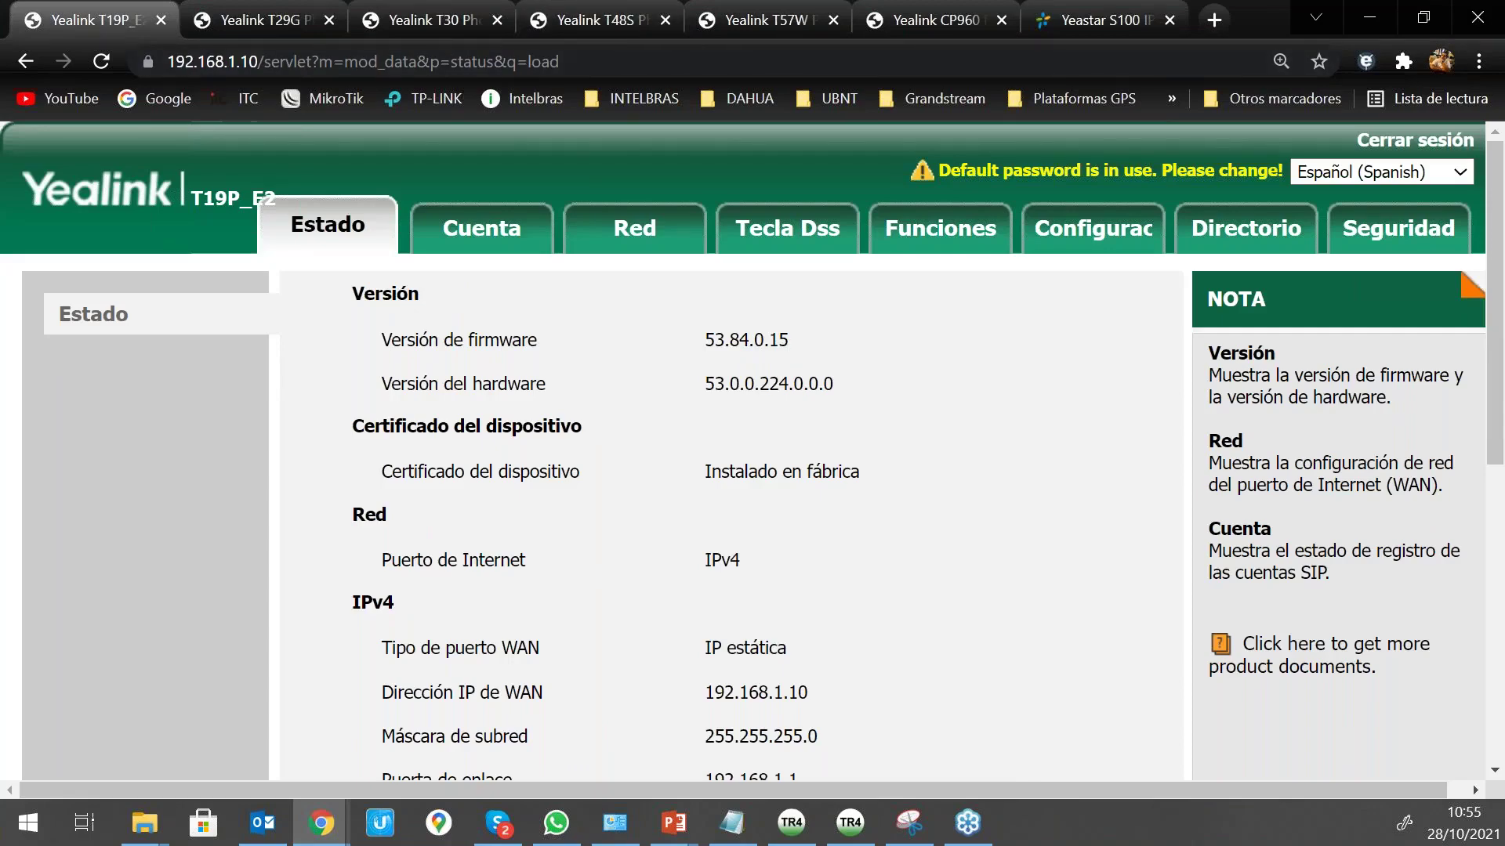
mouse_move(320, 823)
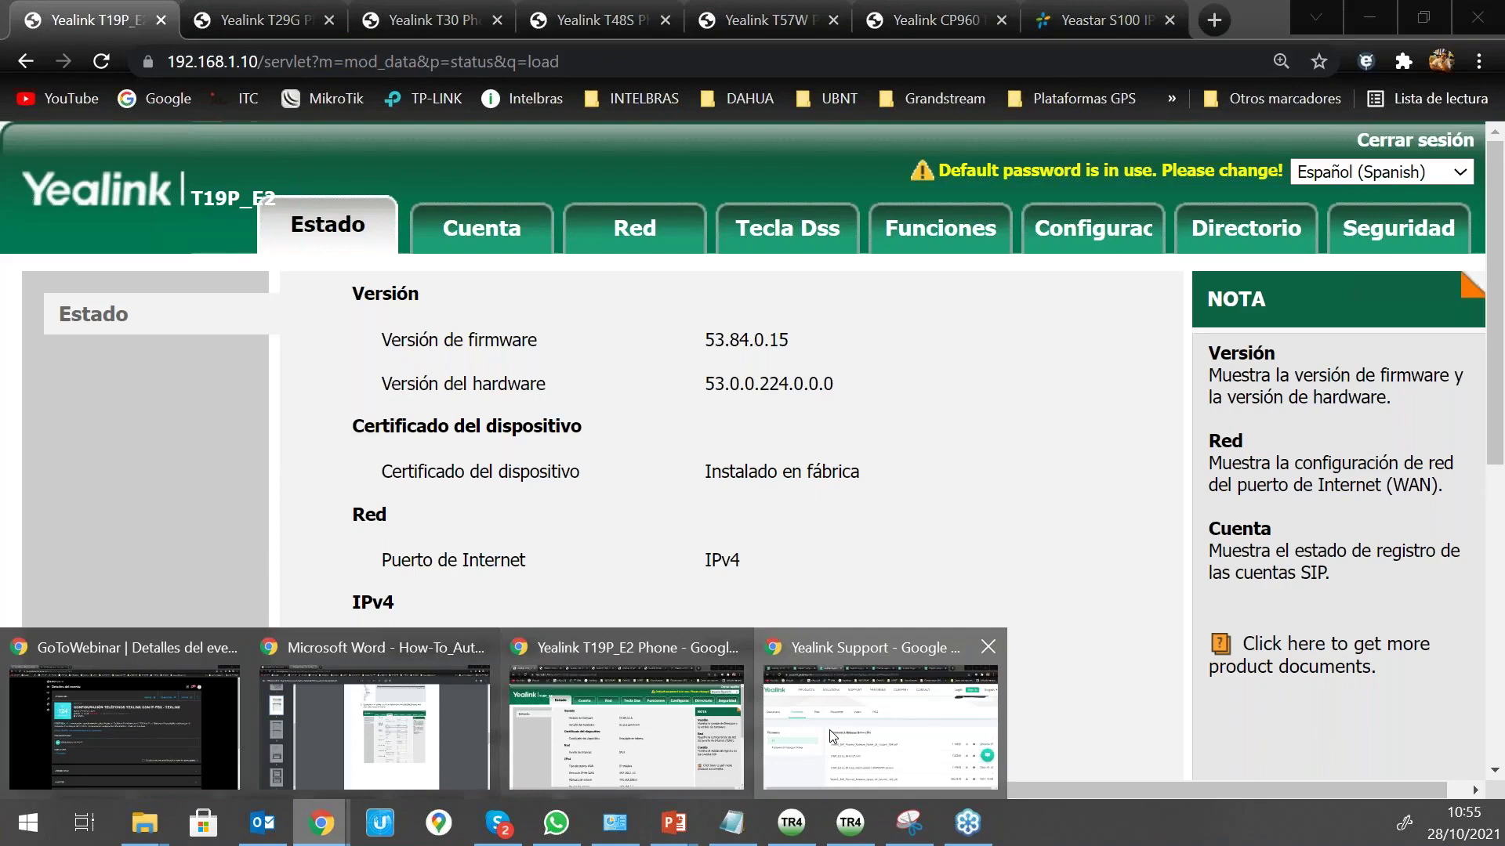
click(832, 737)
scroll(617, 601, down, 2)
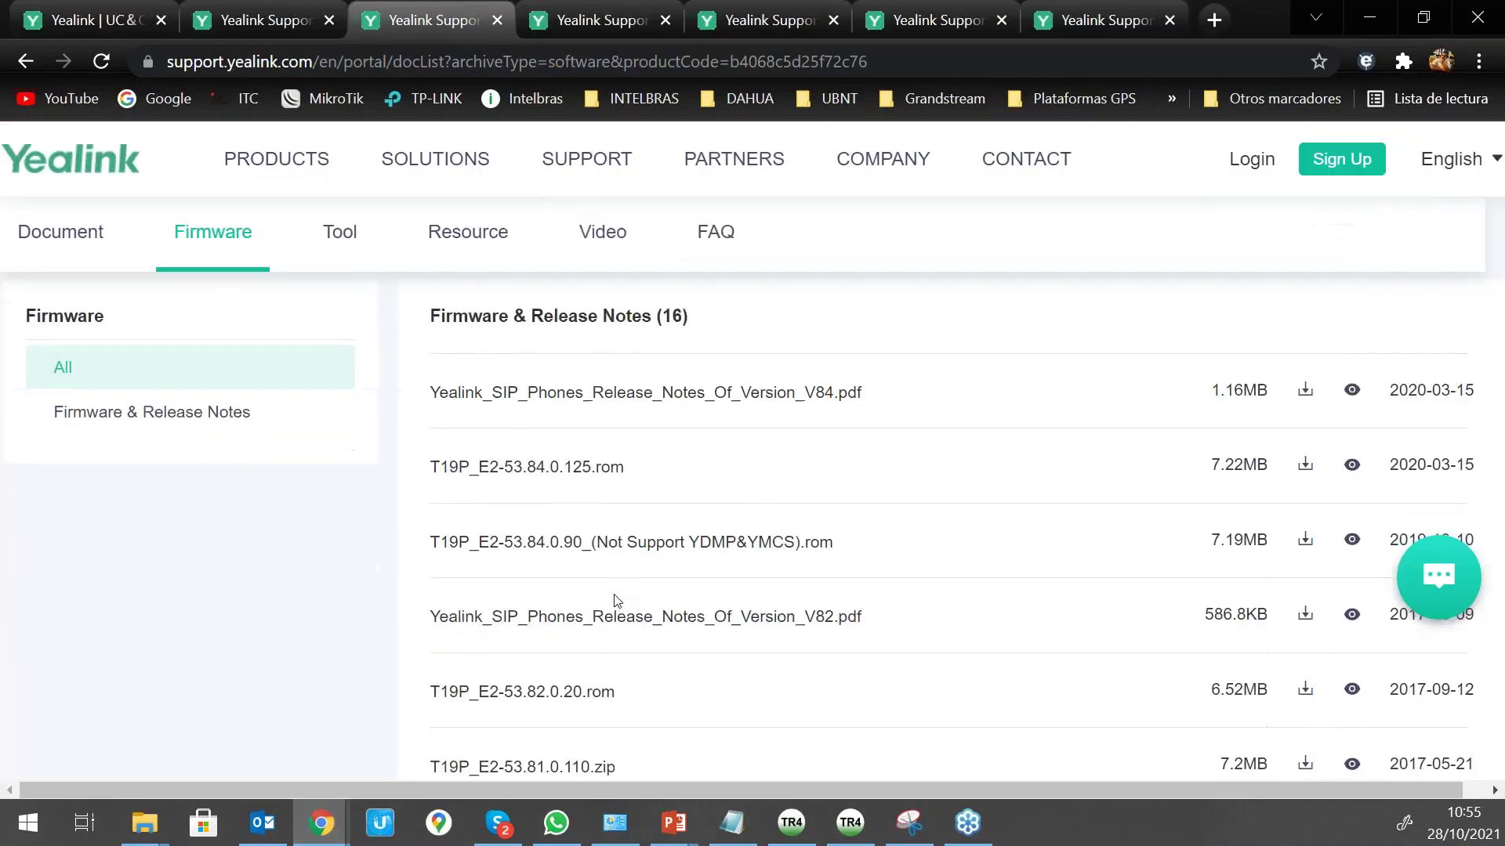
scroll(617, 619, down, 1)
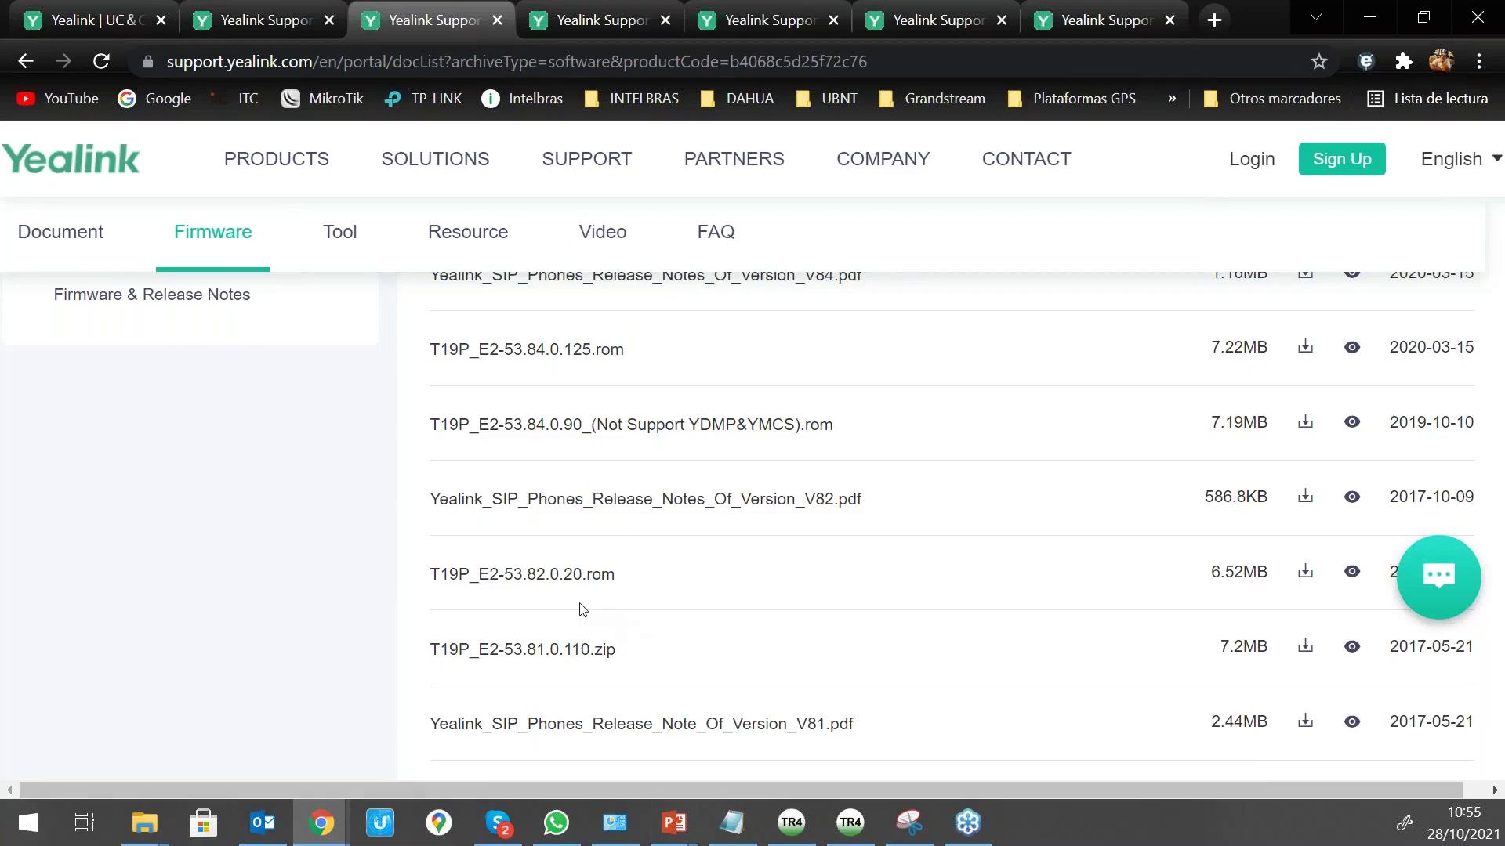
scroll(583, 609, down, 2)
scroll(583, 657, down, 1)
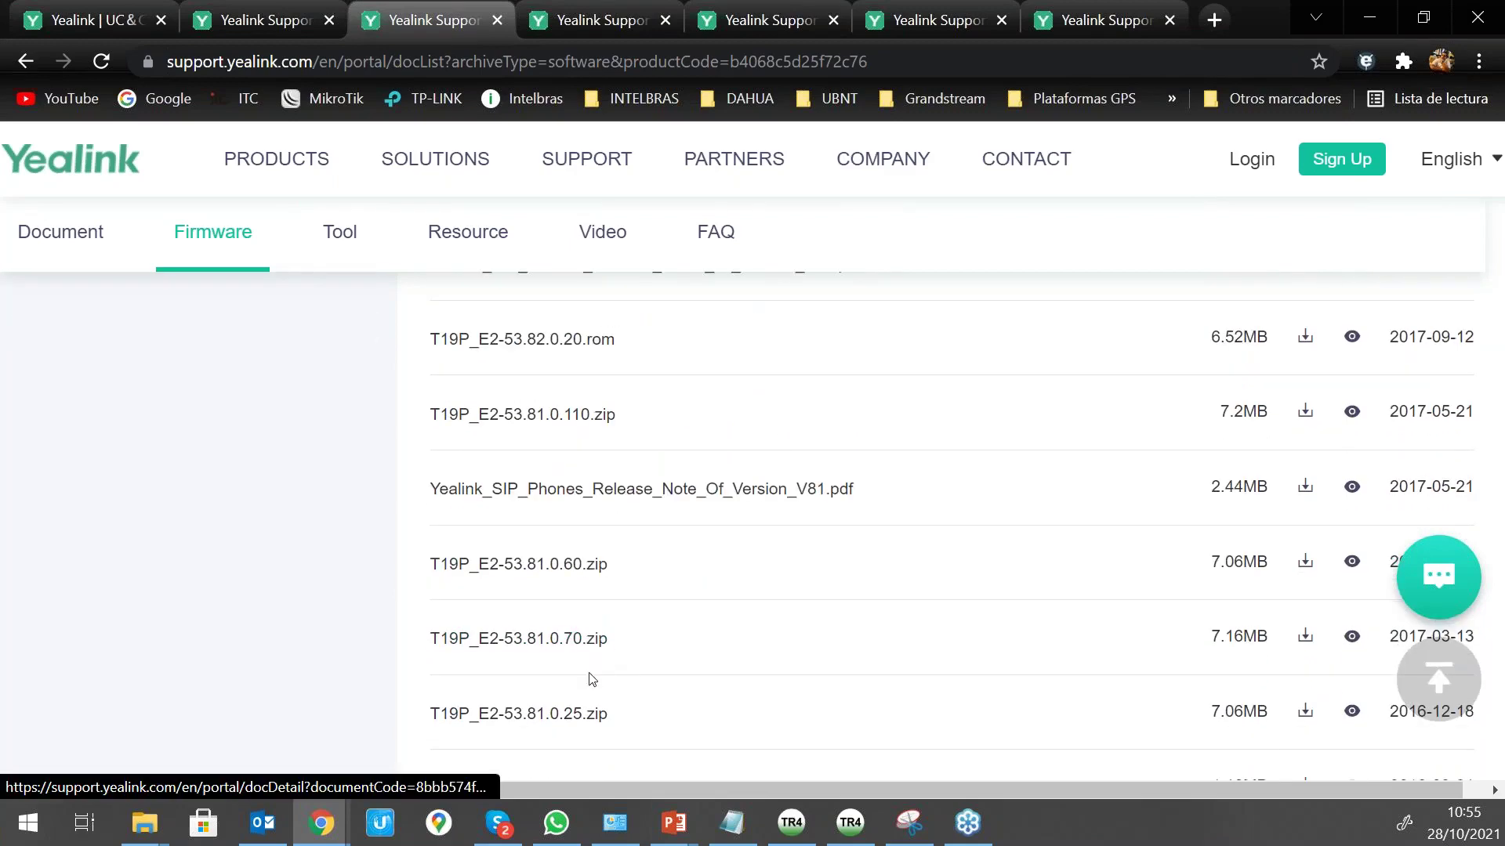
scroll(655, 670, down, 4)
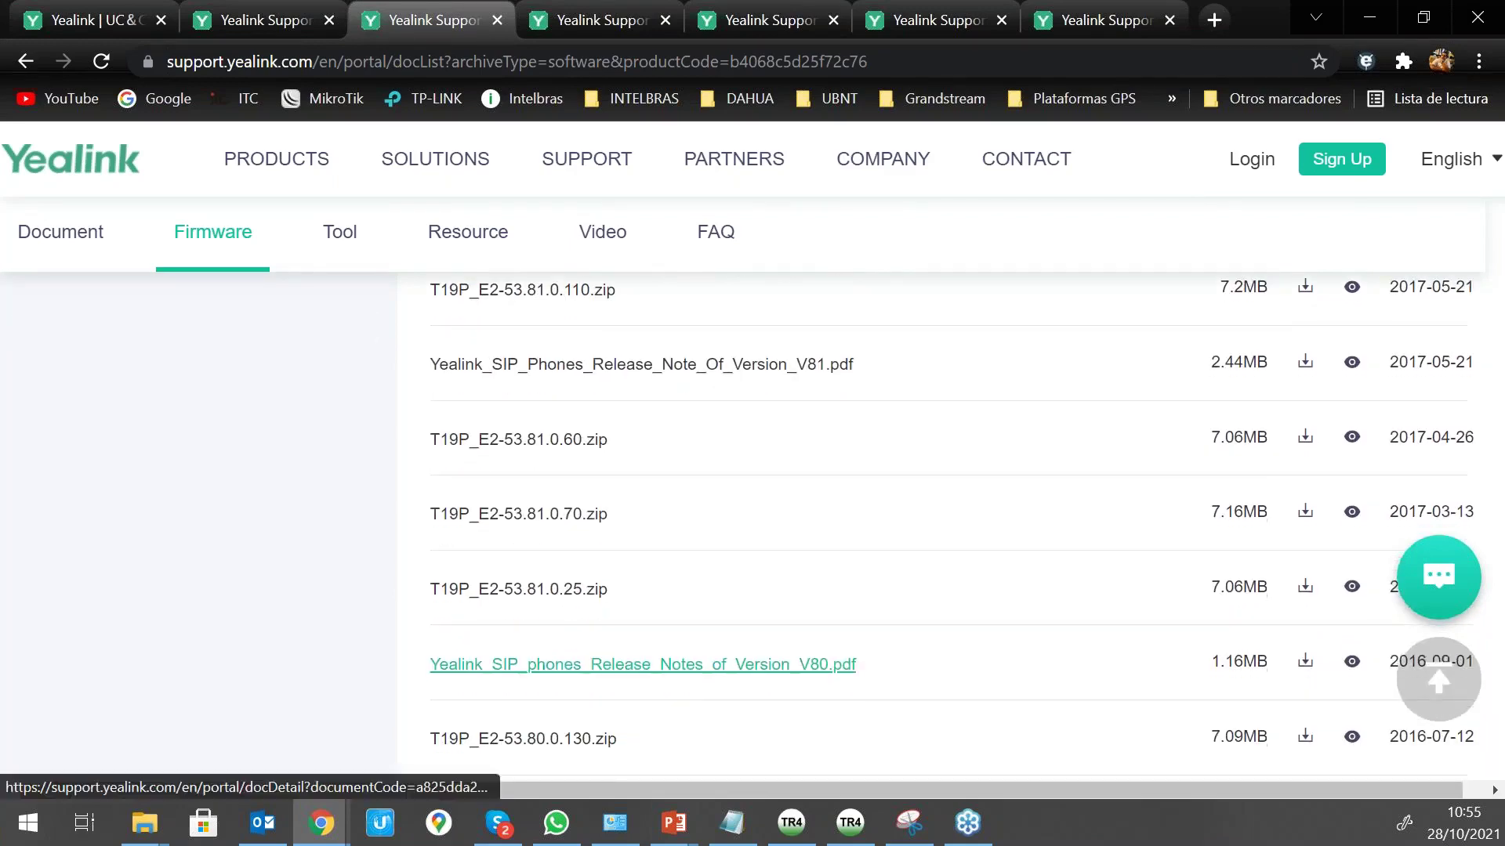
scroll(663, 667, down, 3)
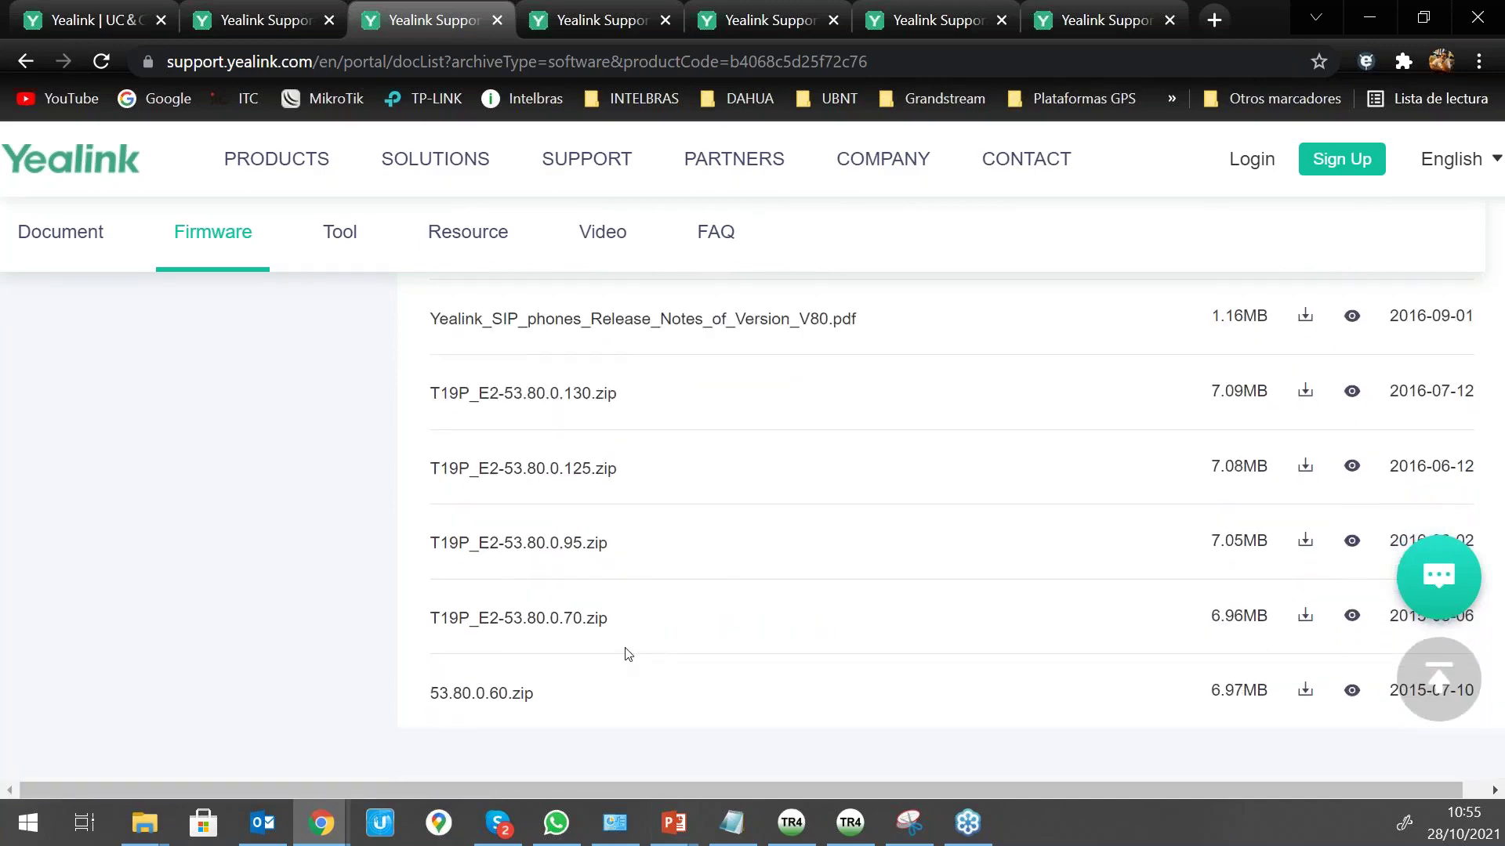
scroll(598, 644, up, 8)
scroll(601, 646, up, 7)
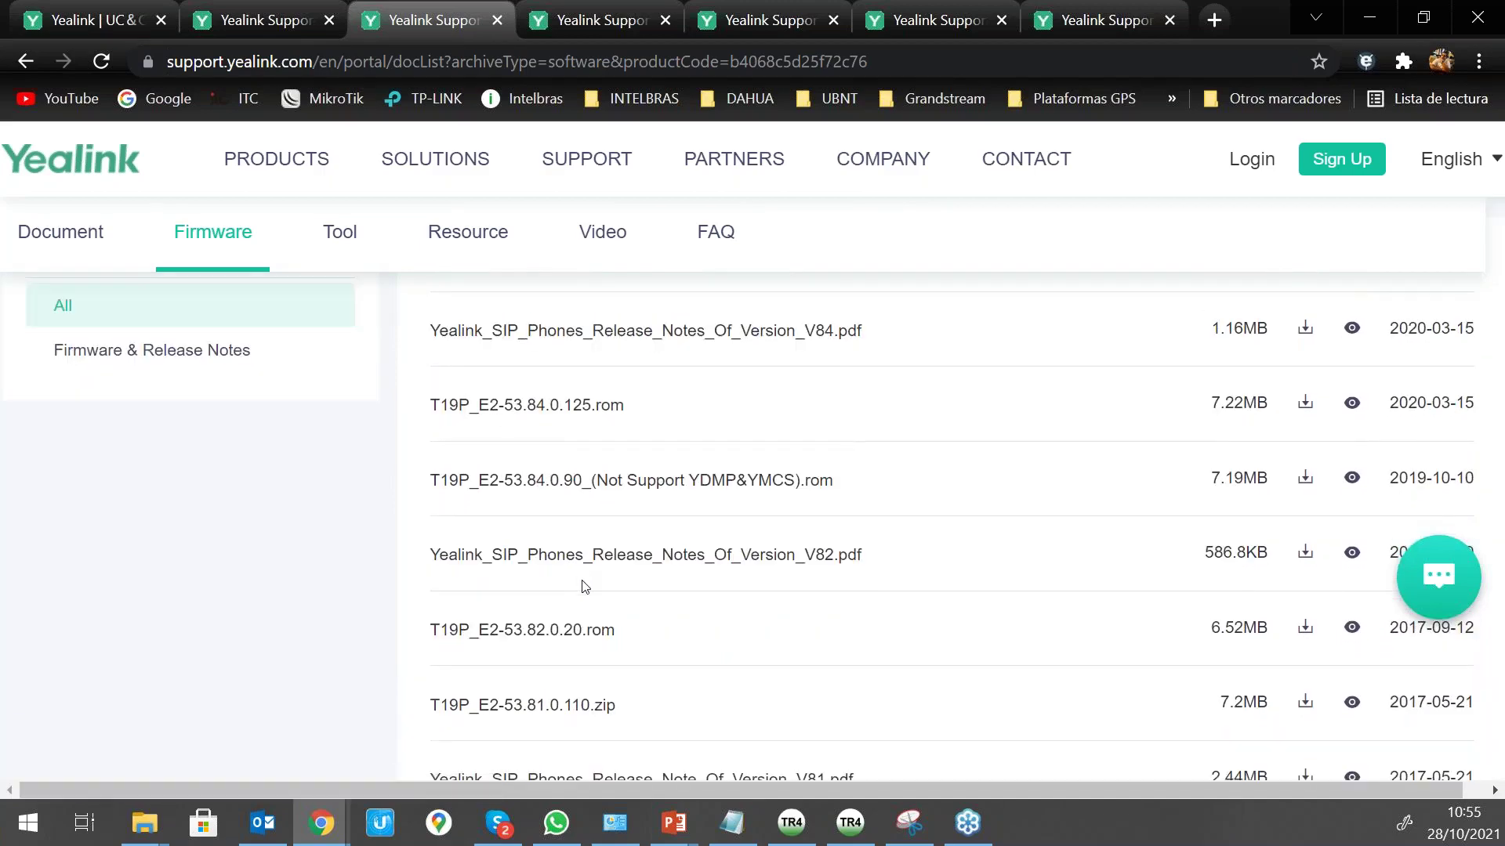
scroll(533, 127, up, 2)
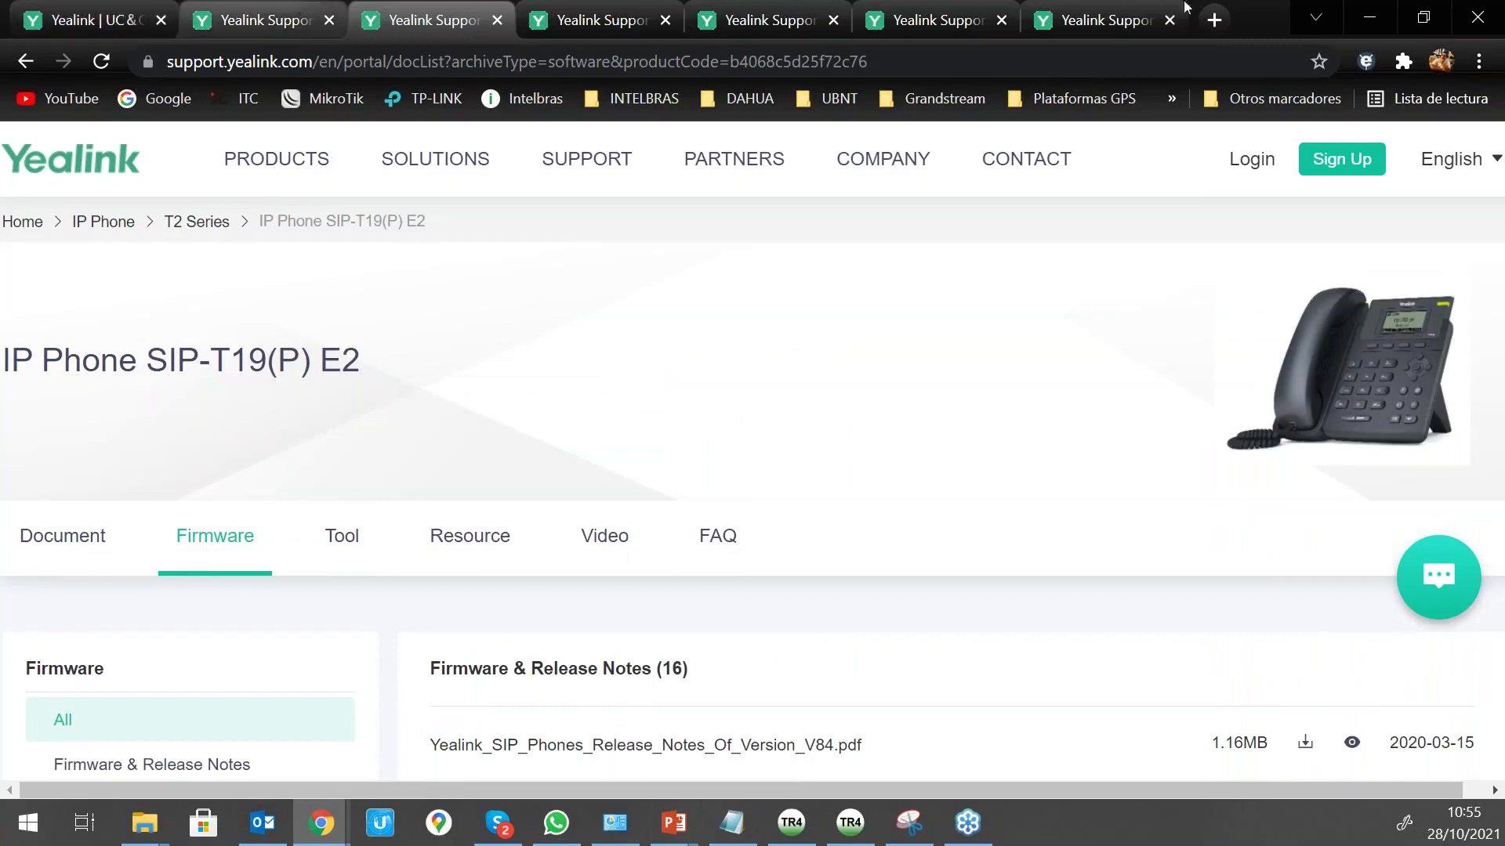
click(1382, 13)
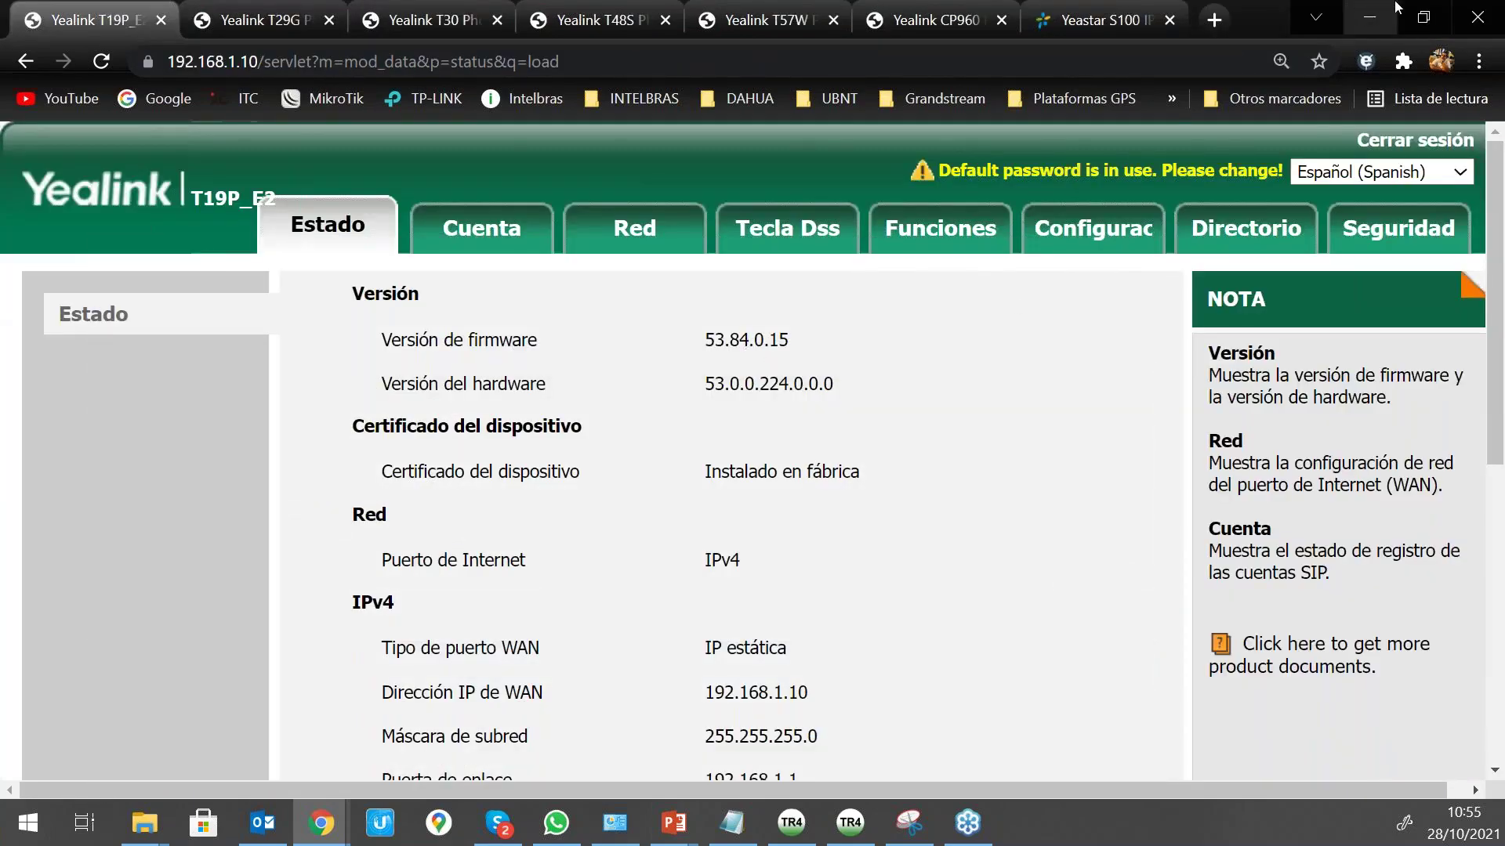
click(321, 823)
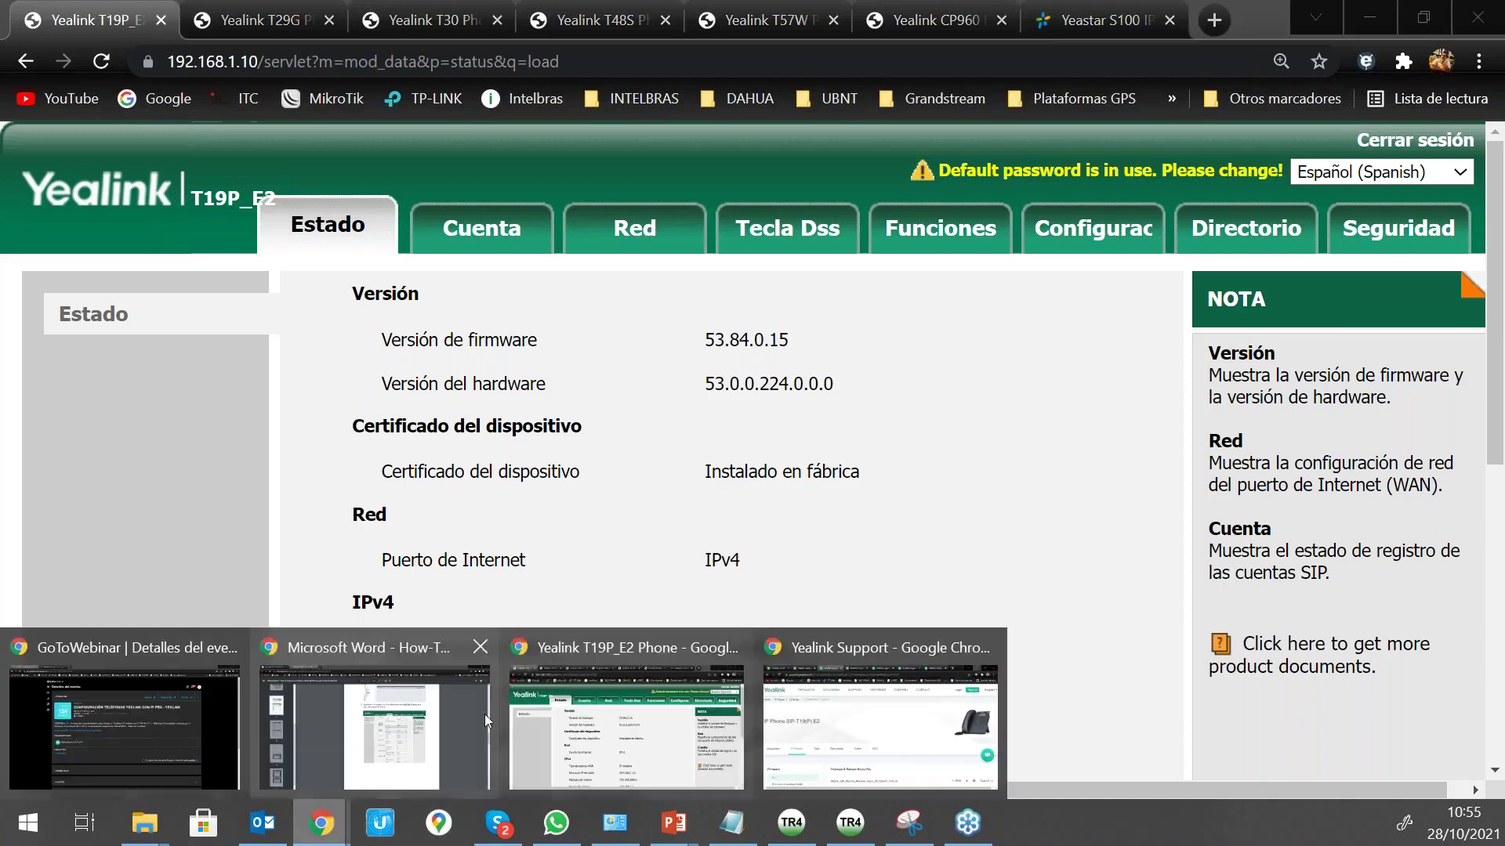
click(859, 705)
scroll(705, 674, down, 5)
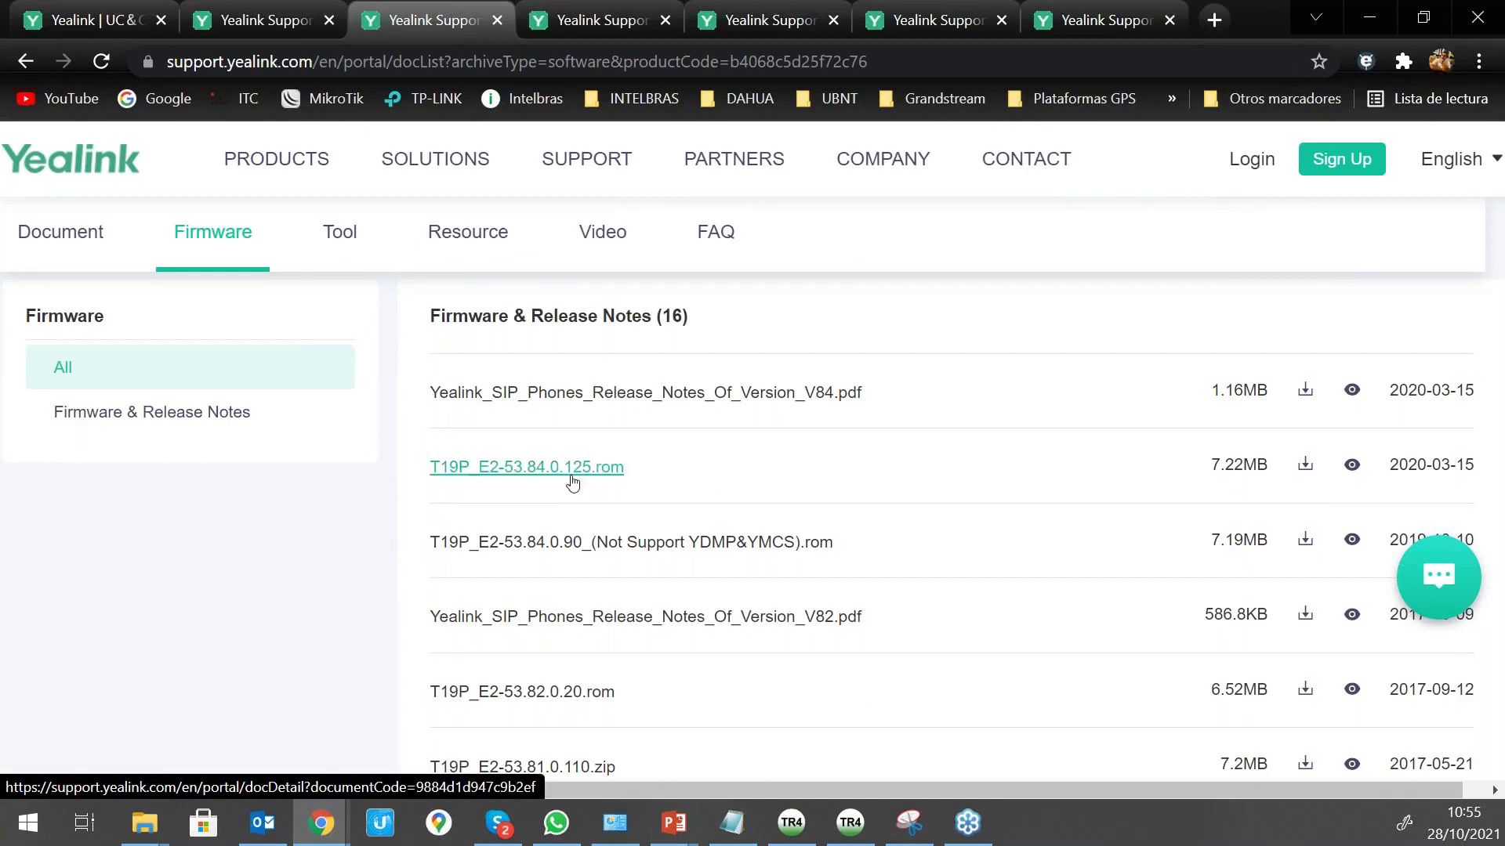
scroll(608, 702, down, 3)
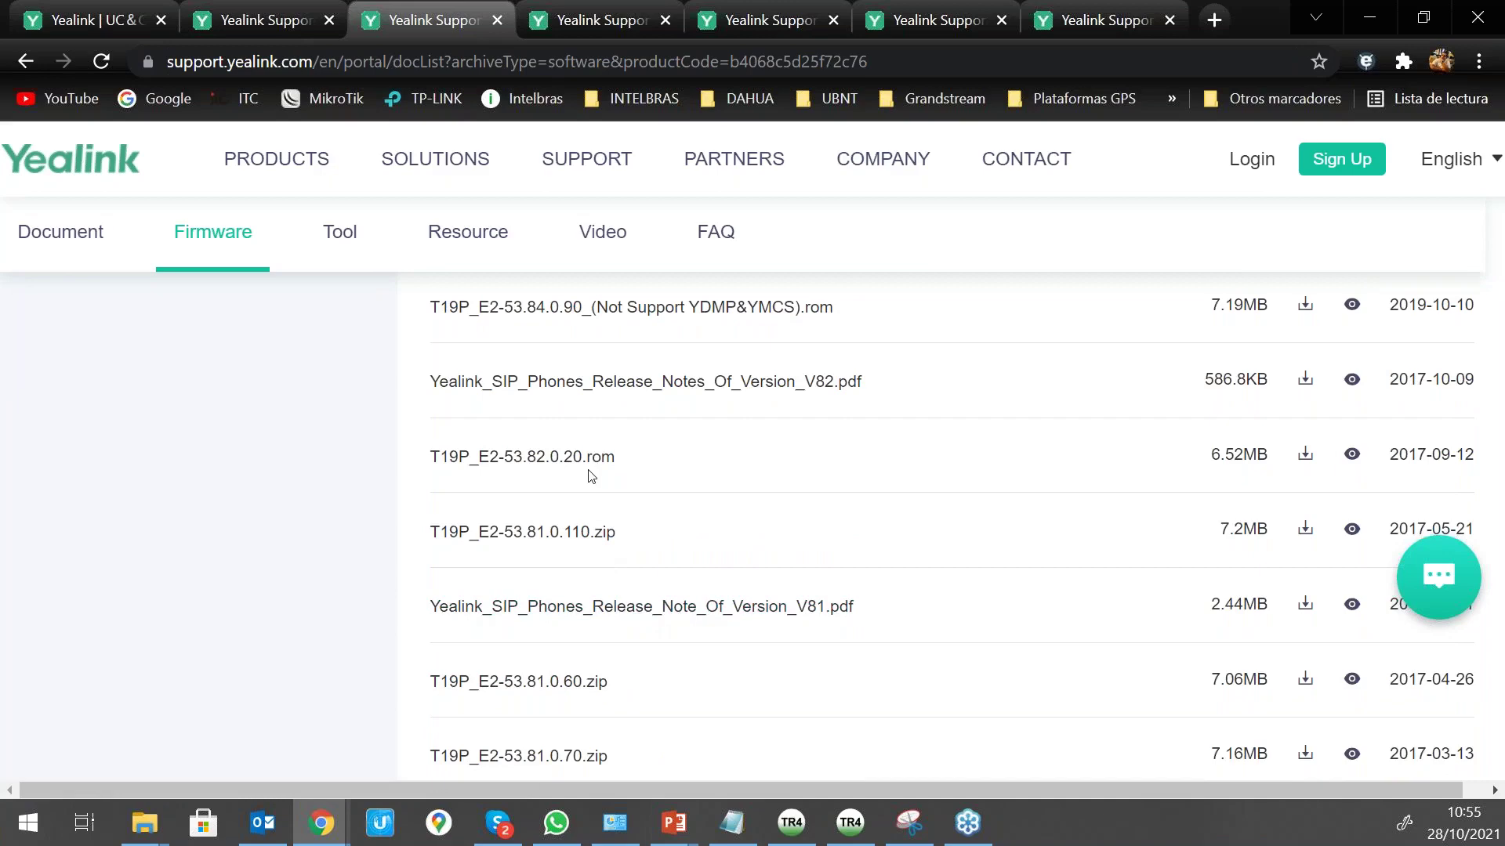
scroll(590, 477, up, 2)
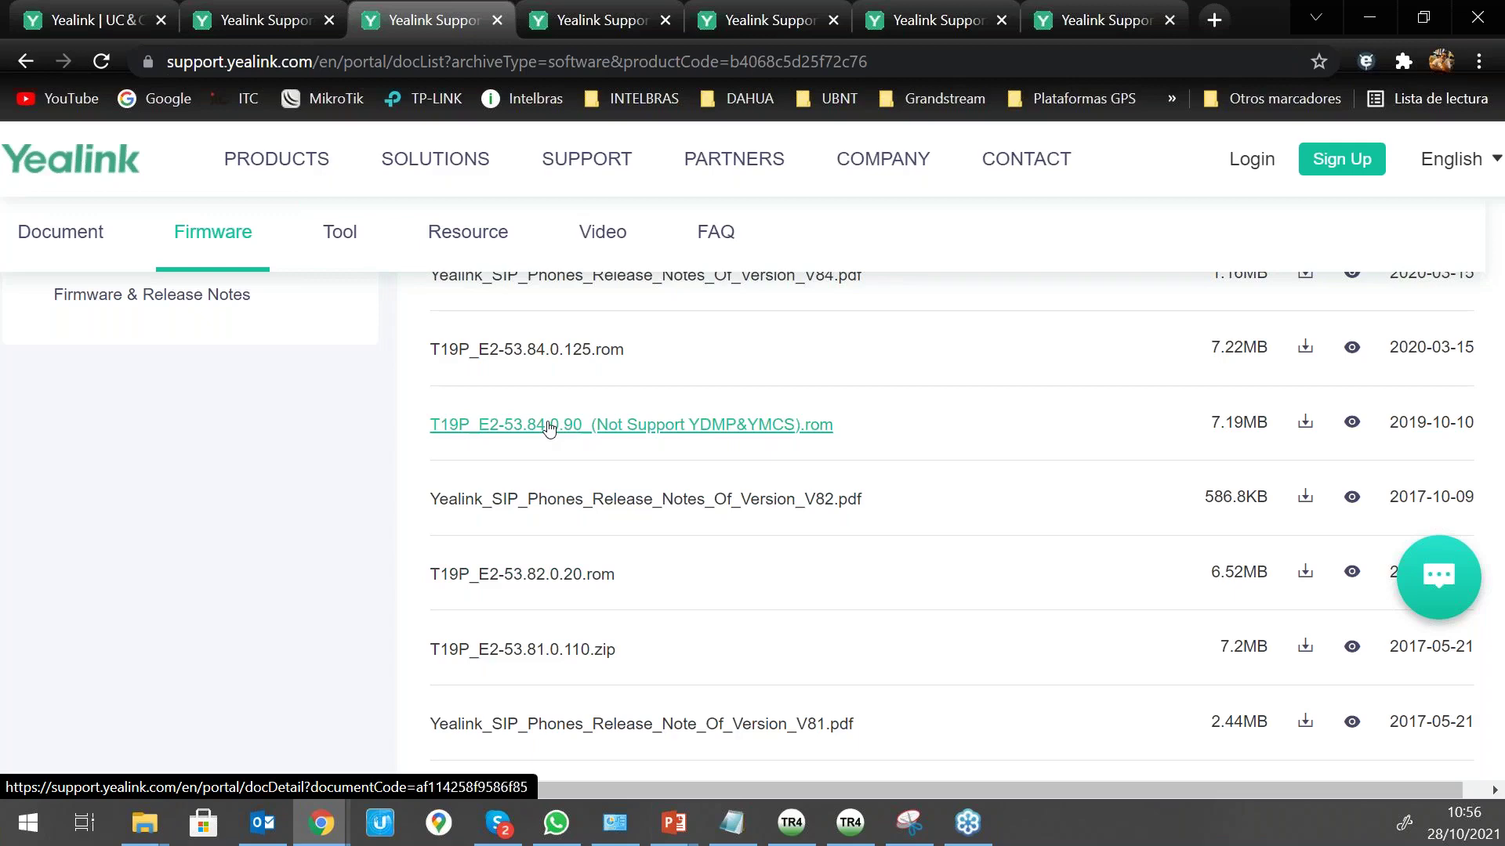
scroll(549, 428, up, 2)
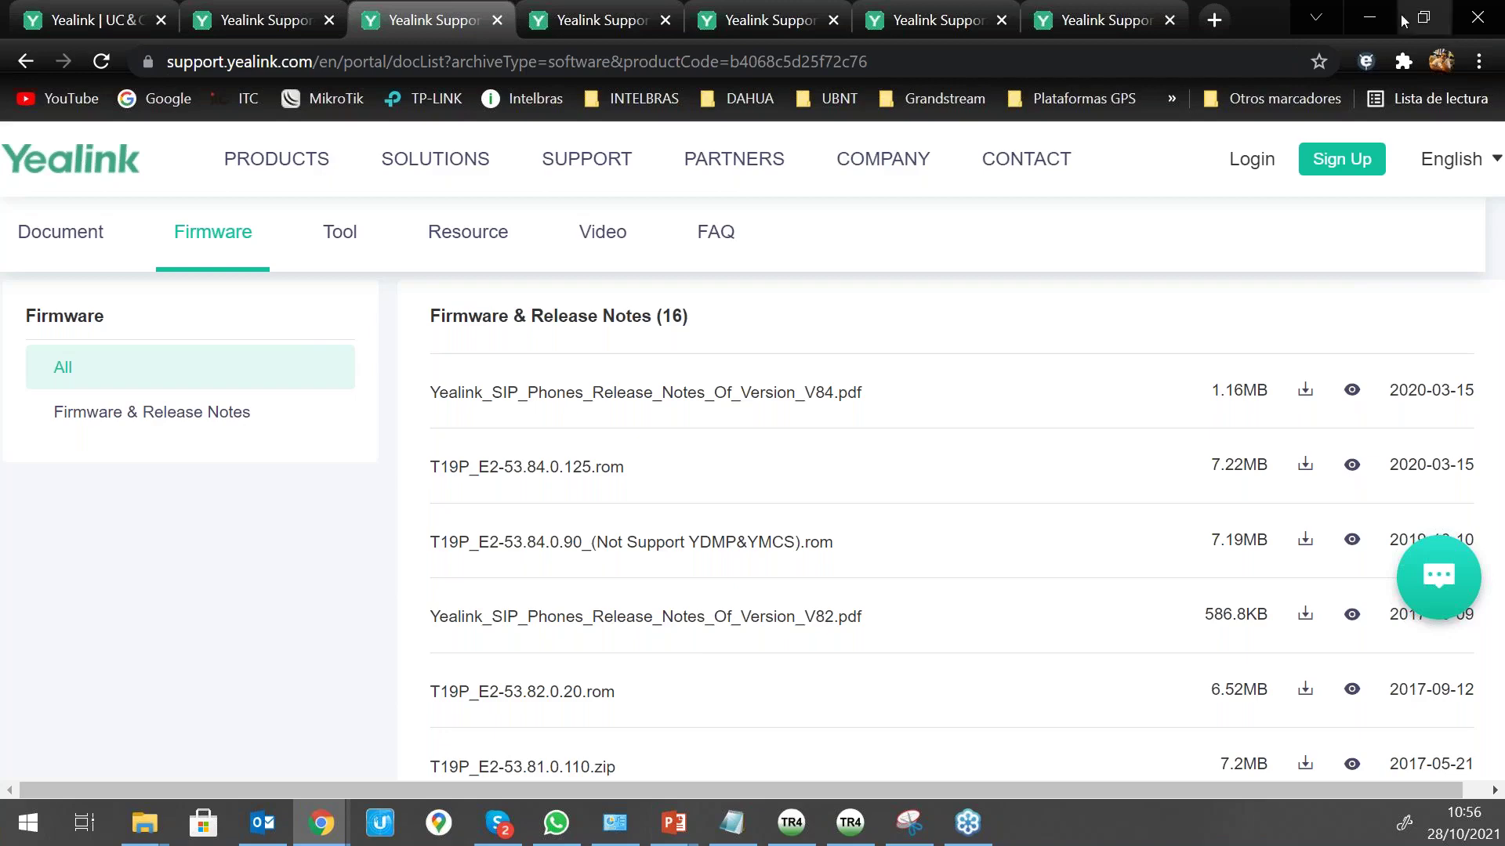
click(1370, 17)
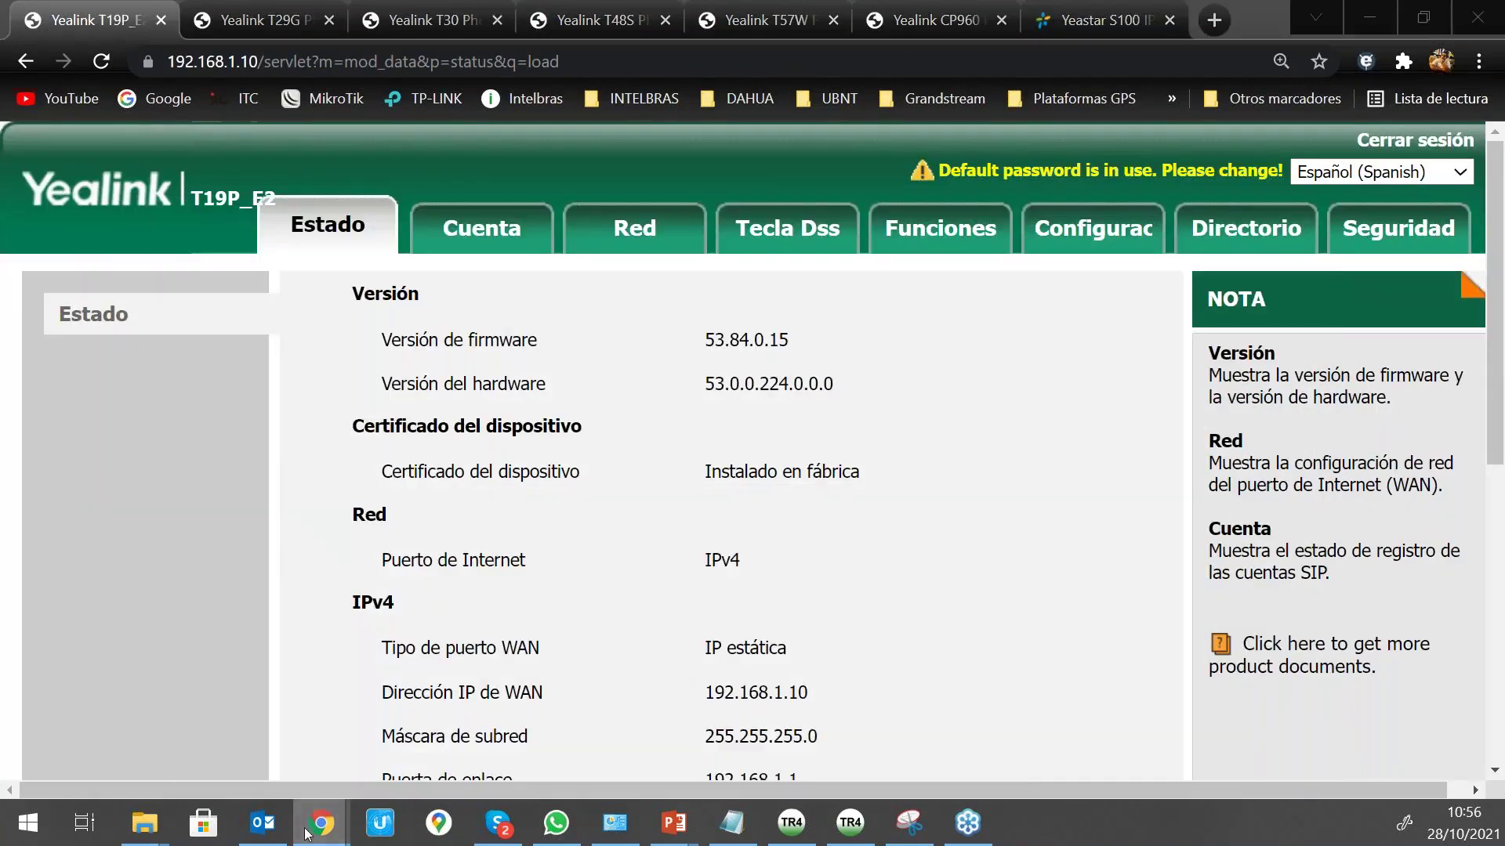
Step: List SIP-T29G Firmware & Release Notes downloads, topped by T29G-46.83.0.120.rom from 2019-09-17
mouse_move(321, 822)
click(832, 694)
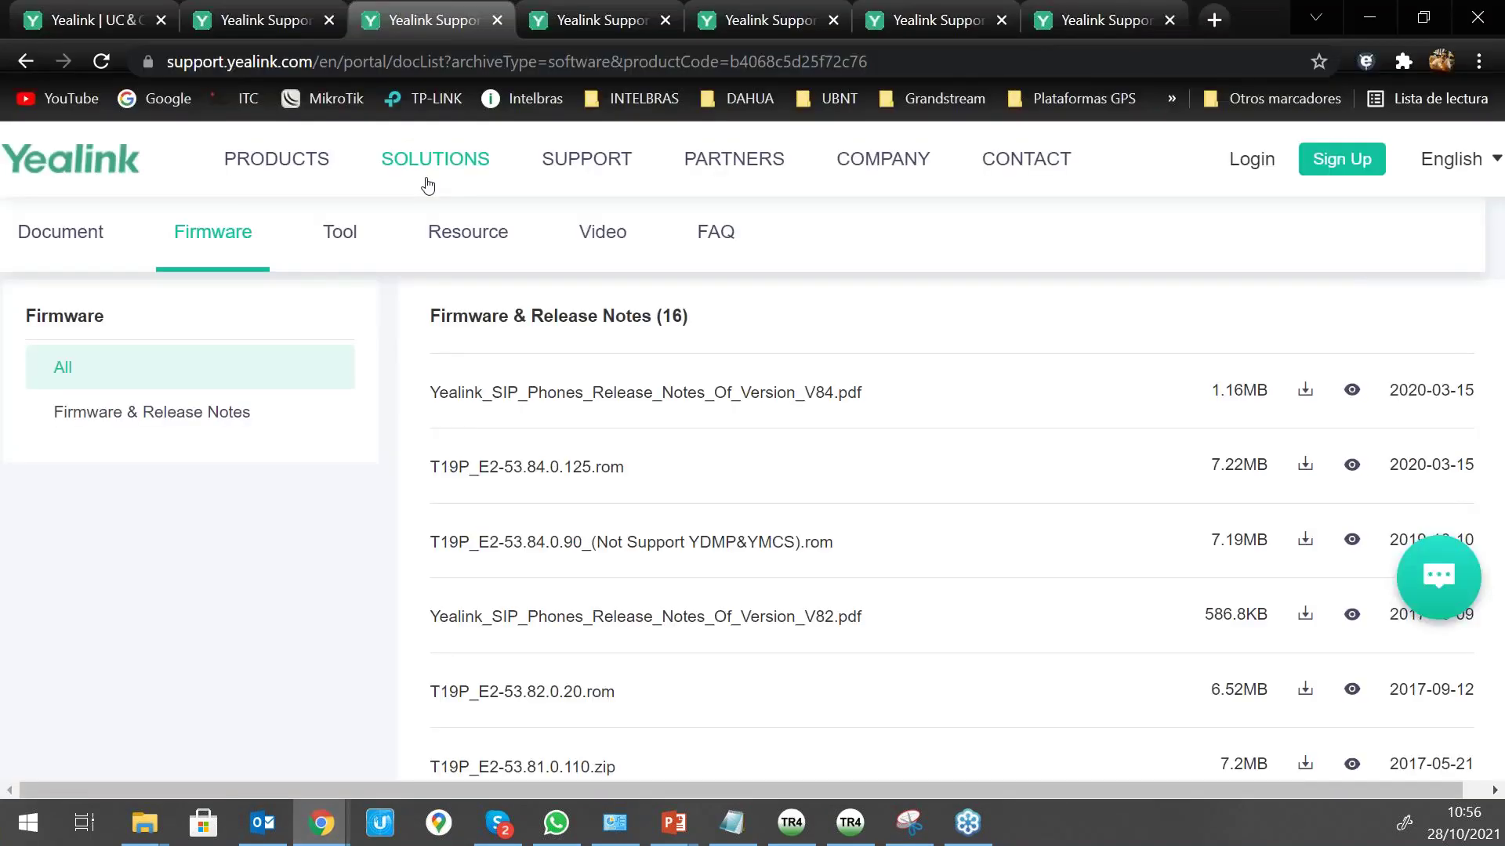
click(581, 23)
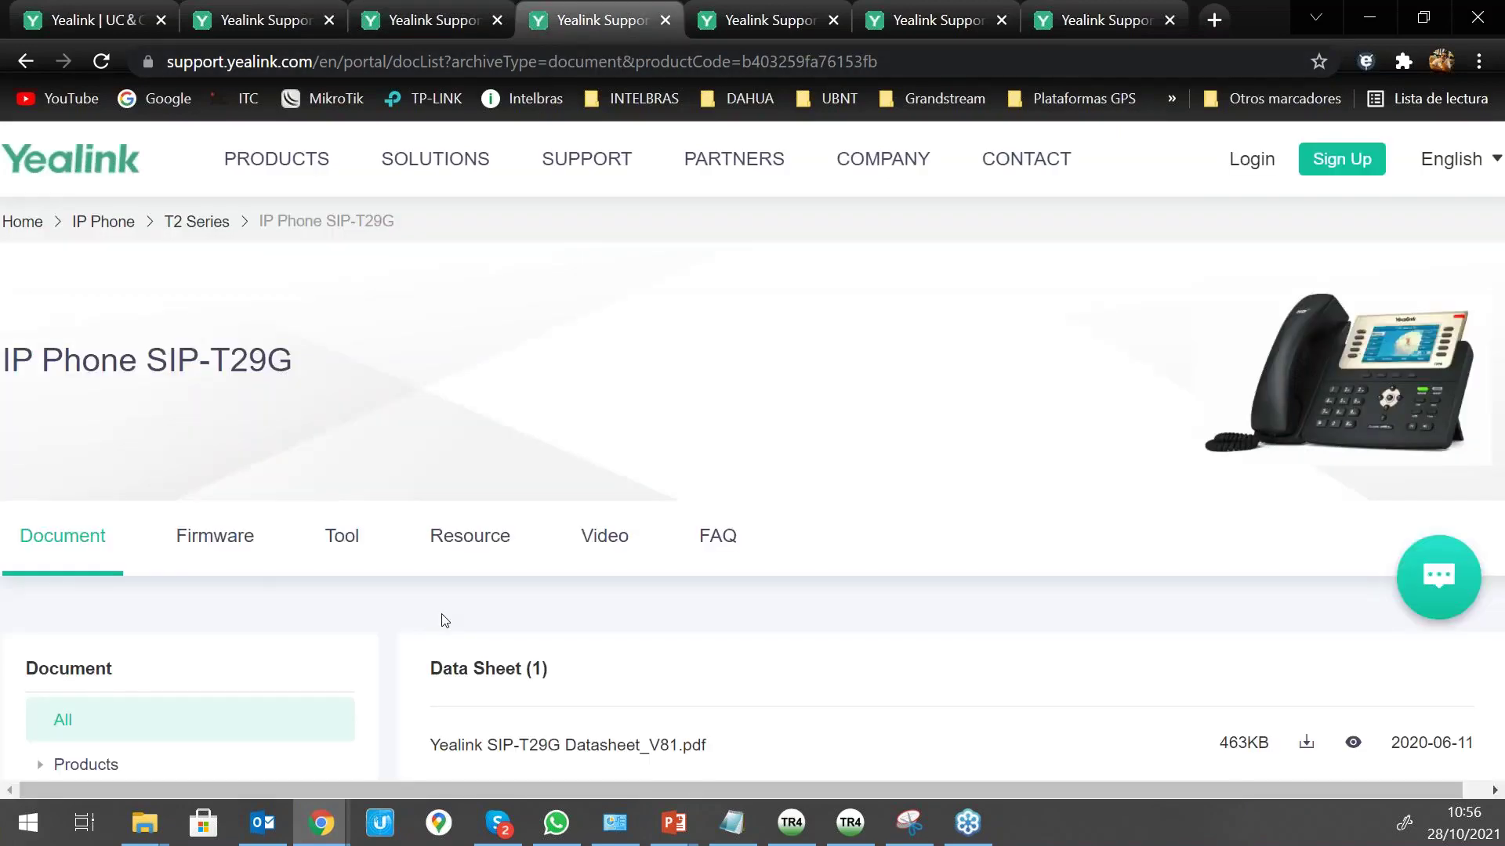
scroll(443, 619, down, 3)
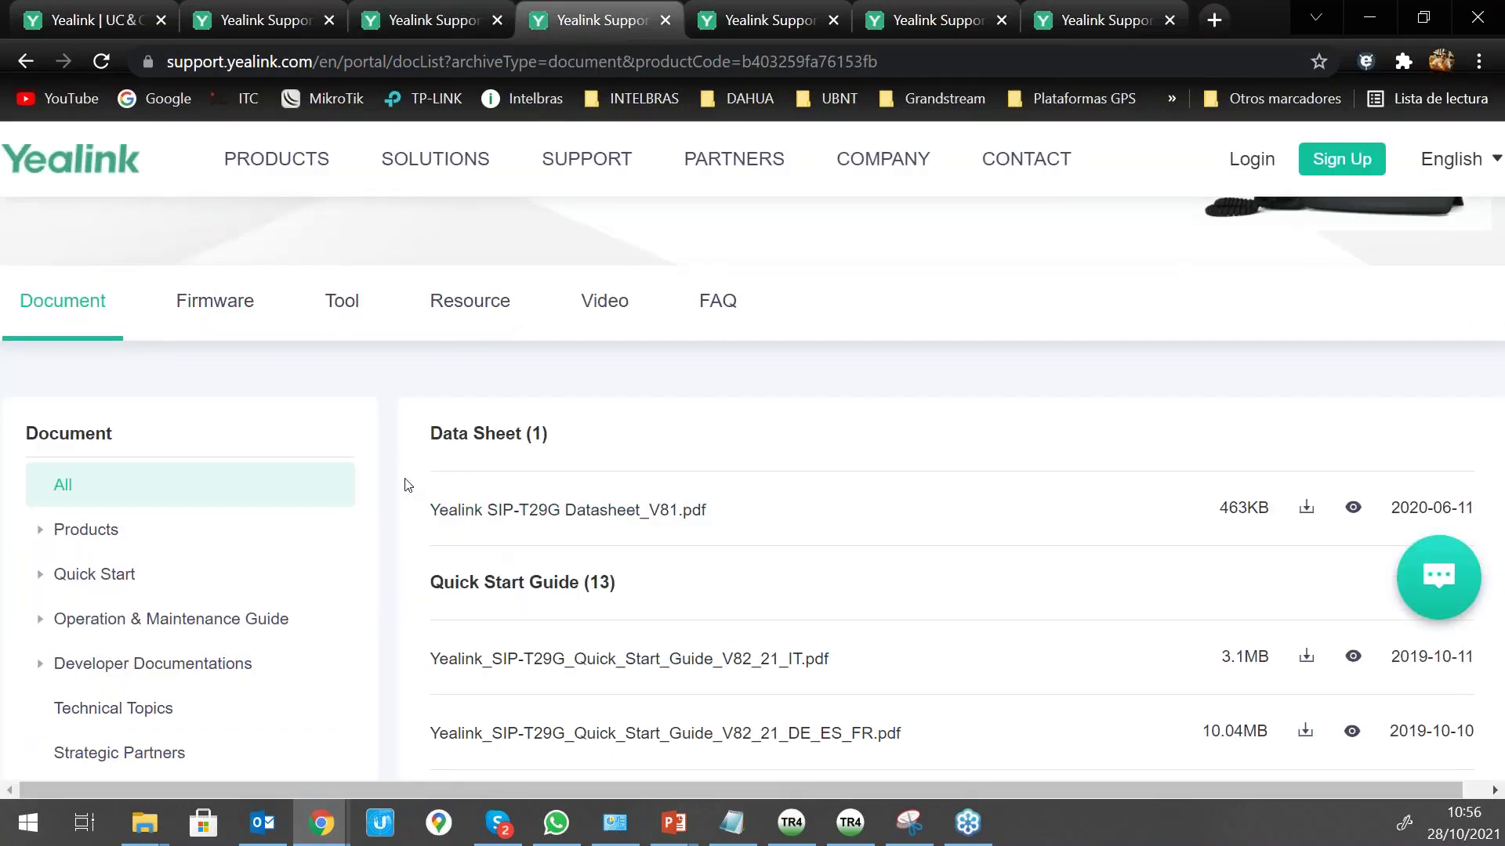
click(244, 311)
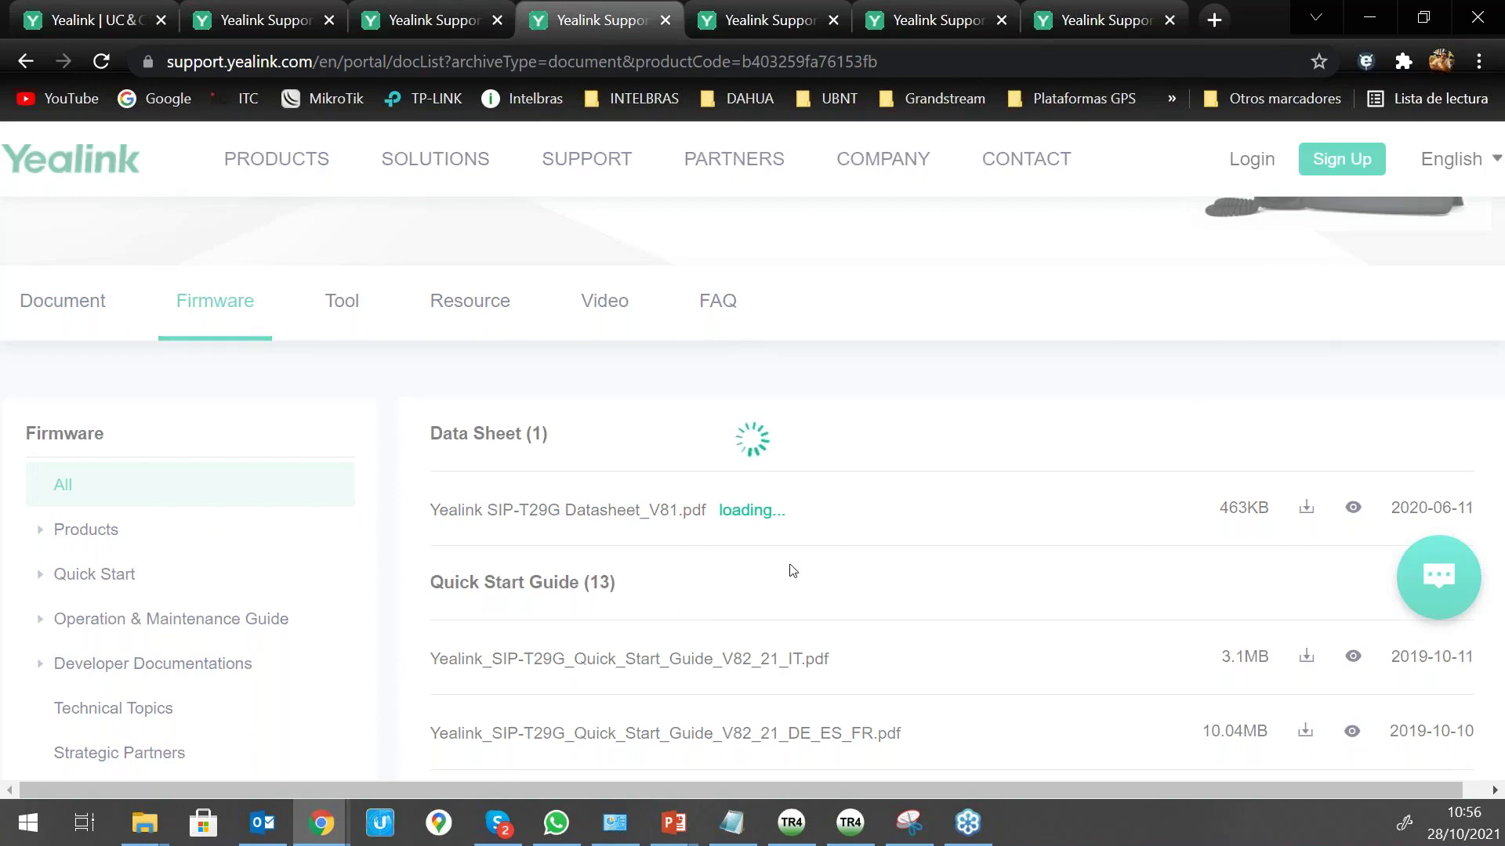
scroll(793, 560, down, 2)
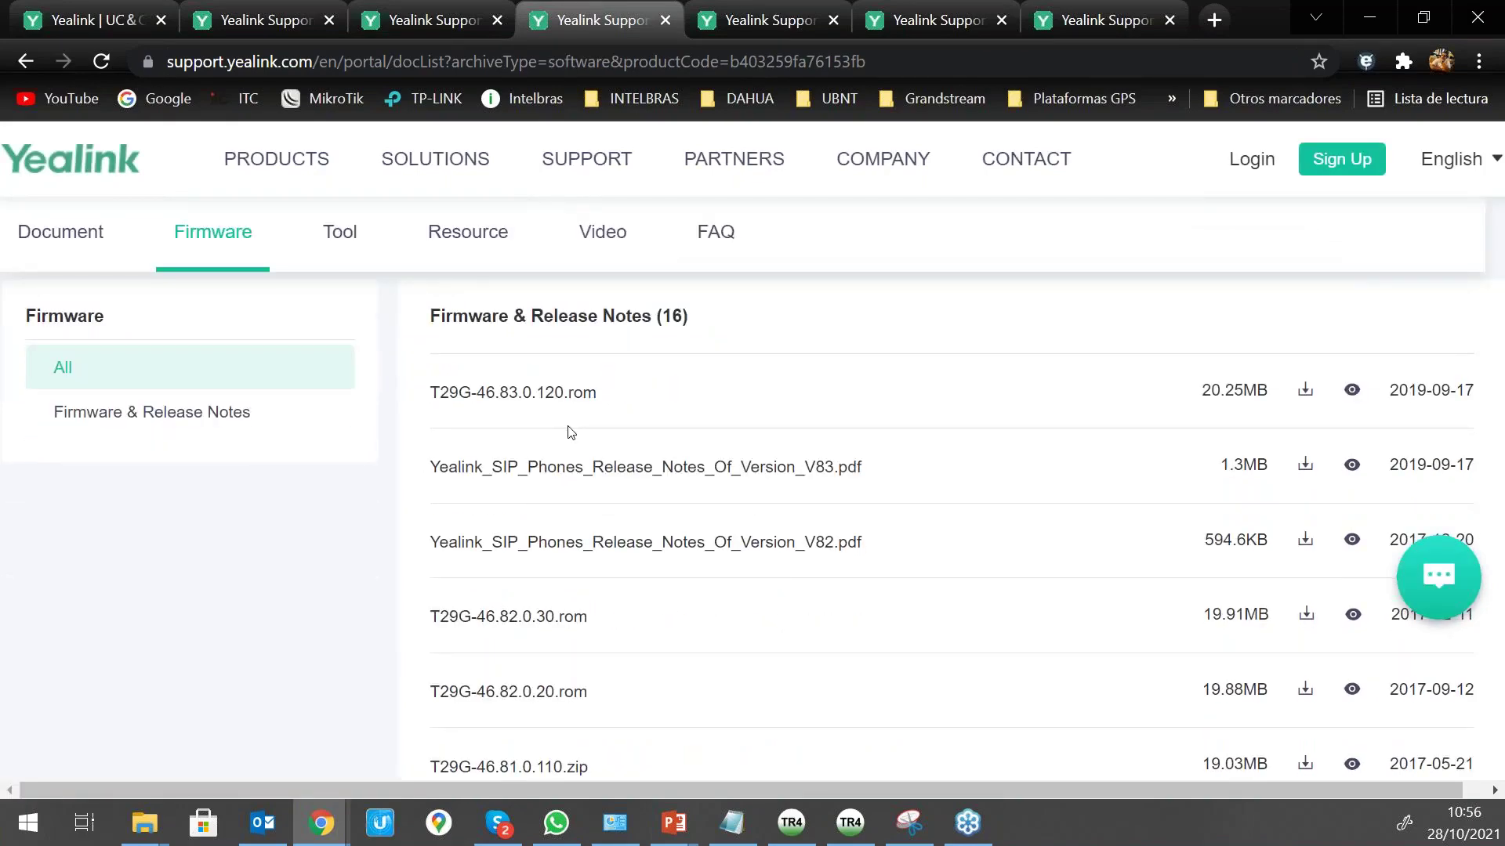
click(166, 409)
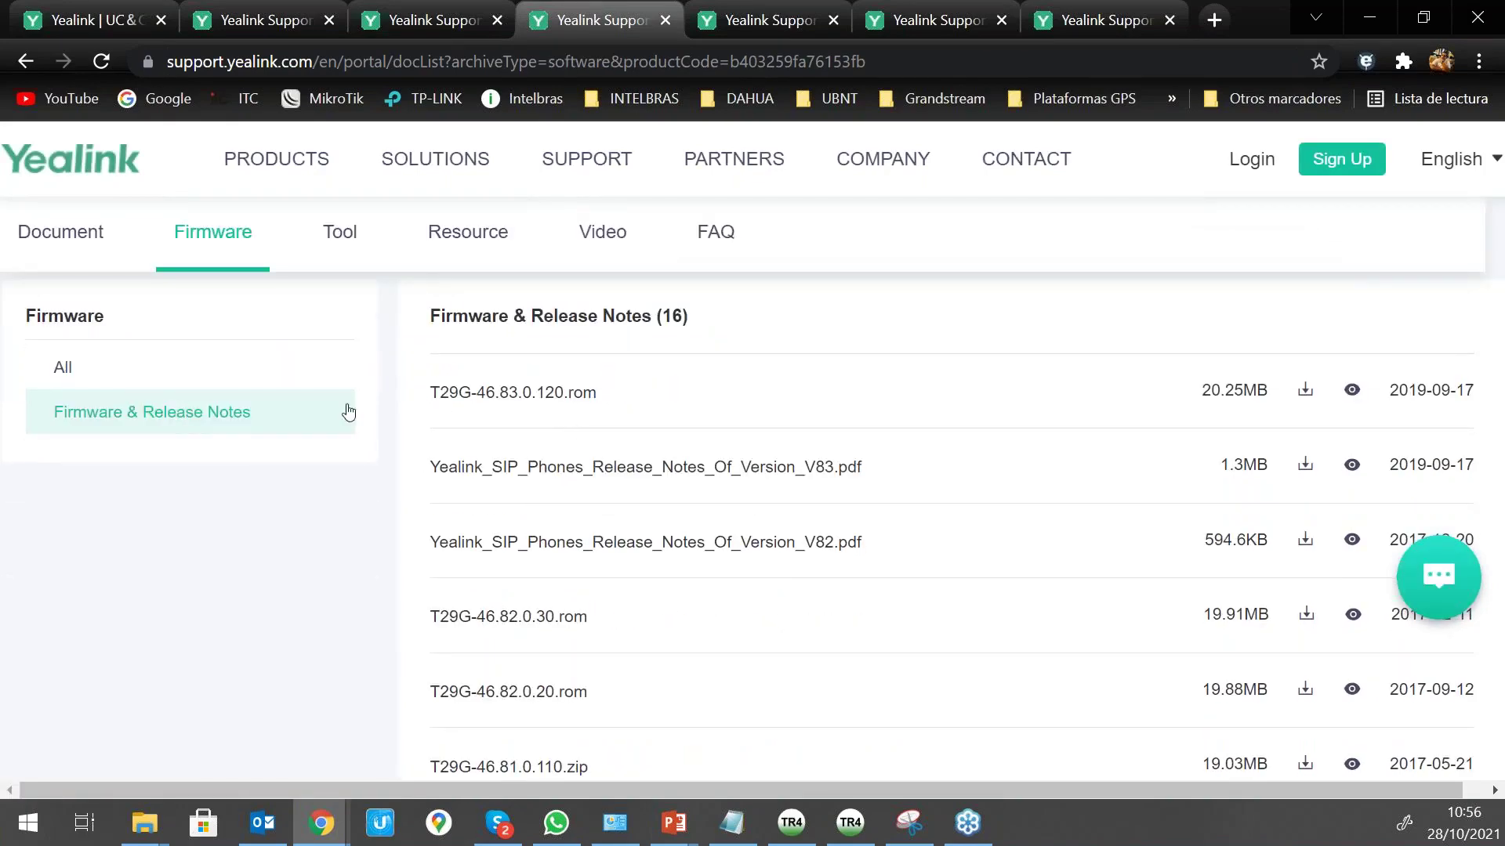
scroll(576, 482, down, 3)
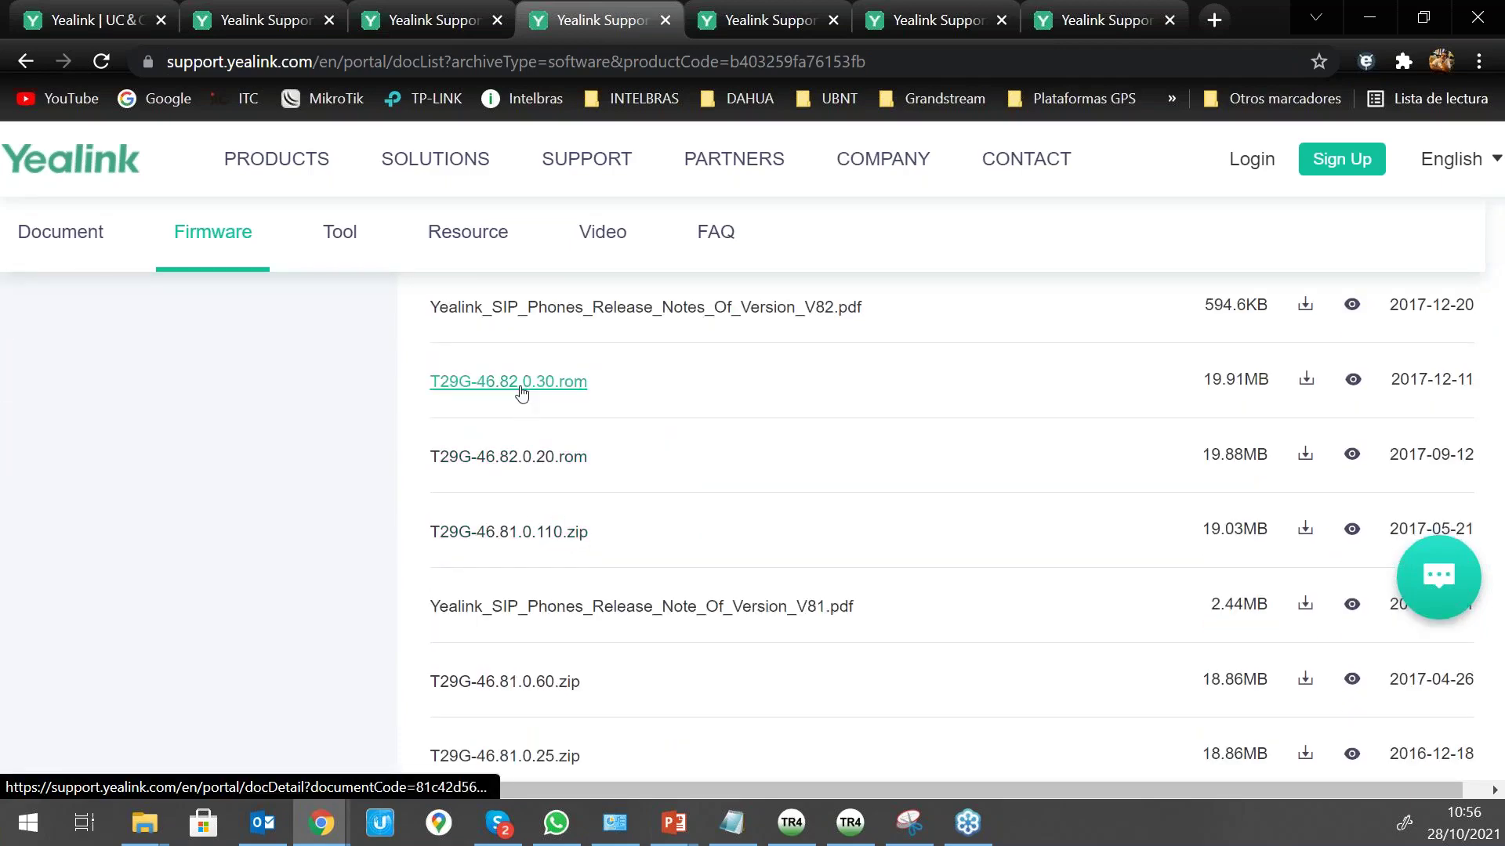
scroll(521, 396, up, 3)
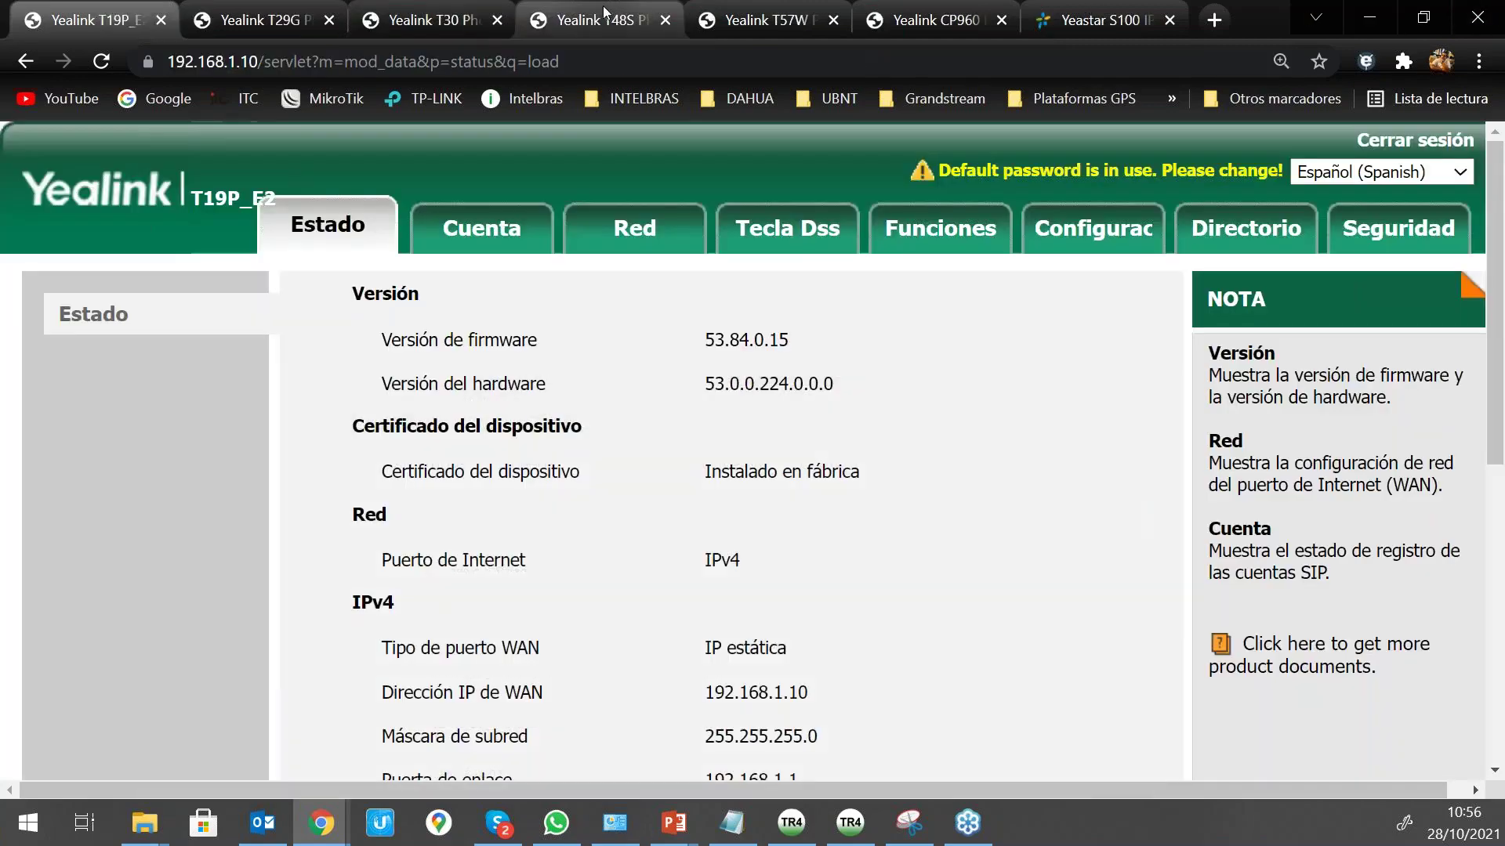
Step: Open the T48S account registration settings, keeping Cuenta1 selected
click(597, 18)
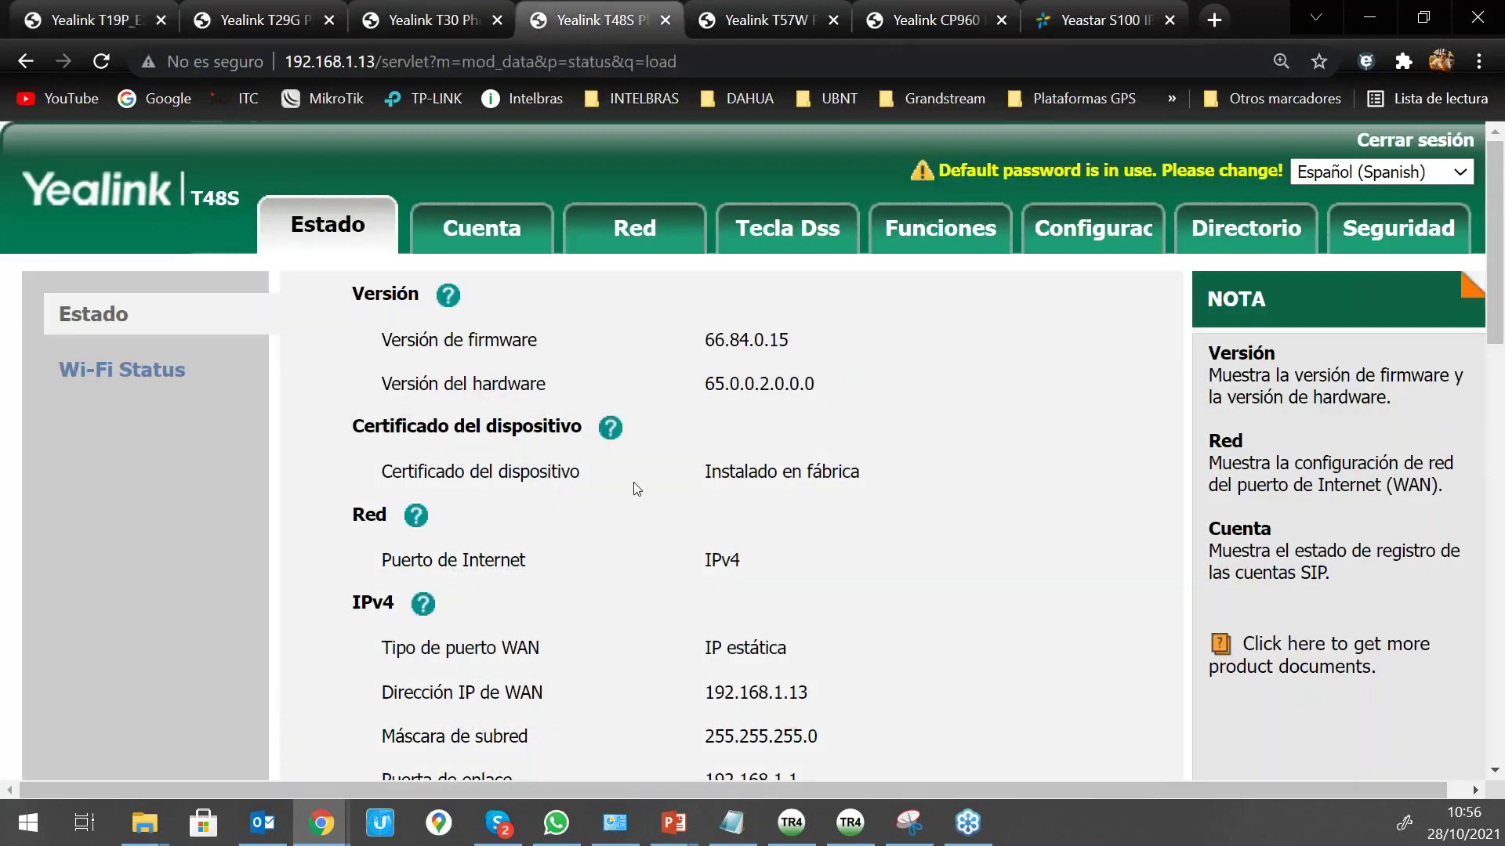
click(485, 235)
click(793, 305)
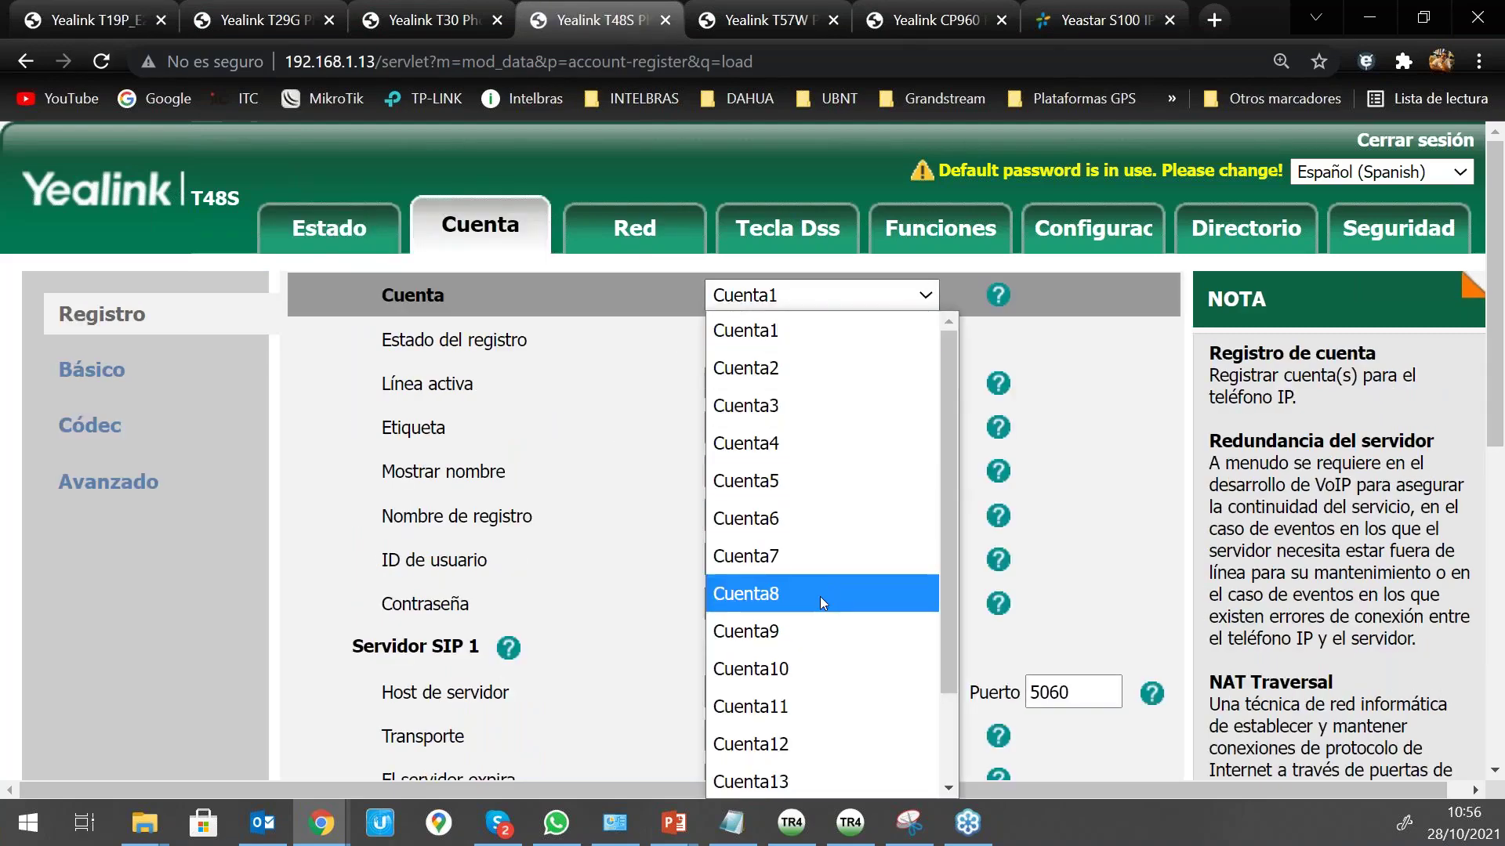
scroll(820, 596, down, 1)
scroll(807, 439, up, 1)
click(803, 333)
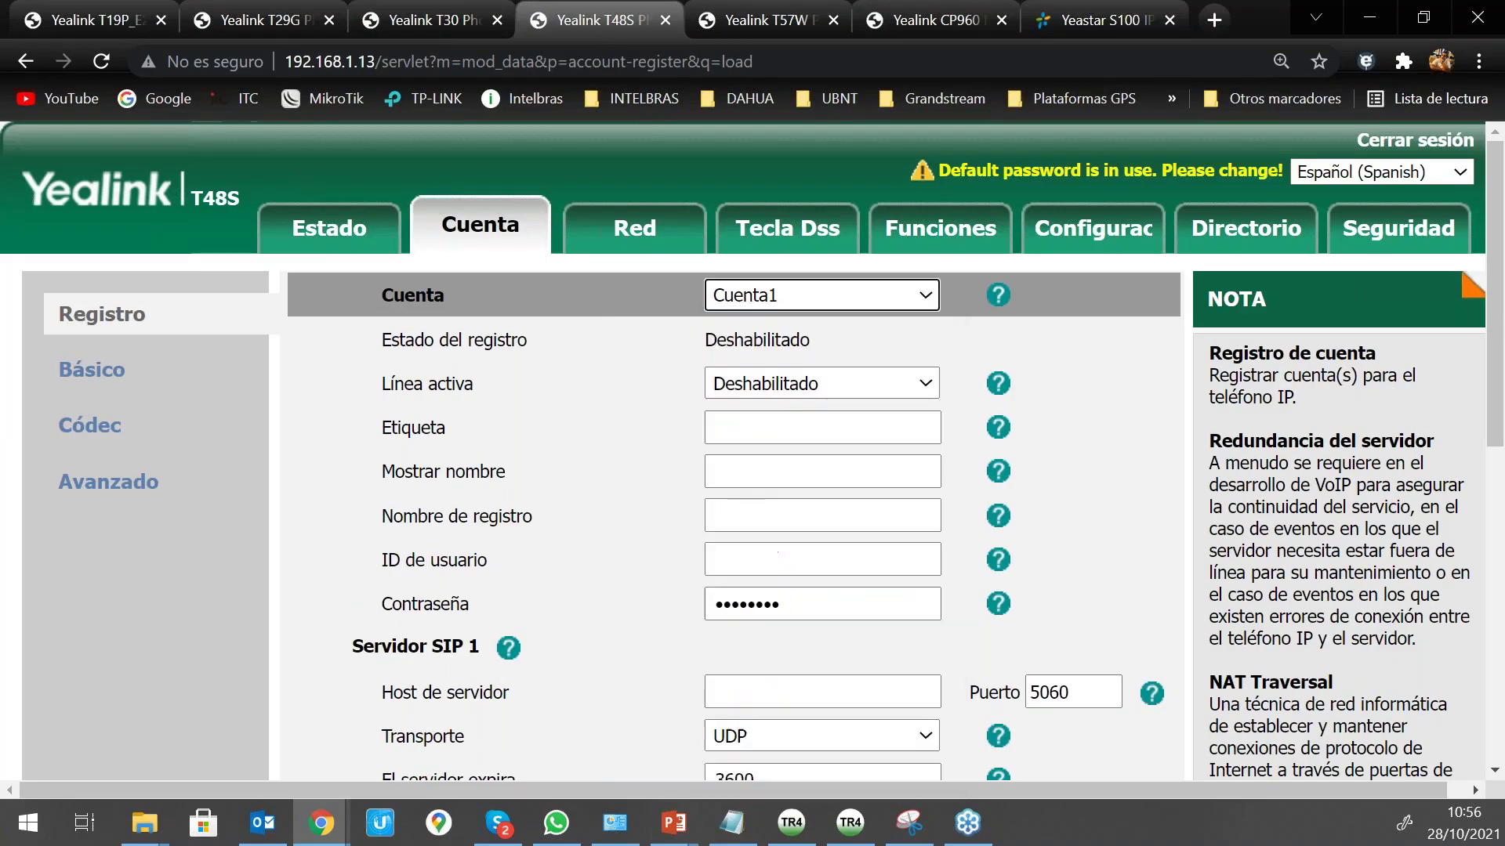
Step: Set the line's active setting to Habilitado and start editing the Etiqueta label
click(784, 383)
click(783, 454)
click(797, 430)
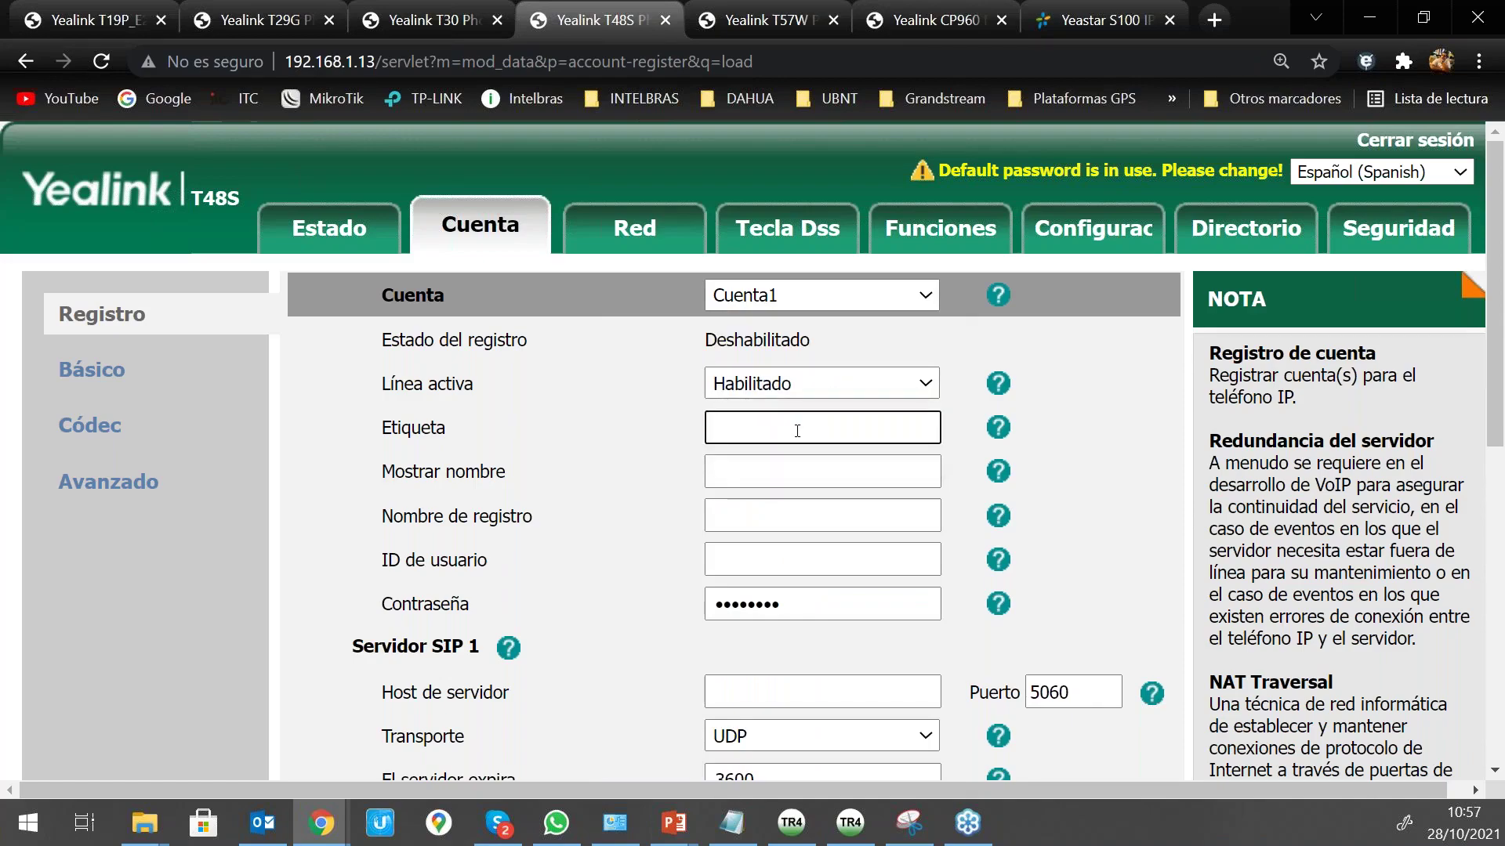
scroll(746, 546, down, 3)
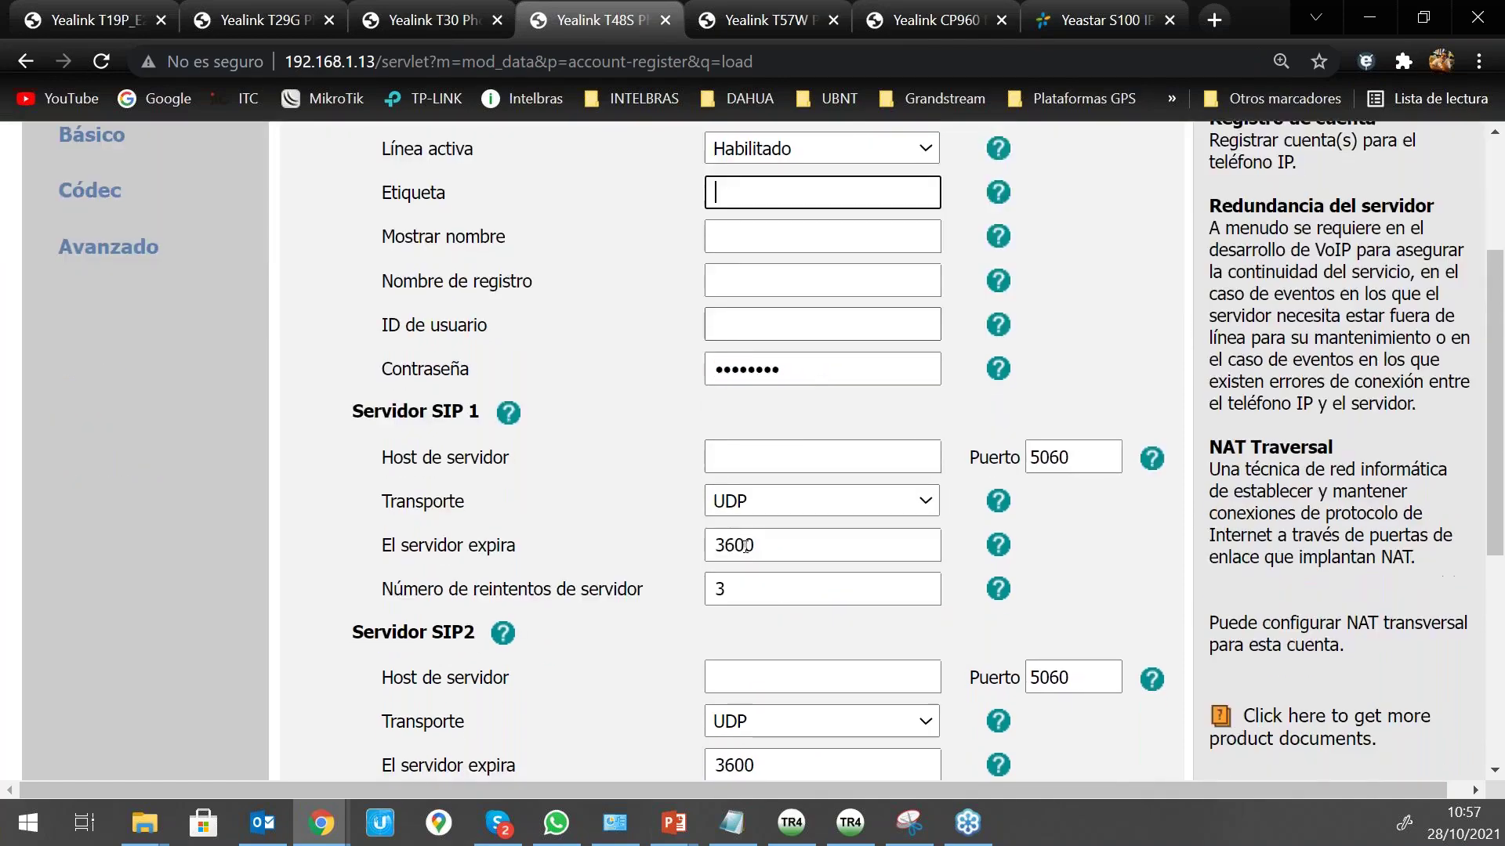
scroll(746, 546, up, 3)
Step: Go to the DSS key settings, discarding the unsaved account changes
click(730, 215)
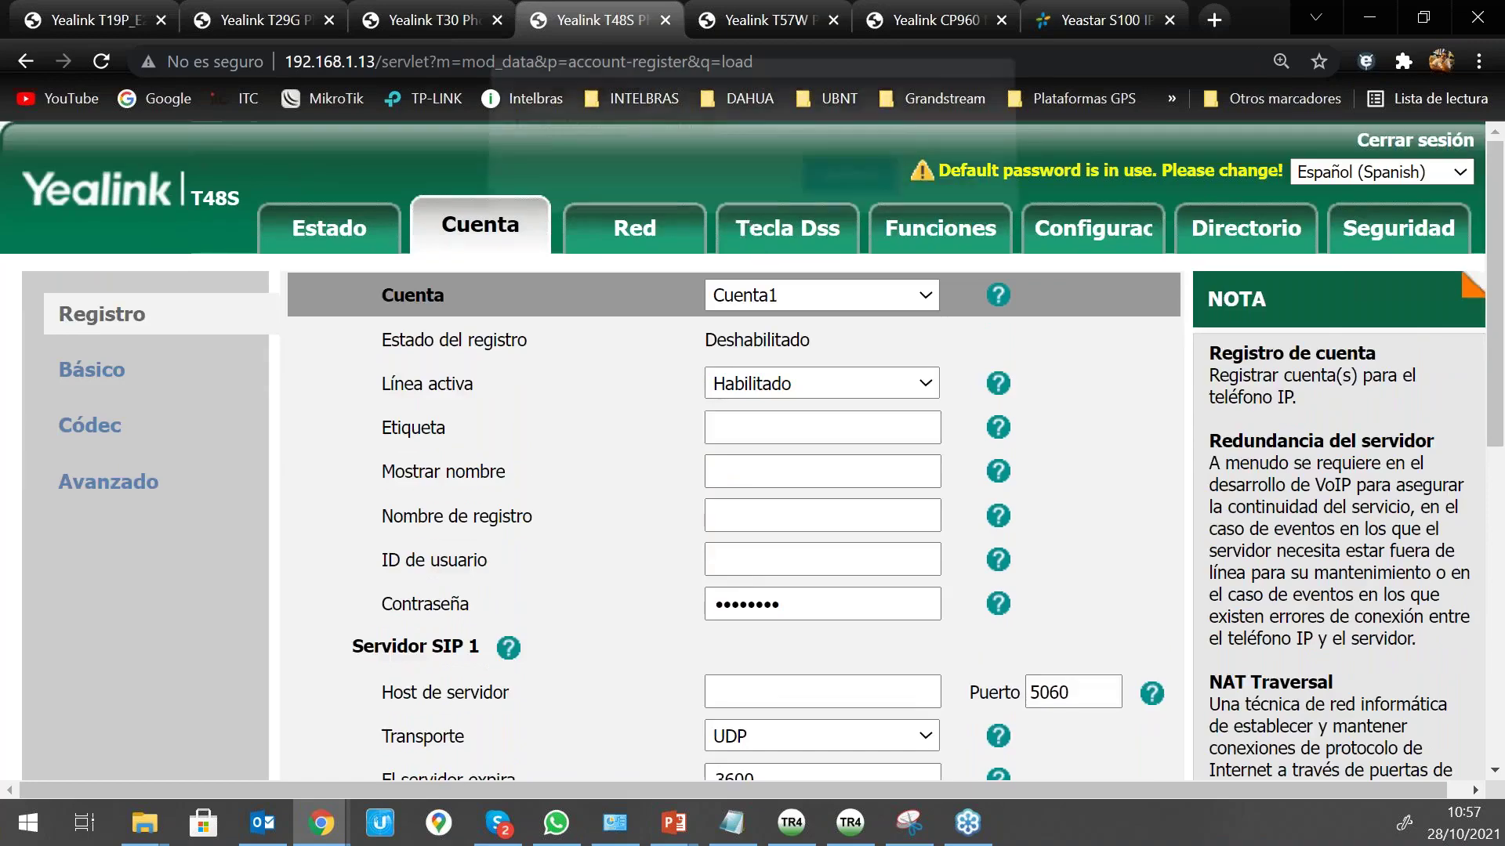
click(848, 194)
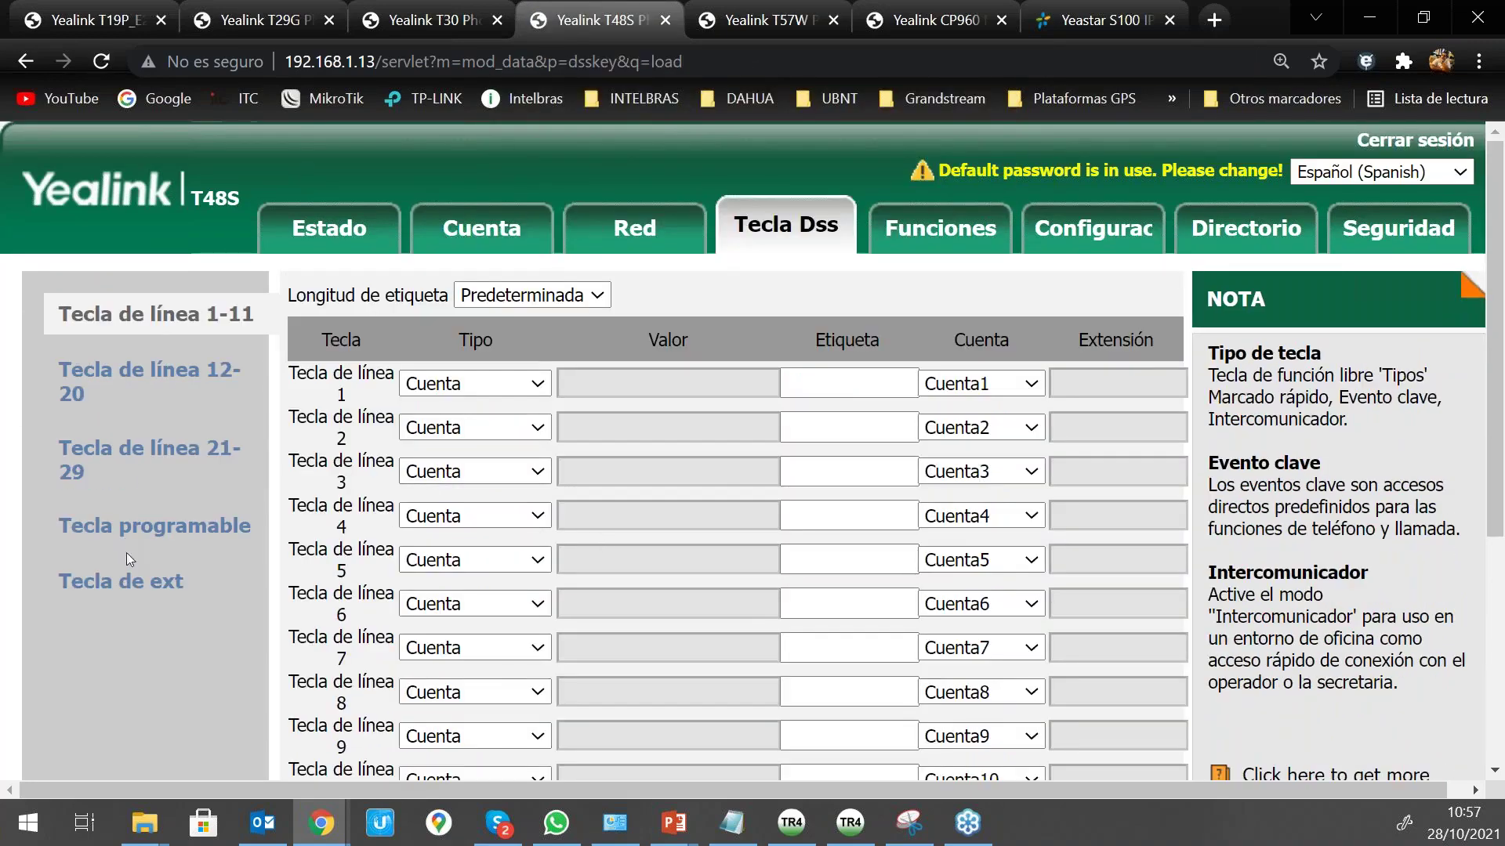
scroll(718, 494, down, 5)
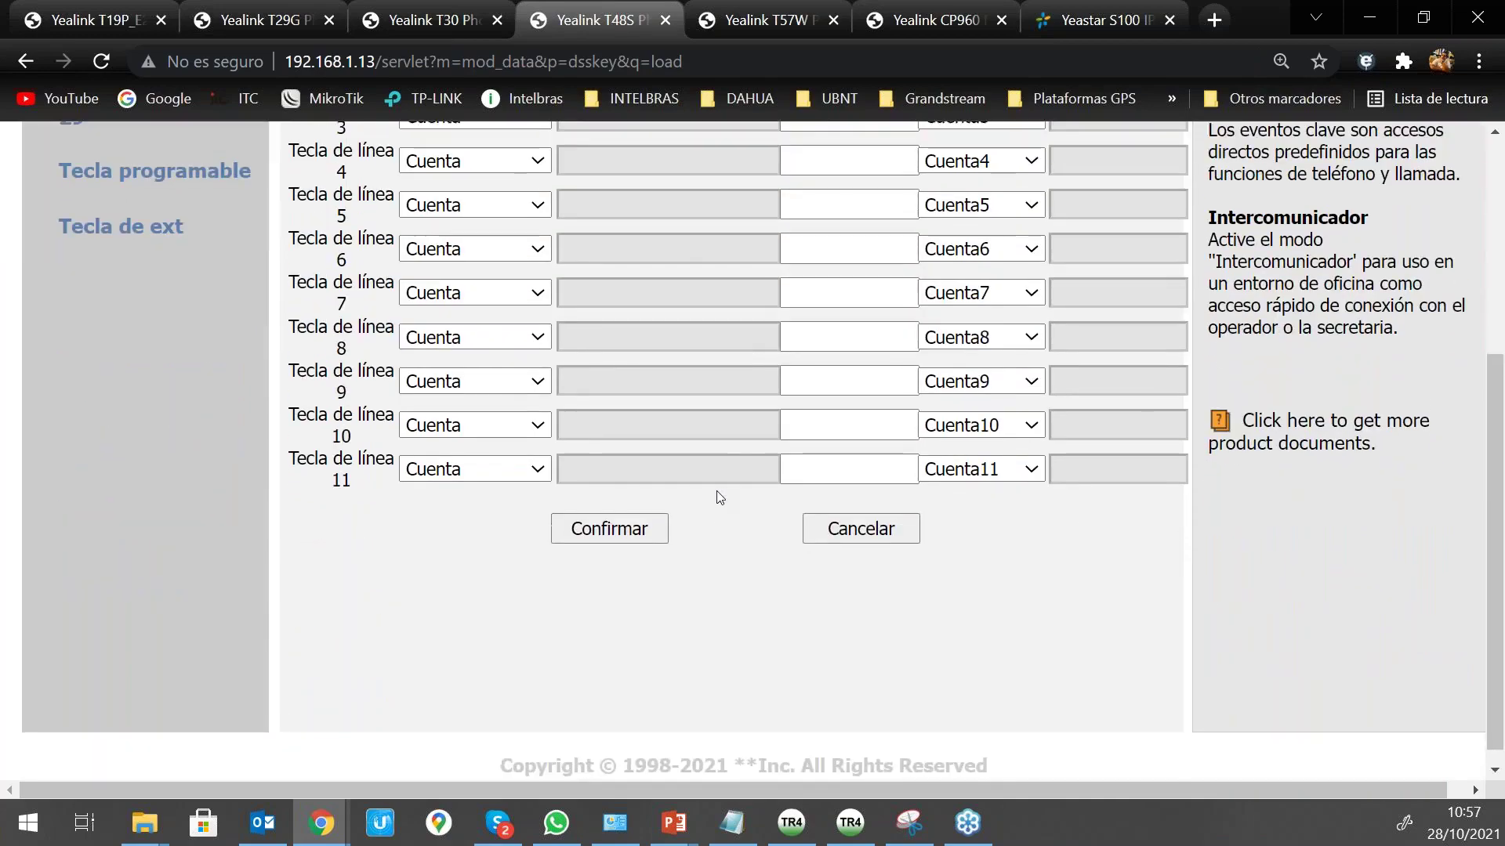
scroll(716, 494, up, 5)
Step: Review the Desvío y DND page, with every call-forwarding option Desactivado
click(929, 221)
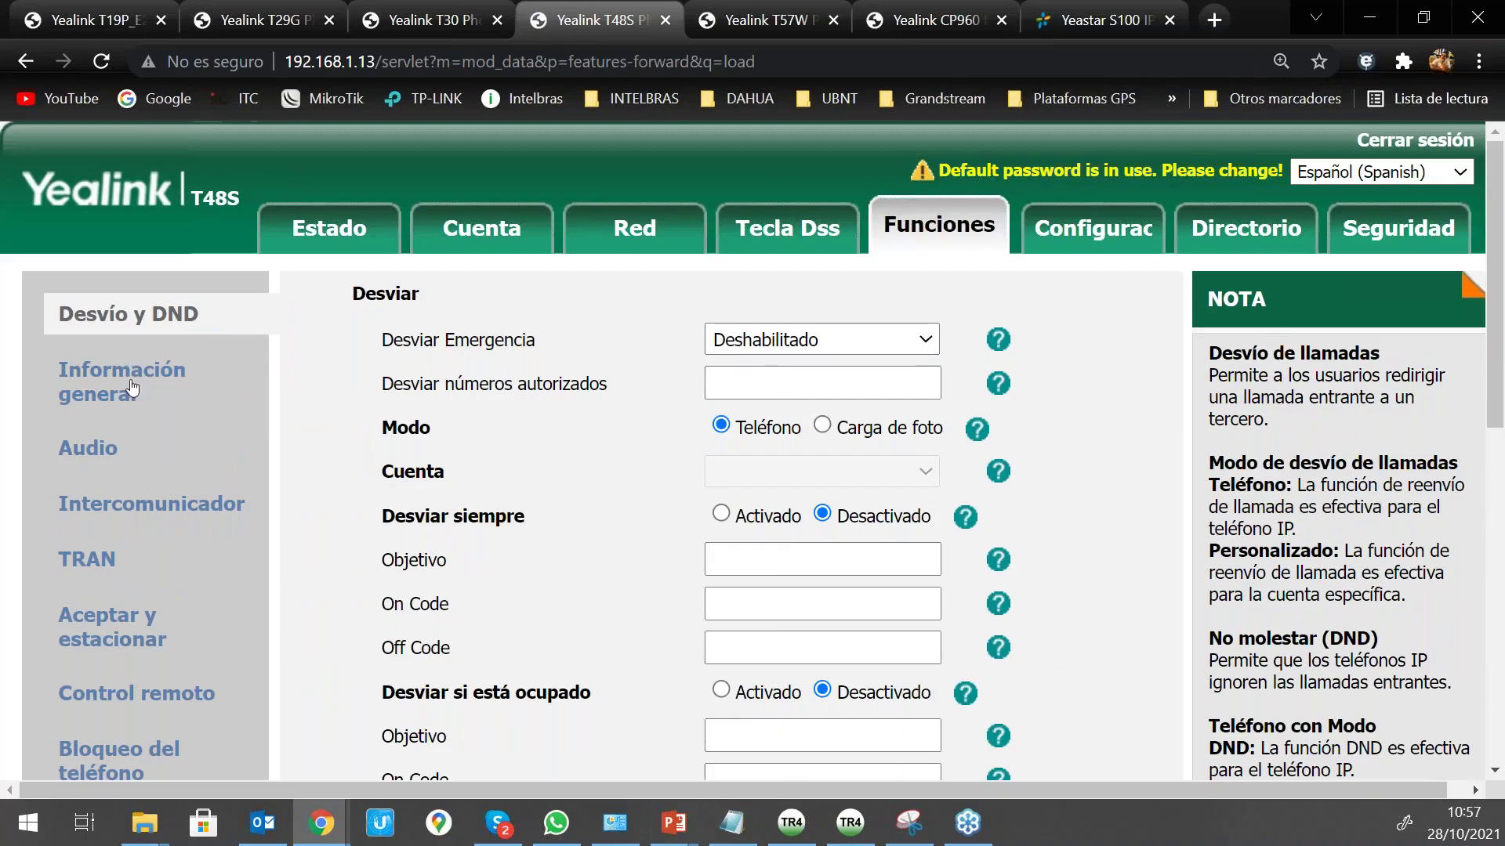
scroll(167, 559, down, 8)
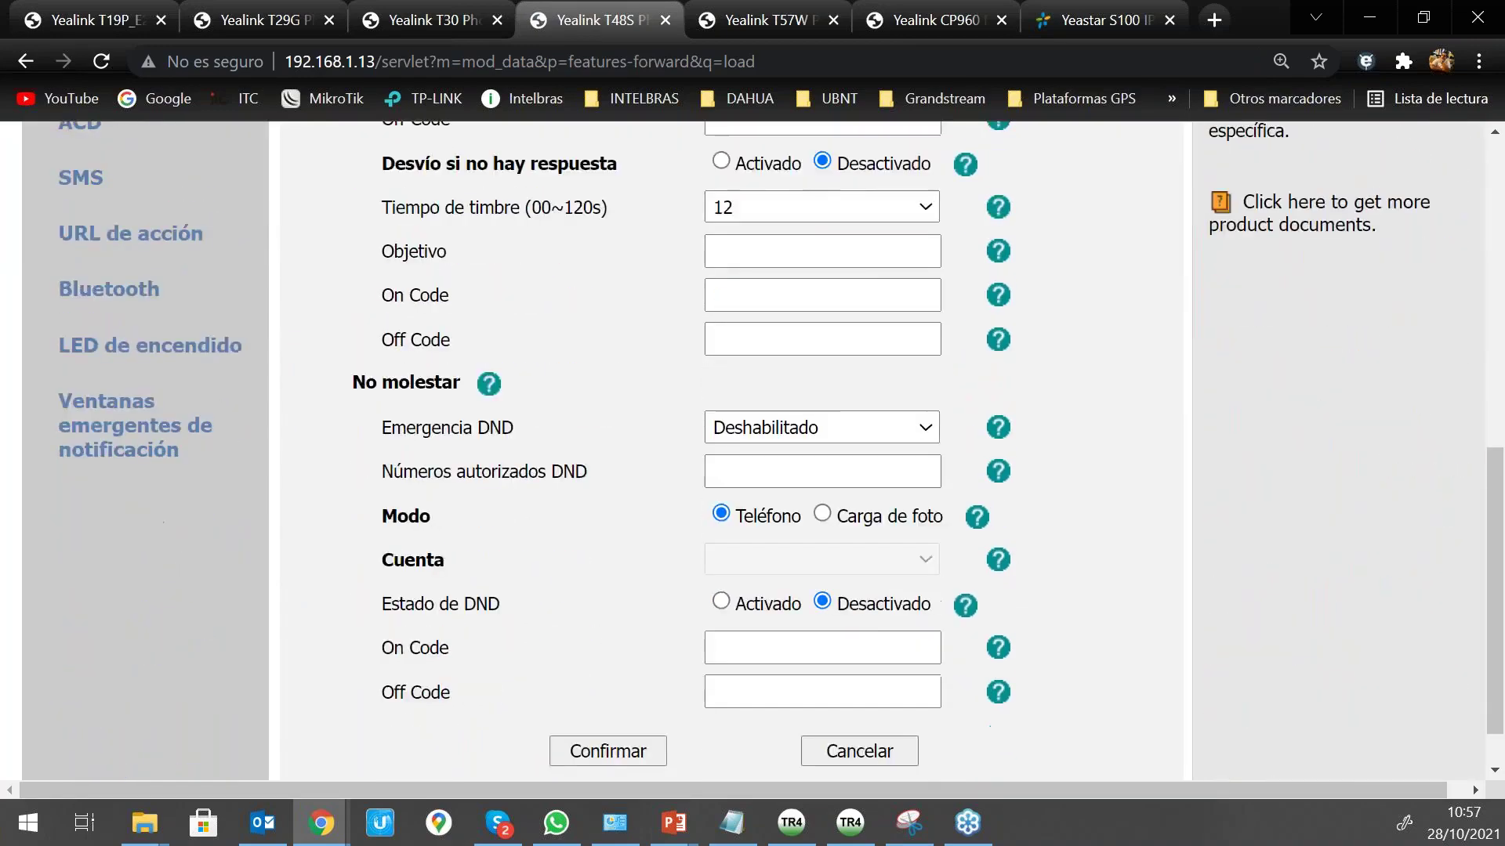
scroll(167, 559, up, 3)
scroll(1051, 266, up, 6)
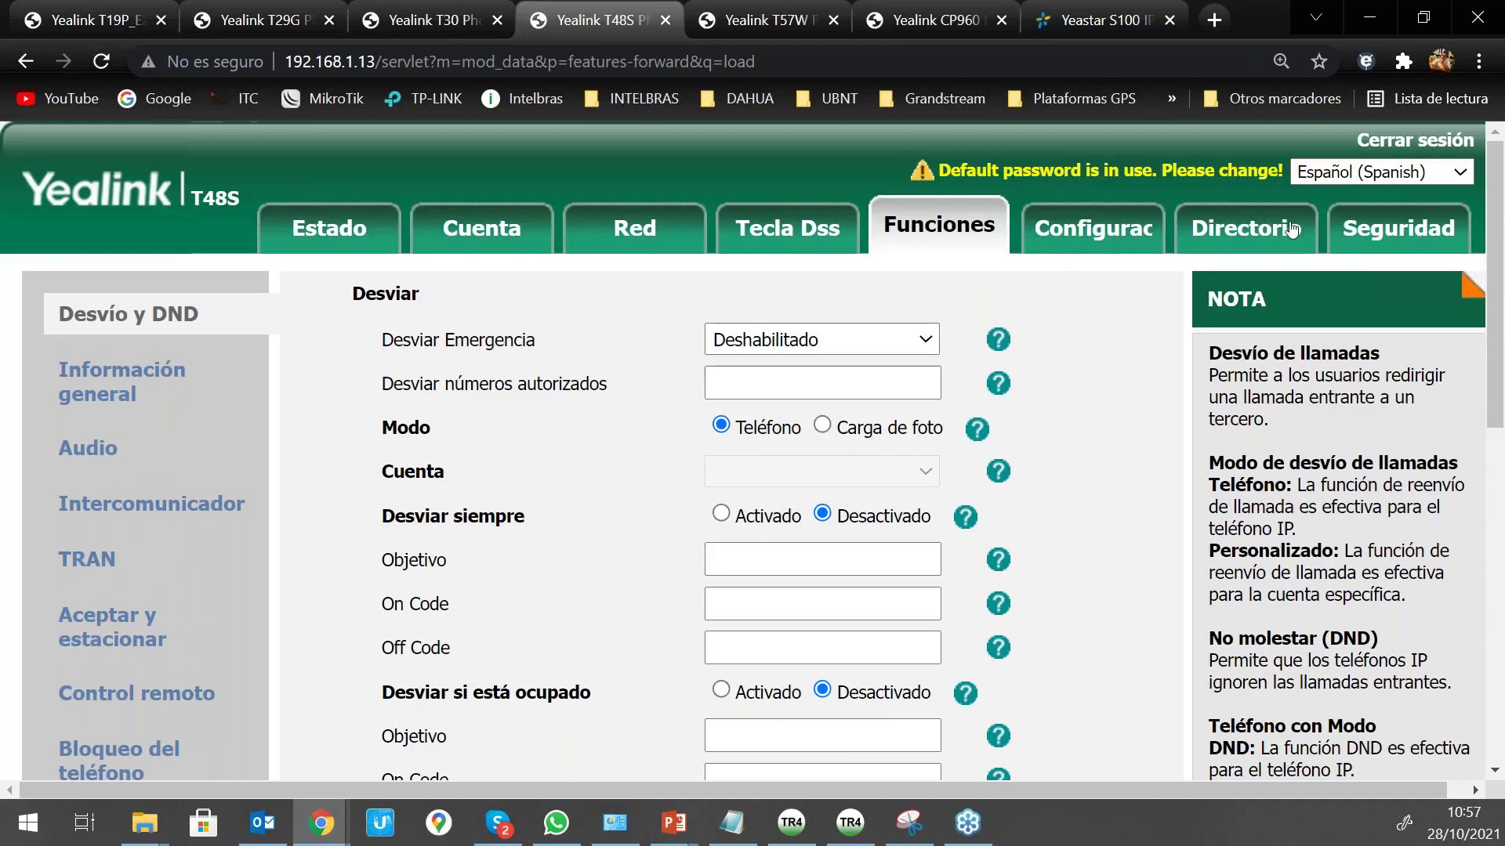
click(1292, 230)
Step: Open the T48S settings and view the upgrade page showing firmware 66.84.0.15
click(1085, 227)
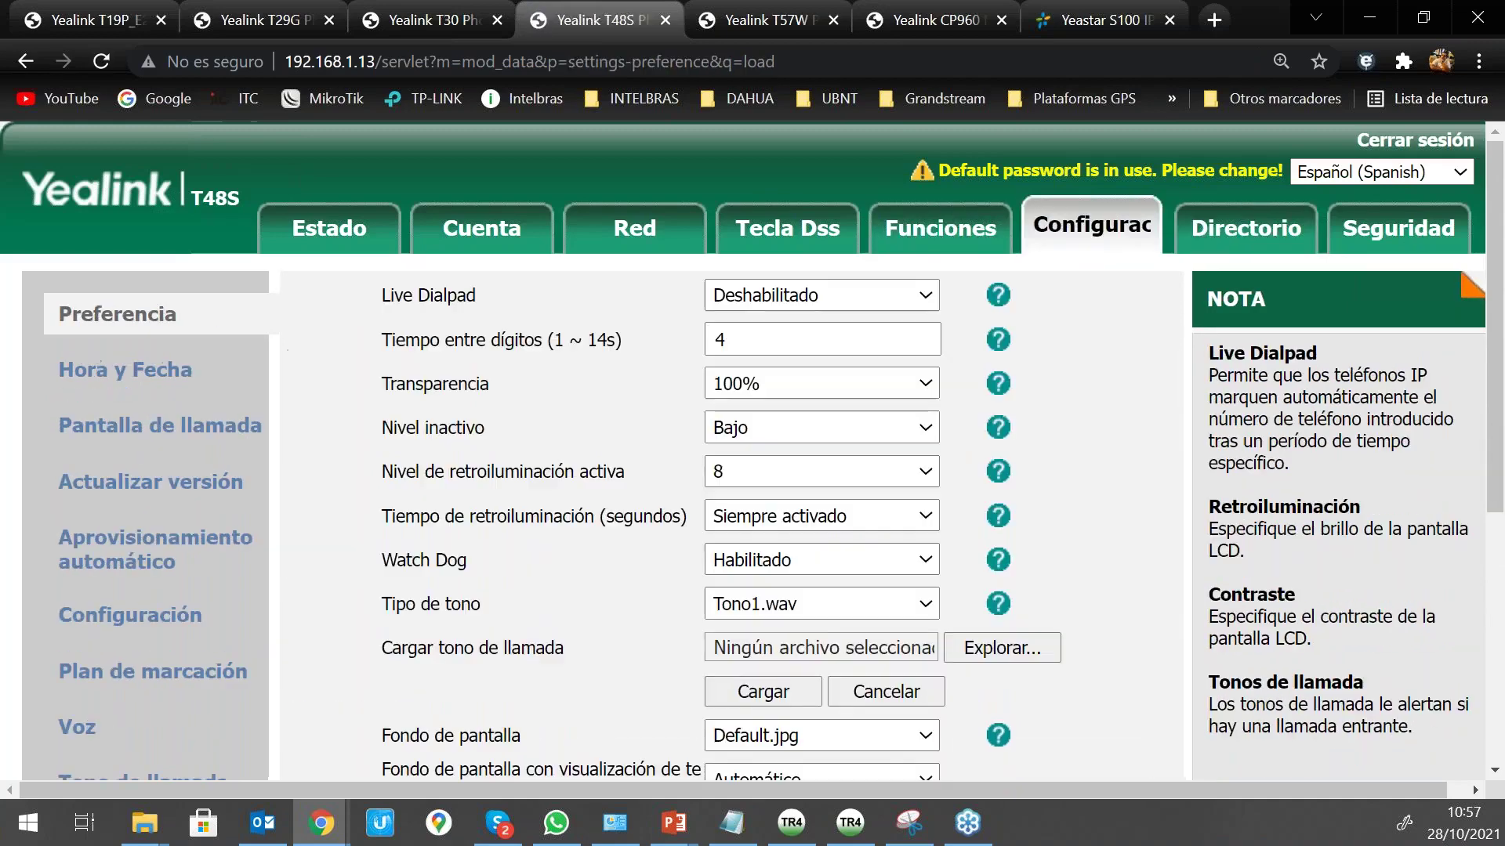
scroll(147, 413, down, 1)
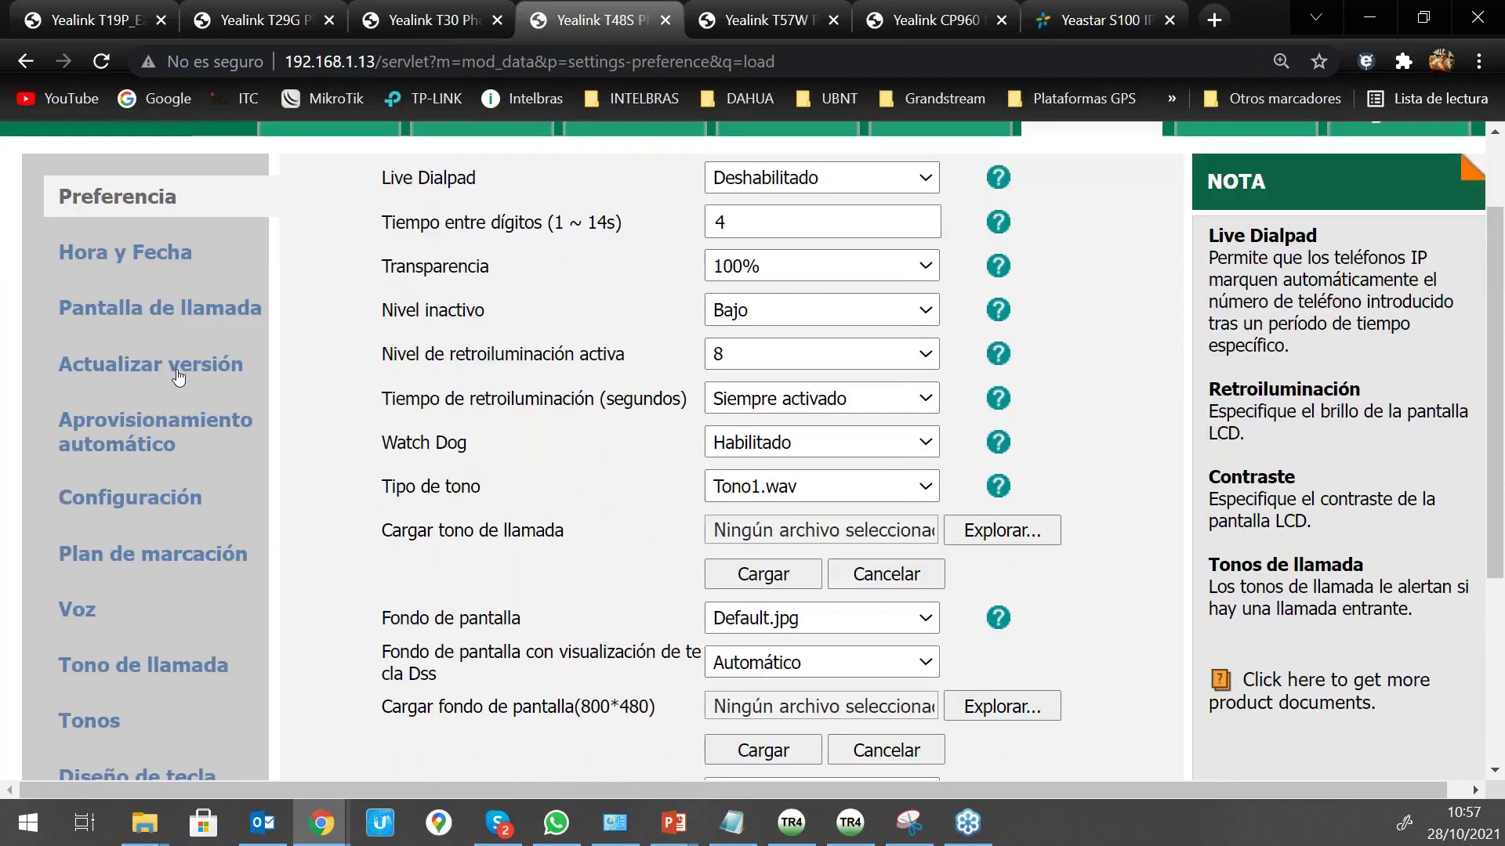
click(179, 366)
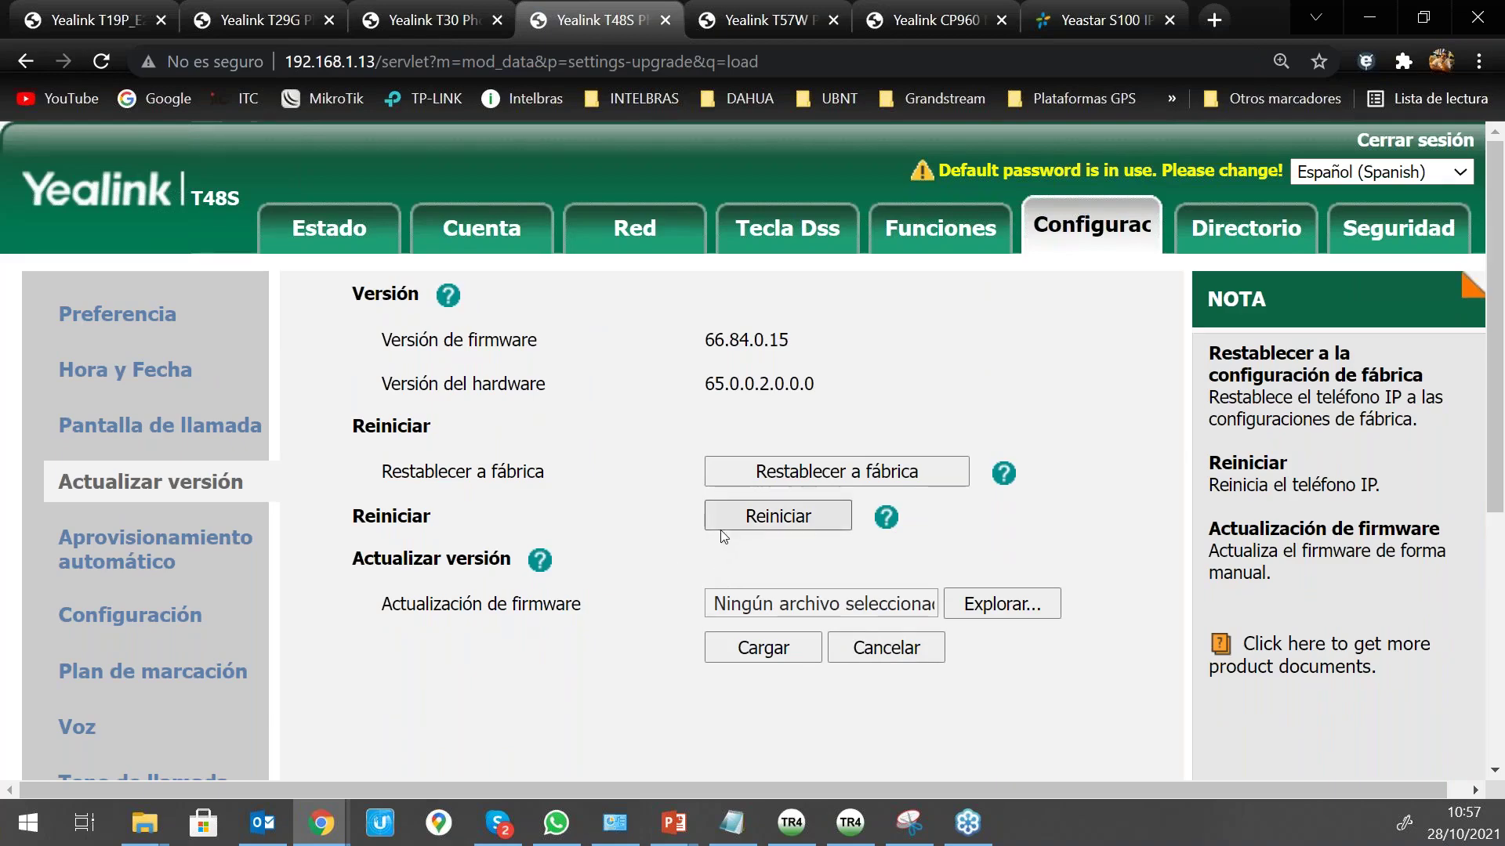
scroll(627, 541, down, 1)
Step: Review the Aprovisionamiento automático and Configuración export and log pages
click(170, 436)
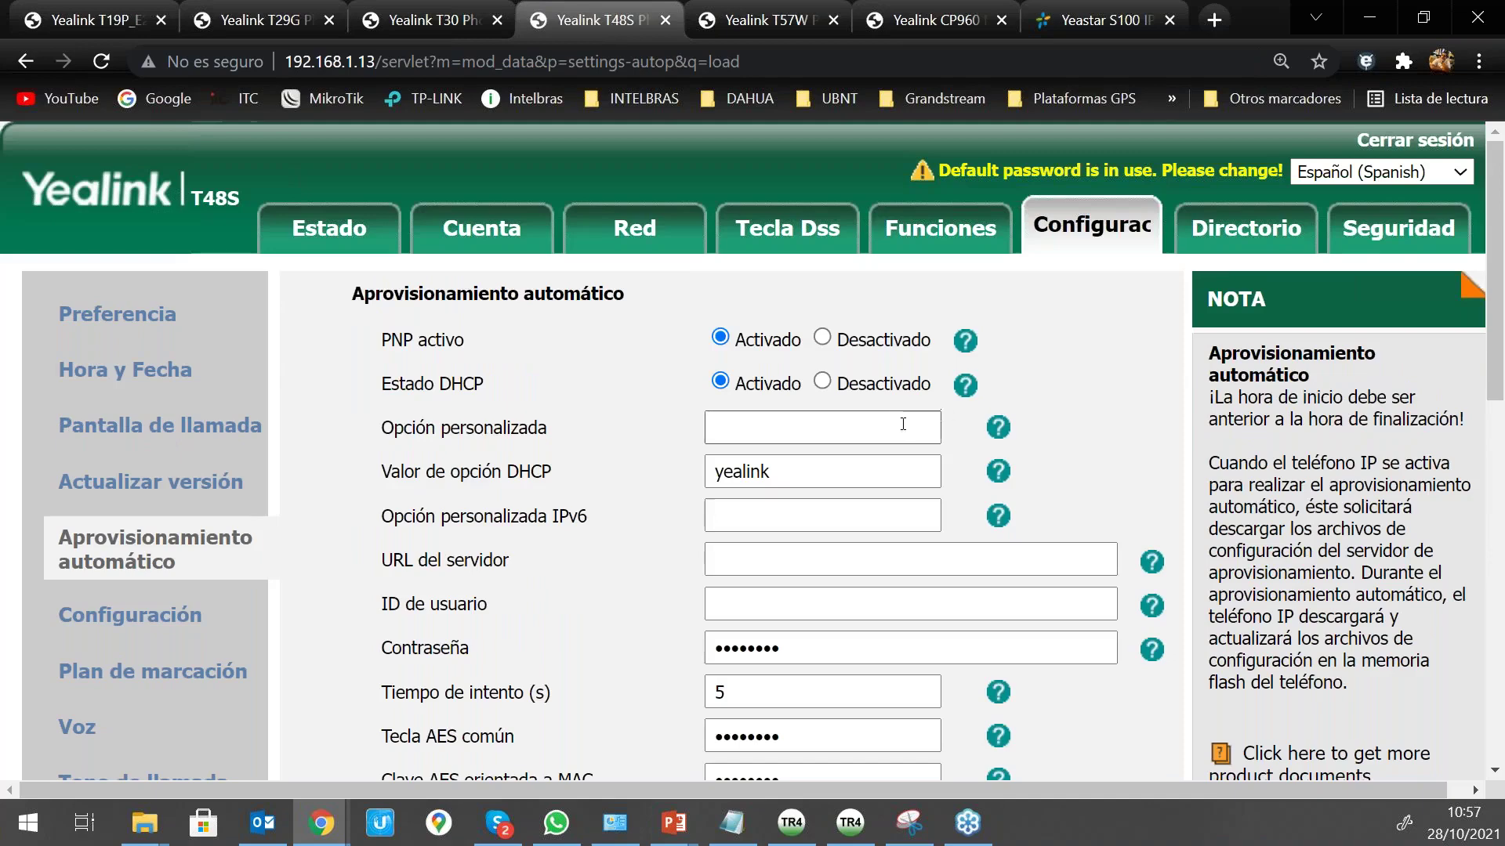
click(68, 615)
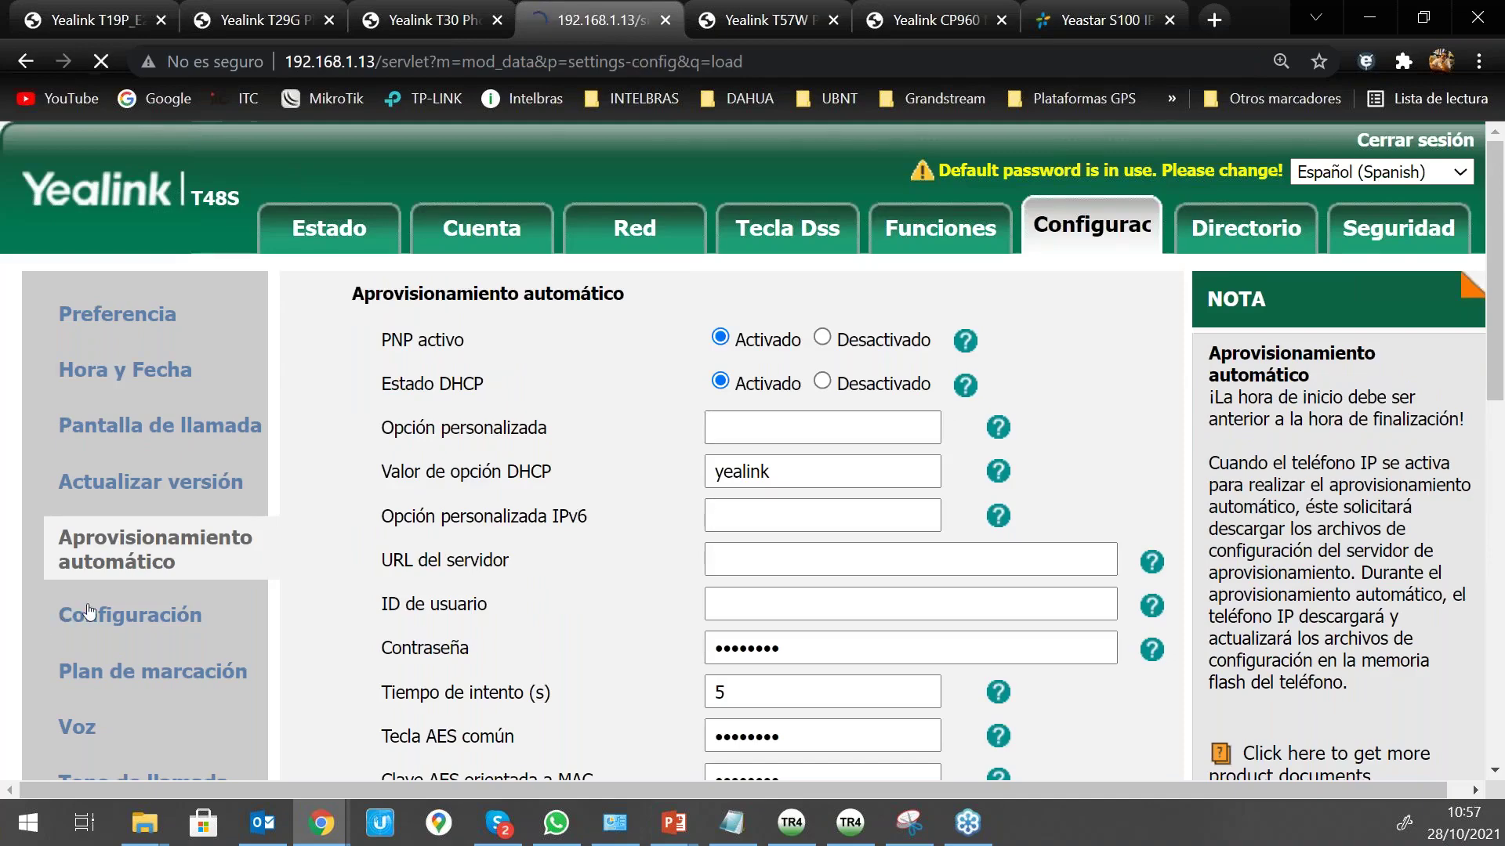
scroll(640, 470, down, 3)
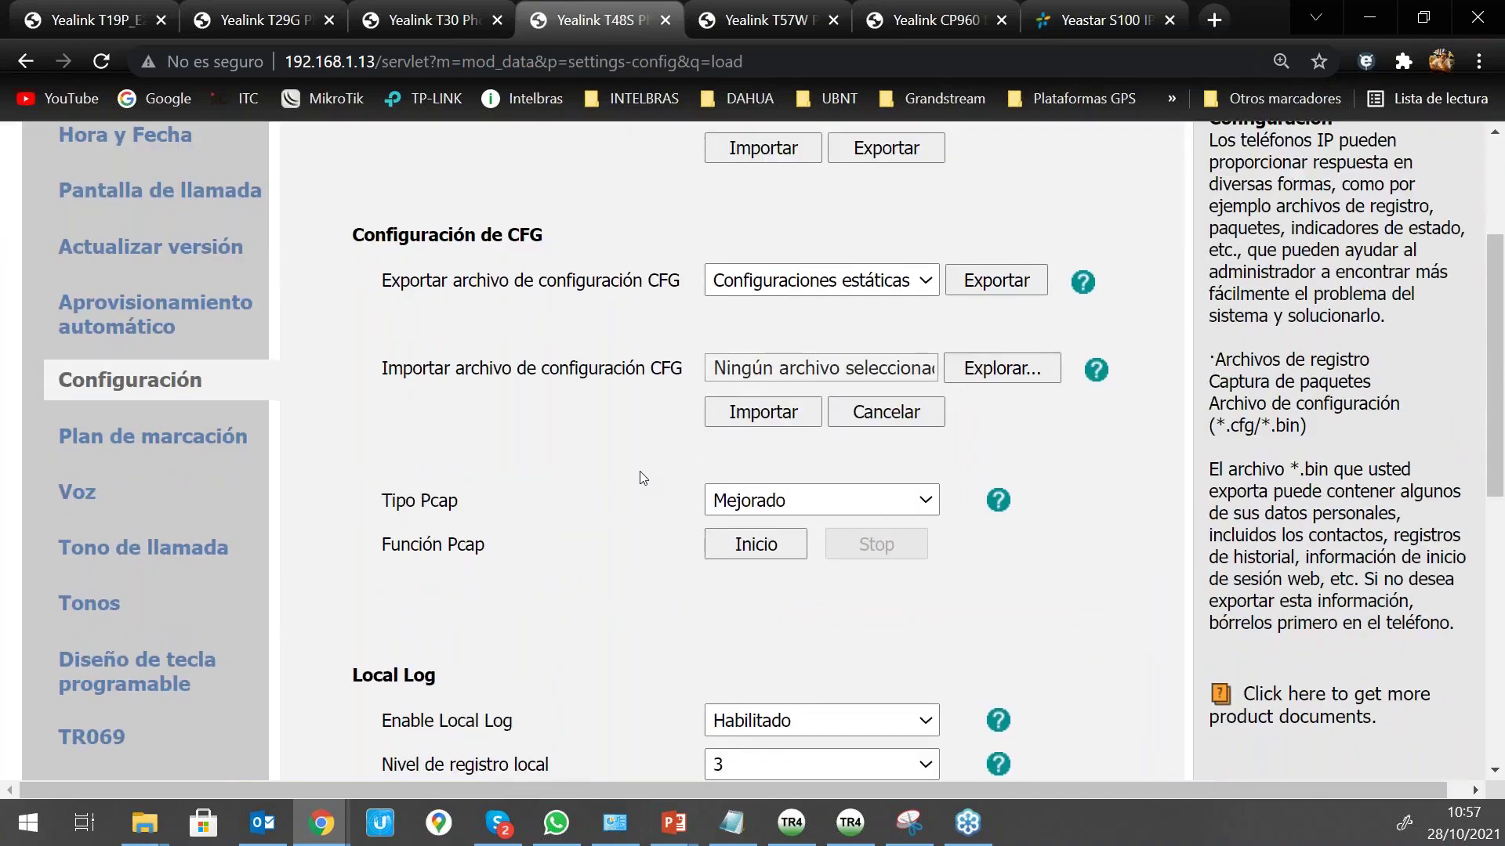
scroll(643, 478, down, 9)
scroll(642, 478, up, 12)
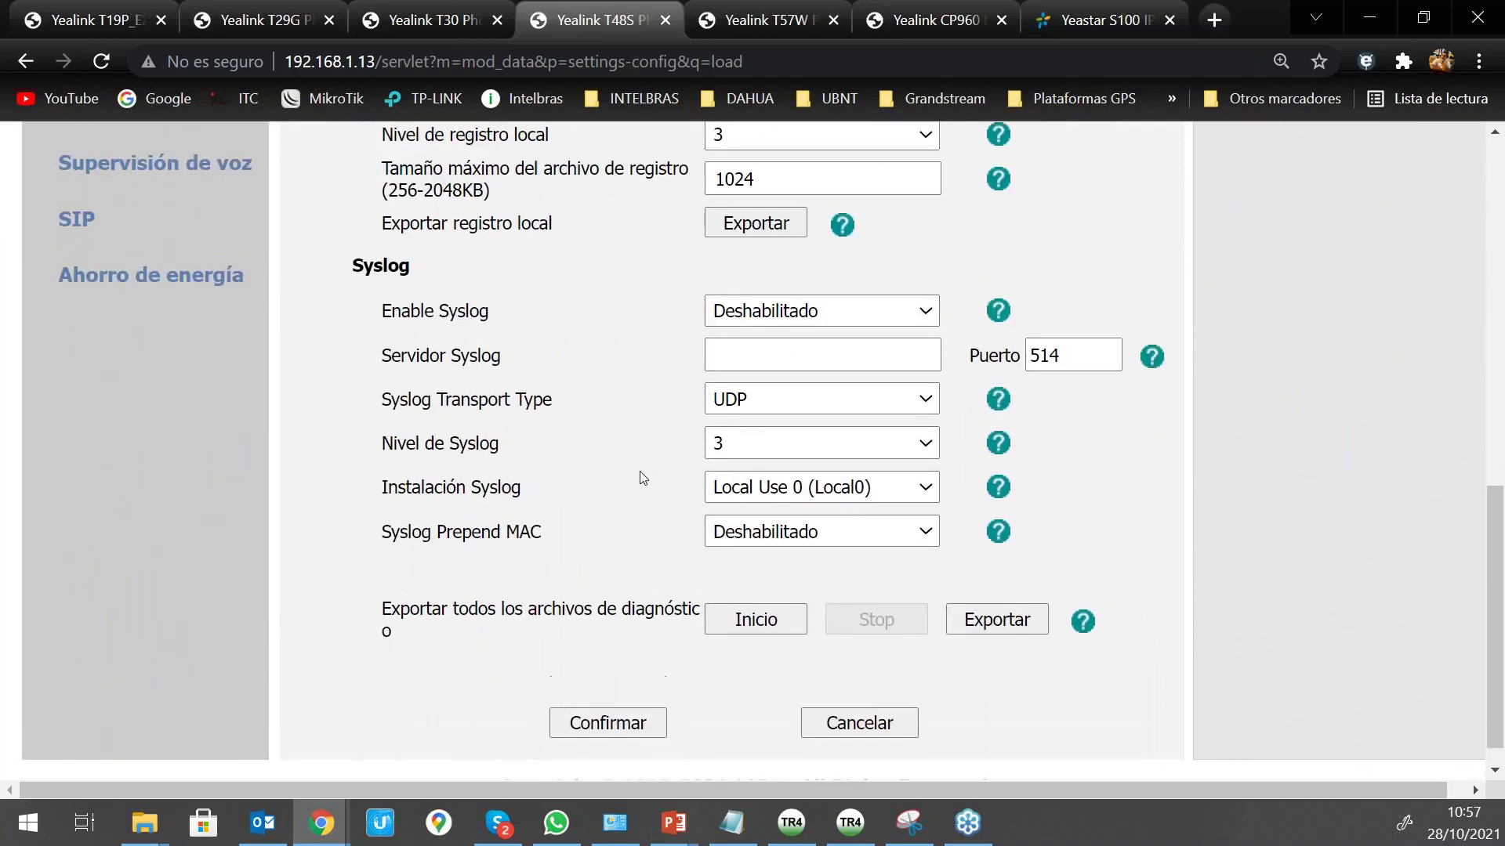
scroll(772, 462, up, 1)
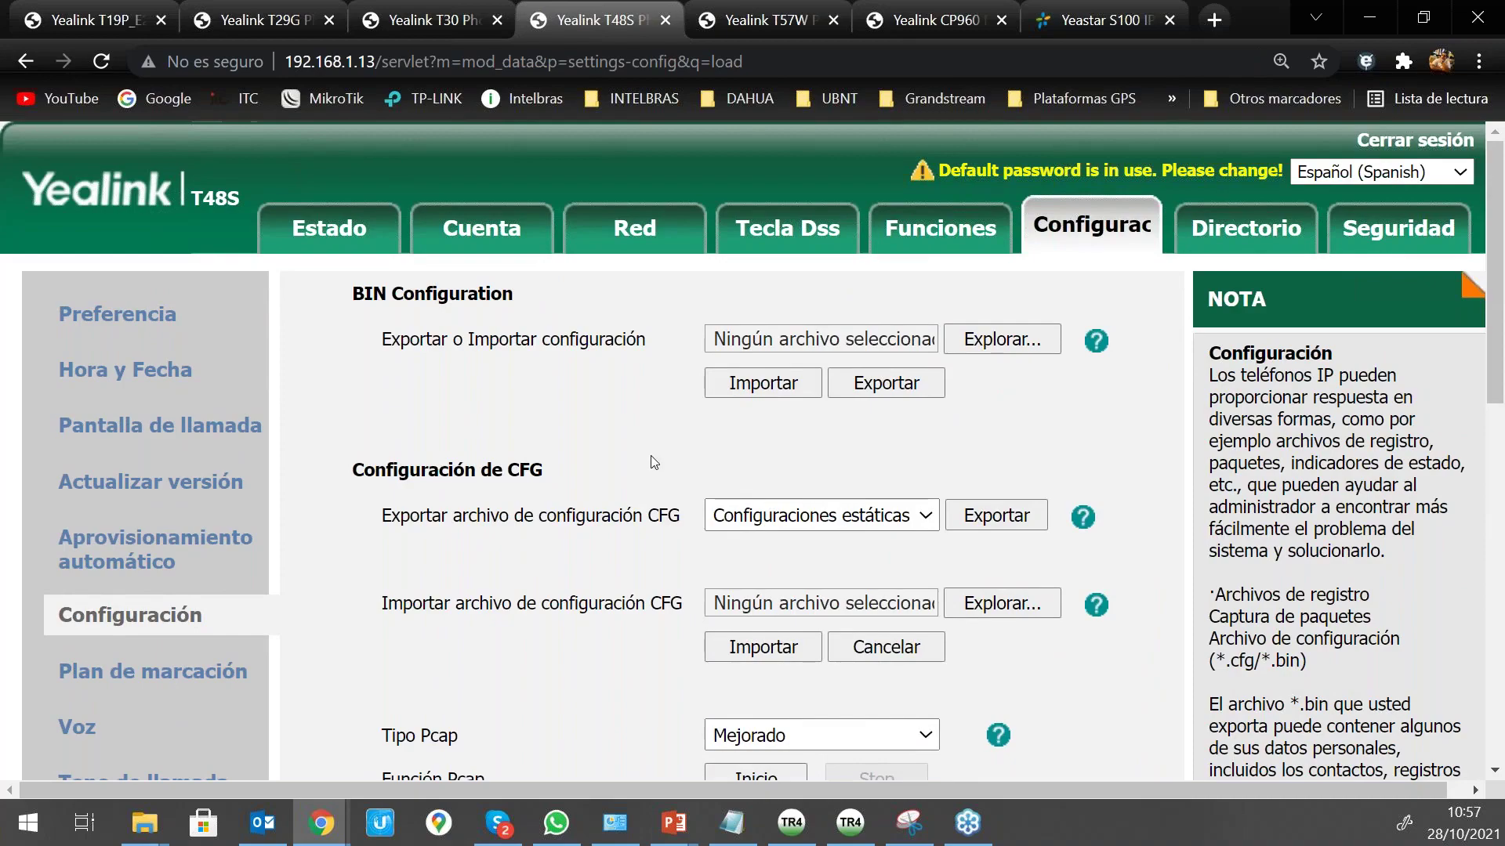
scroll(650, 458, down, 3)
scroll(113, 395, down, 2)
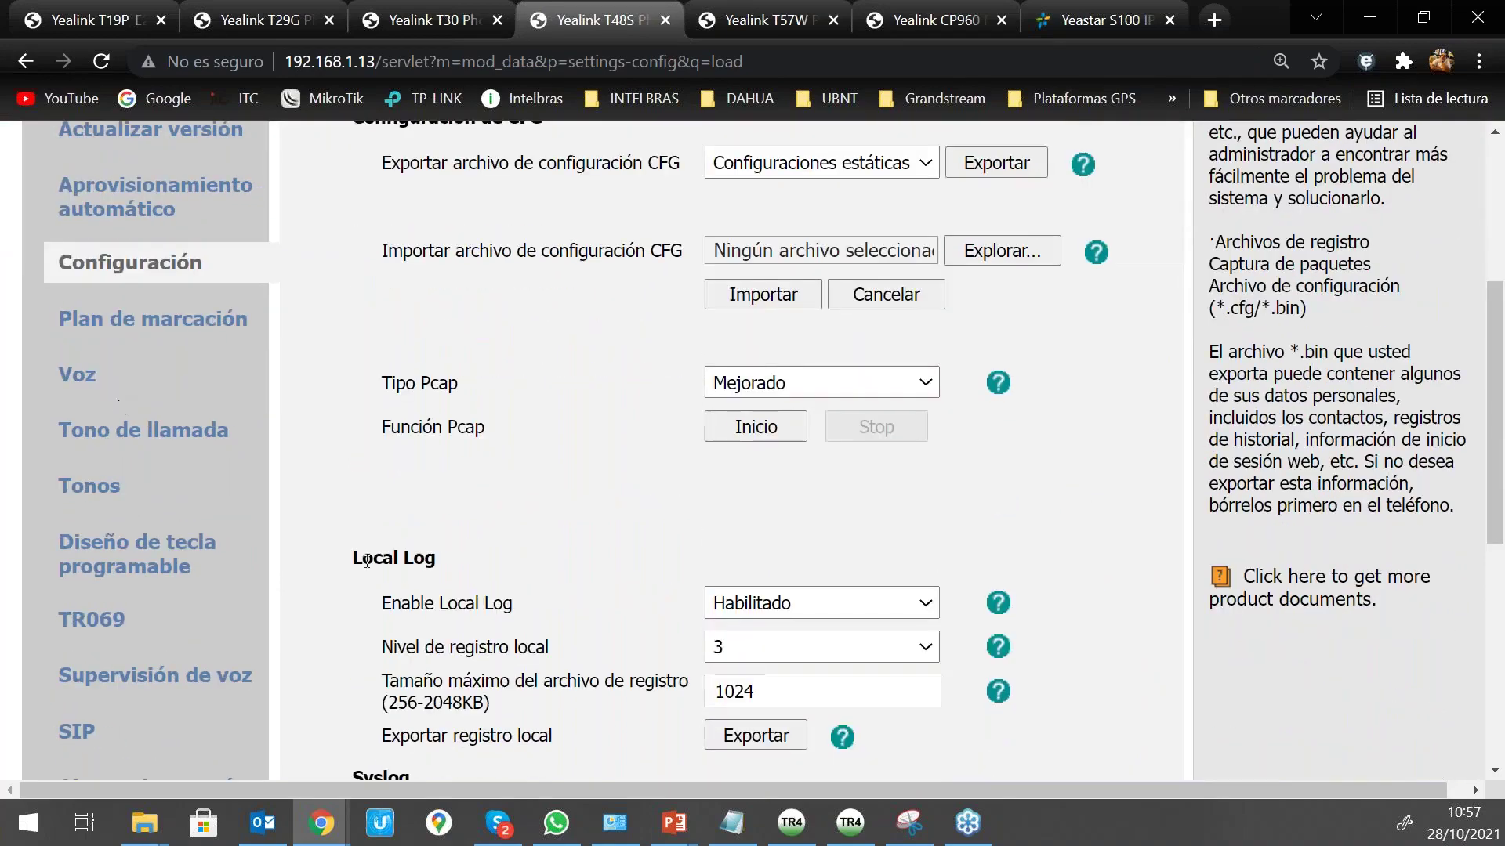
scroll(439, 589, down, 4)
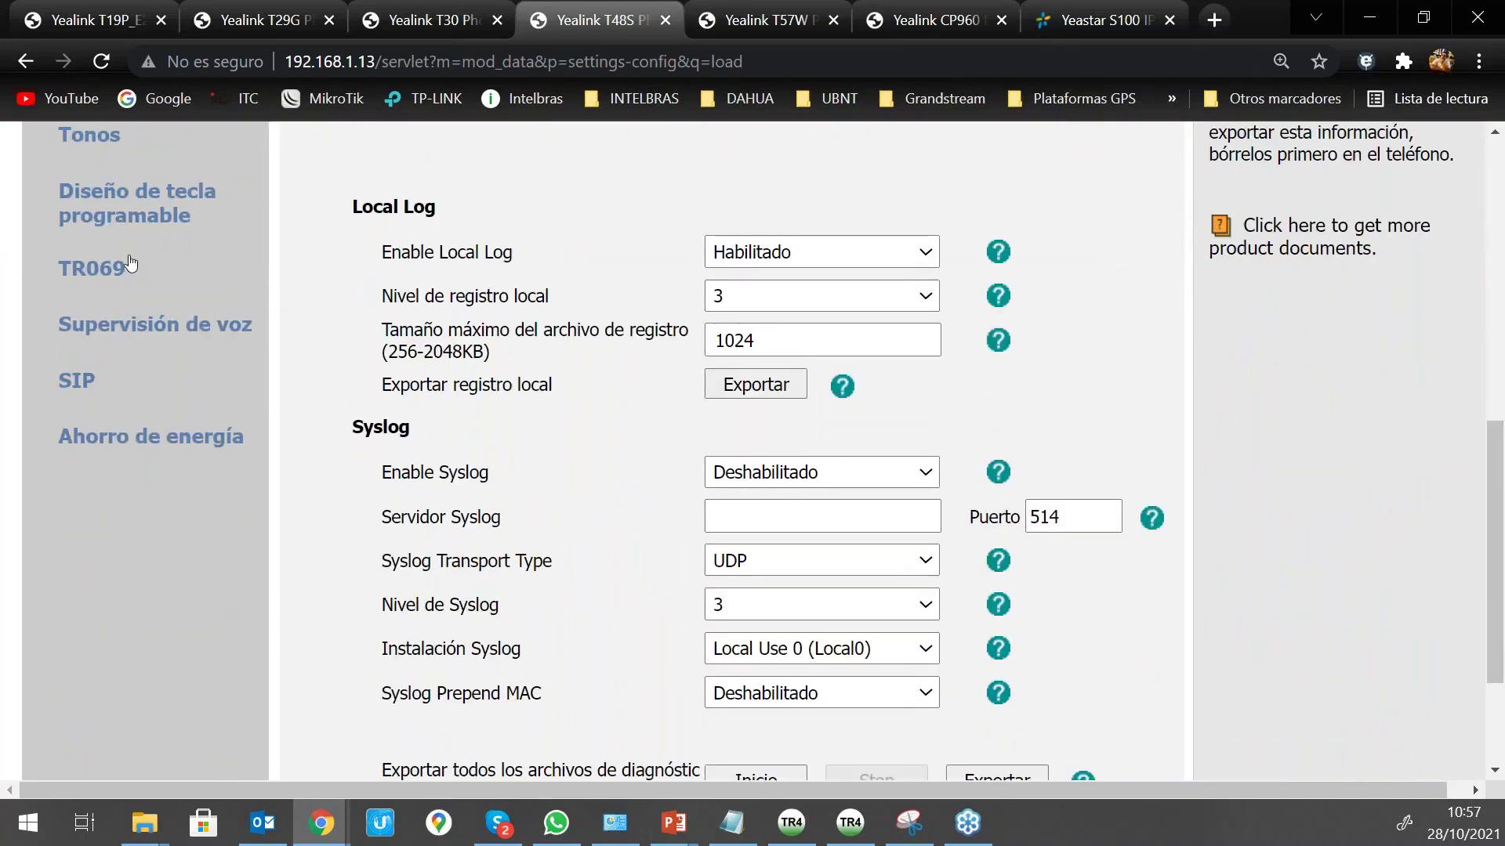
scroll(141, 318, up, 2)
Step: Look through the Diseño de tecla programable softkey layout settings
click(141, 317)
scroll(861, 439, down, 3)
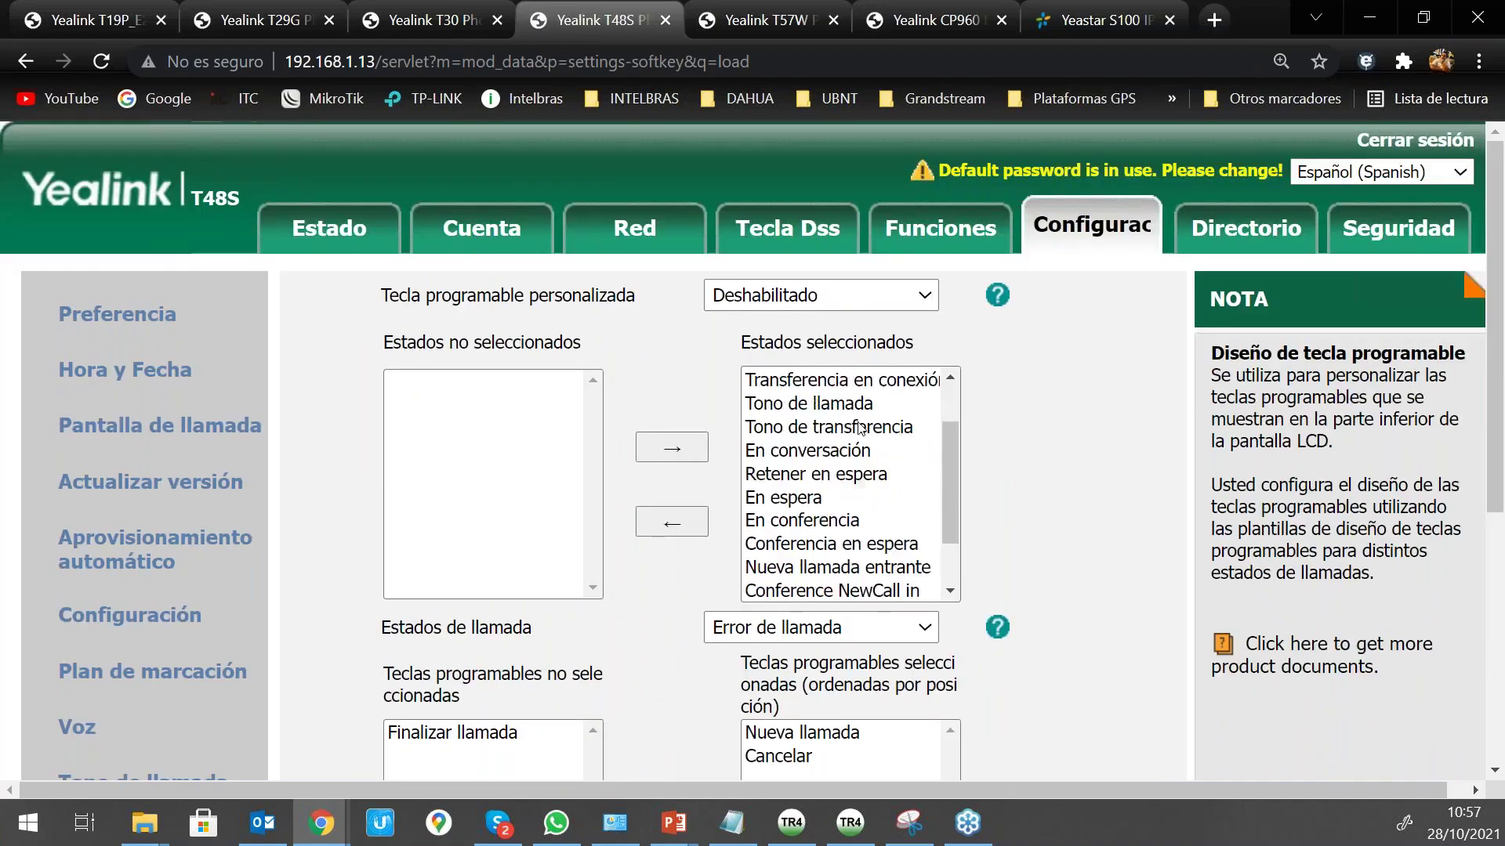
scroll(861, 438, down, 1)
scroll(821, 476, down, 3)
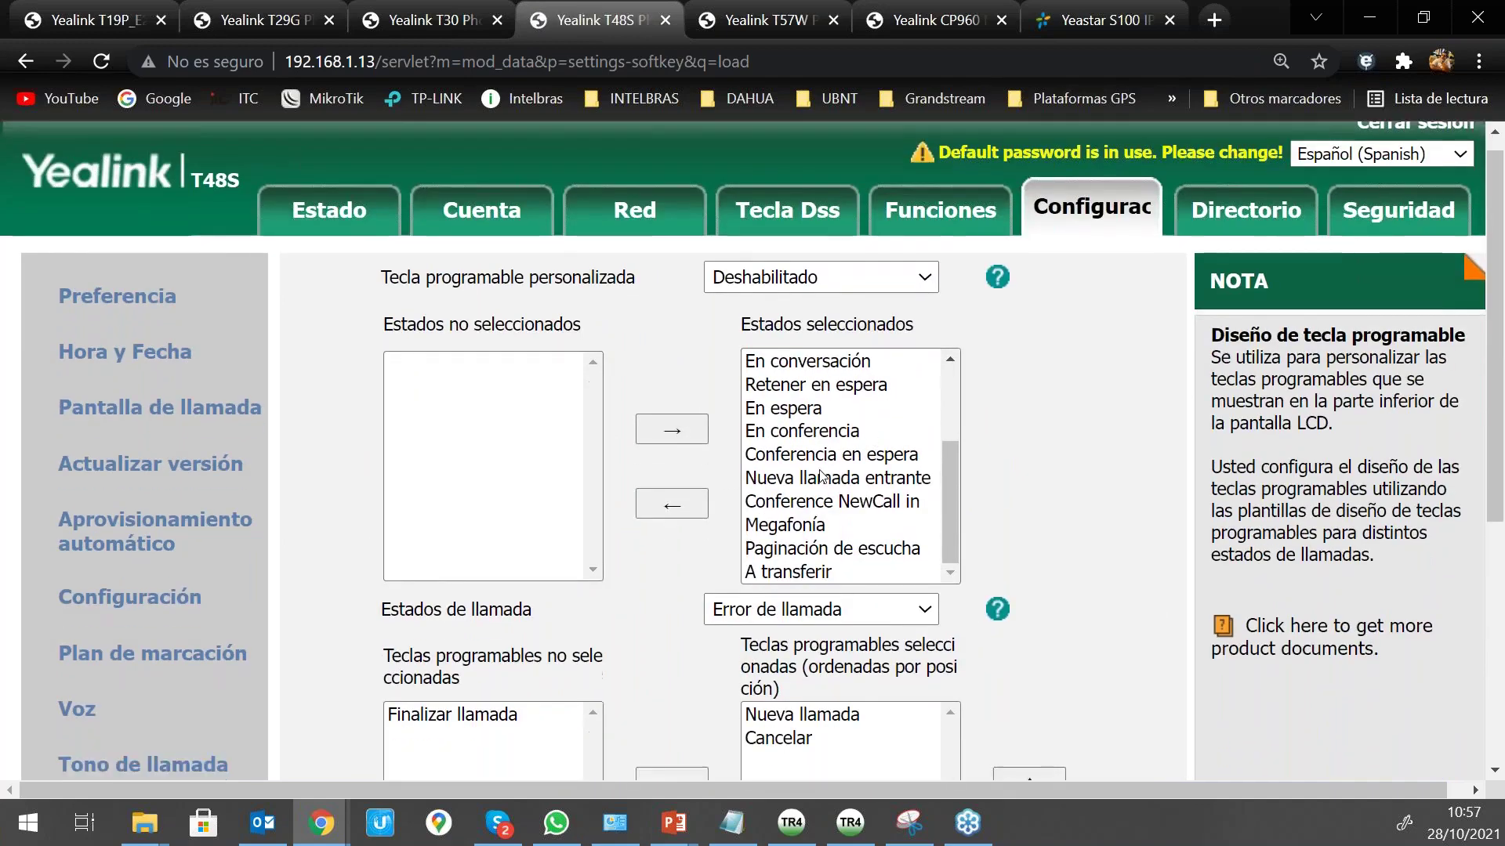
scroll(836, 497, down, 3)
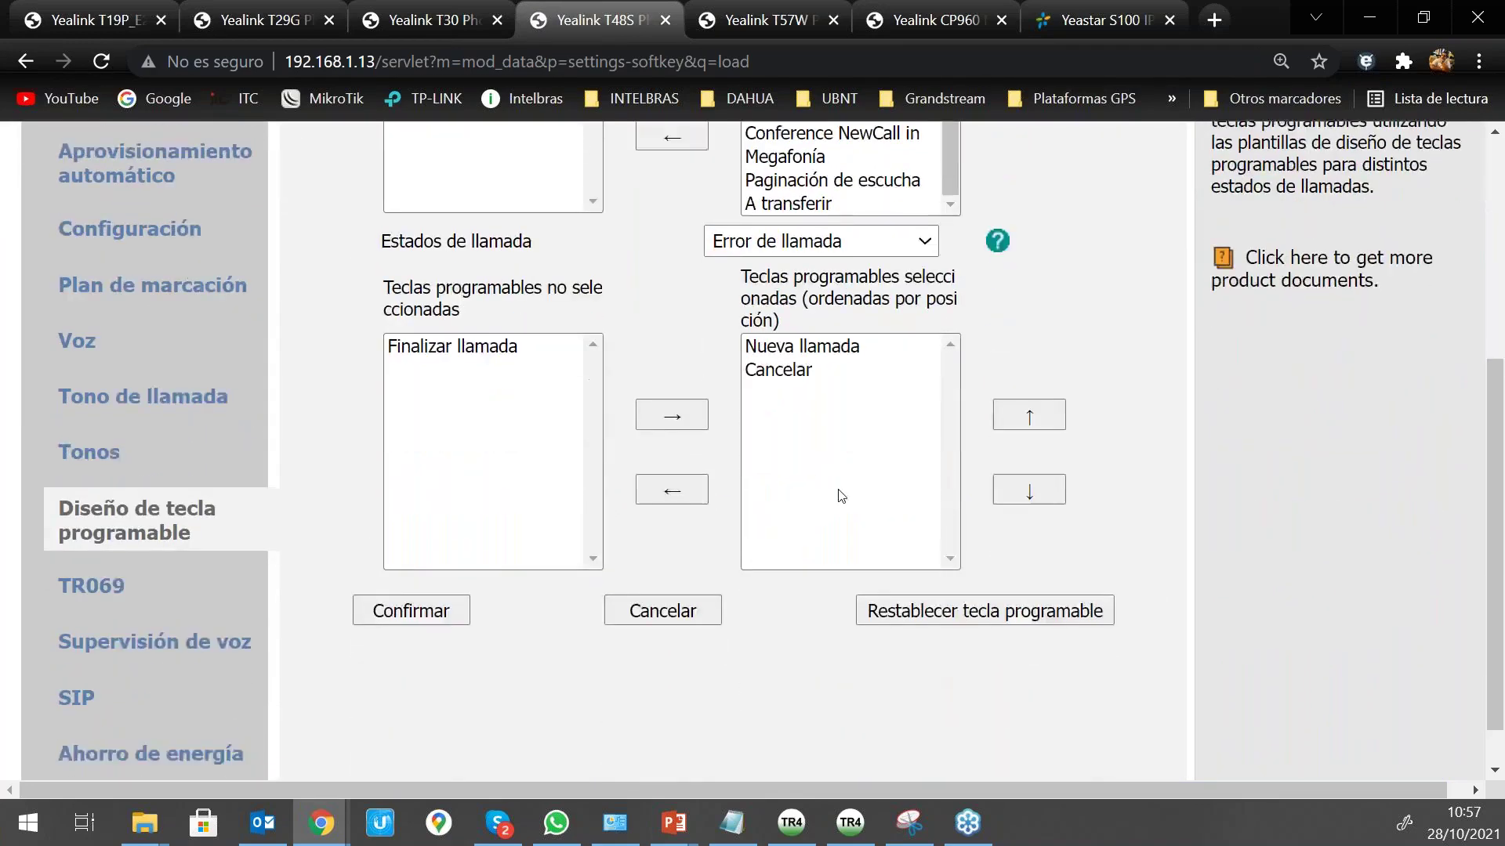
Step: Review the Ahorro de energía office-hours schedule, then the Pantalla de llamada settings
click(145, 707)
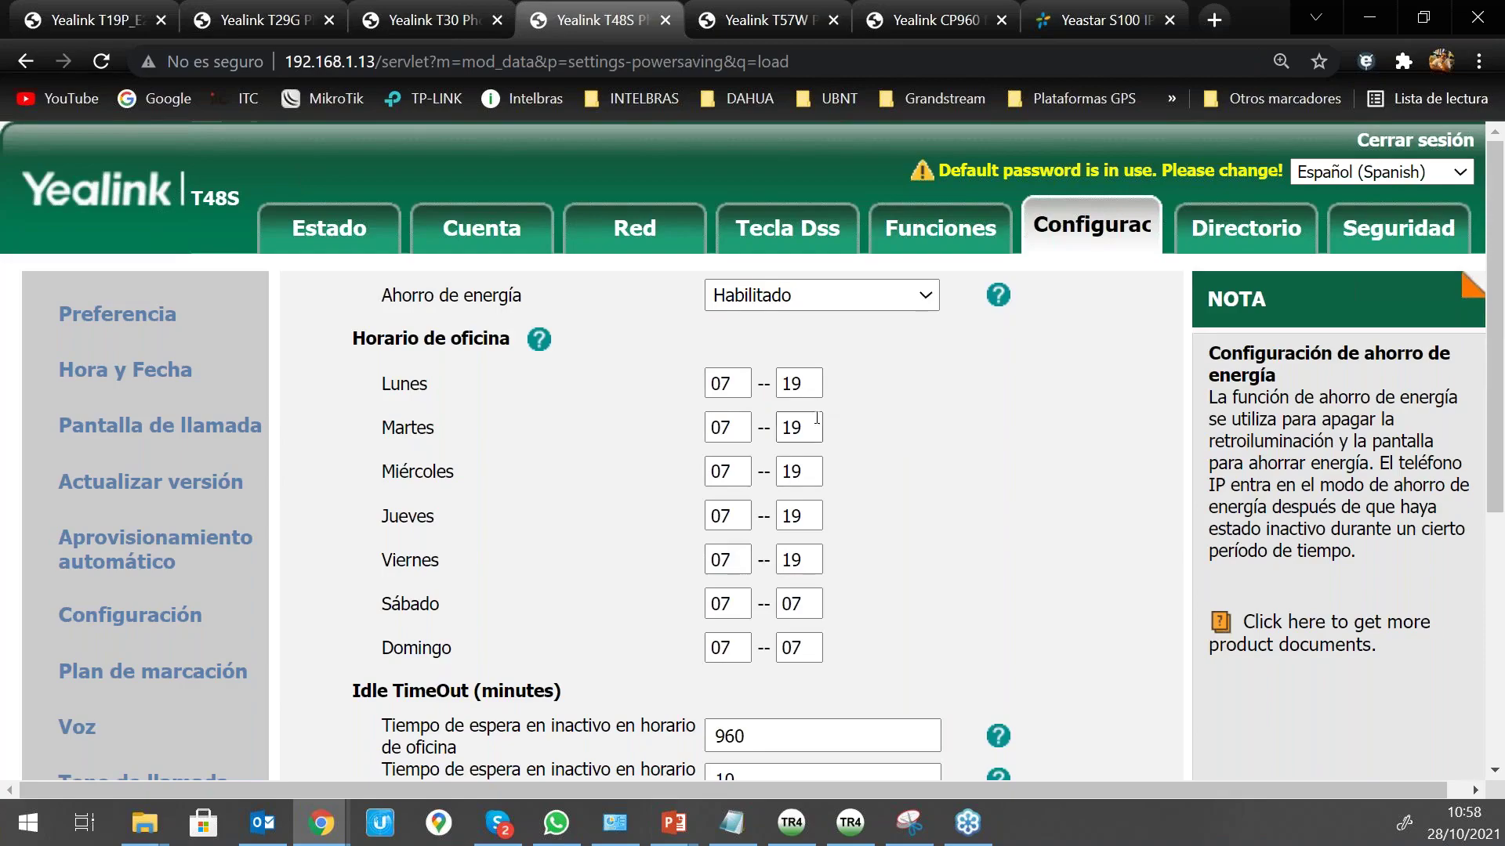
scroll(185, 521, down, 1)
scroll(176, 576, down, 4)
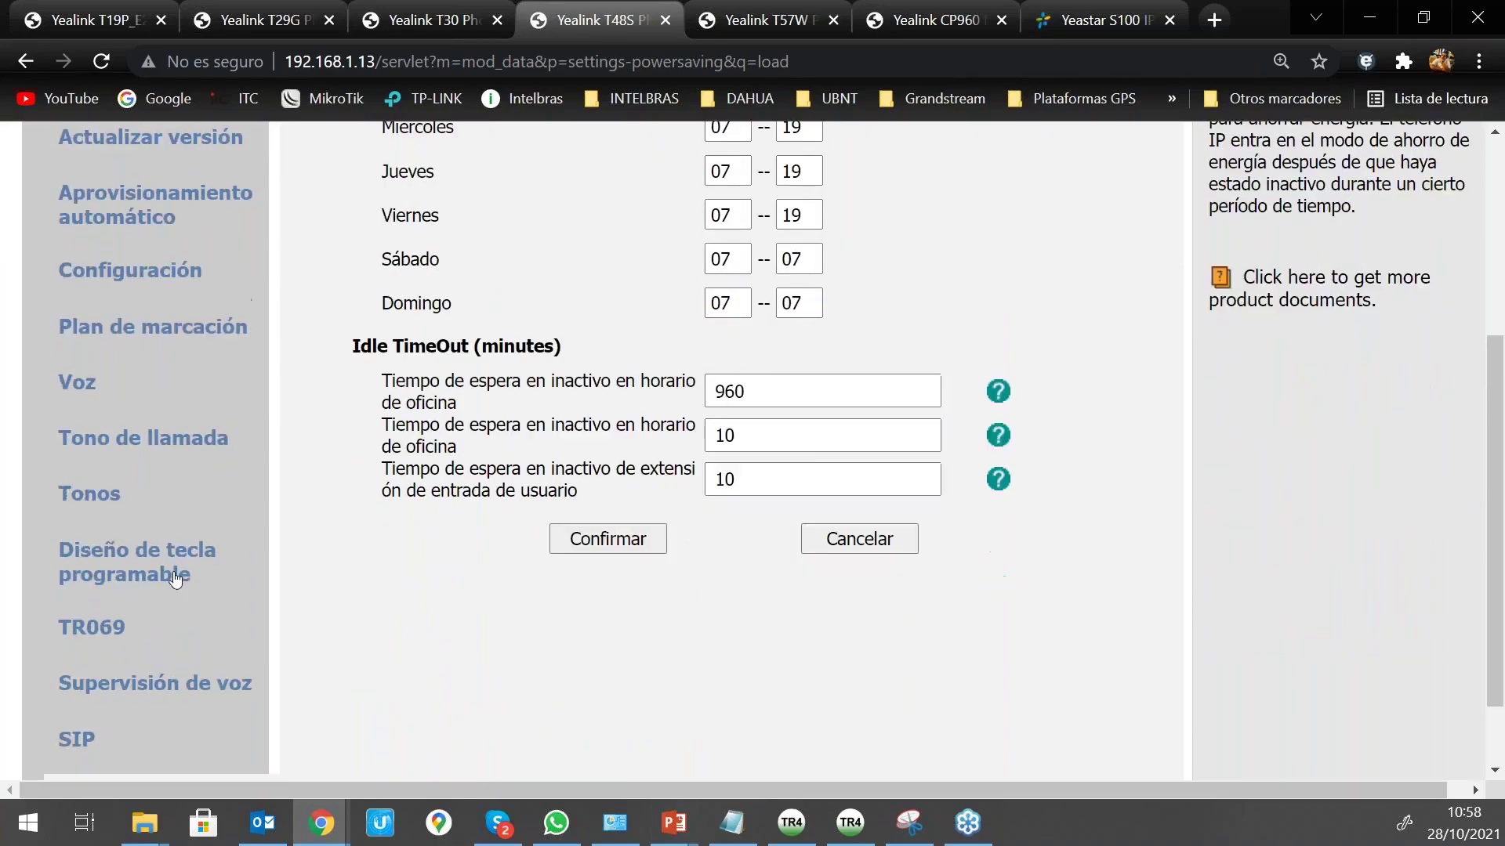
scroll(286, 549, up, 5)
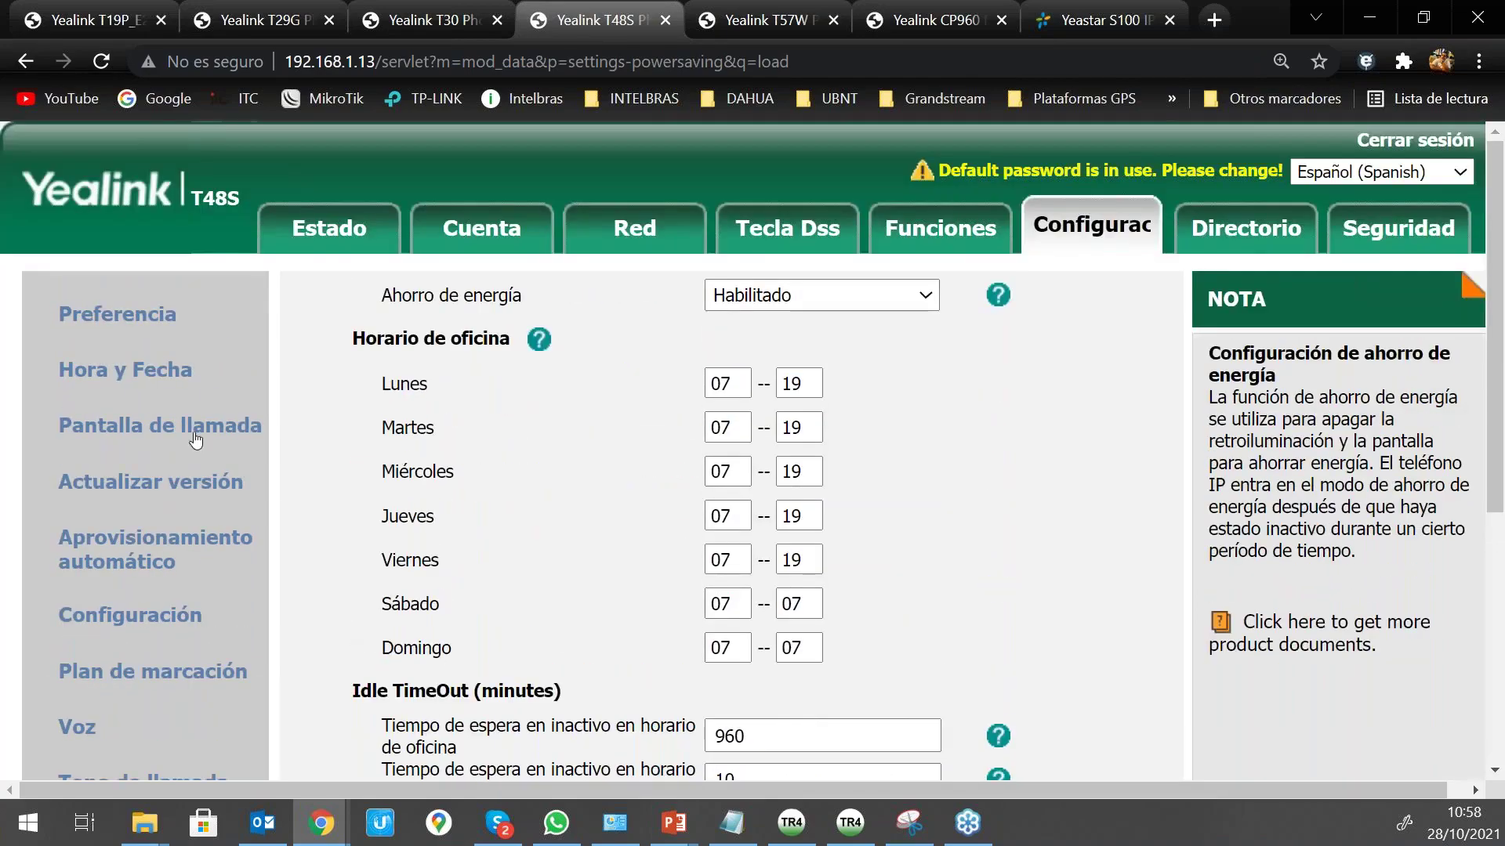
click(195, 435)
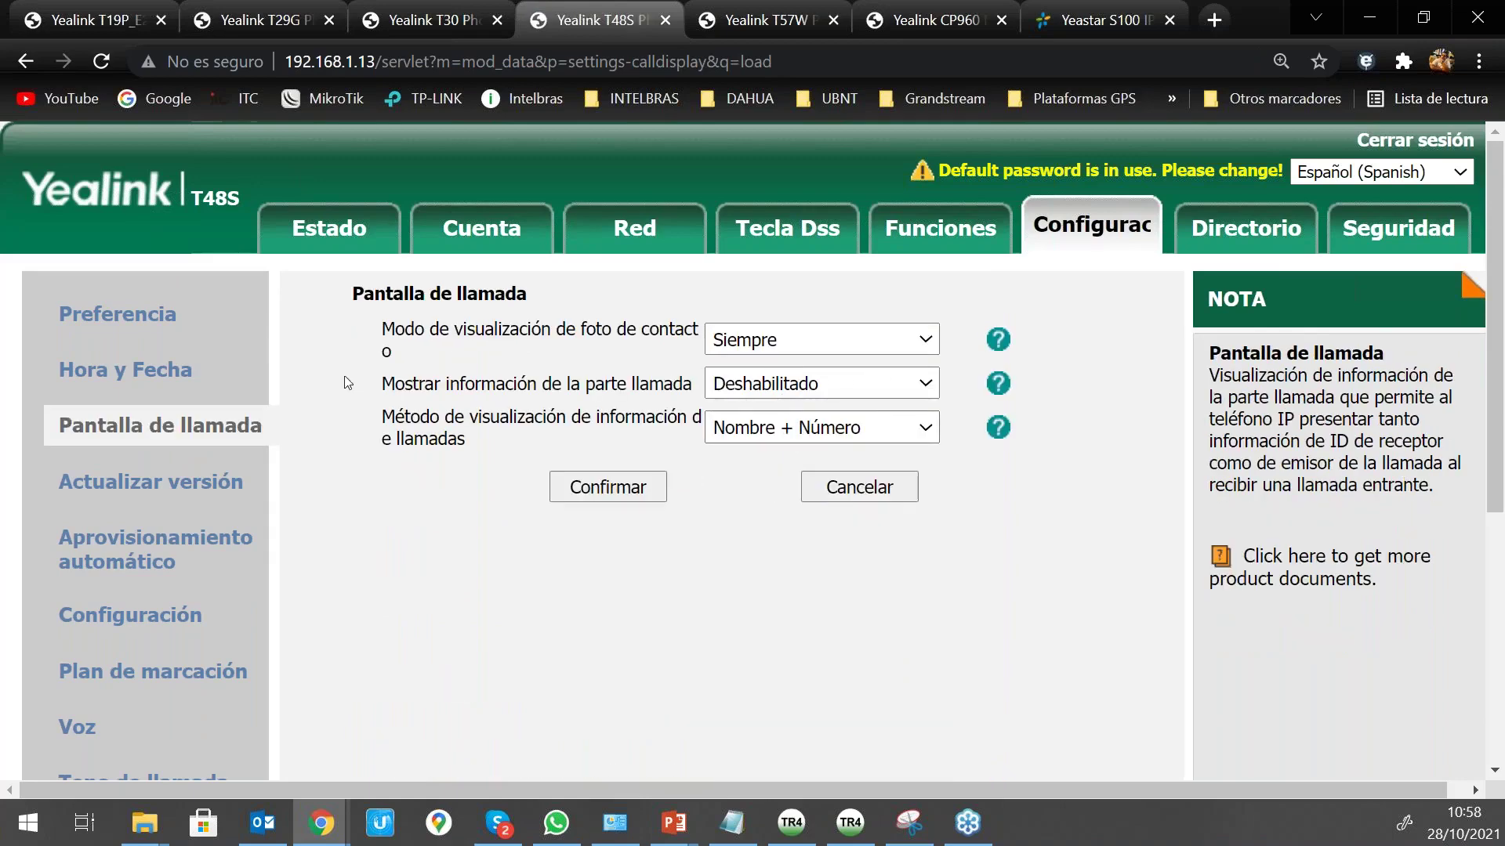
Step: Revisit the T48S Preferencia, Funciones, Tecla Dss, Cuenta and Estado pages
click(119, 315)
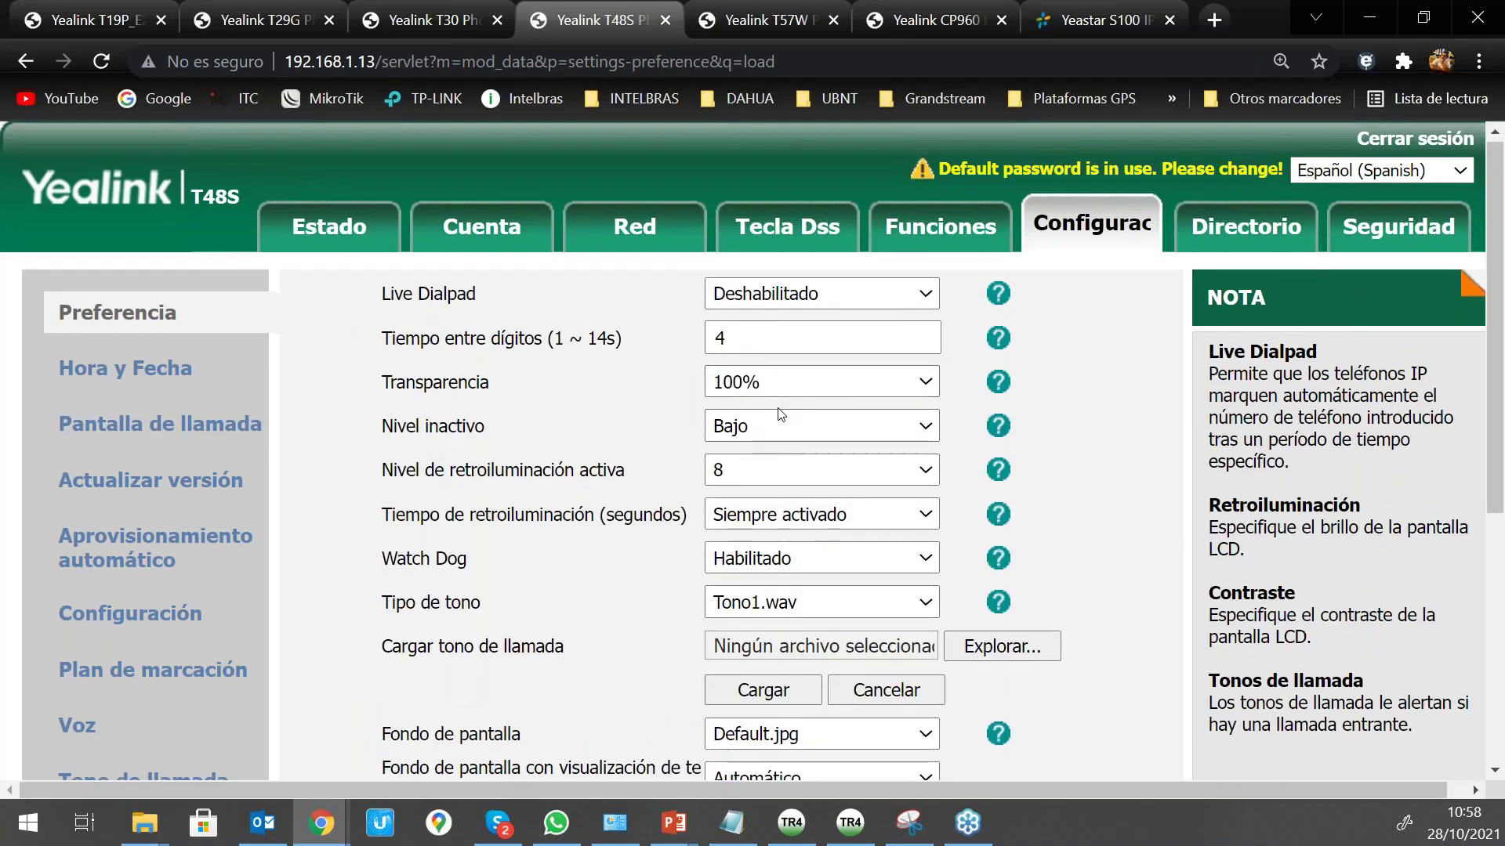
scroll(779, 410, down, 4)
scroll(779, 413, up, 5)
click(942, 230)
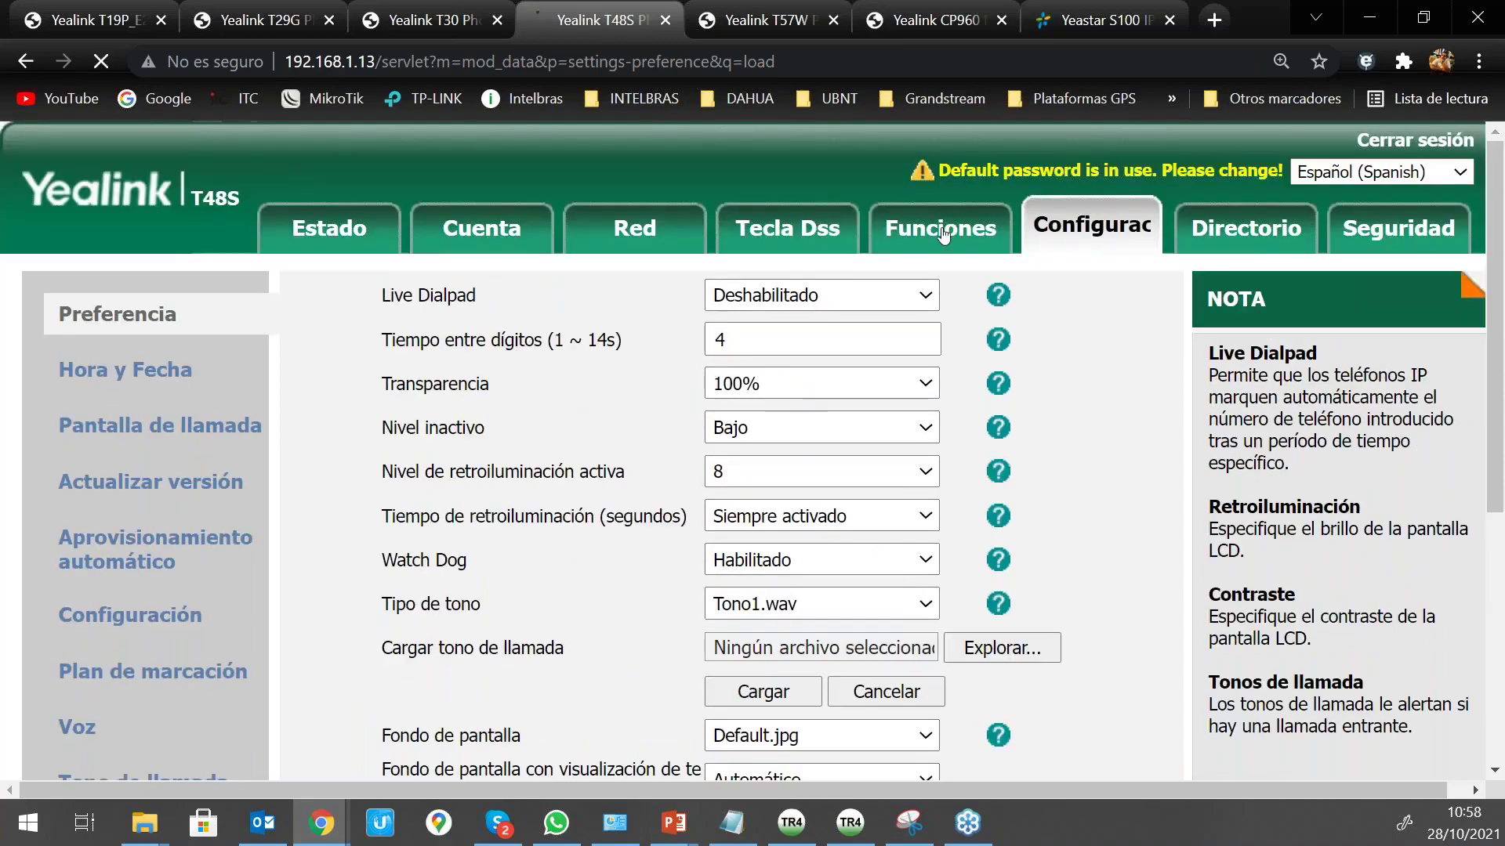
click(778, 245)
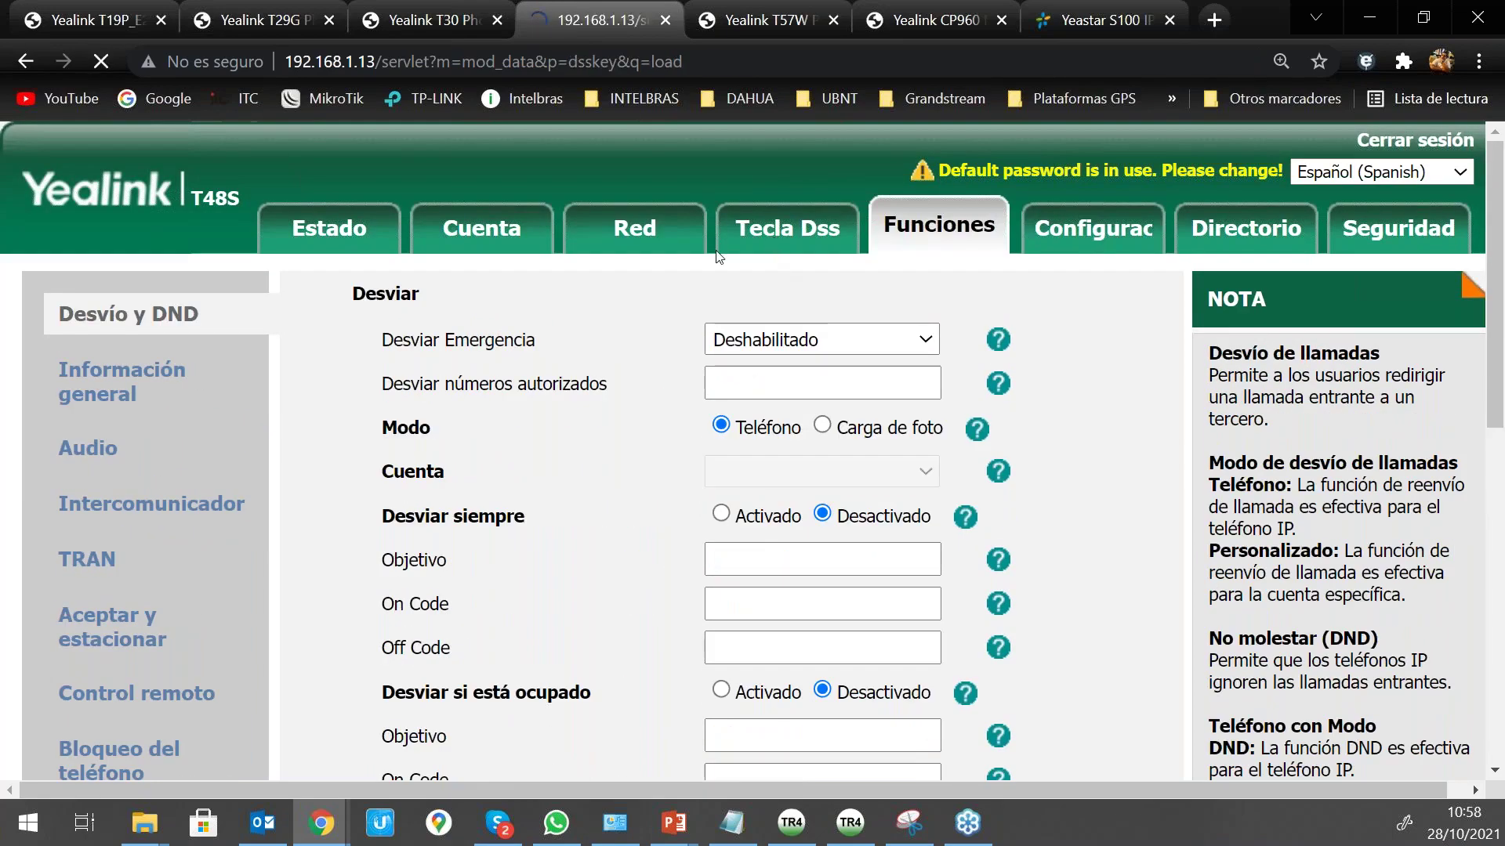
click(467, 247)
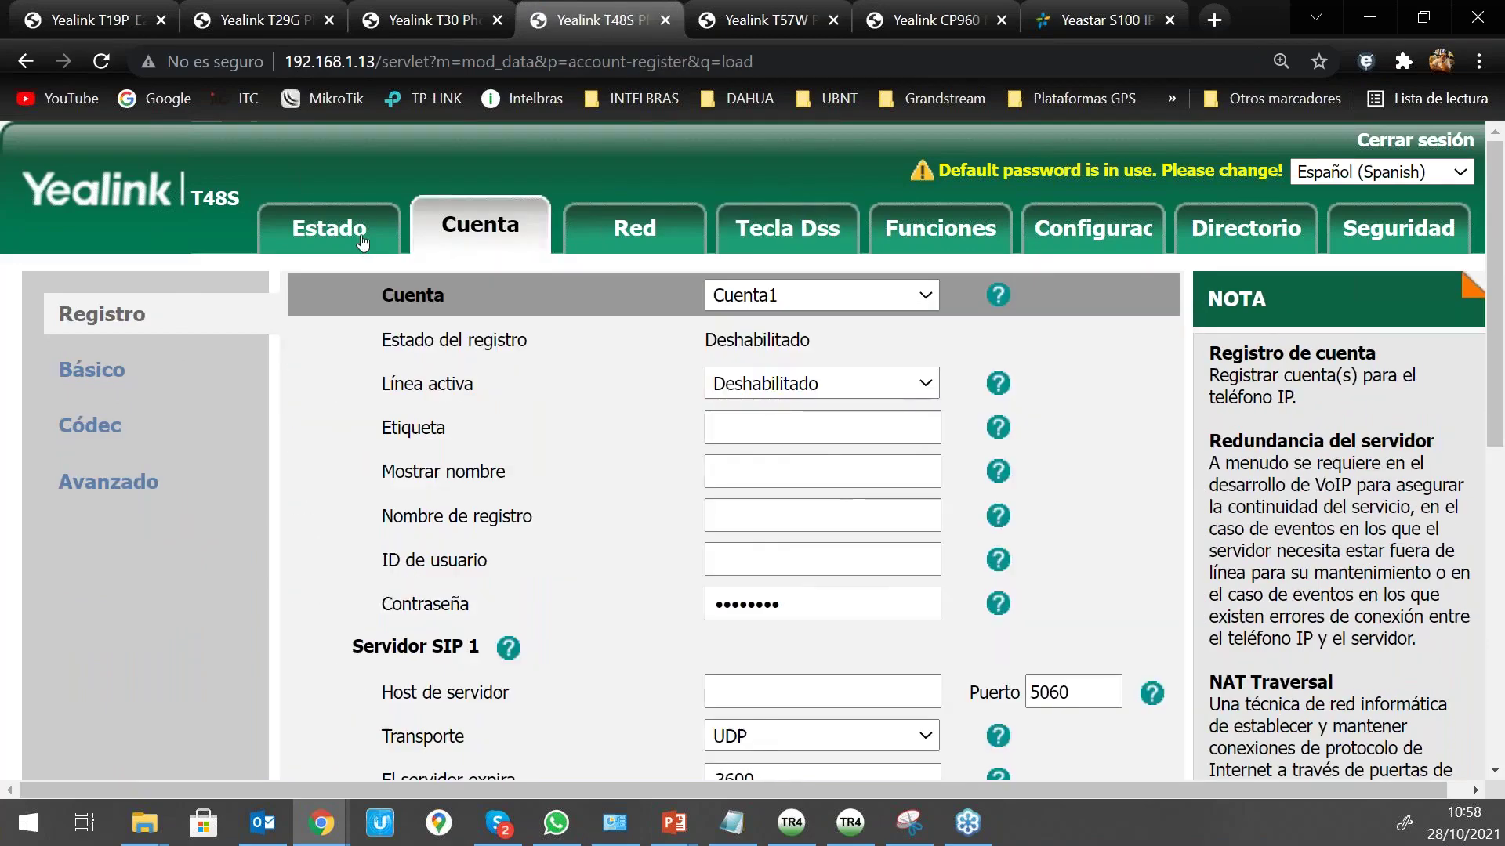
click(362, 243)
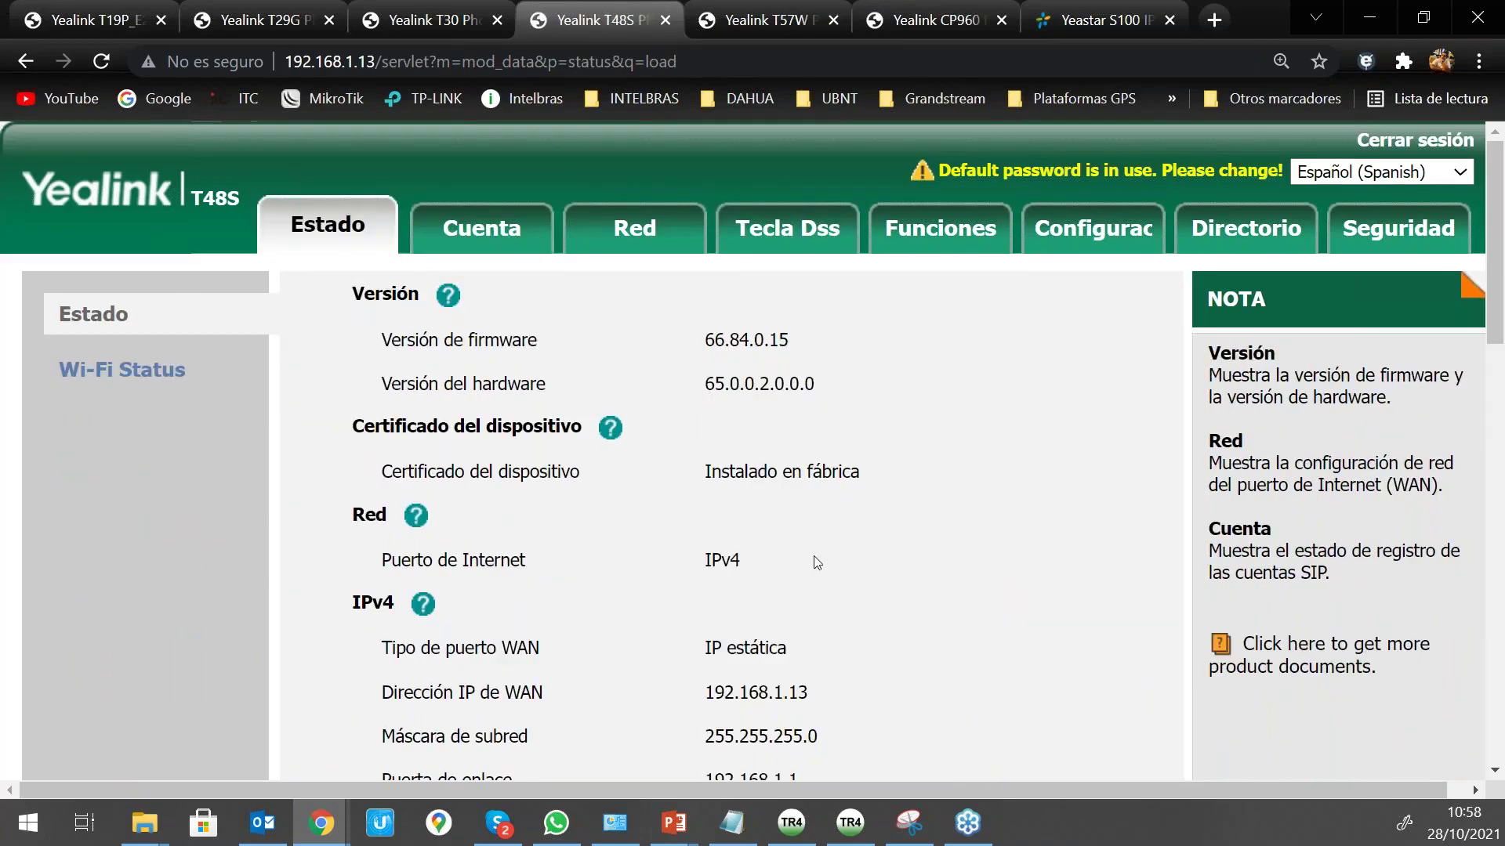
scroll(830, 576, down, 20)
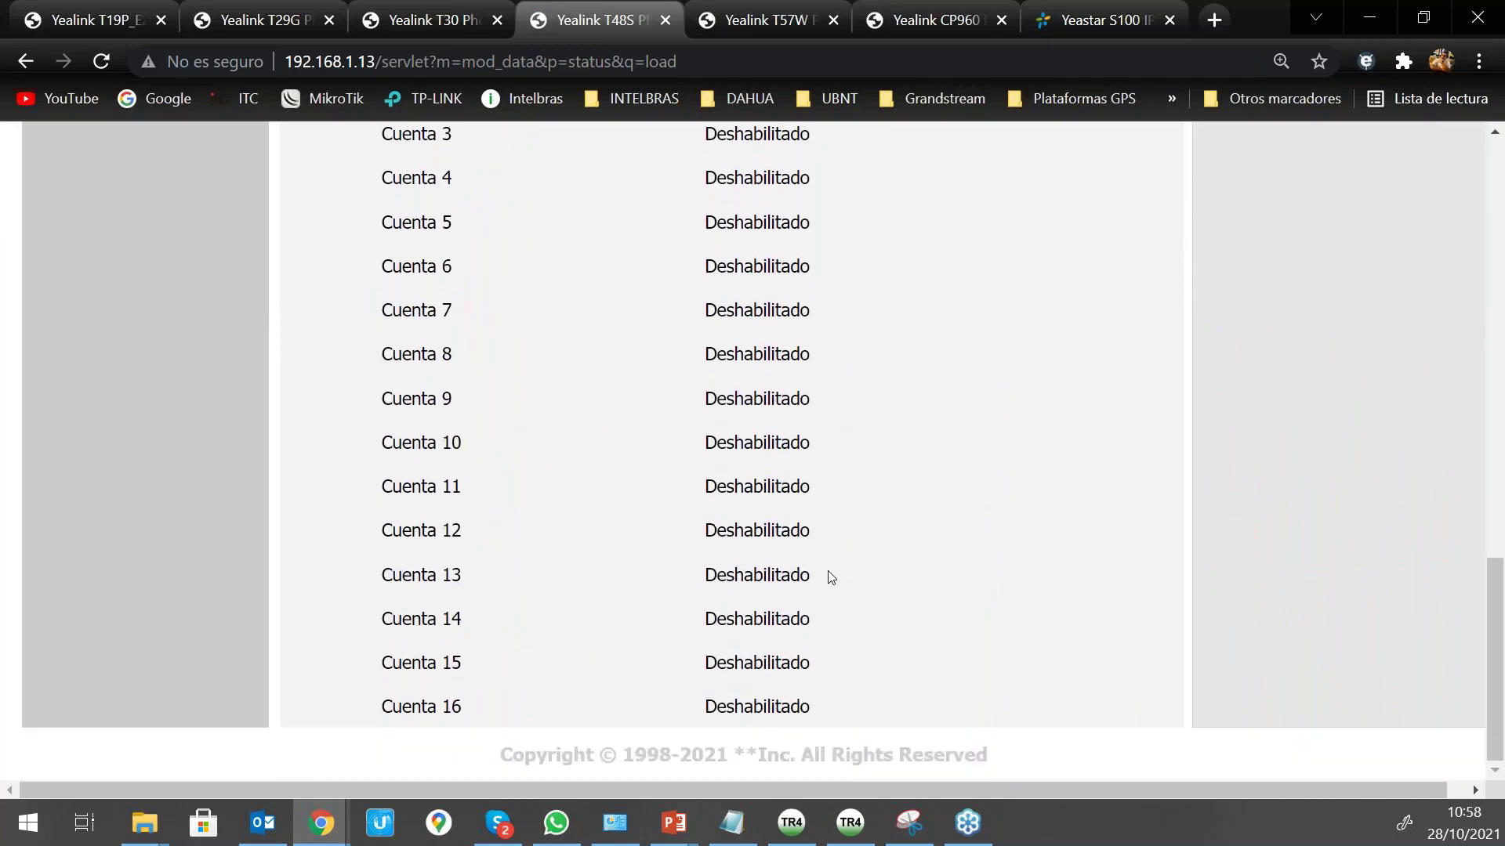
scroll(830, 578, up, 9)
scroll(831, 577, up, 7)
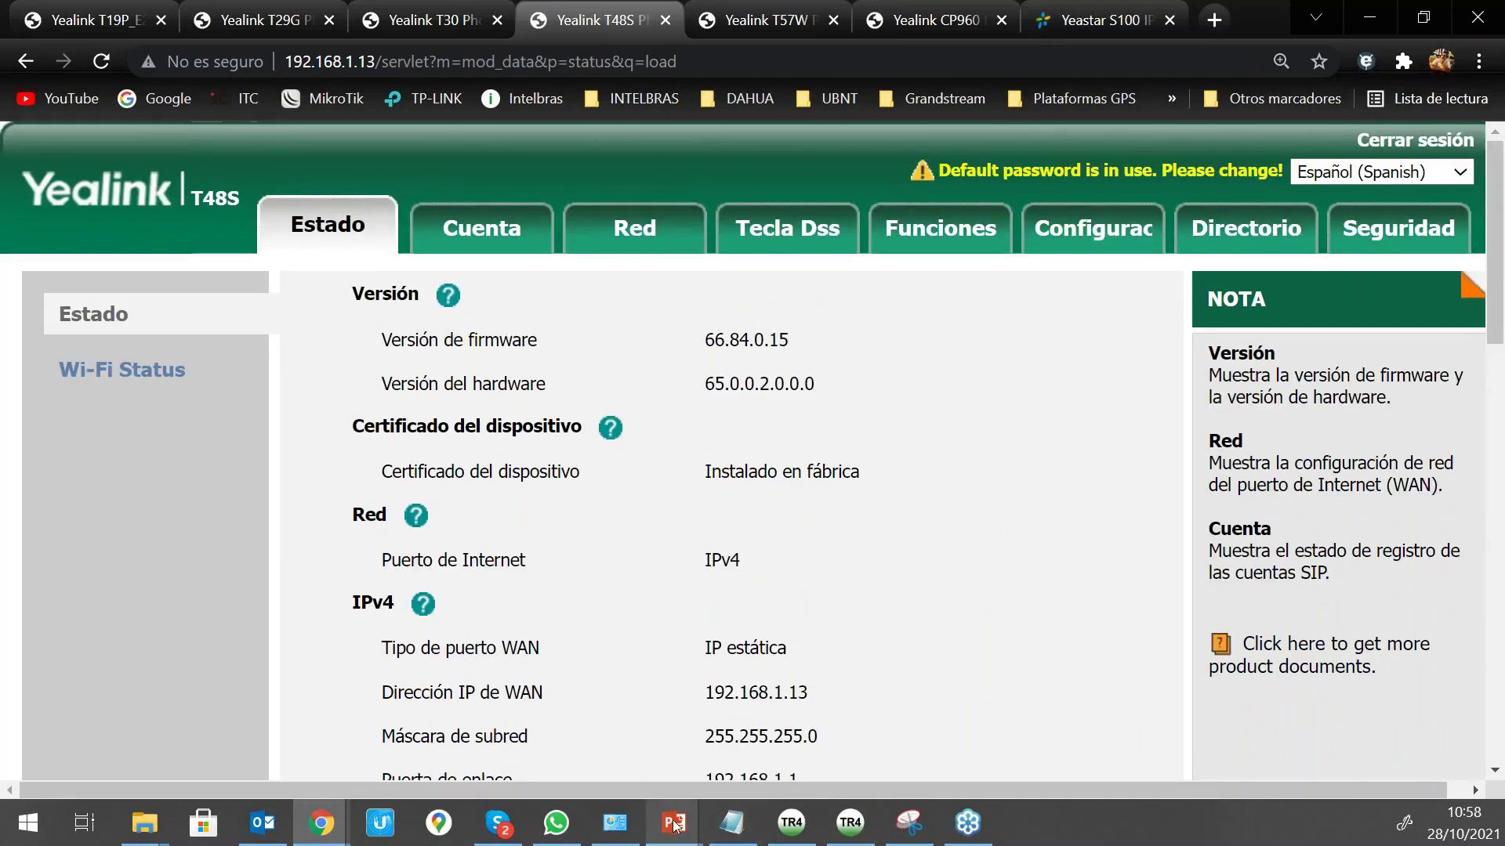
Step: Switch to the Yealink slideshow and advance to the SIP-T57W phone slide
mouse_move(674, 823)
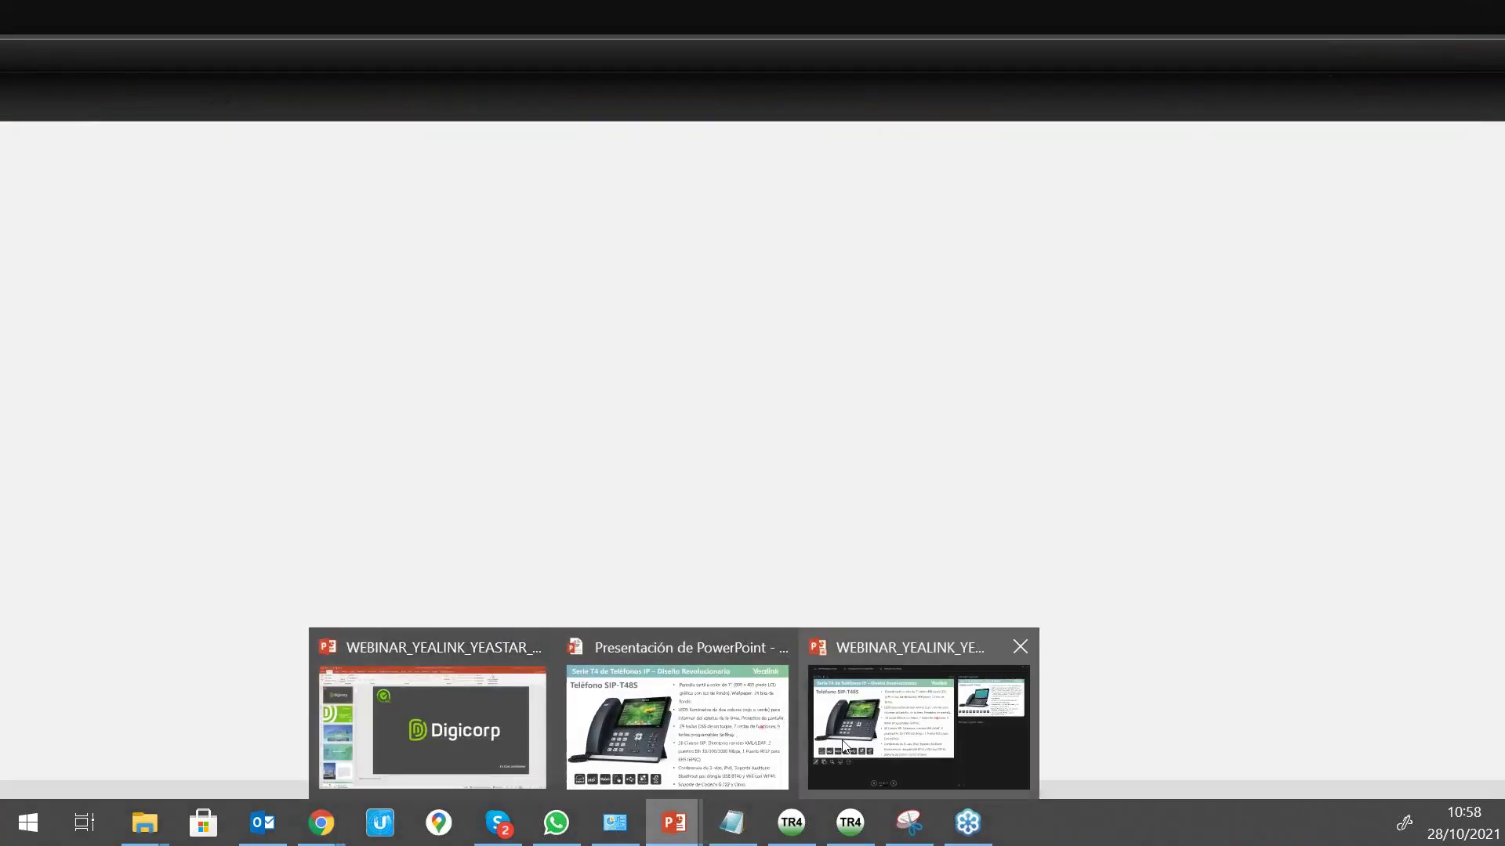
click(844, 746)
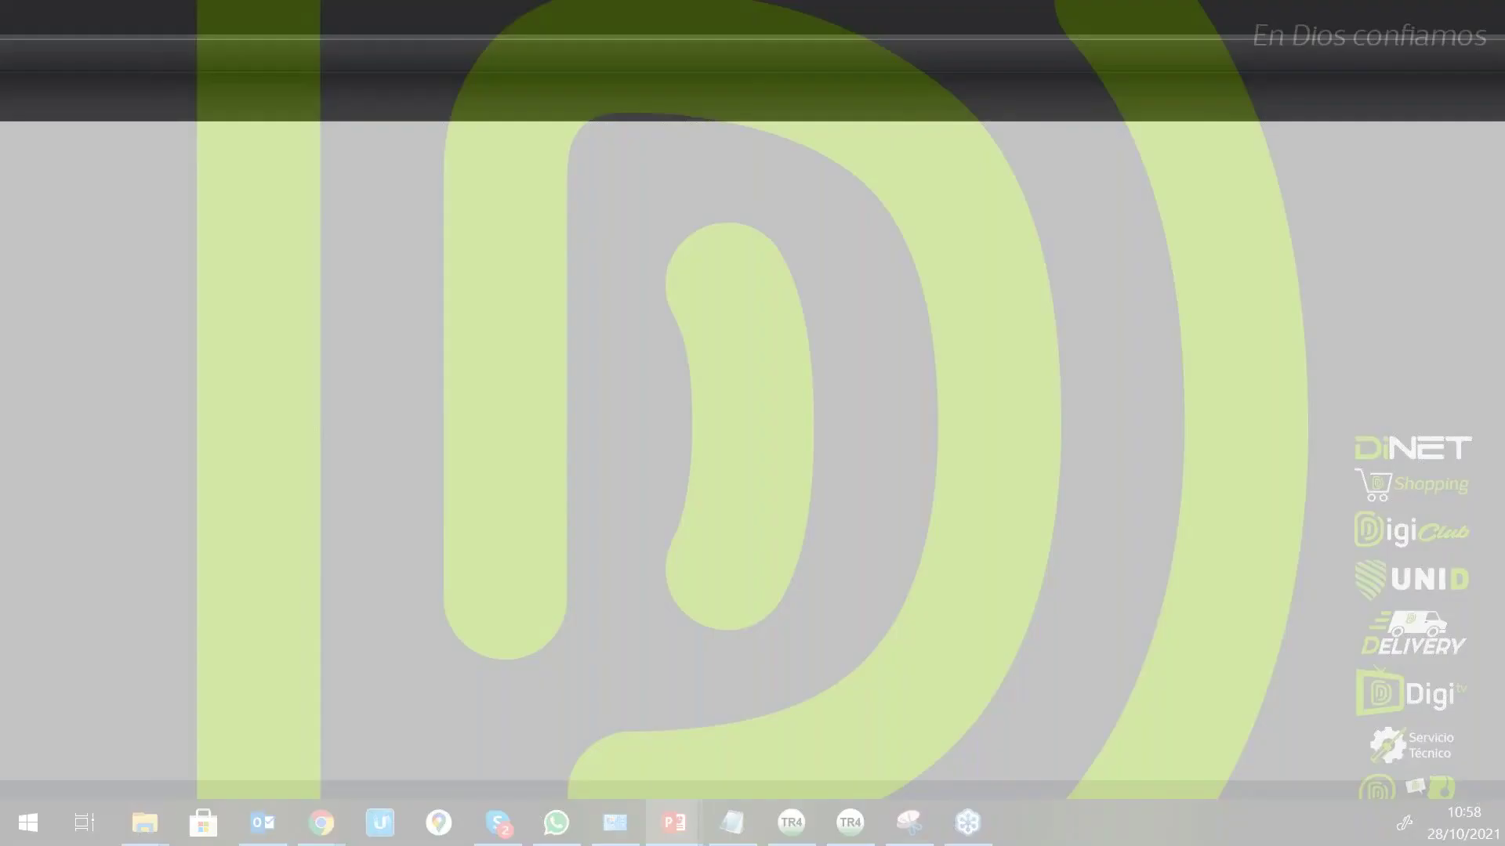
key(Right)
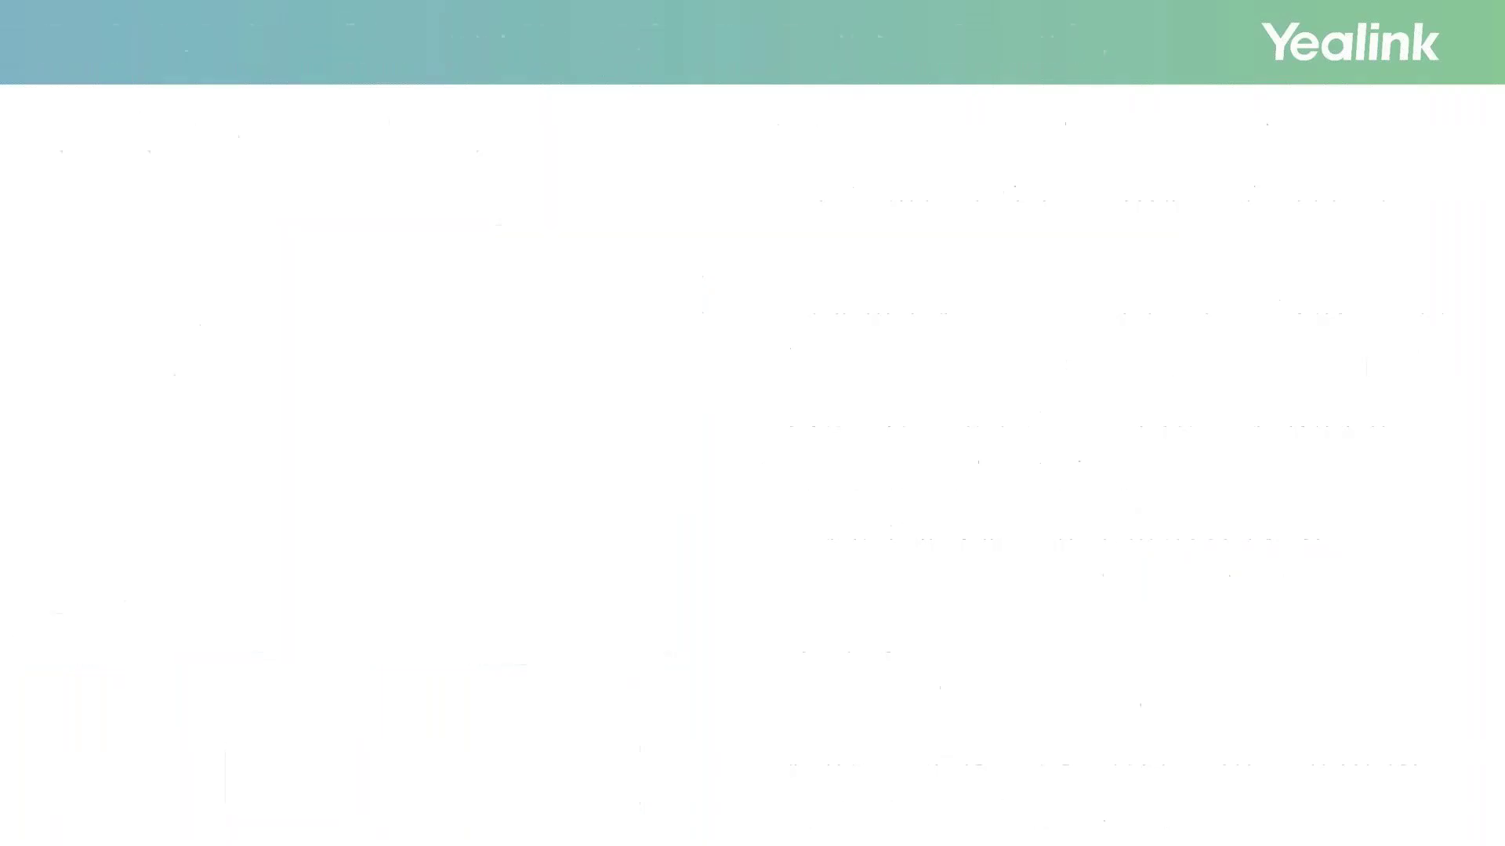